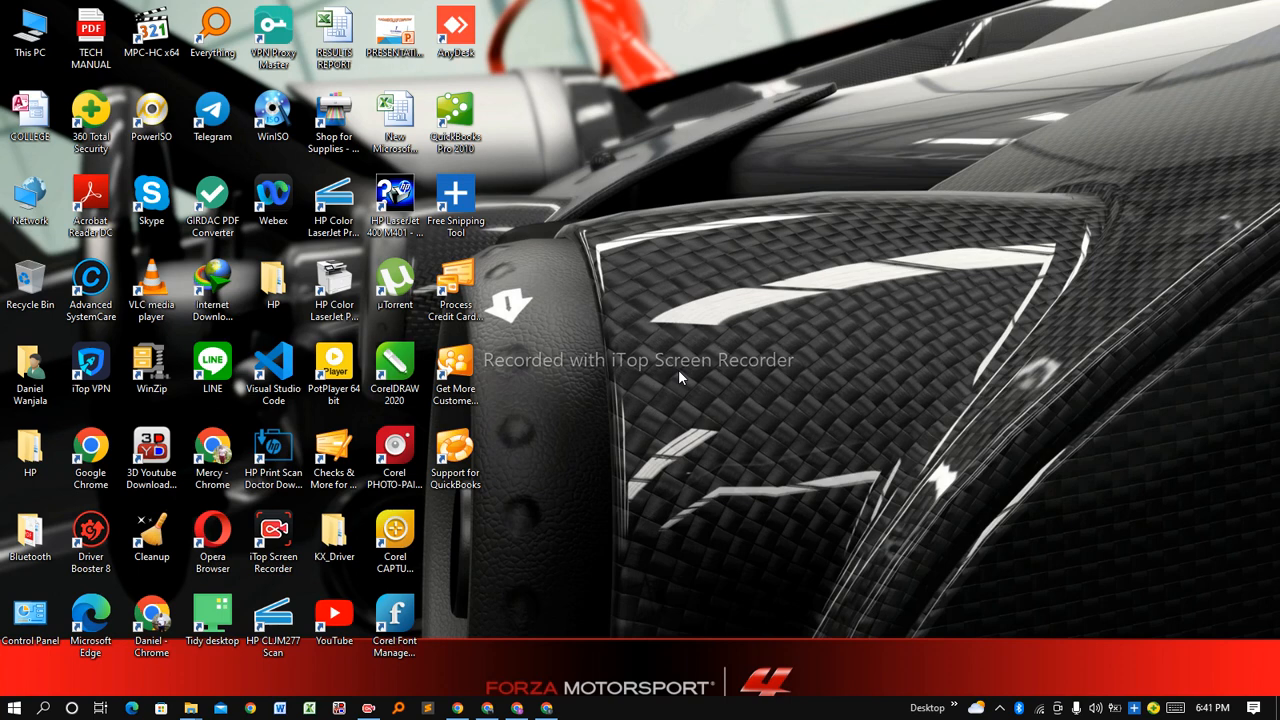
Create a new Microsoft Access Database file on the desktop with its default name and open it.
right_click(673, 96)
mouse_move(764, 318)
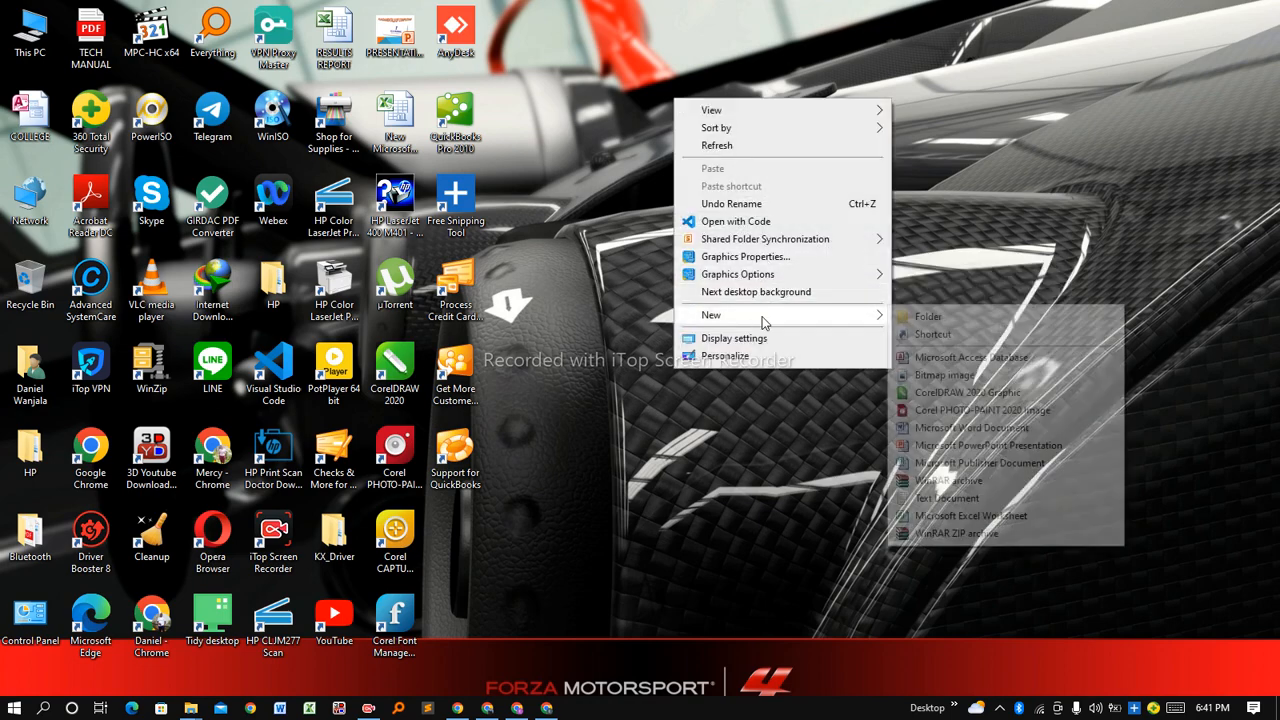
left_click(943, 358)
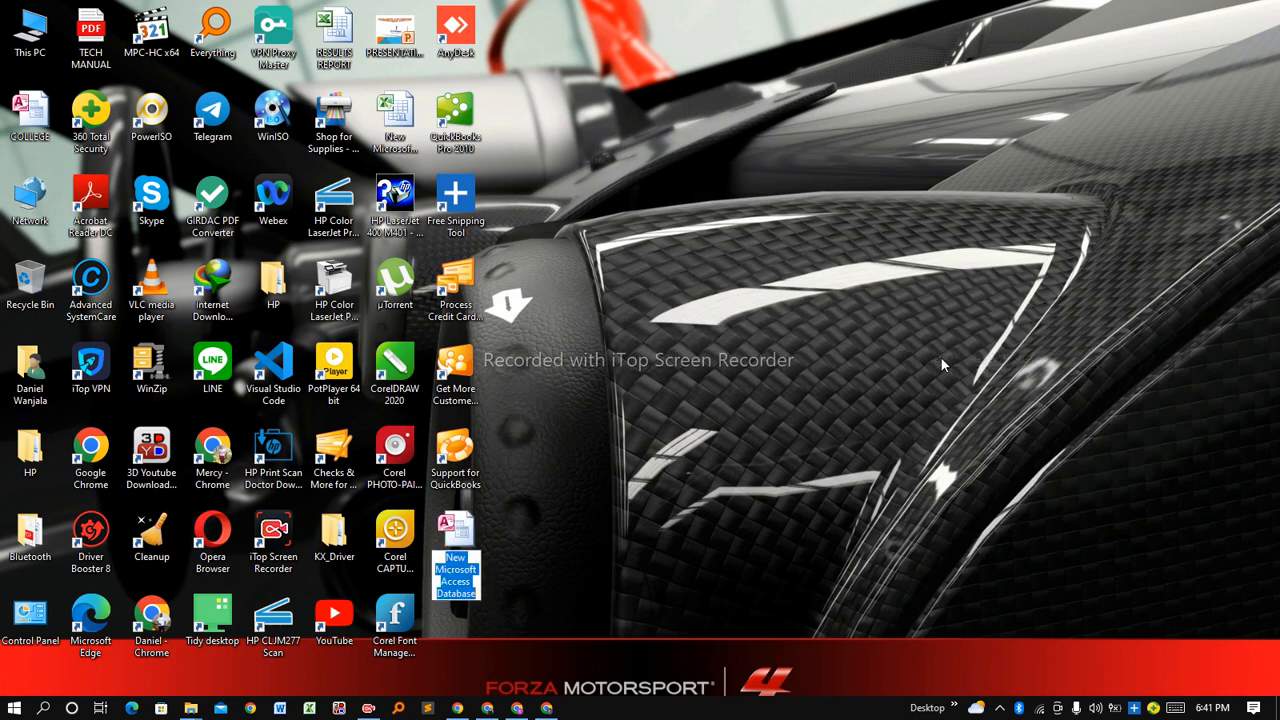
key("Return")
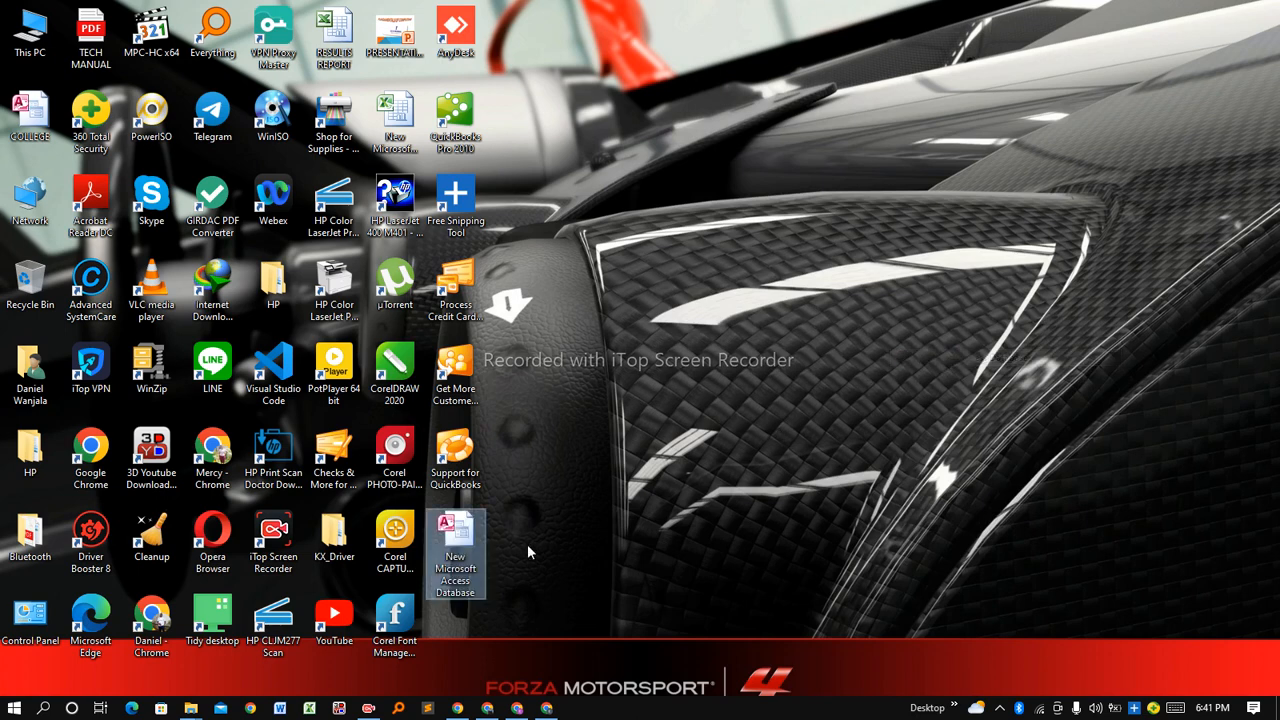
double_click(451, 531)
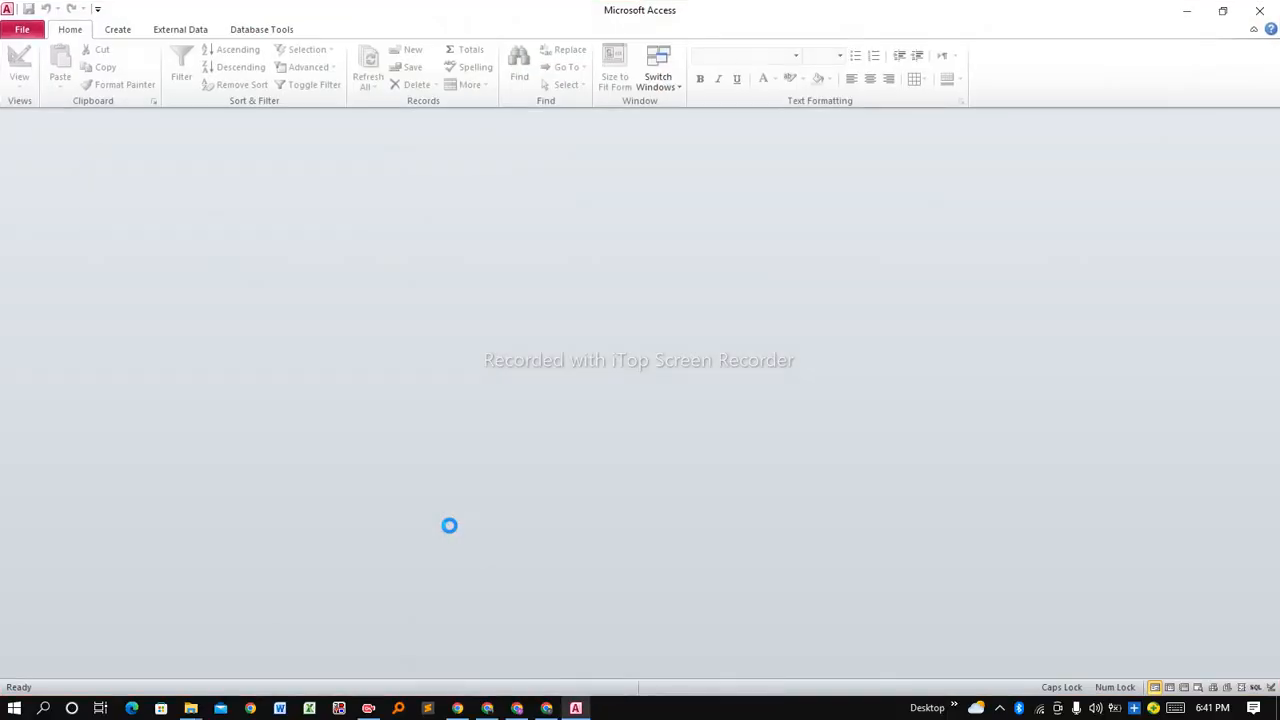
Enable the database content and start a new Blank database.
left_click(423, 124)
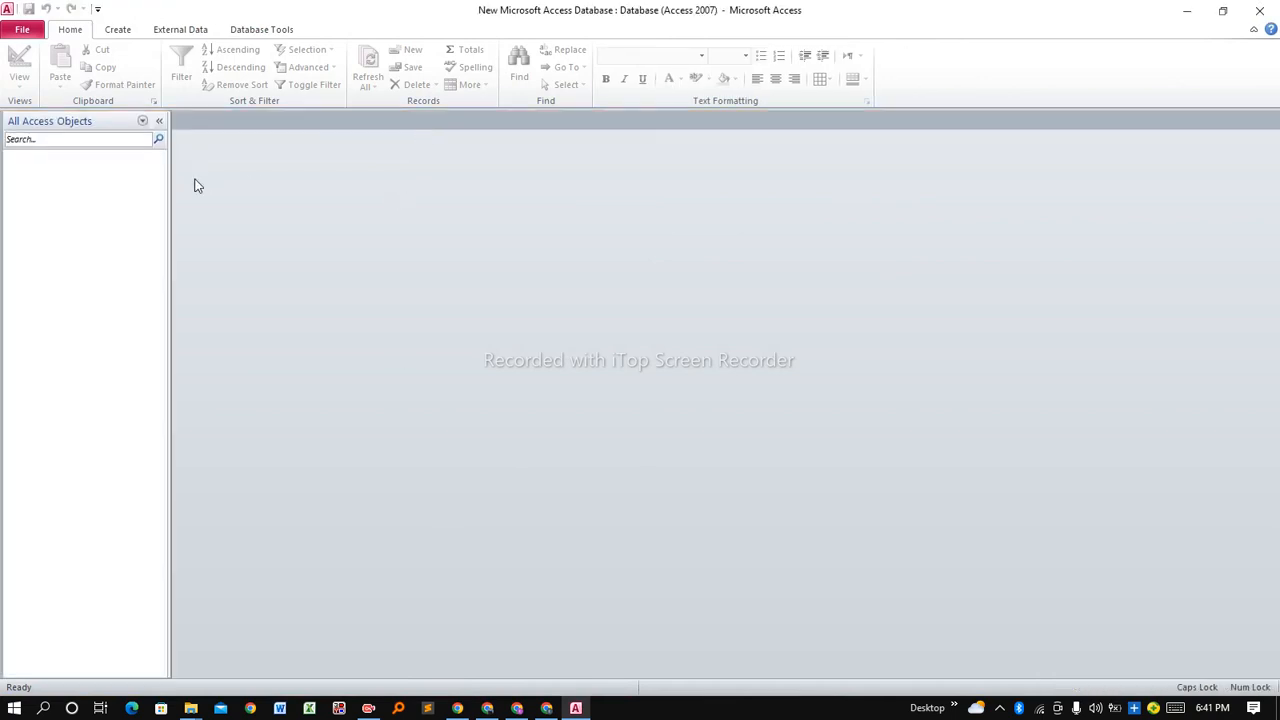
left_click(24, 32)
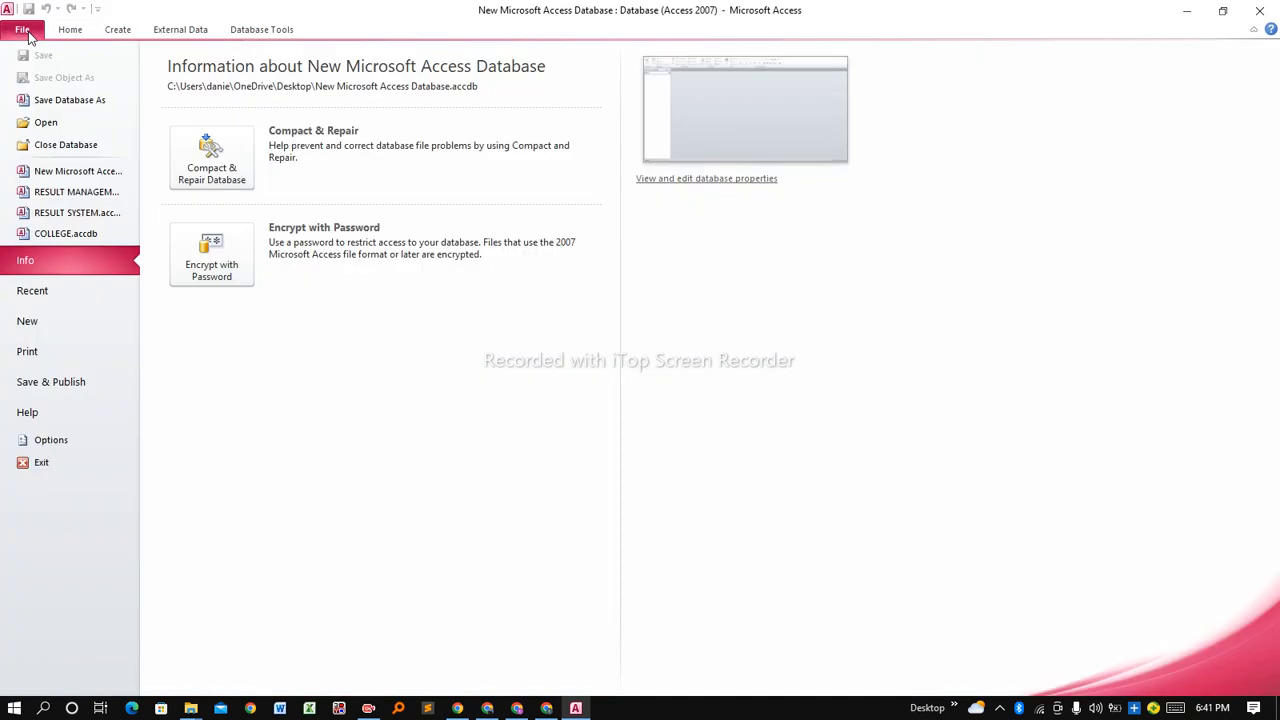
left_click(40, 335)
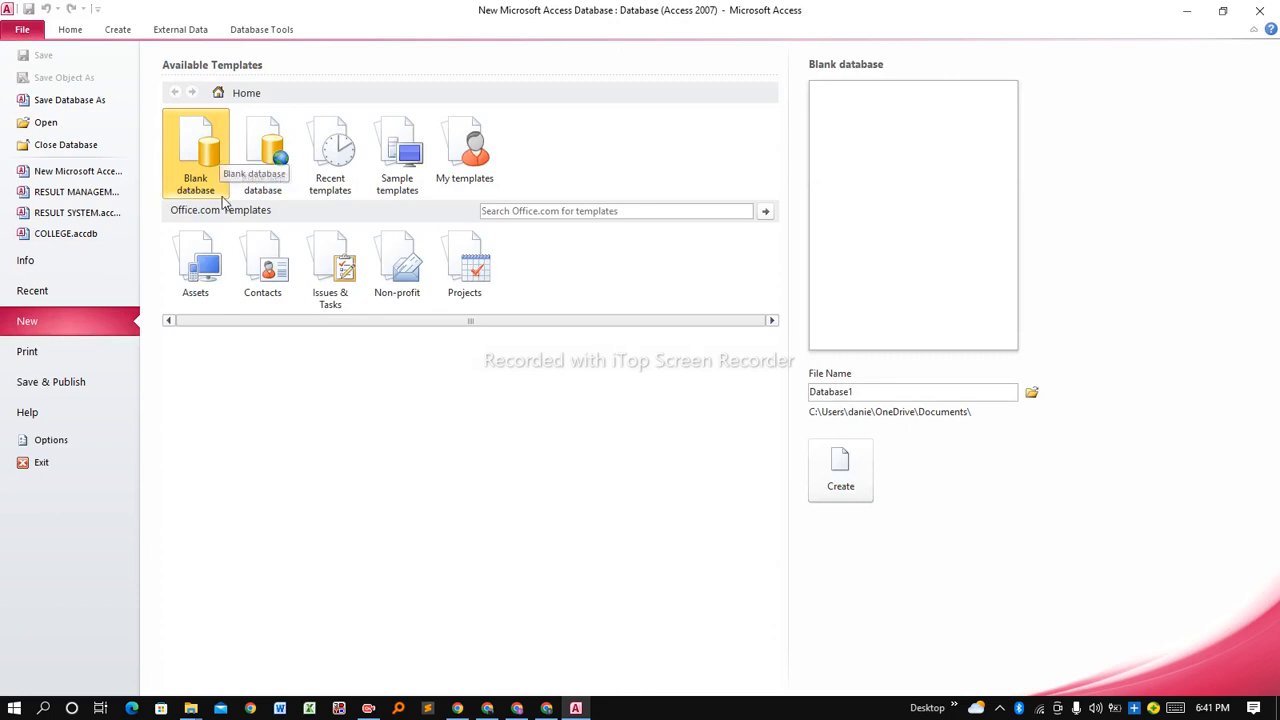
Change the blank database's file name from Database1 to RESULT SYSTEM.
double_click(871, 391)
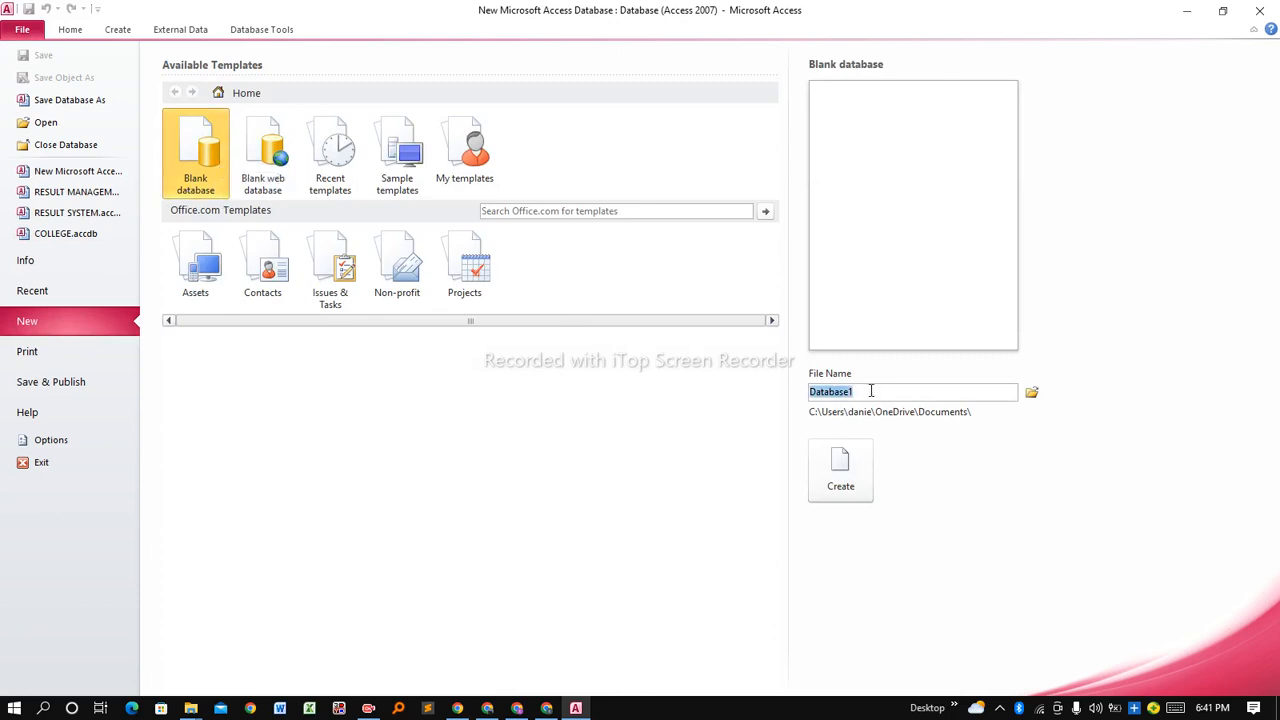
type("res")
key("BackSpace")
key("BackSpace")
key("BackSpace")
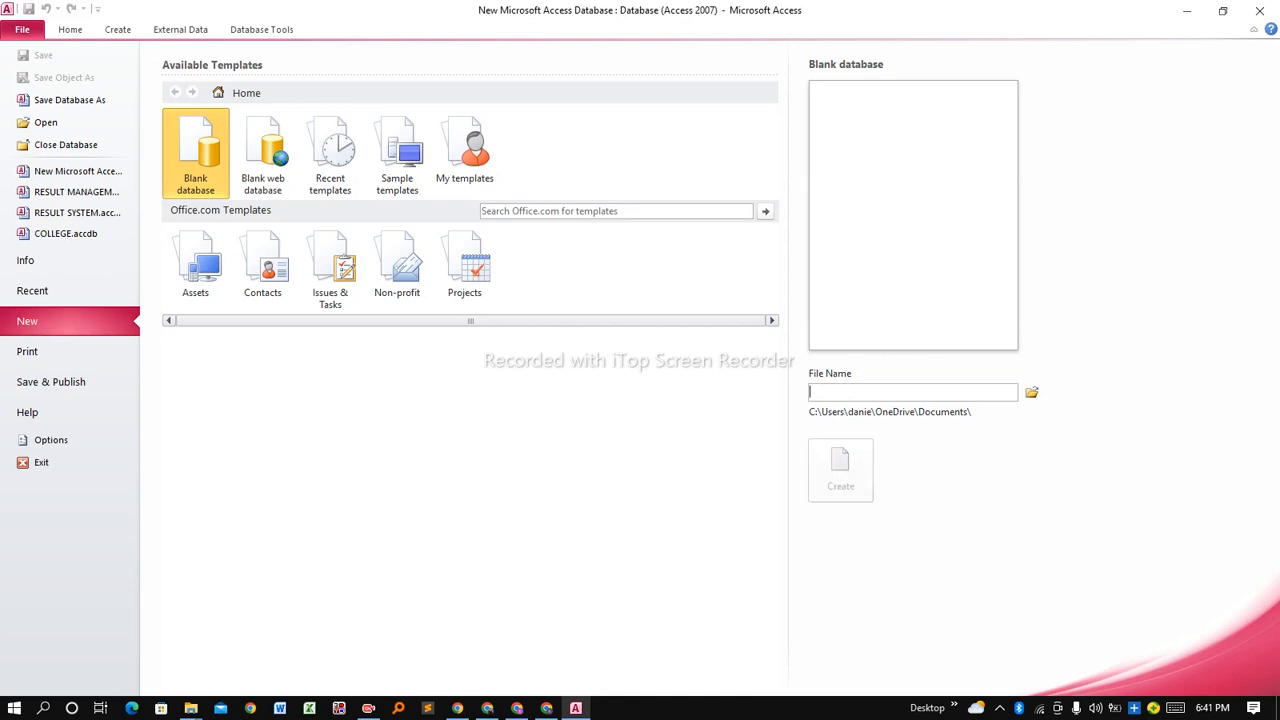
type("RESULT SYST")
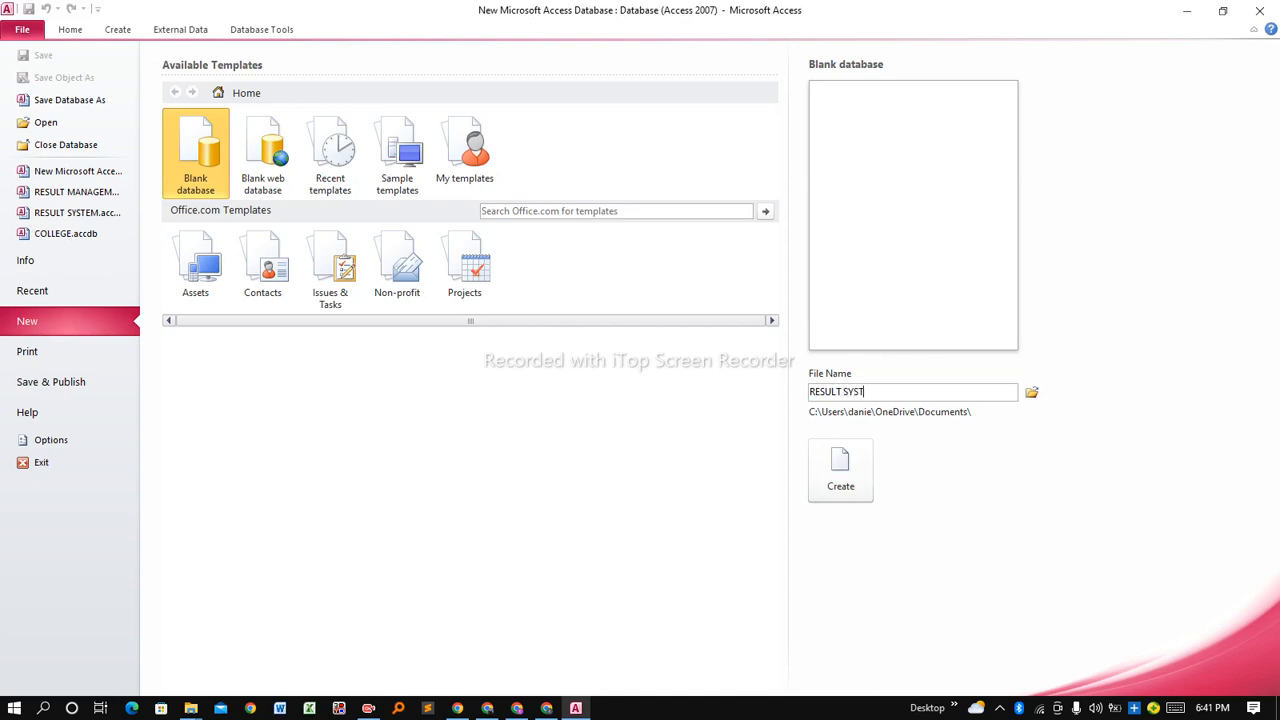
type("EM")
left_click(1032, 397)
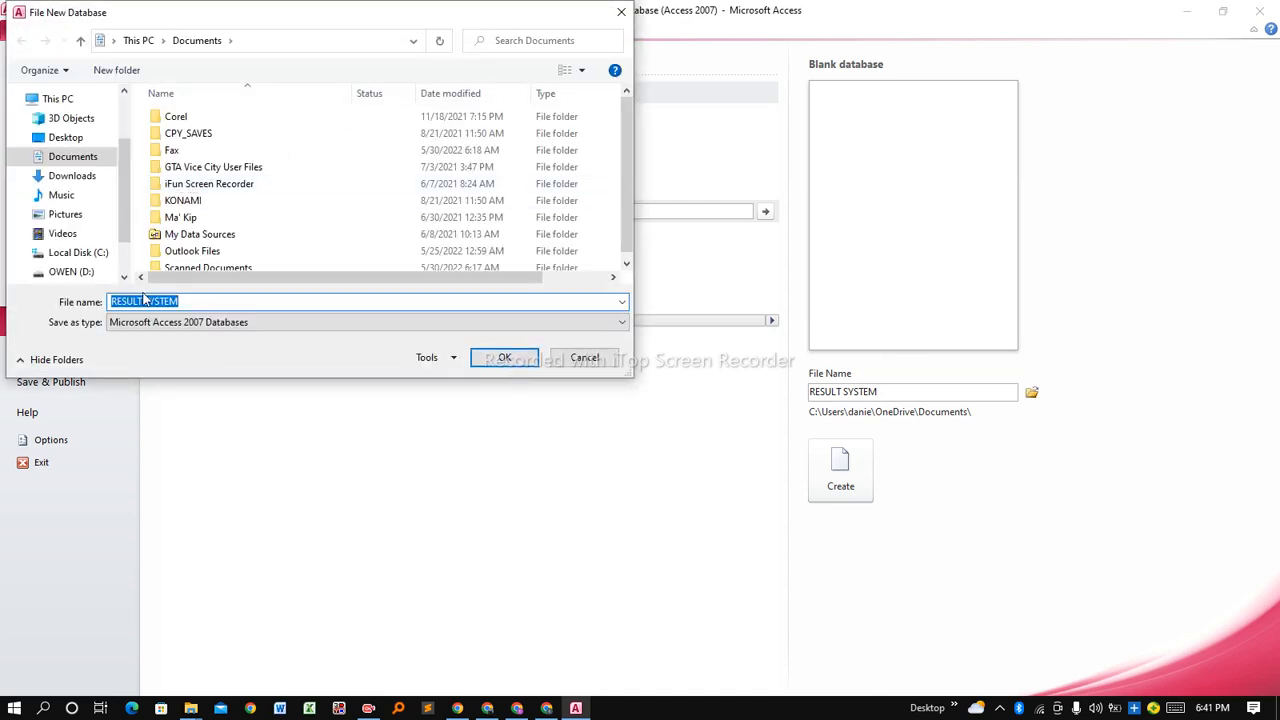
Set the save folder to J:\TECH MANUAL and create RESULT SYSTEM.accdb.
scroll(120, 264, "down", 1)
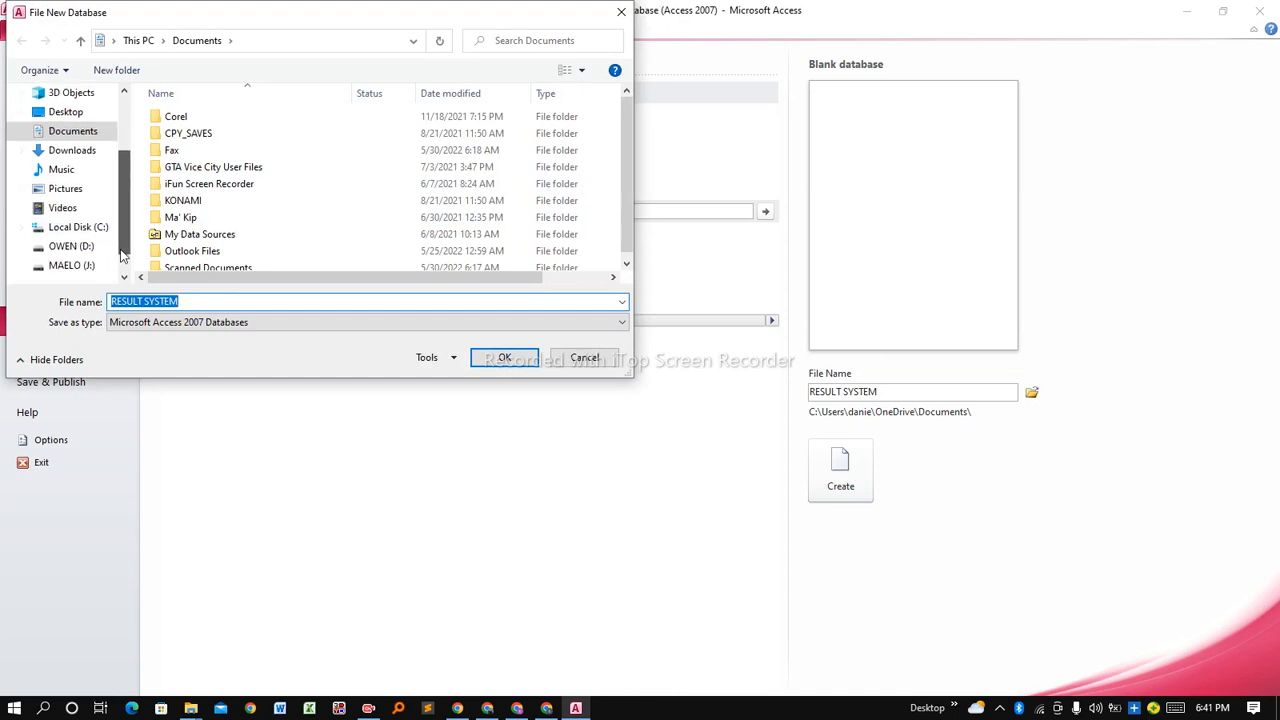
left_click(82, 247)
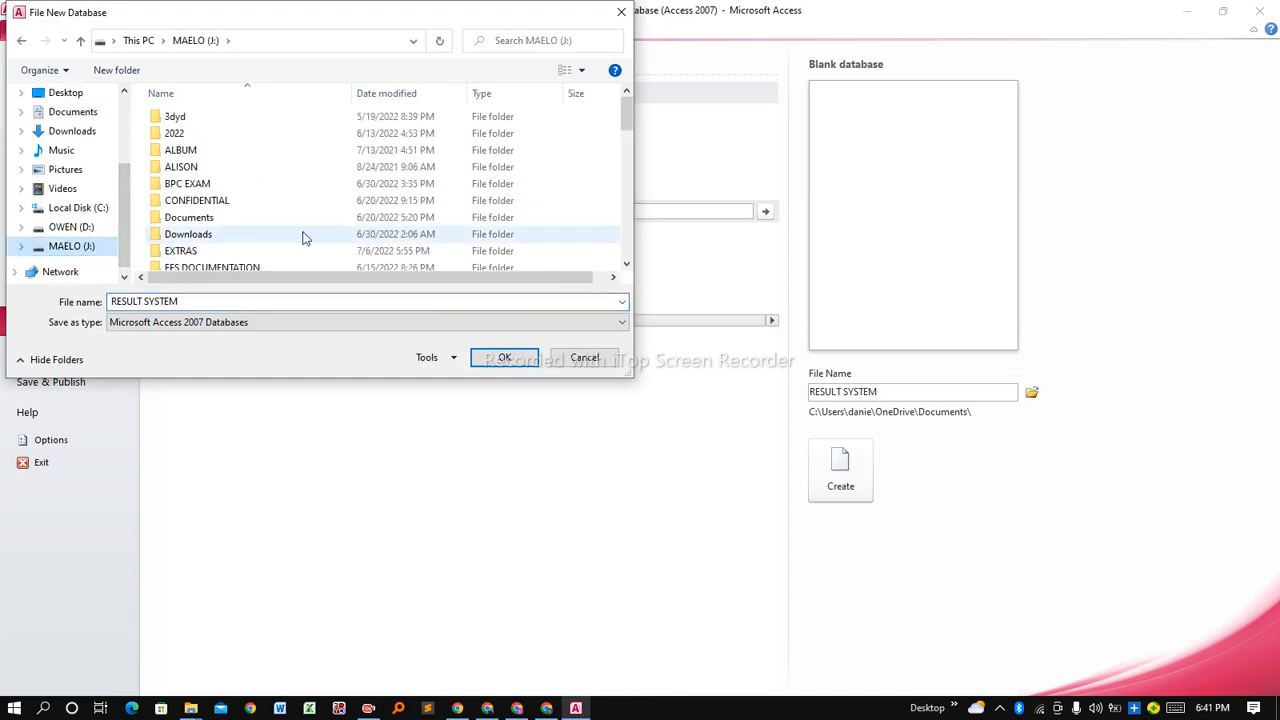
left_click_drag(623, 113, 623, 239)
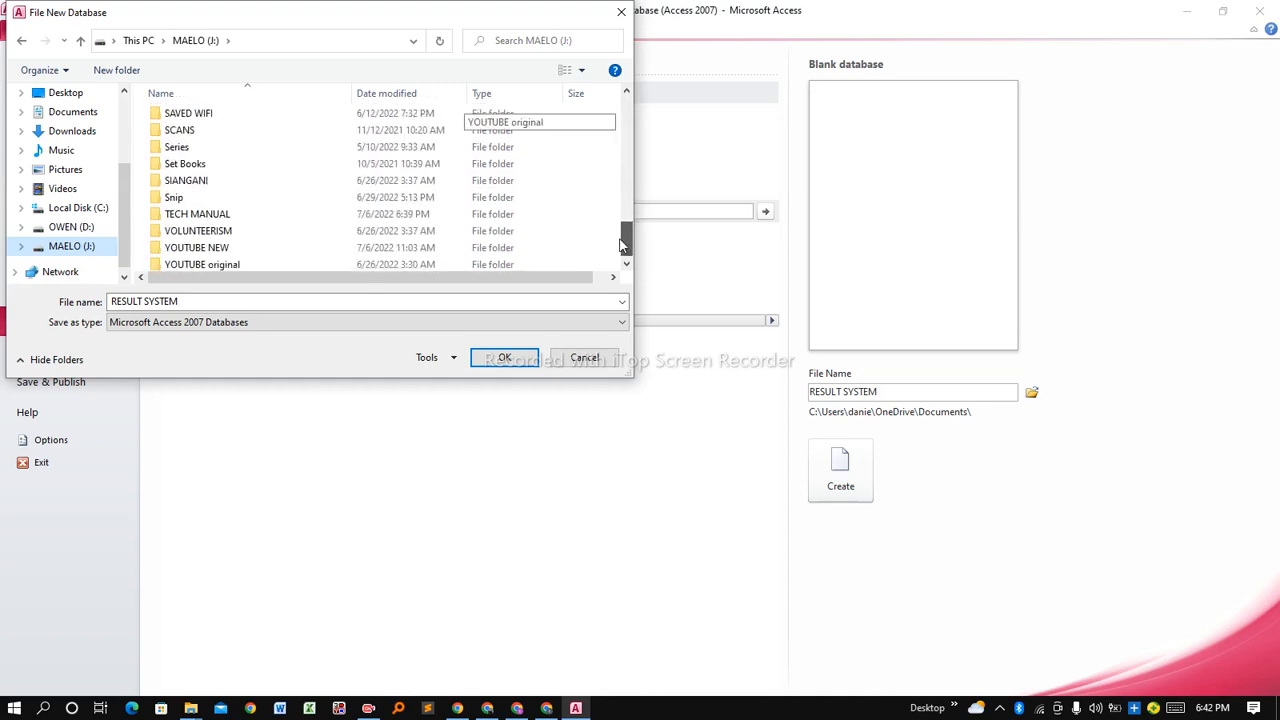
left_click(289, 215)
left_click(492, 360)
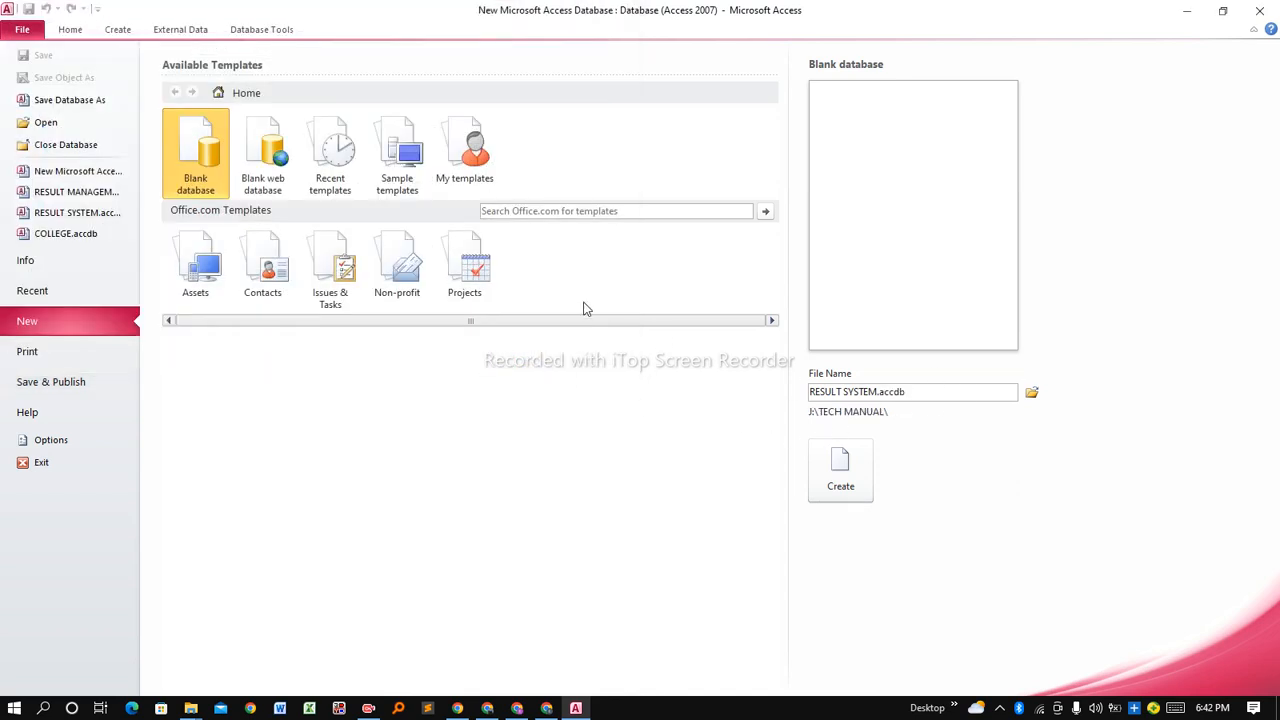
left_click(837, 490)
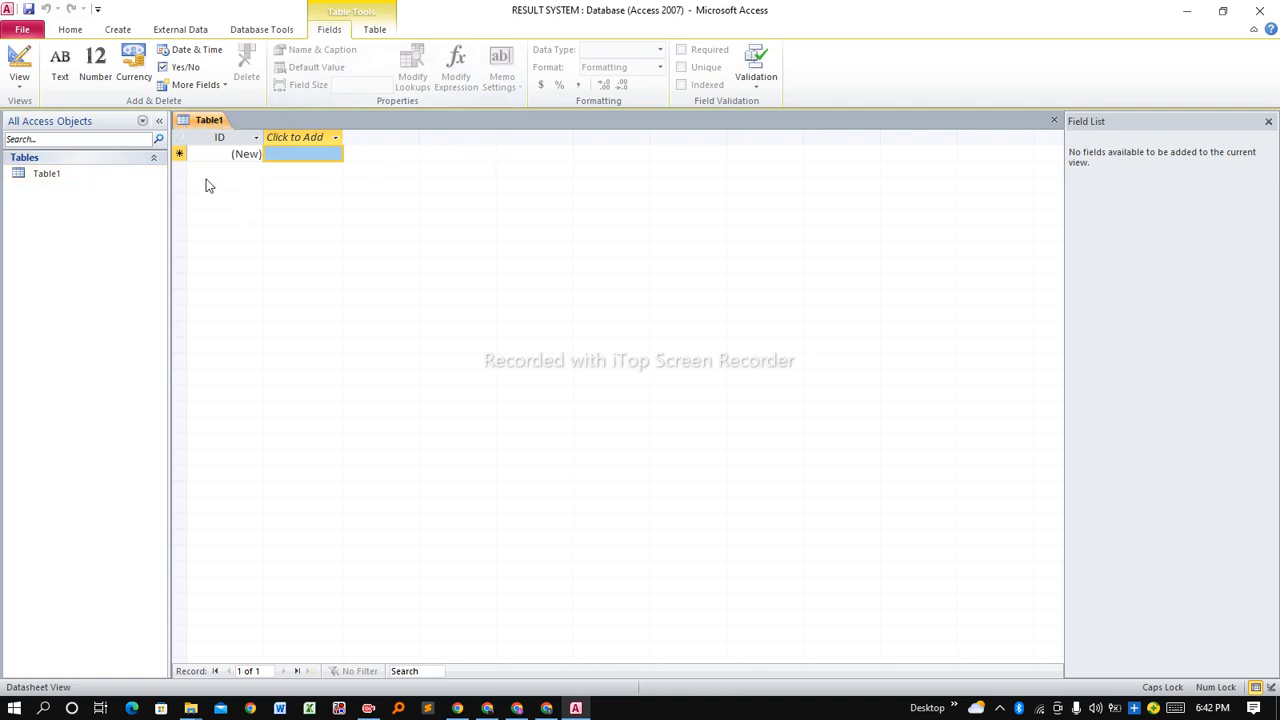
Close Table1 with Close All so no objects remain open.
right_click(213, 127)
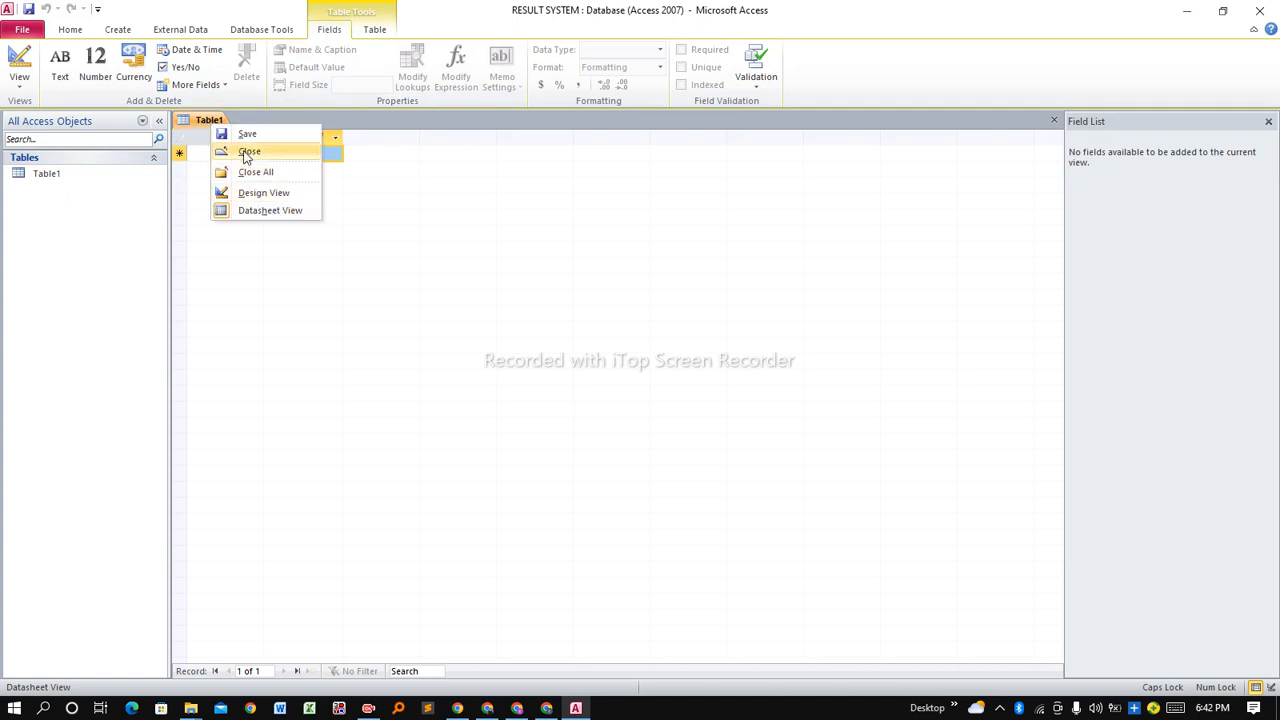
left_click(262, 172)
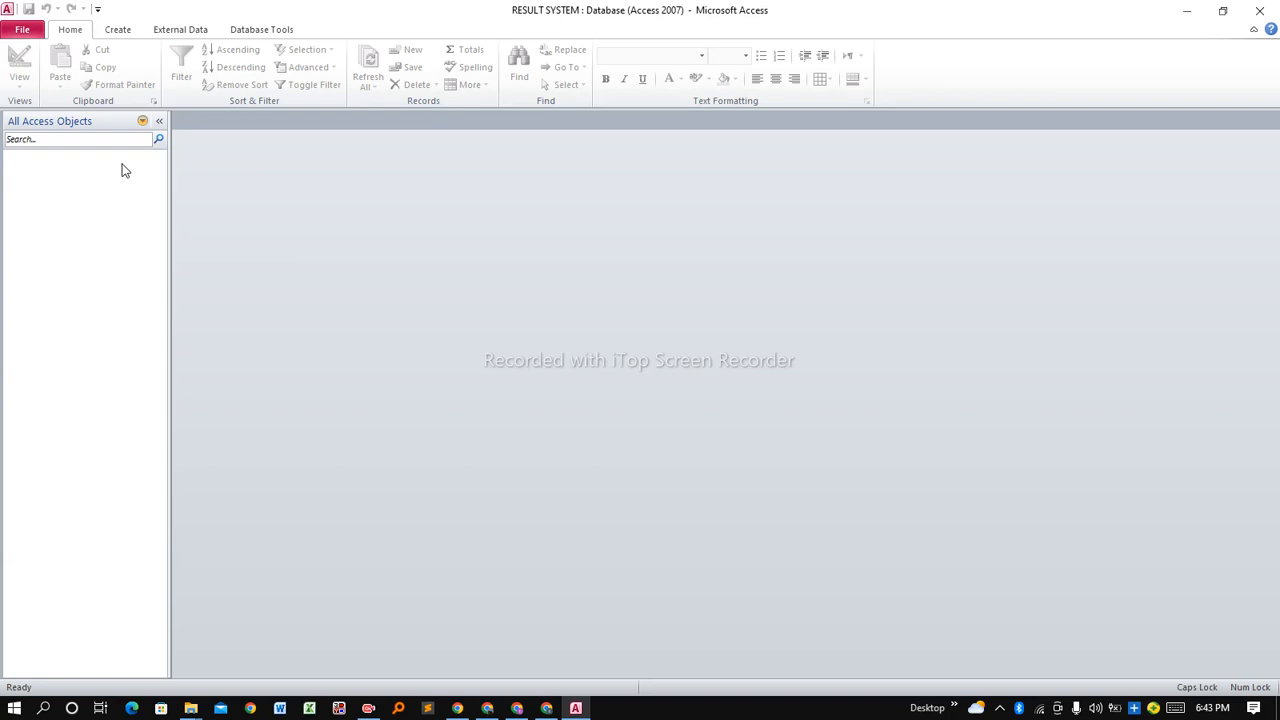
left_click(116, 34)
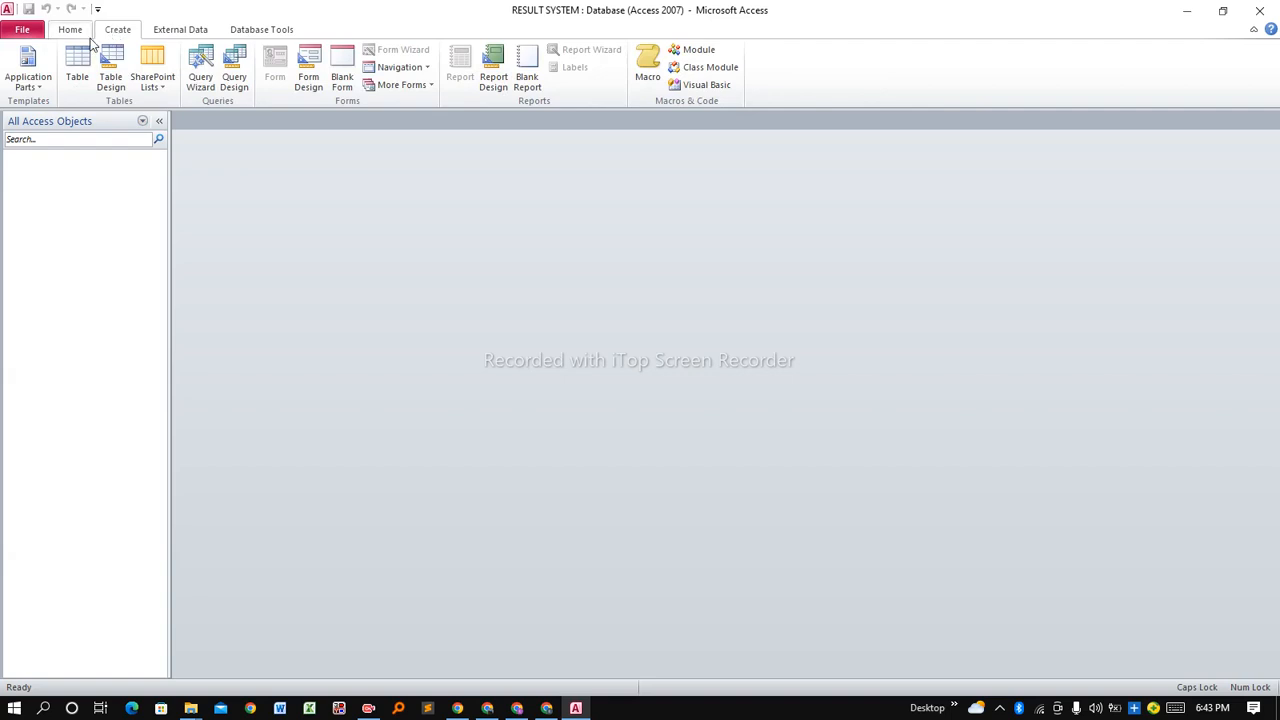
Create a new table, switch it to Design View and save it as STUDENT.
left_click(78, 78)
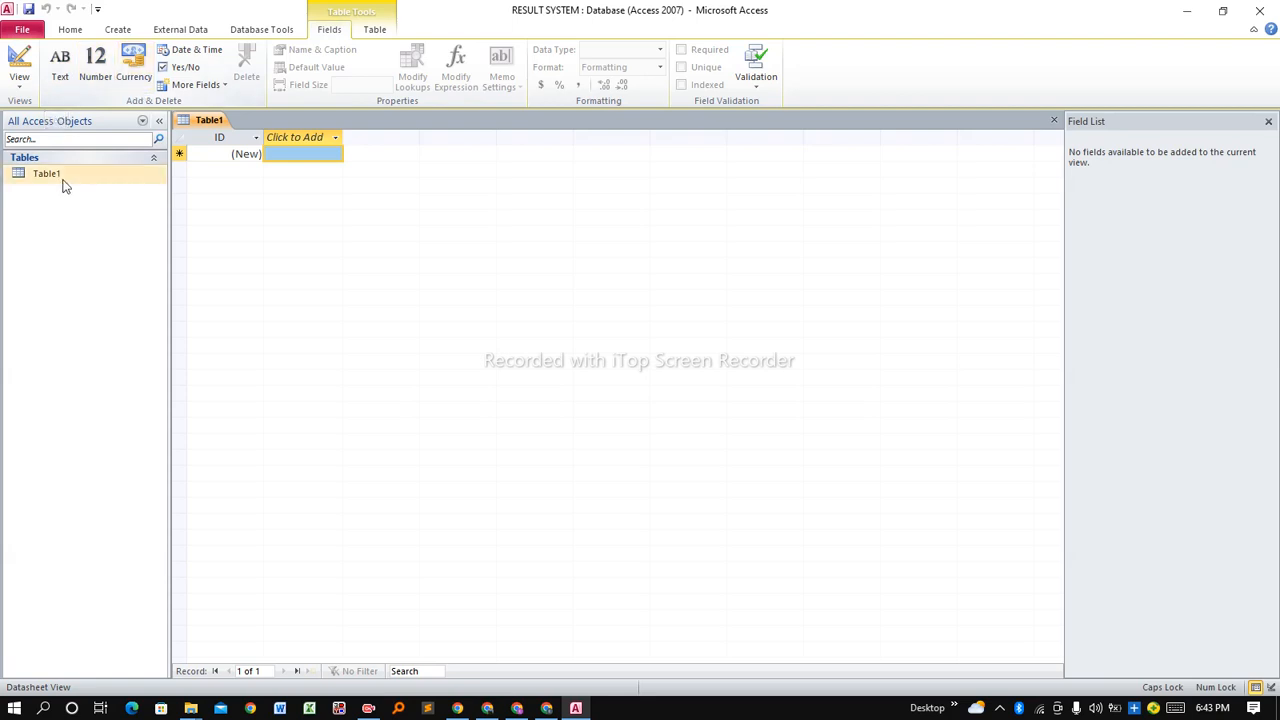
right_click(200, 127)
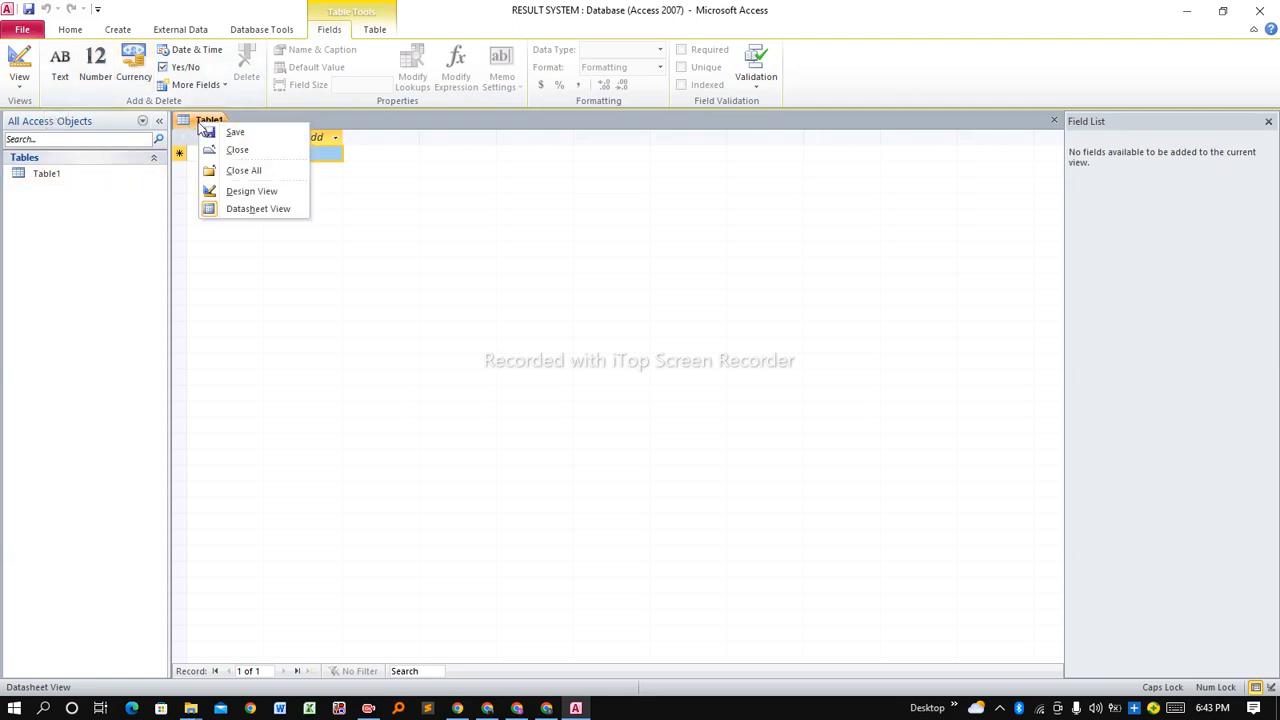
left_click(232, 192)
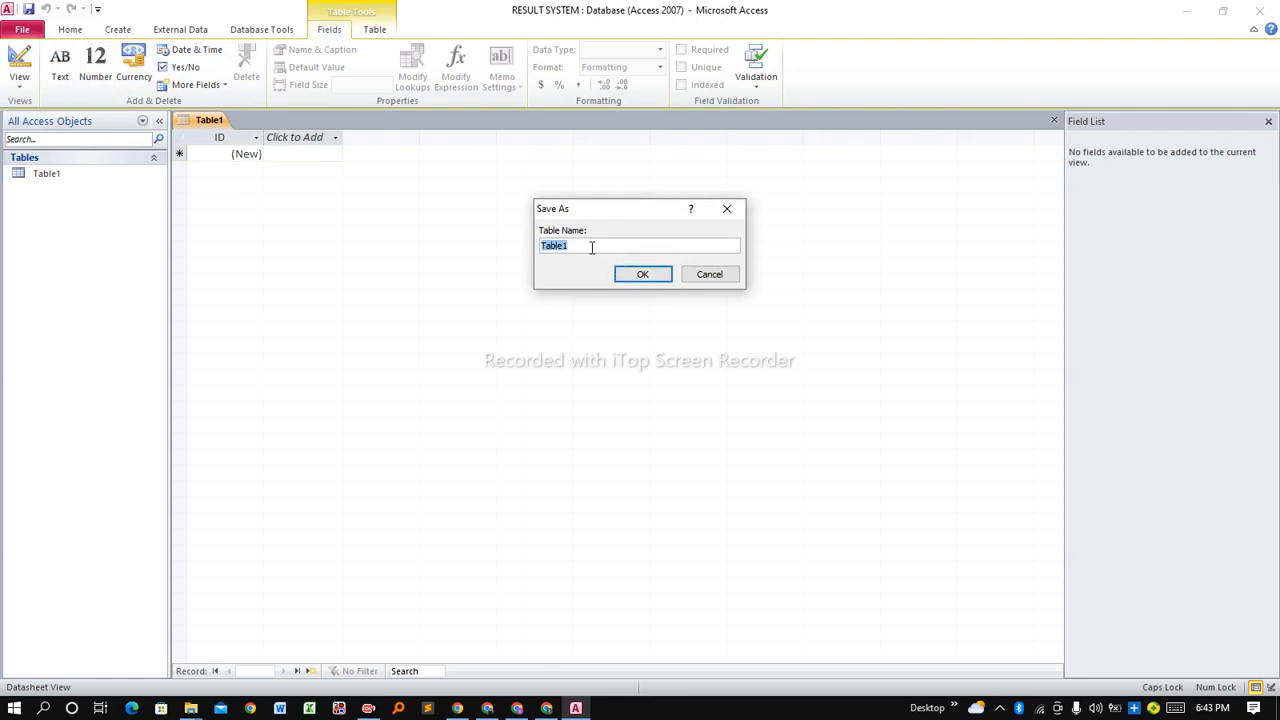
key("Caps_Lock")
type("s")
key("Caps_Lock")
key("BackSpace")
type("STUDENT")
left_click(643, 274)
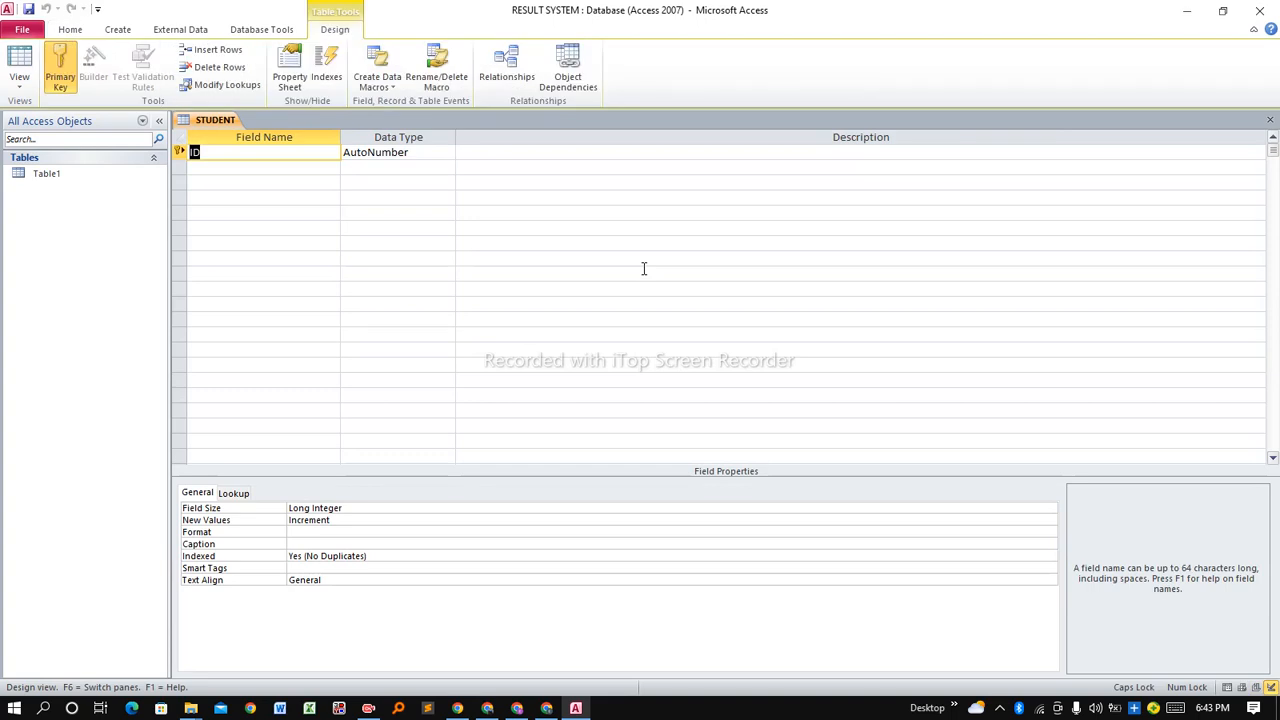
Add a Student field of type Text below the ID key.
left_click(179, 152)
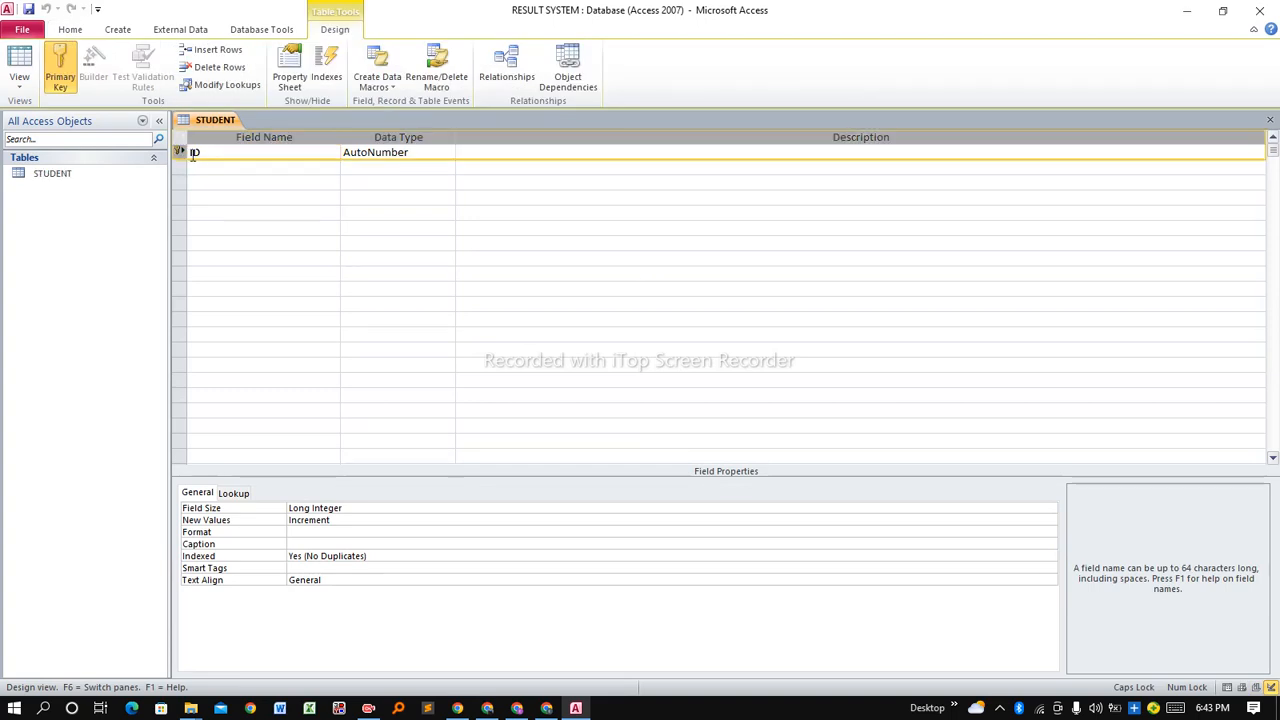
left_click(222, 152)
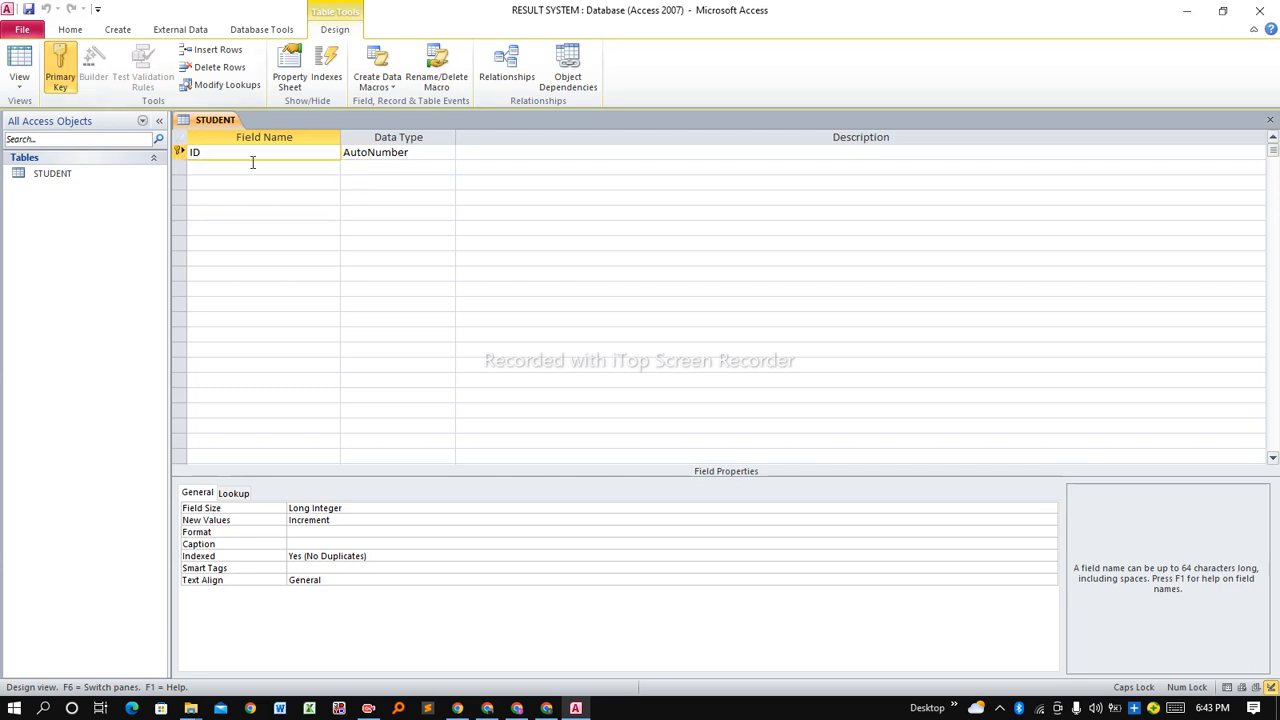
left_click(420, 153)
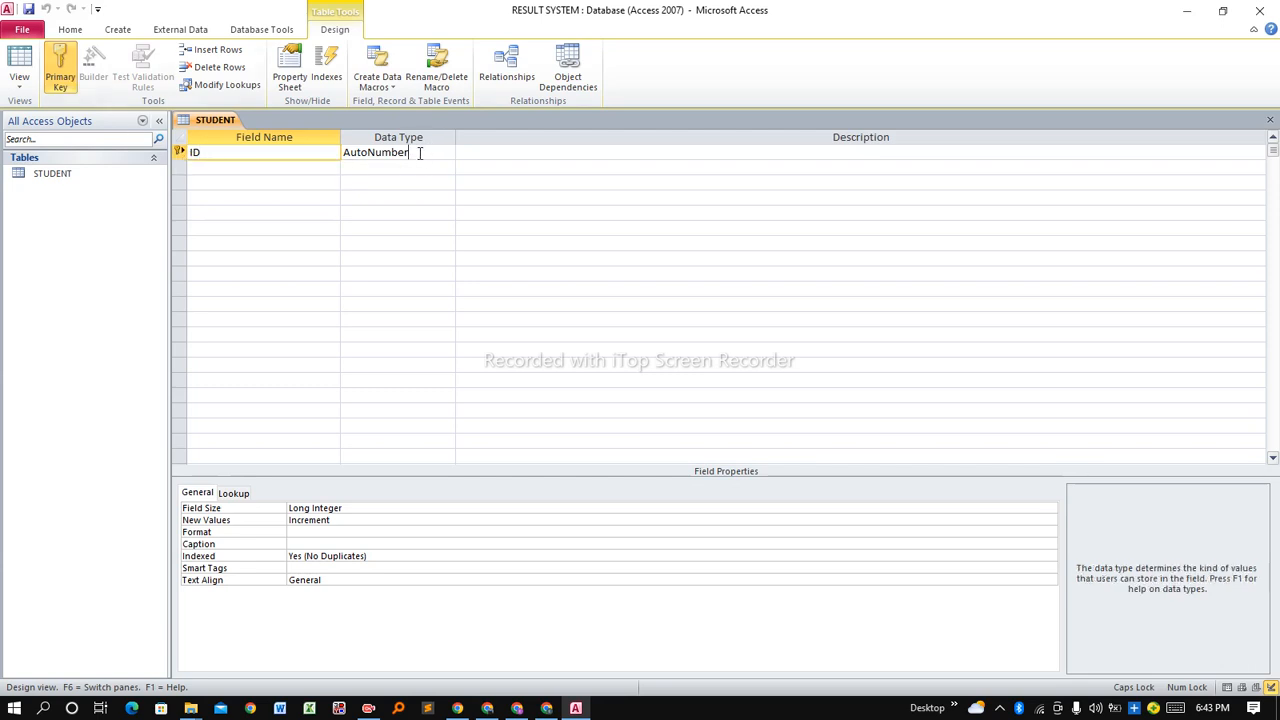
left_click(317, 167)
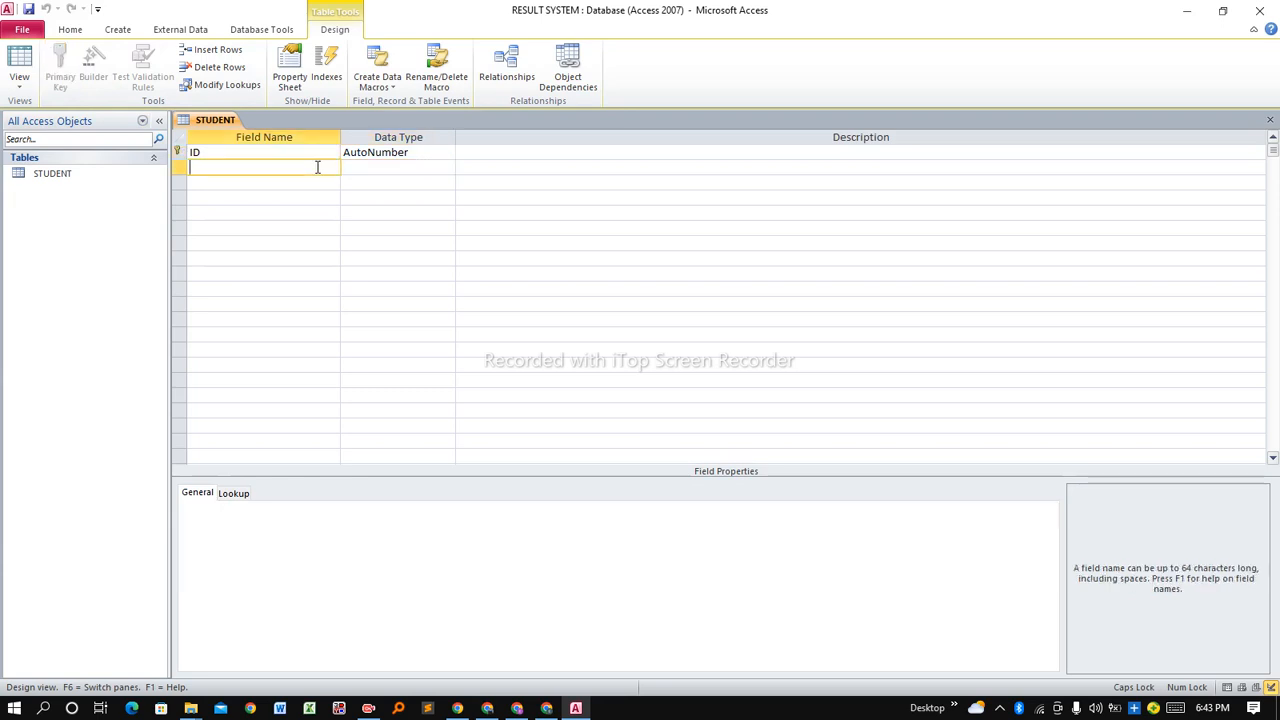
type("S")
key("Caps_Lock")
type("t")
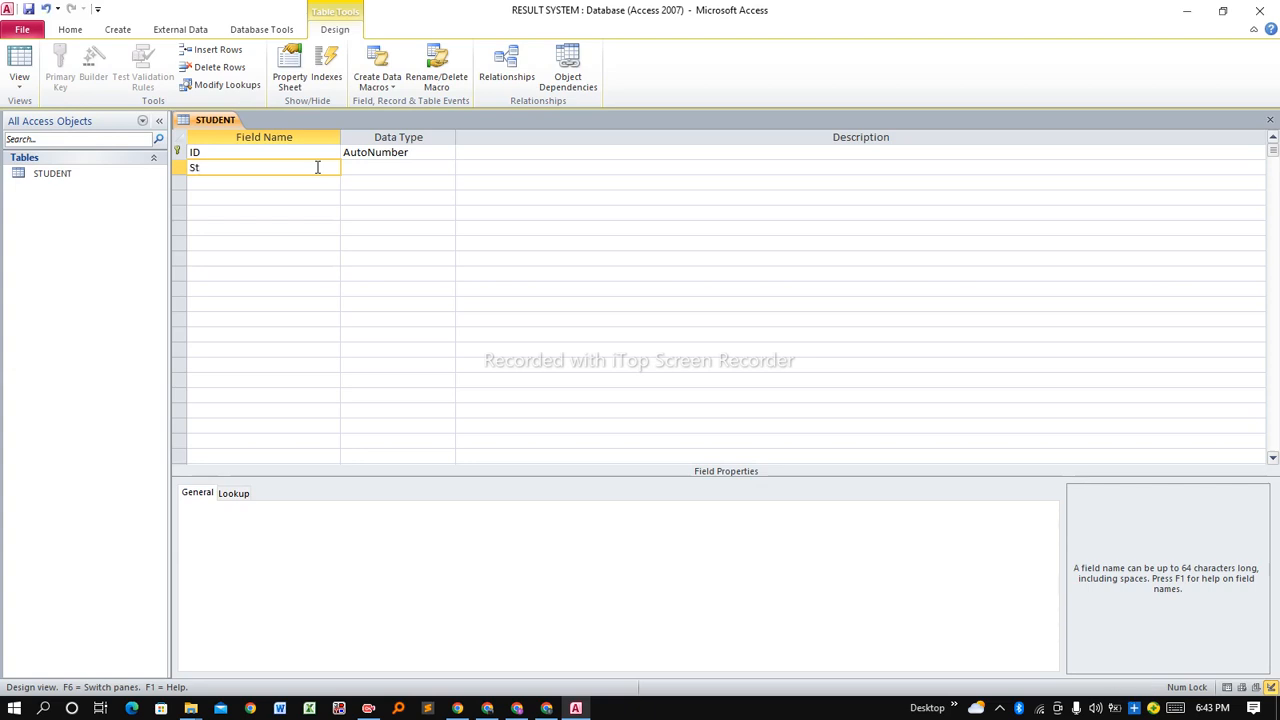
type("udent")
left_click(377, 166)
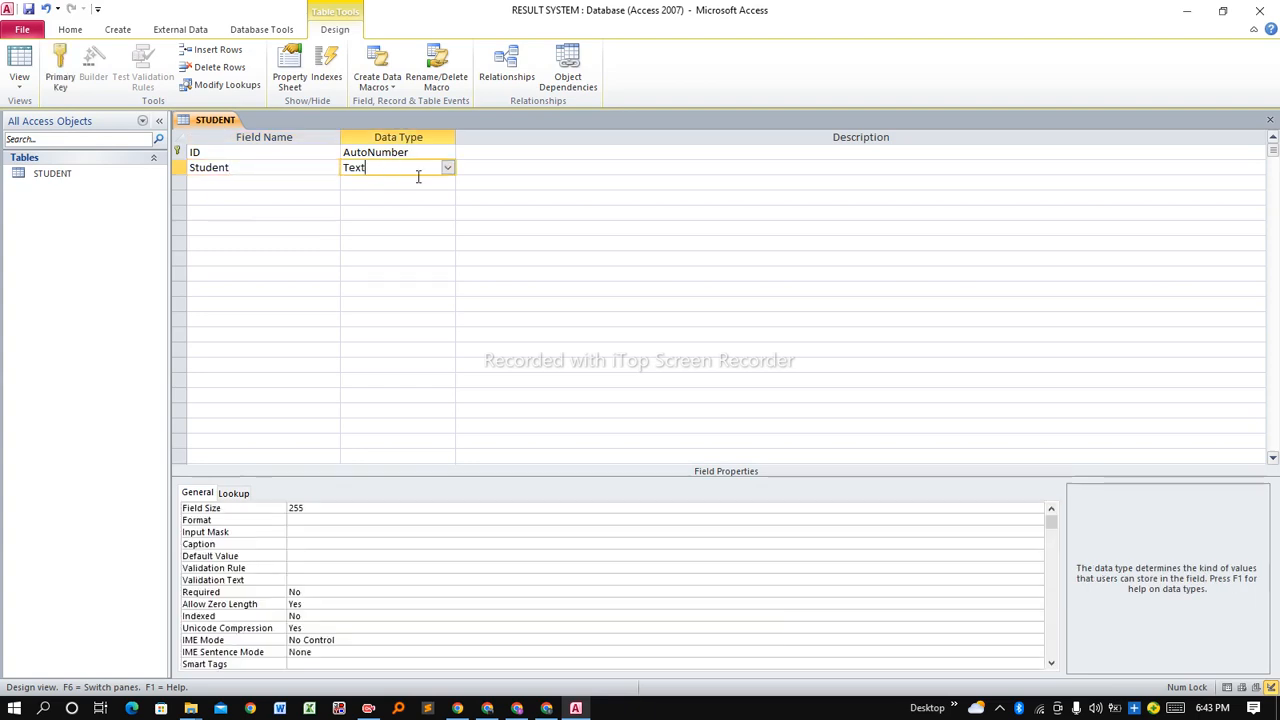
left_click(254, 183)
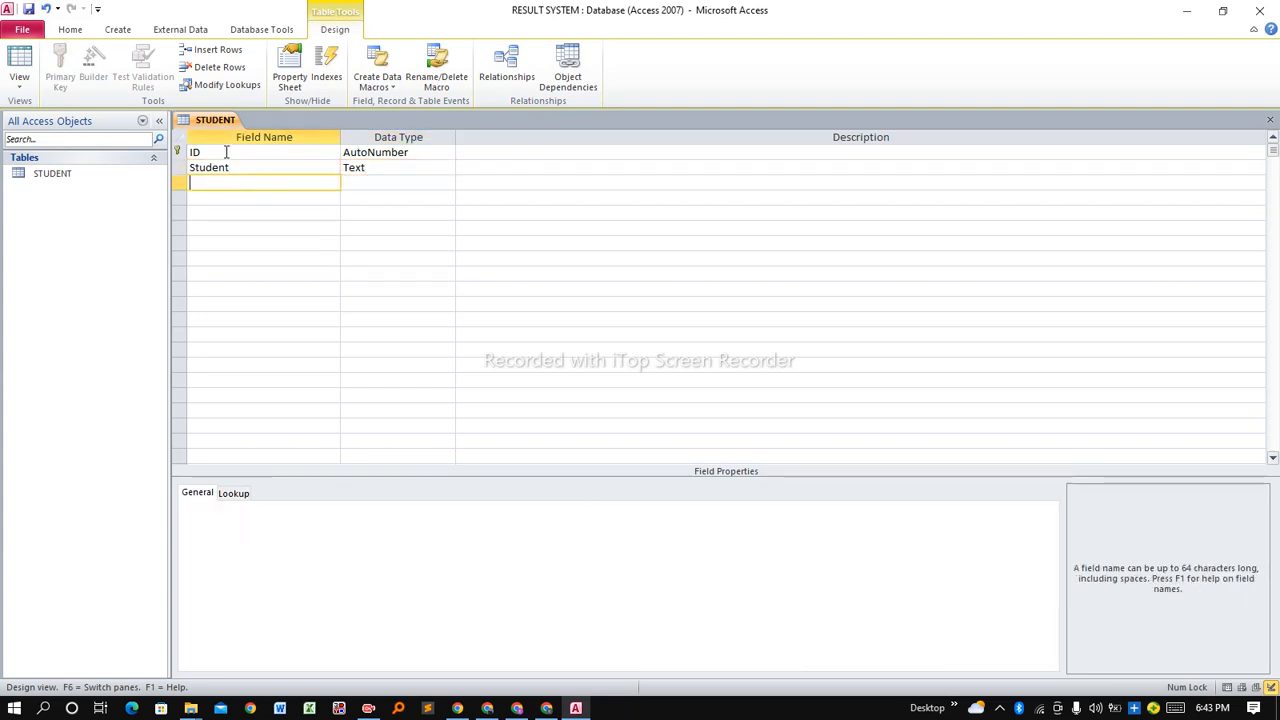
Save and close the STUDENT table design.
right_click(218, 125)
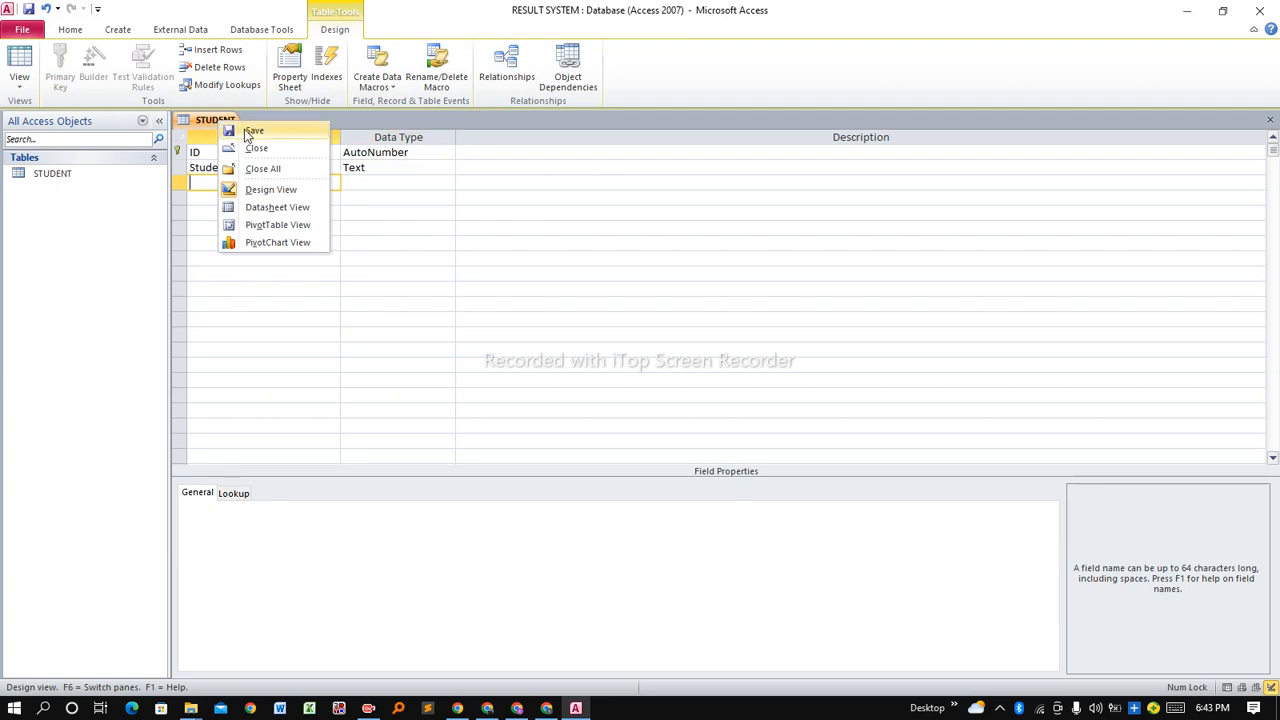
left_click(232, 131)
right_click(210, 122)
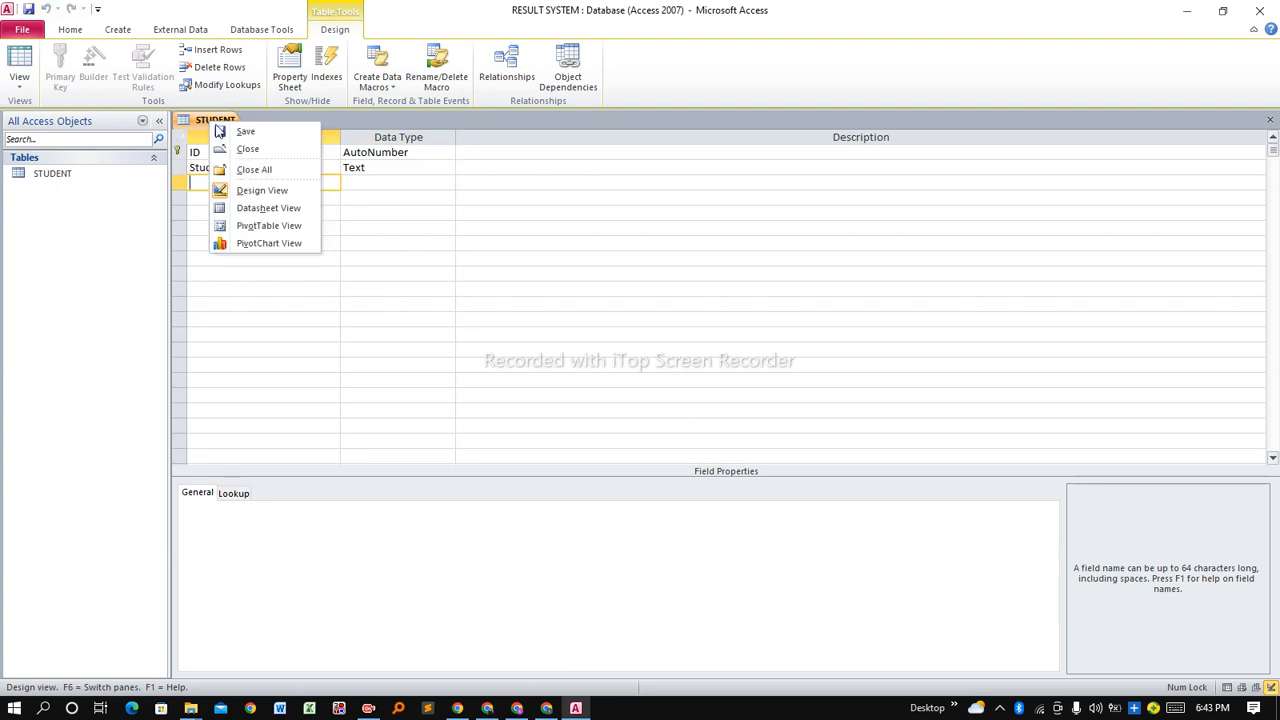
left_click(248, 150)
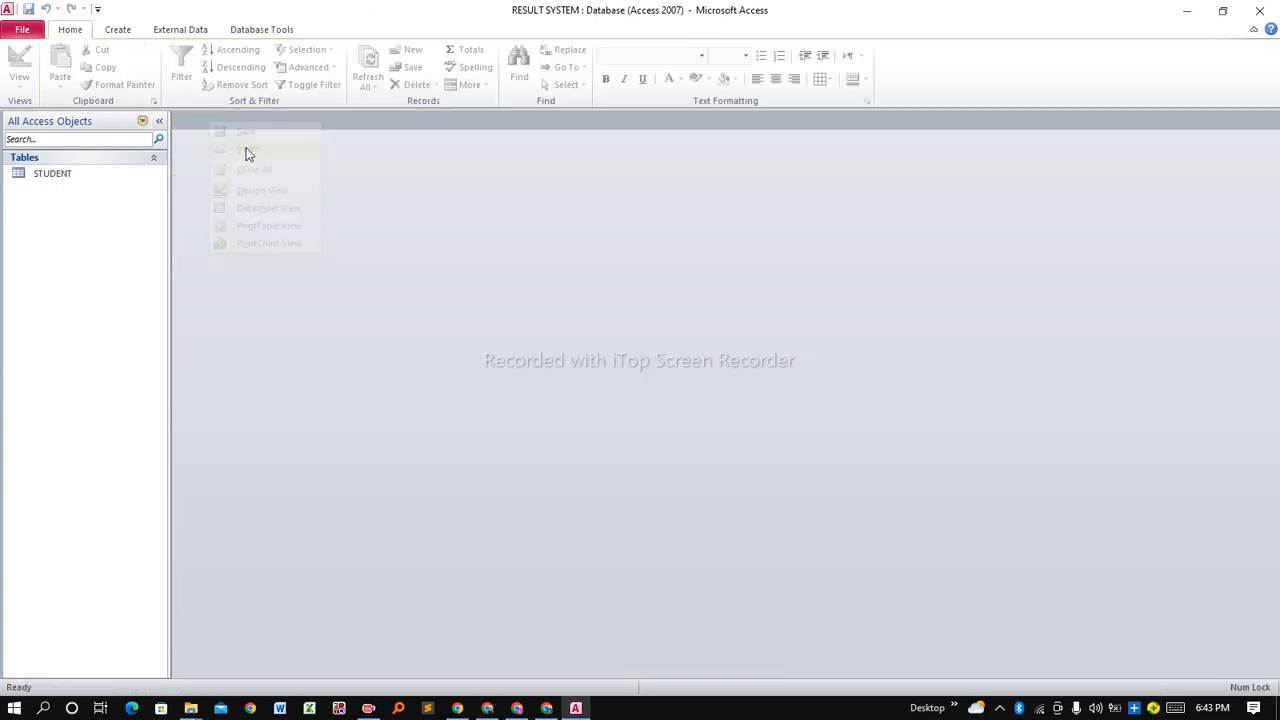
left_click(118, 30)
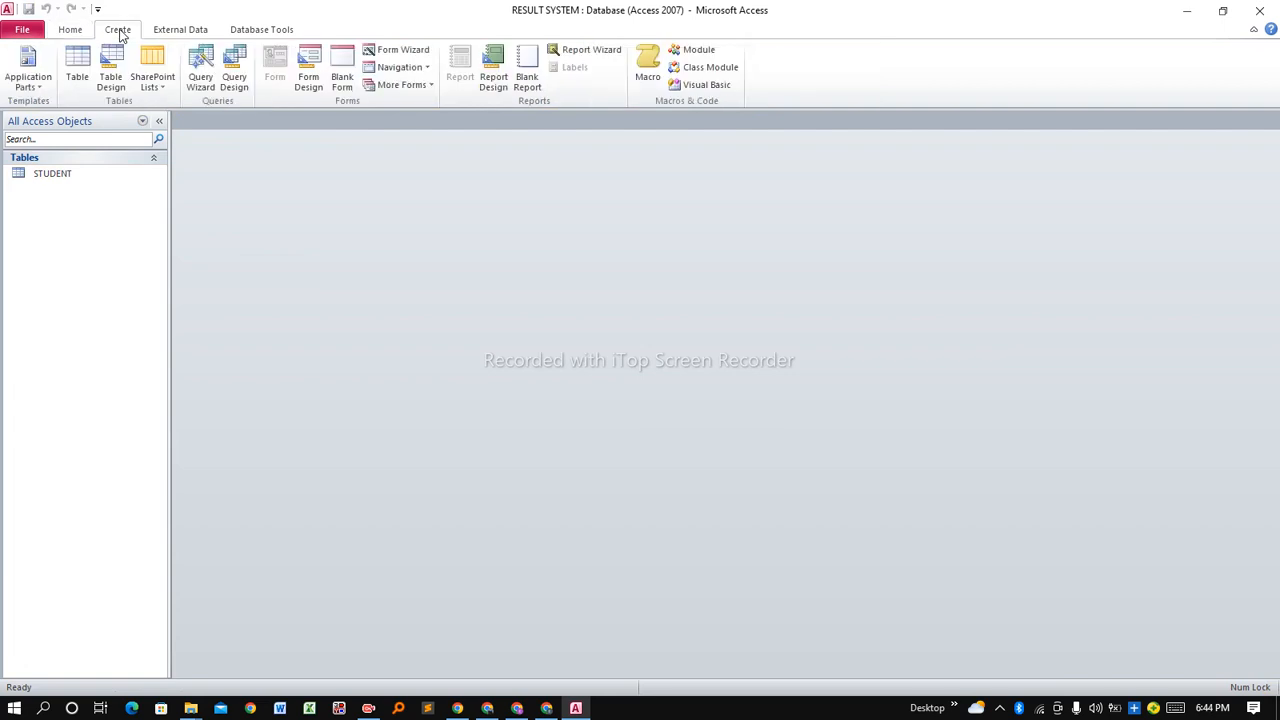
Create a new table in Design View and save it as SUBJECT.
left_click(76, 75)
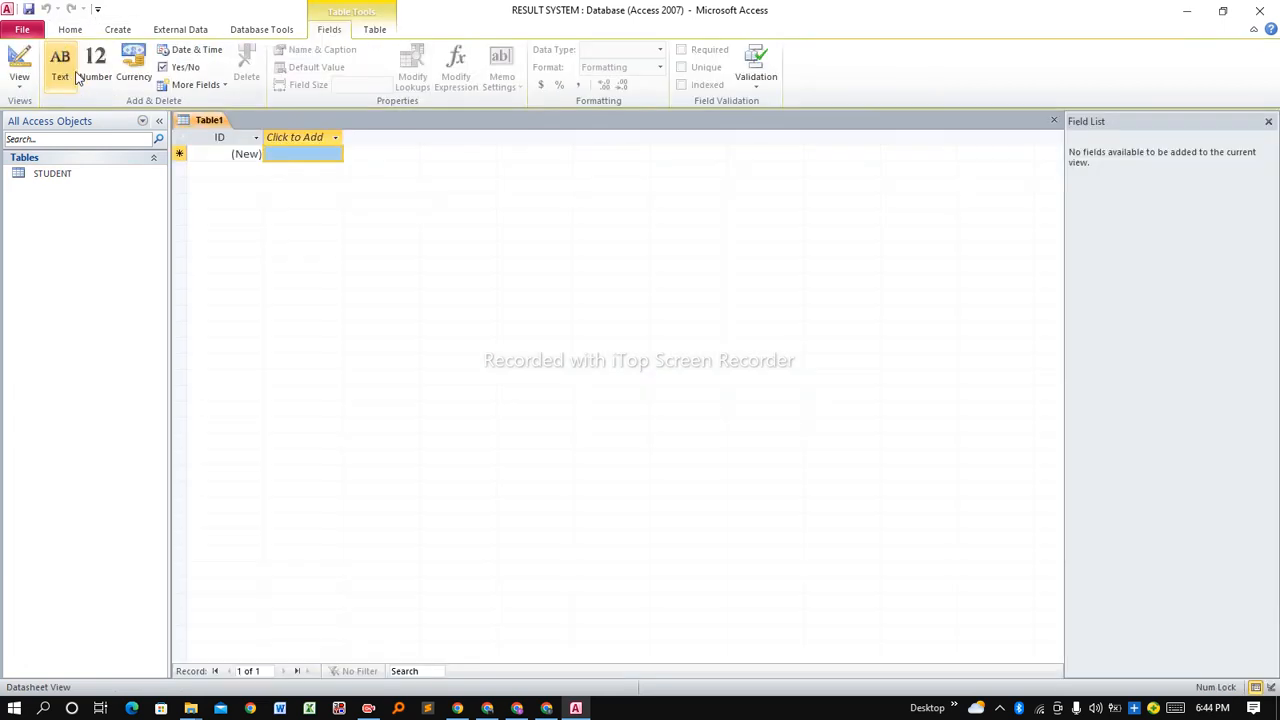
right_click(207, 121)
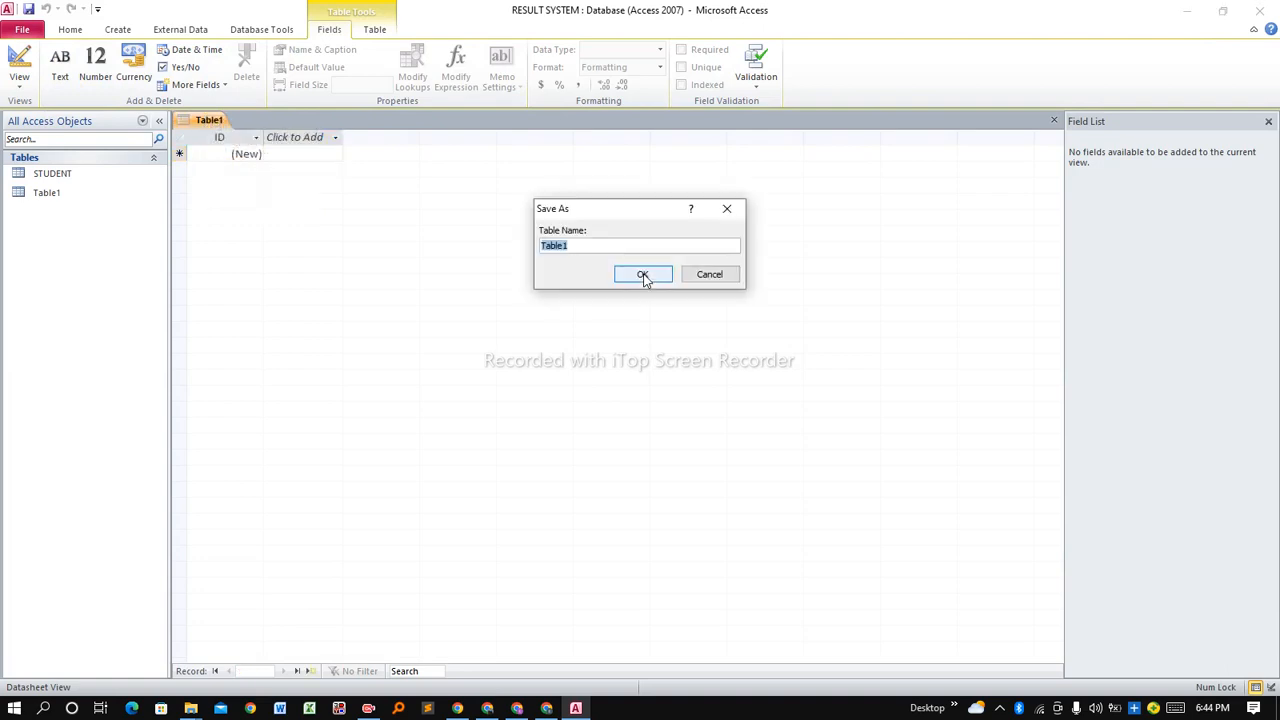
key("Caps_Lock")
type("SUBJECT")
left_click(662, 274)
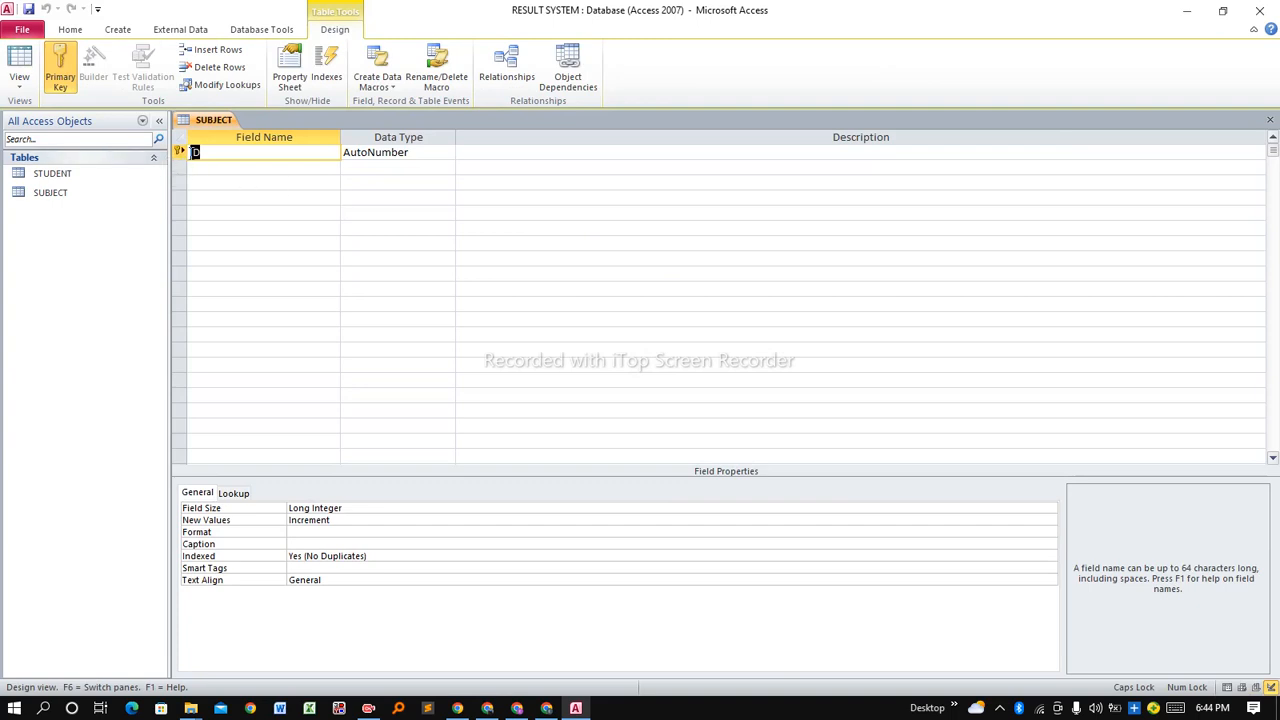
Add a Subject field of type Text below the ID key.
left_click(195, 167)
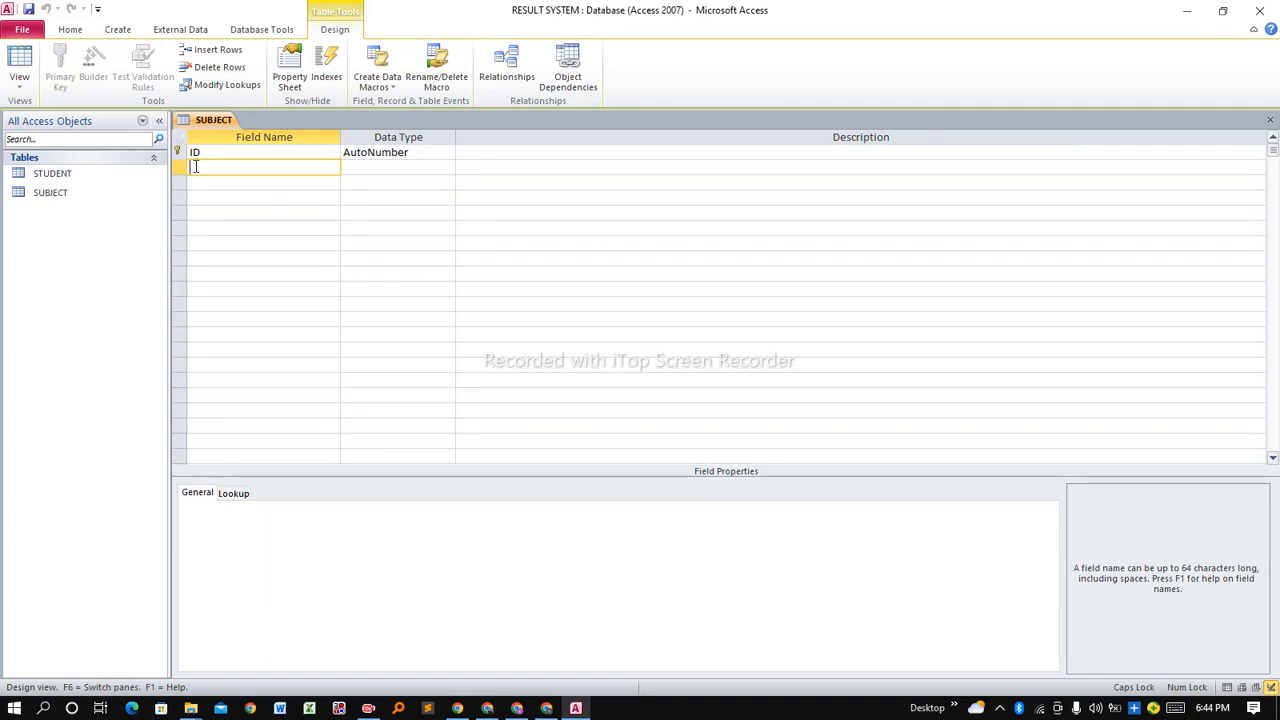
type("S")
key("Caps_Lock")
type("ubject")
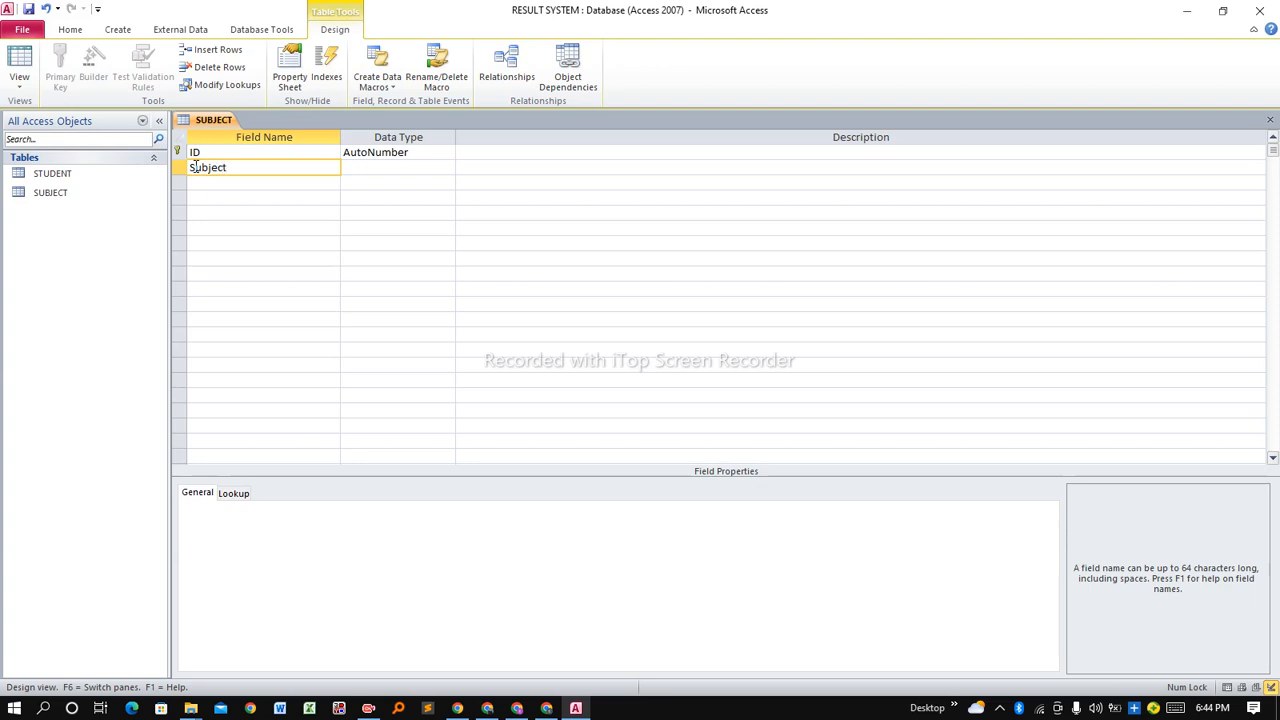
left_click(380, 168)
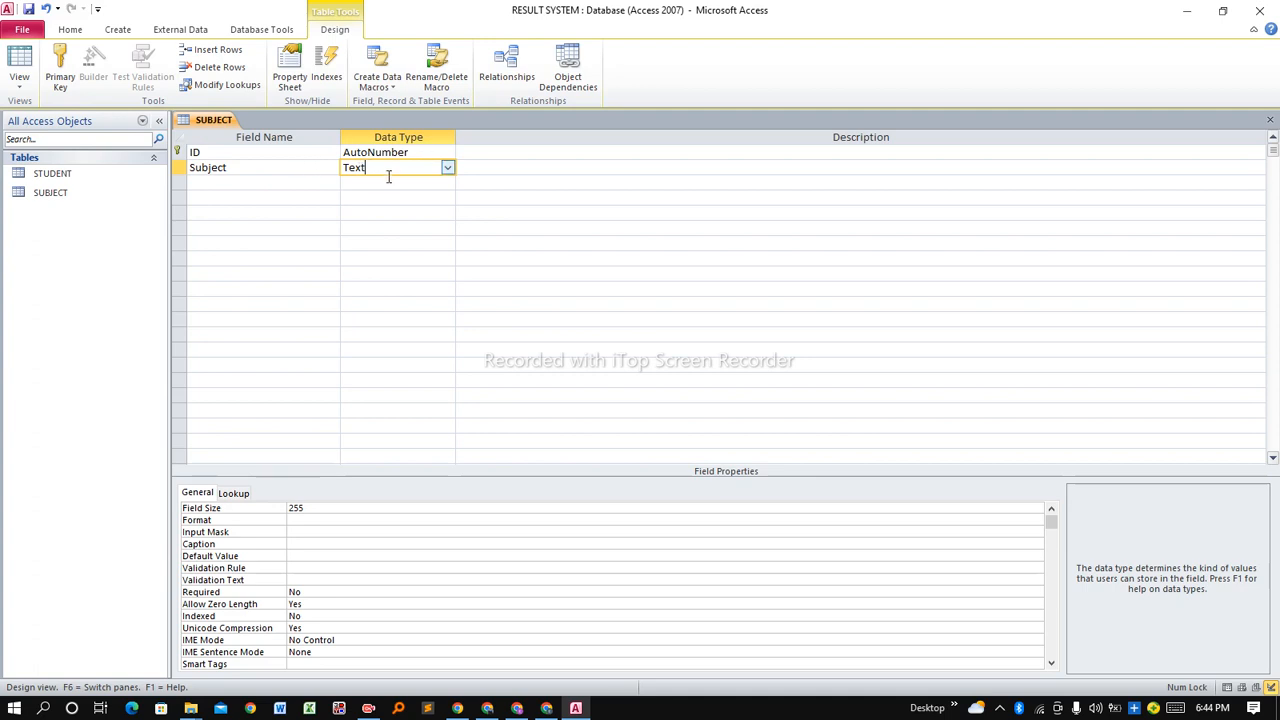
left_click(289, 181)
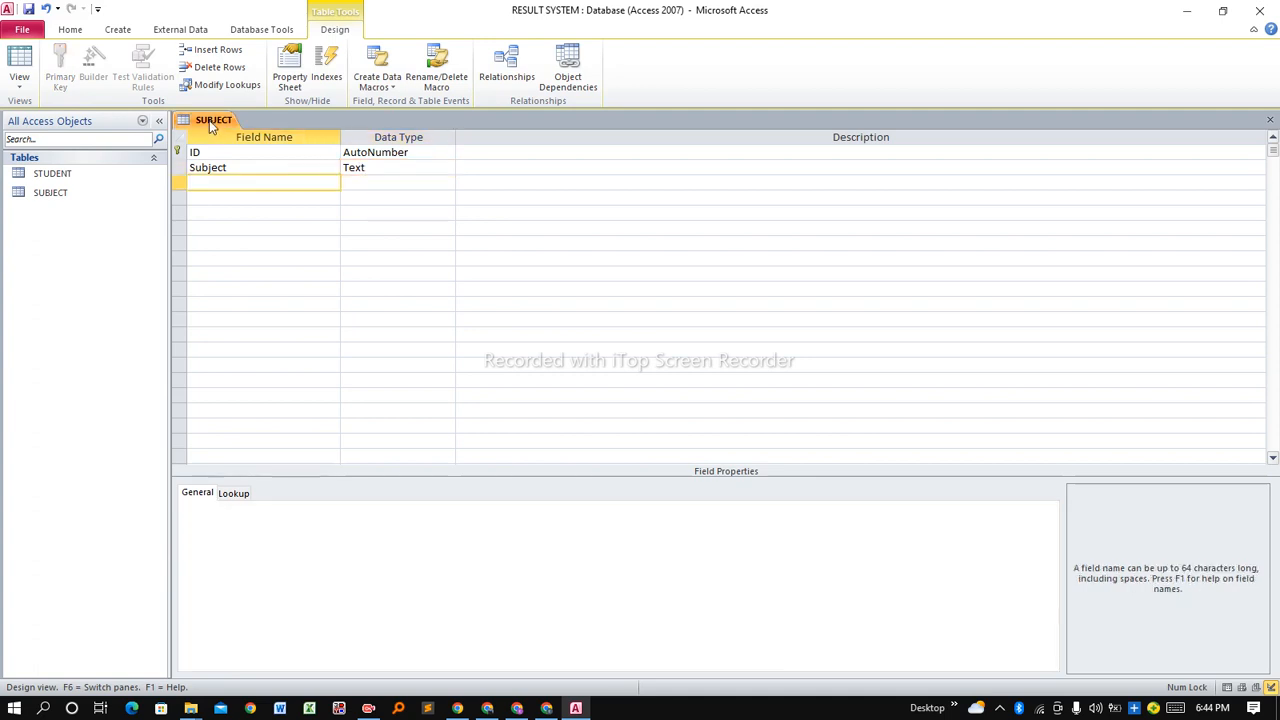
Save and close the SUBJECT table design.
right_click(209, 120)
left_click(214, 129)
right_click(213, 129)
left_click(253, 152)
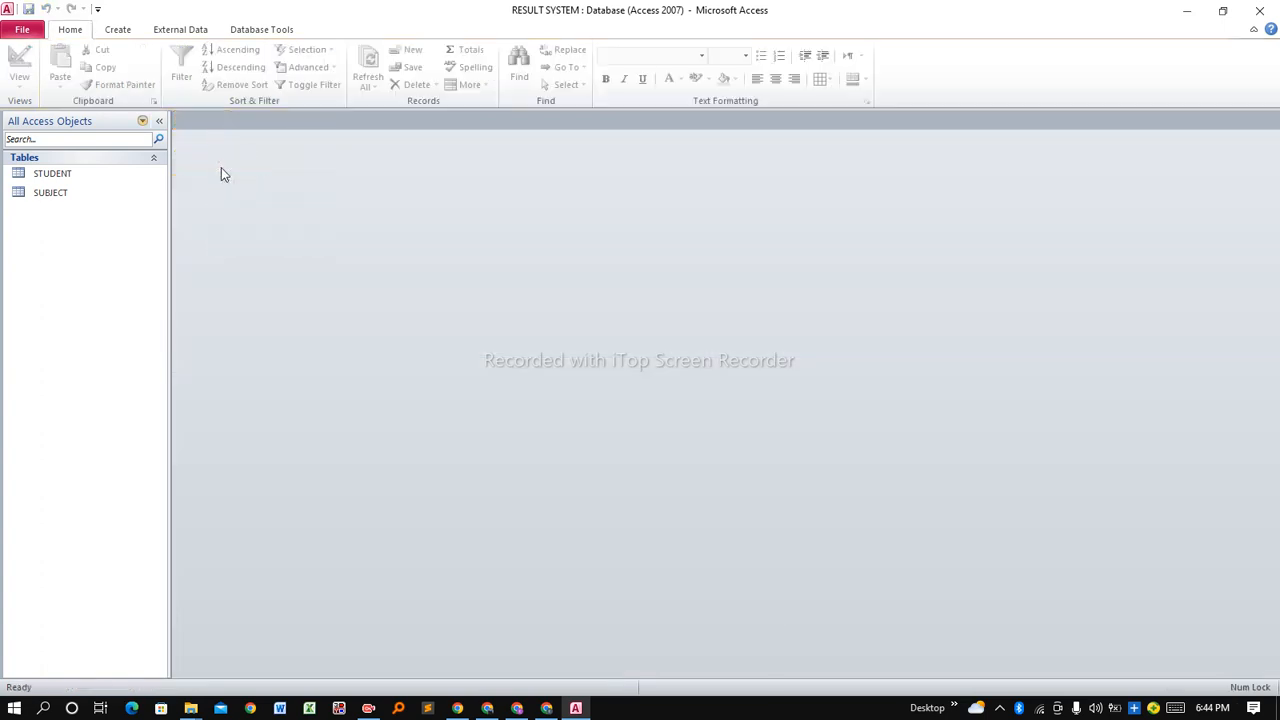
left_click(120, 29)
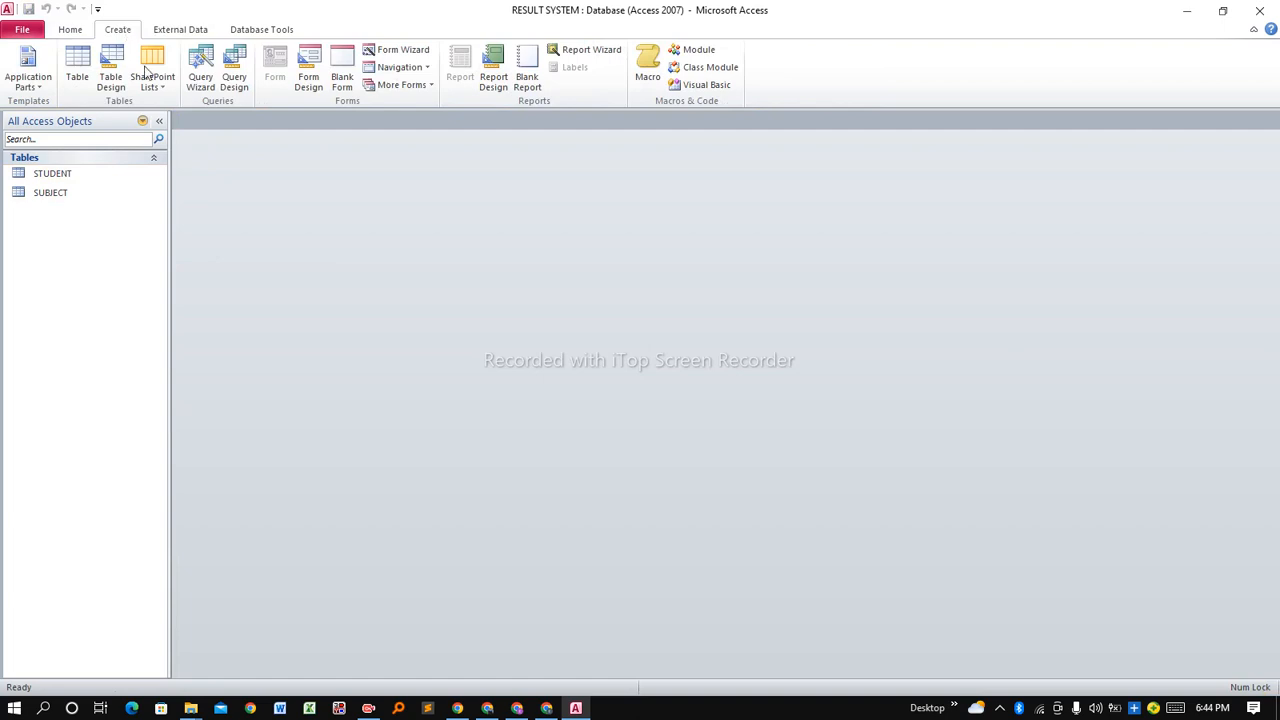
Create a new table in Design View and enter TOTAL MARKS as its save name.
left_click(78, 78)
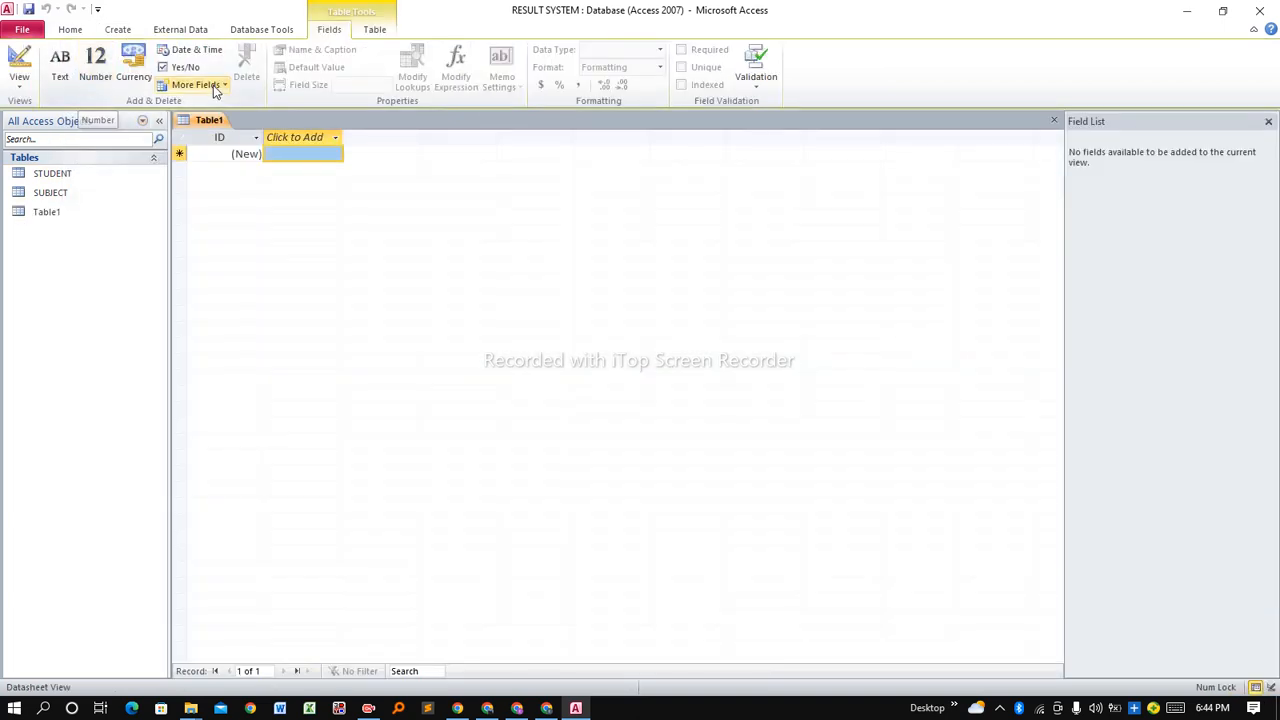
right_click(208, 120)
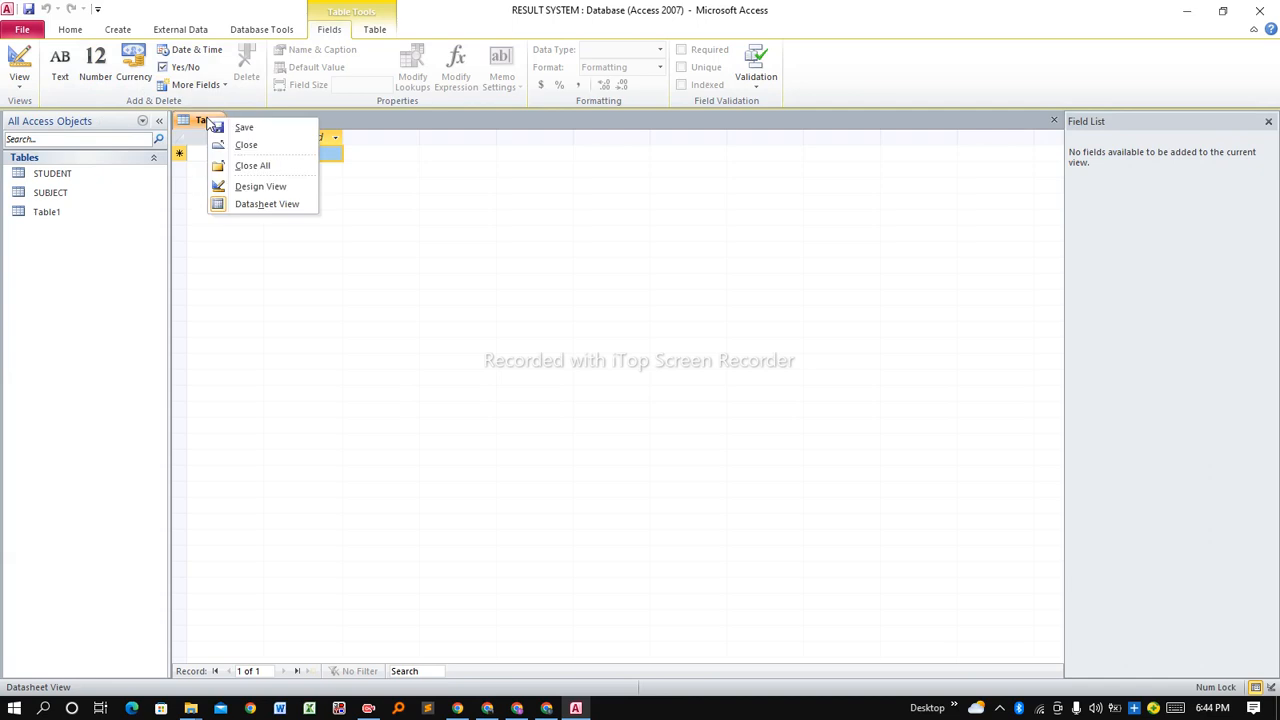
left_click(254, 188)
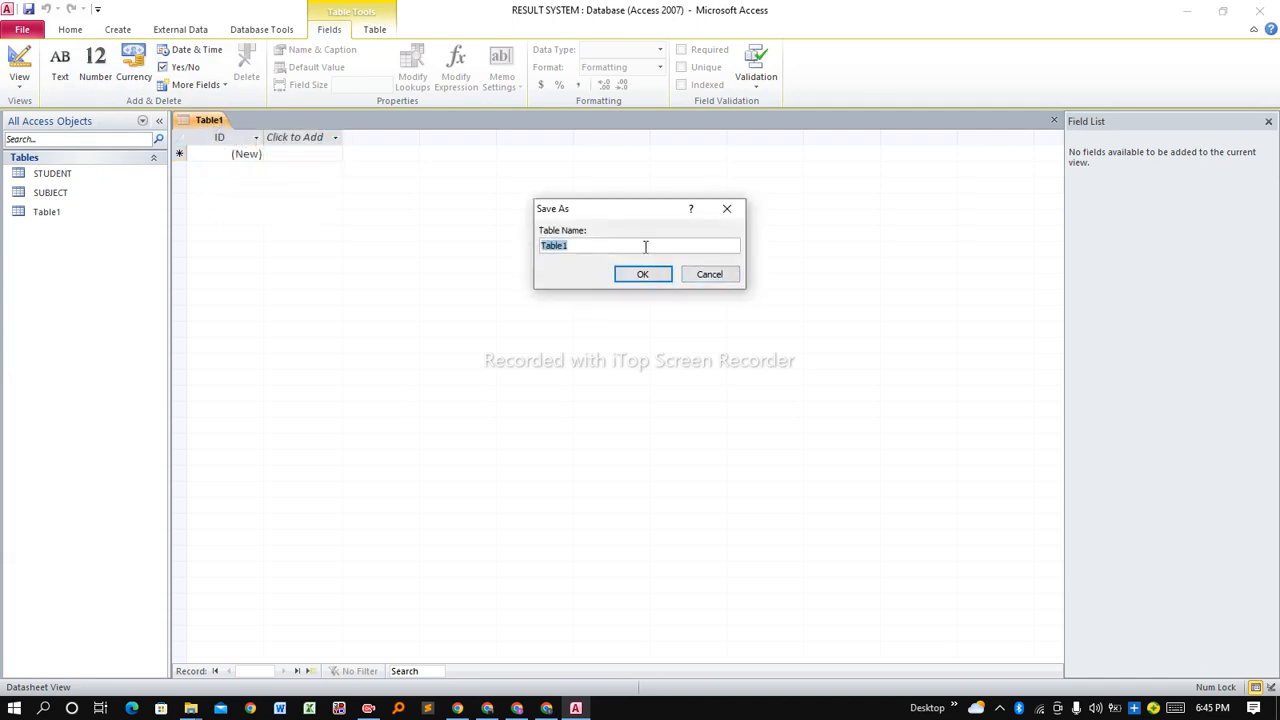
key("Caps_Lock")
type("TOTAL MARKS")
Confirm the TOTAL MARKS name and add a Total Marks field of type Text.
left_click(664, 276)
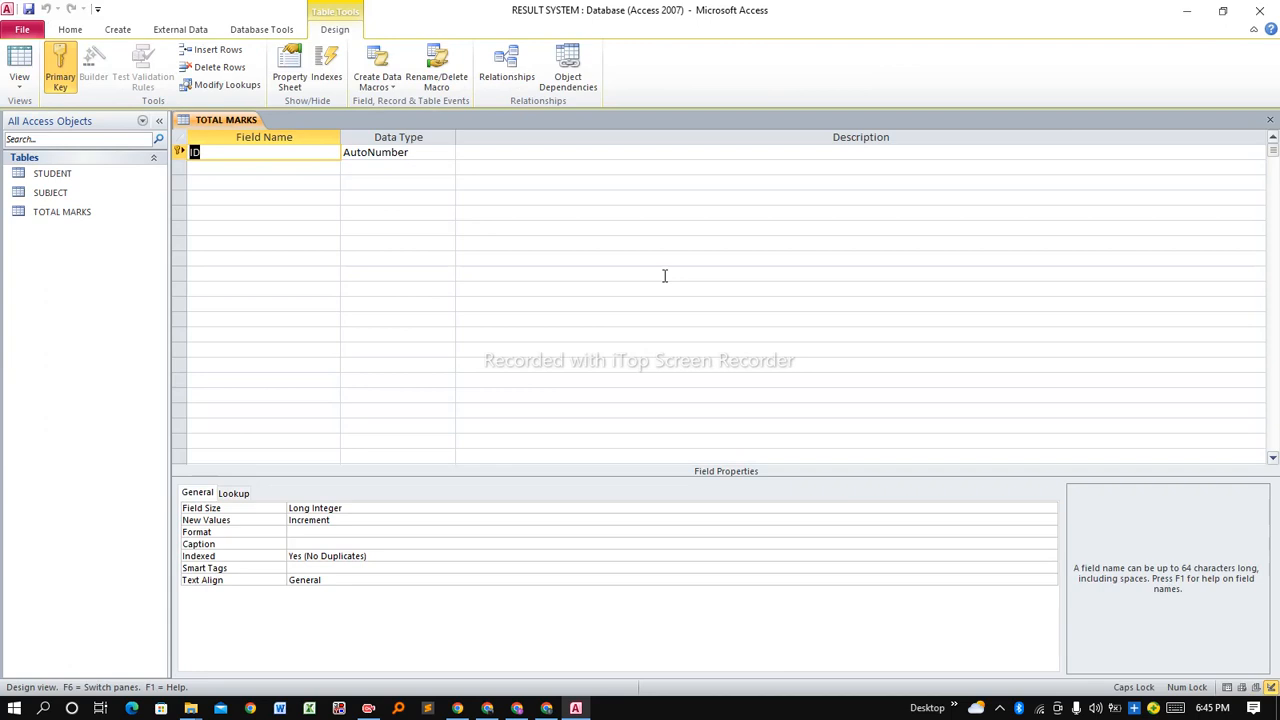
left_click(230, 172)
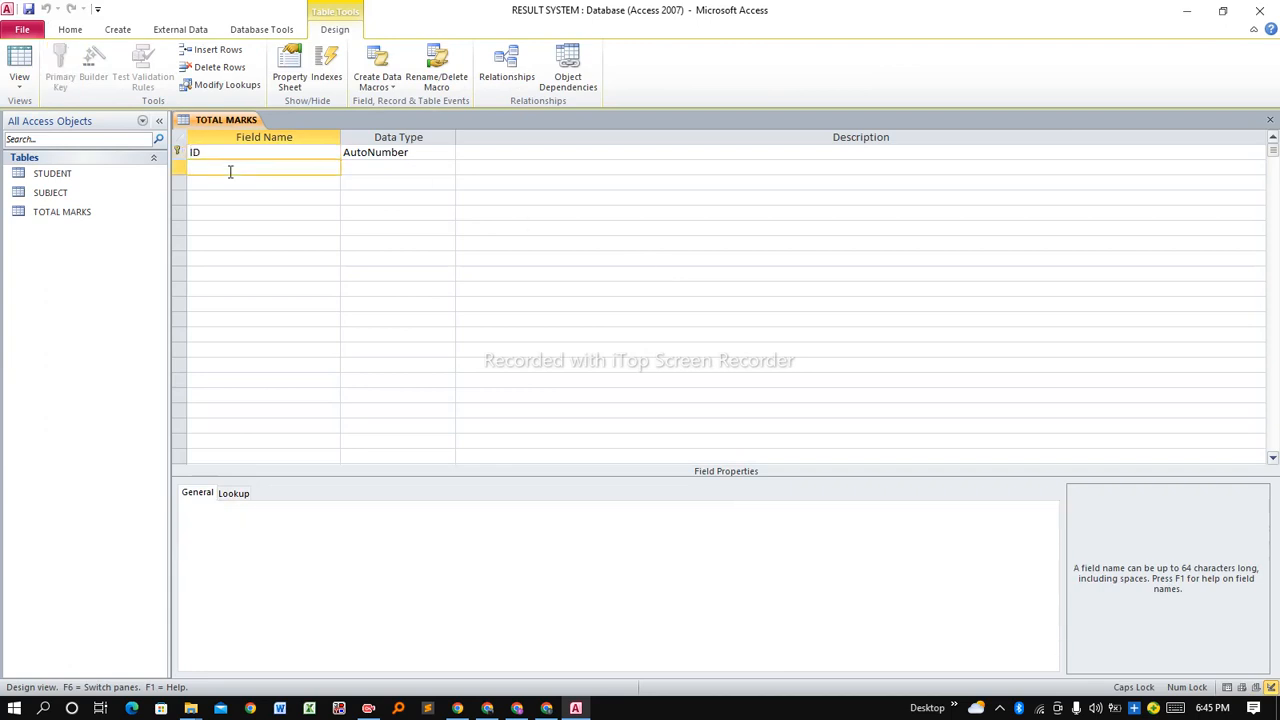
type("T")
key("Caps_Lock")
type("otal marks")
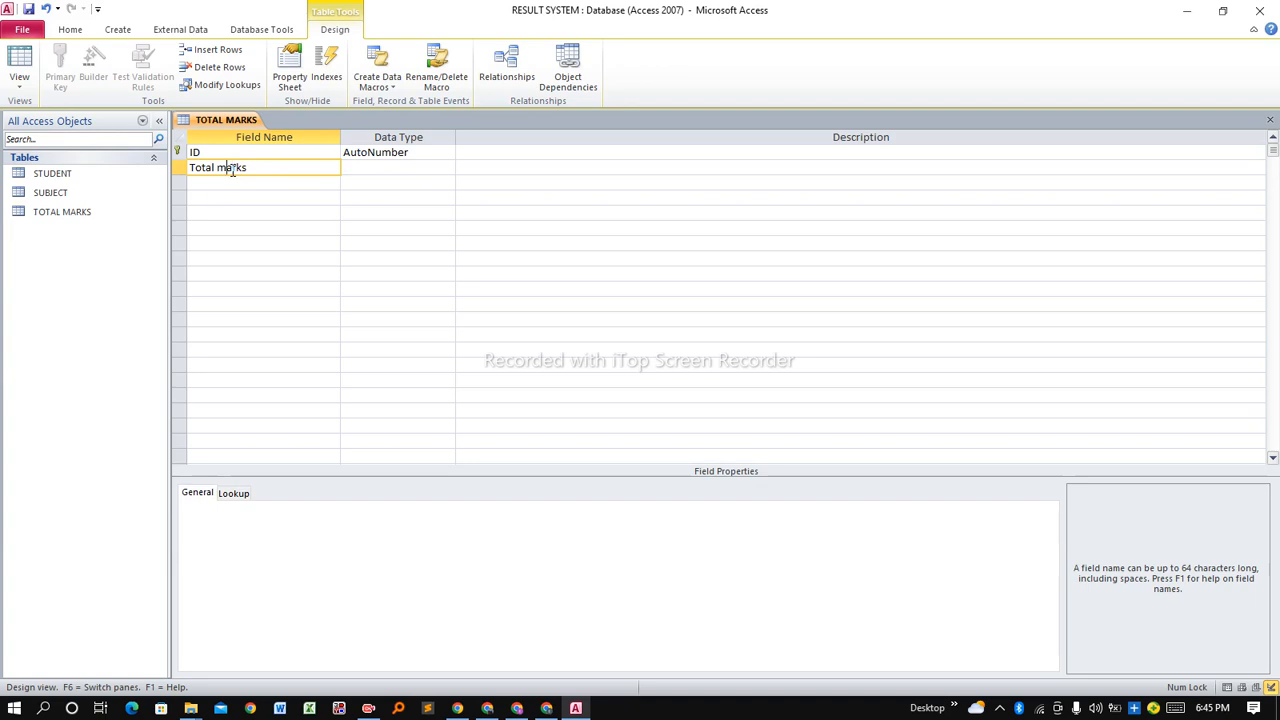
left_click(229, 169)
key("BackSpace")
type("M")
left_click(354, 170)
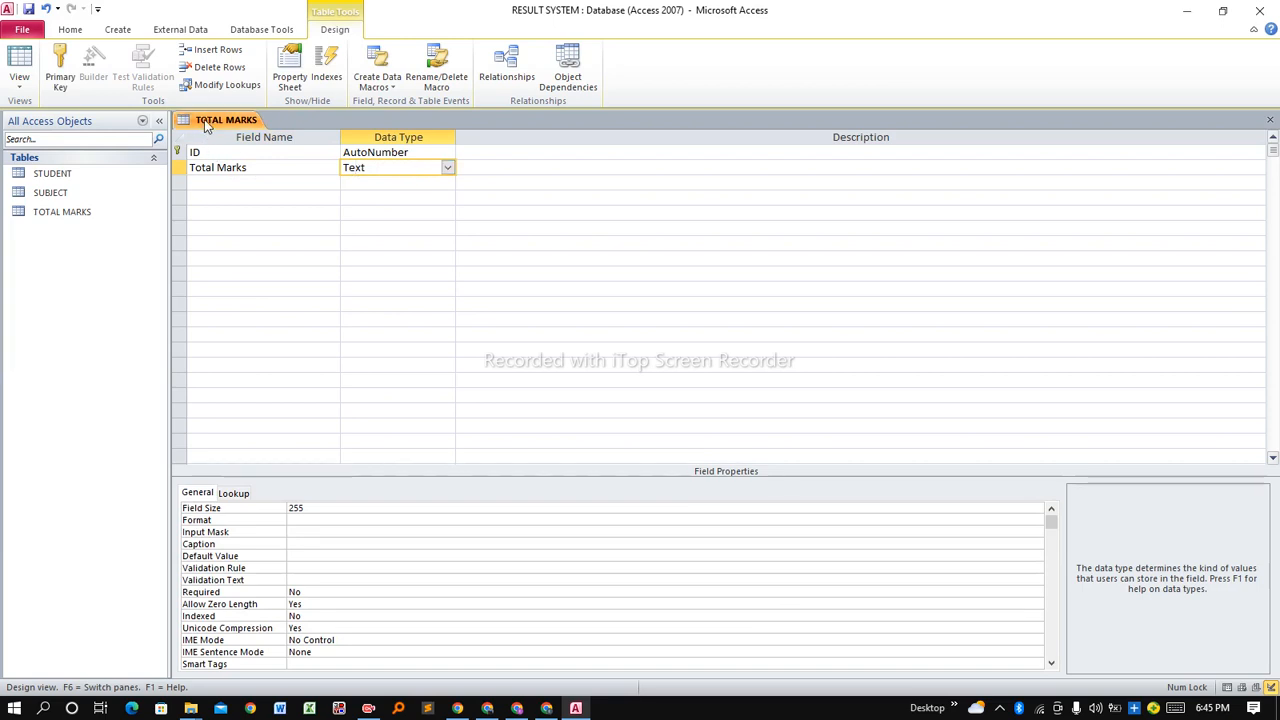
Save and close the TOTAL MARKS table design.
right_click(207, 123)
left_click(213, 117)
right_click(213, 117)
left_click(250, 146)
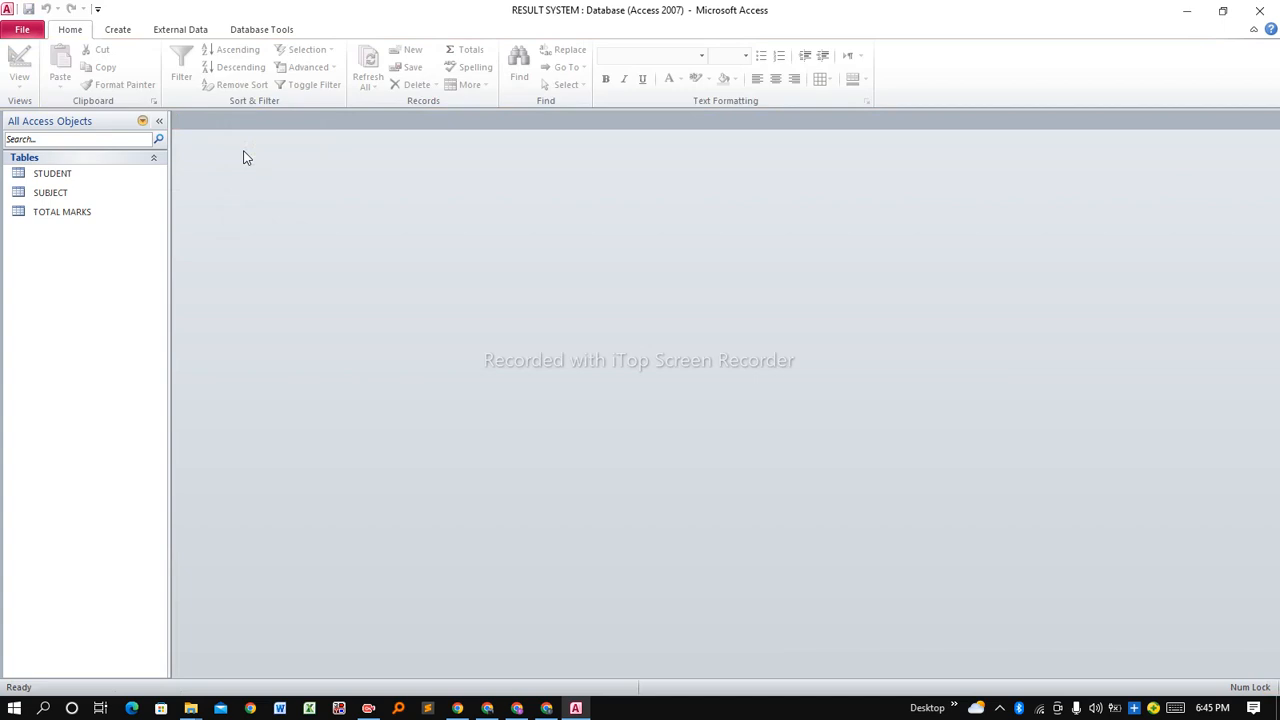
Select the TOTAL MARKS, SUBJECT and STUDENT tables in the navigation pane.
left_click(151, 216)
left_click(84, 199)
left_click(68, 177)
left_click(72, 198)
left_click(86, 222)
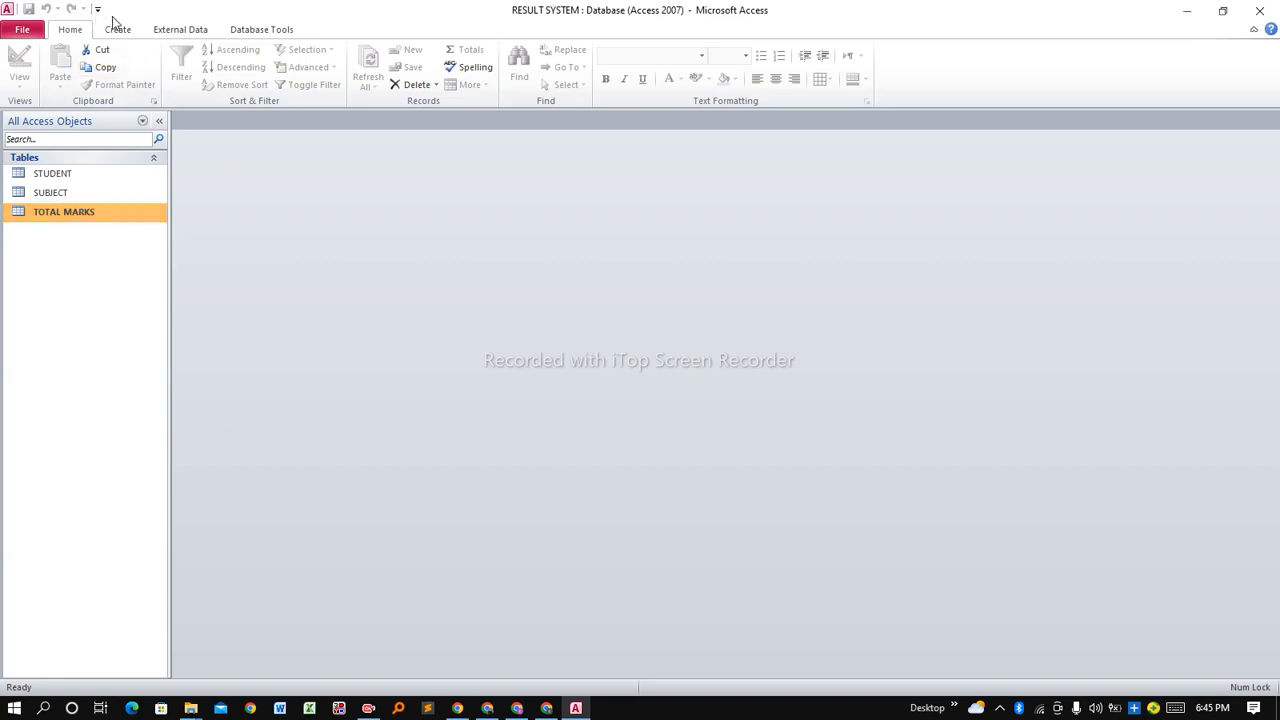
Restore and re-maximize the Access window, then bring up the Create ribbon.
left_click_drag(111, 16, 137, 28)
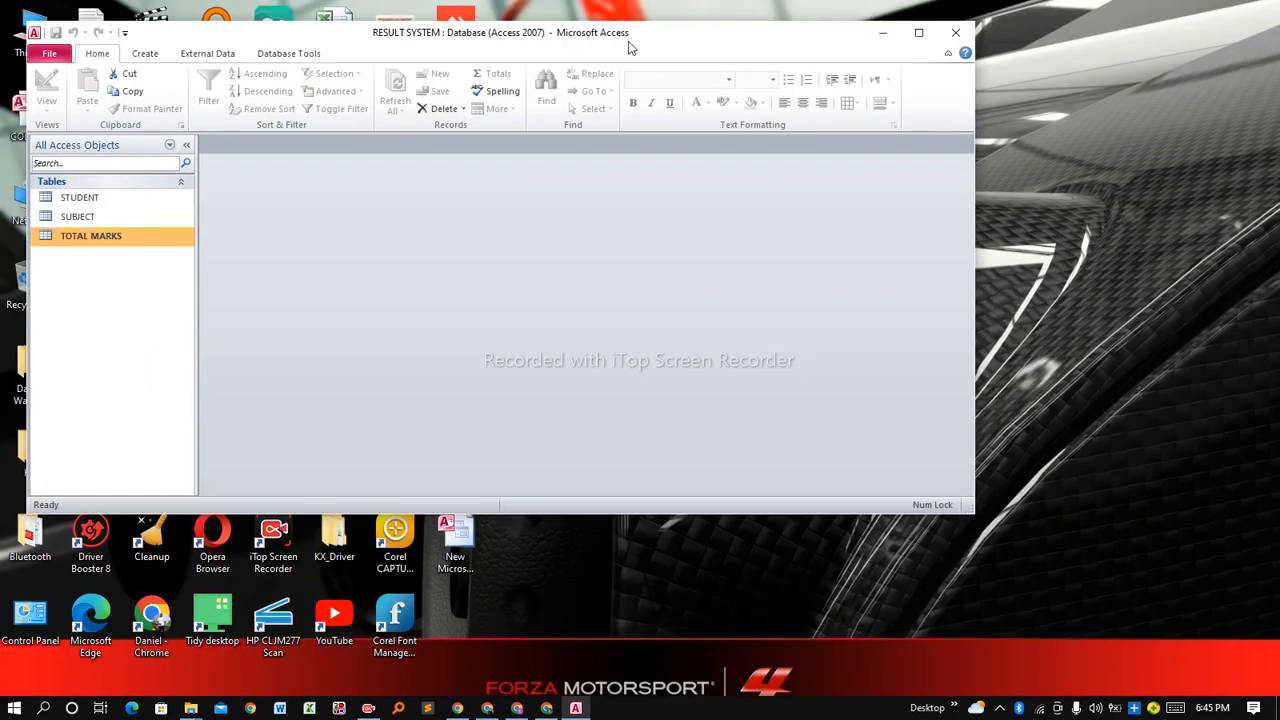
left_click(925, 36)
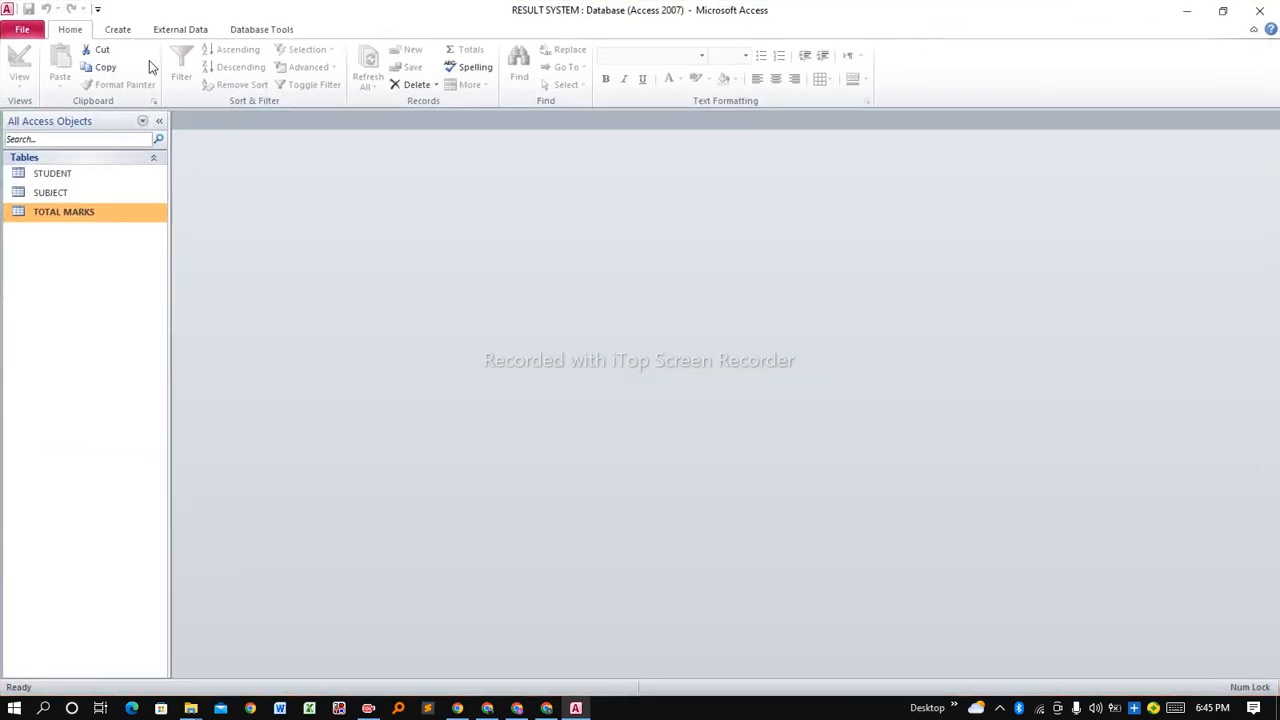
left_click(117, 30)
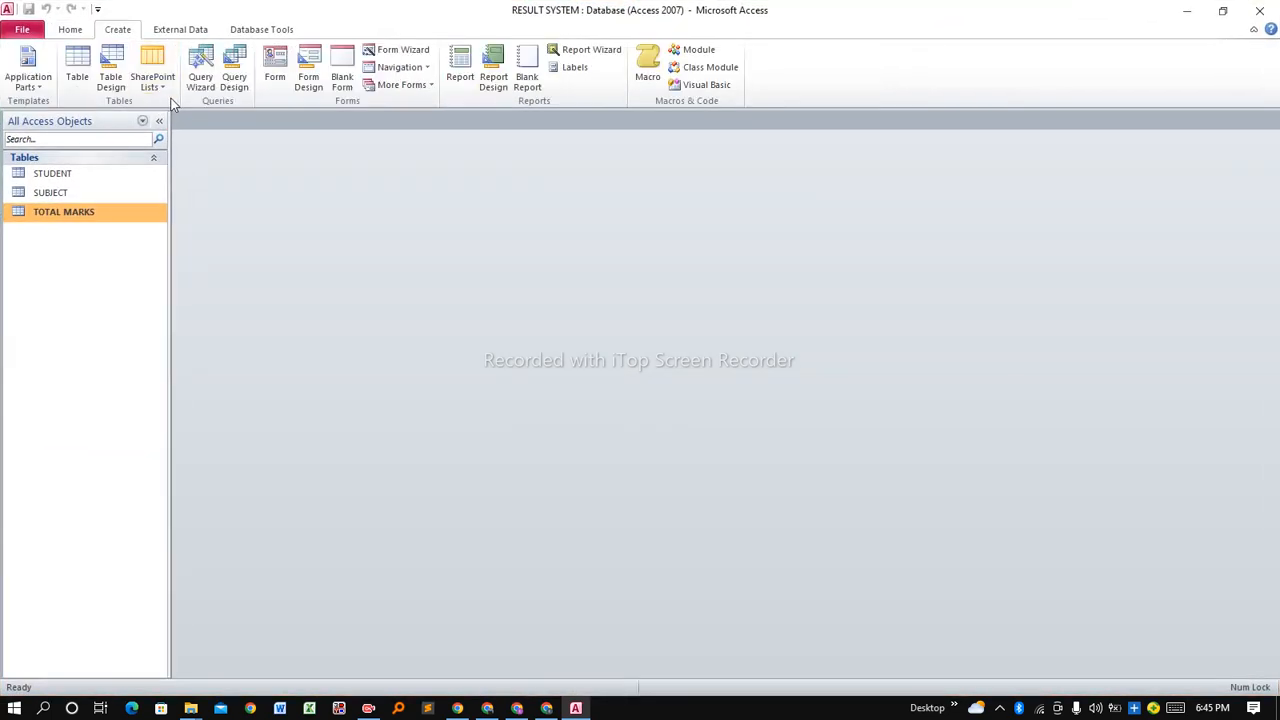
Create a new blank table and save it as MAIN in Design View.
left_click(77, 65)
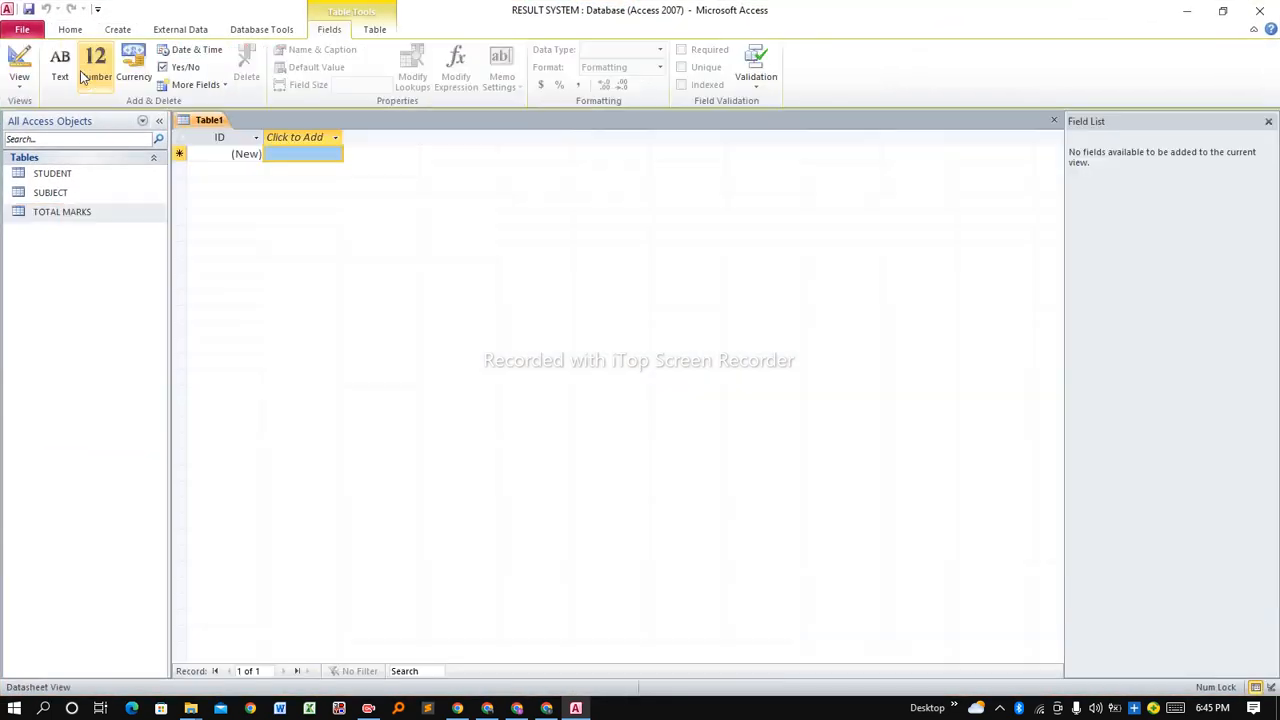
right_click(201, 121)
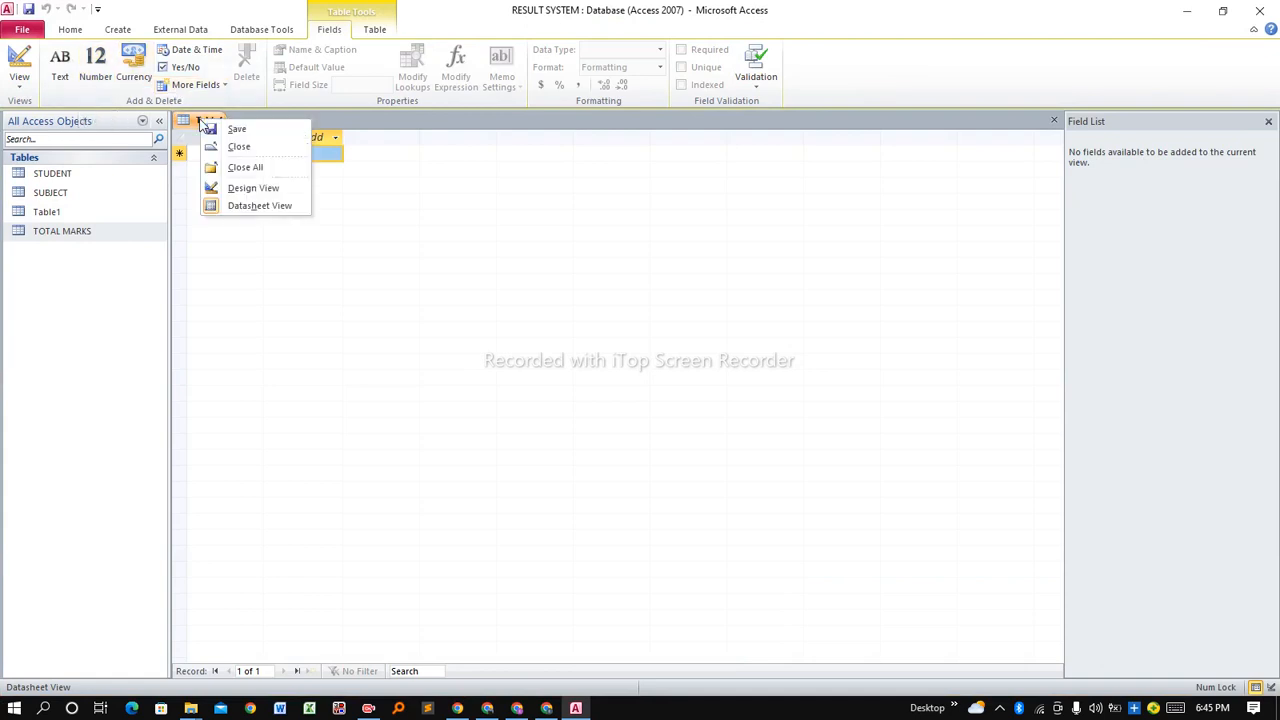
left_click(272, 190)
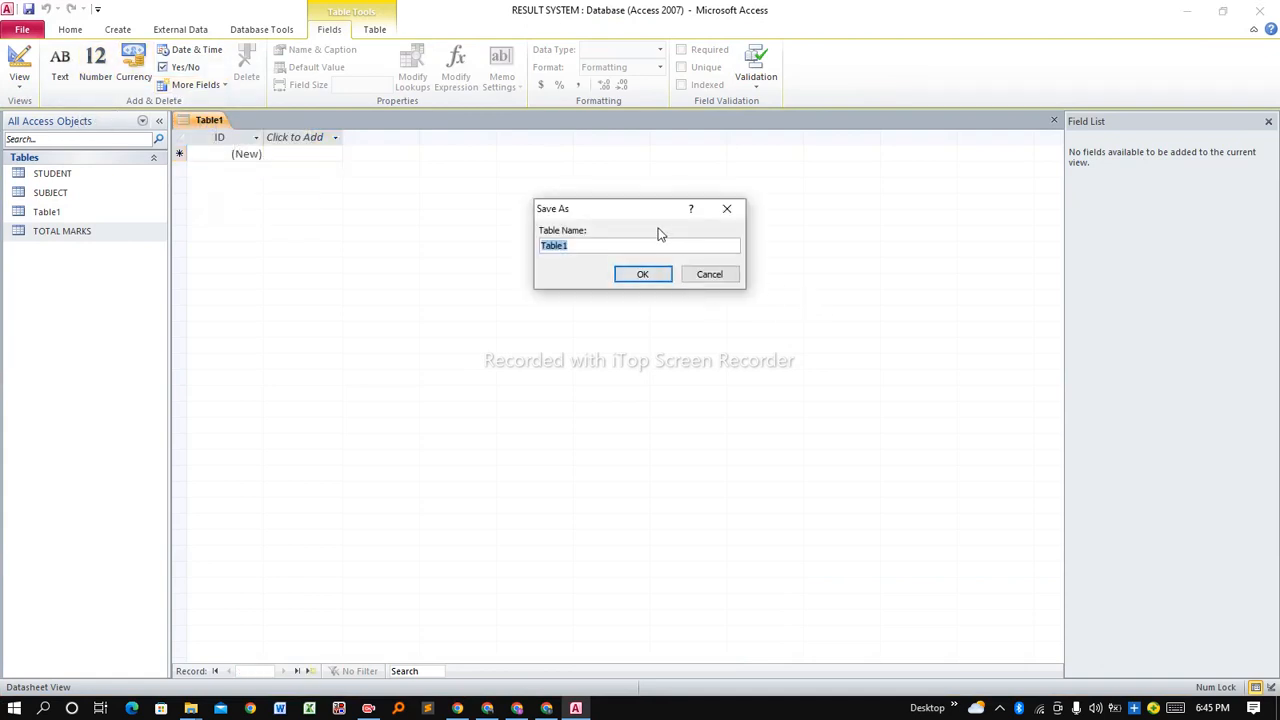
key("Caps_Lock")
type("MAIN")
left_click(650, 274)
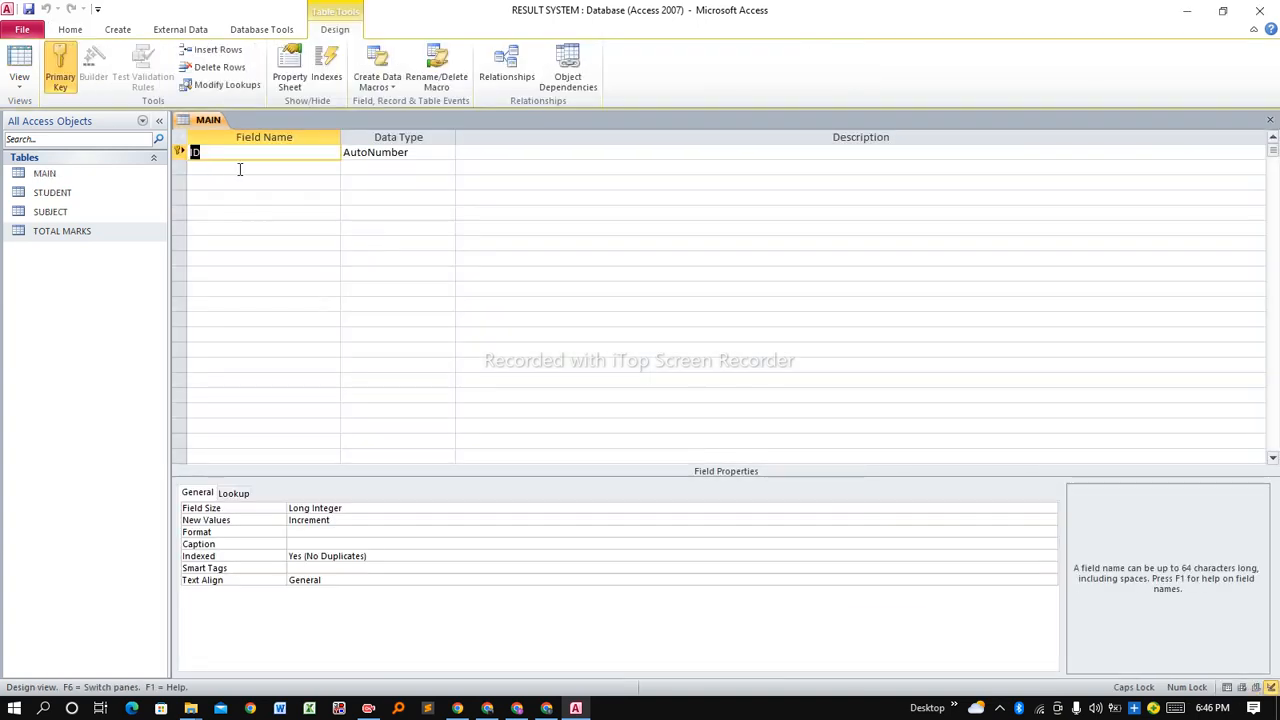
Add a Student field to MAIN with the Number data type.
left_click(240, 169)
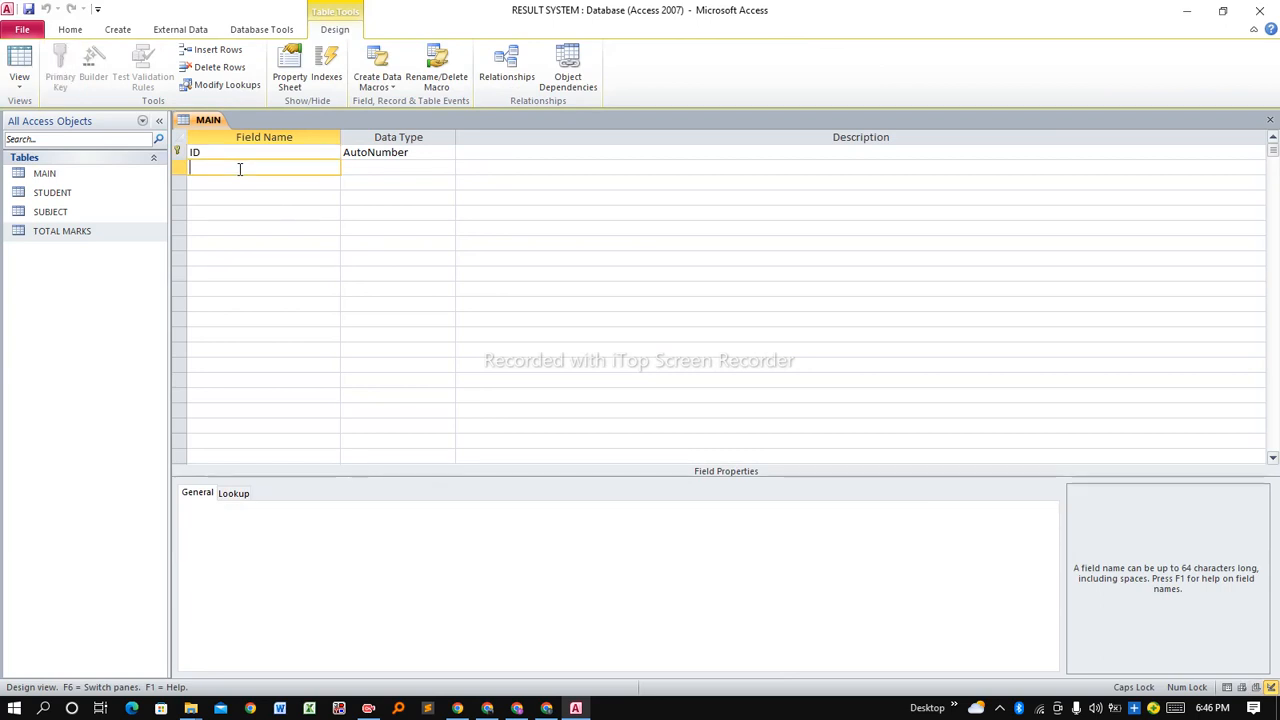
type("S")
key("Caps_Lock")
type("tud")
type("ebn")
key("BackSpace")
key("BackSpace")
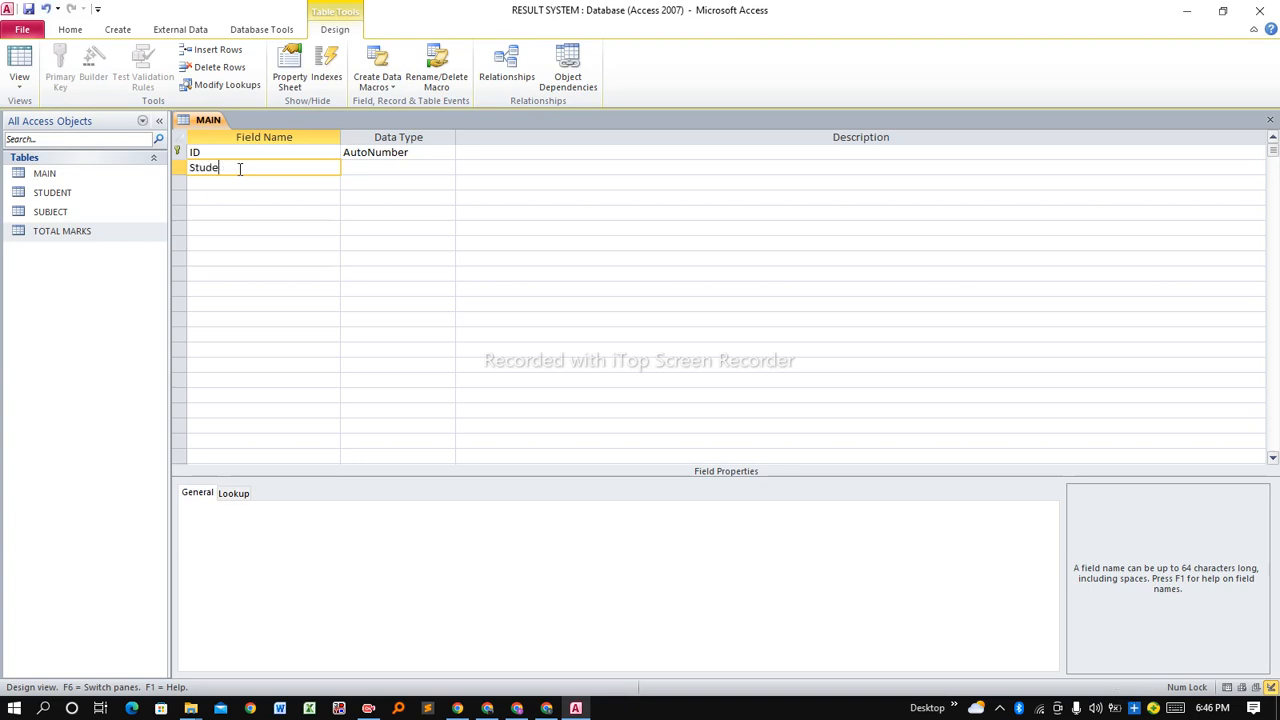
left_click(370, 170)
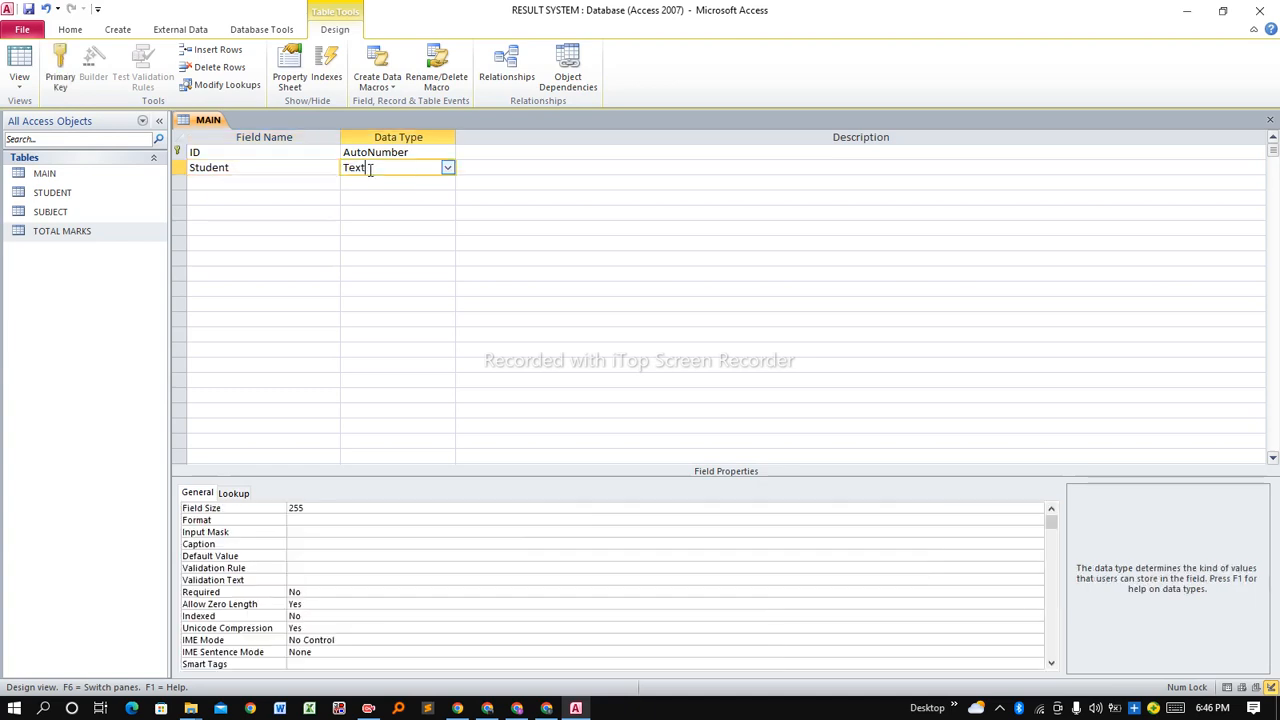
left_click(448, 168)
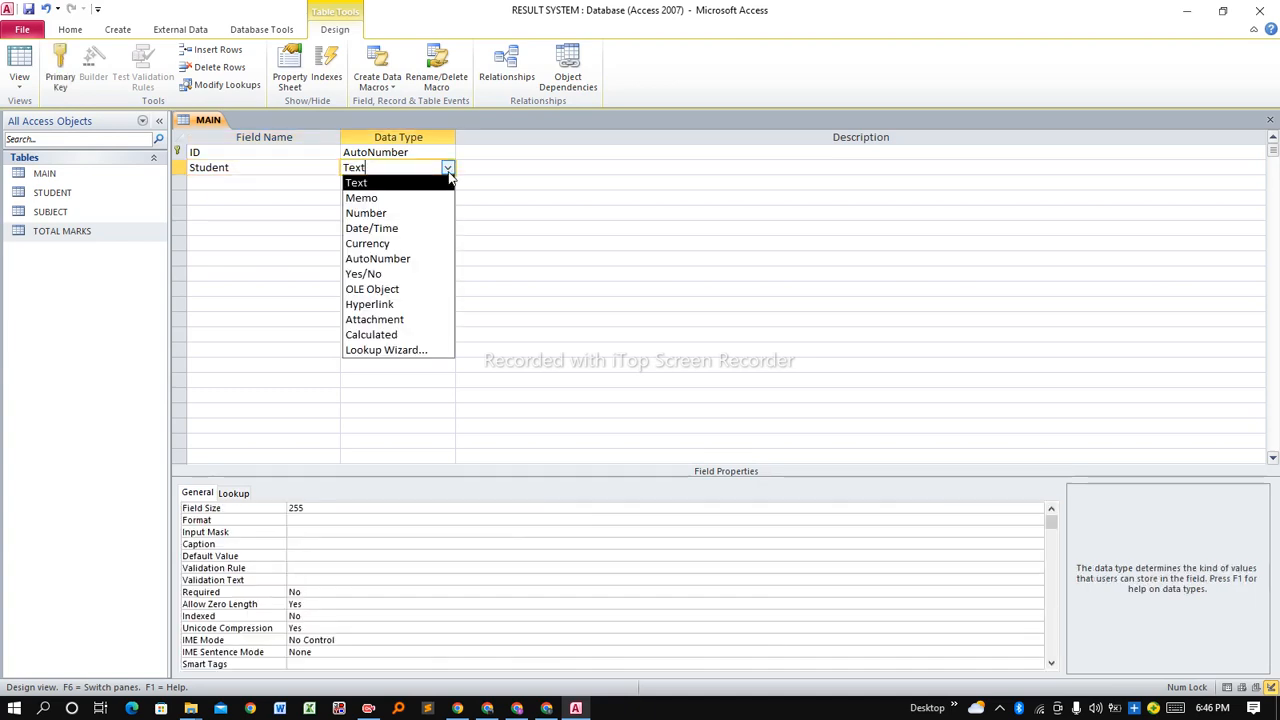
left_click(408, 212)
Add a Subject field below it, also with the Number data type.
left_click(258, 183)
type("Subject")
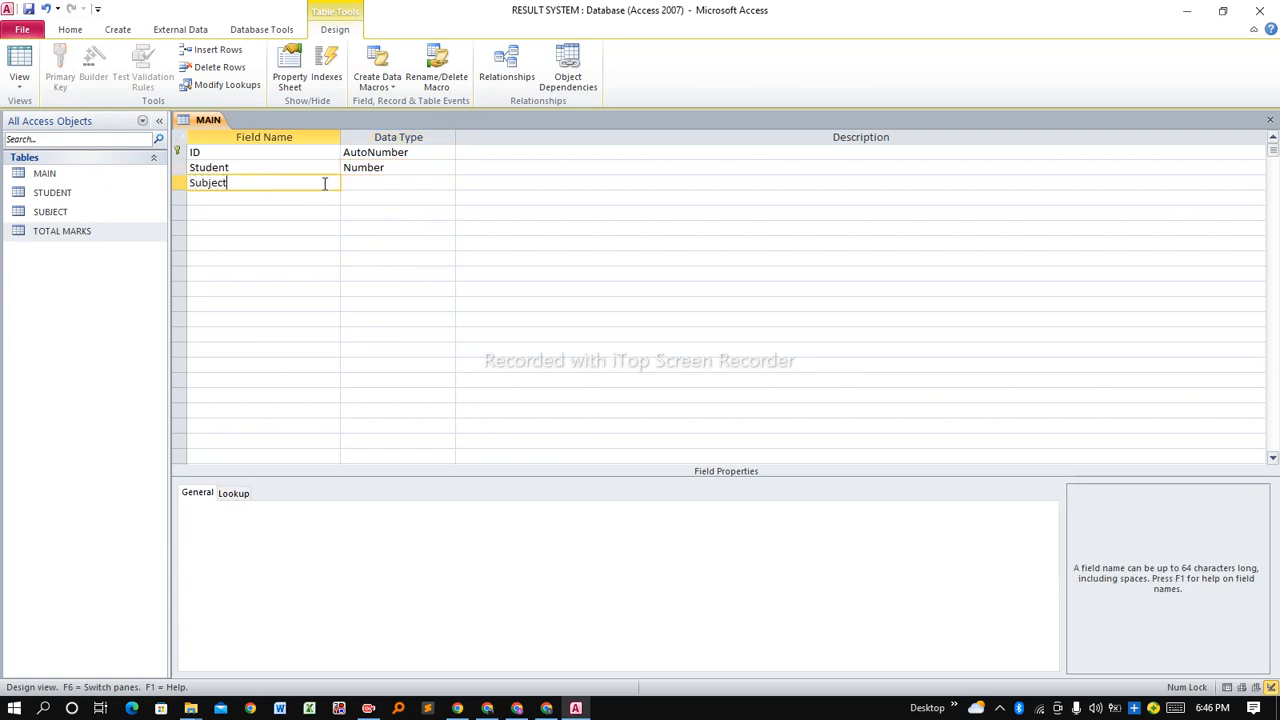
left_click(368, 183)
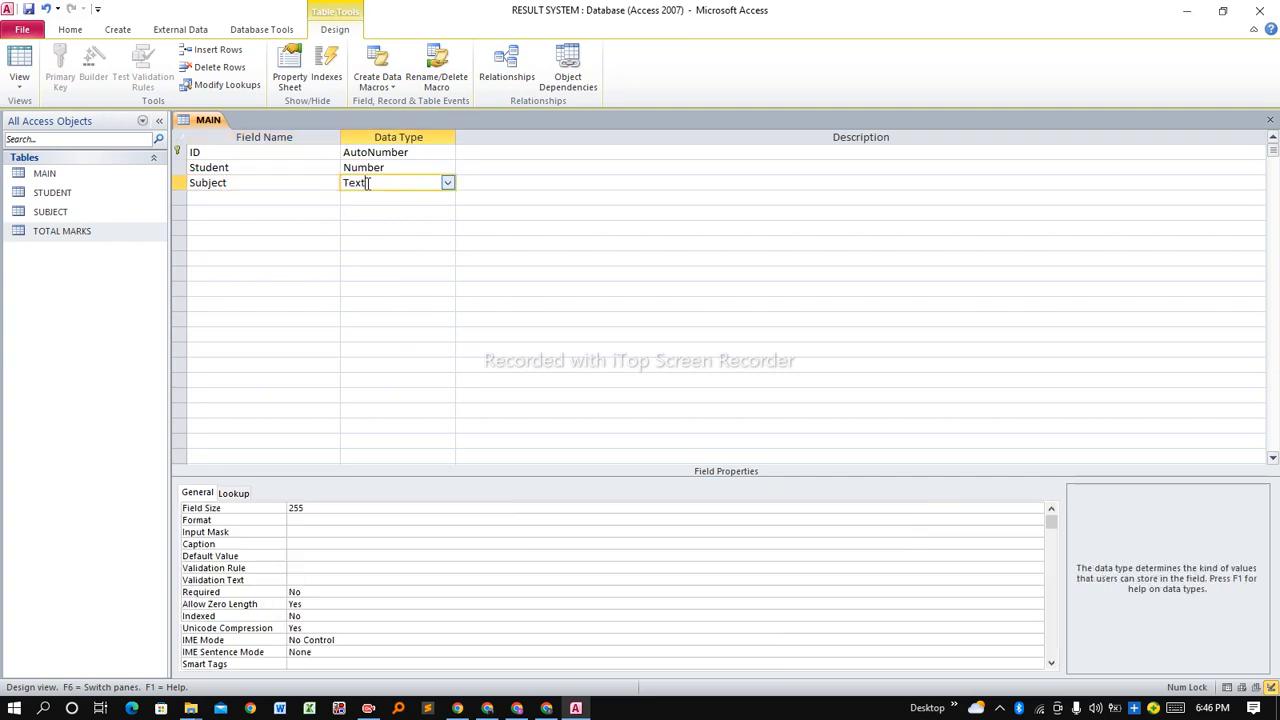
left_click(448, 183)
left_click(395, 226)
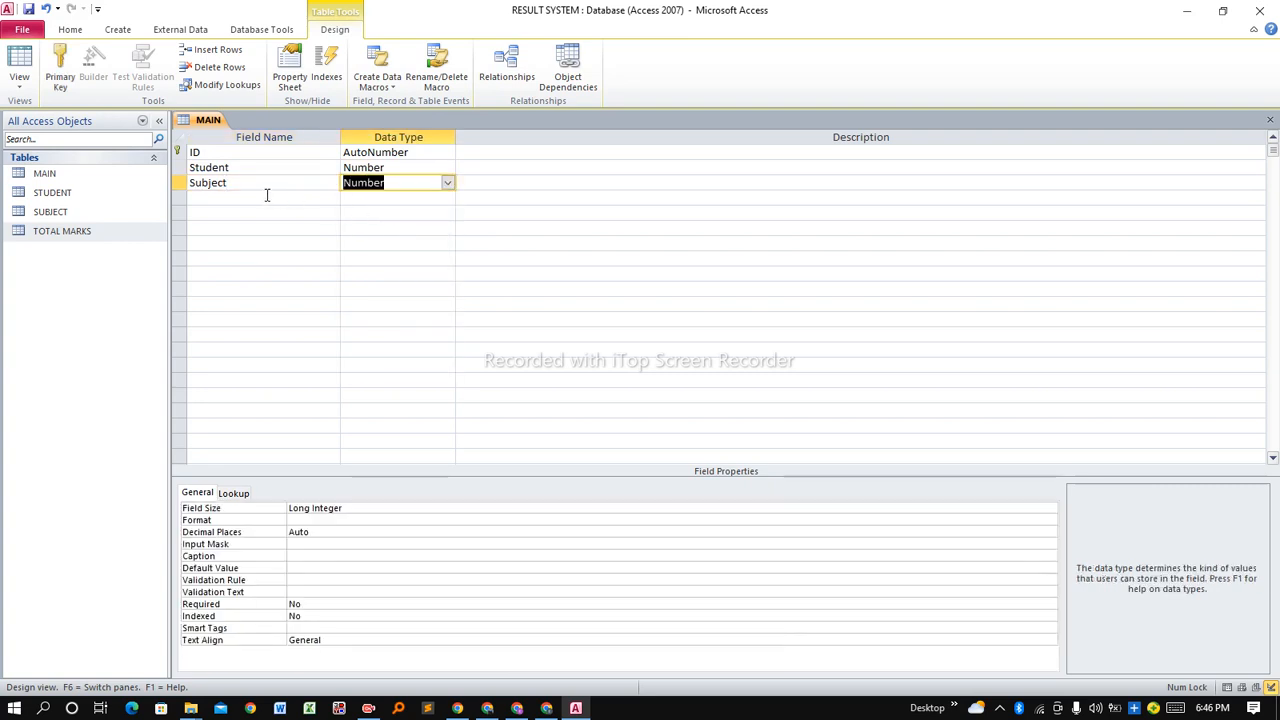
left_click(267, 196)
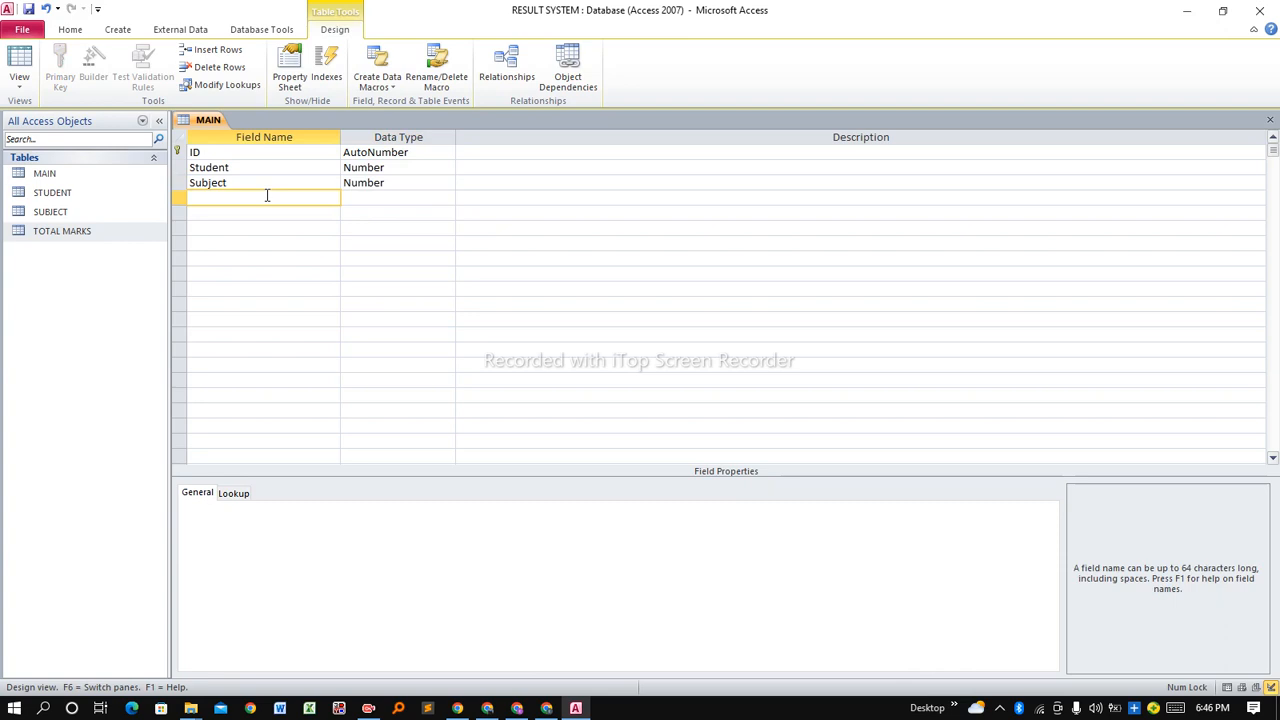
Add Total Marks (Number), Marks Scored (Text) and Remarks (Text) fields to MAIN.
type("total")
key("BackSpace")
key("BackSpace")
key("BackSpace")
key("BackSpace")
type("Total Marks")
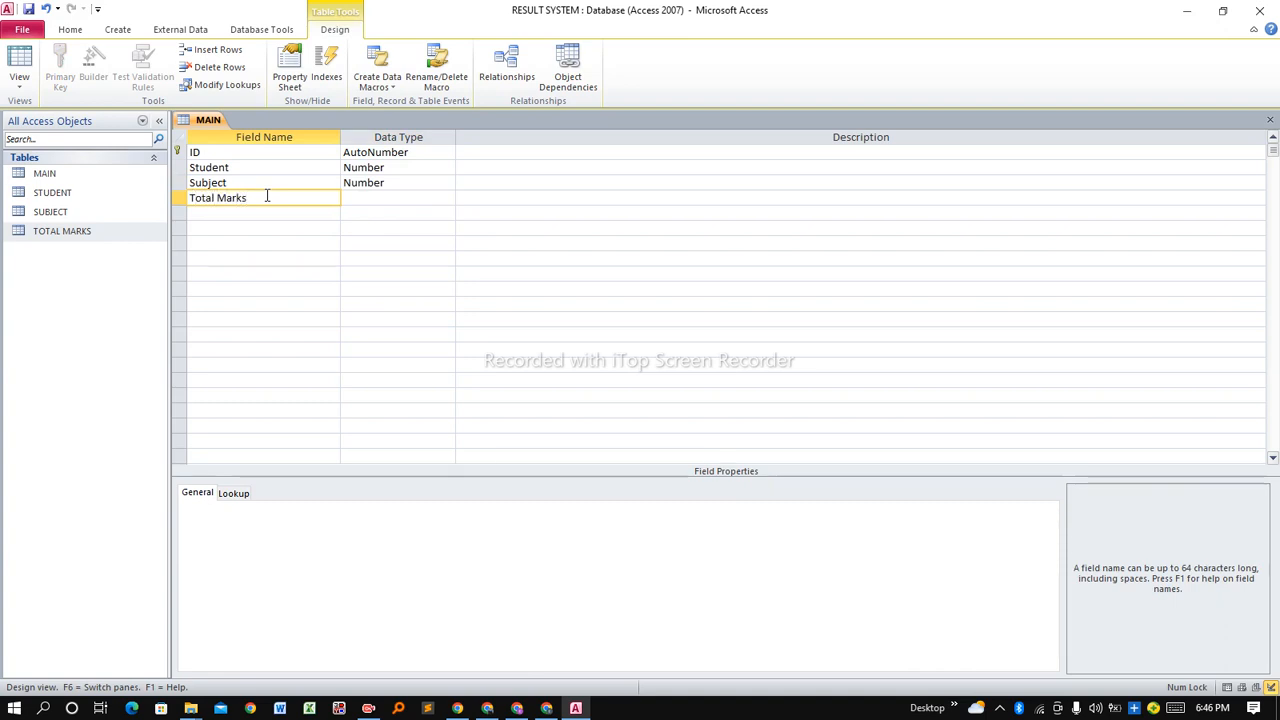
left_click(372, 200)
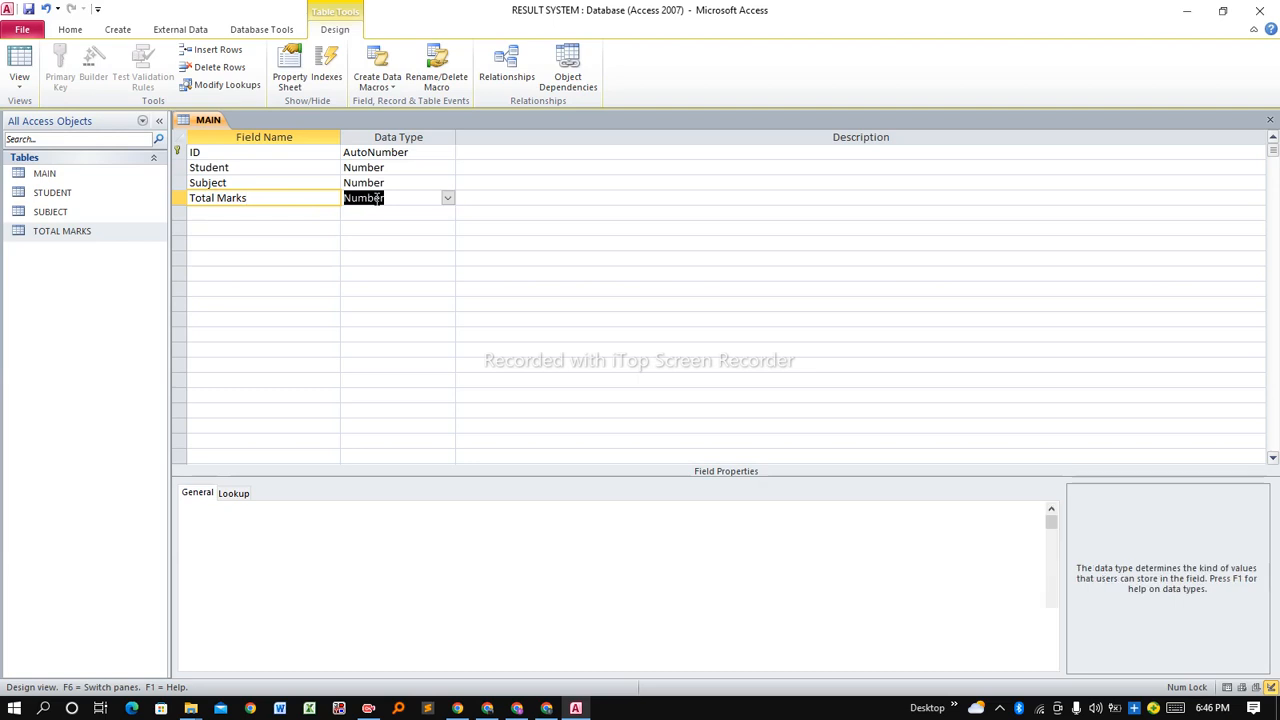
left_click(281, 214)
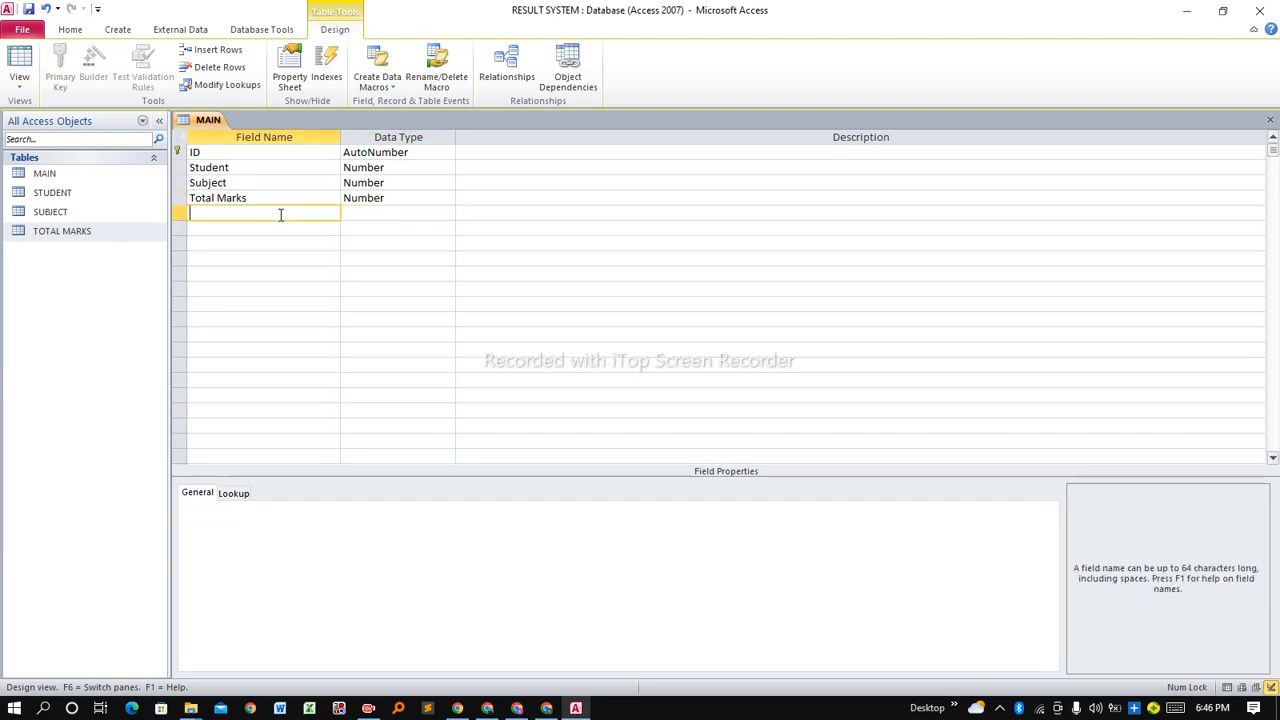
type("Marks Scored")
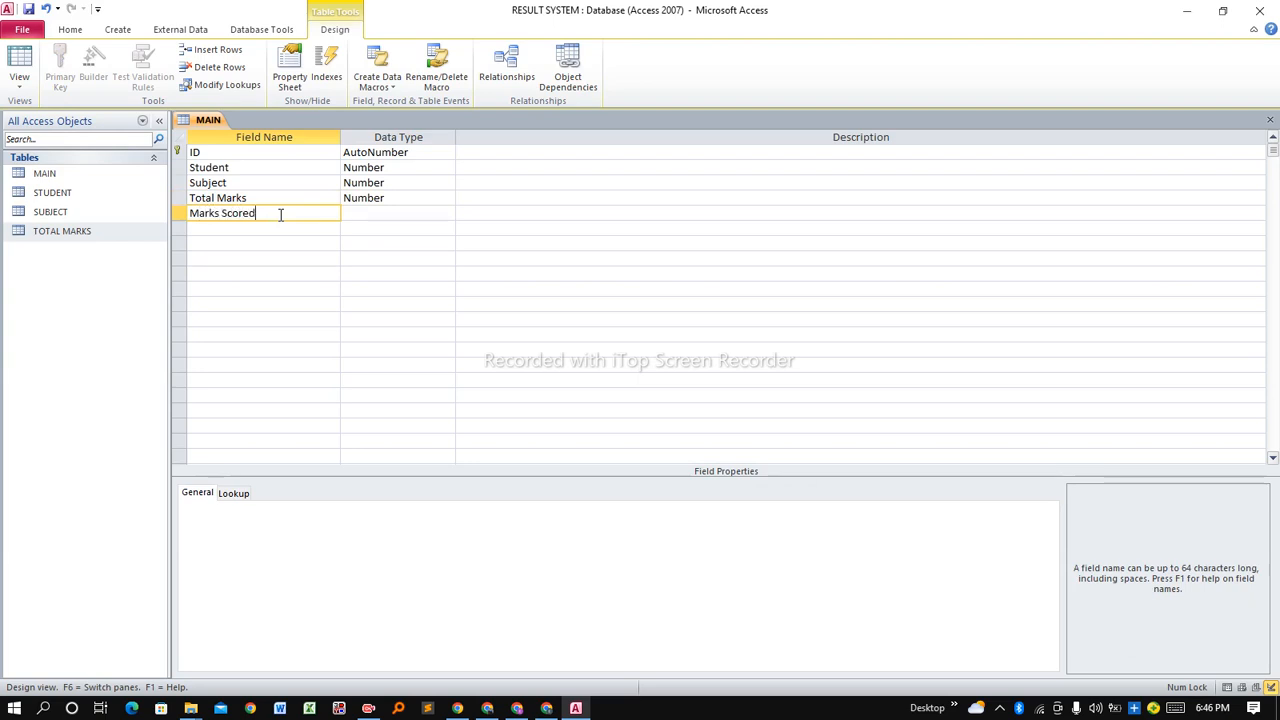
left_click(391, 211)
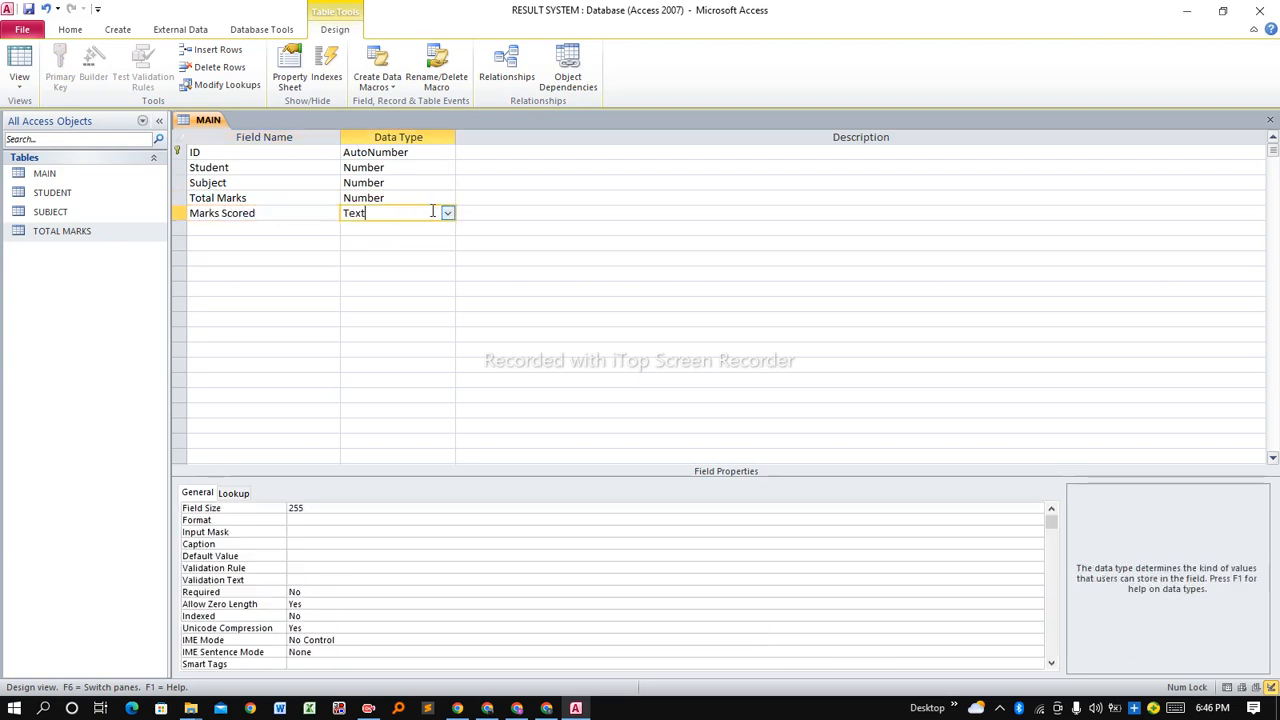
left_click(275, 229)
type("Remarks")
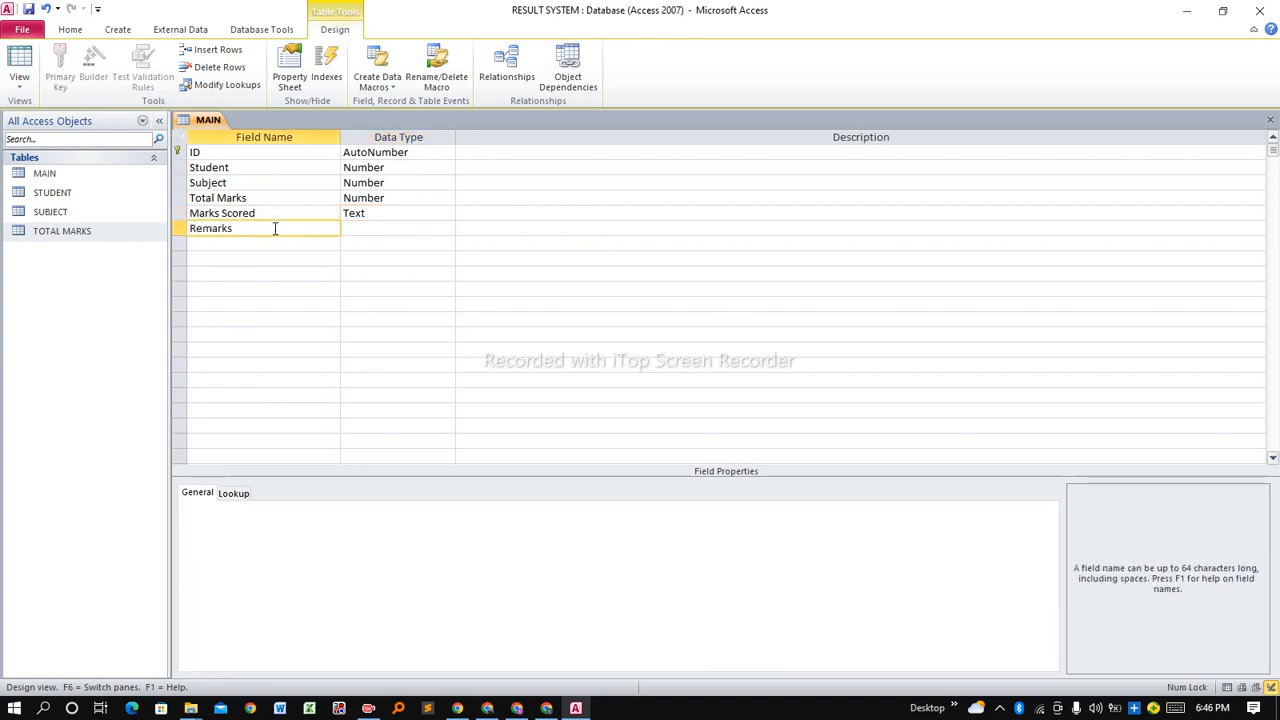
left_click(383, 229)
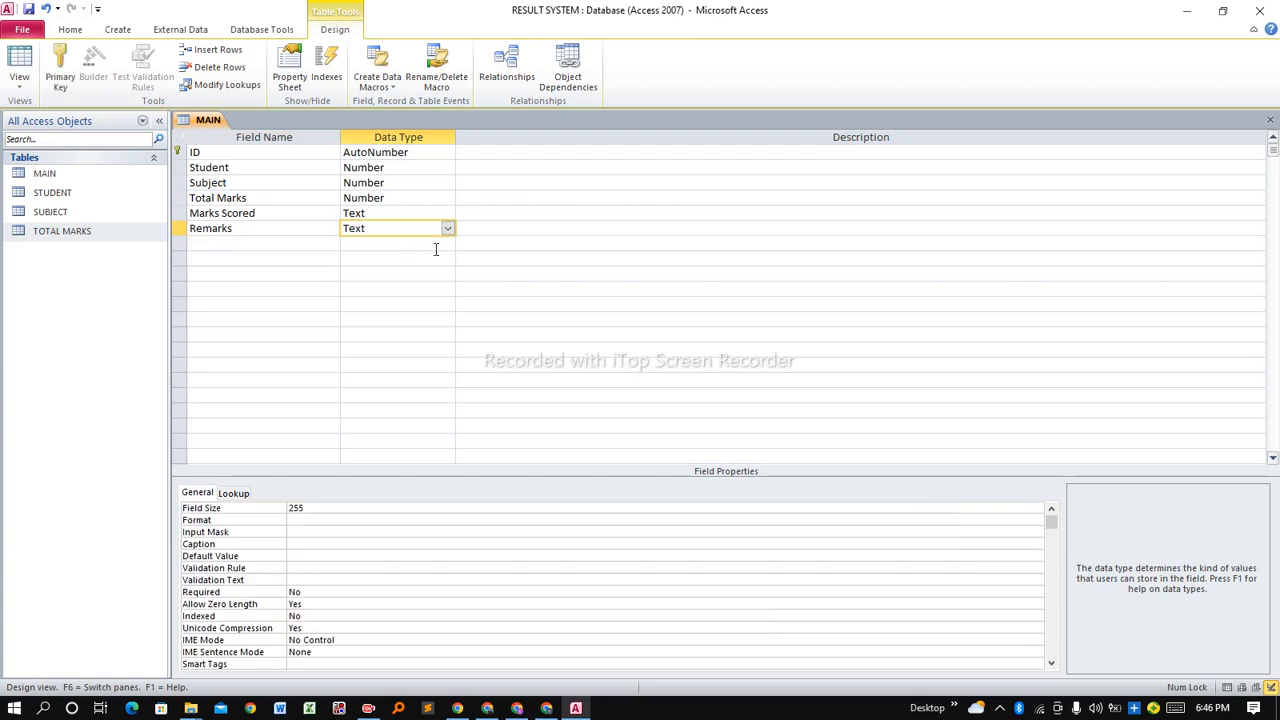
Close the MAIN table design.
right_click(206, 122)
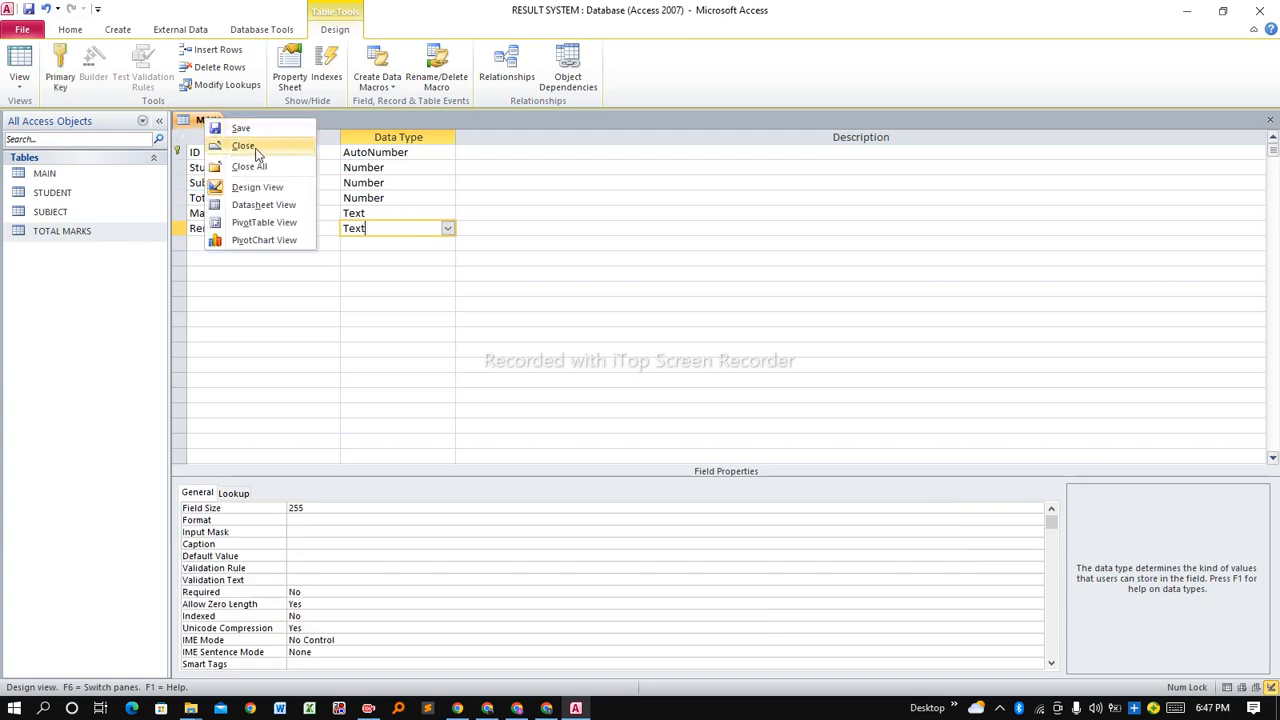
left_click(242, 129)
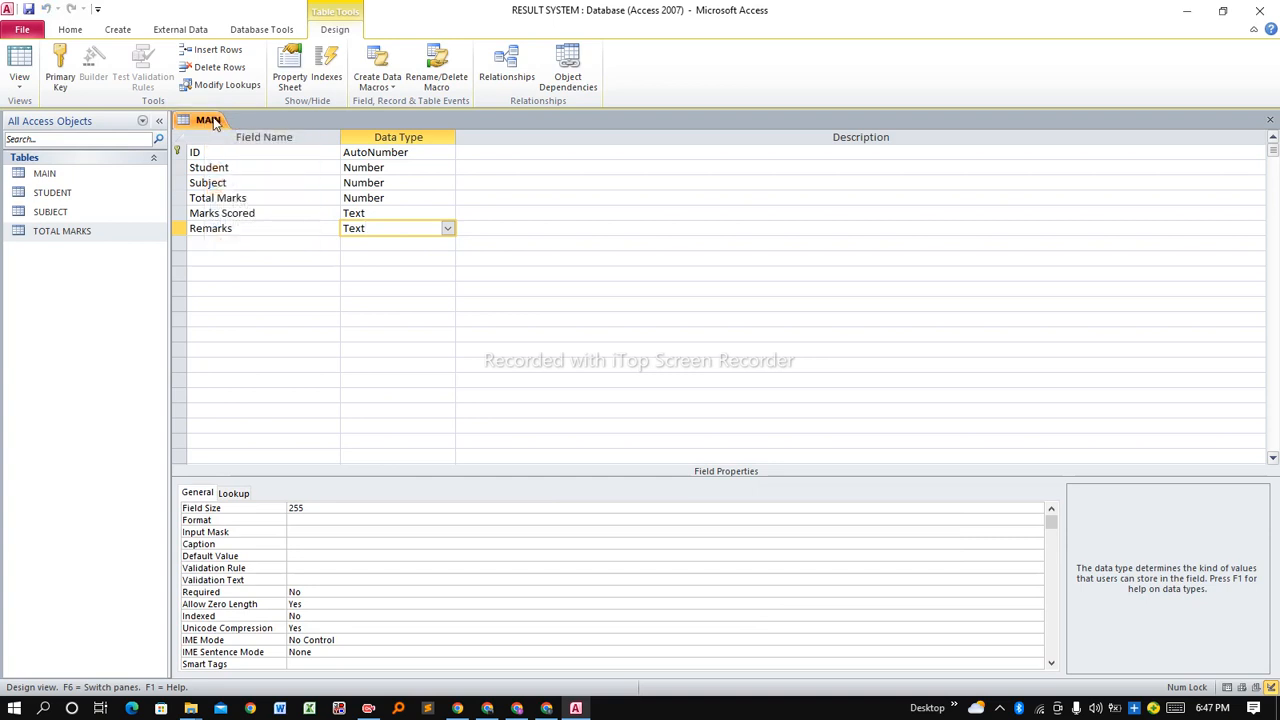
right_click(212, 122)
left_click(258, 145)
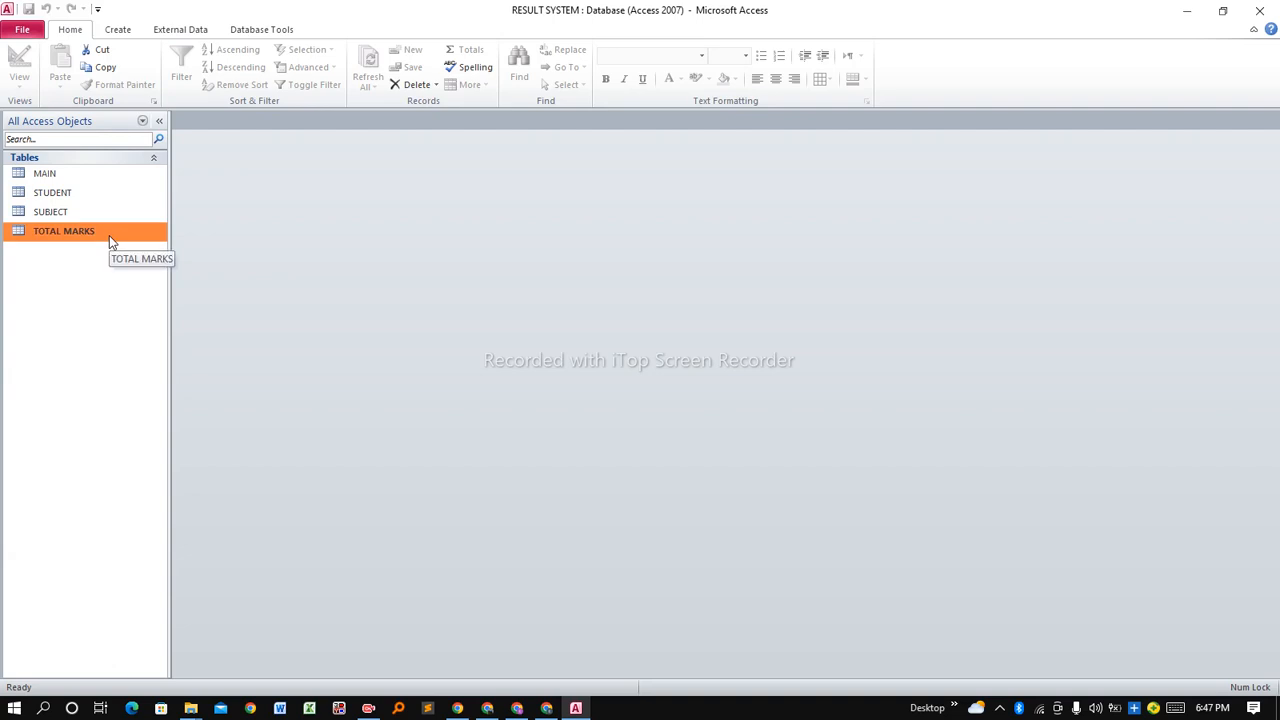
Select the MAIN, STUDENT, SUBJECT and TOTAL MARKS tables in the navigation pane.
left_click(76, 175)
left_click(76, 196)
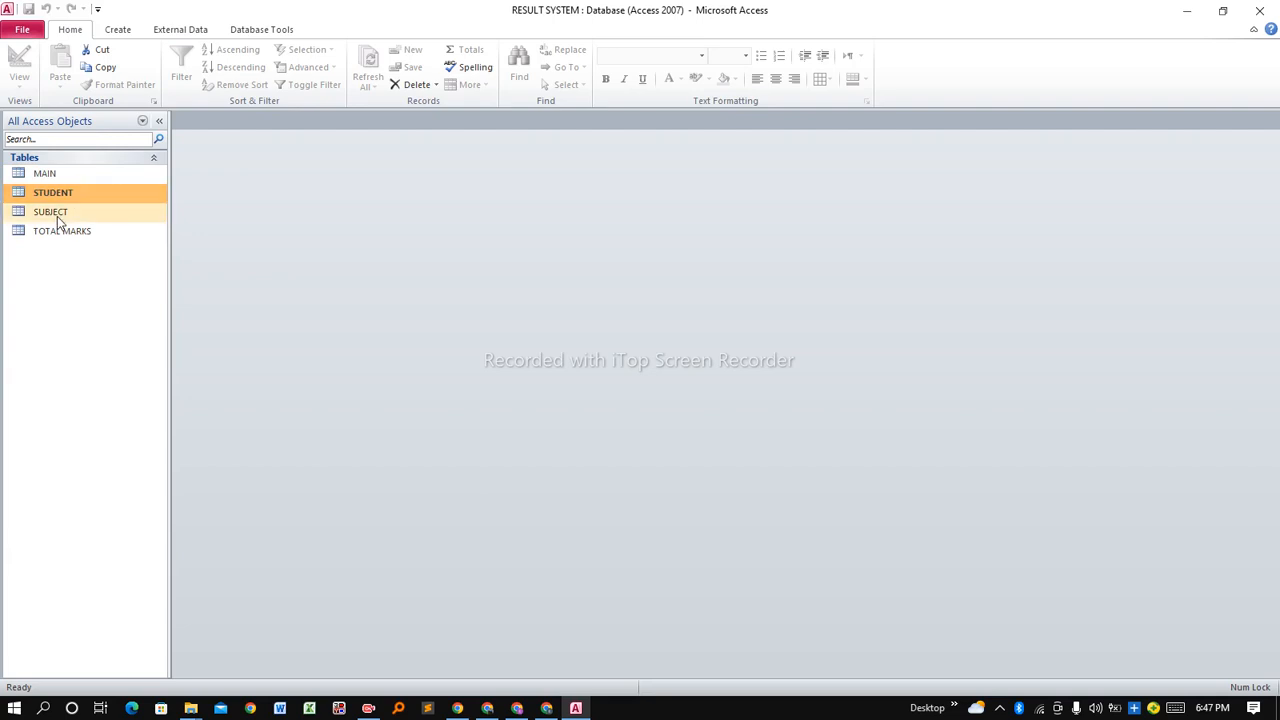
left_click(64, 217)
left_click(80, 236)
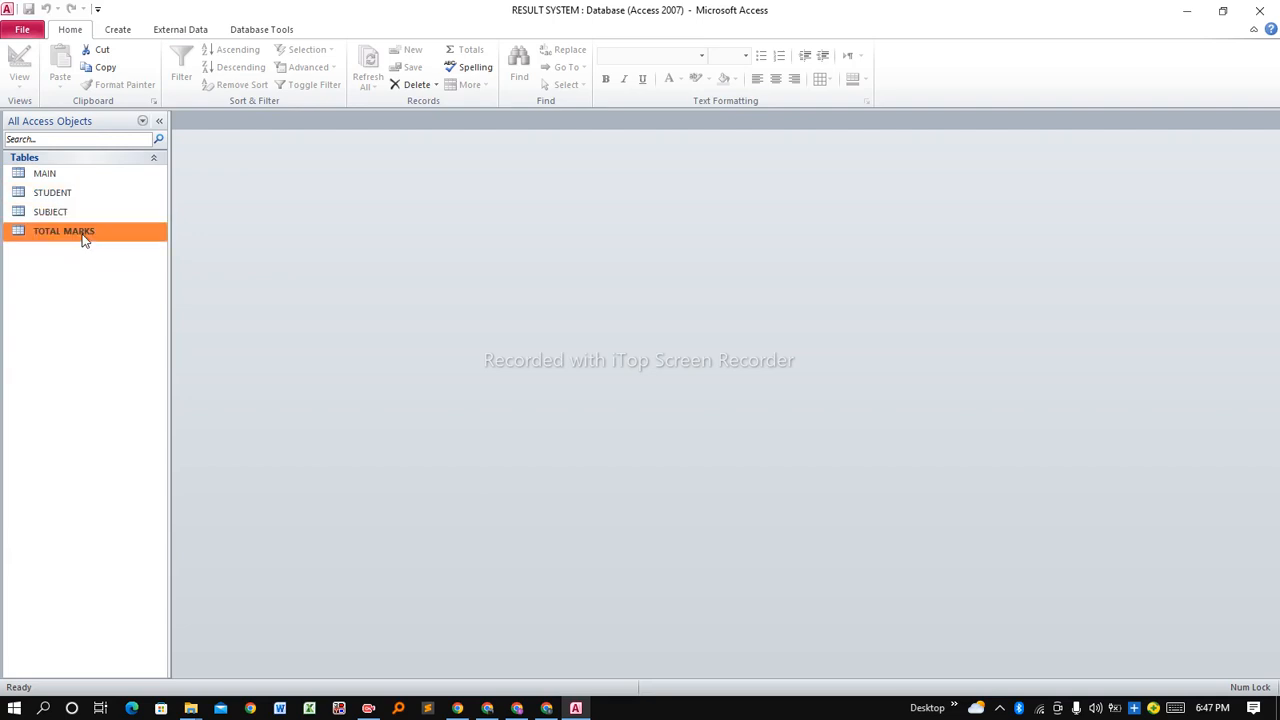
left_click(57, 176)
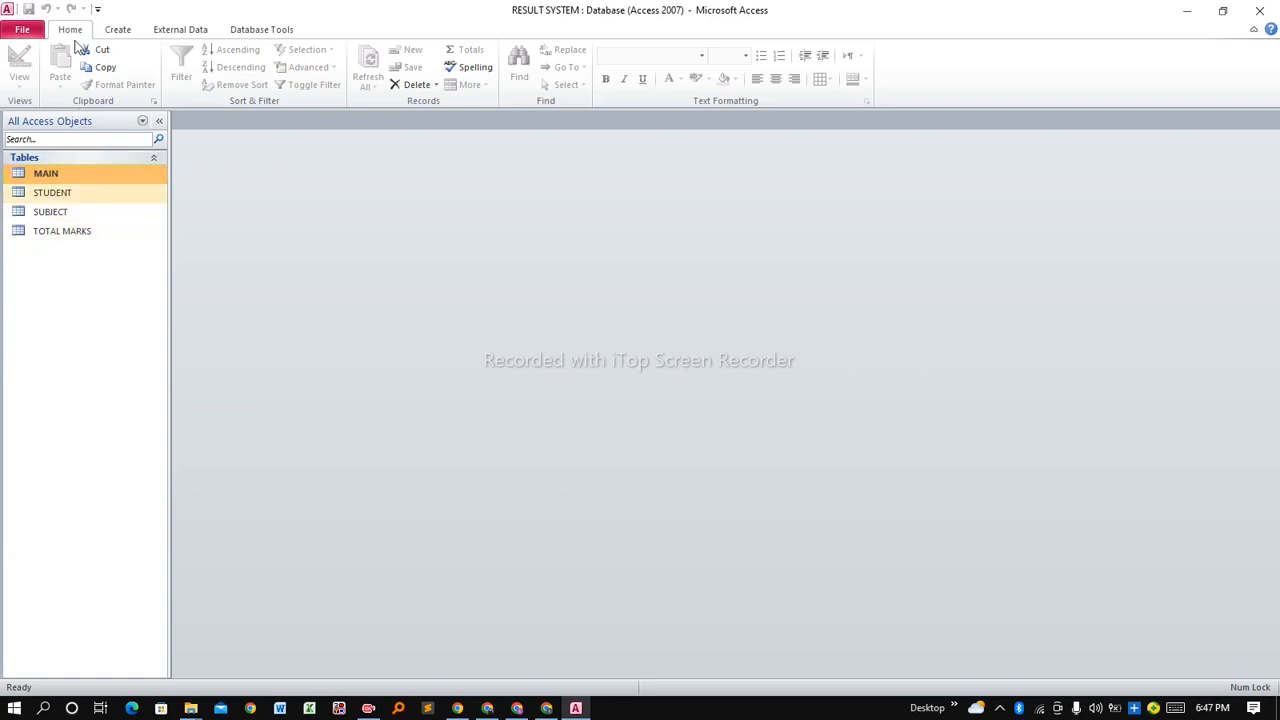
Cycle through the ribbon tabs and switch to Database Tools.
left_click(124, 34)
left_click(74, 34)
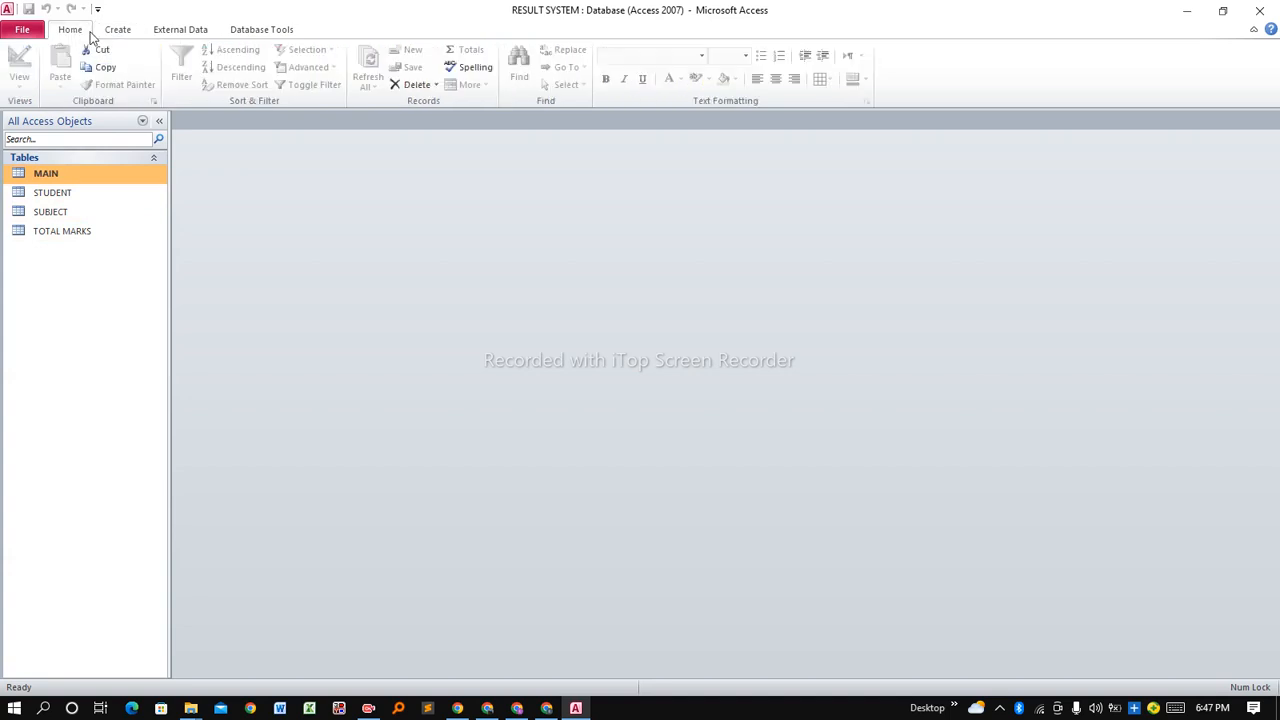
left_click(115, 34)
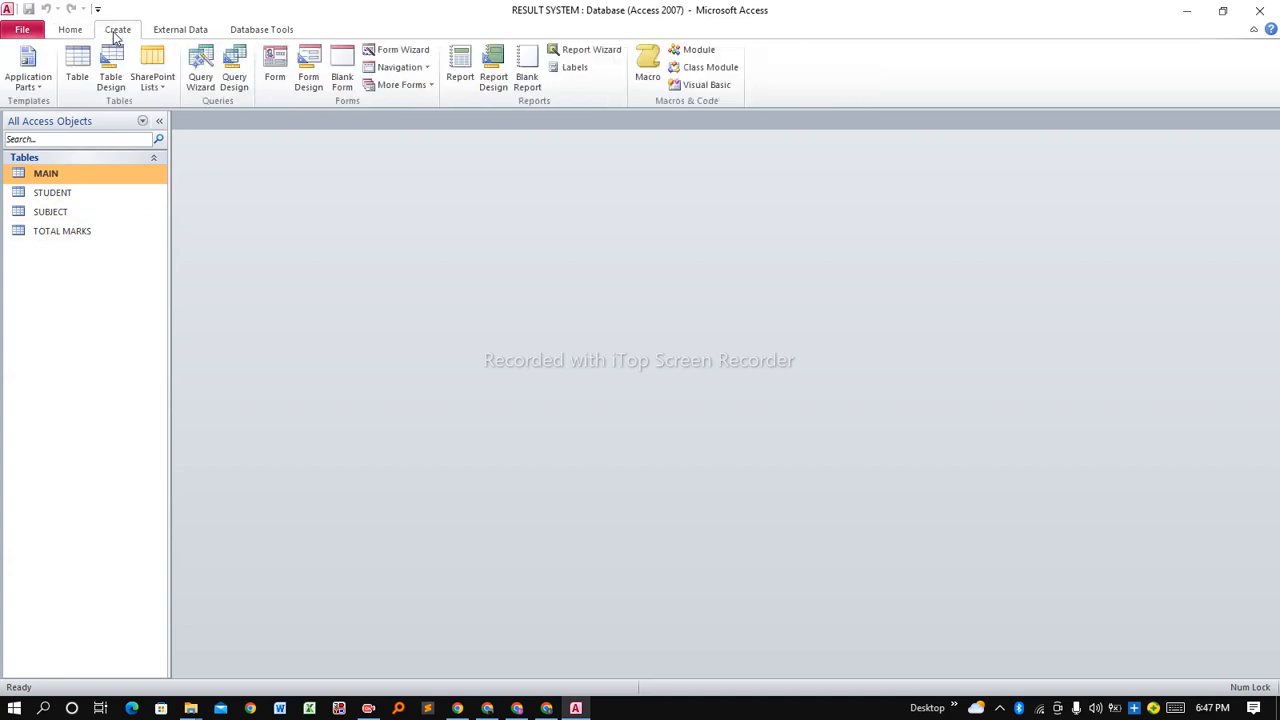
left_click(183, 33)
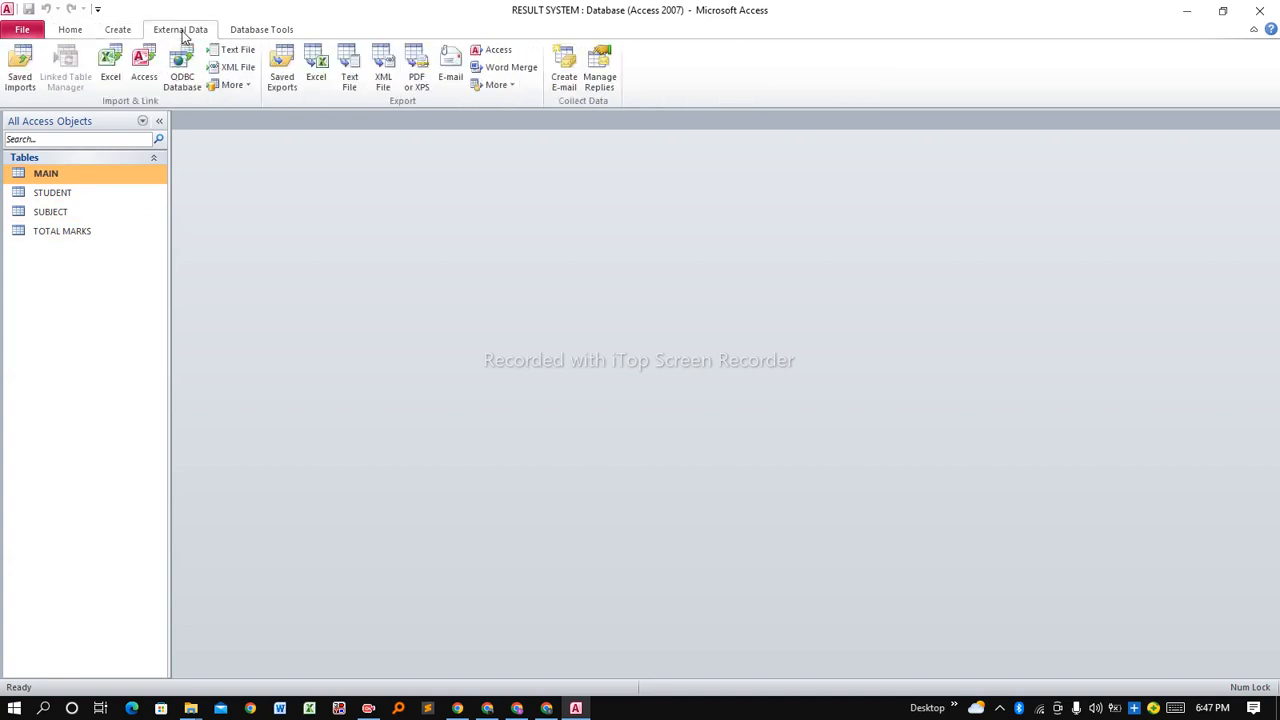
left_click(265, 36)
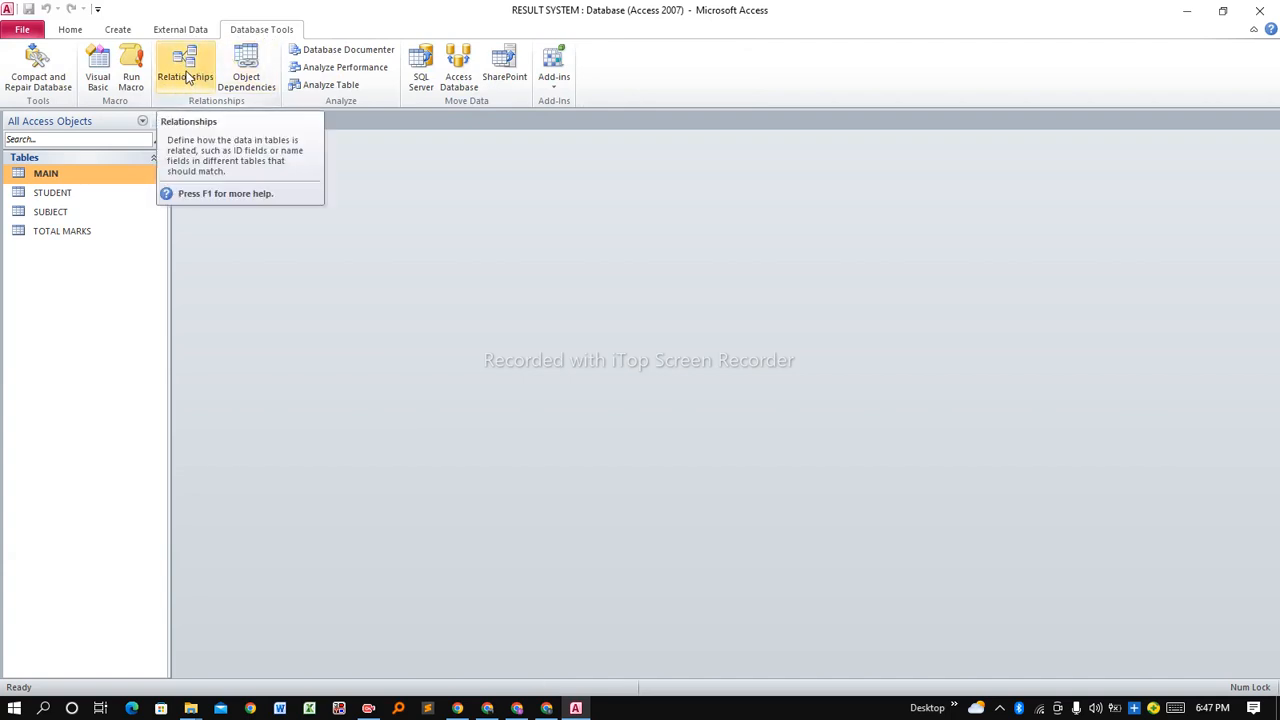
Open Relationships, add all four tables, and move MAIN below STUDENT.
left_click(187, 78)
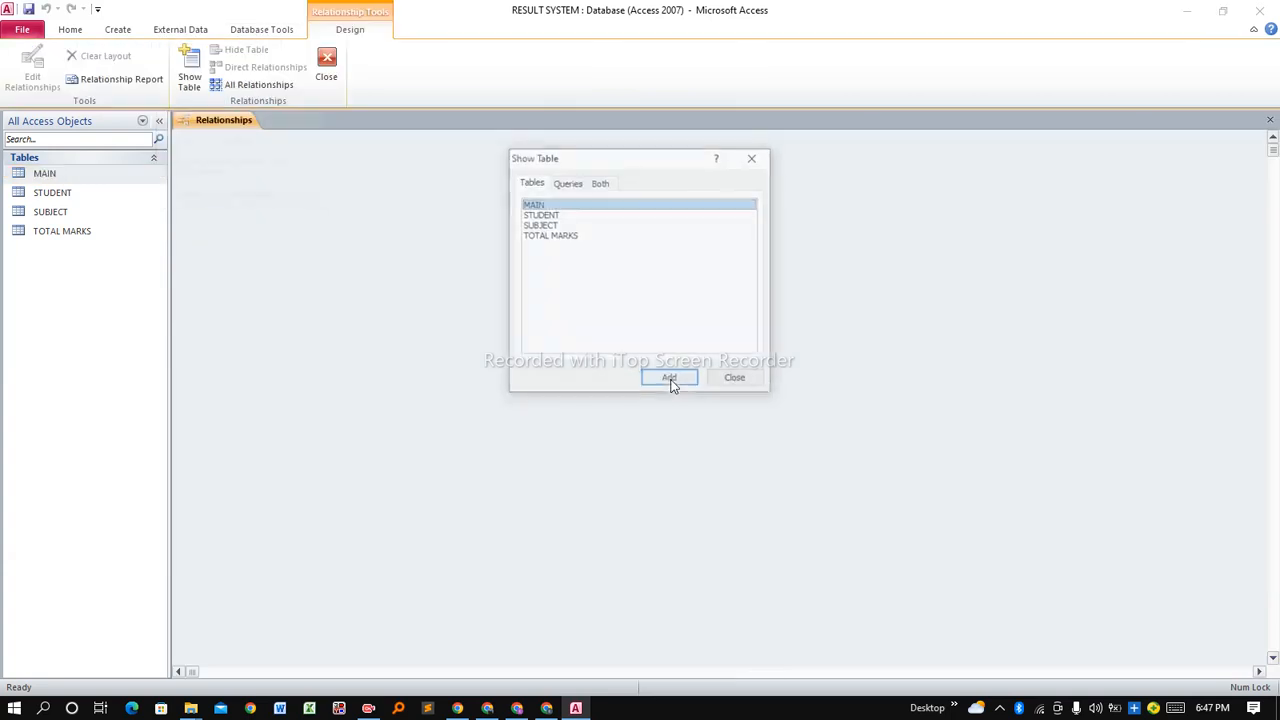
left_click(591, 291)
left_click_drag(571, 234, 565, 204)
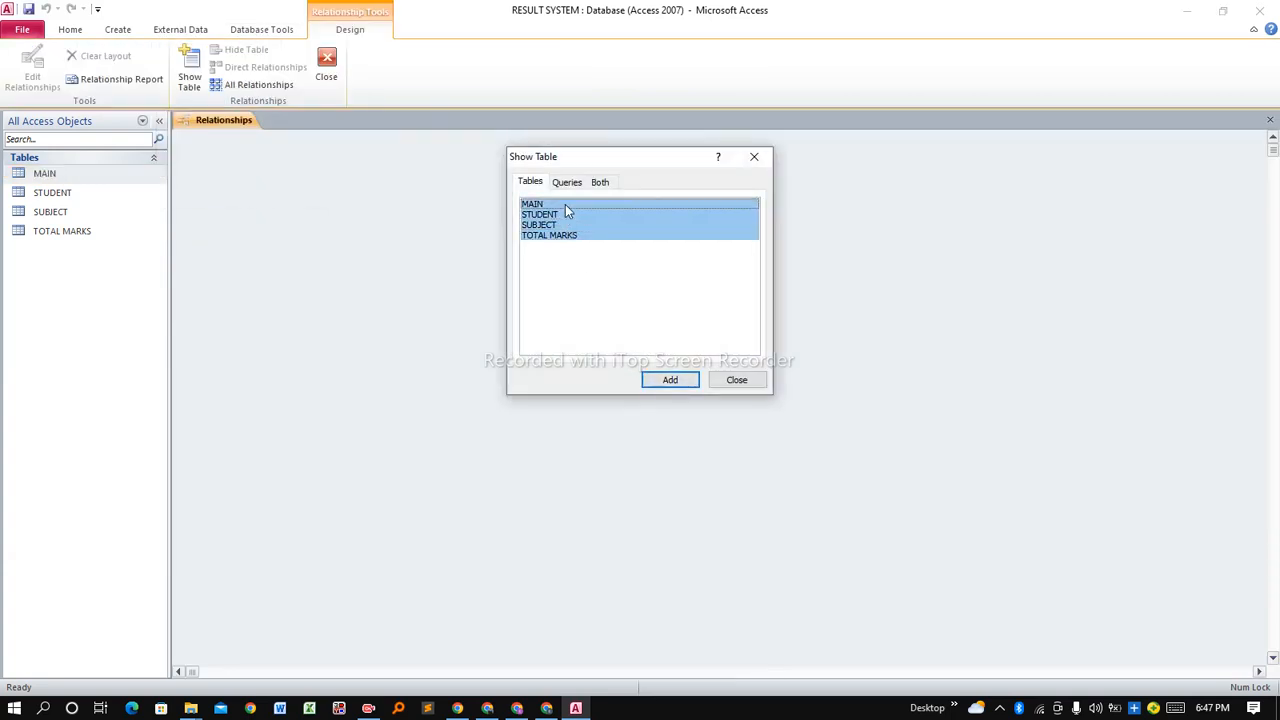
left_click(675, 383)
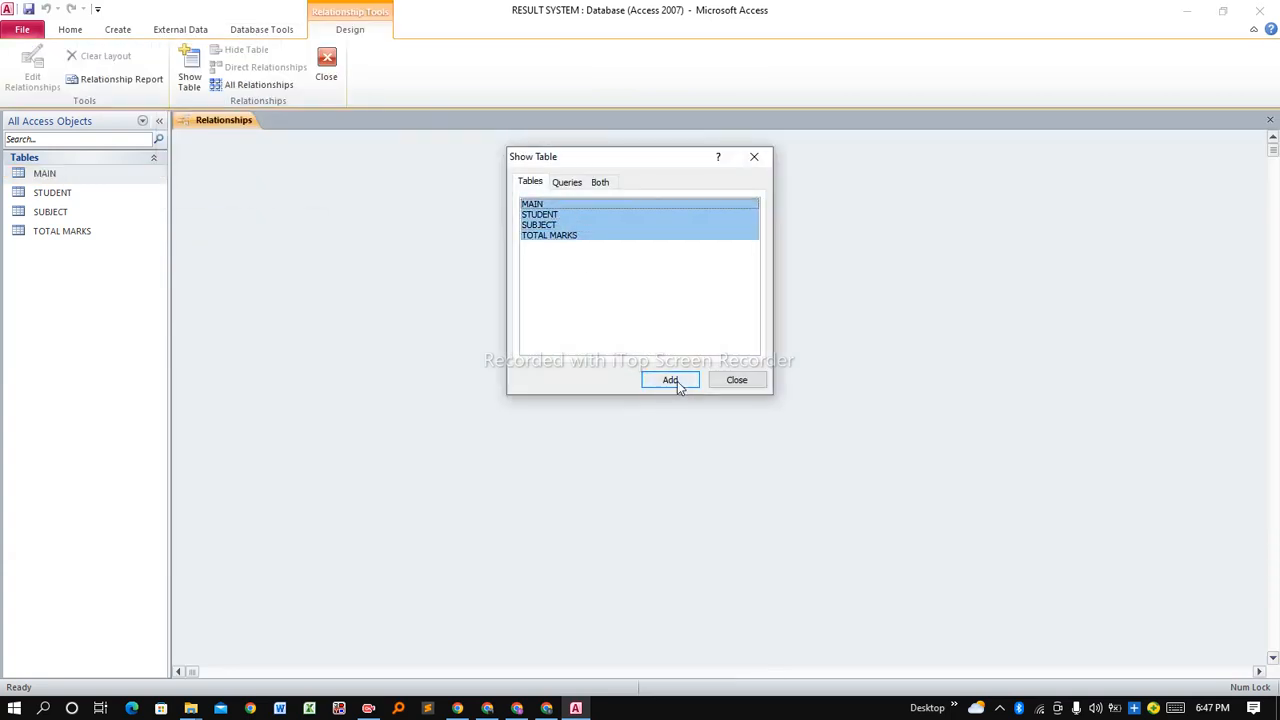
left_click(737, 383)
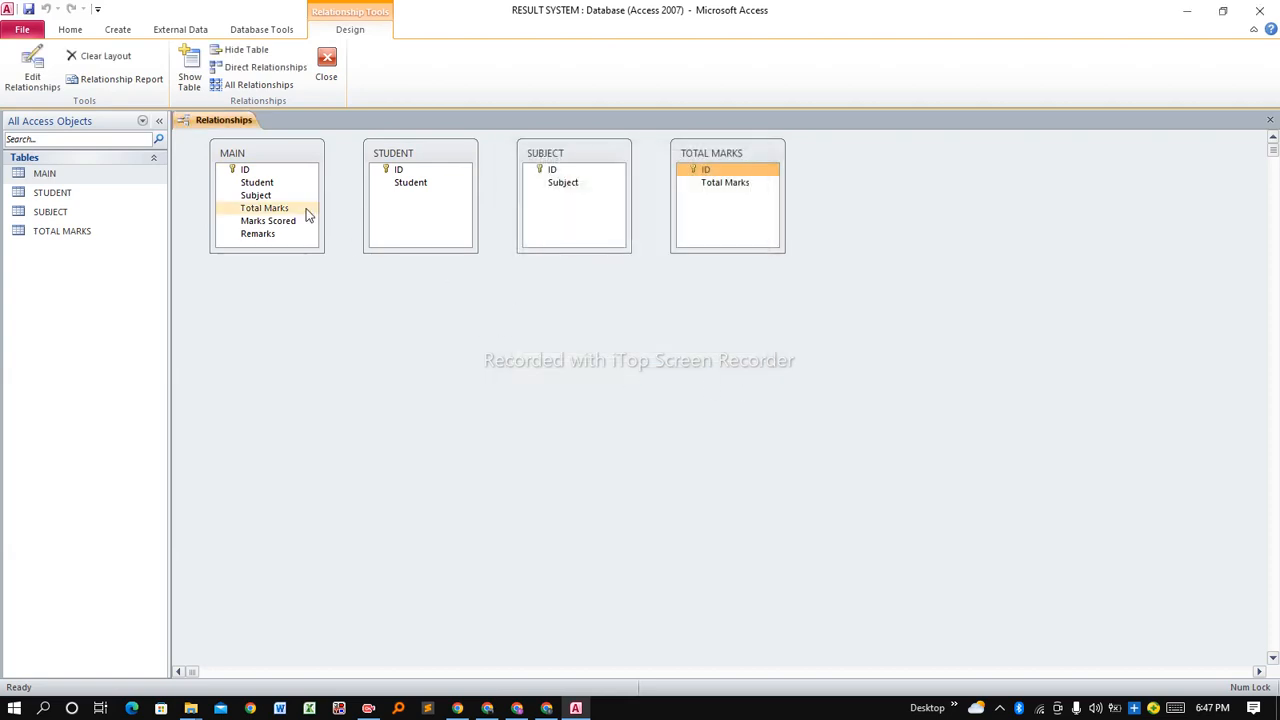
left_click_drag(271, 155, 579, 328)
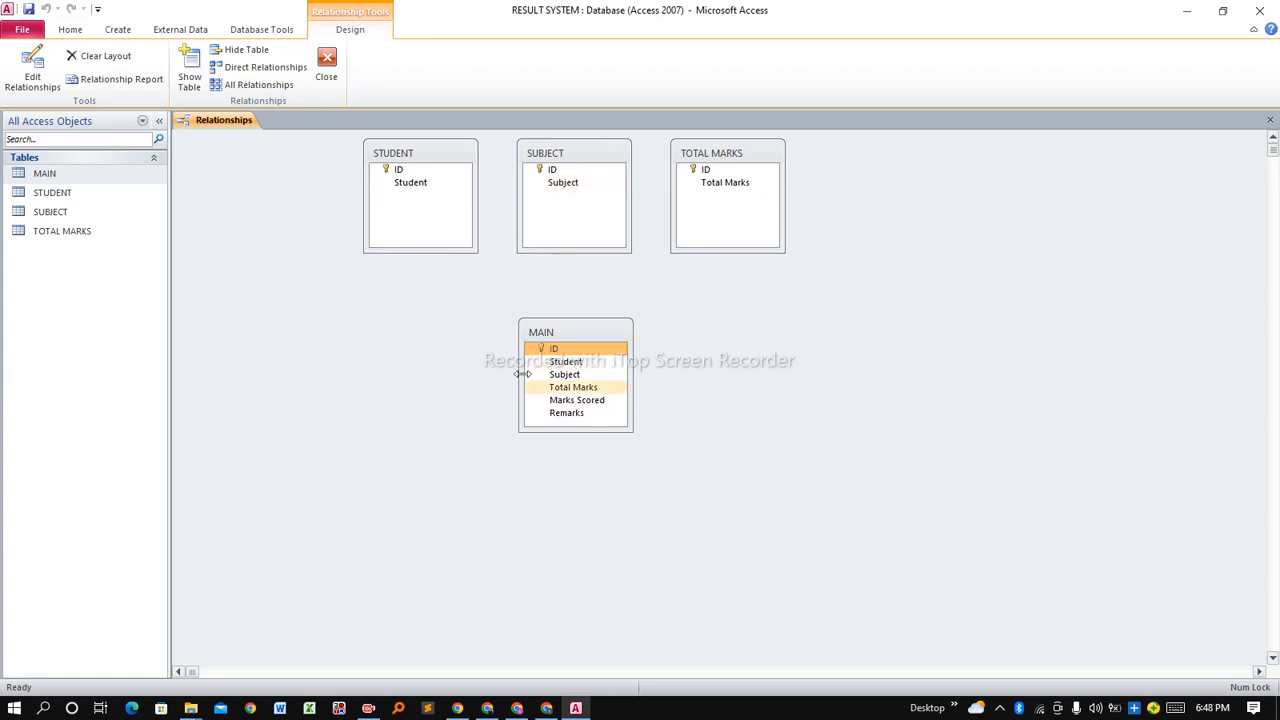
Link STUDENT, SUBJECT and TOTAL MARKS IDs to MAIN's Student, Subject and Total Marks fields.
left_click(398, 174)
left_click_drag(398, 172, 563, 362)
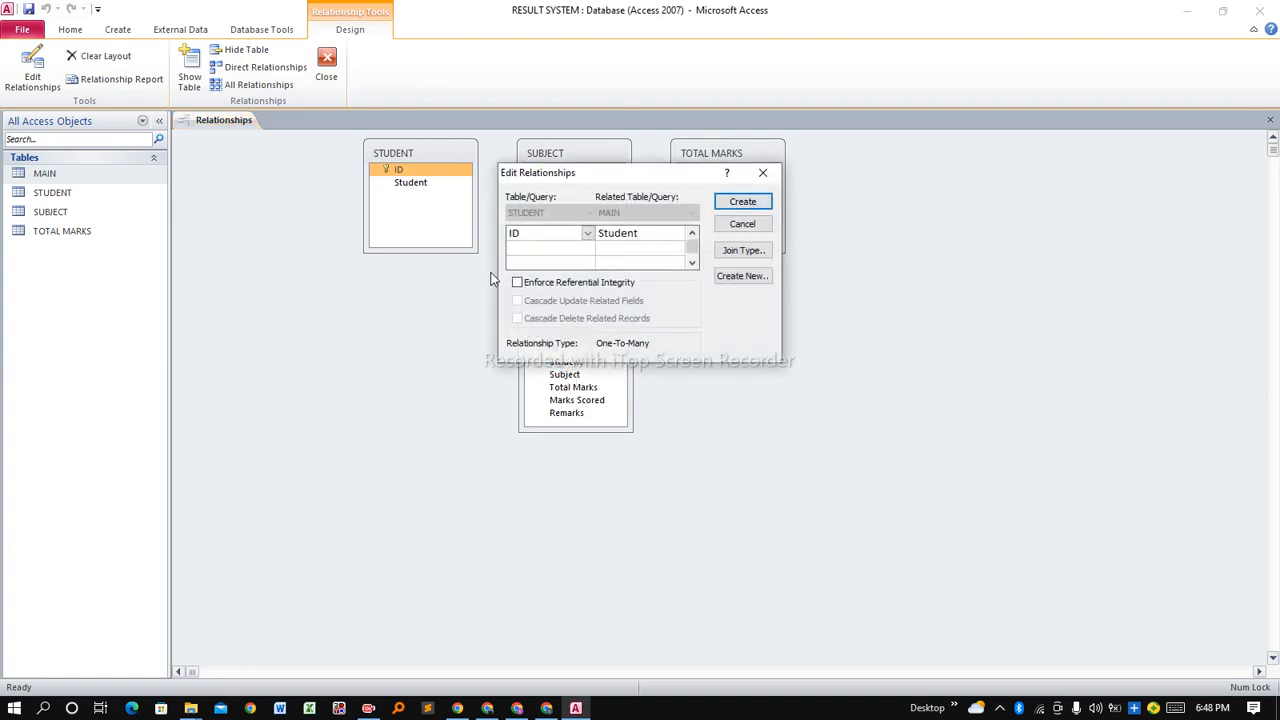
left_click(746, 201)
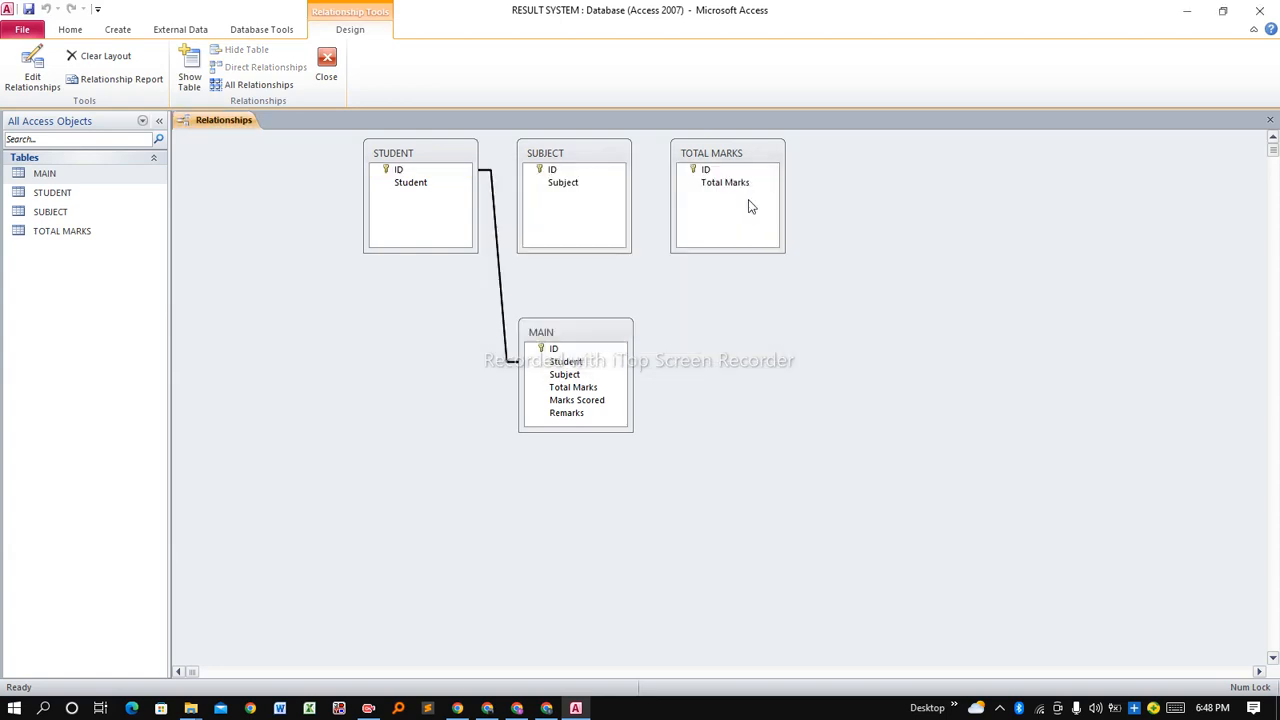
left_click(556, 171)
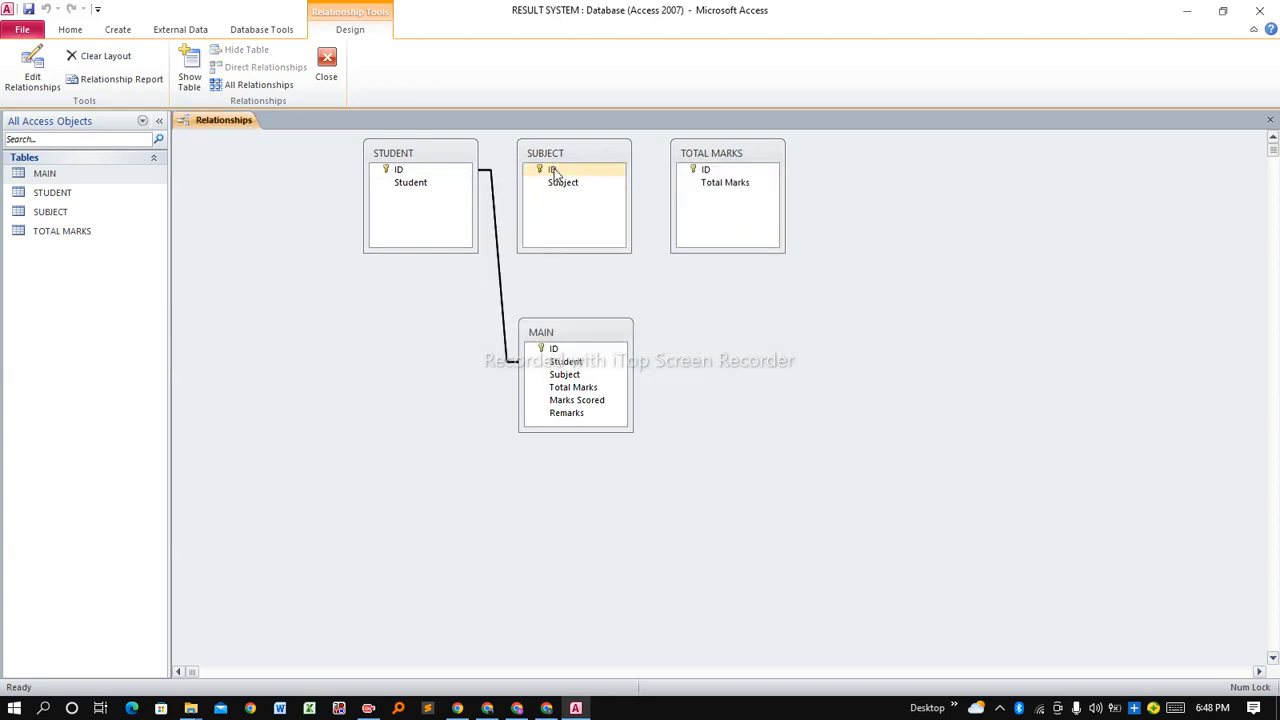
left_click_drag(556, 171, 565, 376)
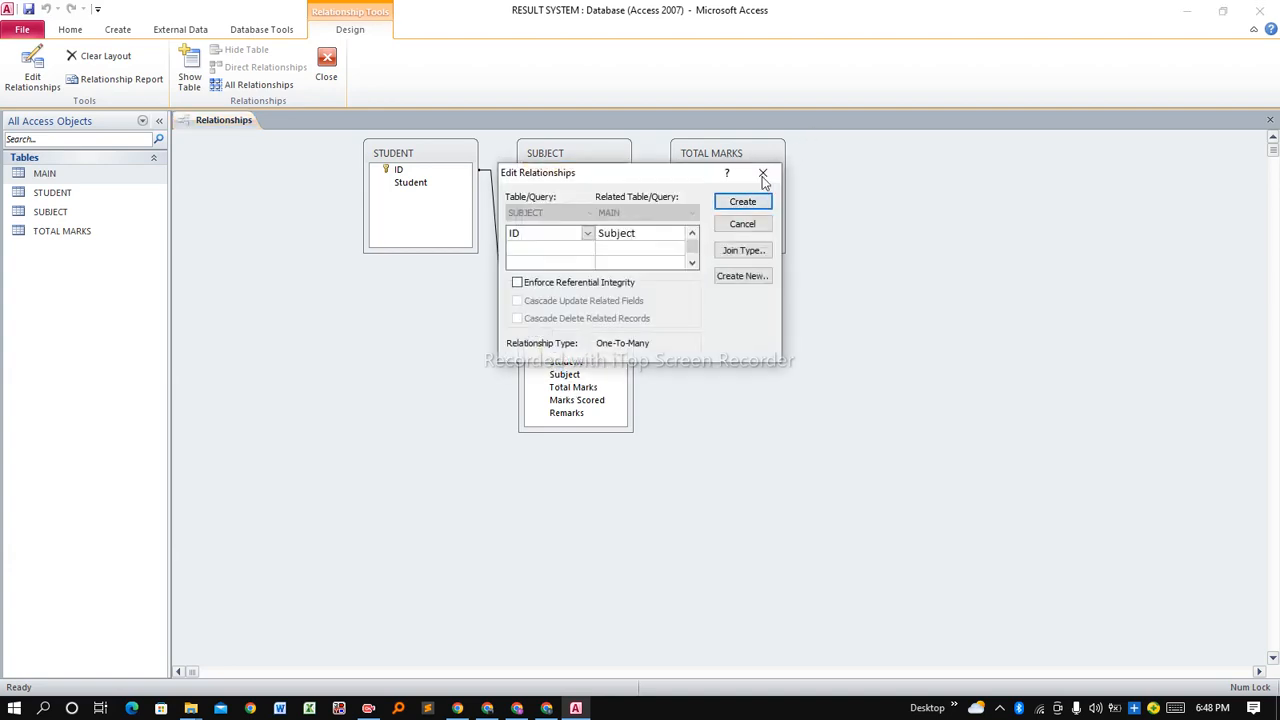
left_click(743, 202)
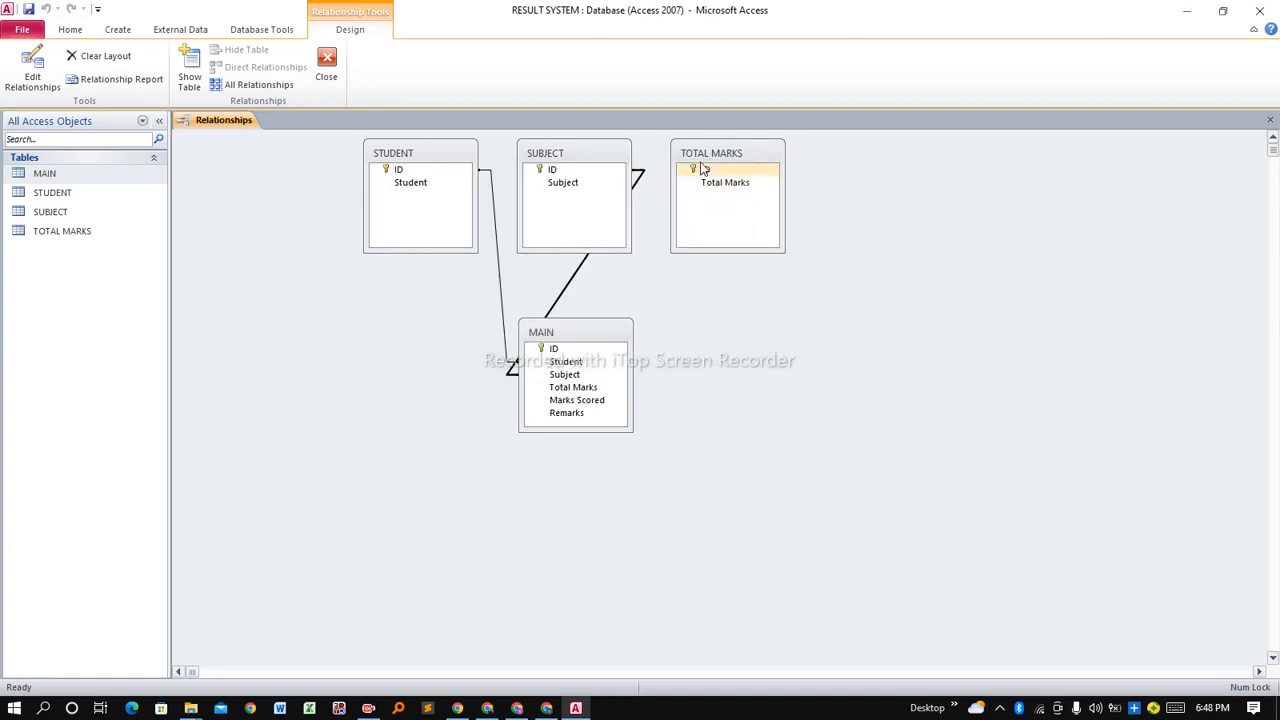
left_click(704, 171)
left_click_drag(704, 171, 596, 390)
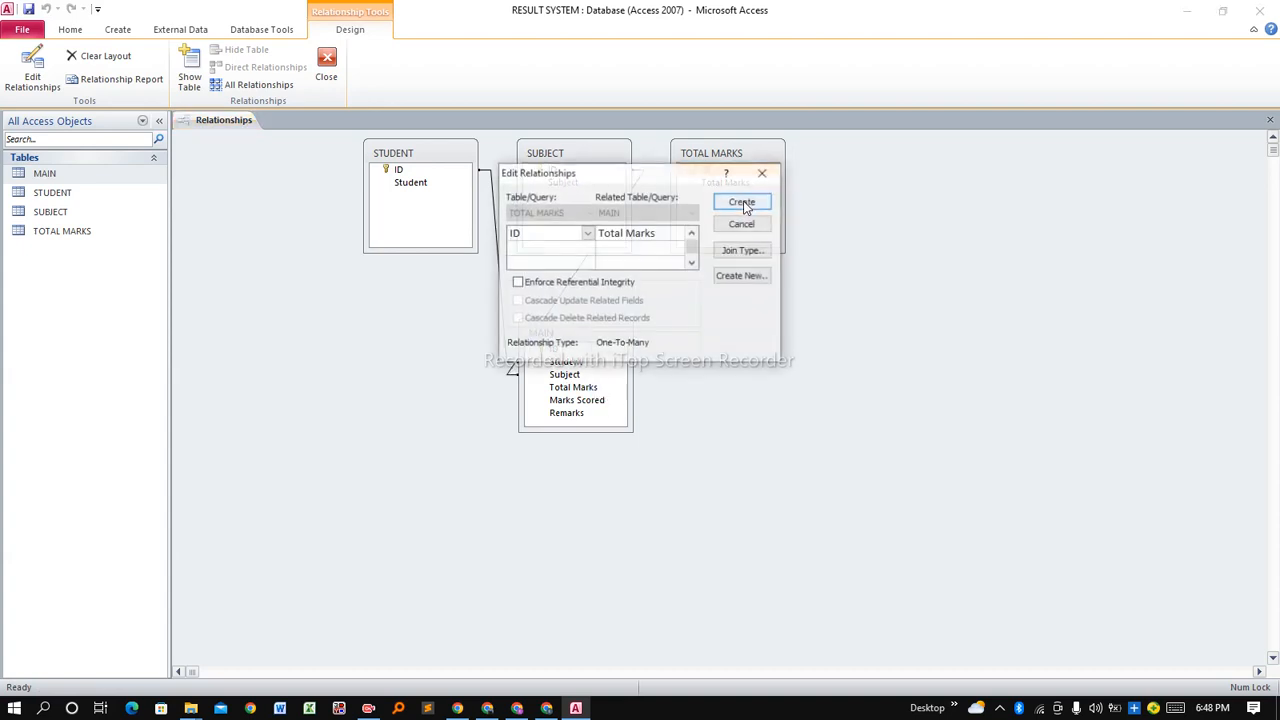
left_click(743, 203)
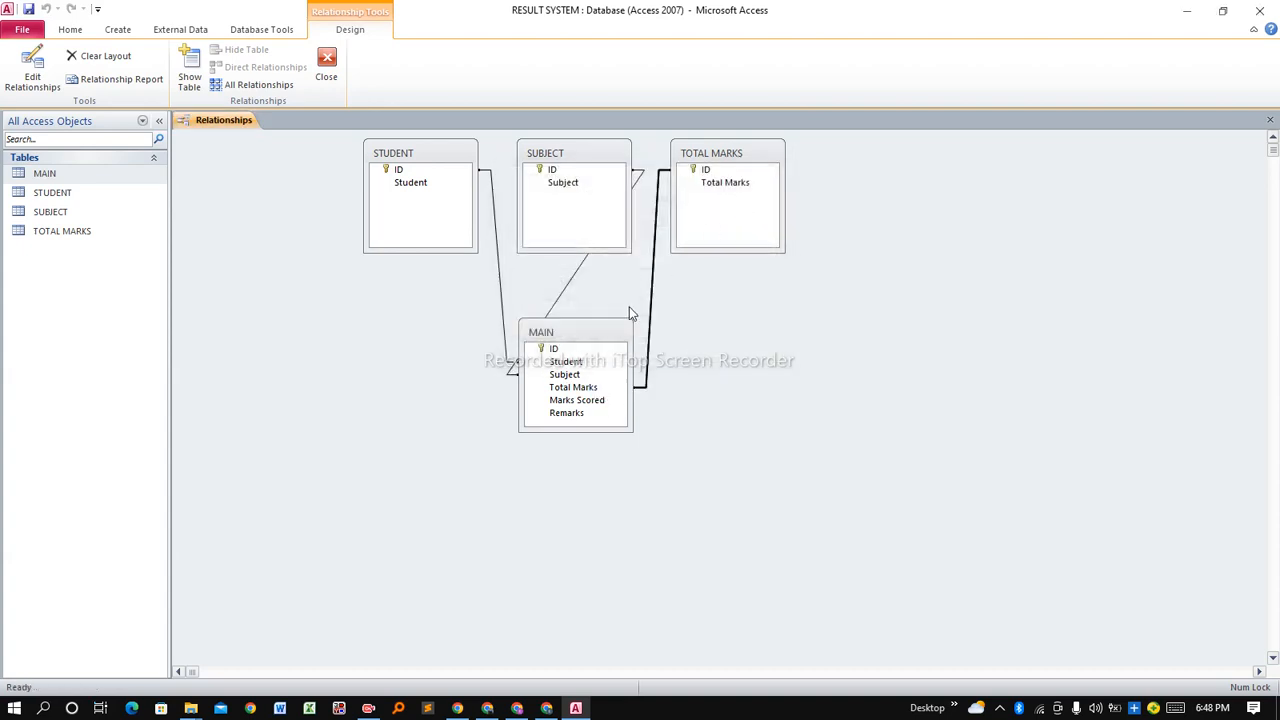
right_click(222, 124)
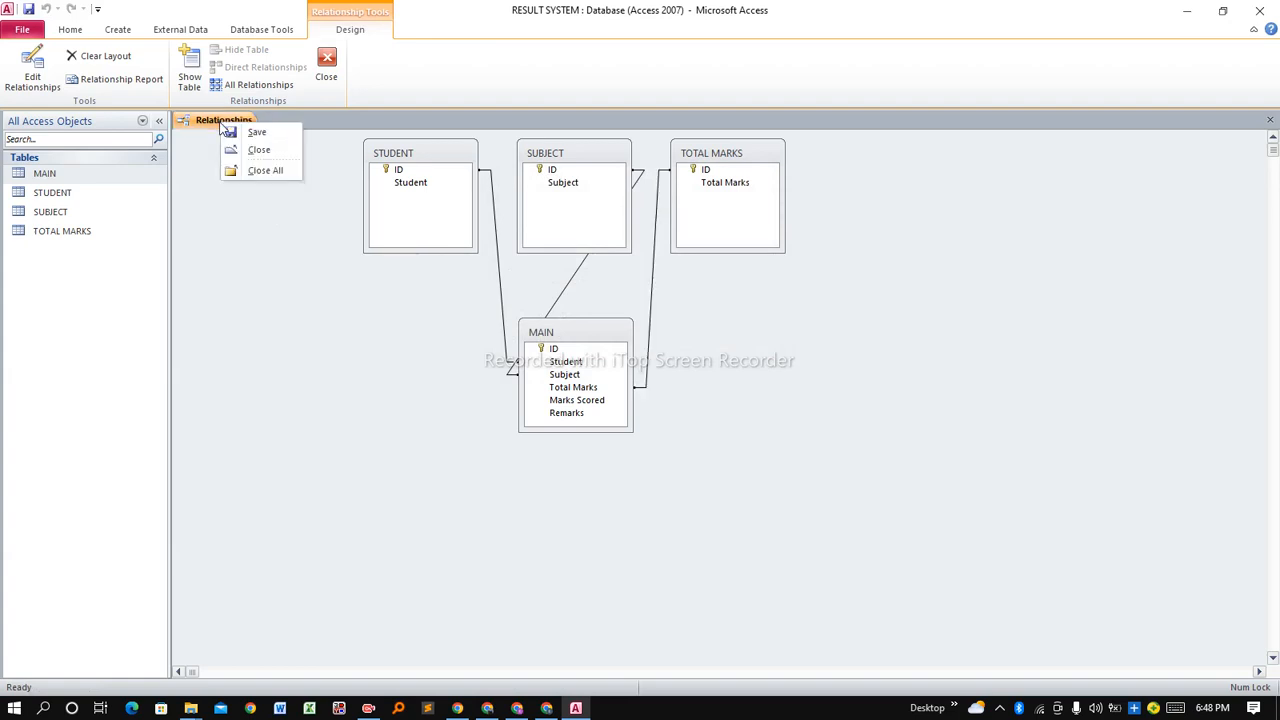
Save the relationships and close the Relationships window.
left_click(254, 134)
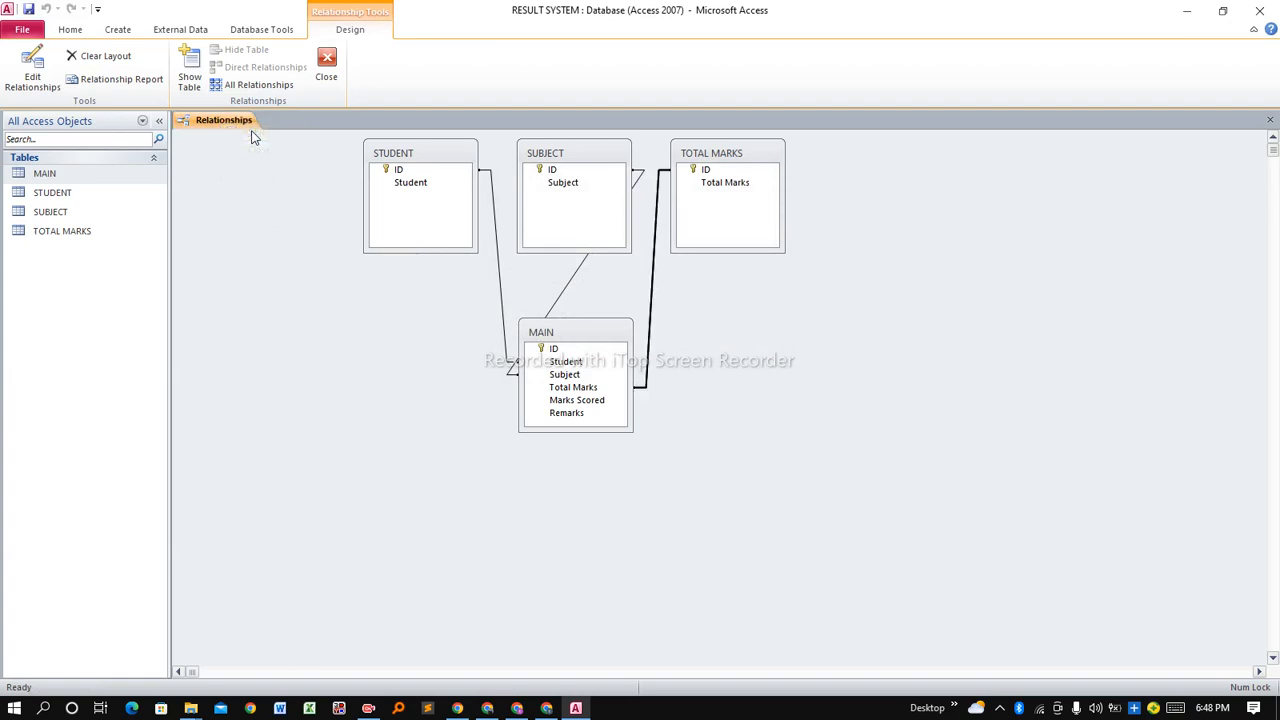
right_click(238, 124)
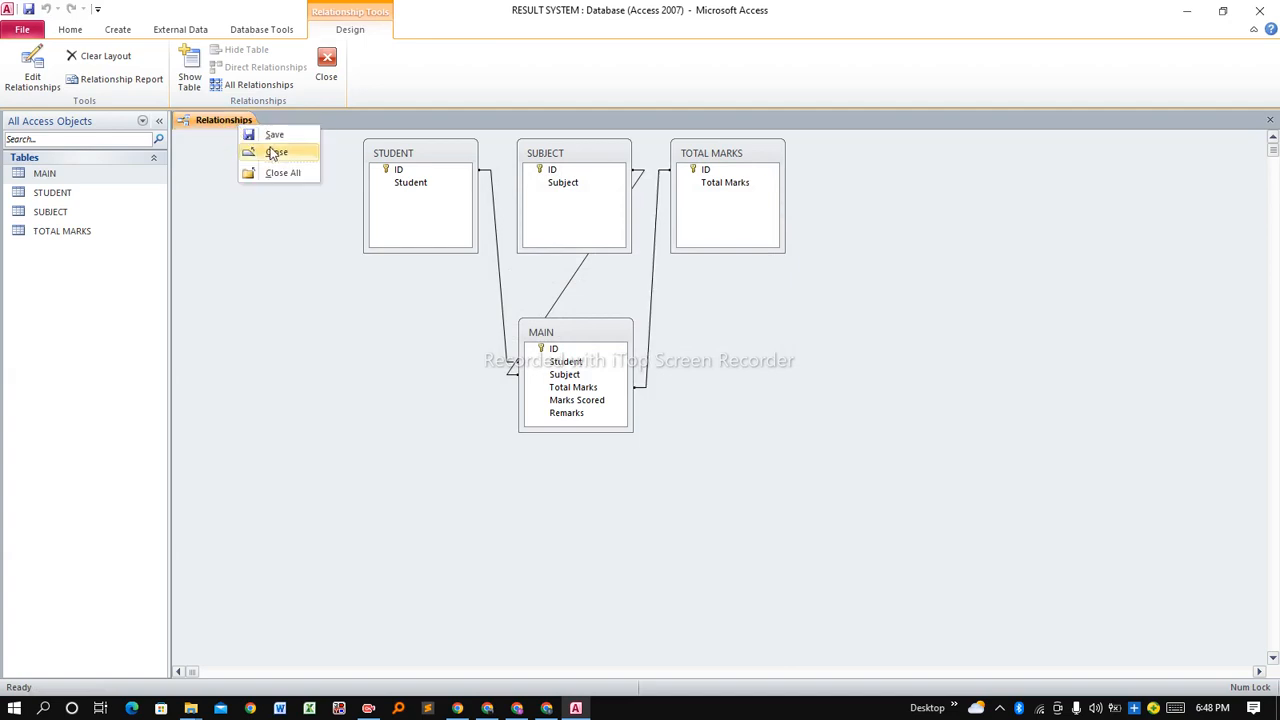
left_click(272, 154)
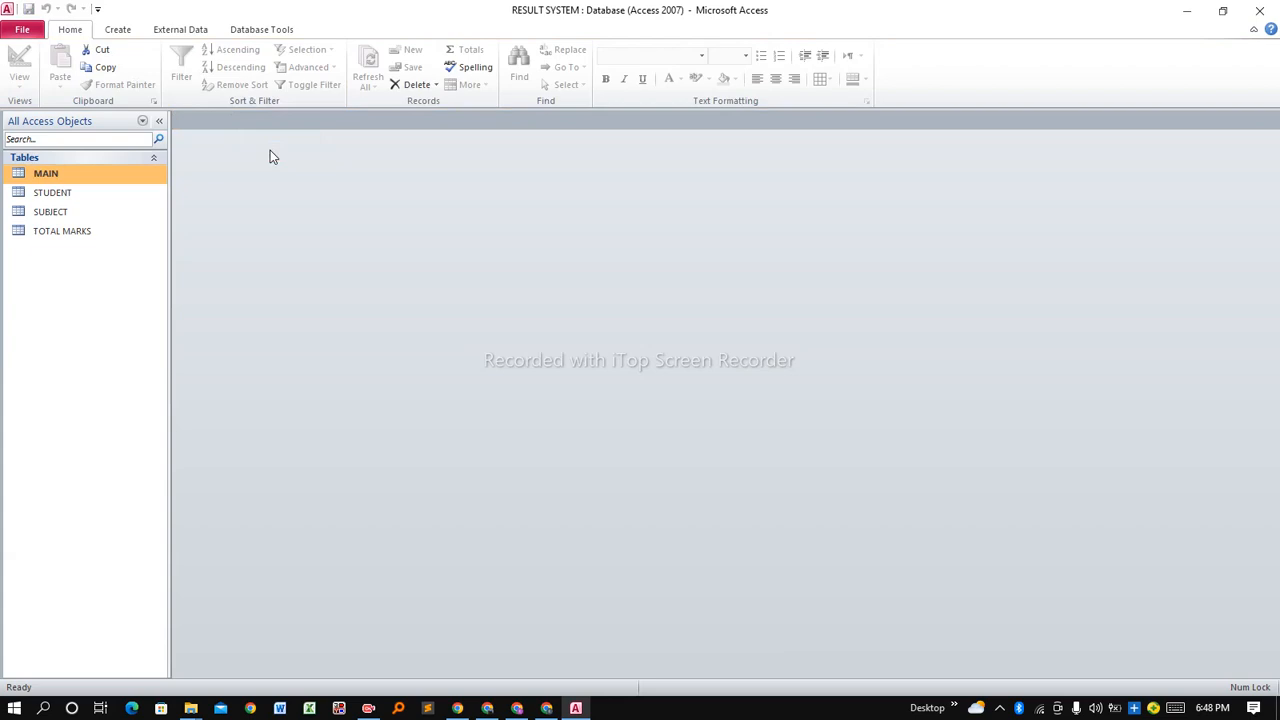
Select the TOTAL MARKS, SUBJECT and STUDENT tables in the navigation pane.
left_click(66, 231)
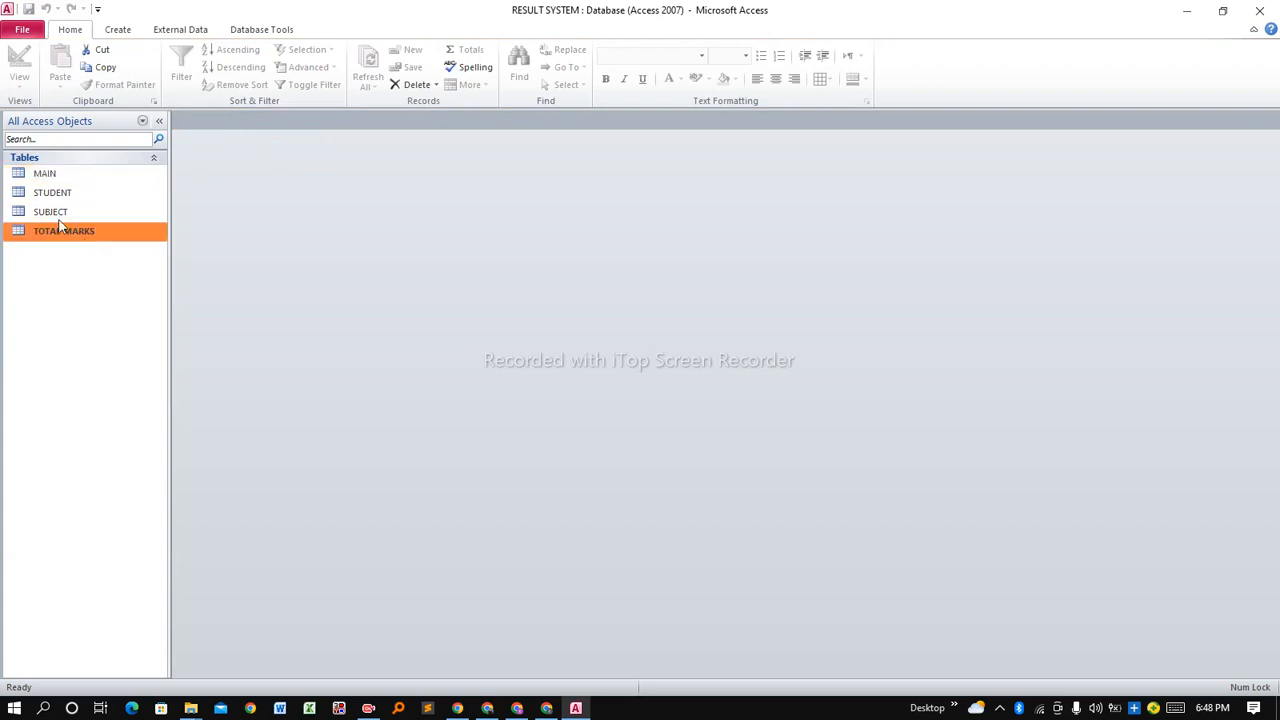
left_click(50, 211)
left_click(53, 193)
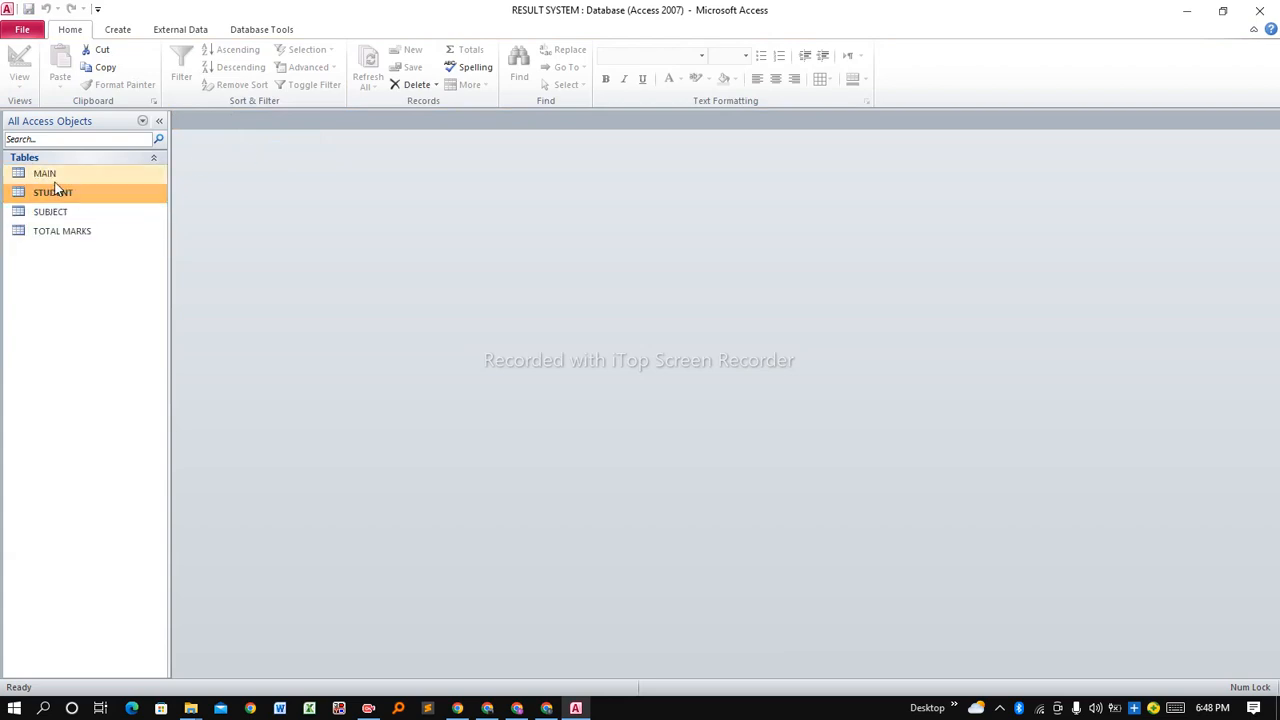
left_click(63, 238)
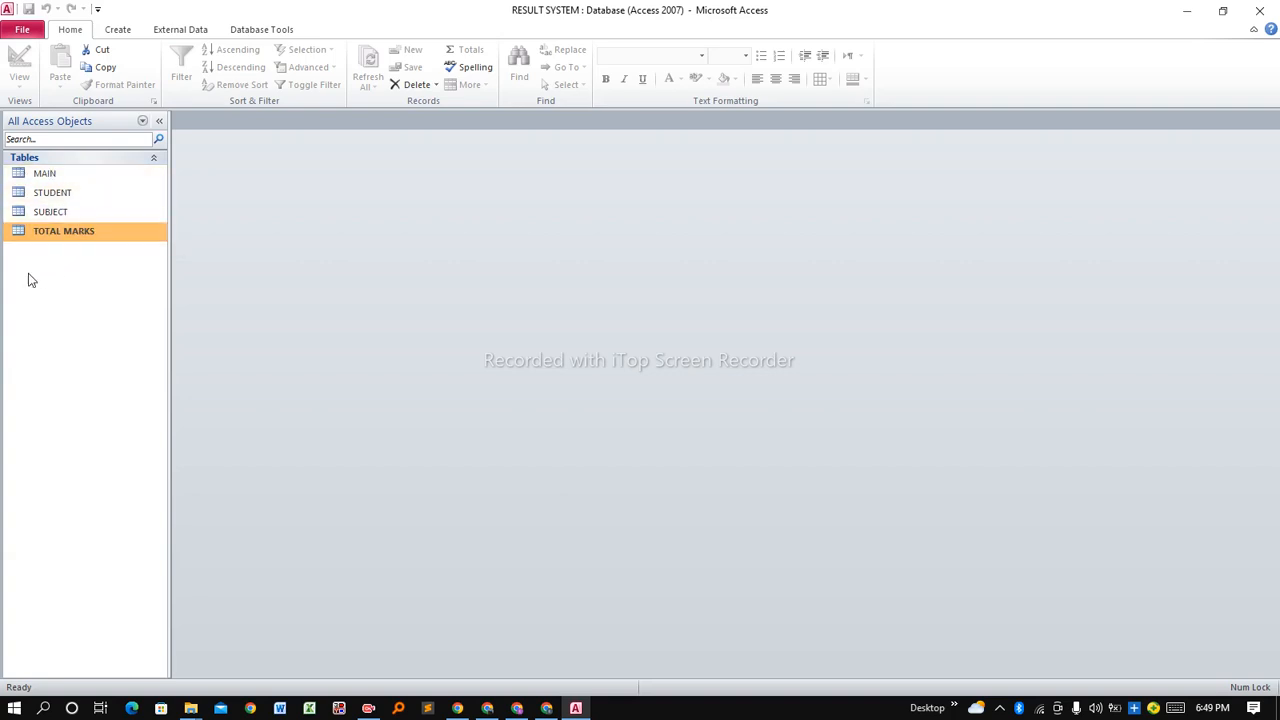
Start the Simple Query Wizard from the Create ribbon.
left_click(124, 31)
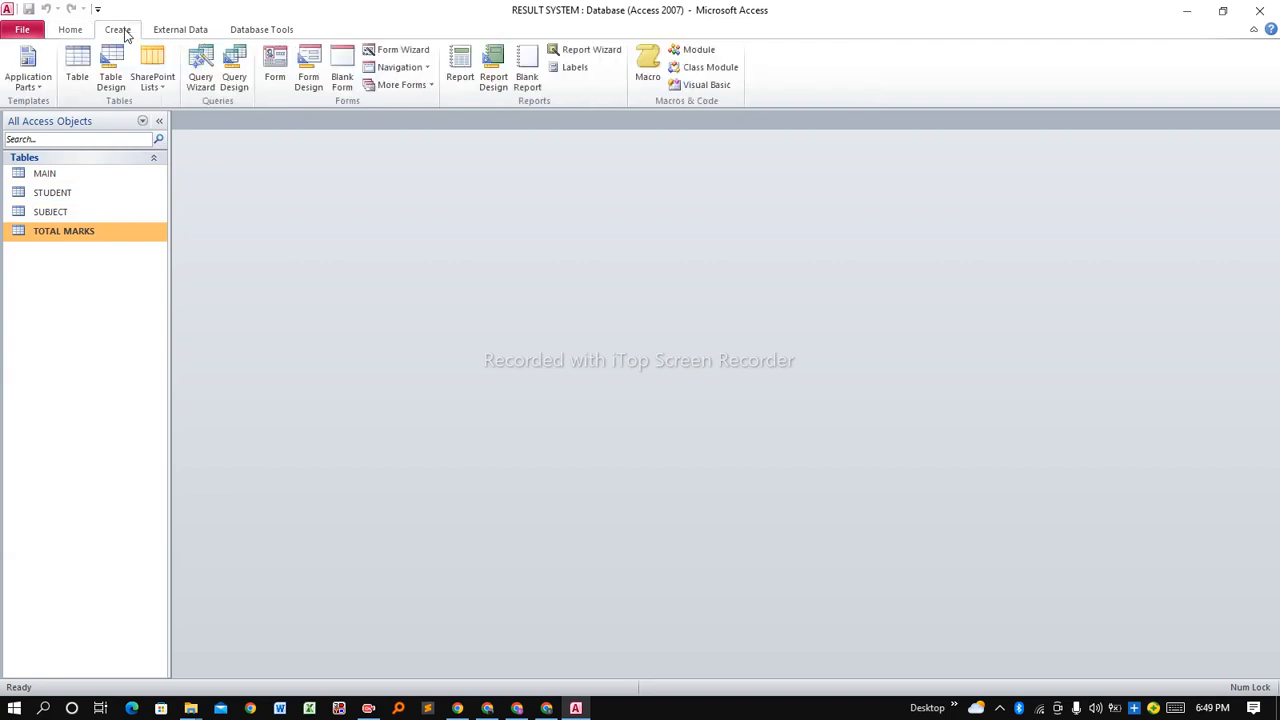
left_click(205, 72)
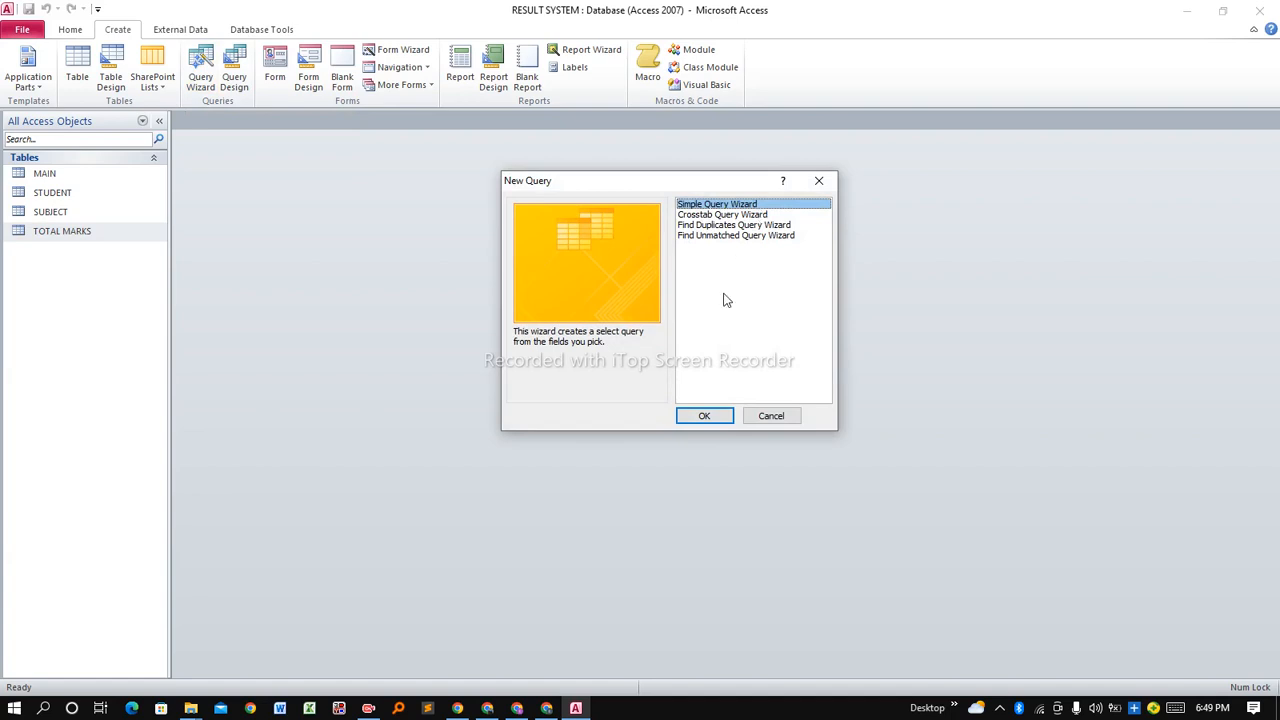
left_click(700, 417)
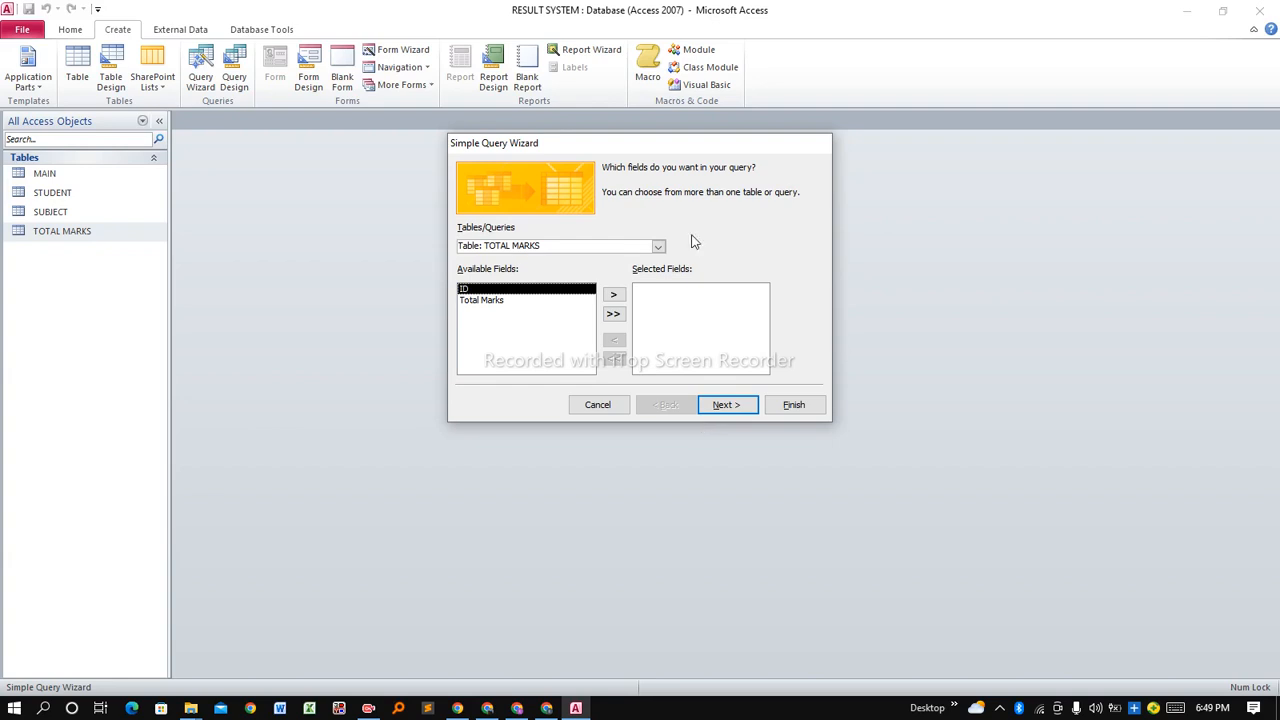
Choose Table: MAIN as the source, add all its fields, and continue.
left_click(658, 248)
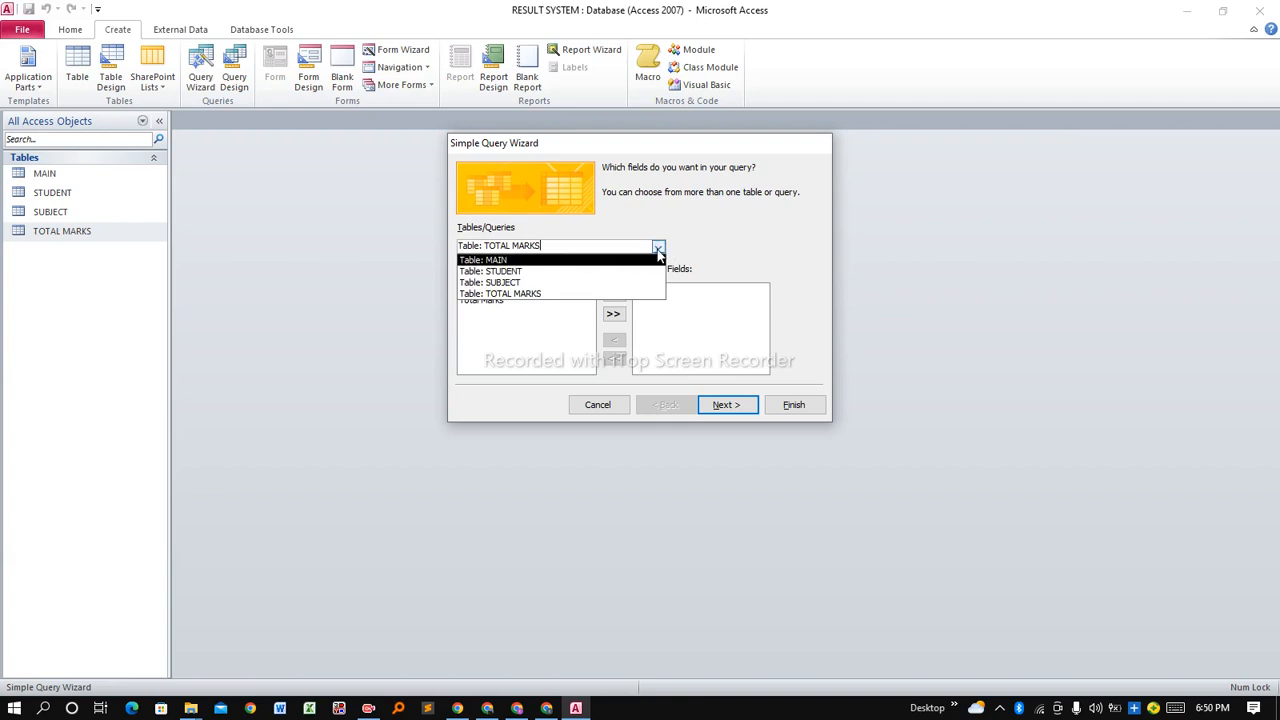
left_click(543, 261)
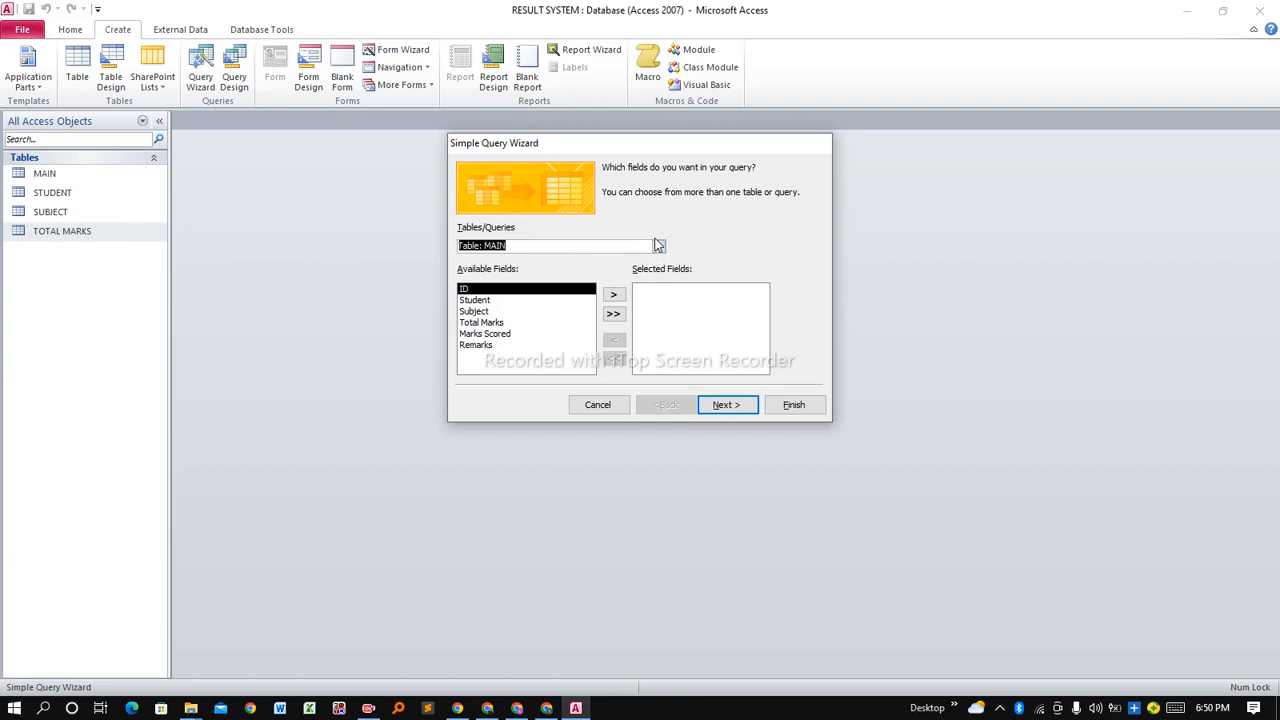
left_click(659, 249)
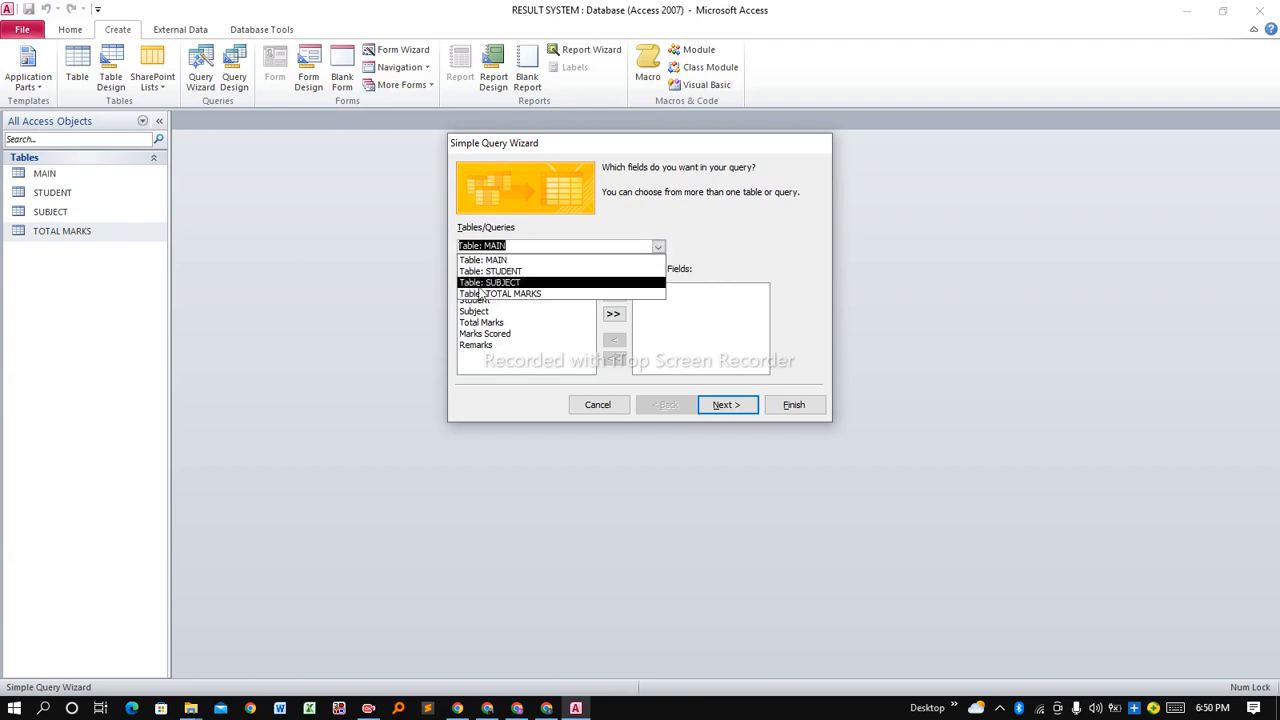
left_click(578, 248)
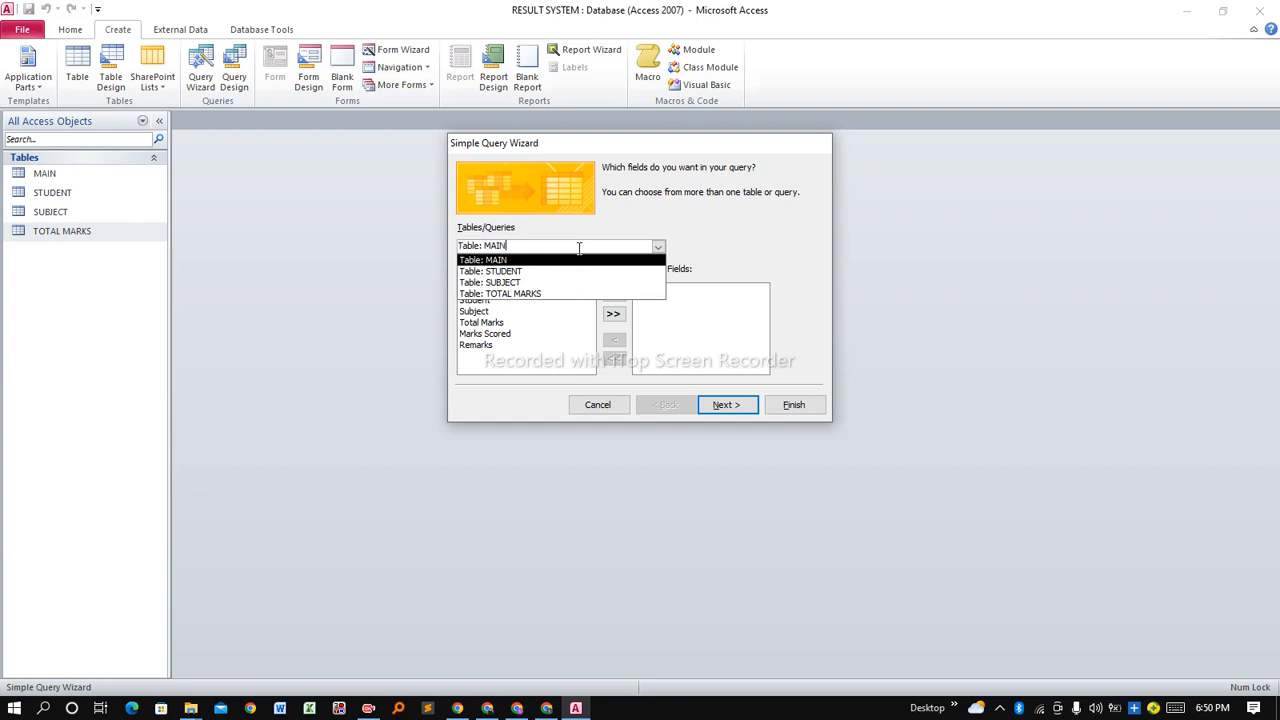
left_click(659, 249)
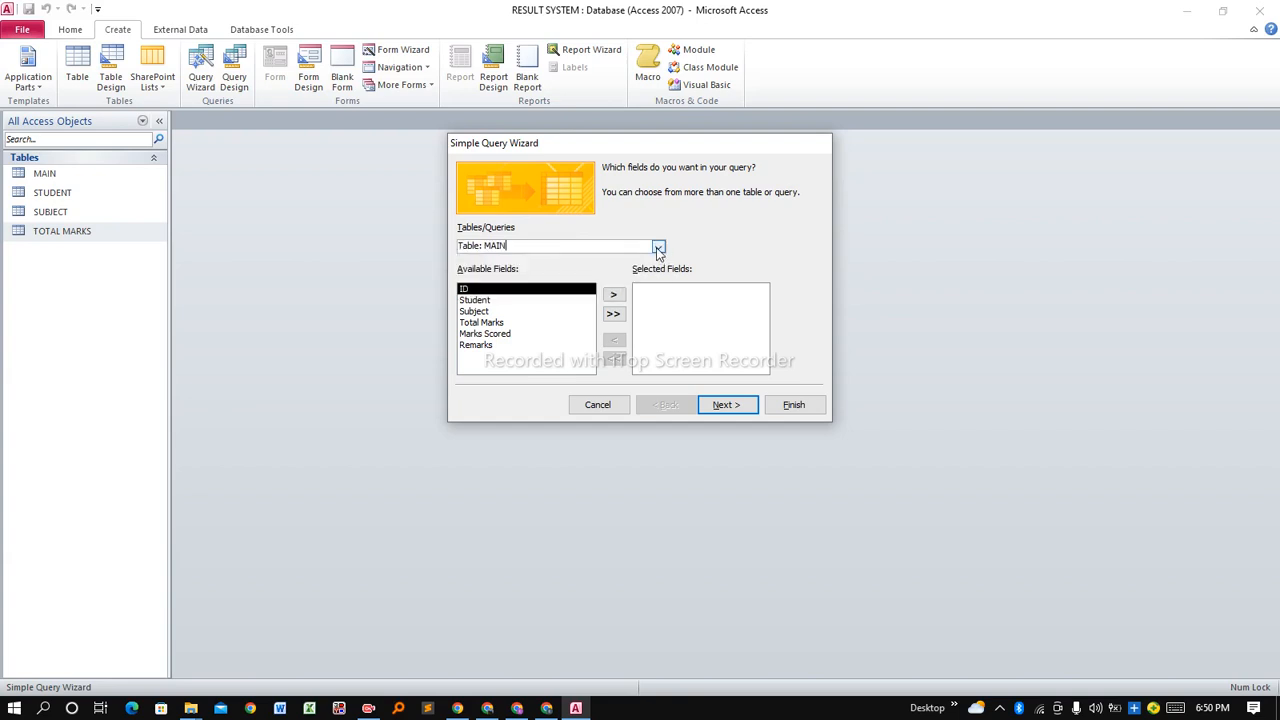
left_click(659, 249)
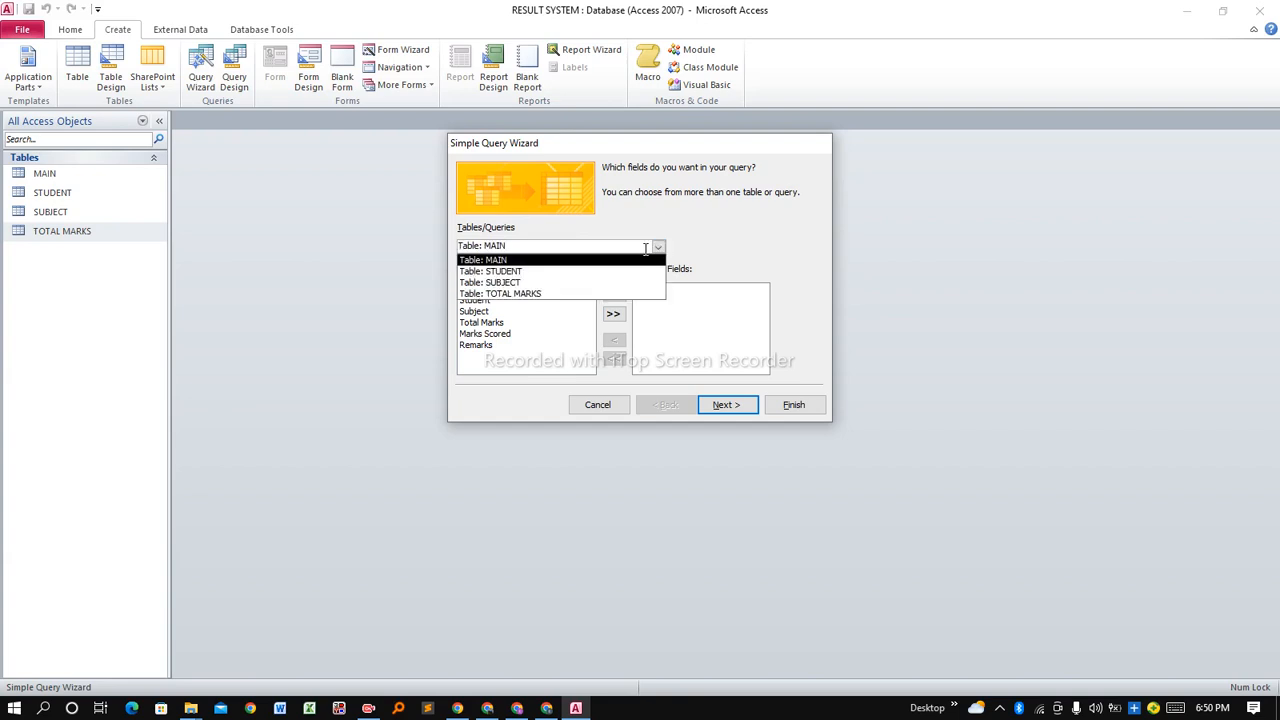
left_click(657, 249)
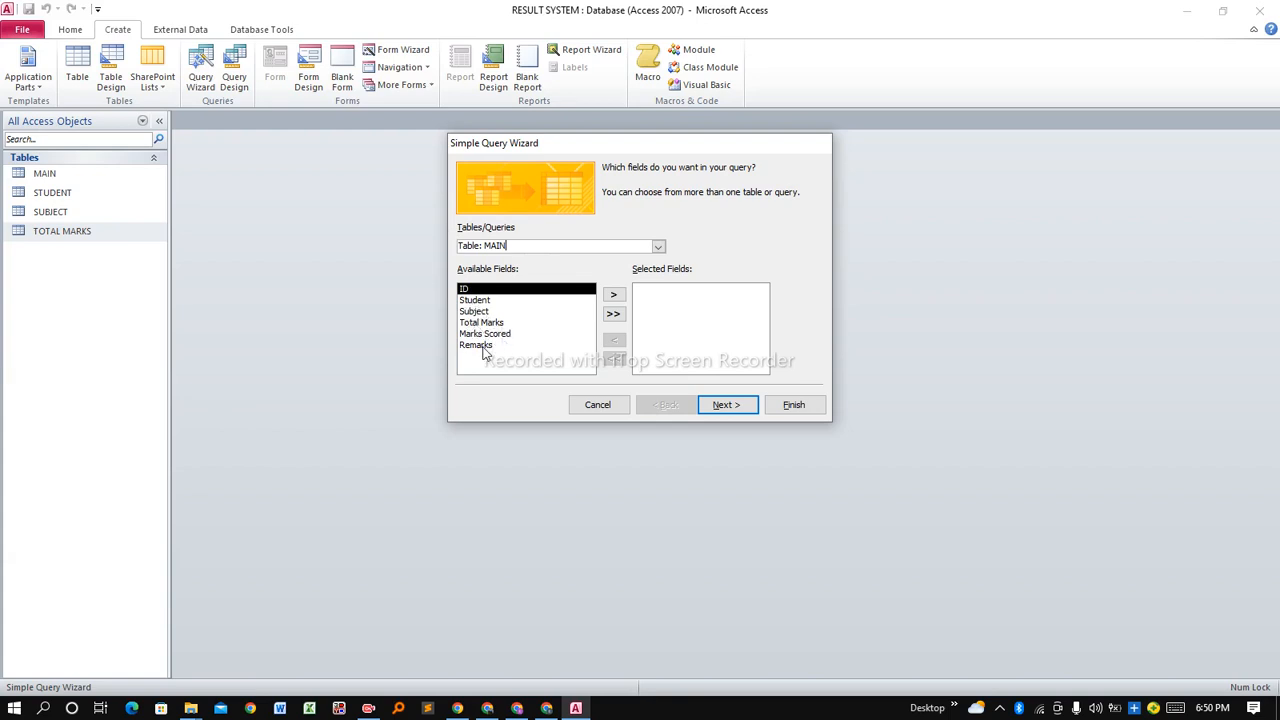
left_click(614, 314)
left_click(727, 406)
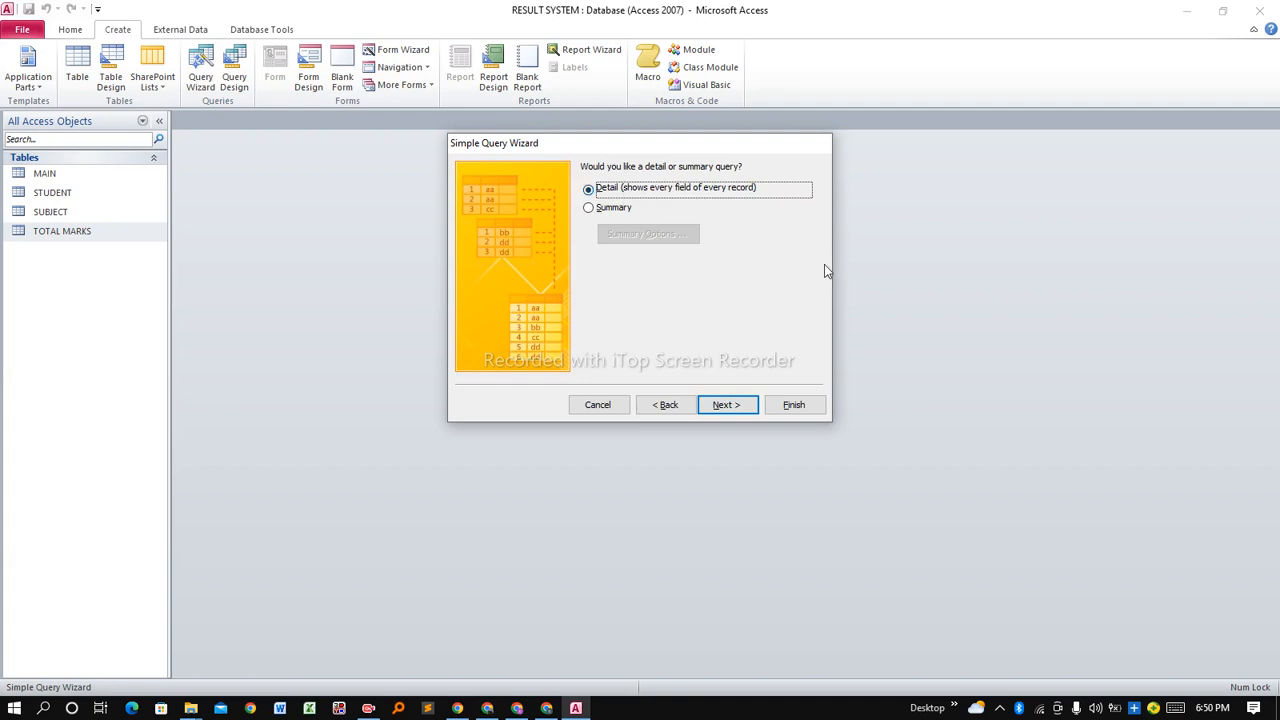
Keep a detail query titled 'MAIN Query' and finish to open it in Datasheet View.
left_click(729, 405)
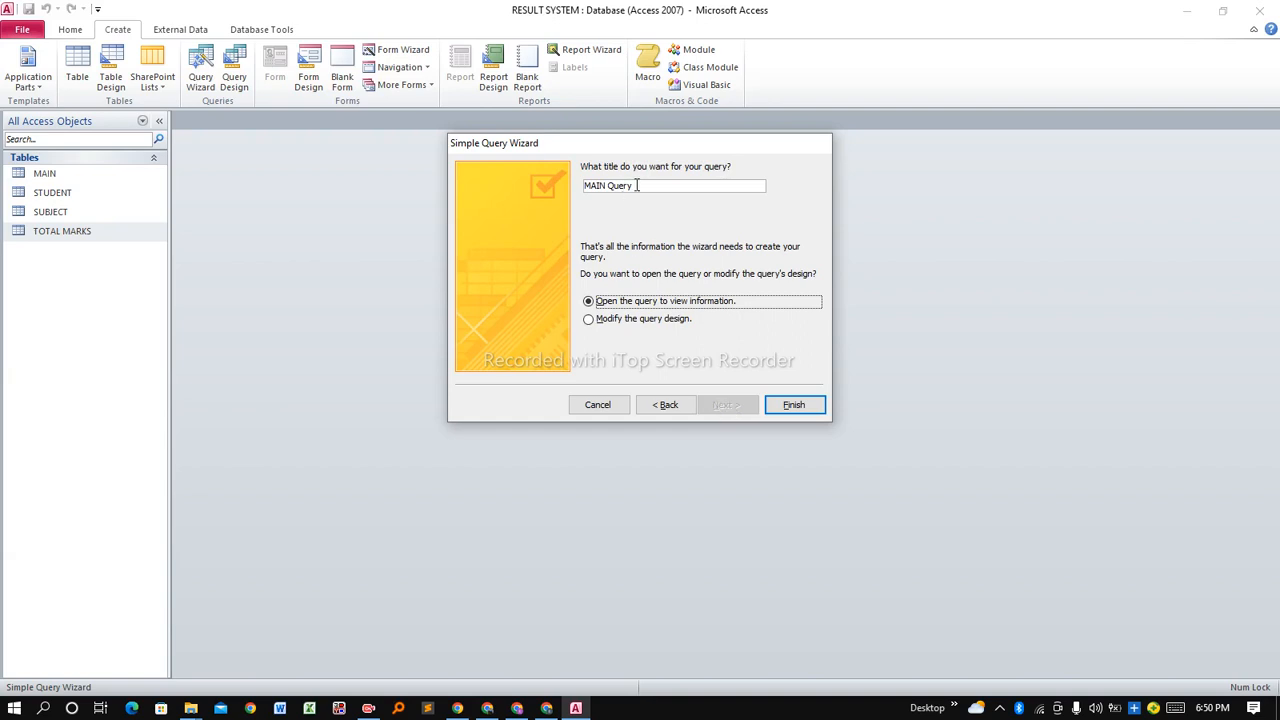
left_click(641, 186)
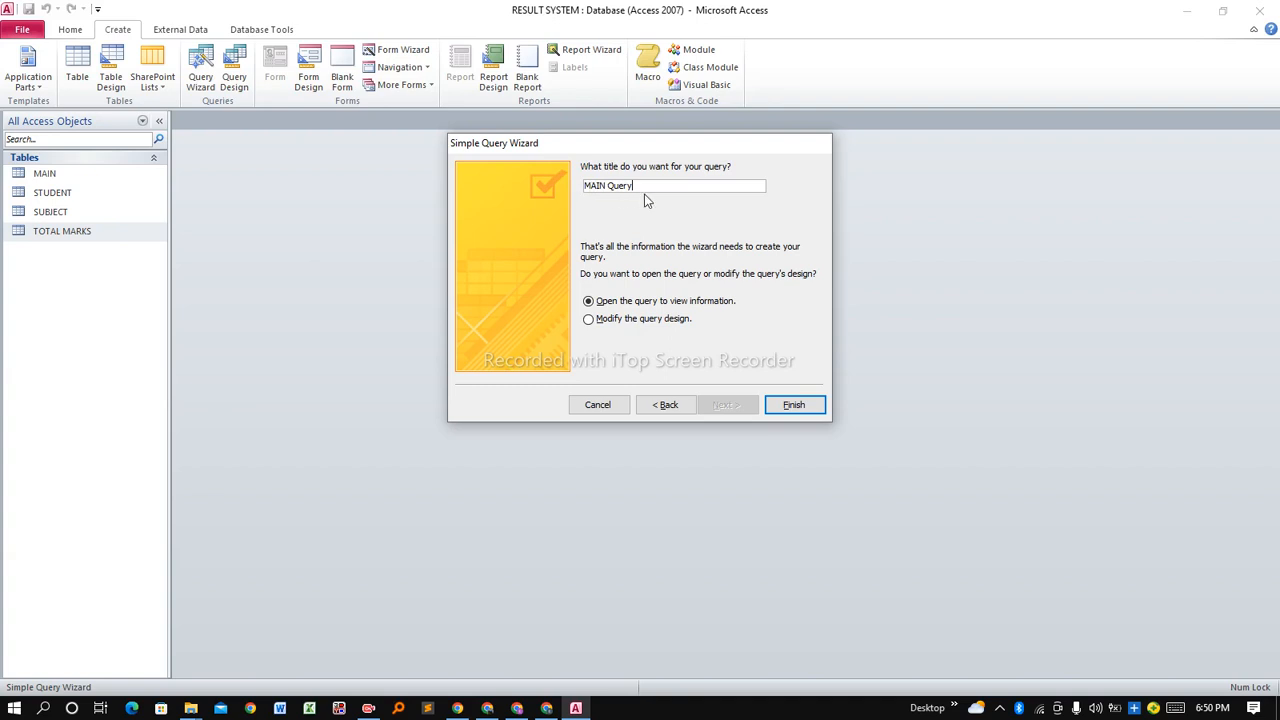
left_click(793, 405)
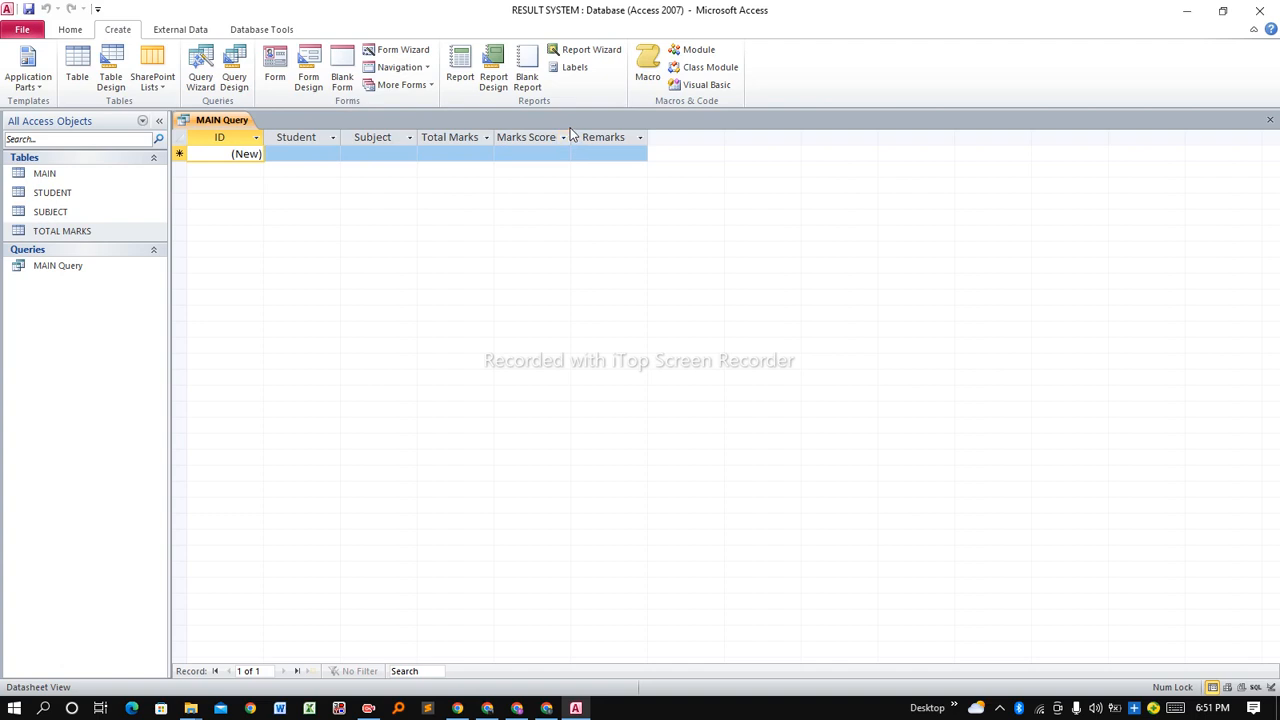
Autofit the Marks Scored column, save and close MAIN Query, then select STUDENT.
double_click(570, 137)
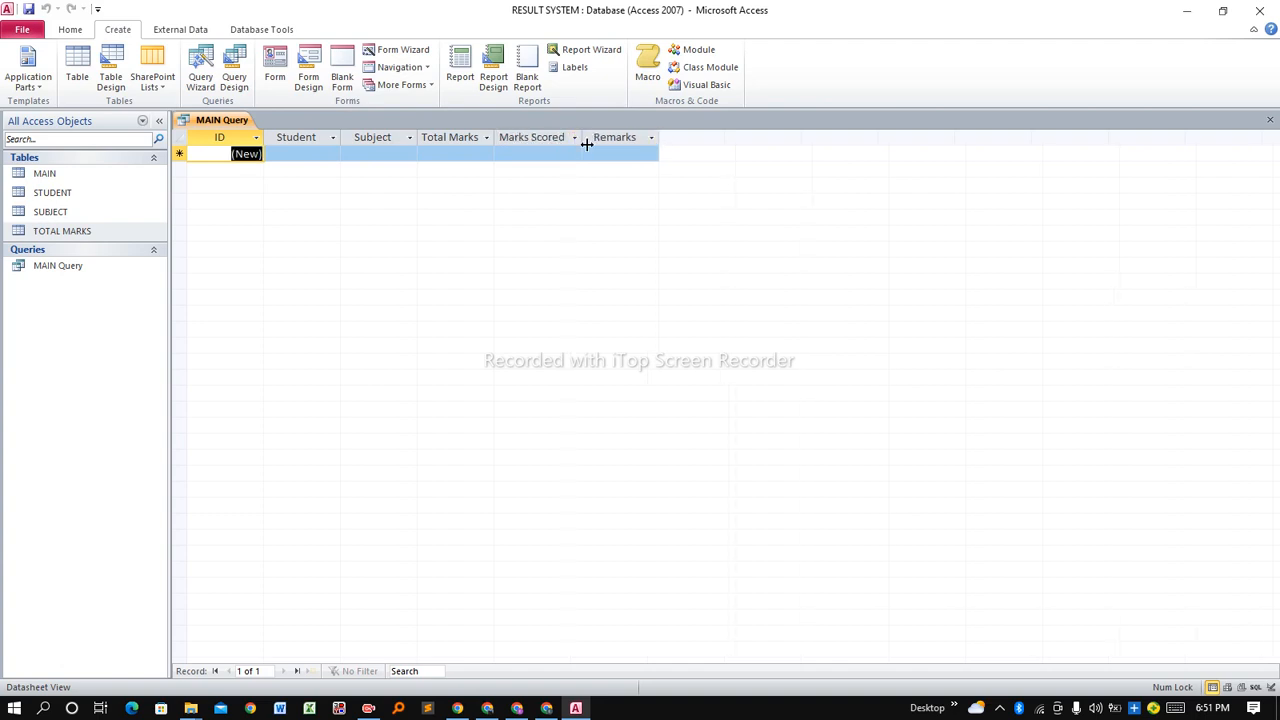
right_click(230, 119)
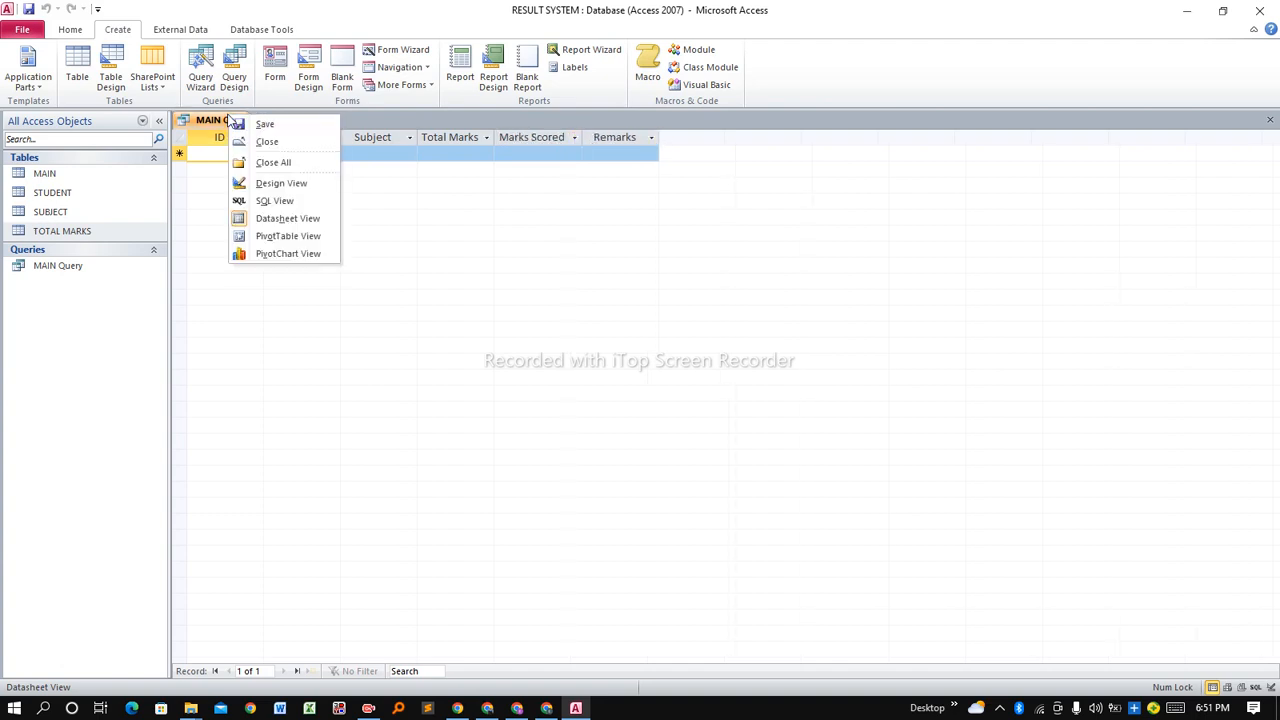
left_click(263, 125)
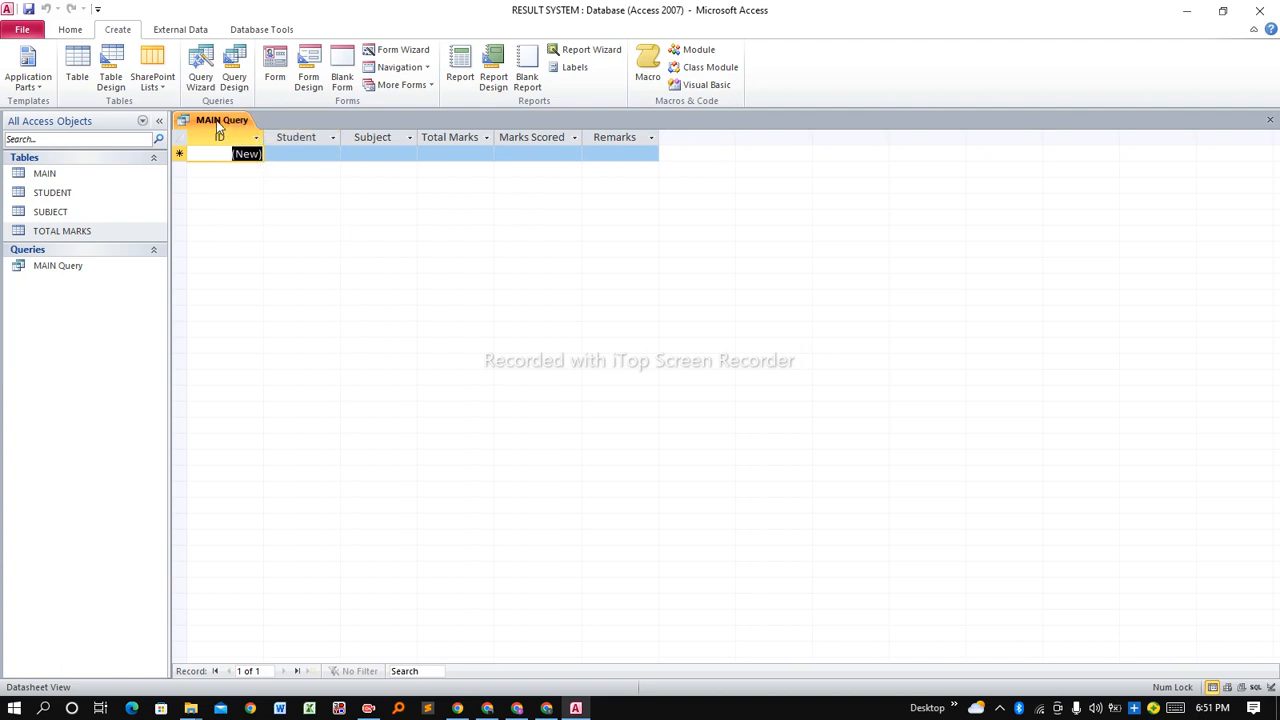
right_click(218, 128)
left_click(258, 148)
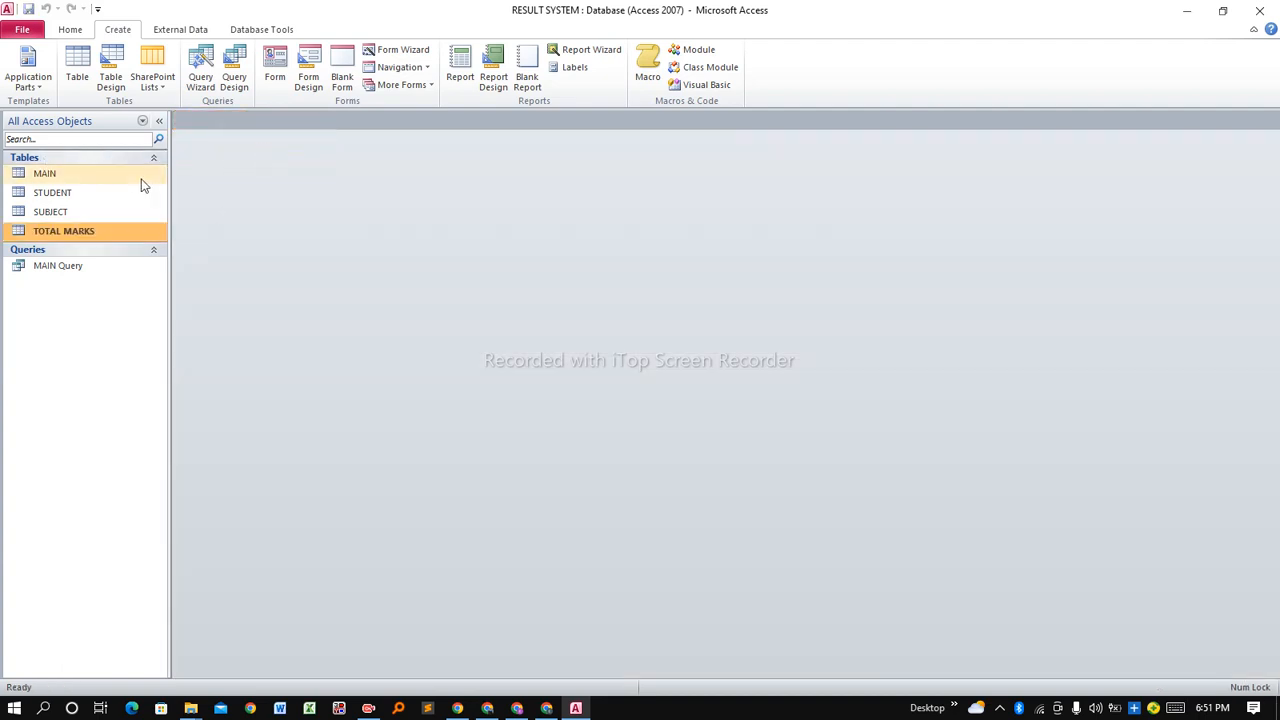
left_click(65, 198)
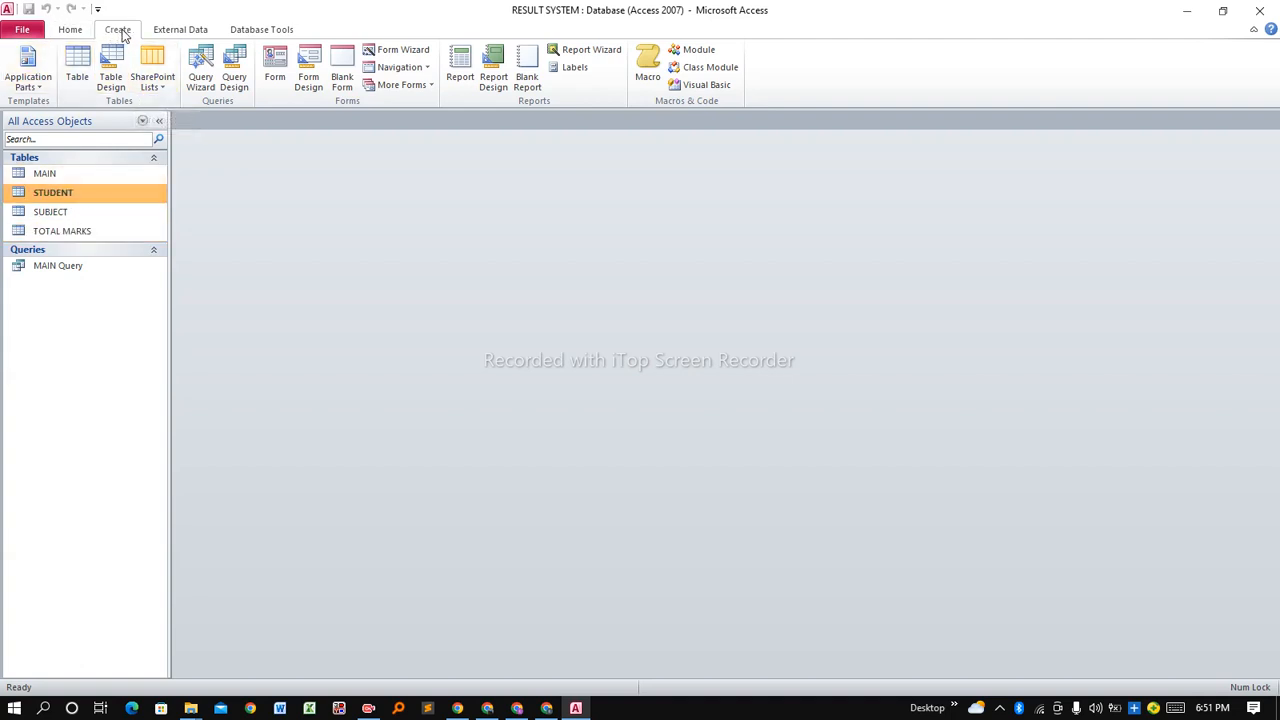
Create a form from the STUDENT table and delete its embedded subform.
left_click(275, 76)
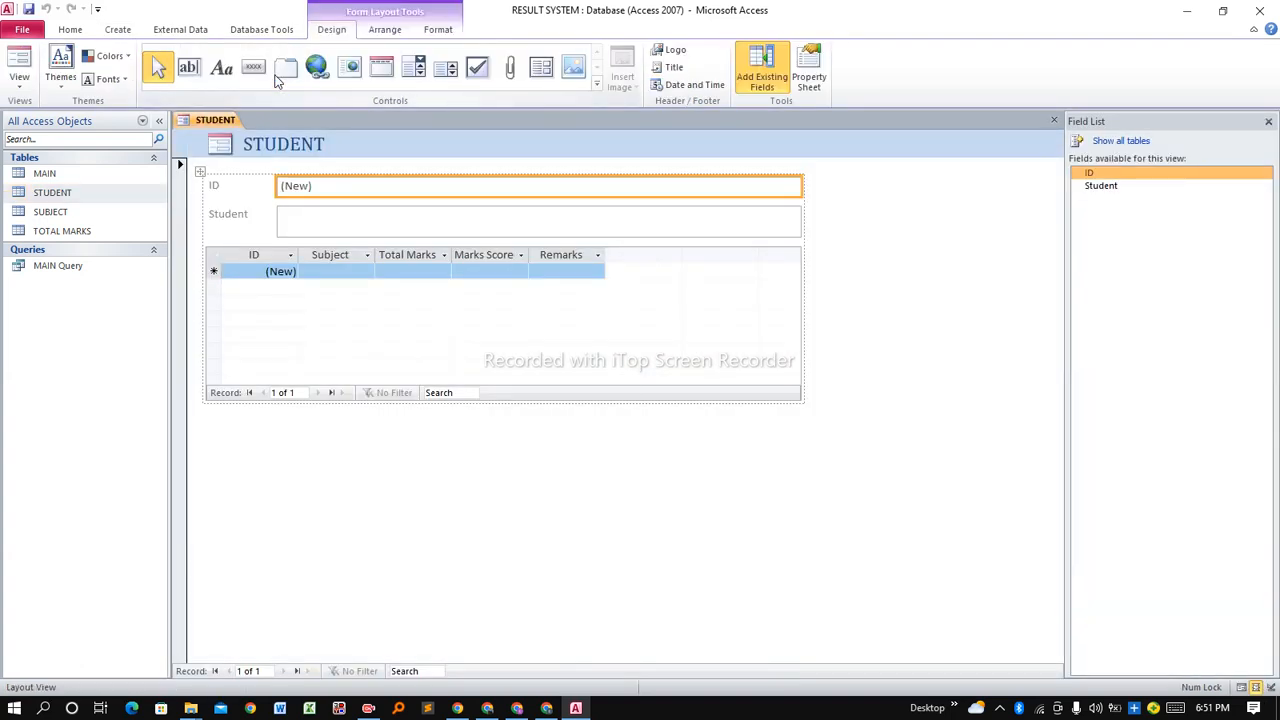
left_click(213, 261)
left_click(196, 241)
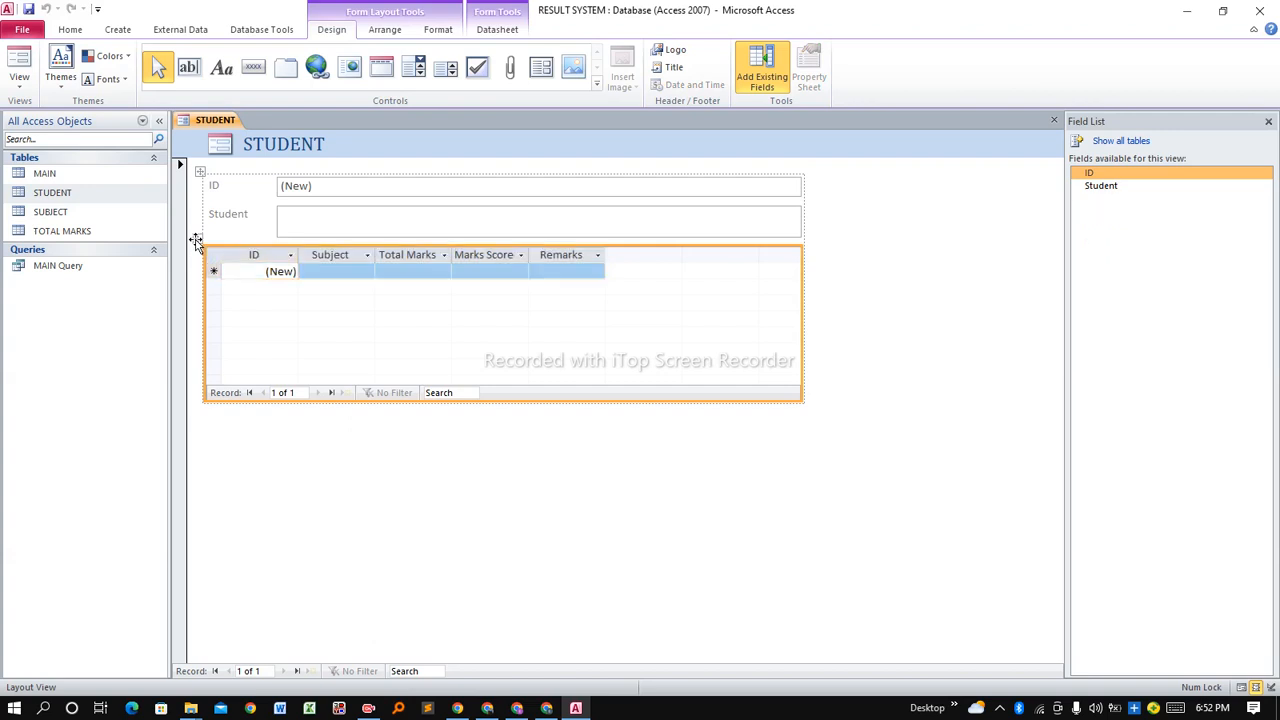
key("Delete")
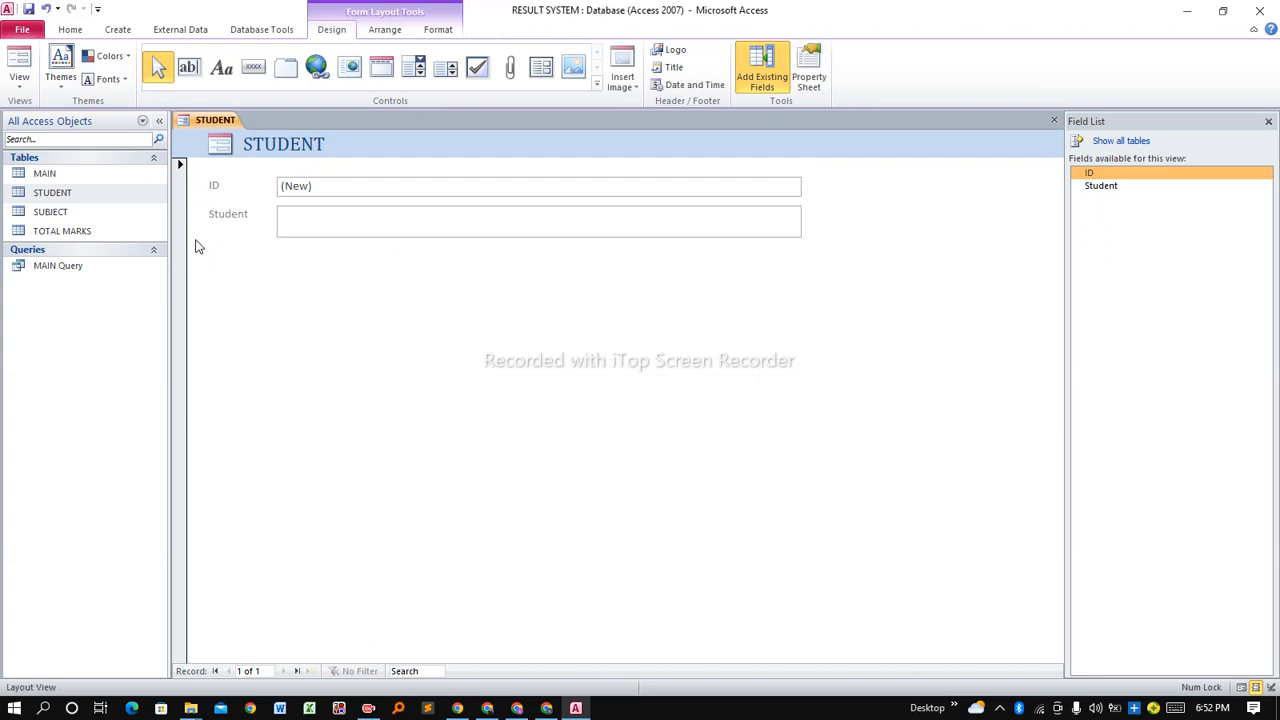
Switch the STUDENT form to Design View and make its Detail section taller.
right_click(218, 122)
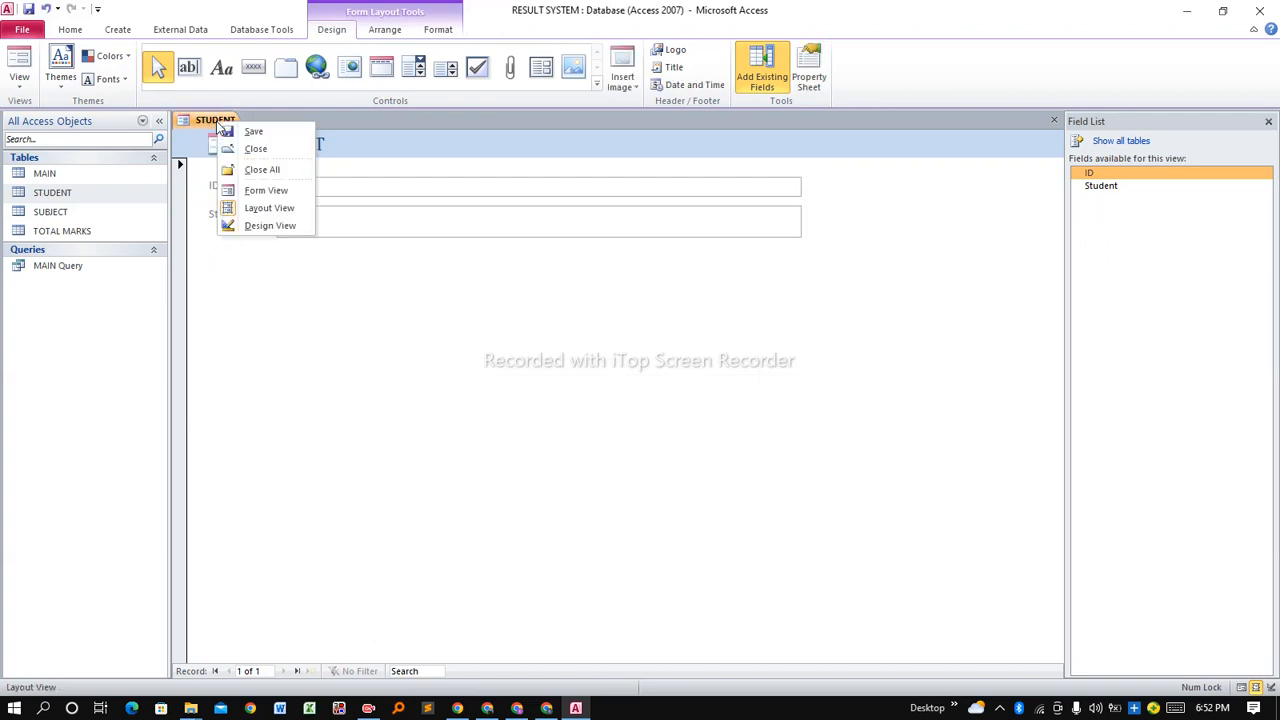
left_click(268, 225)
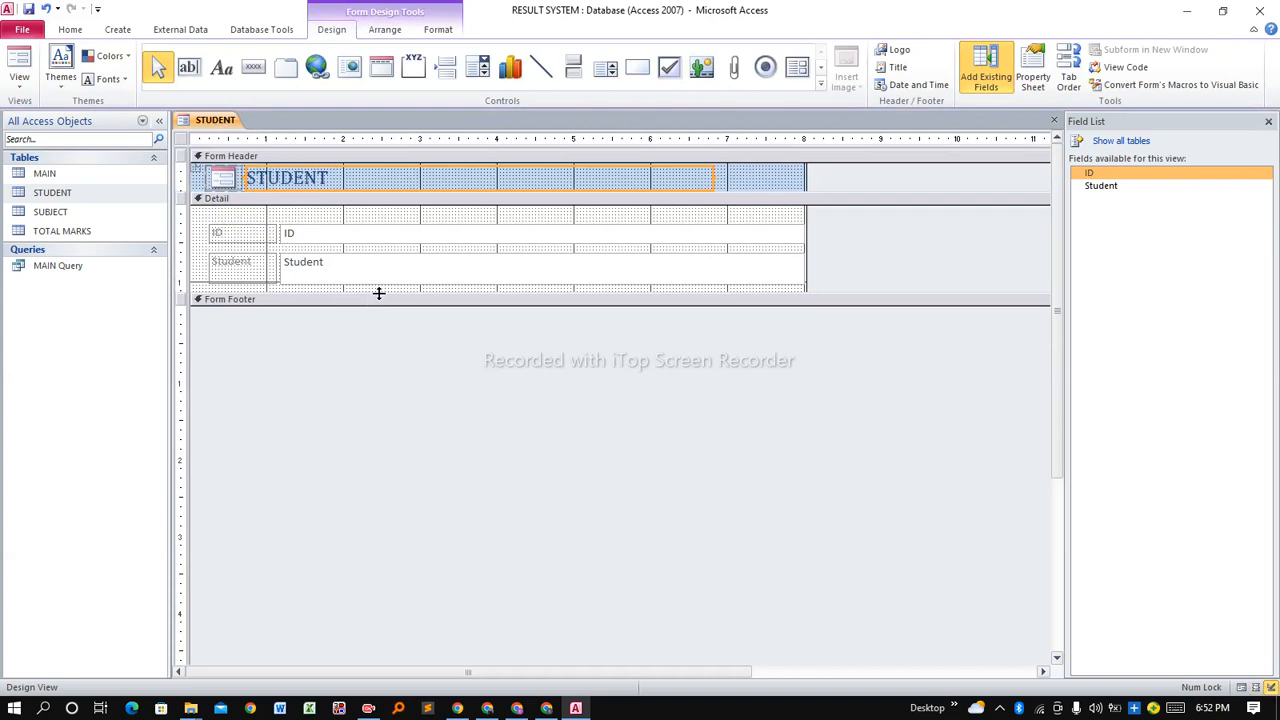
left_click_drag(378, 293, 372, 340)
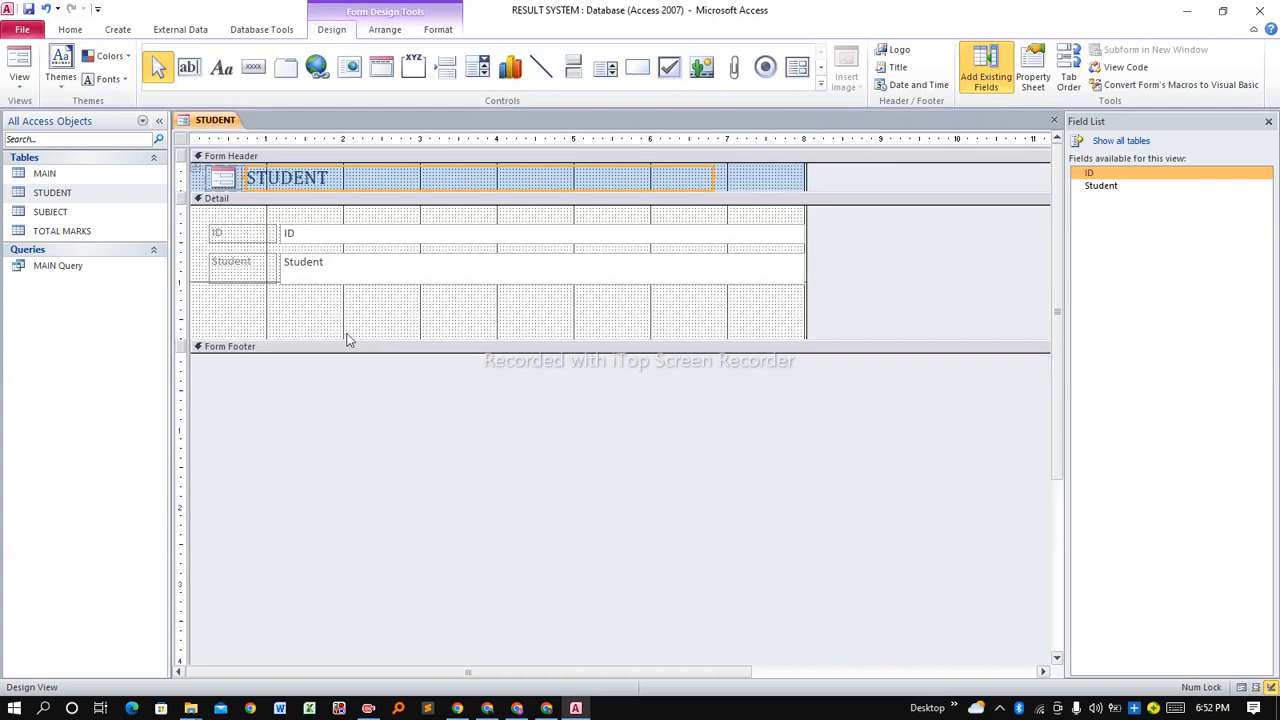
Select the STUDENT form's Detail section and pick the Button control.
left_click(280, 320)
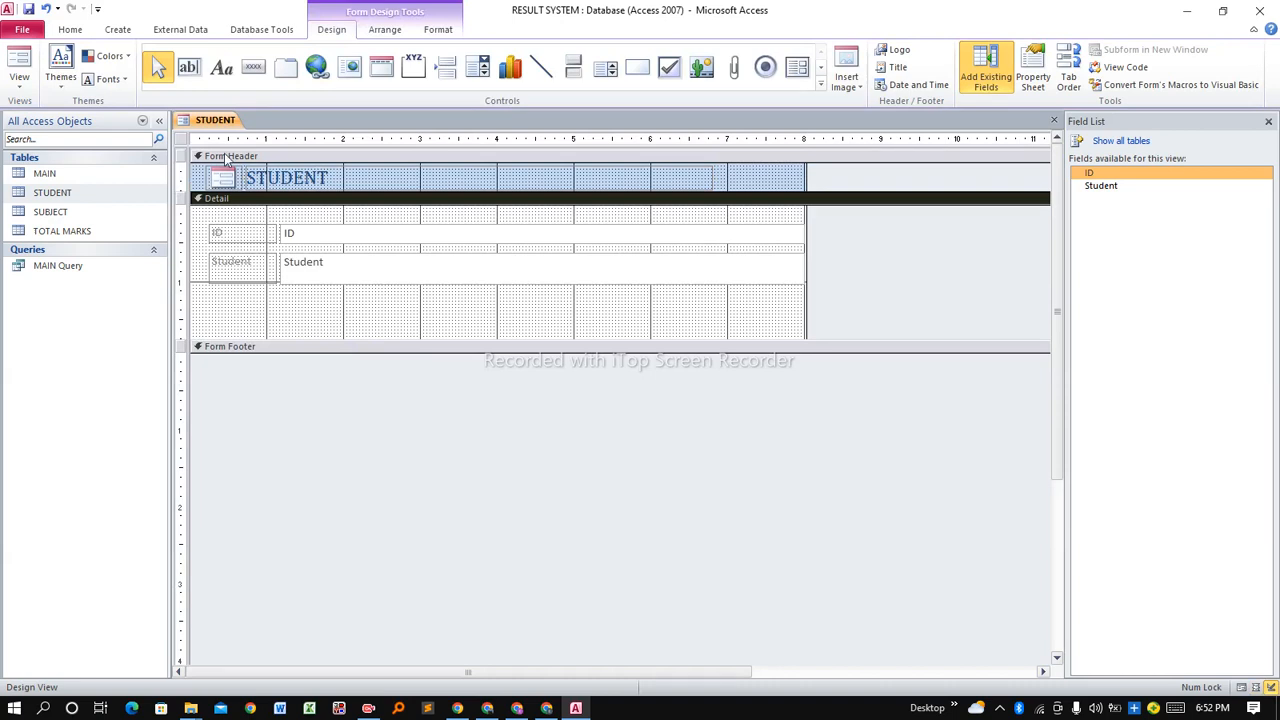
left_click(253, 68)
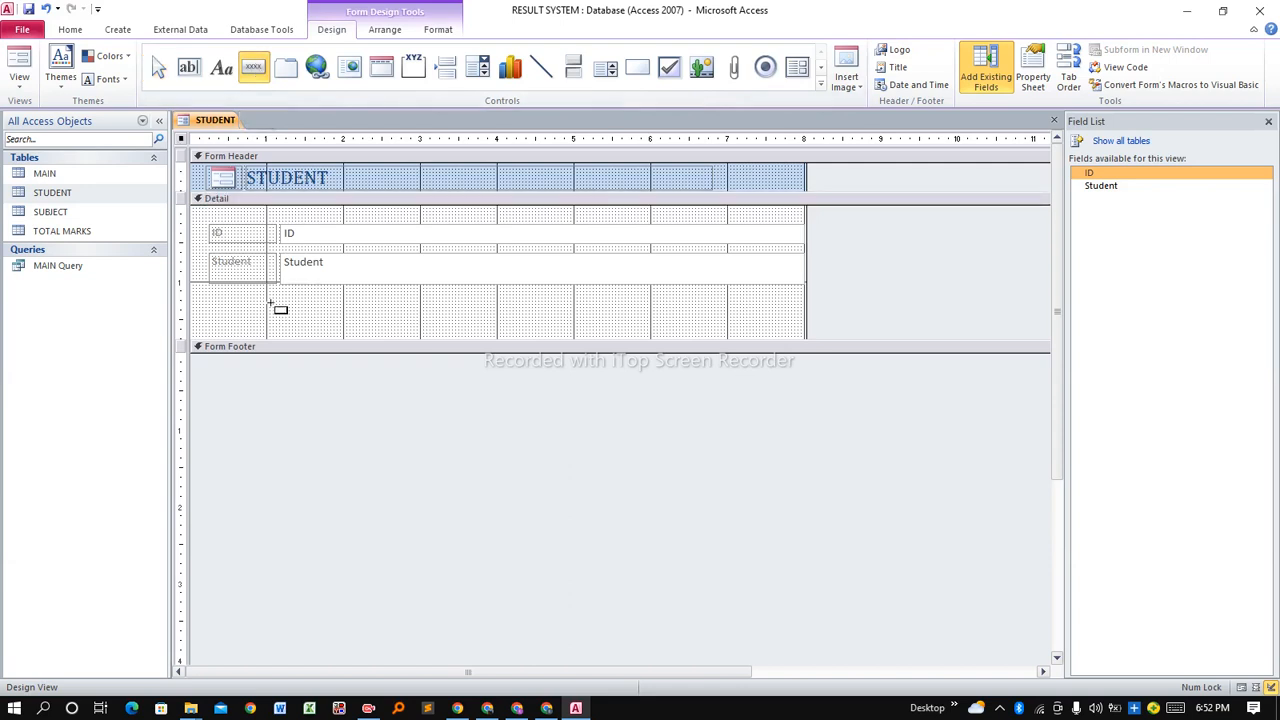
Draw a button below the Student field set to Add New Record, captioned 'Save'.
left_click_drag(270, 304, 354, 328)
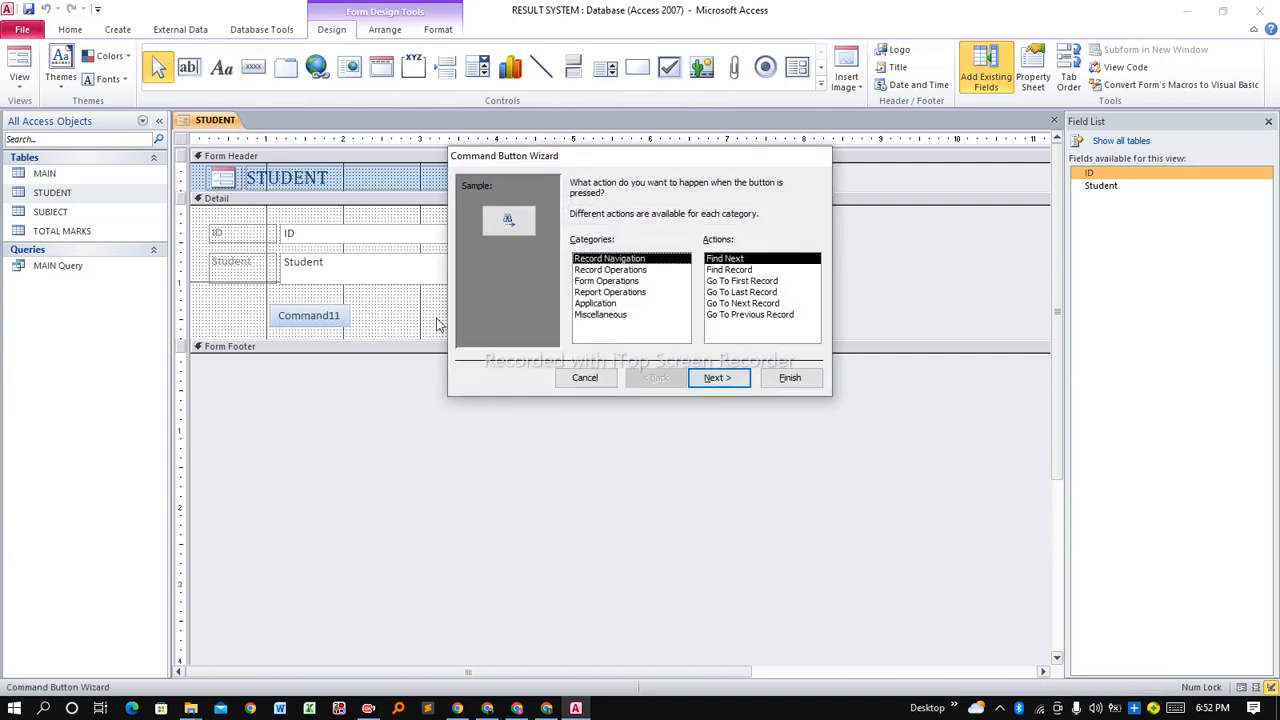
left_click(600, 270)
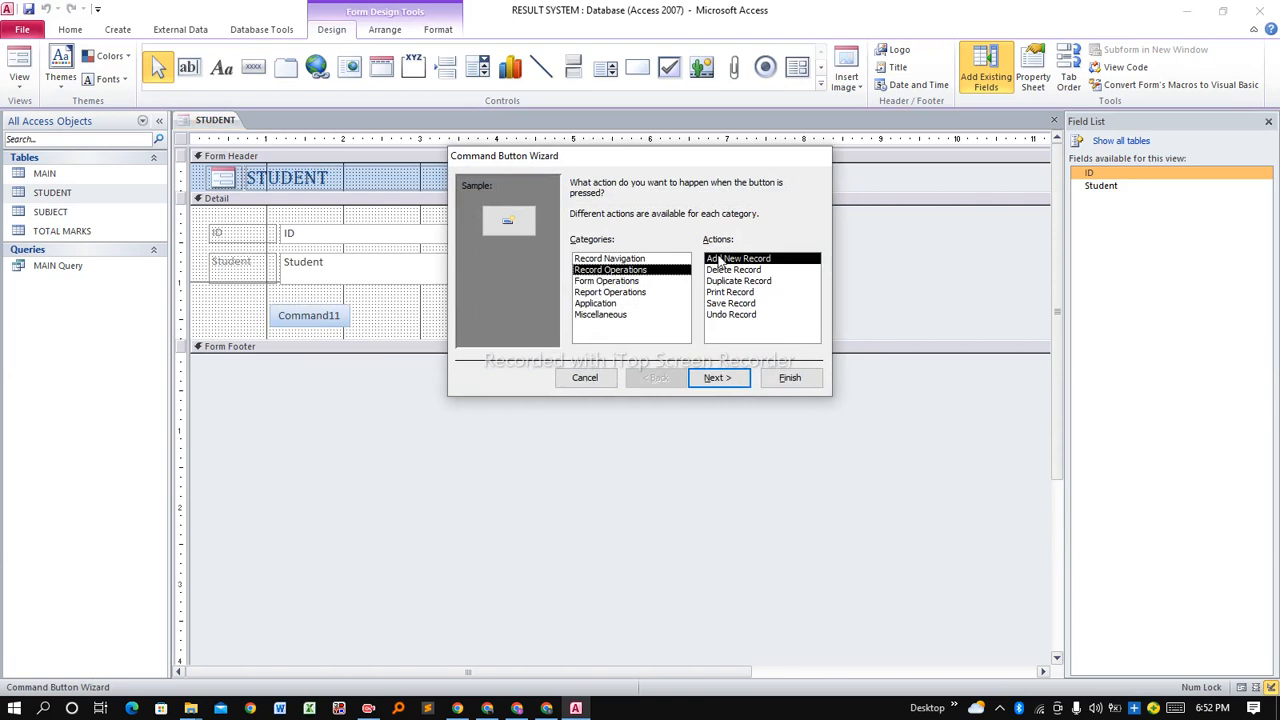
left_click(718, 379)
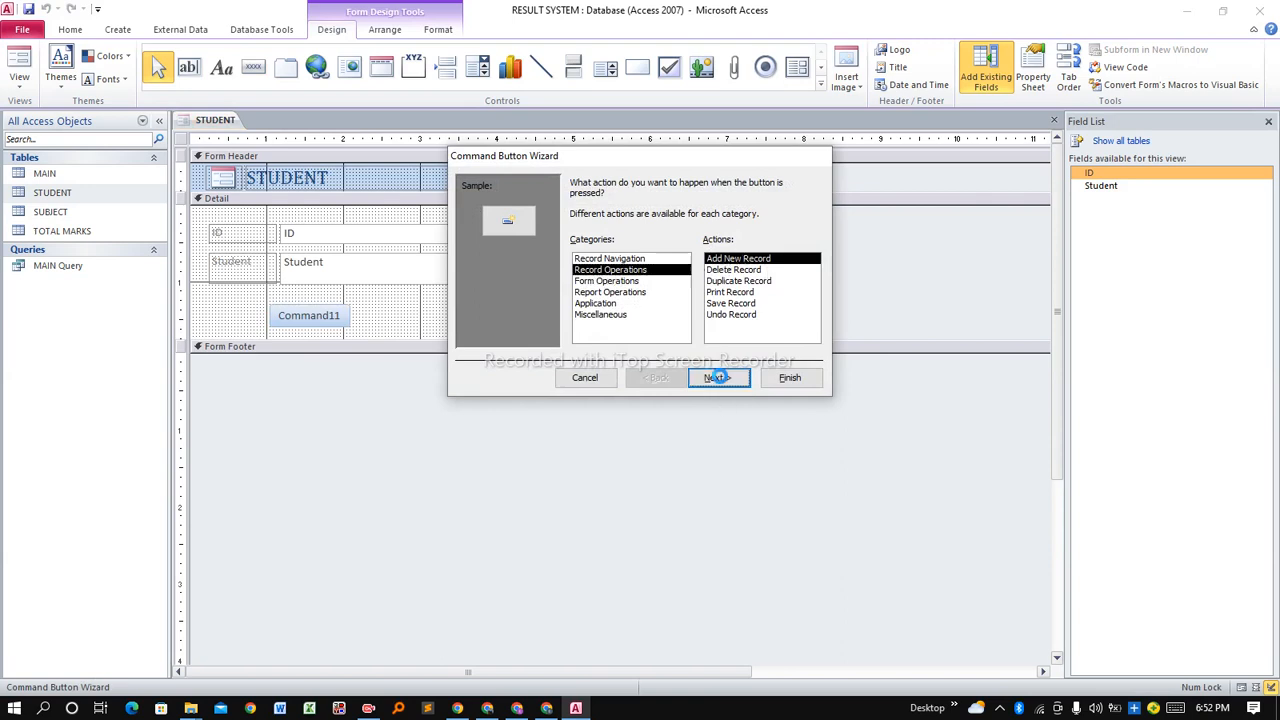
left_click(593, 249)
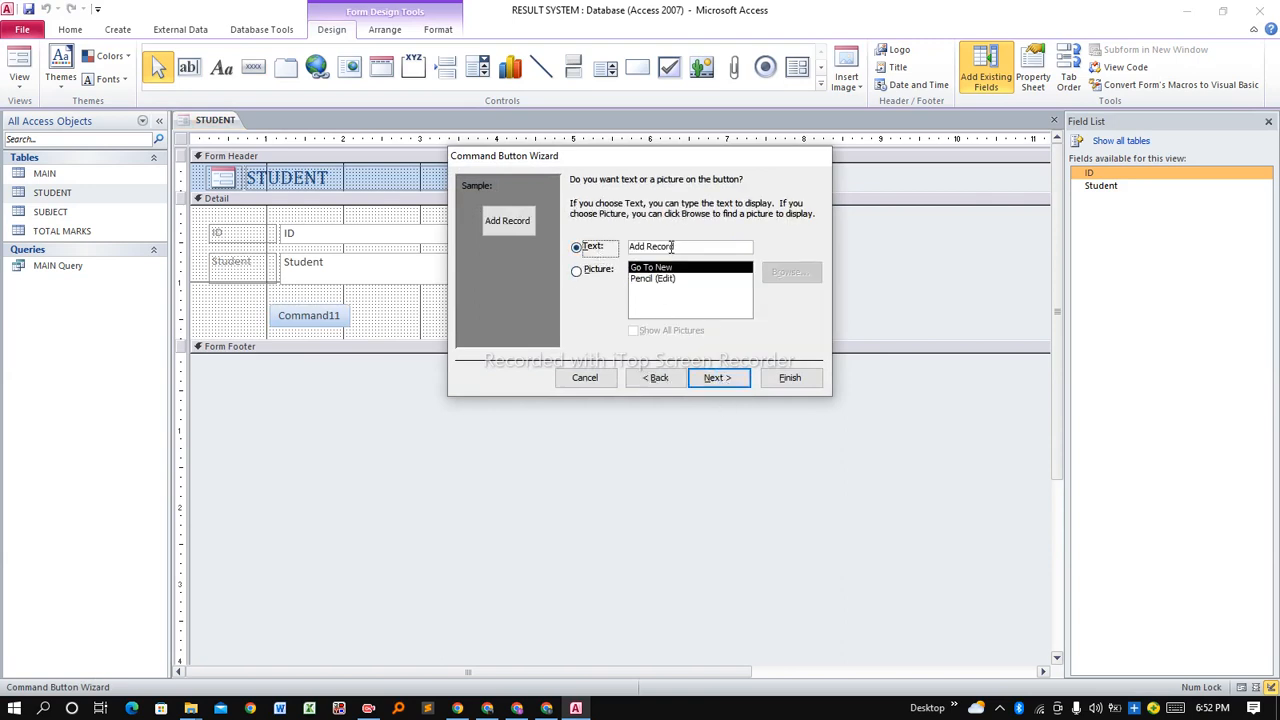
left_click_drag(680, 247, 631, 255)
type("Save")
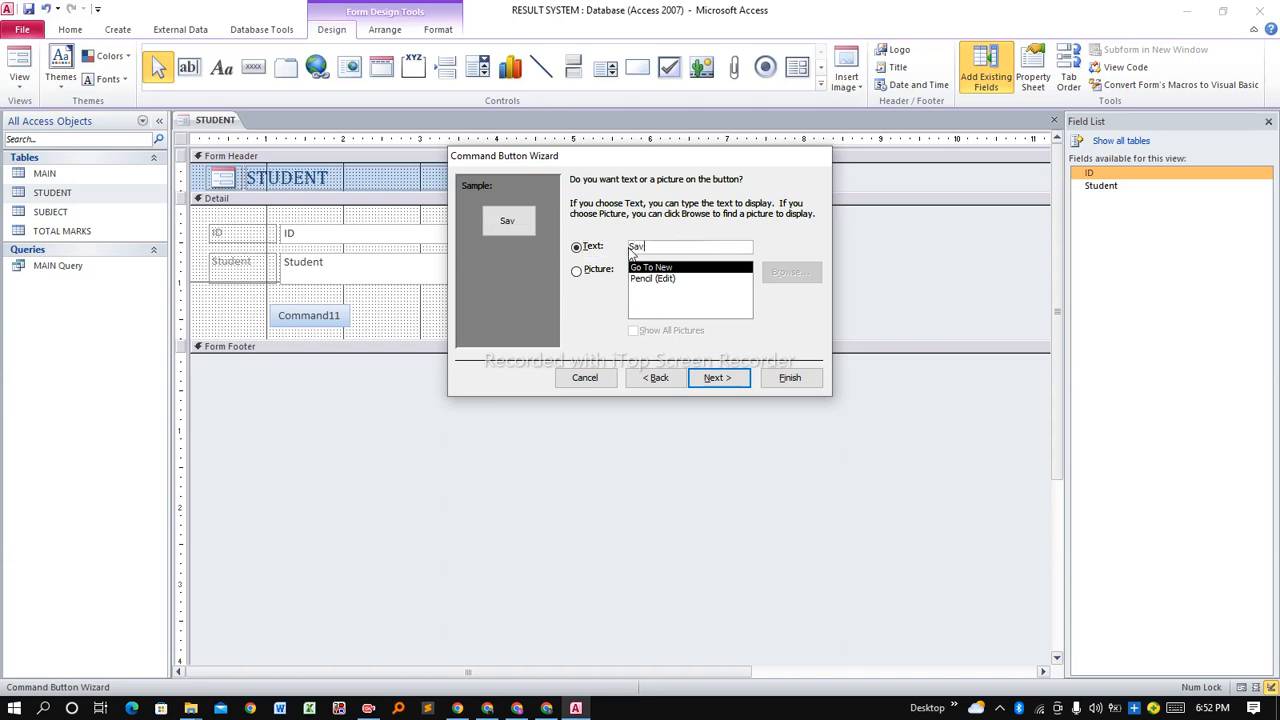
left_click(720, 380)
left_click(792, 380)
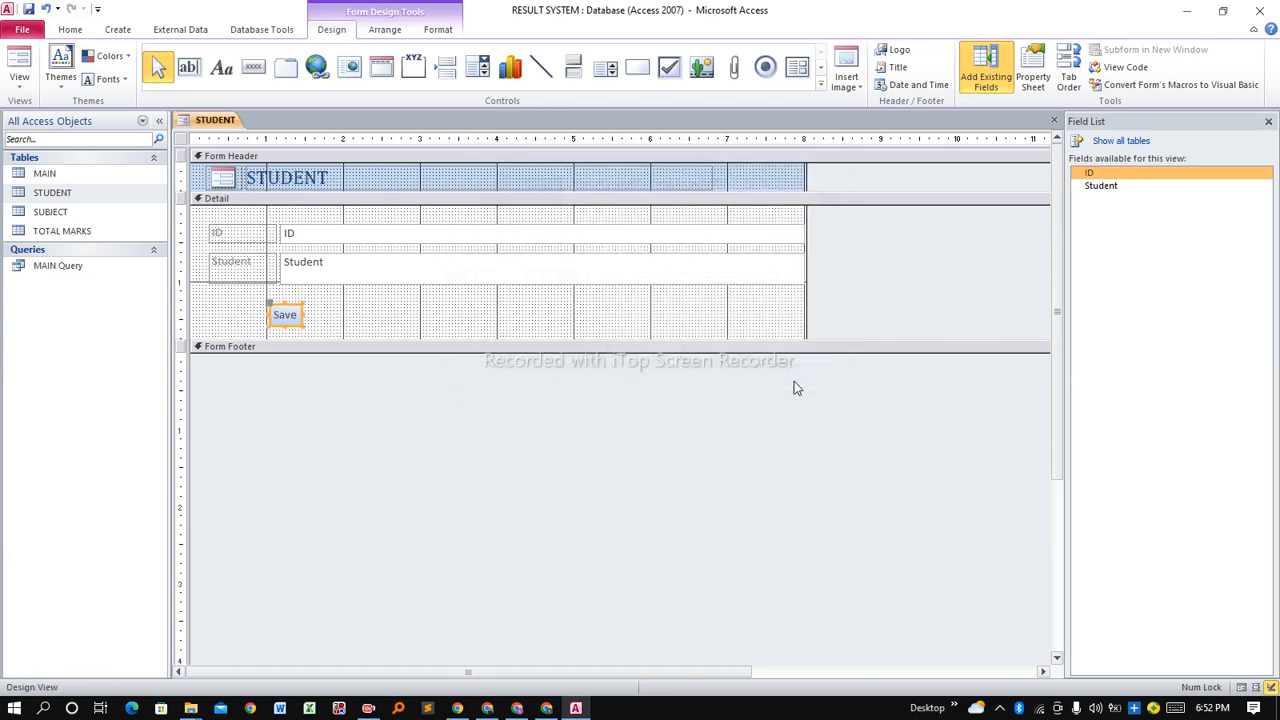
left_click(317, 316)
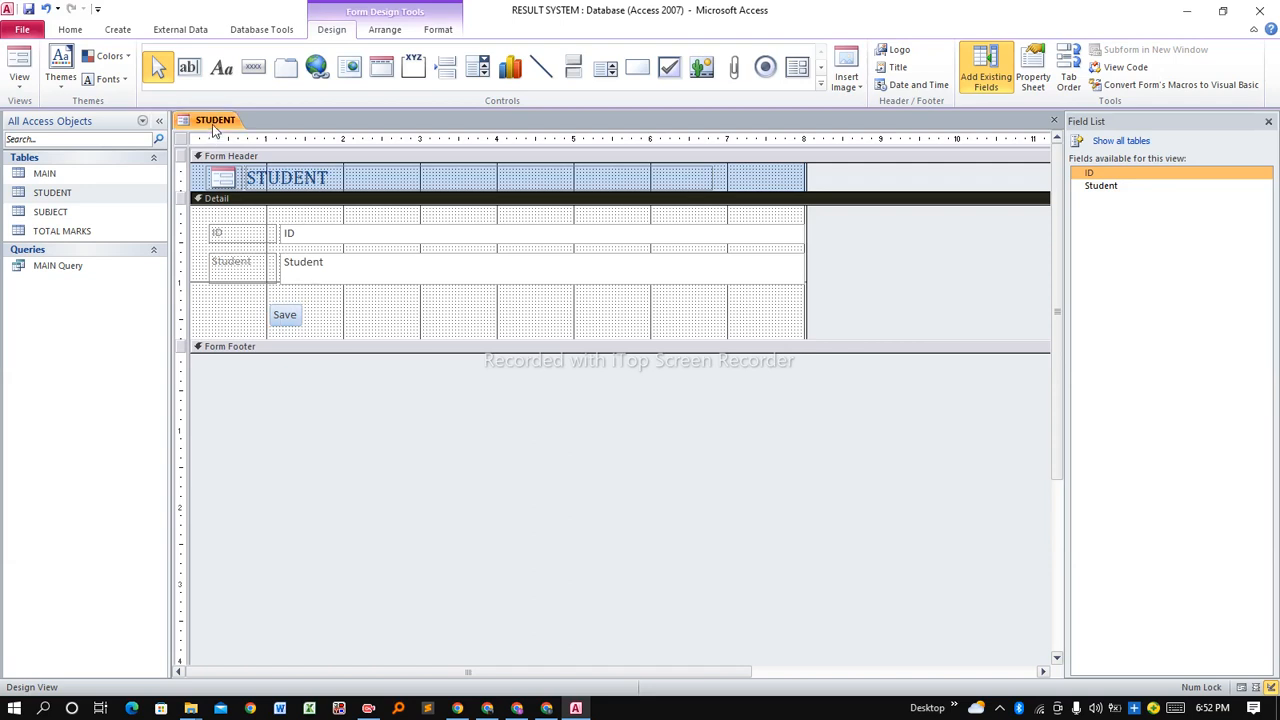
Save the form as 'STUDENT Form' and close its design.
right_click(213, 130)
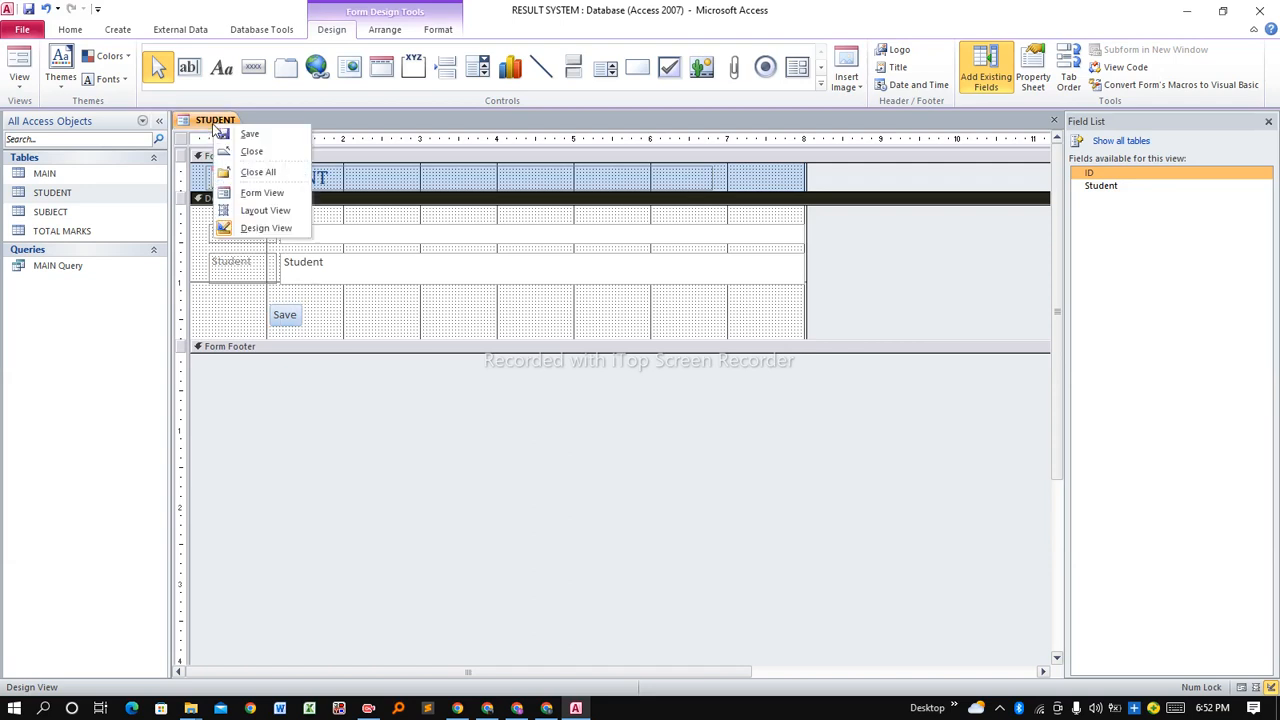
left_click(276, 141)
left_click(648, 245)
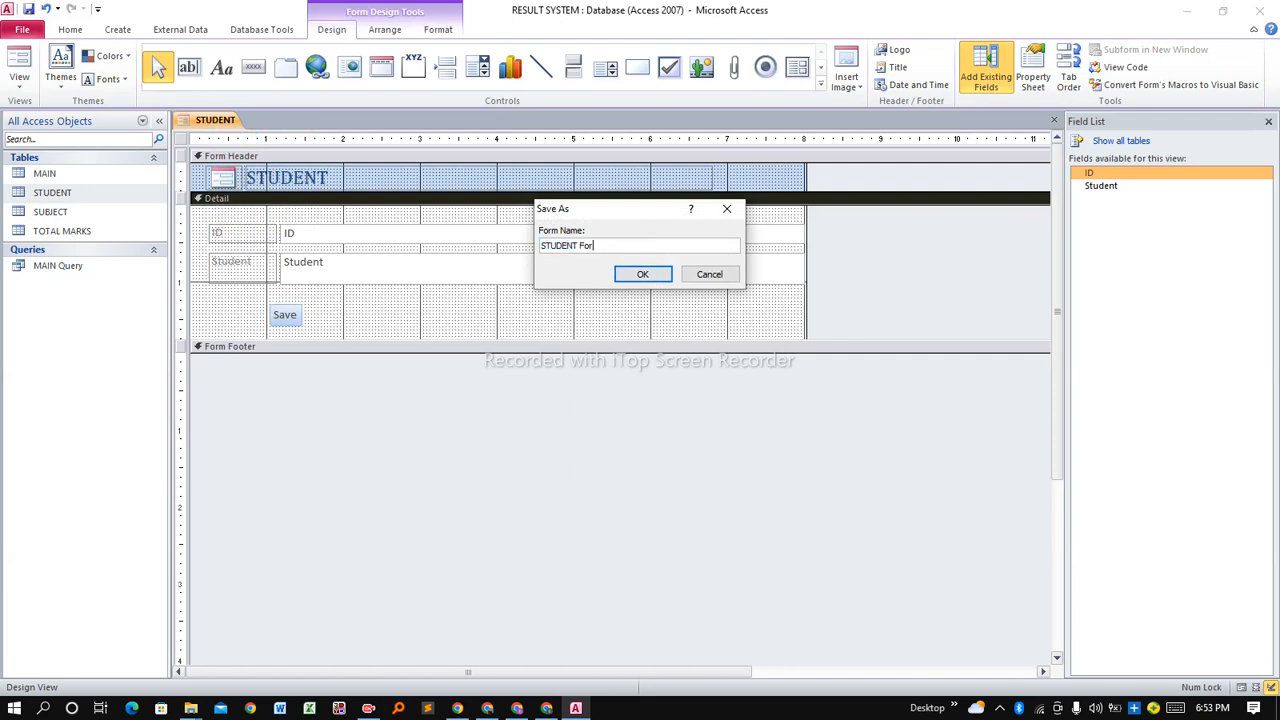
left_click(665, 273)
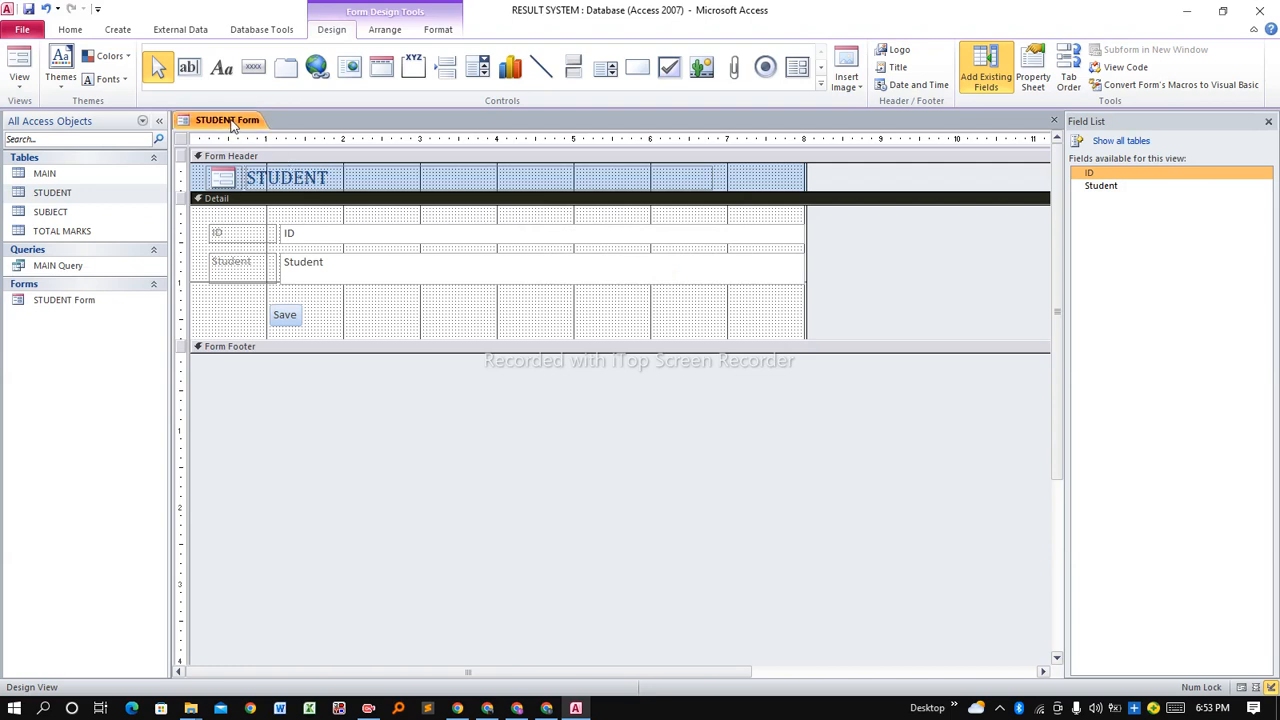
right_click(230, 122)
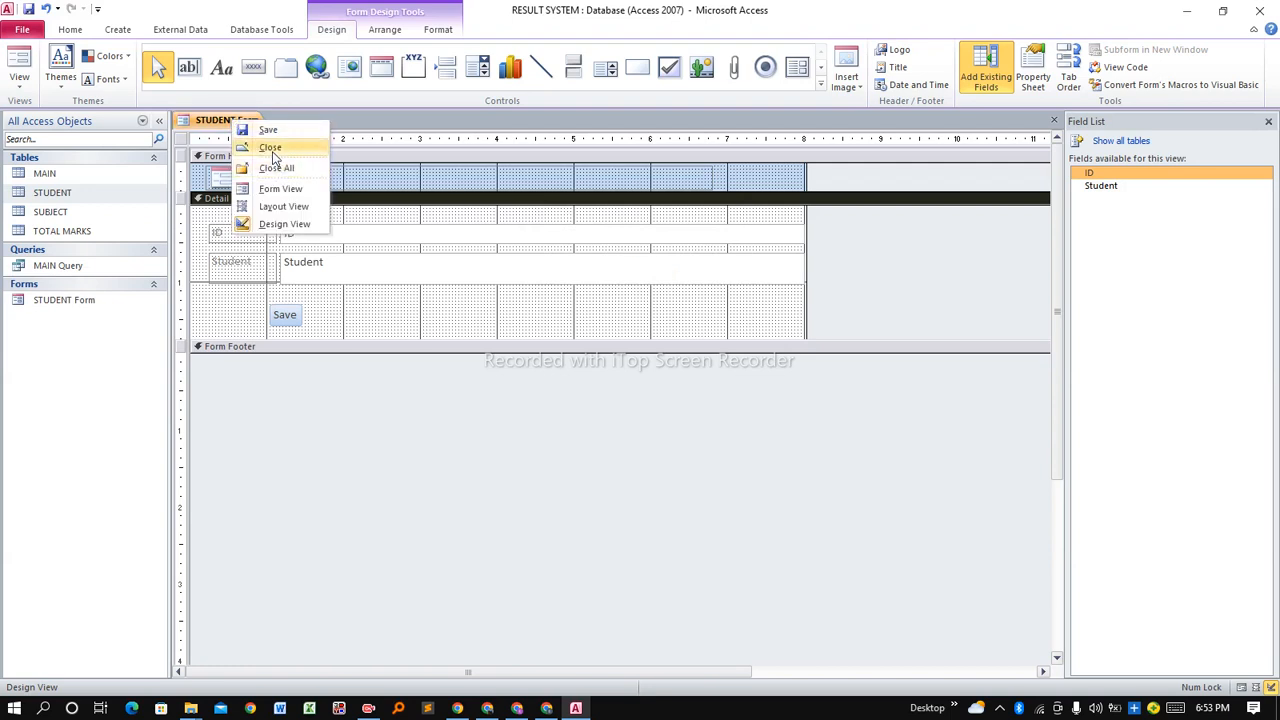
left_click(270, 148)
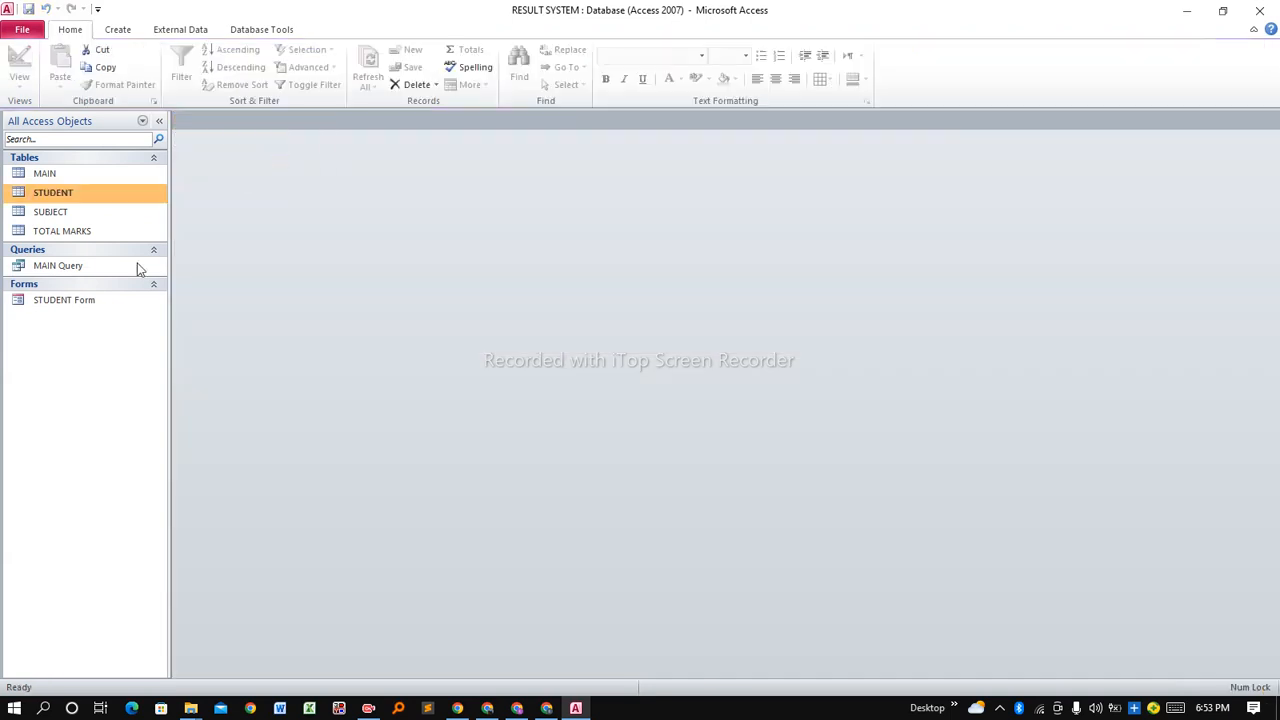
Generate a form from the SUBJECT table, delete its student datasheet, and open Design View.
left_click(52, 212)
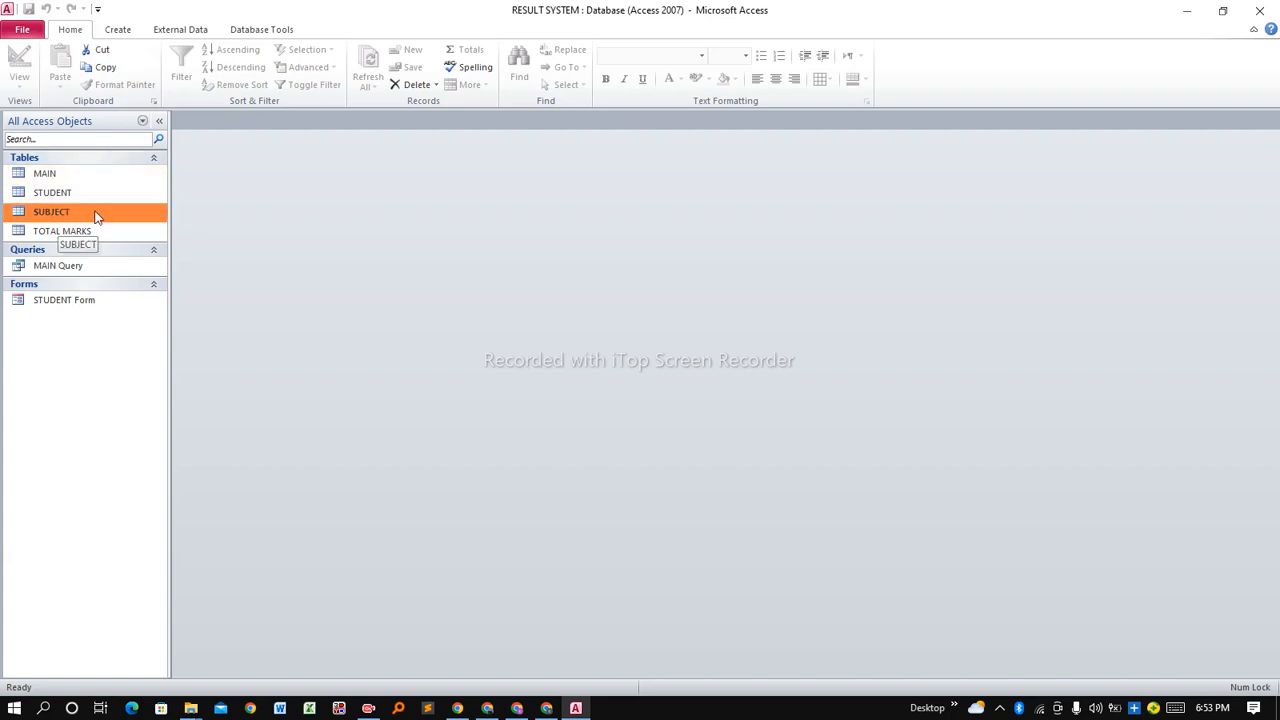
left_click(118, 31)
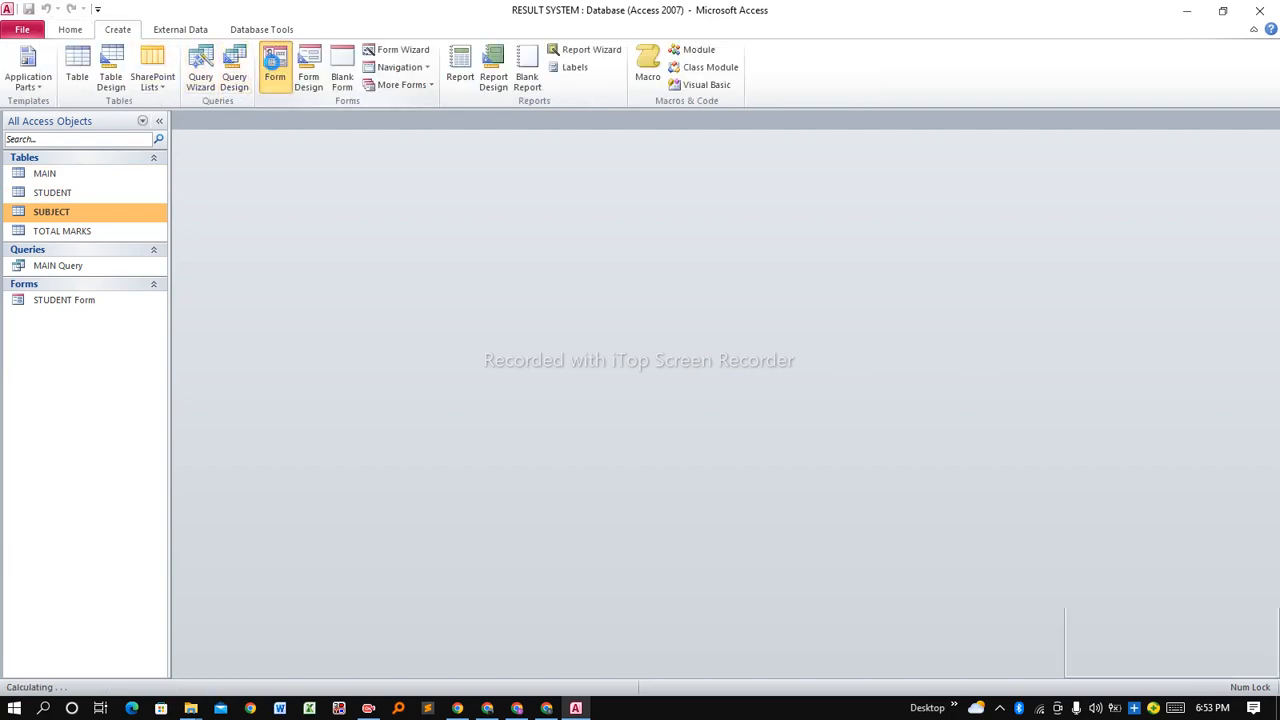
left_click(274, 66)
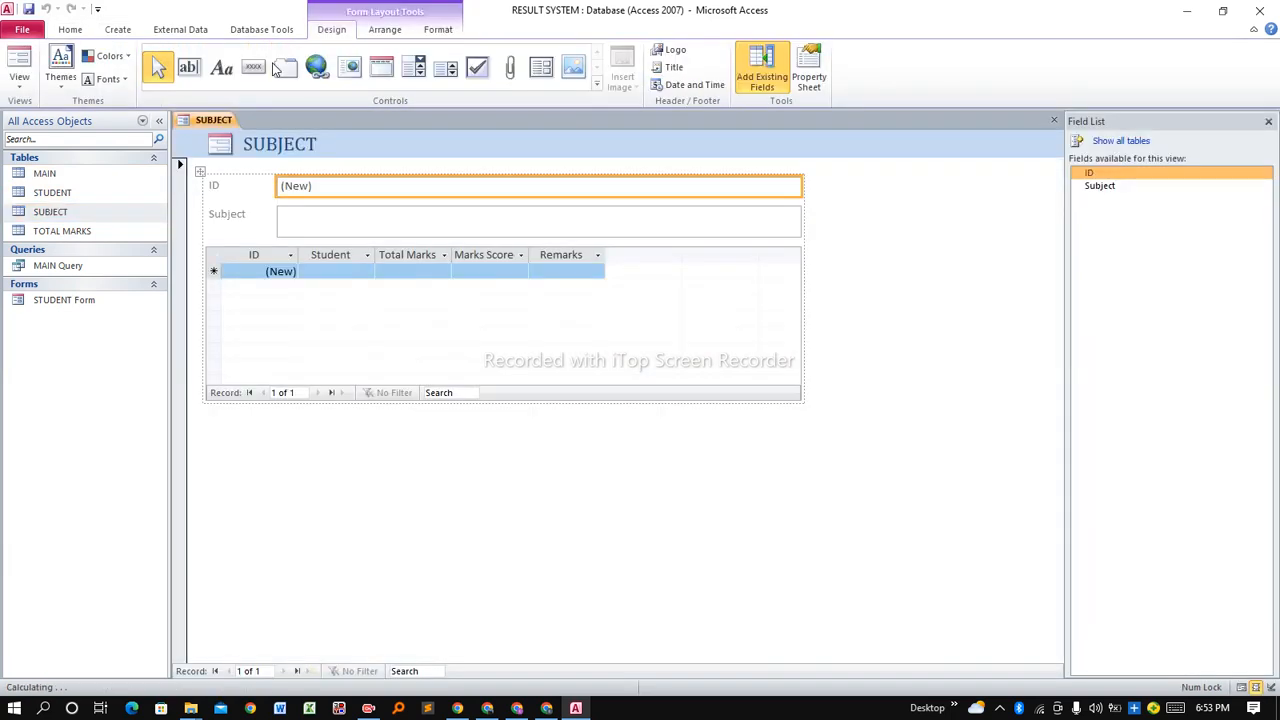
left_click(209, 255)
key("Delete")
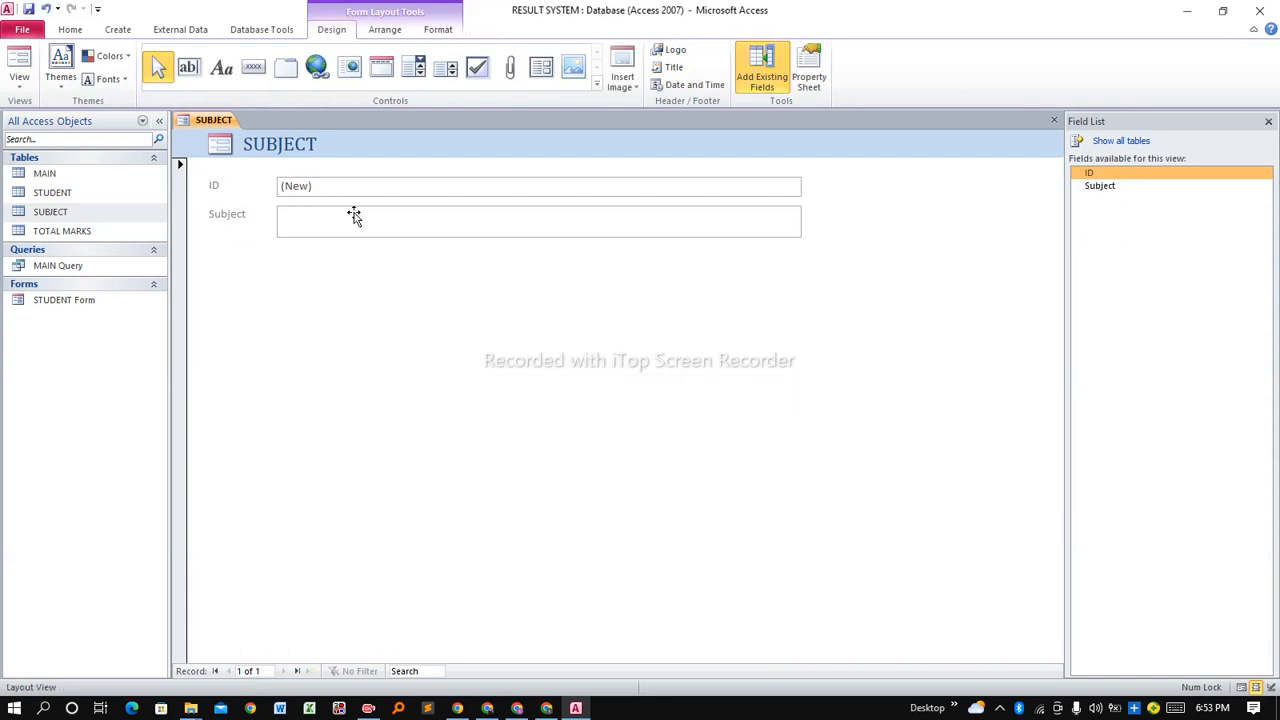
right_click(216, 122)
left_click(269, 227)
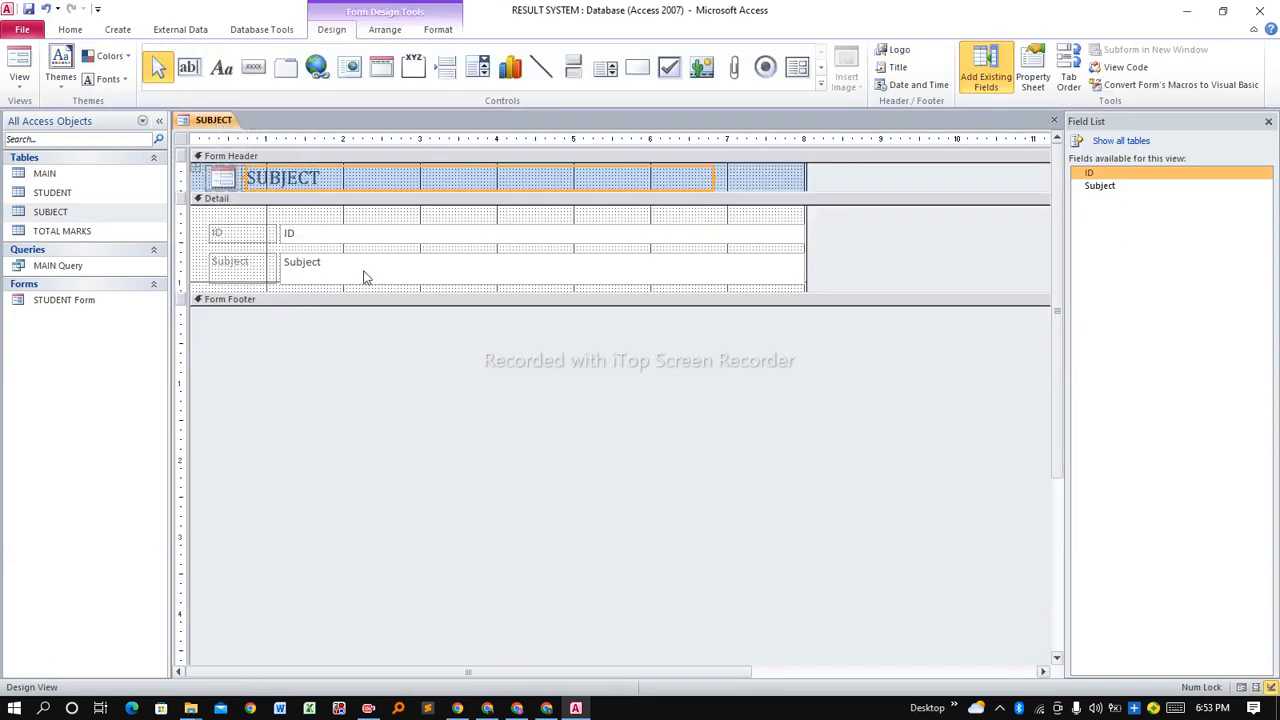
Enlarge the SUBJECT form's Detail section and place a button below the Subject field.
left_click_drag(336, 293, 337, 362)
left_click(255, 68)
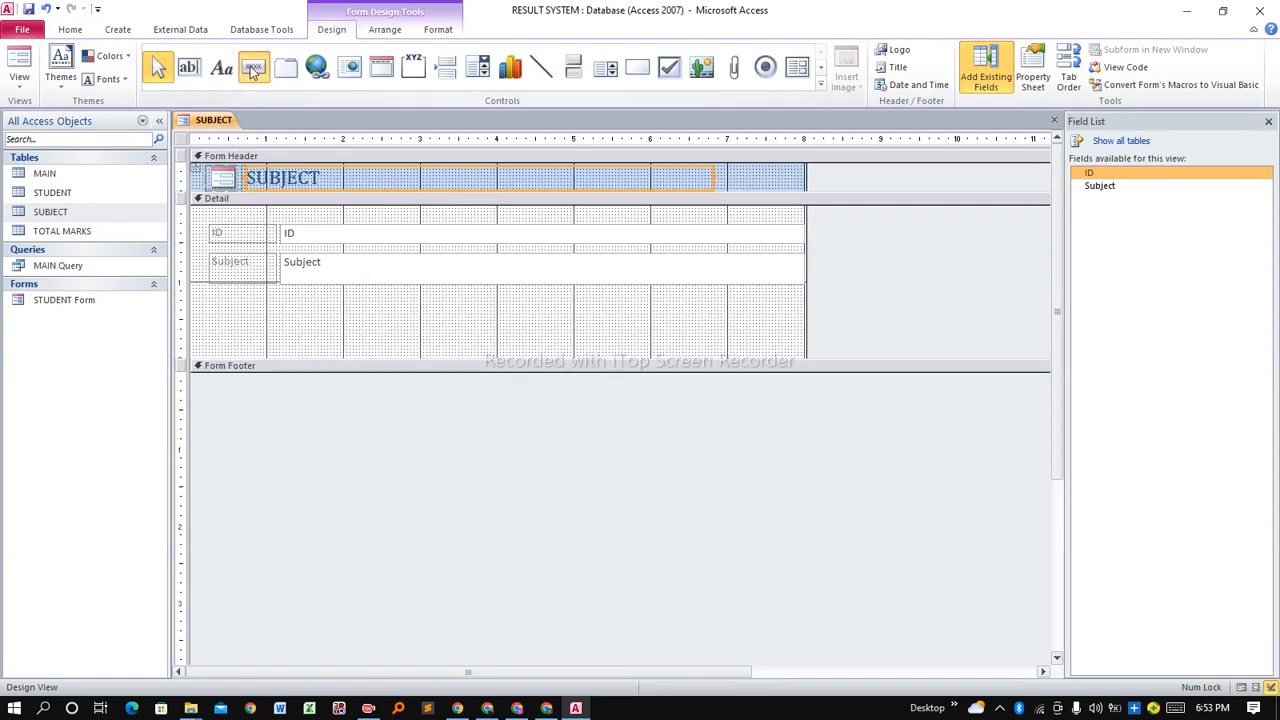
left_click(285, 315)
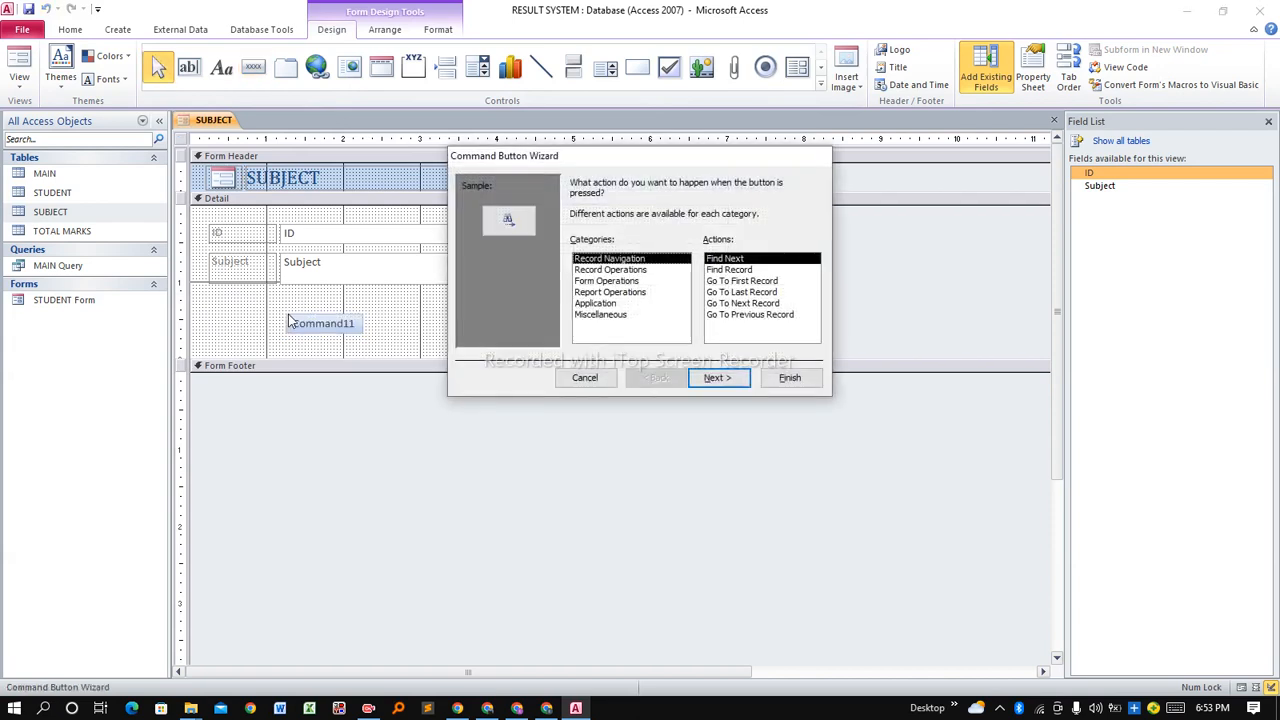
Set the button to Record Operations > Add New Record with the text caption 'Save'.
left_click(617, 270)
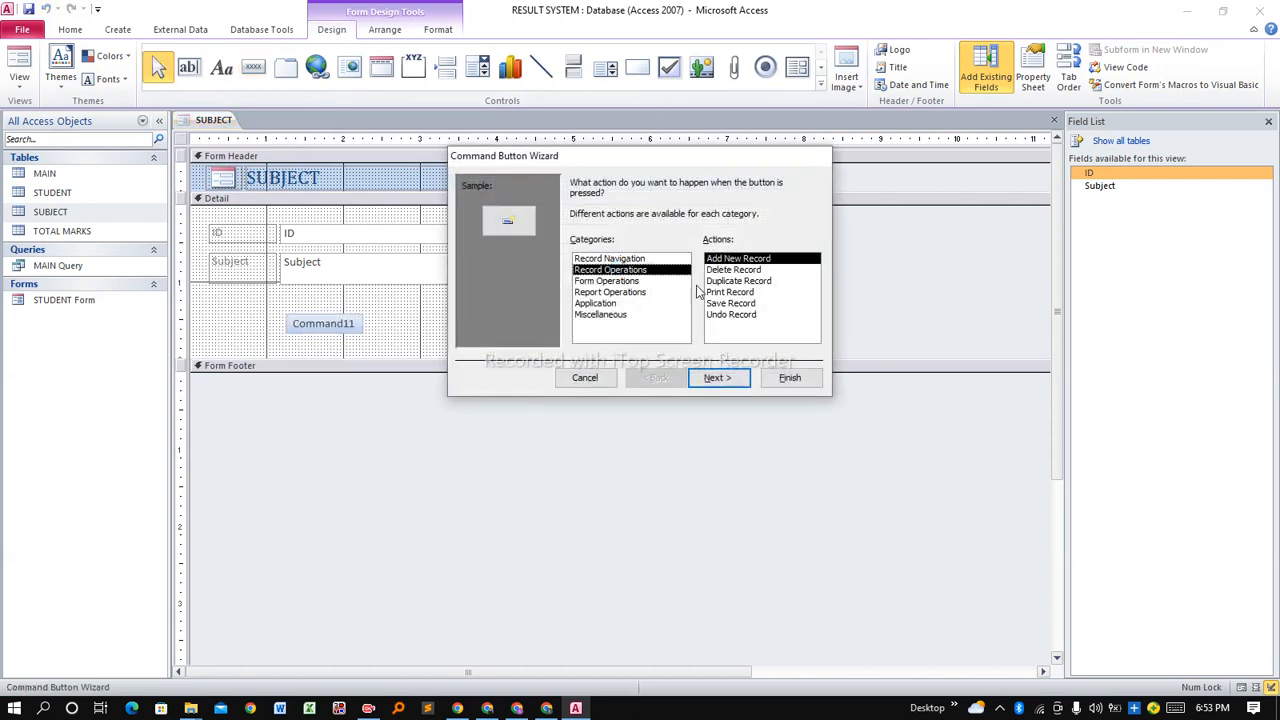
left_click(720, 377)
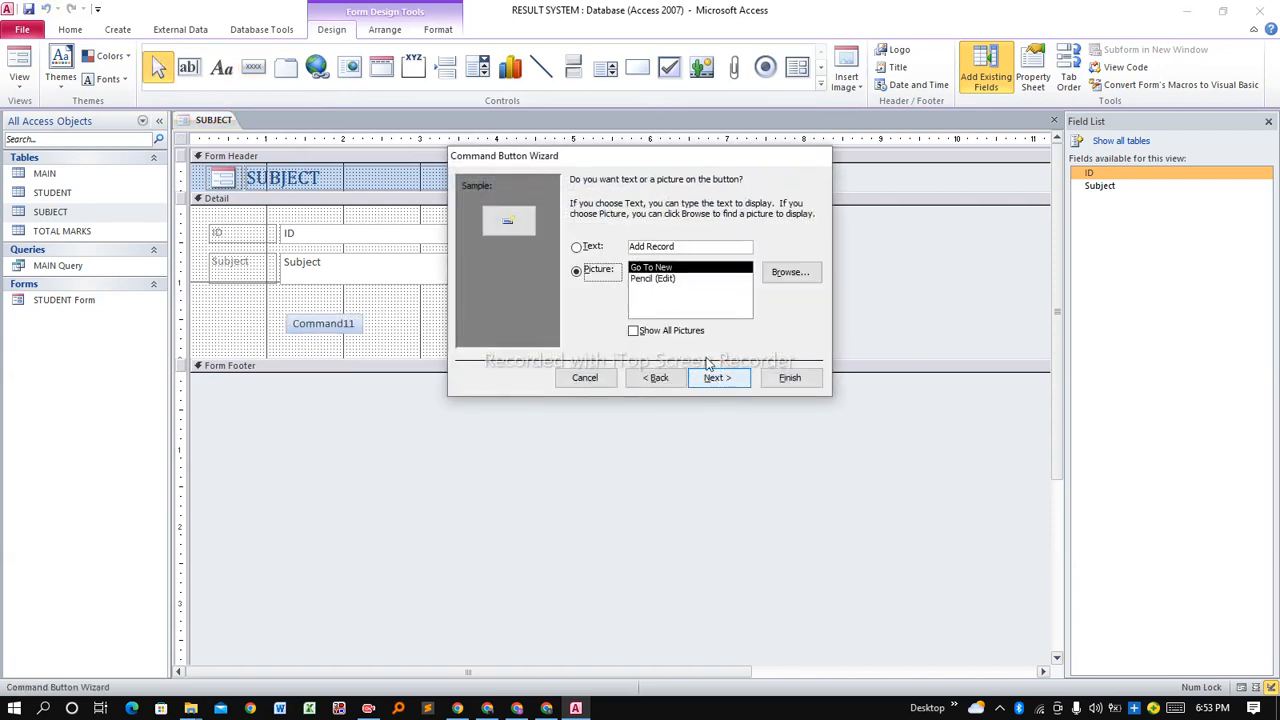
left_click(595, 249)
left_click_drag(684, 246, 628, 247)
type("Save")
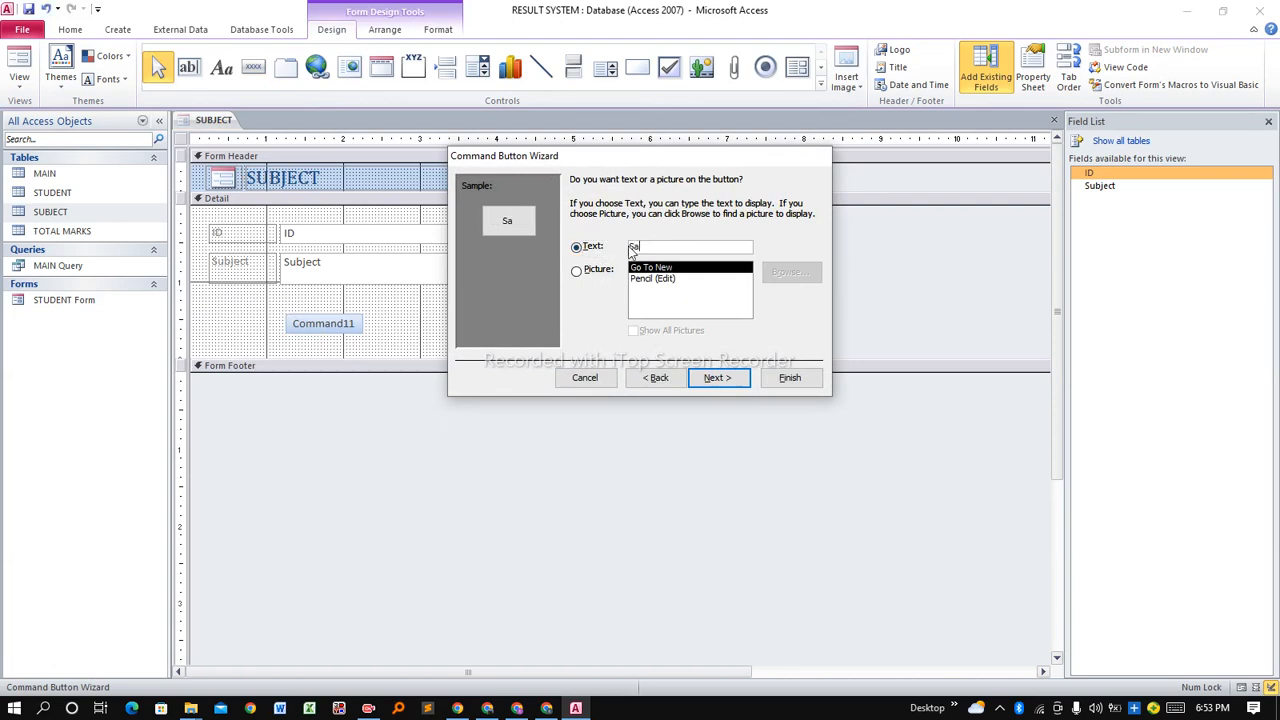
left_click(718, 378)
left_click(789, 378)
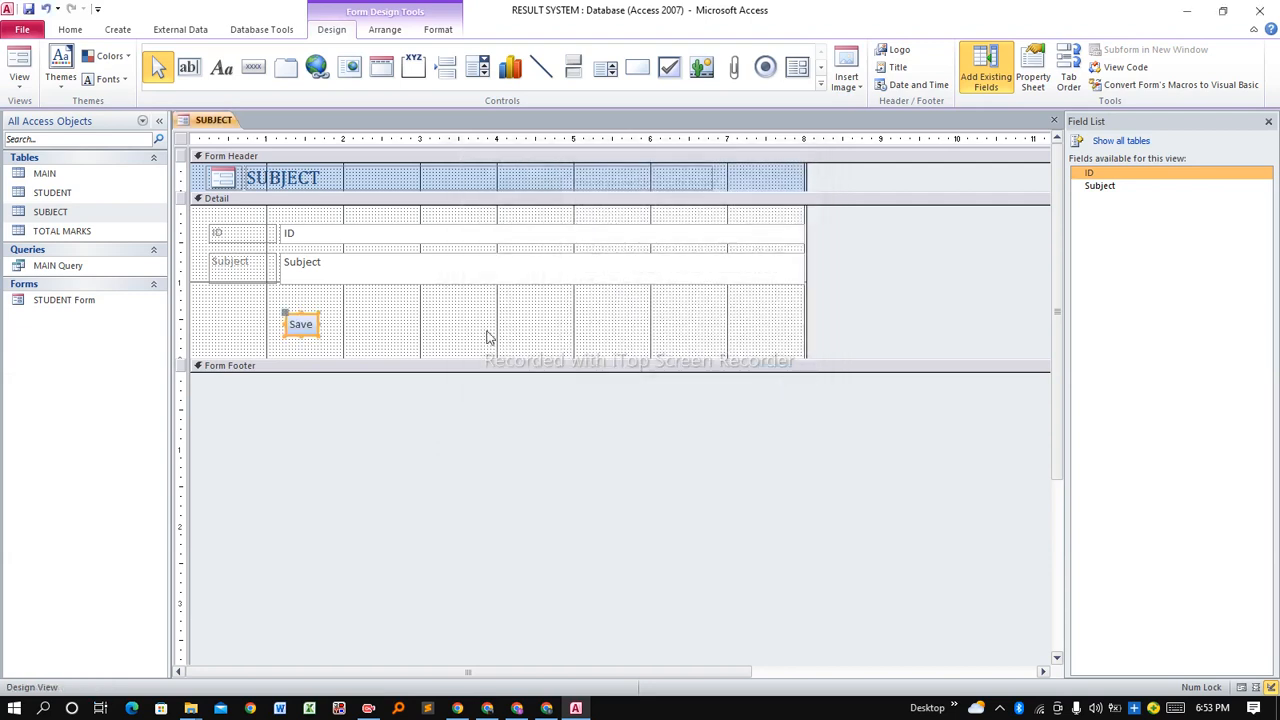
left_click(348, 331)
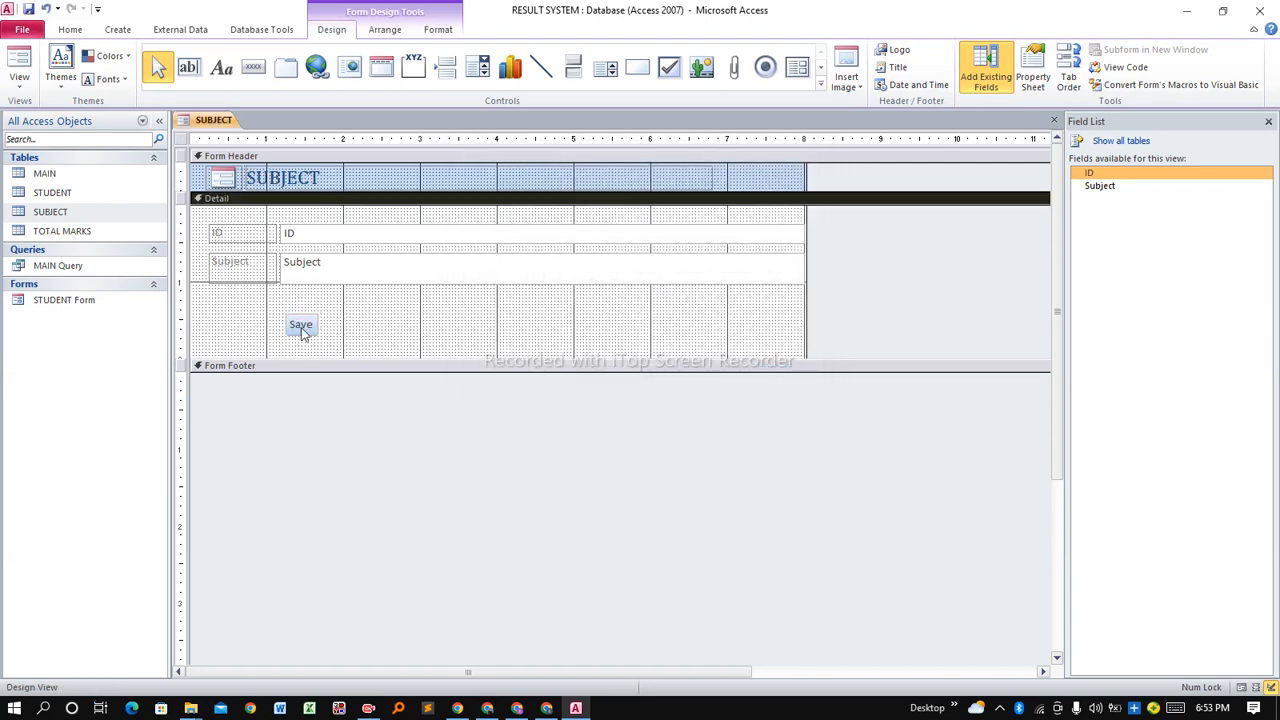
Save the form as 'SUBJECT Form' and close it.
right_click(220, 125)
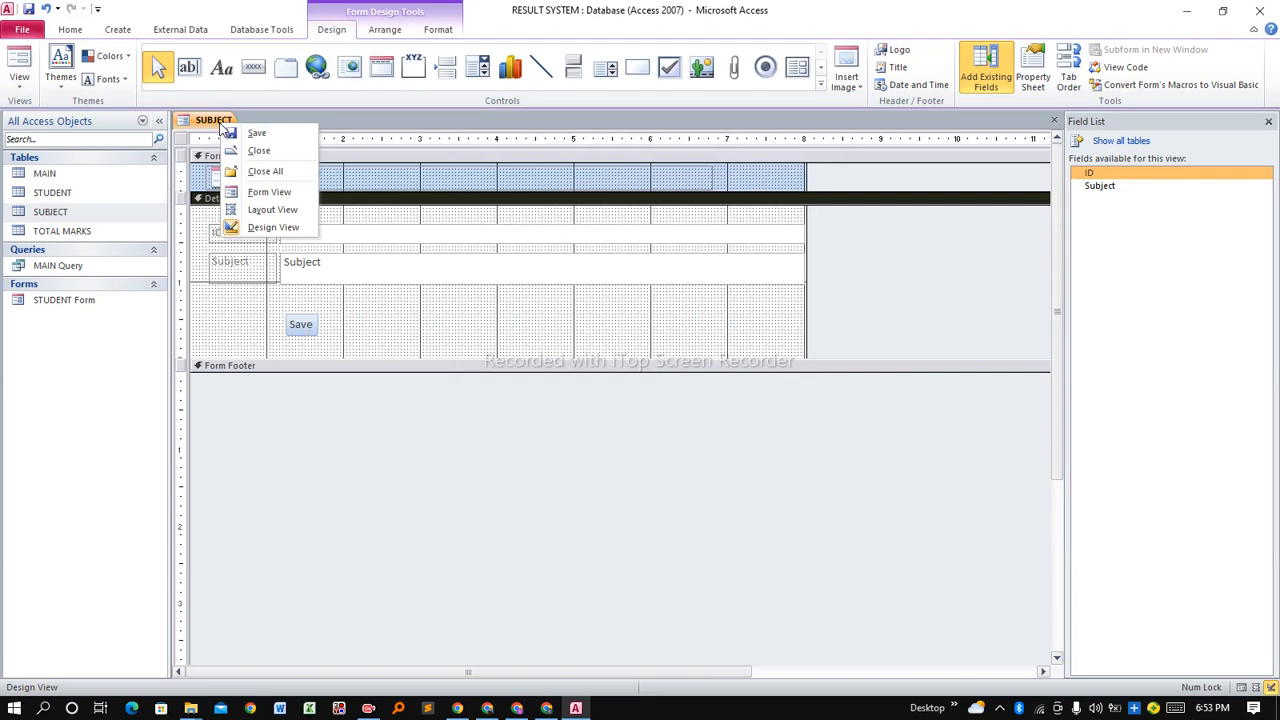
left_click(274, 135)
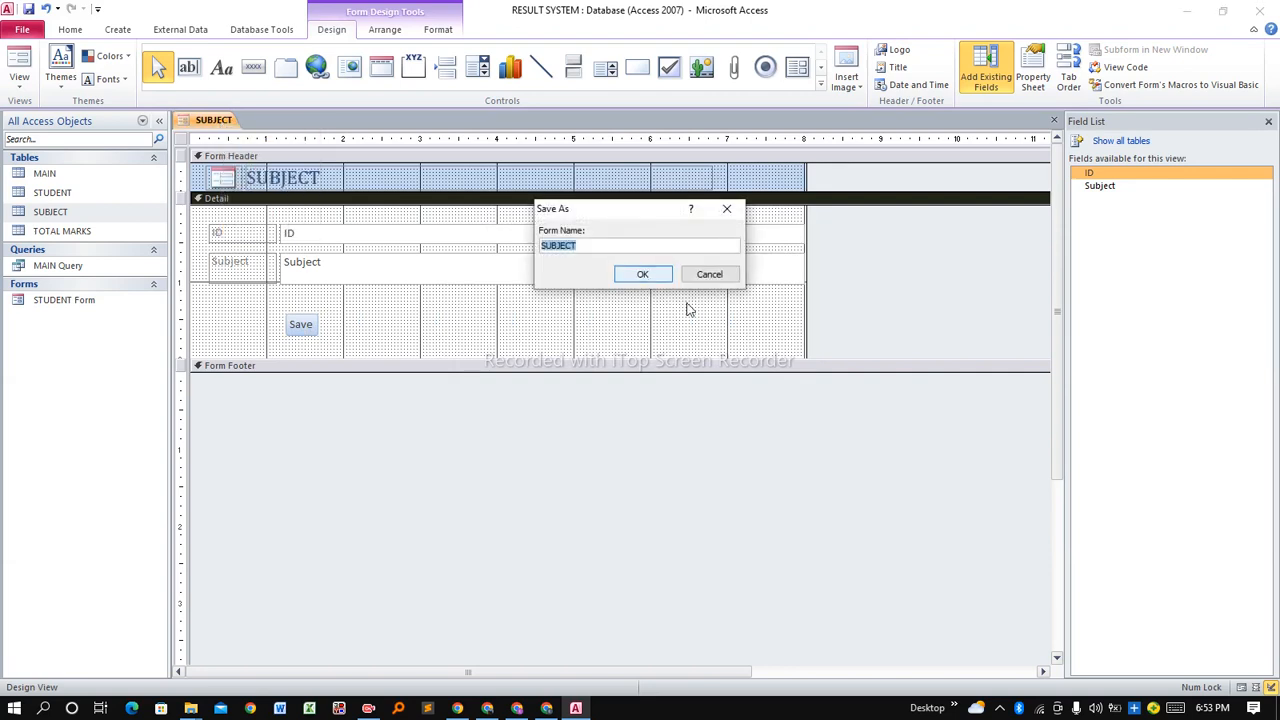
left_click(668, 247)
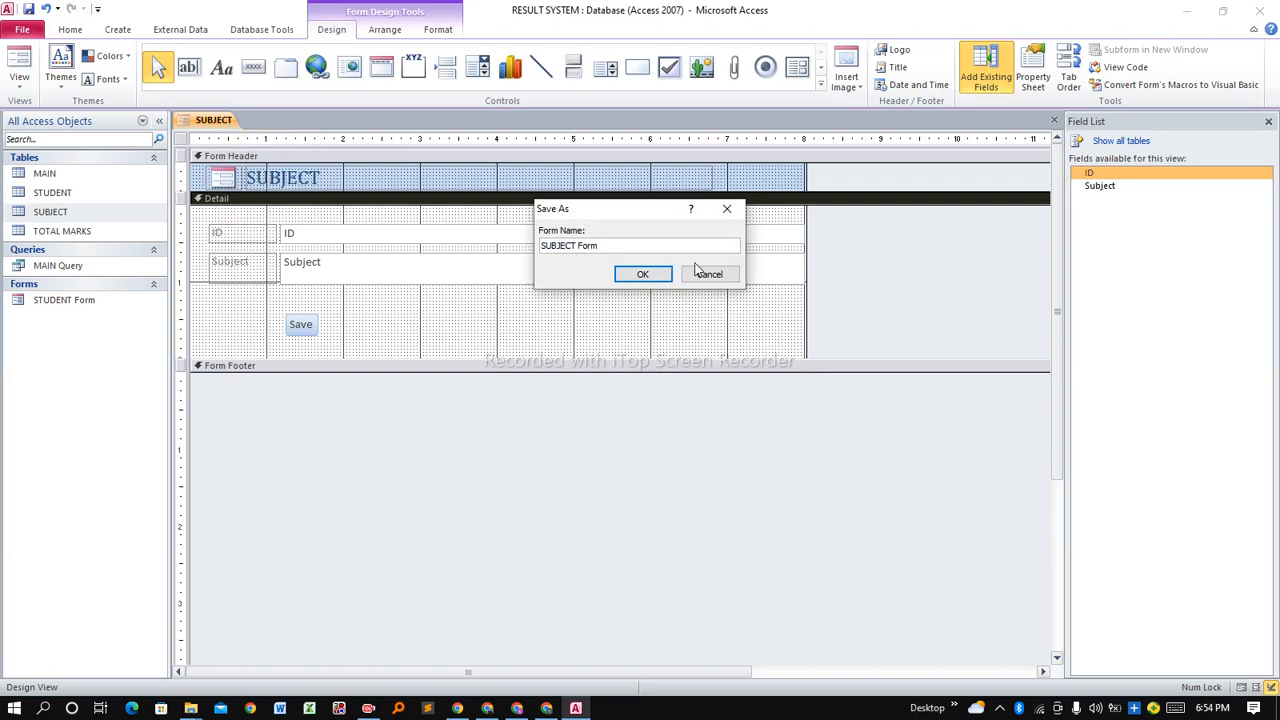
left_click(640, 274)
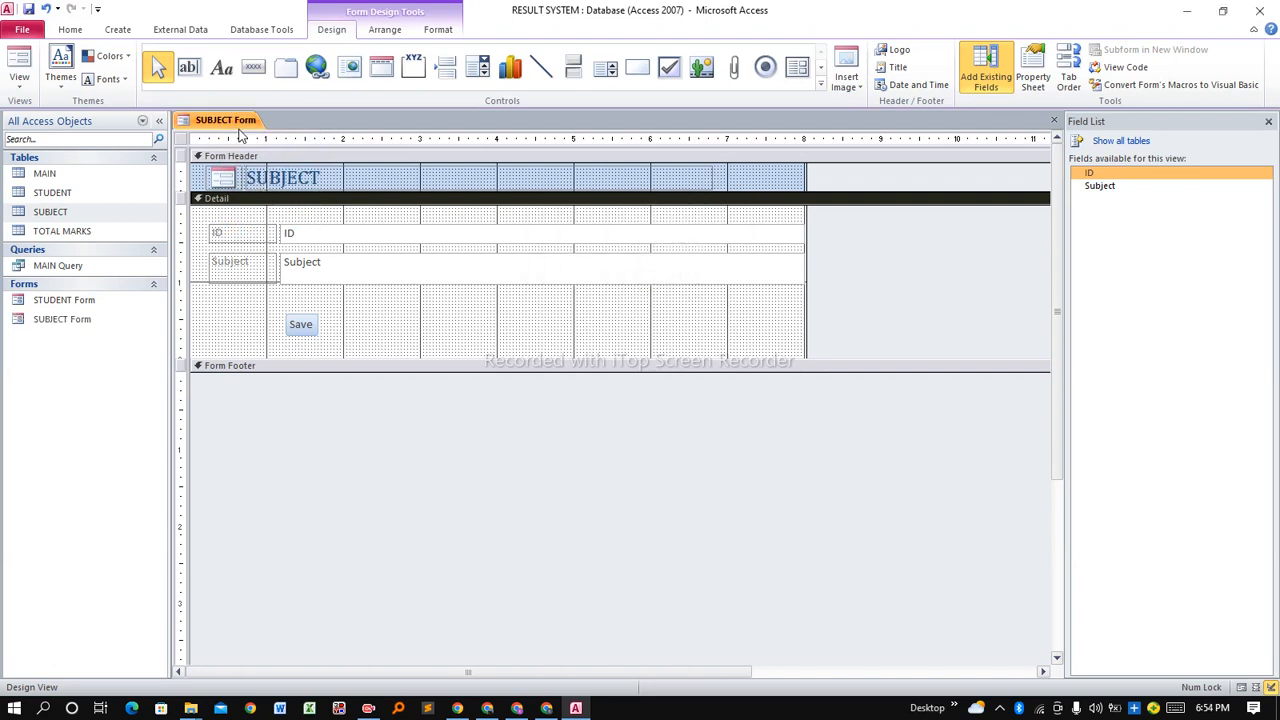
right_click(240, 136)
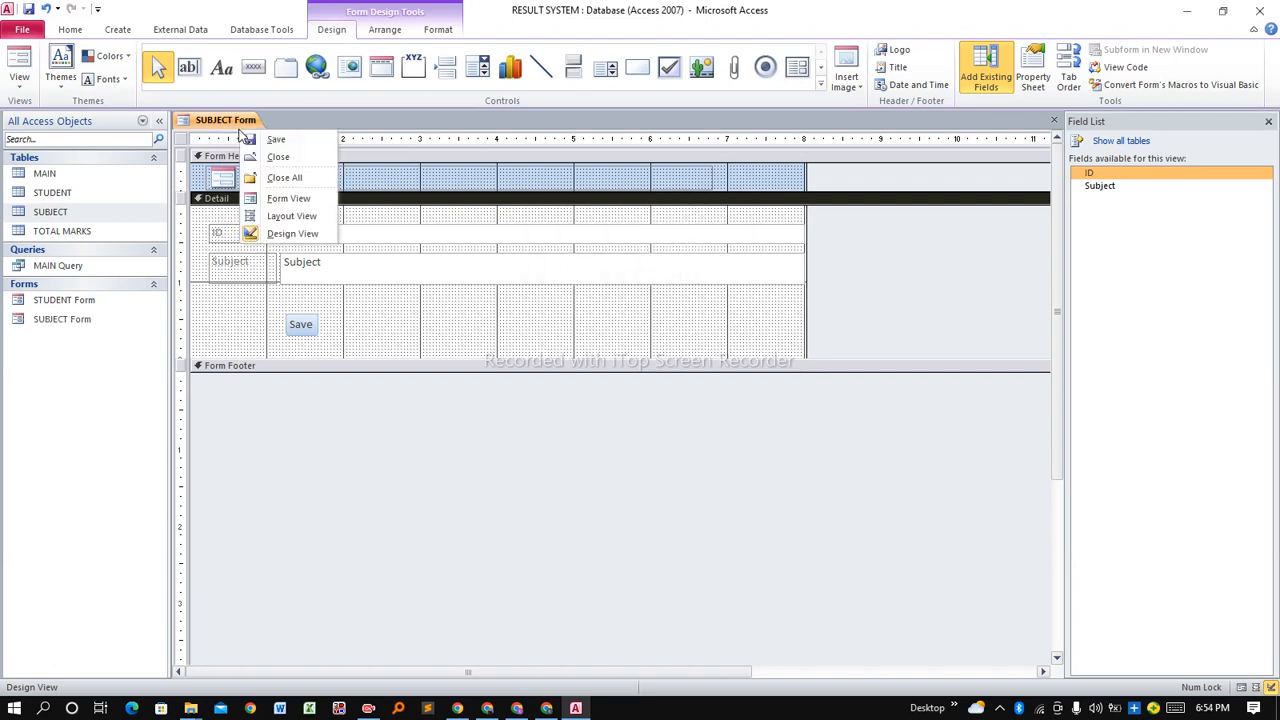
left_click(283, 158)
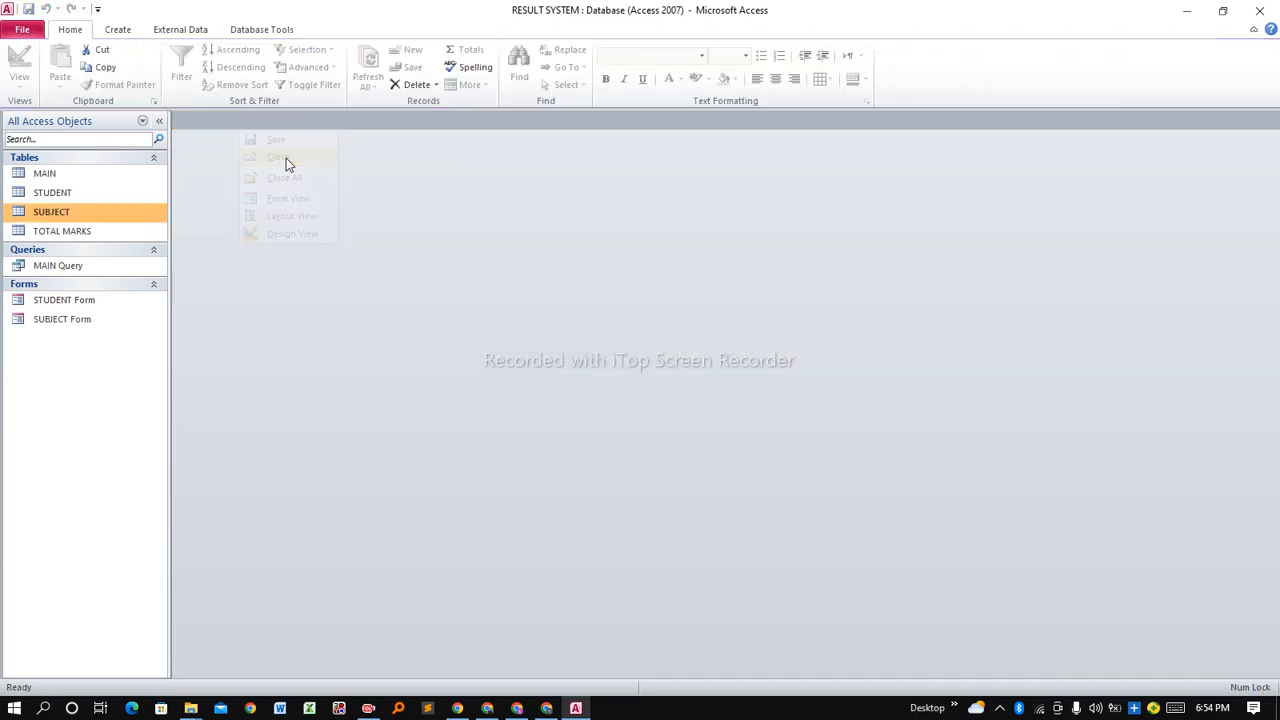
Create a quick form from the TOTAL MARKS table and delete its embedded subform.
left_click(57, 236)
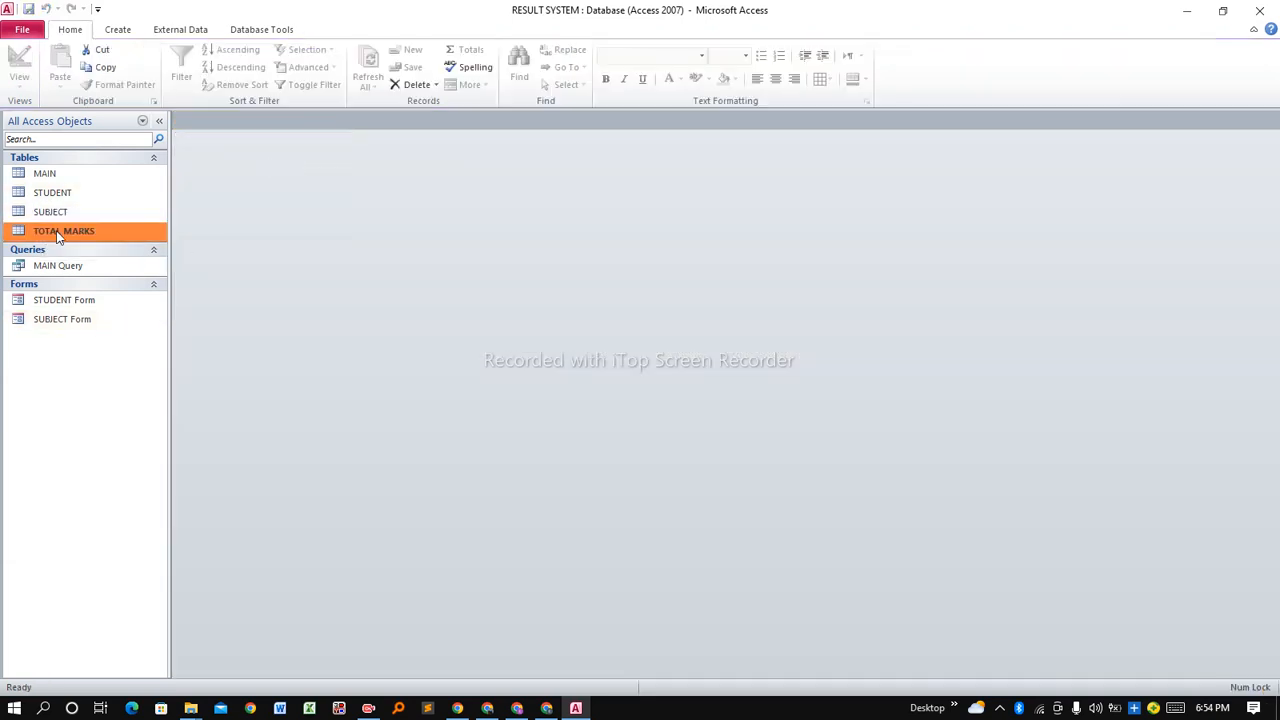
left_click(118, 30)
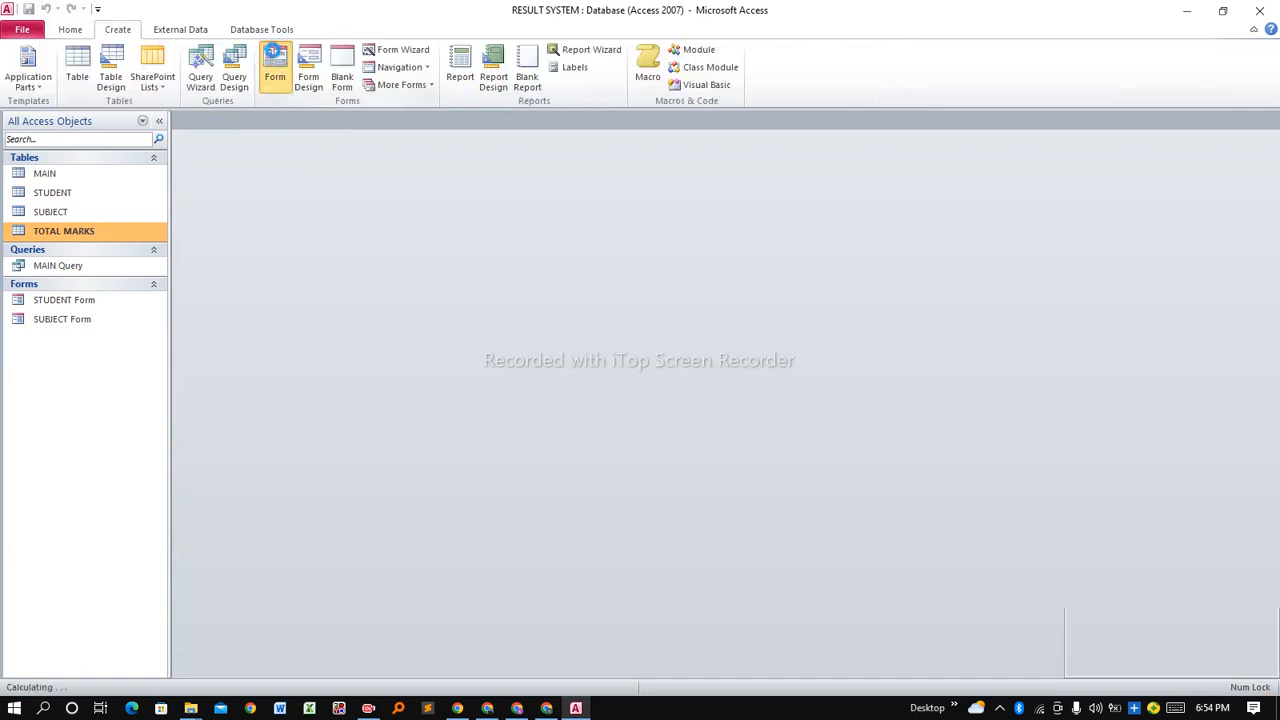
left_click(272, 51)
left_click(200, 244)
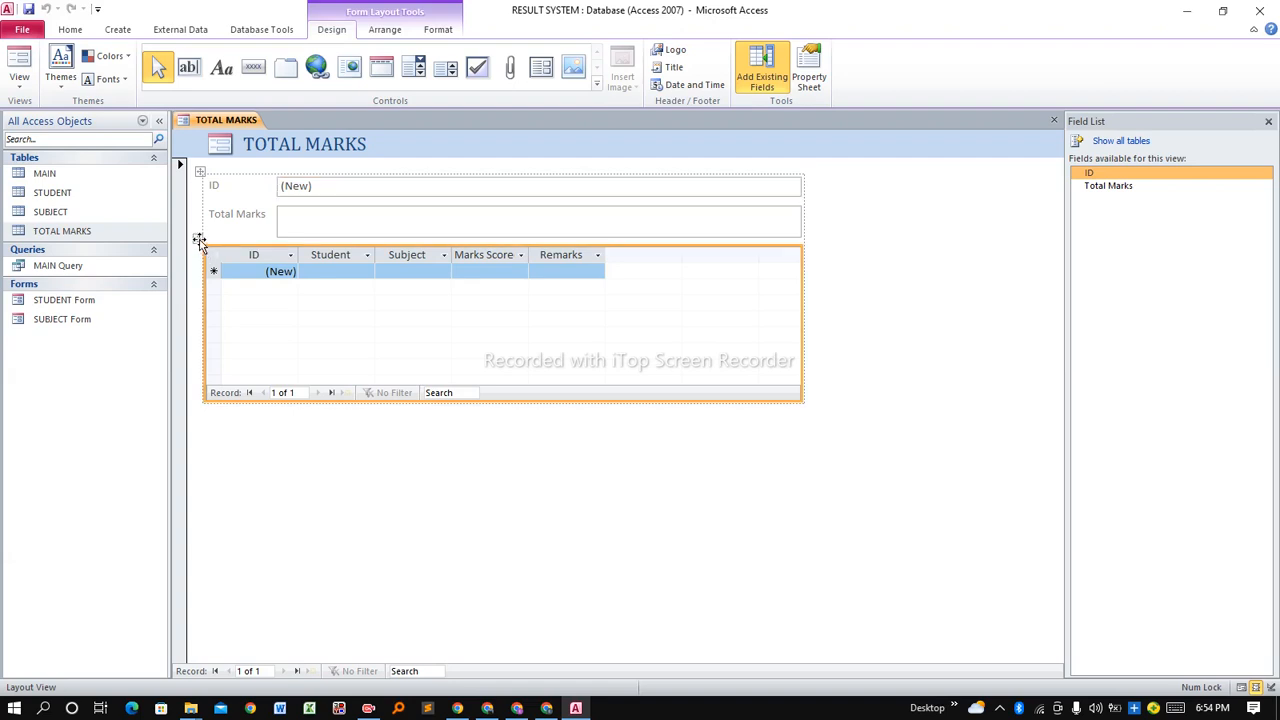
key("Delete")
Switch the TOTAL MARKS form to Design View and make its Detail section taller.
right_click(220, 120)
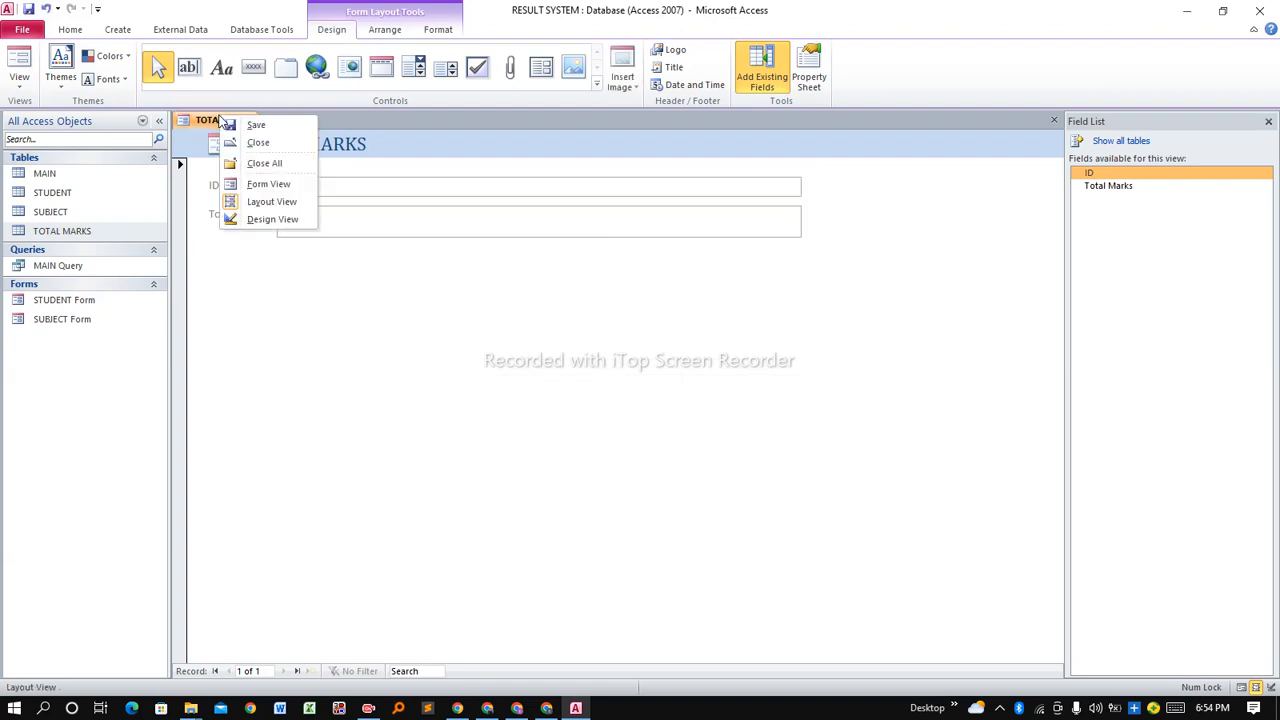
left_click(266, 219)
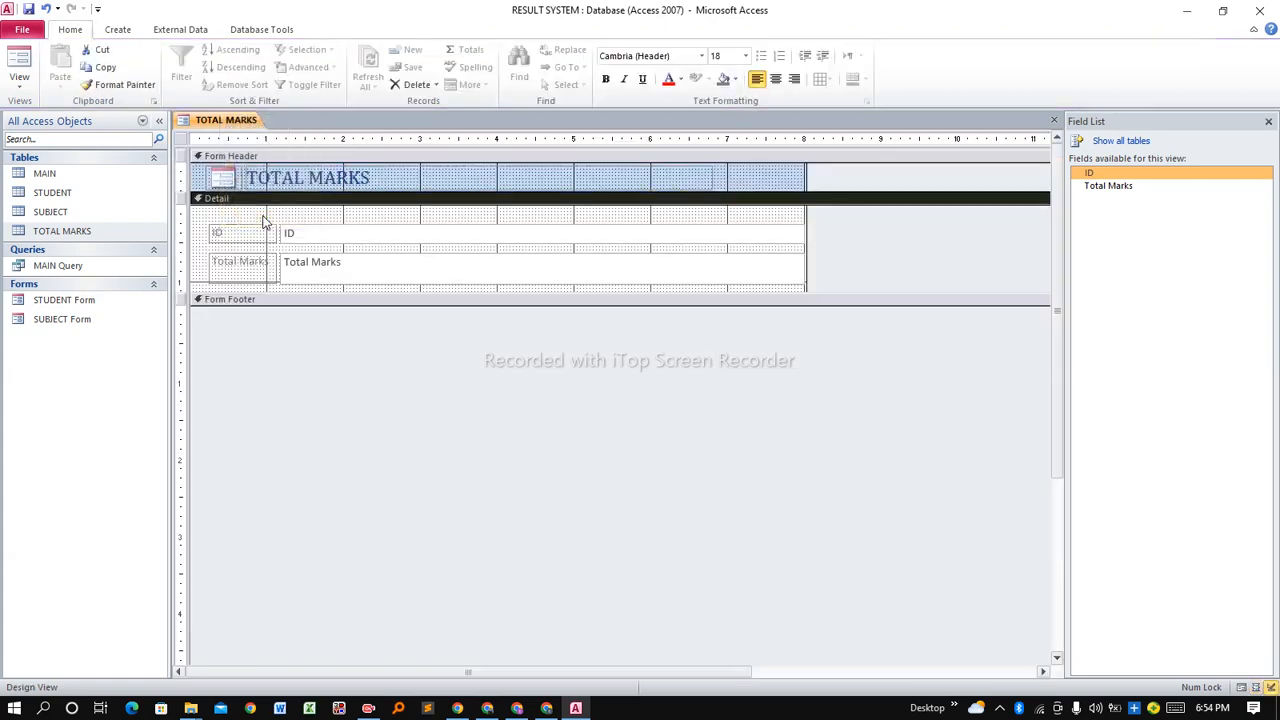
left_click_drag(327, 293, 331, 349)
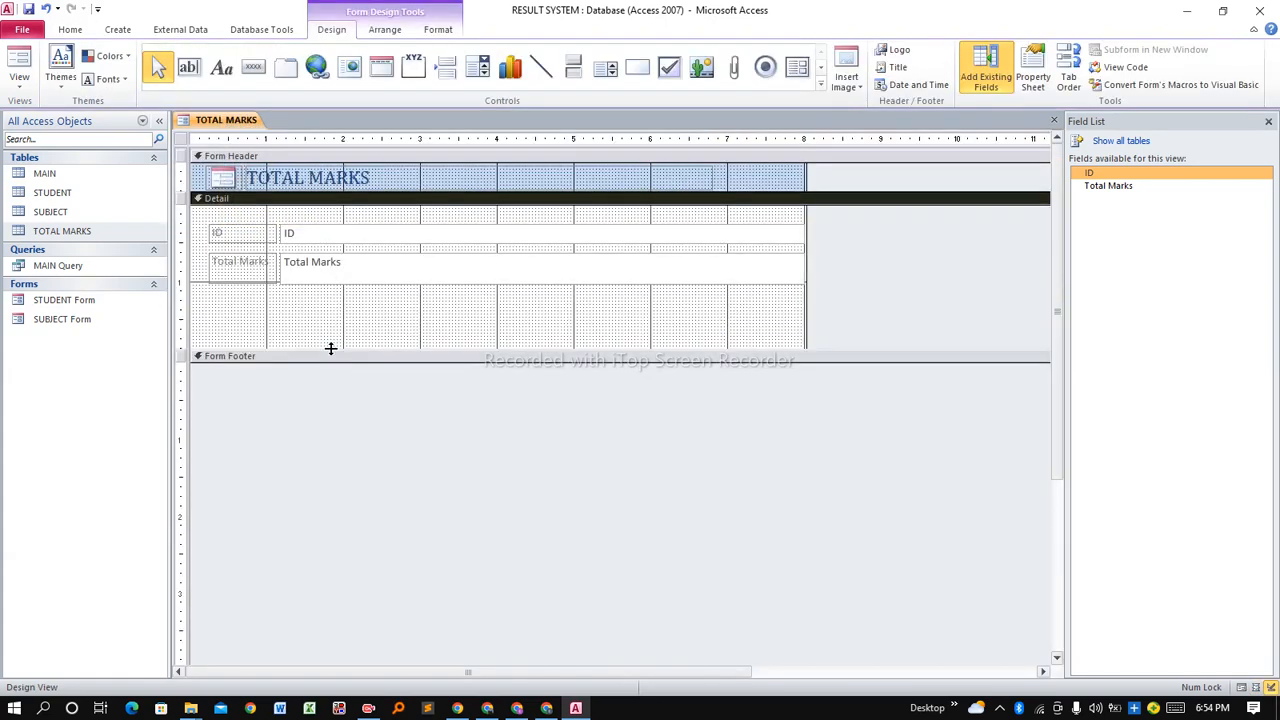
Draw a button below the Total Marks field and choose Record Operations > Add New Record.
left_click(249, 63)
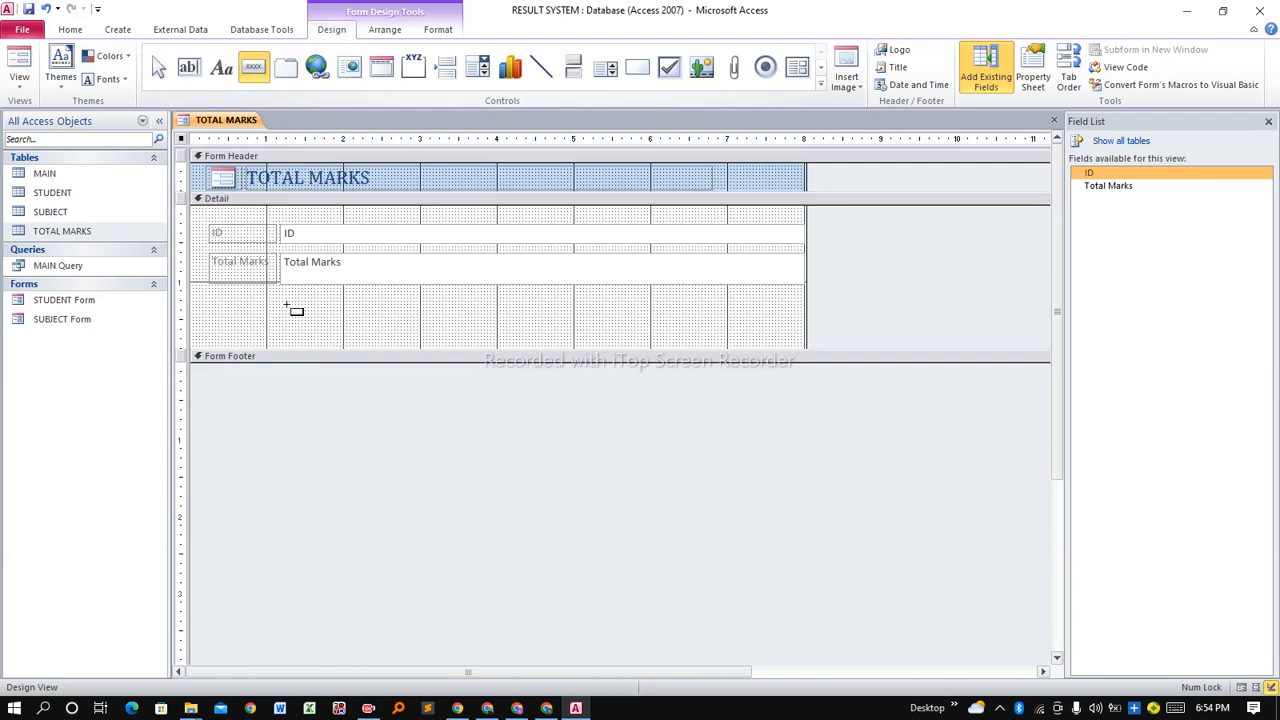
left_click_drag(285, 311, 358, 330)
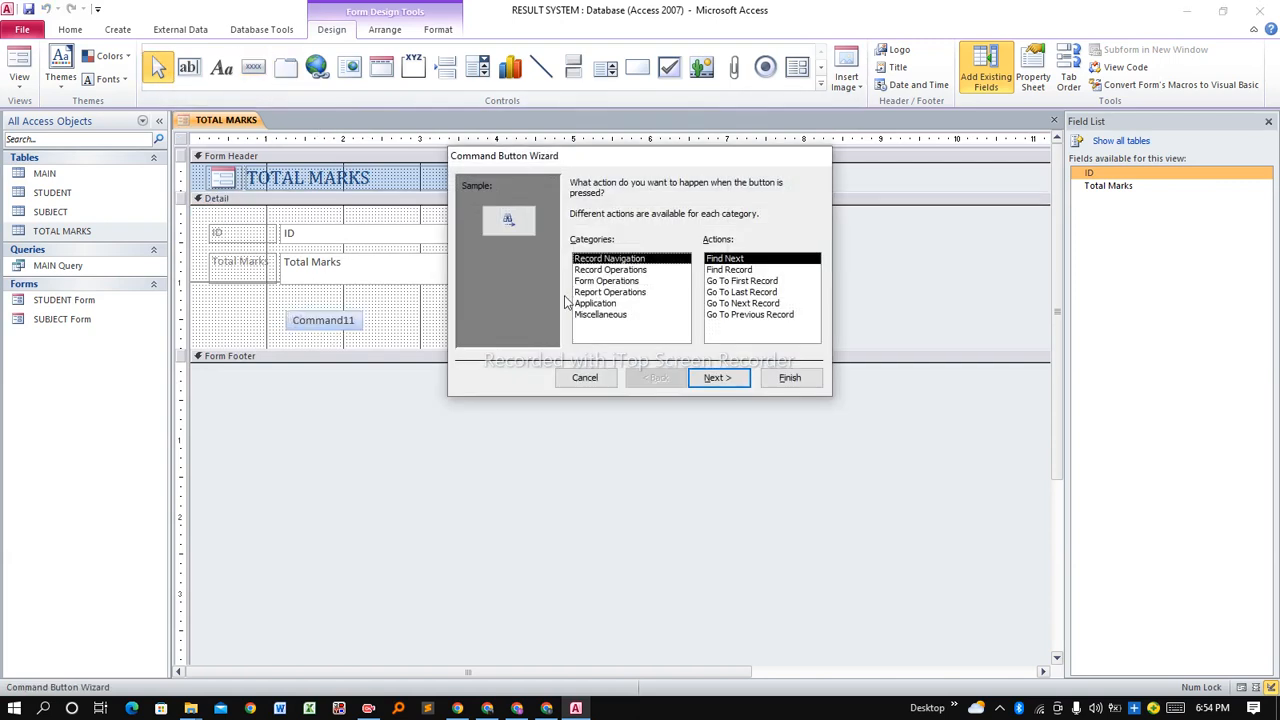
left_click(614, 270)
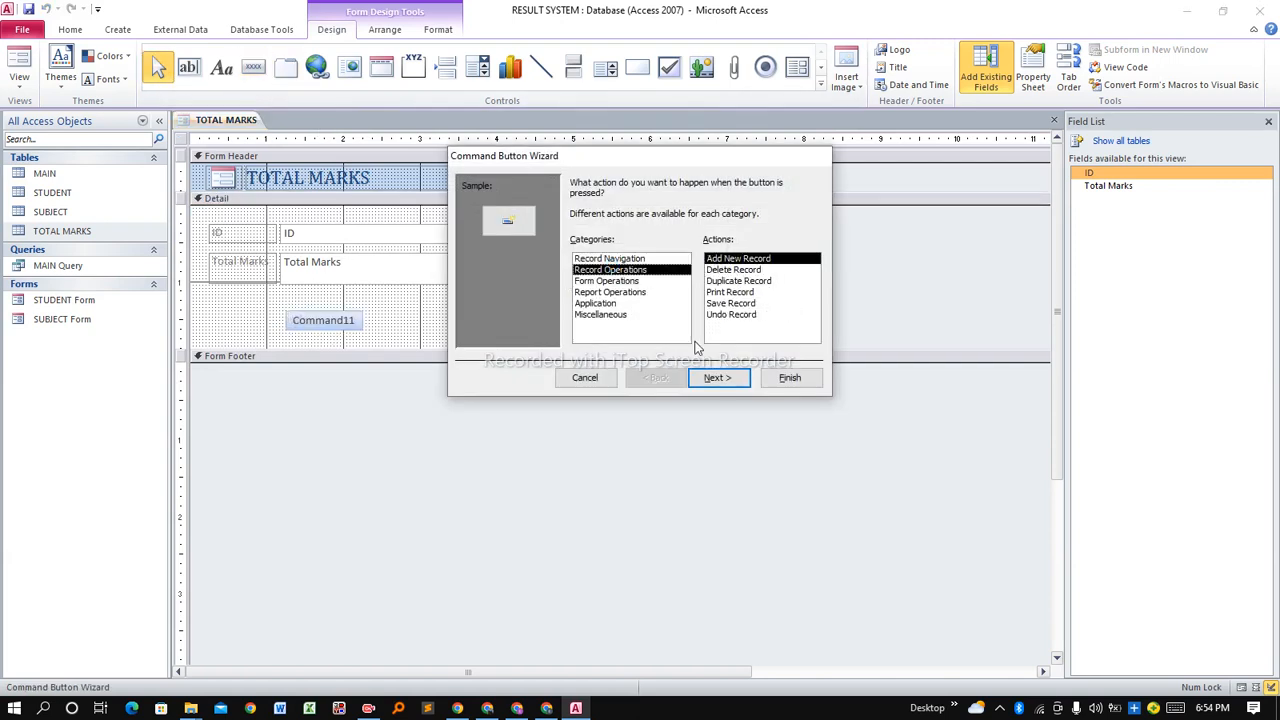
left_click(712, 379)
Caption the button 'Save', finish the wizard, and close the form to prompt saving.
left_click(592, 249)
left_click_drag(691, 249, 627, 255)
type("s")
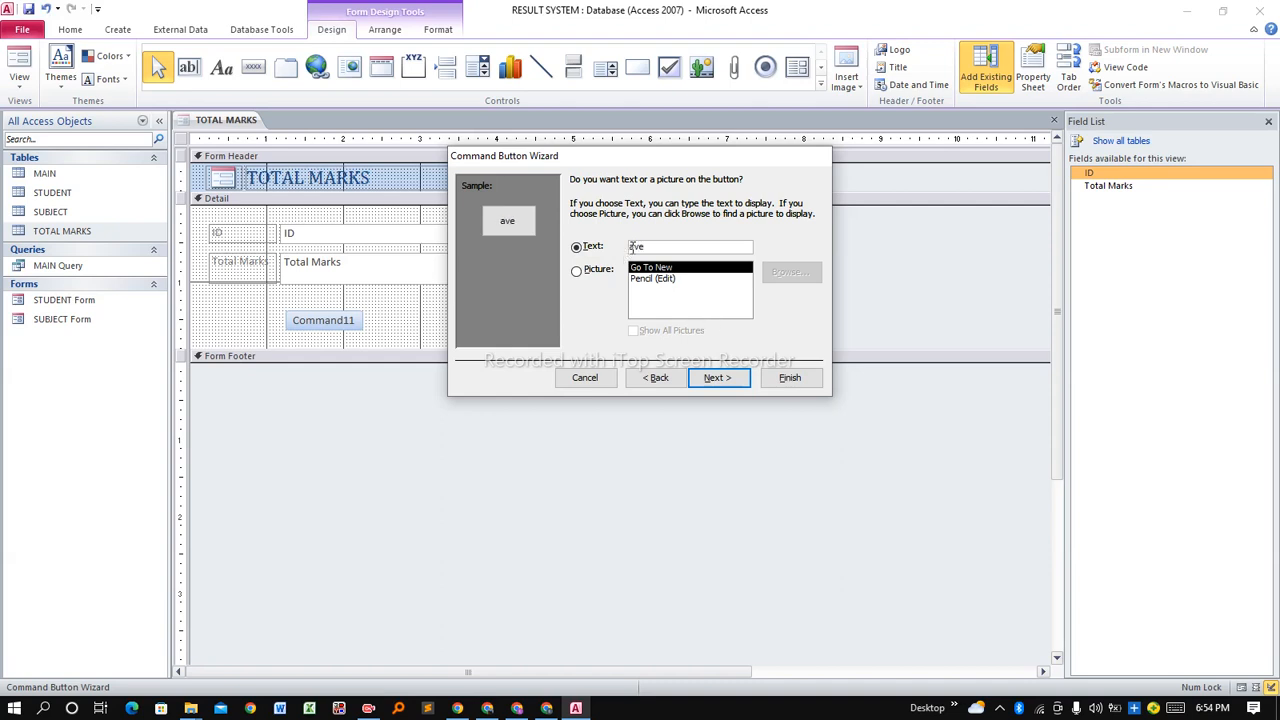
type("S")
left_click(702, 376)
left_click(781, 380)
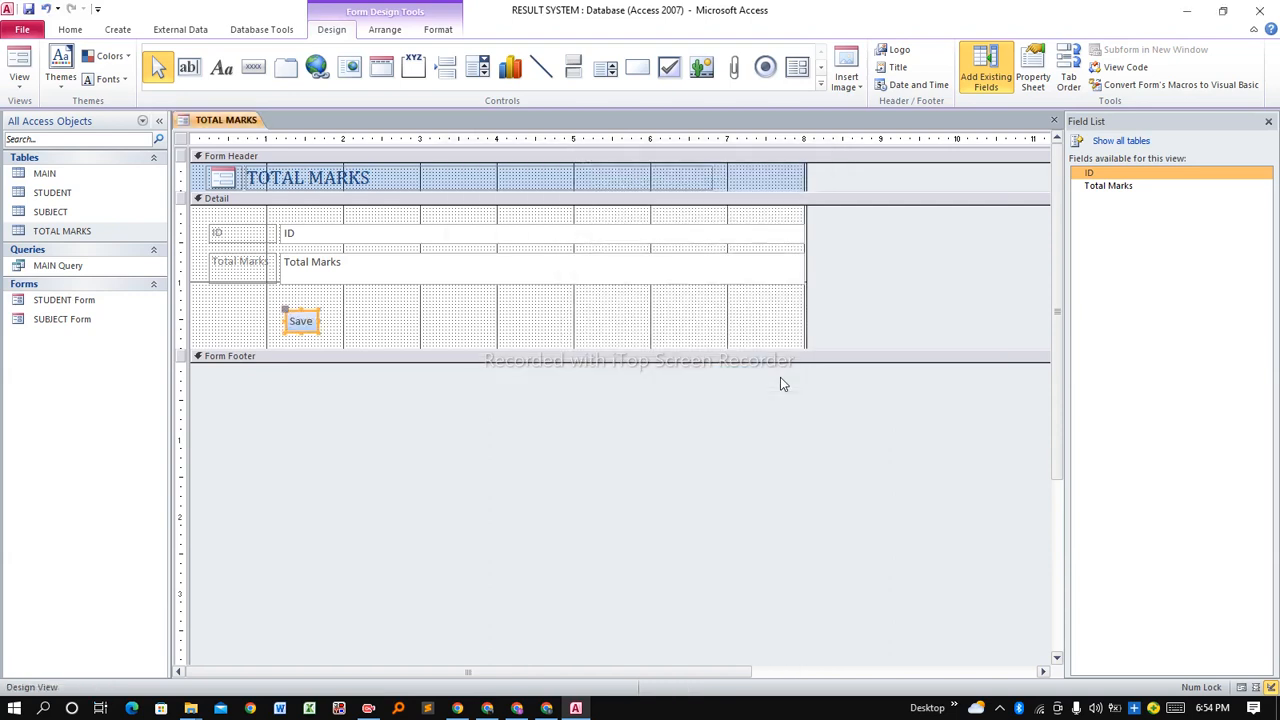
left_click(424, 314)
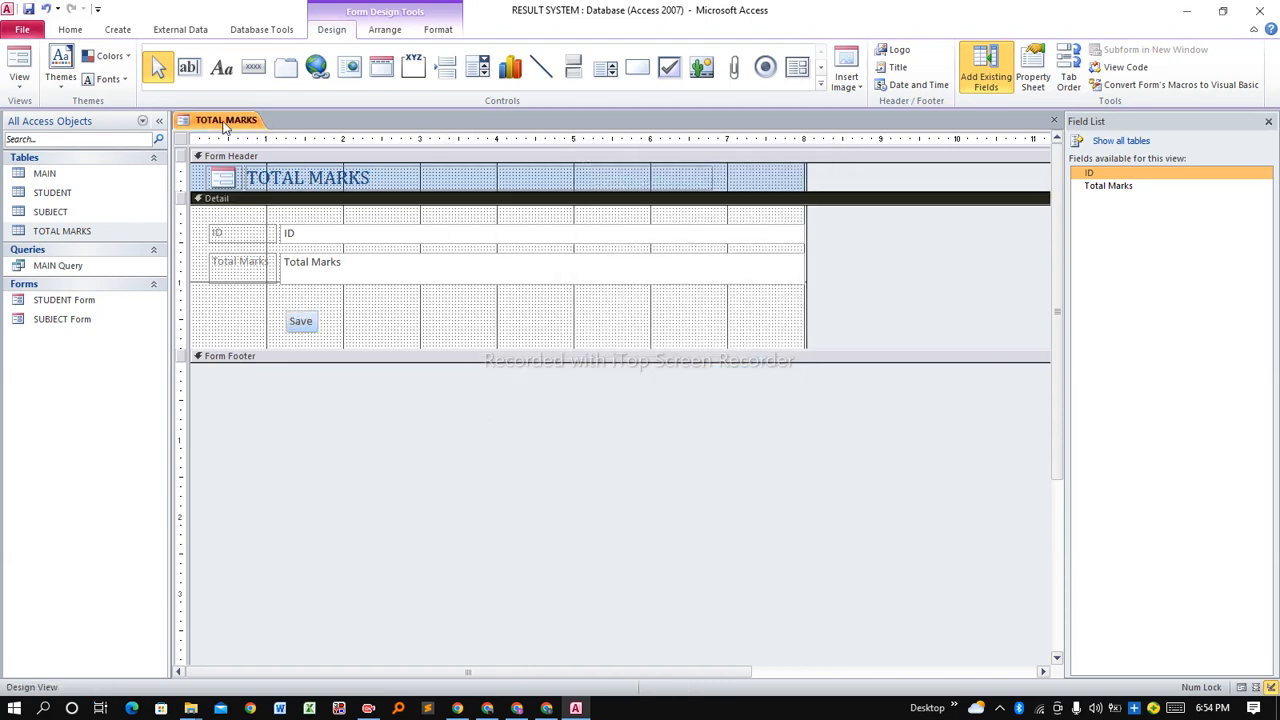
right_click(222, 124)
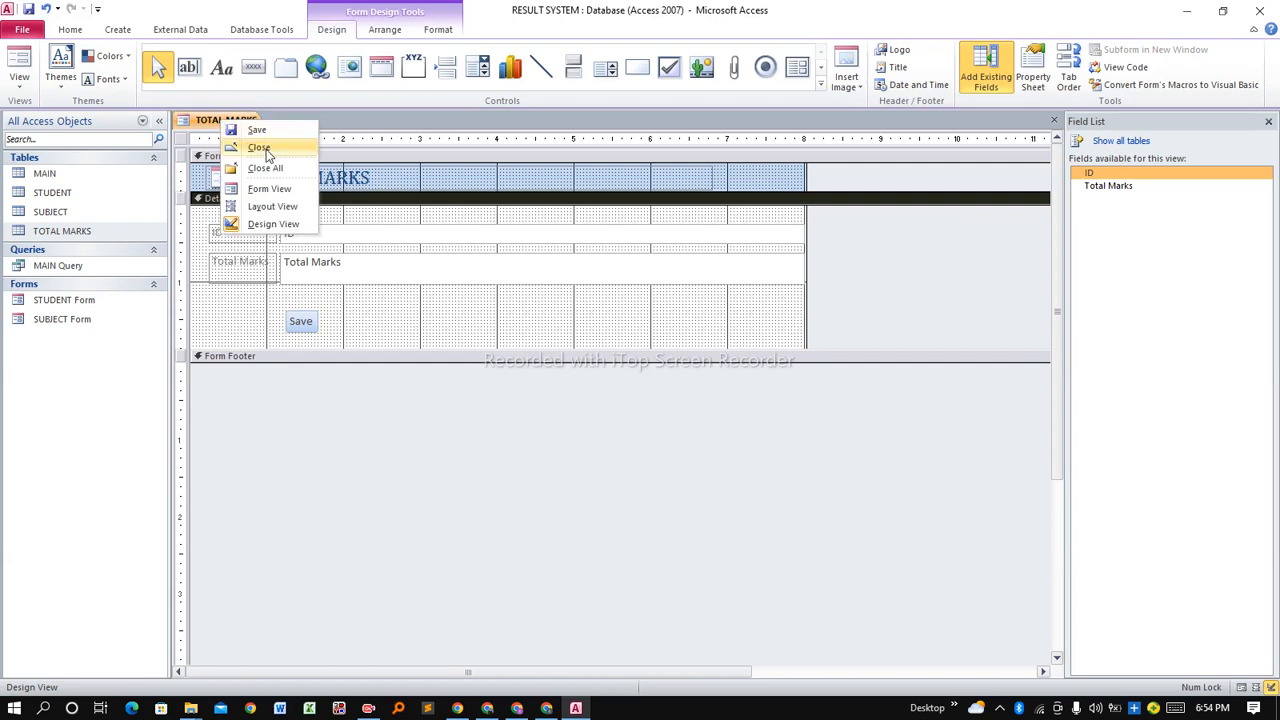
left_click(257, 130)
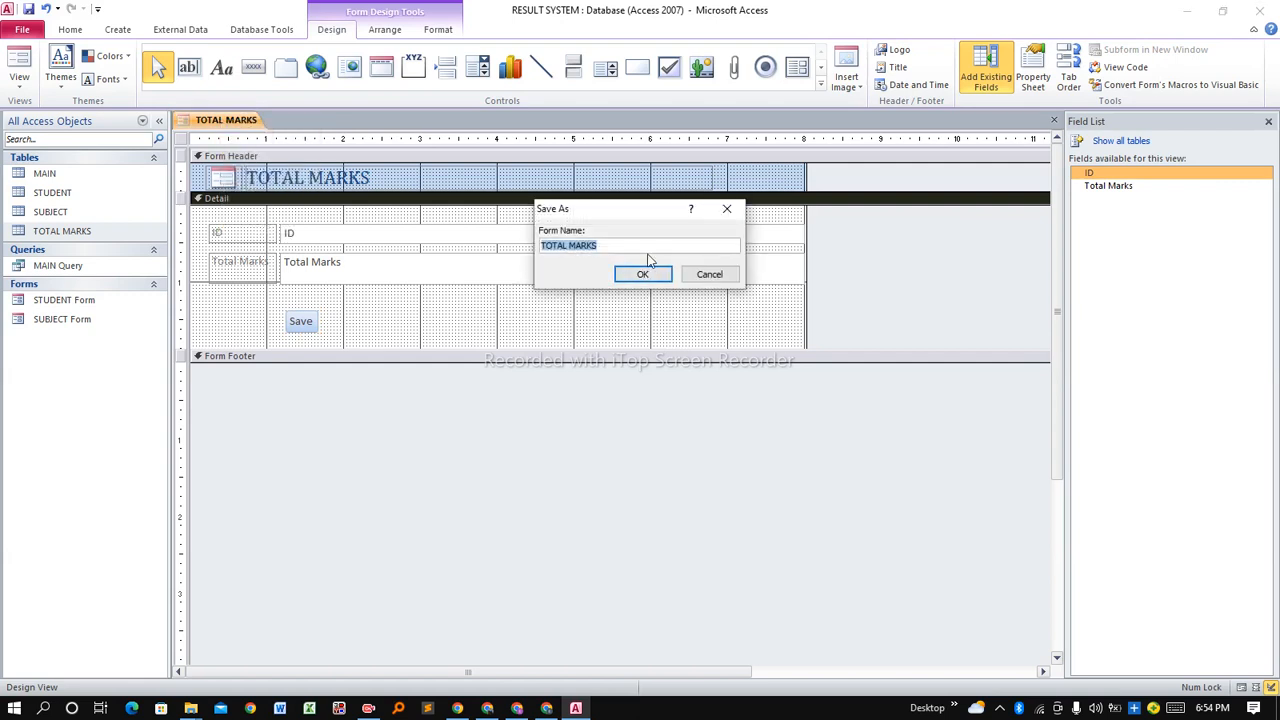
Save the form as 'TOTAL MARKS Form' and close it.
left_click(645, 243)
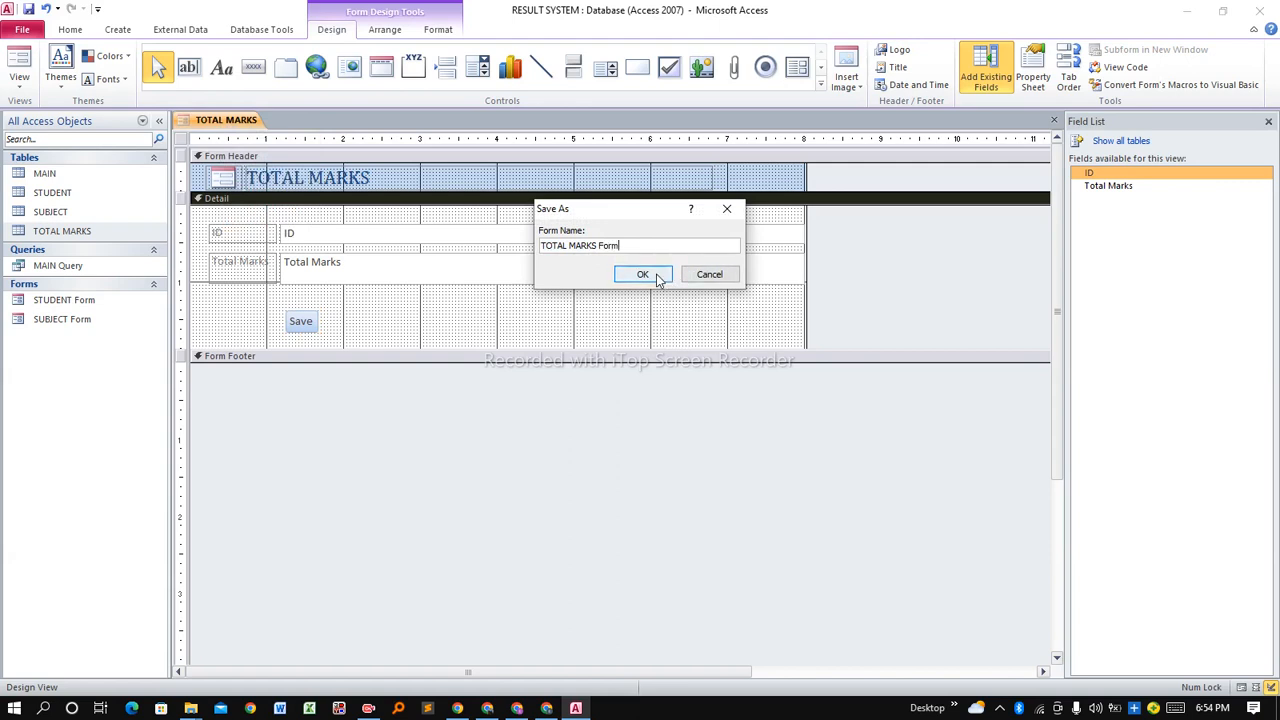
left_click(643, 274)
right_click(226, 122)
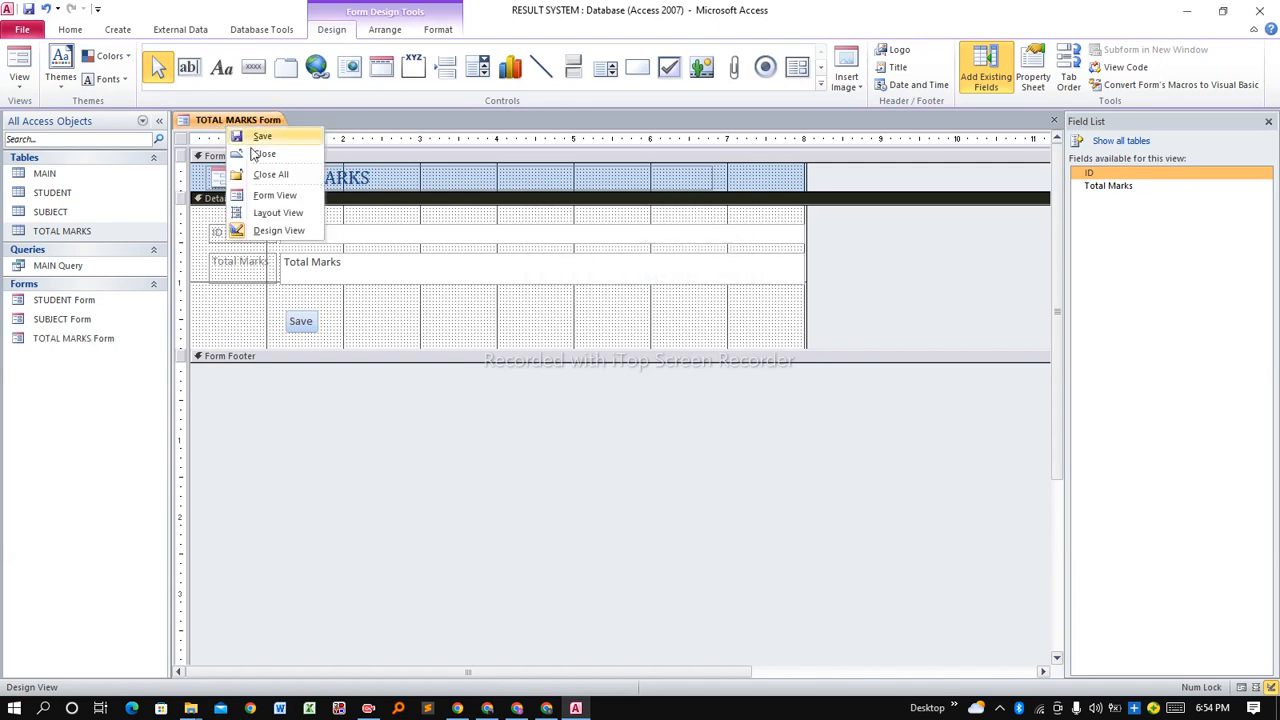
left_click(274, 156)
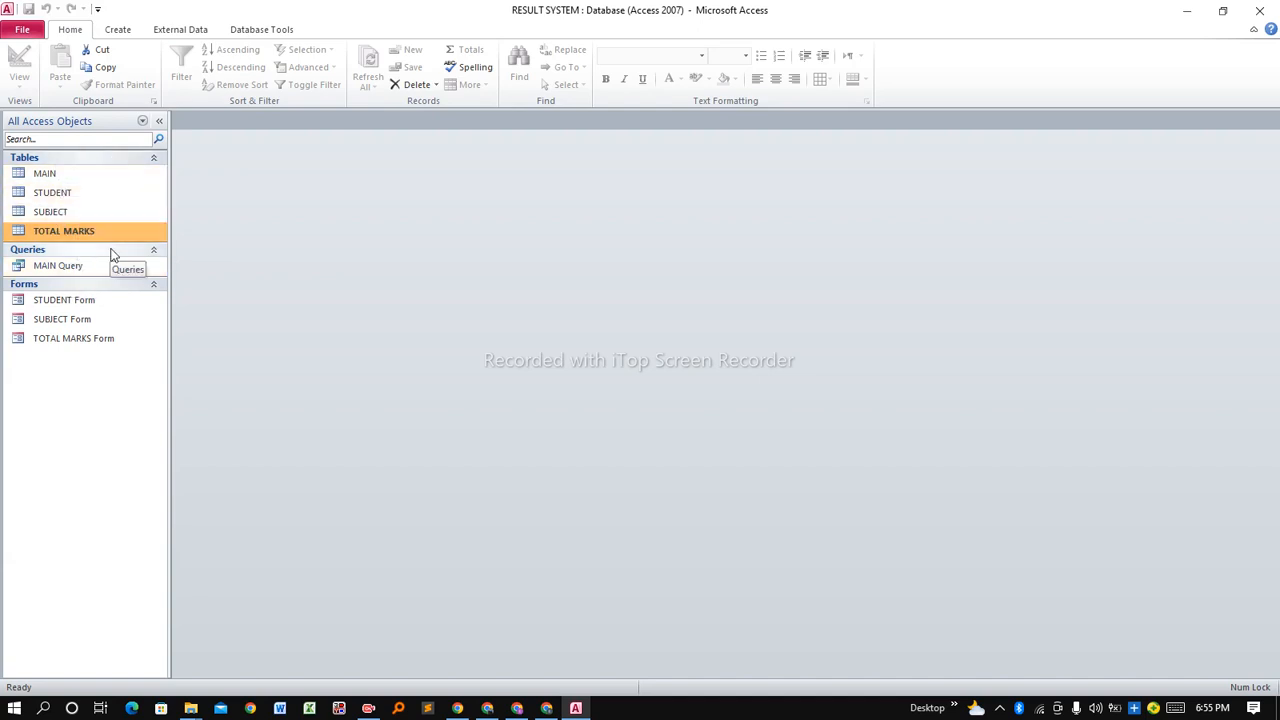
Create a quick form from MAIN Query with Create > Form.
left_click(44, 276)
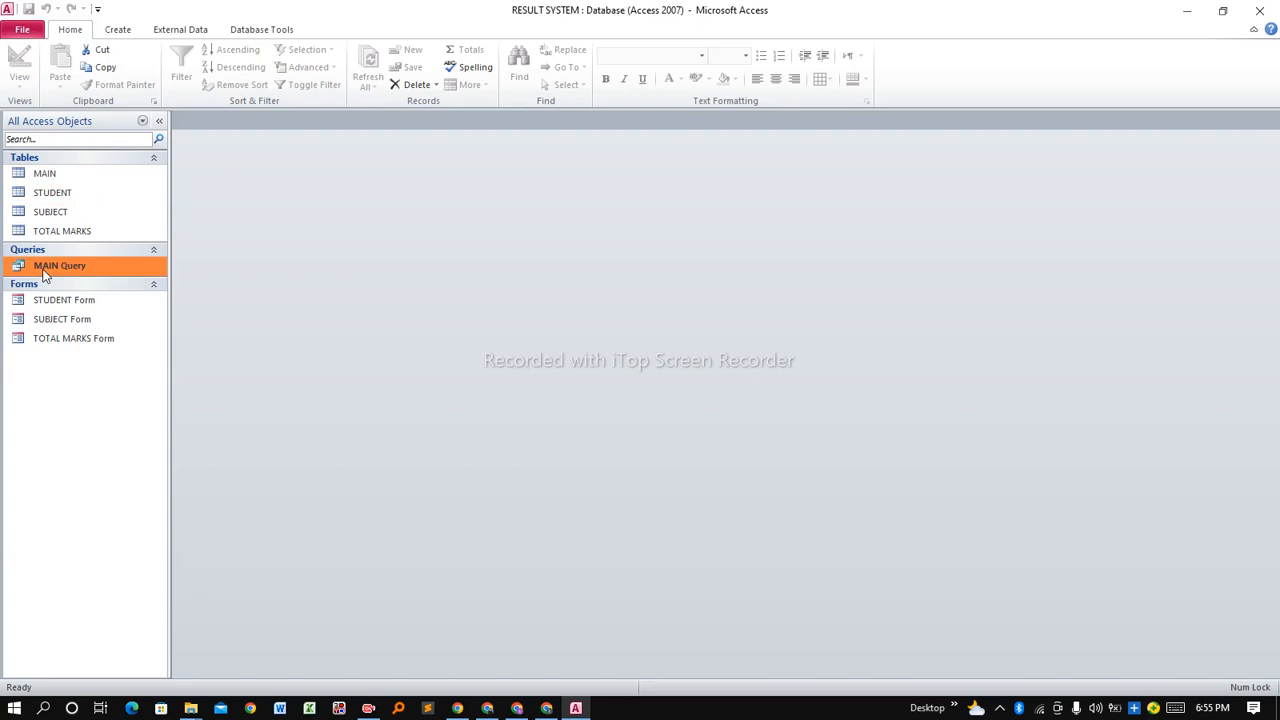
left_click(120, 29)
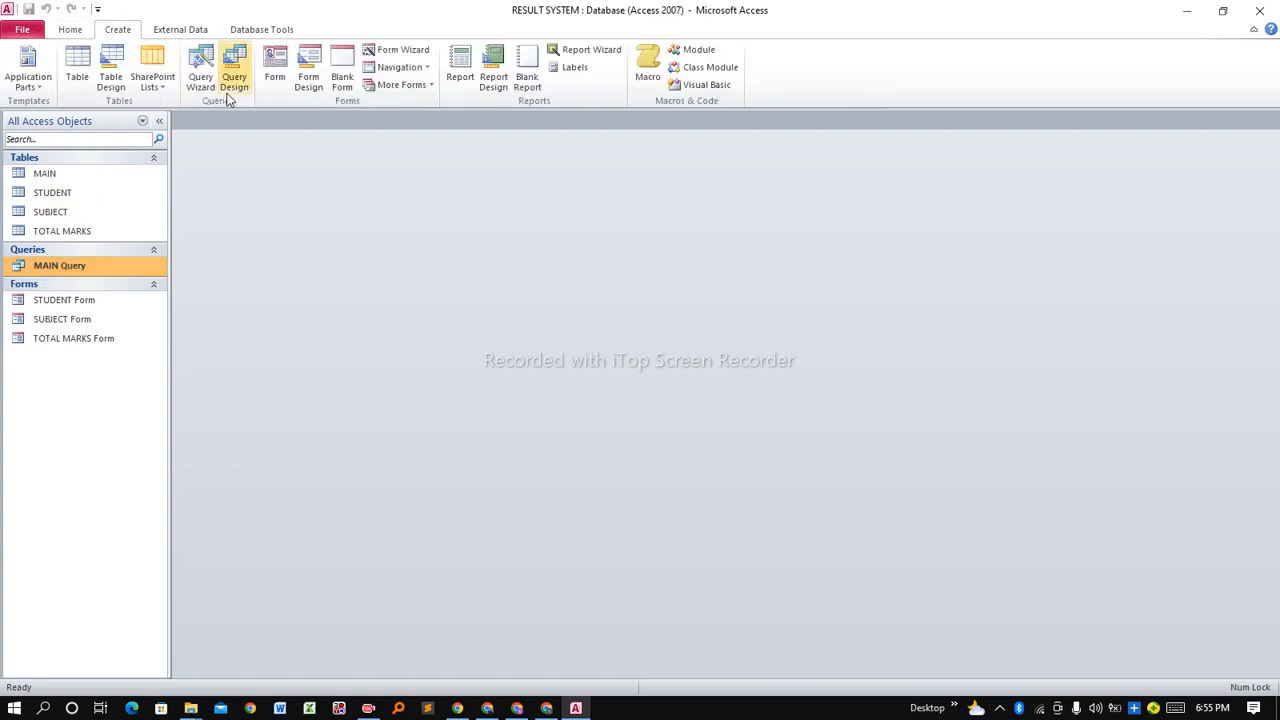
left_click(275, 70)
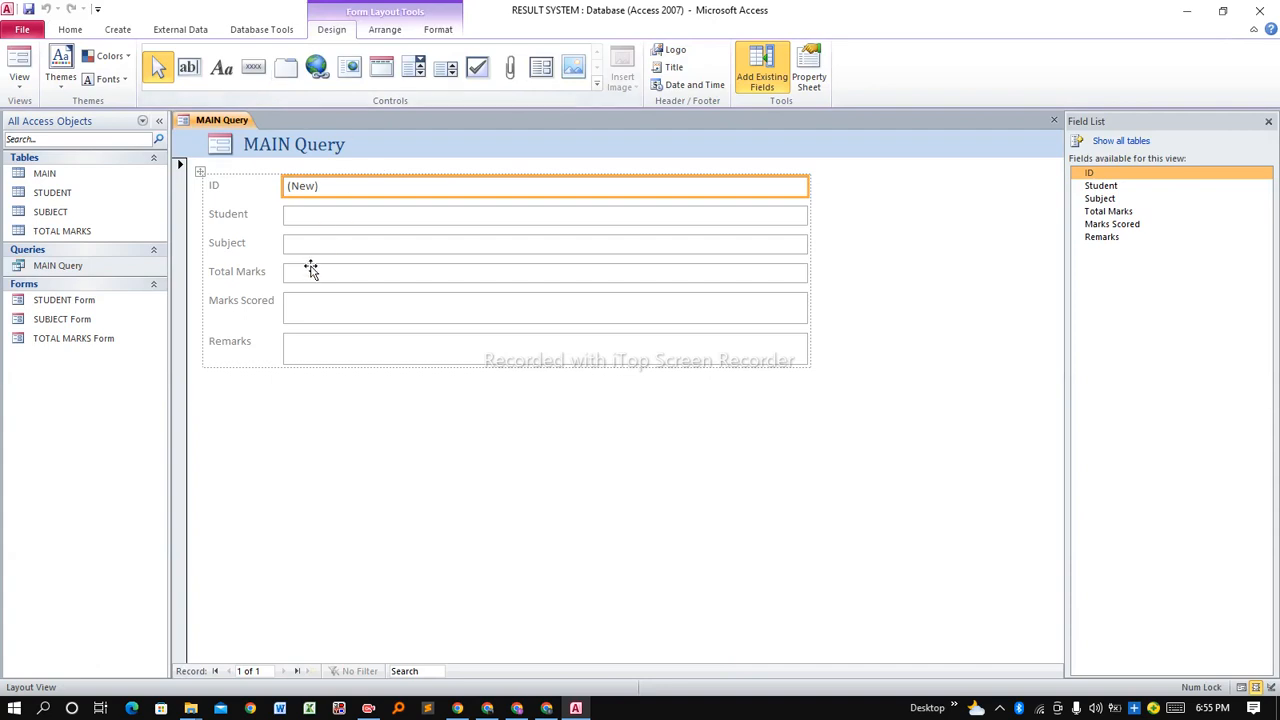
Switch the new form to Design View and drag the Form Footer down to enlarge Detail.
right_click(228, 121)
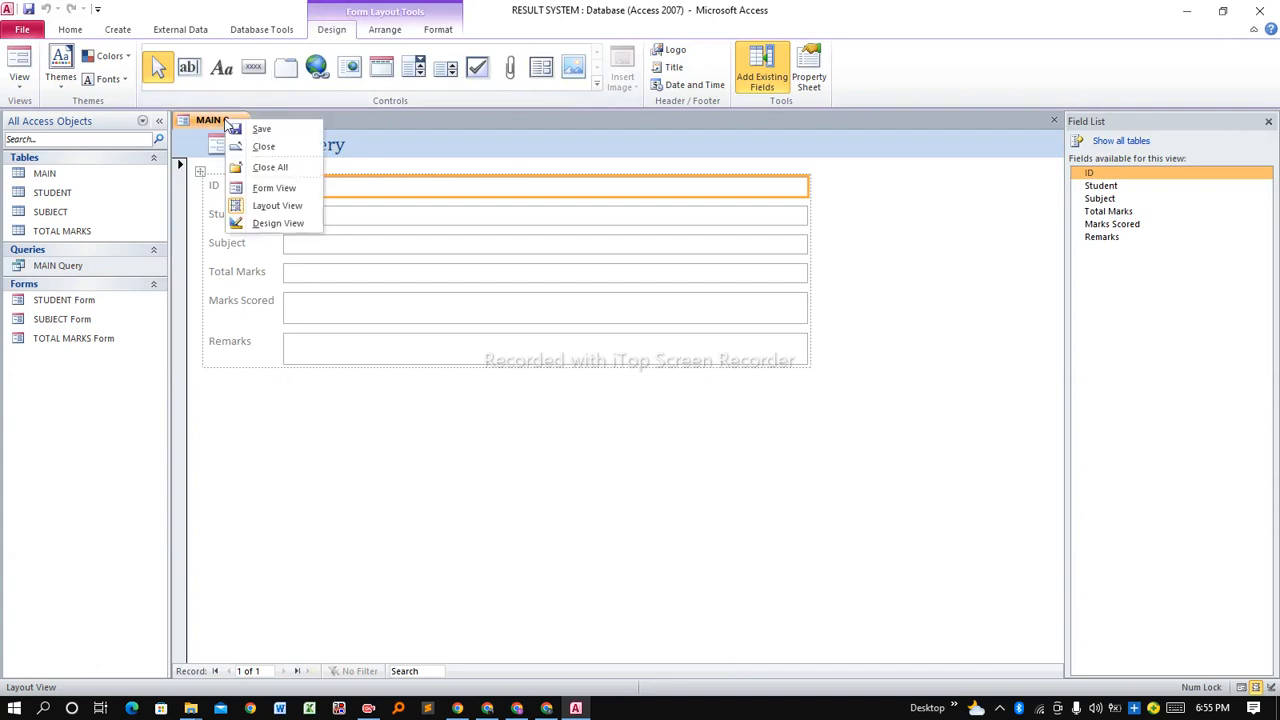
left_click(297, 224)
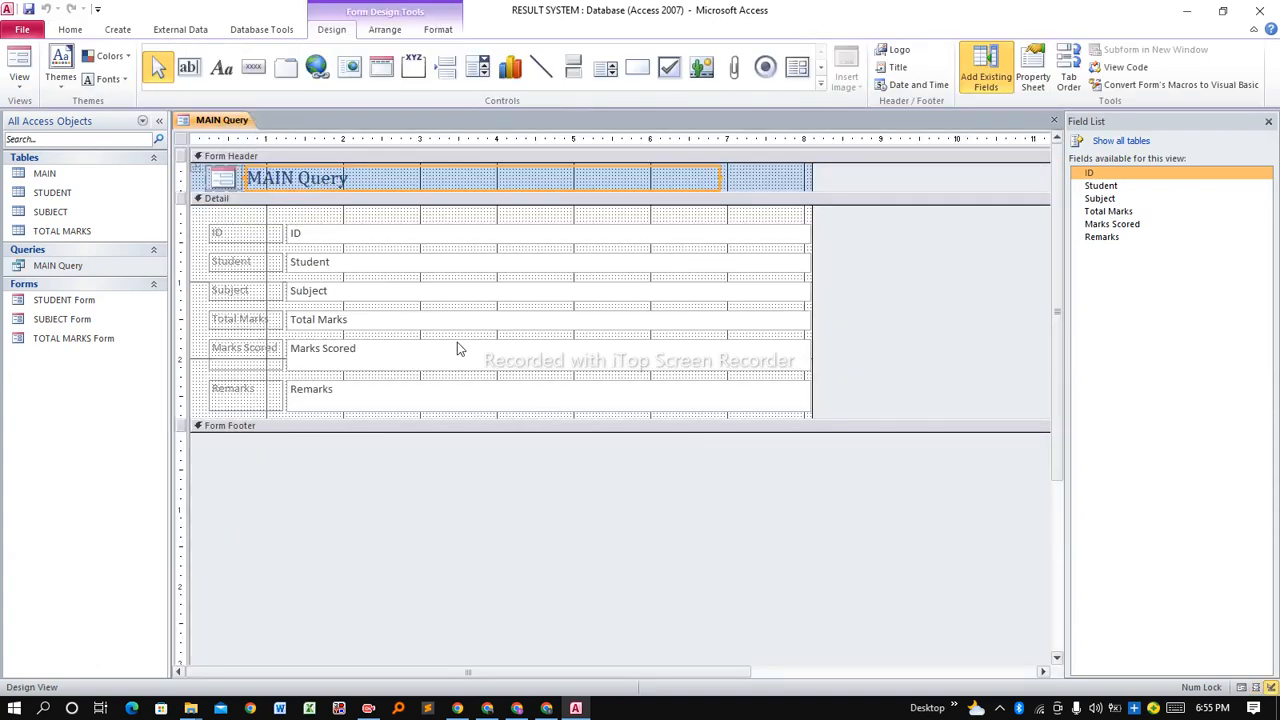
left_click_drag(393, 420, 394, 488)
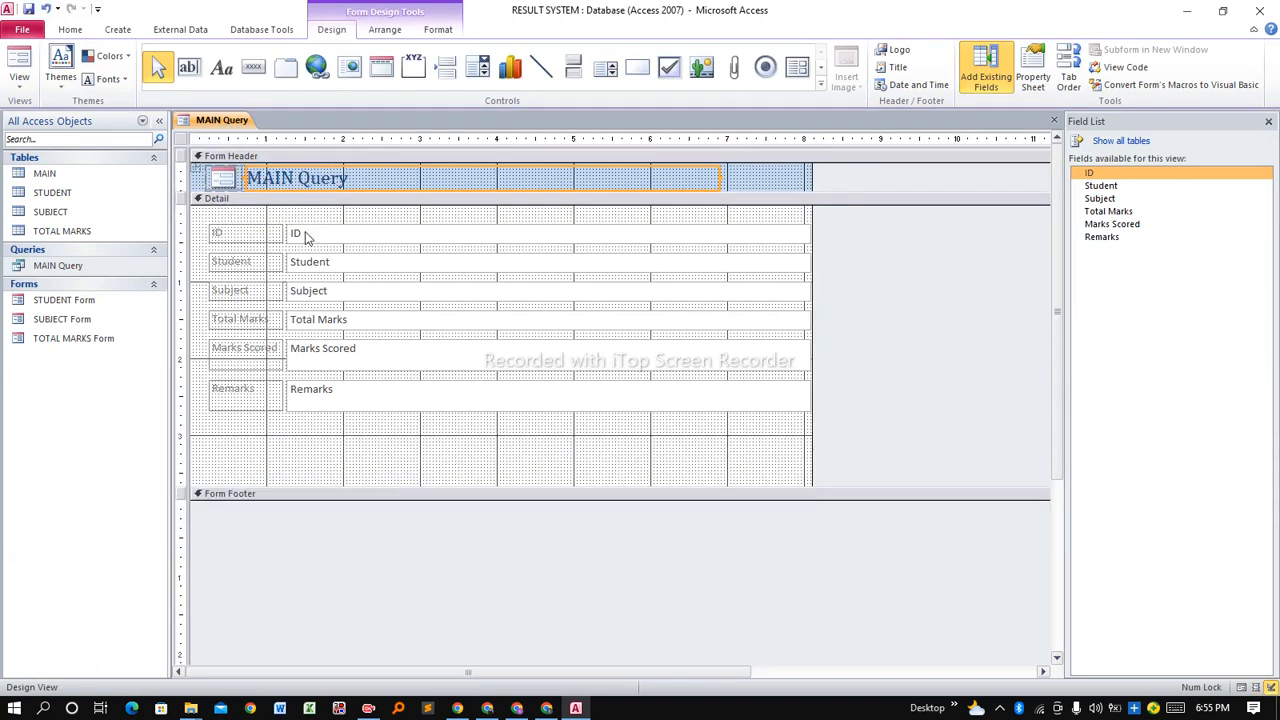
left_click(253, 67)
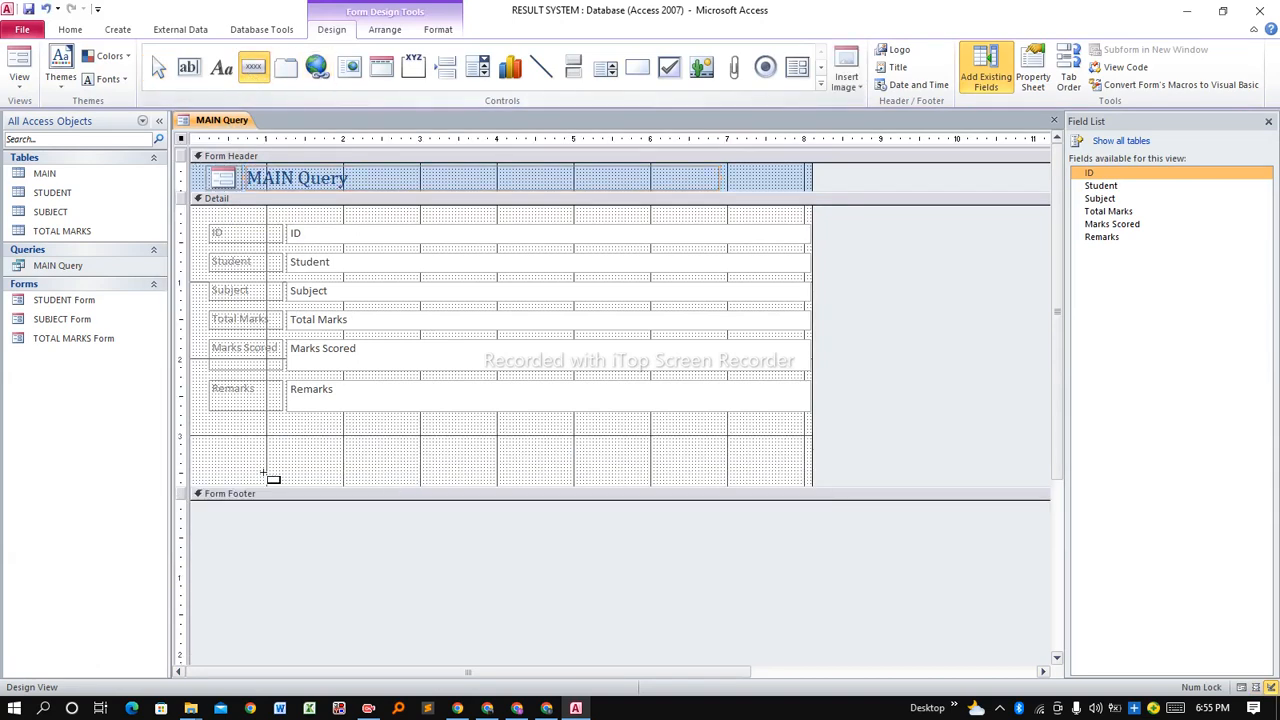
Draw a Record Operations > Add New Record button captioned 'Add Record' below Remarks.
left_click_drag(272, 440, 348, 466)
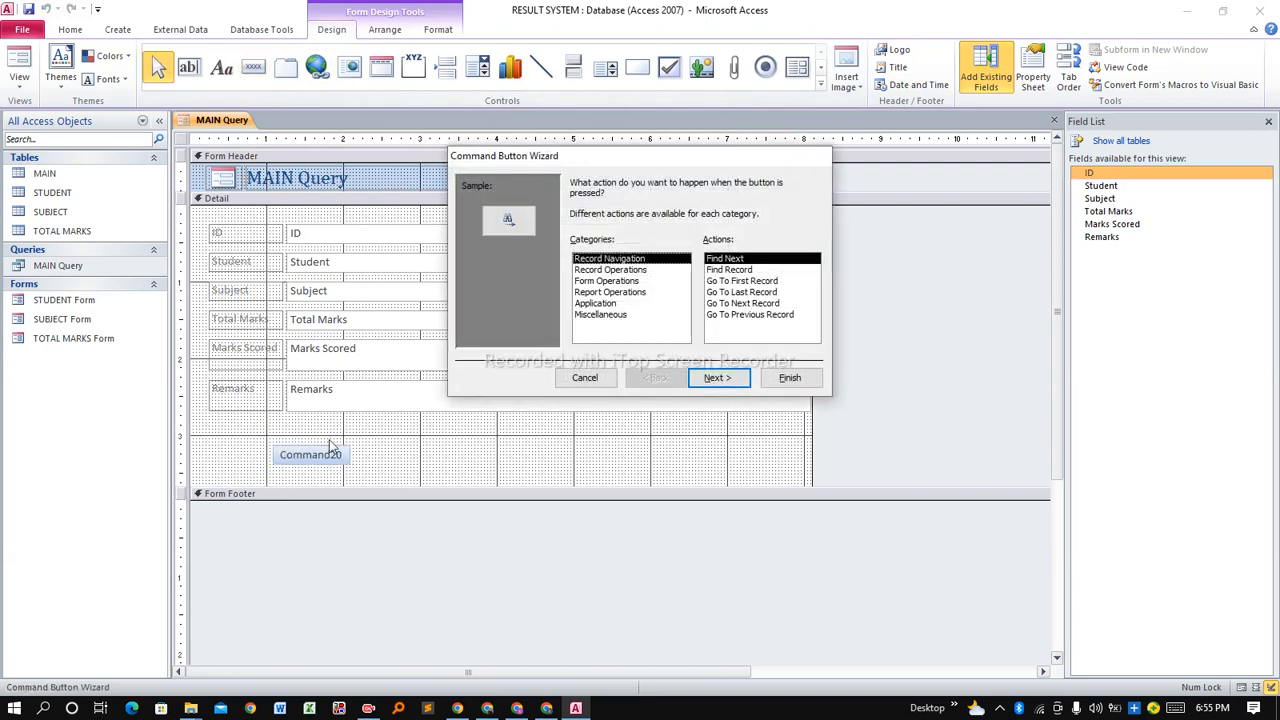
left_click(600, 270)
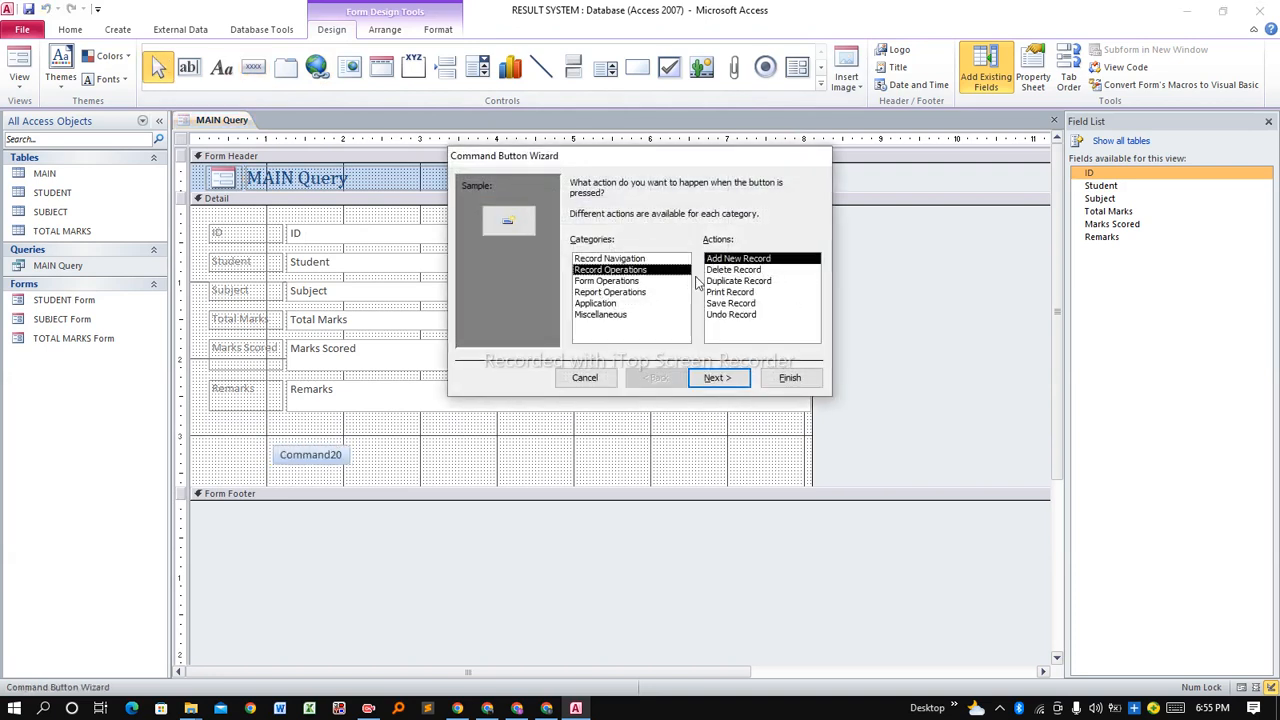
left_click(718, 378)
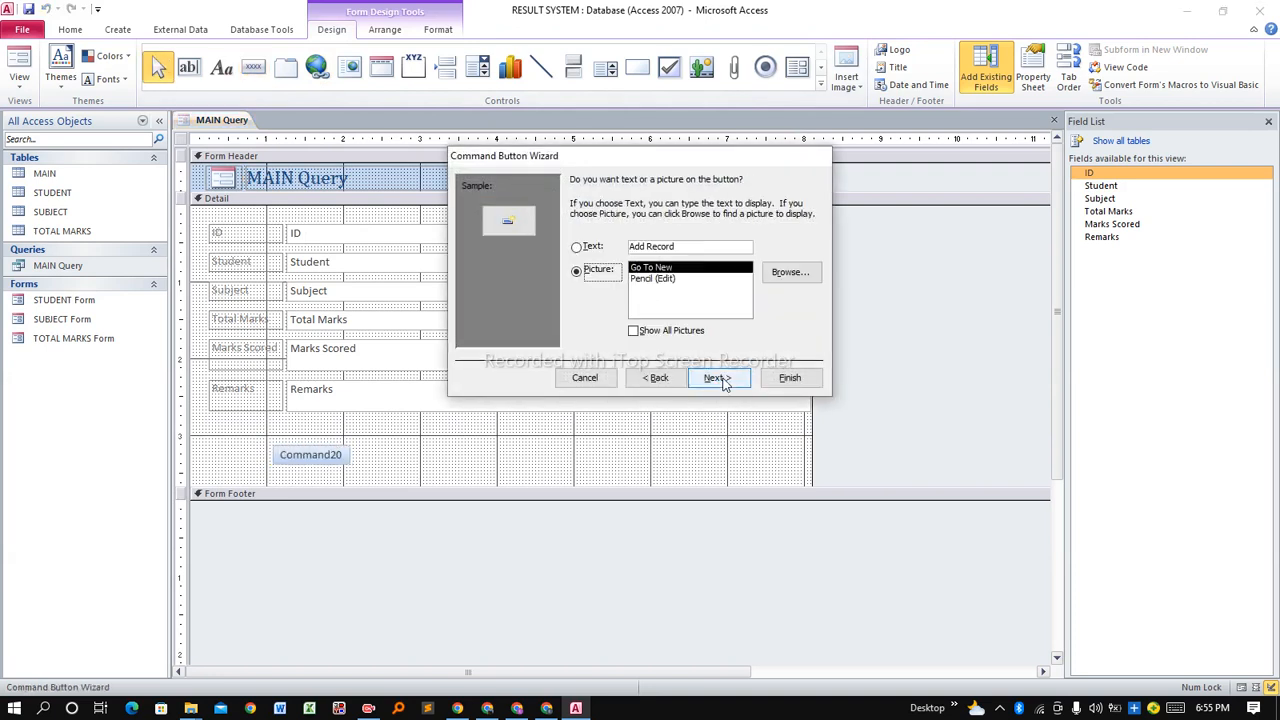
left_click(586, 250)
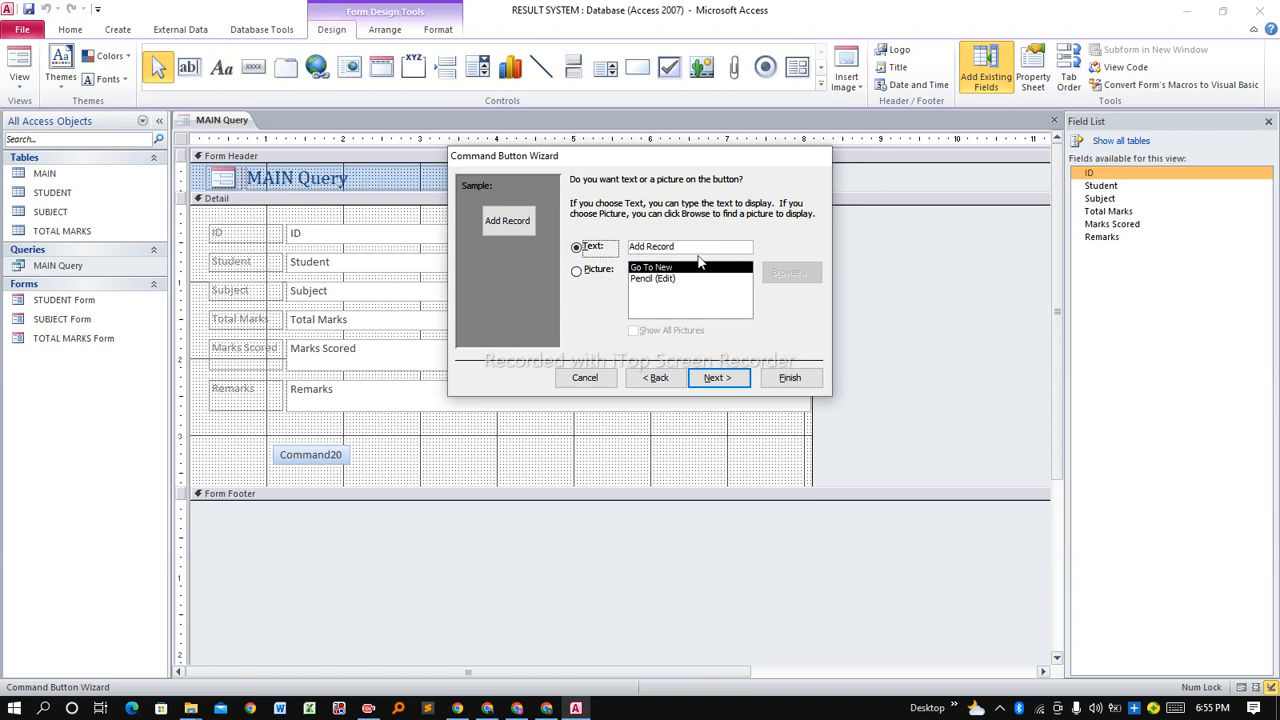
left_click(730, 382)
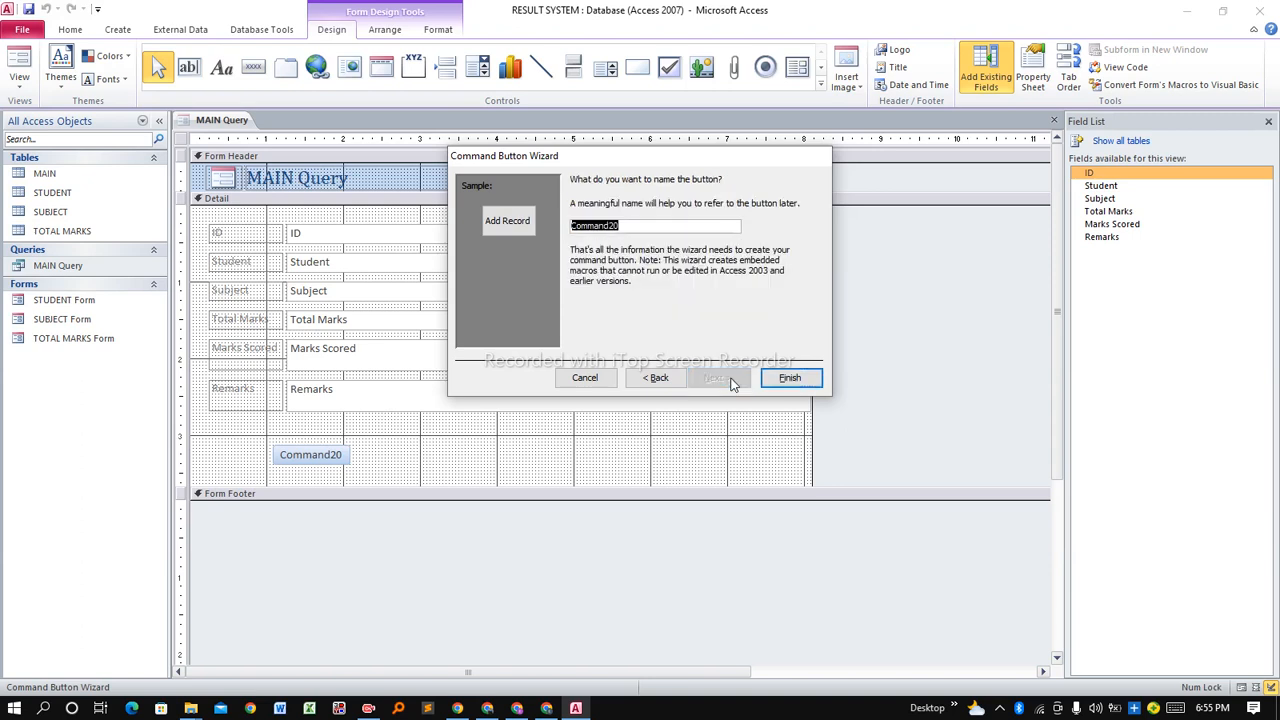
left_click(785, 379)
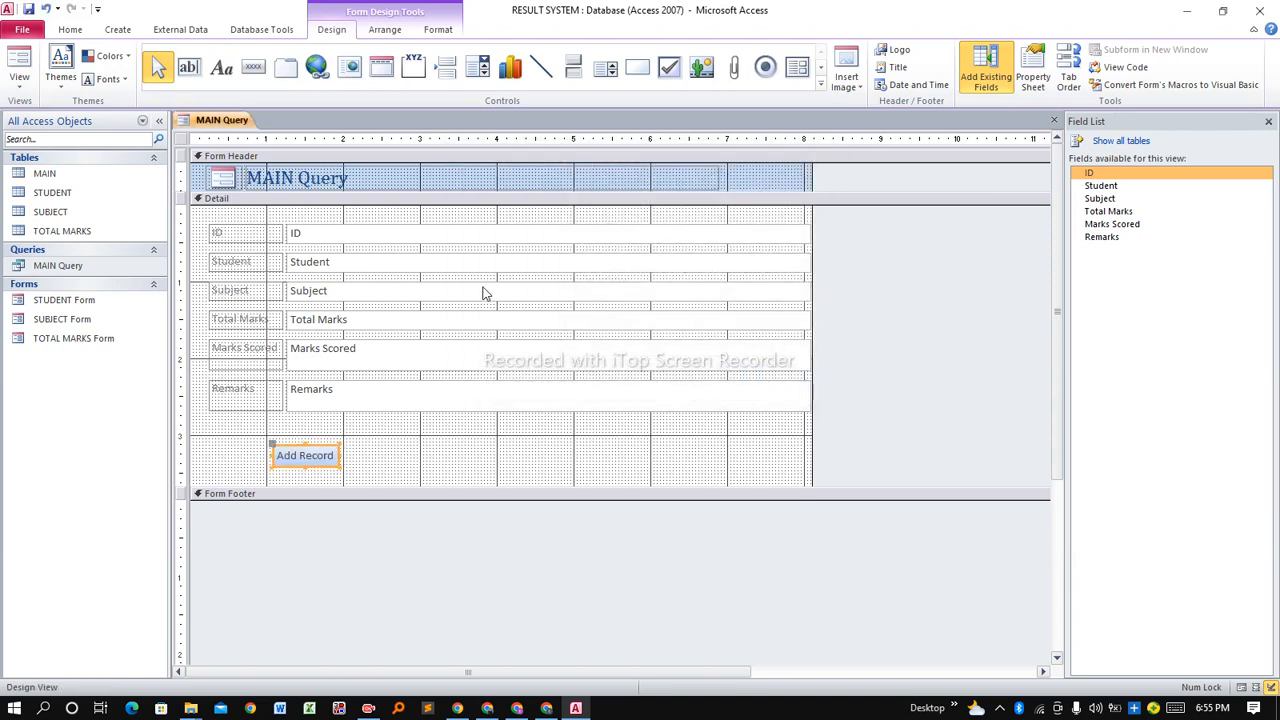
left_click(491, 465)
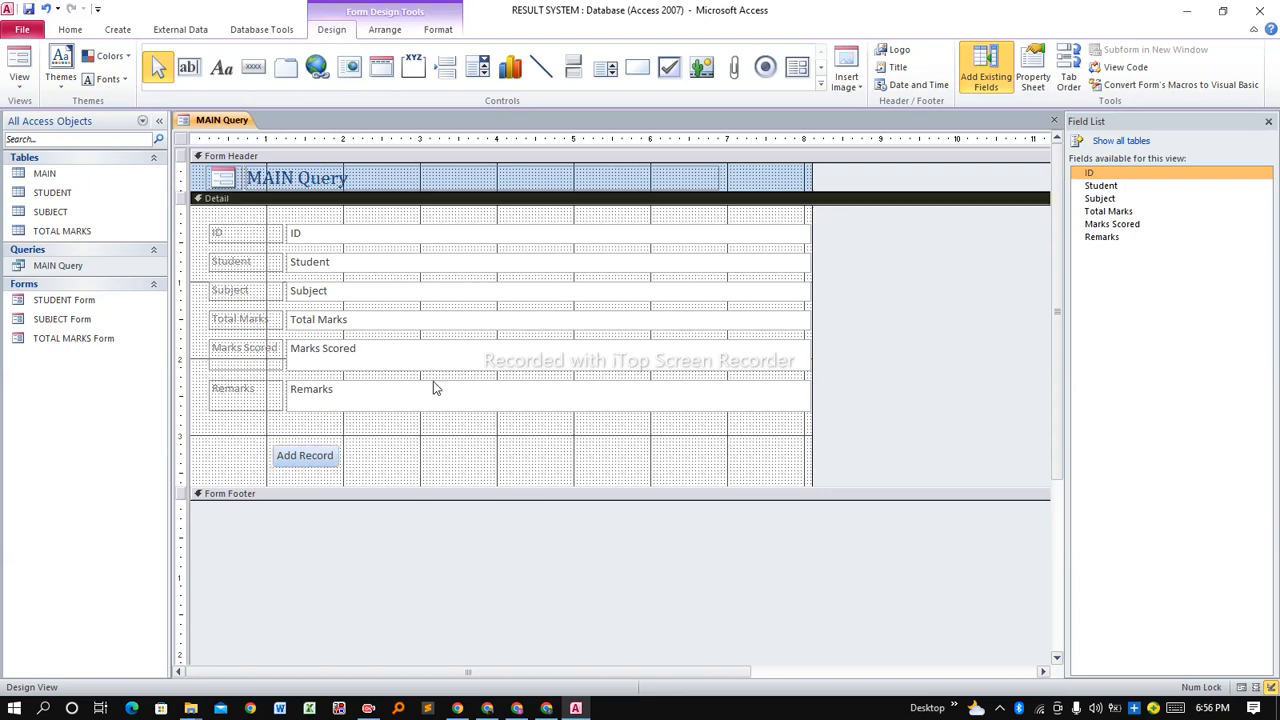
Delete the Student text box and label, then place a combo box in the empty Student row.
left_click(256, 264)
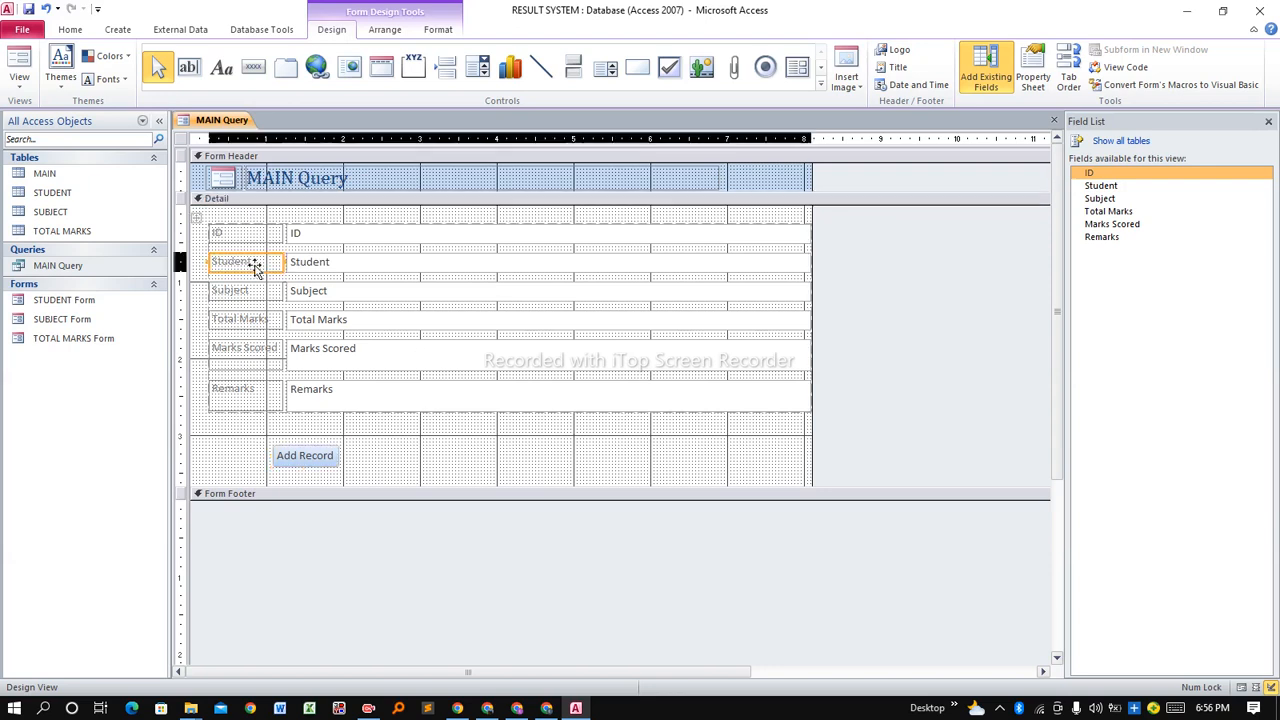
left_click(329, 265)
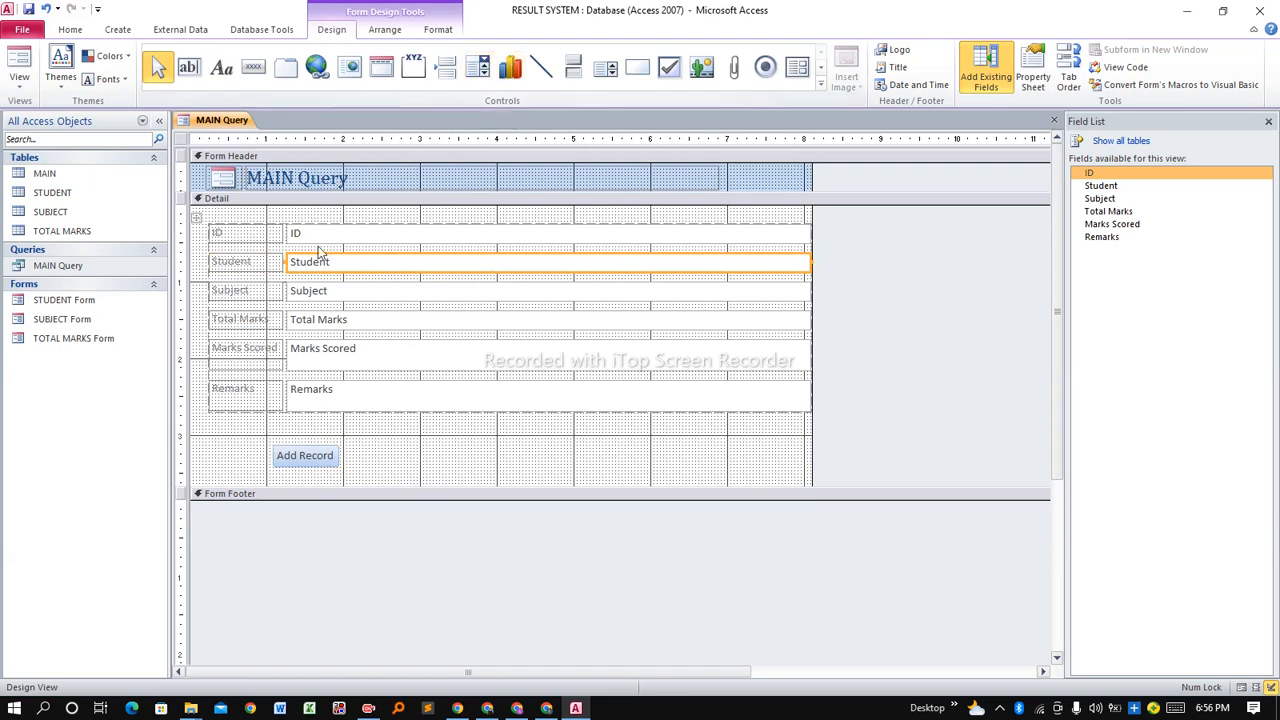
left_click(330, 298)
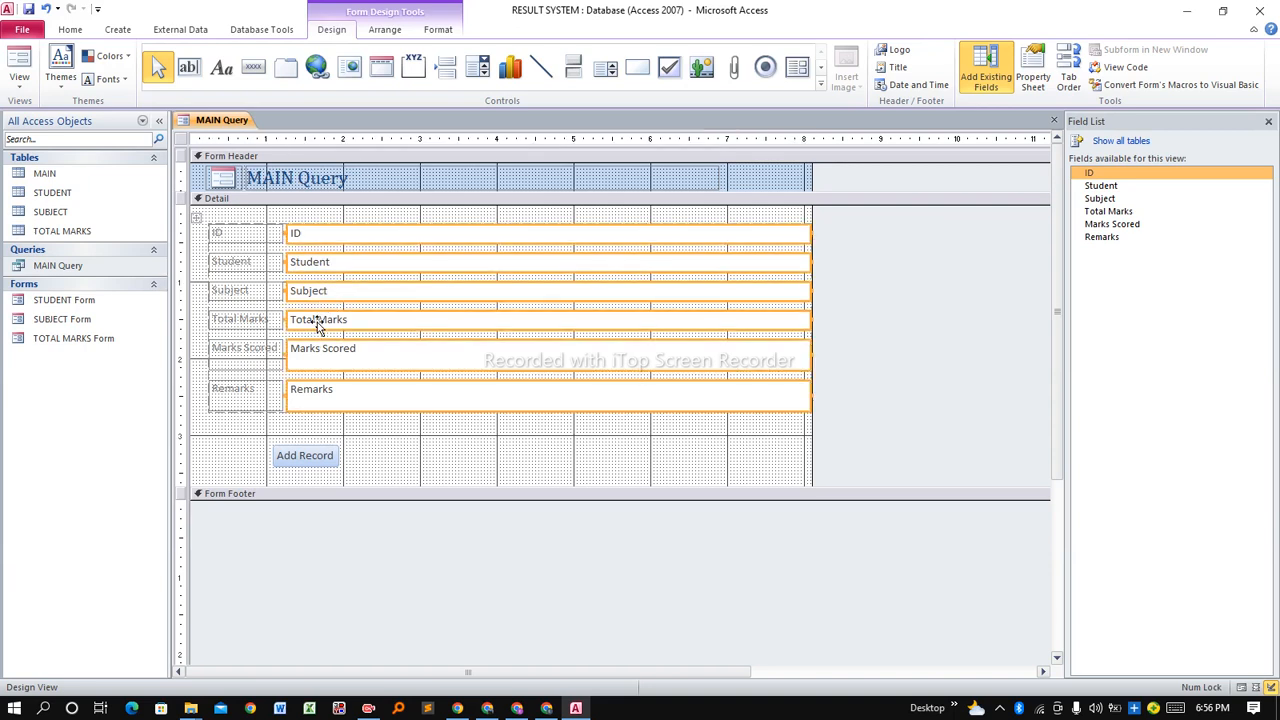
left_click(268, 288)
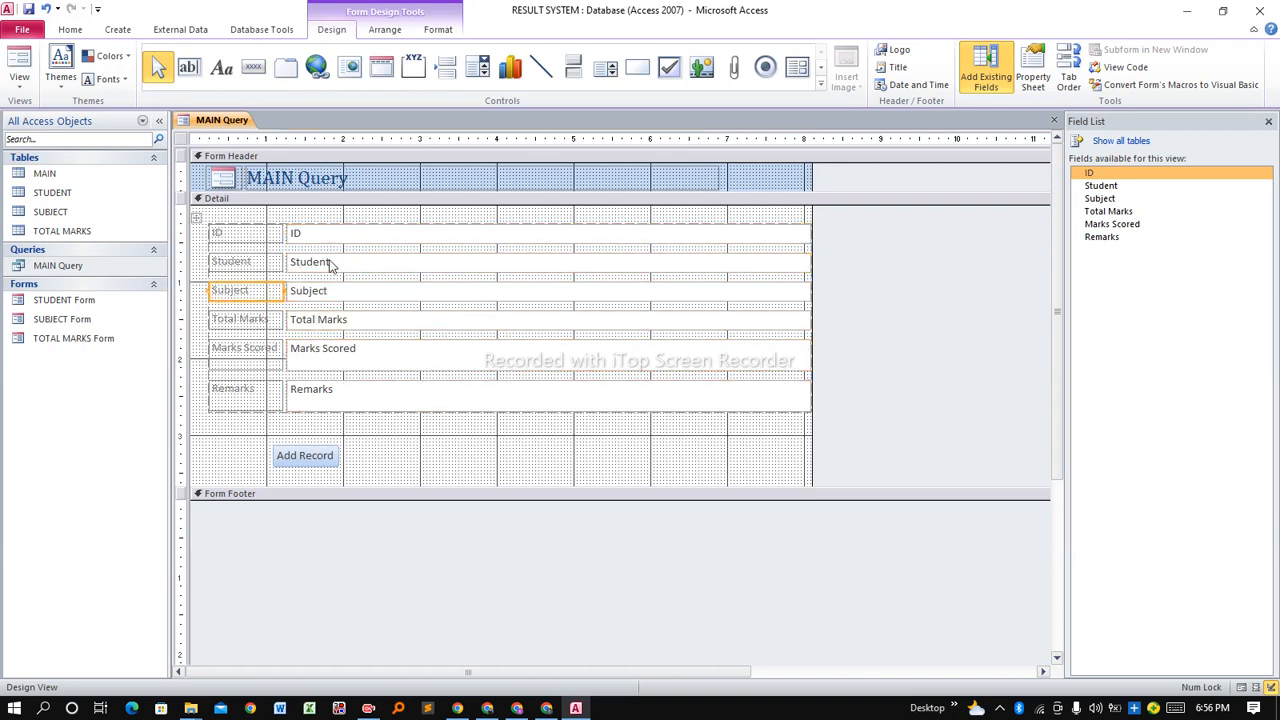
left_click(310, 261)
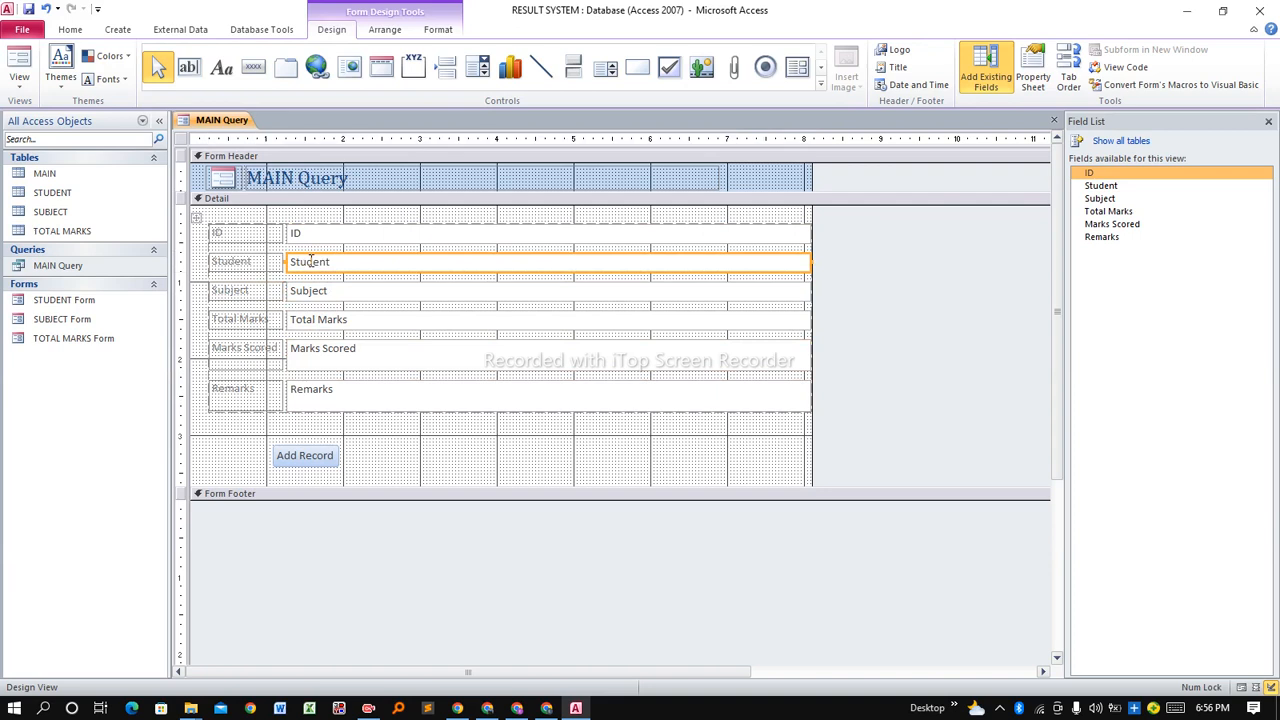
key("Delete")
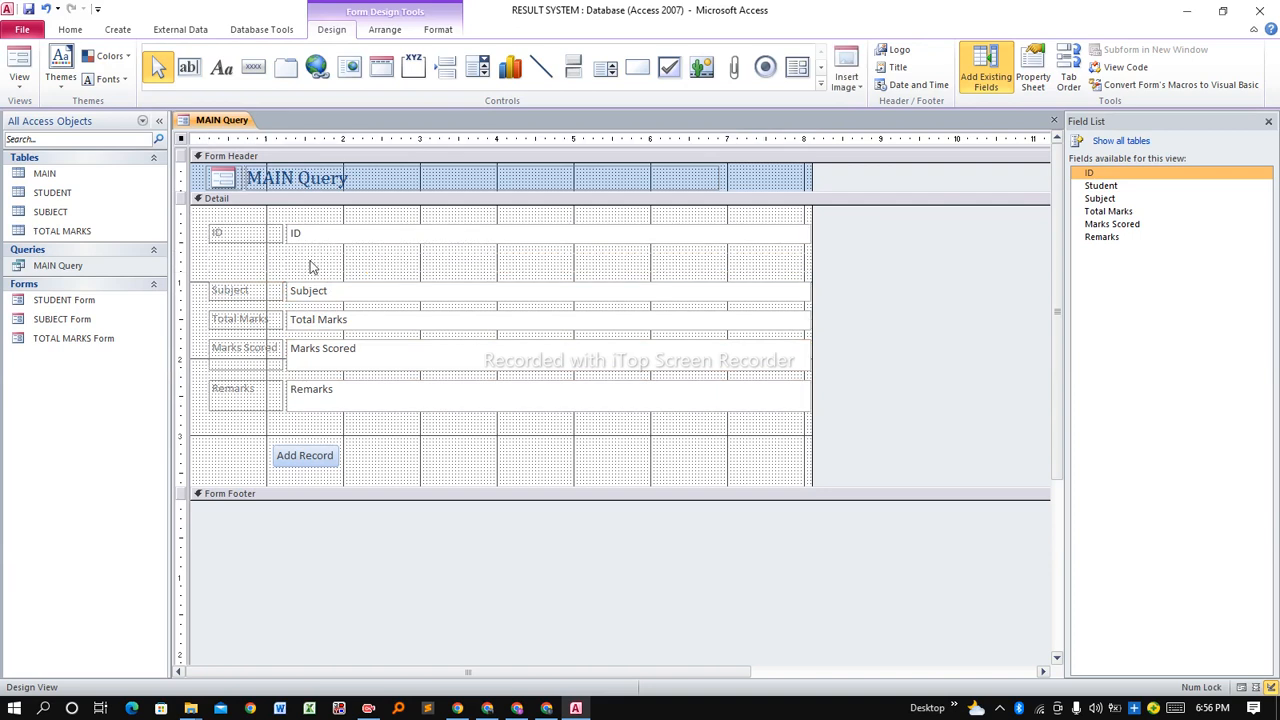
left_click(482, 68)
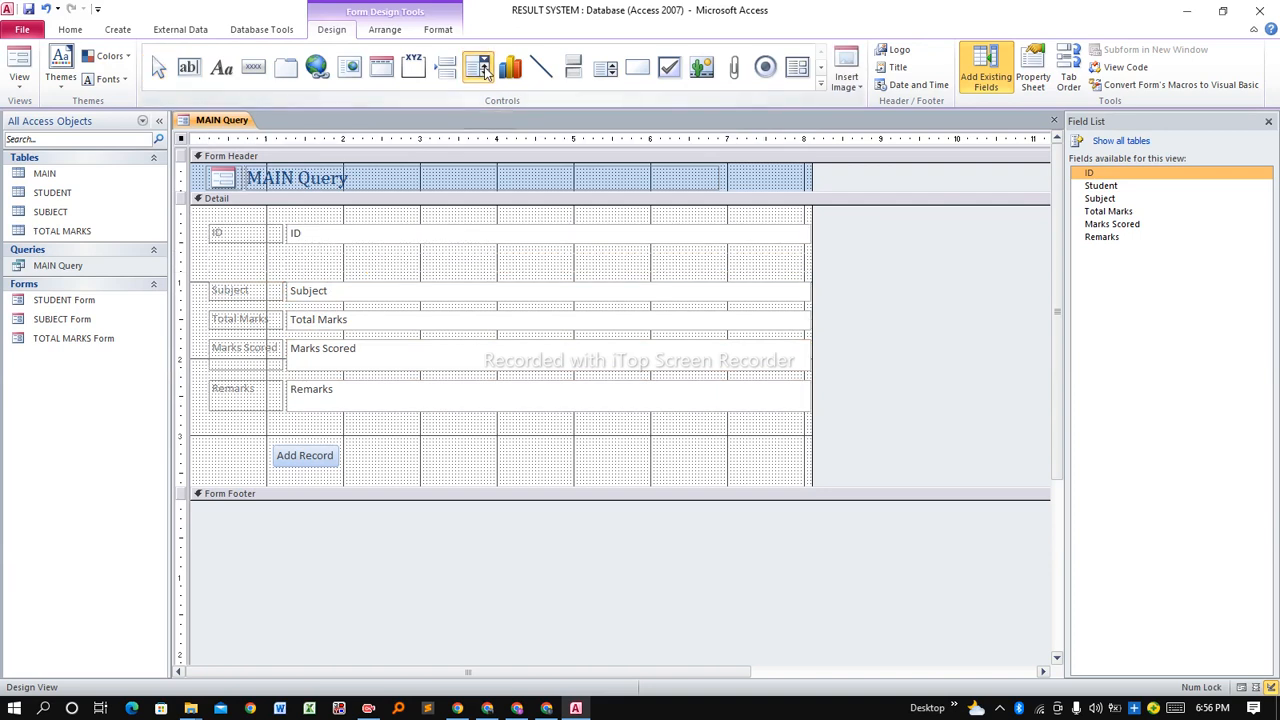
left_click(297, 261)
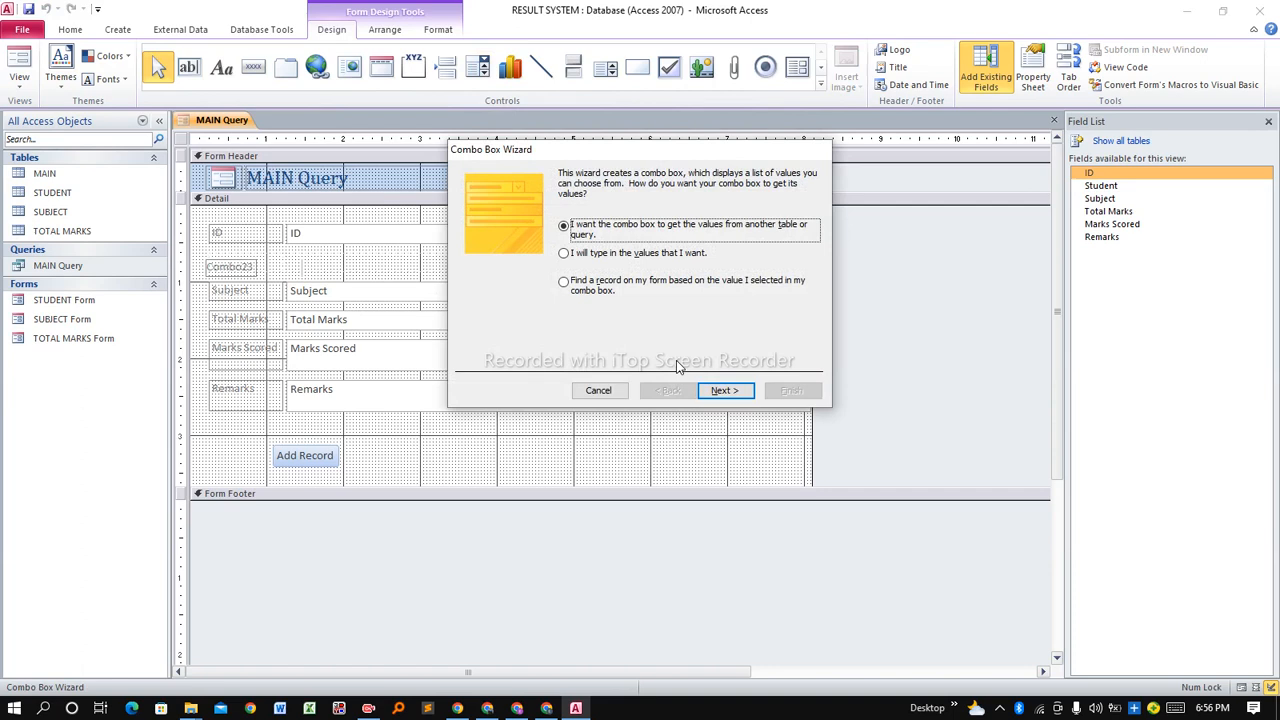
Source the combo box from the STUDENT table and add its Student field.
left_click(724, 391)
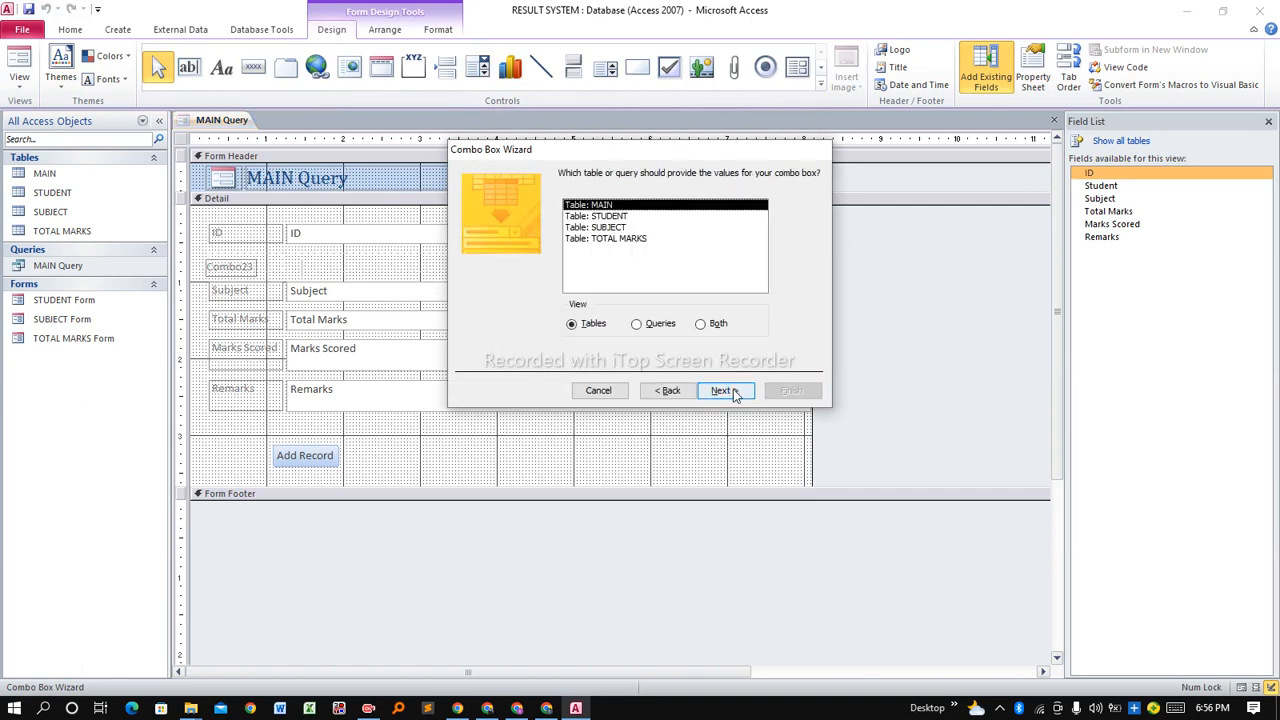
left_click(603, 217)
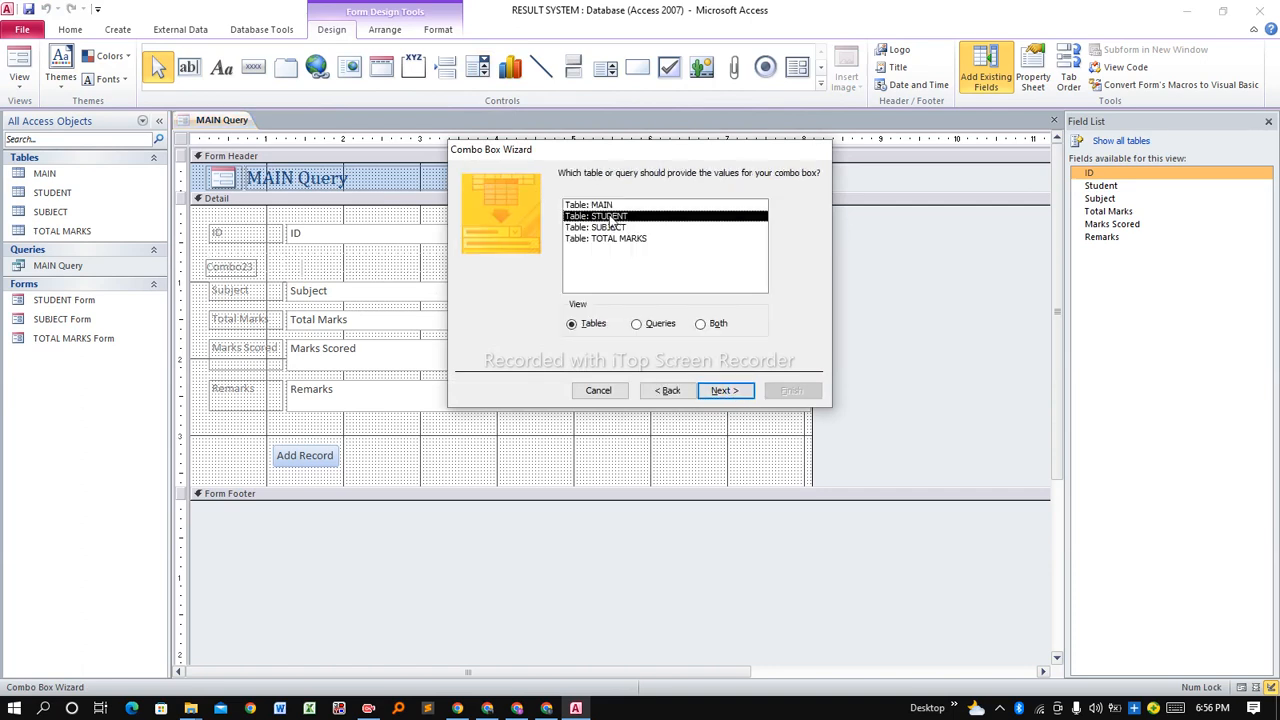
left_click(728, 391)
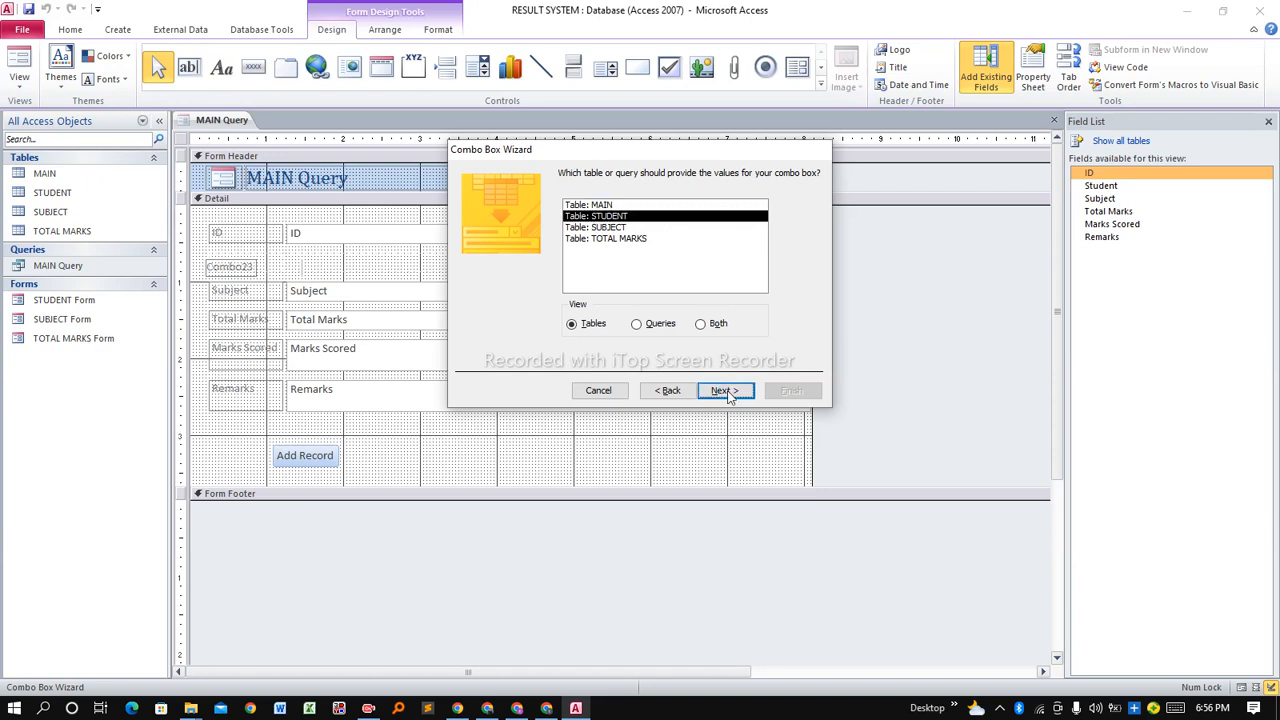
left_click(540, 291)
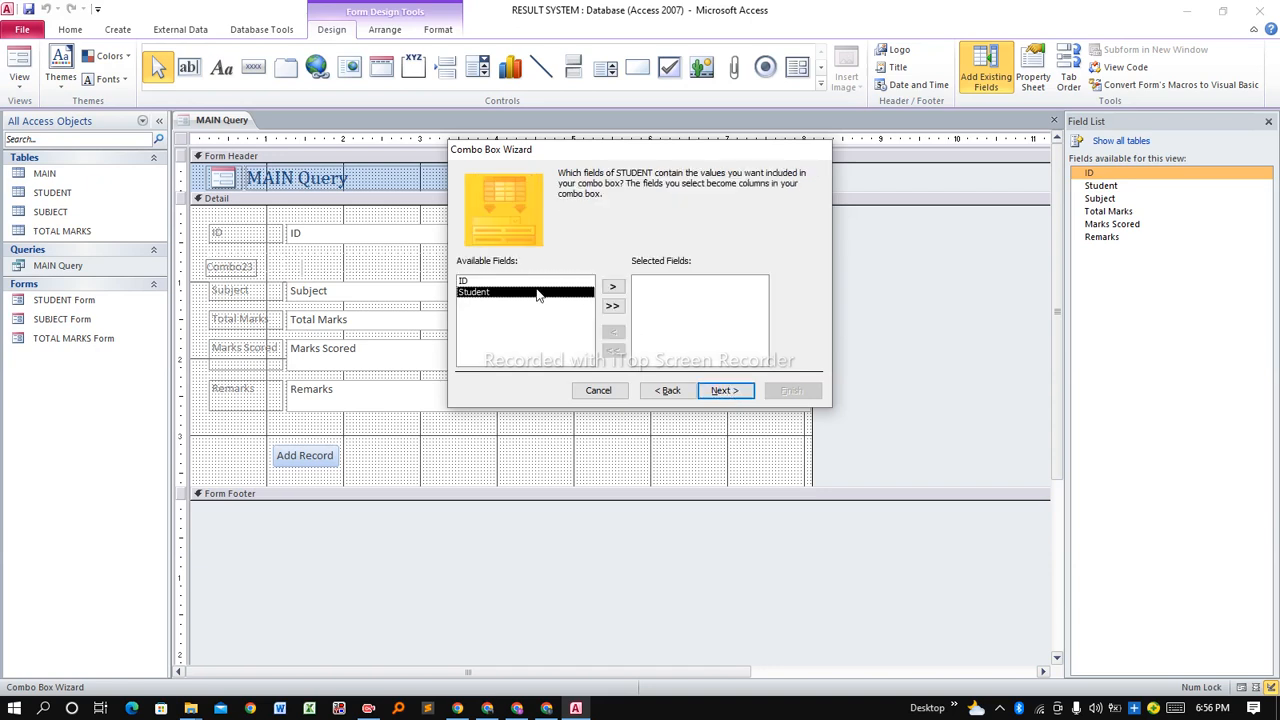
left_click(612, 288)
left_click(724, 393)
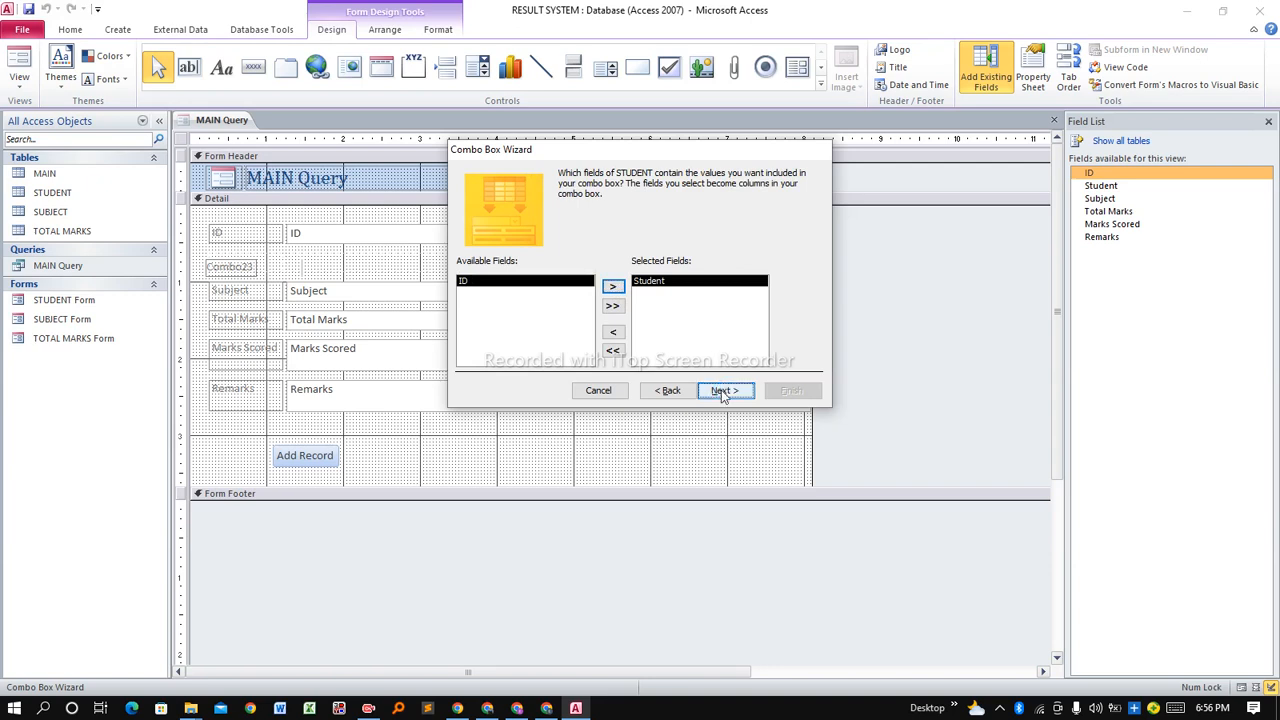
Sort the list ascending by Student, store the value in Student, and finish as Combo23.
left_click(589, 227)
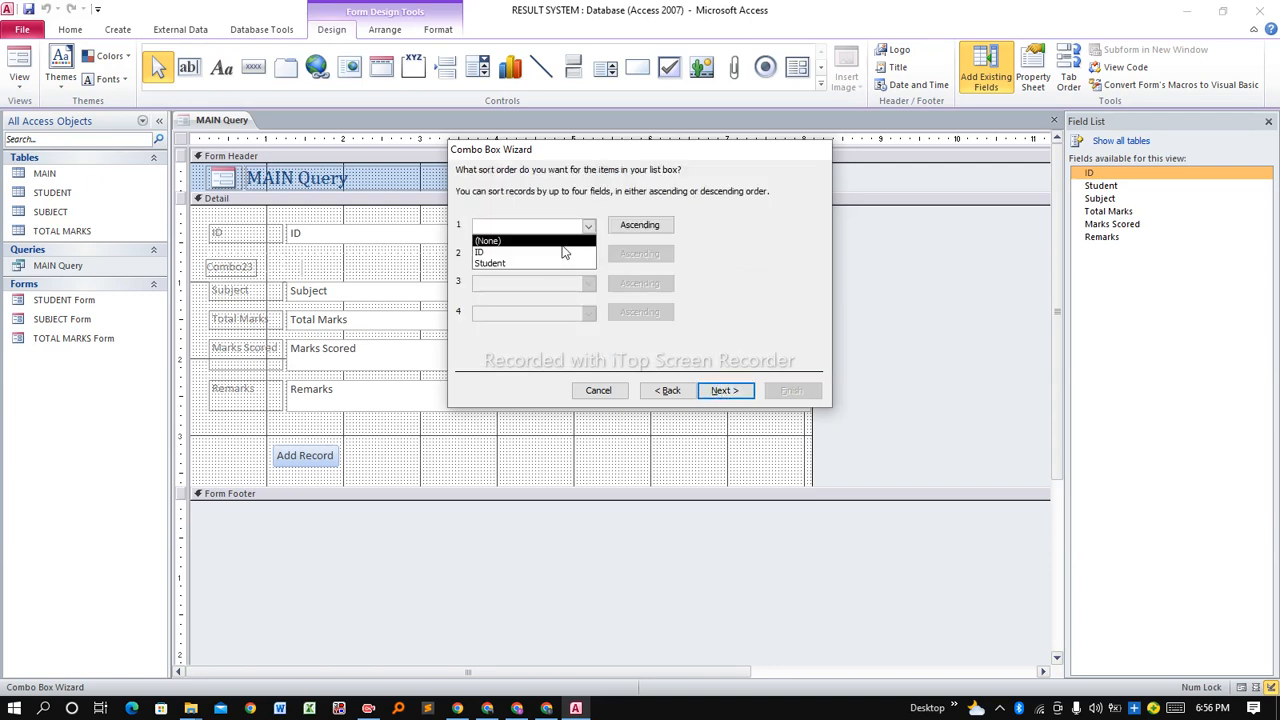
left_click(539, 264)
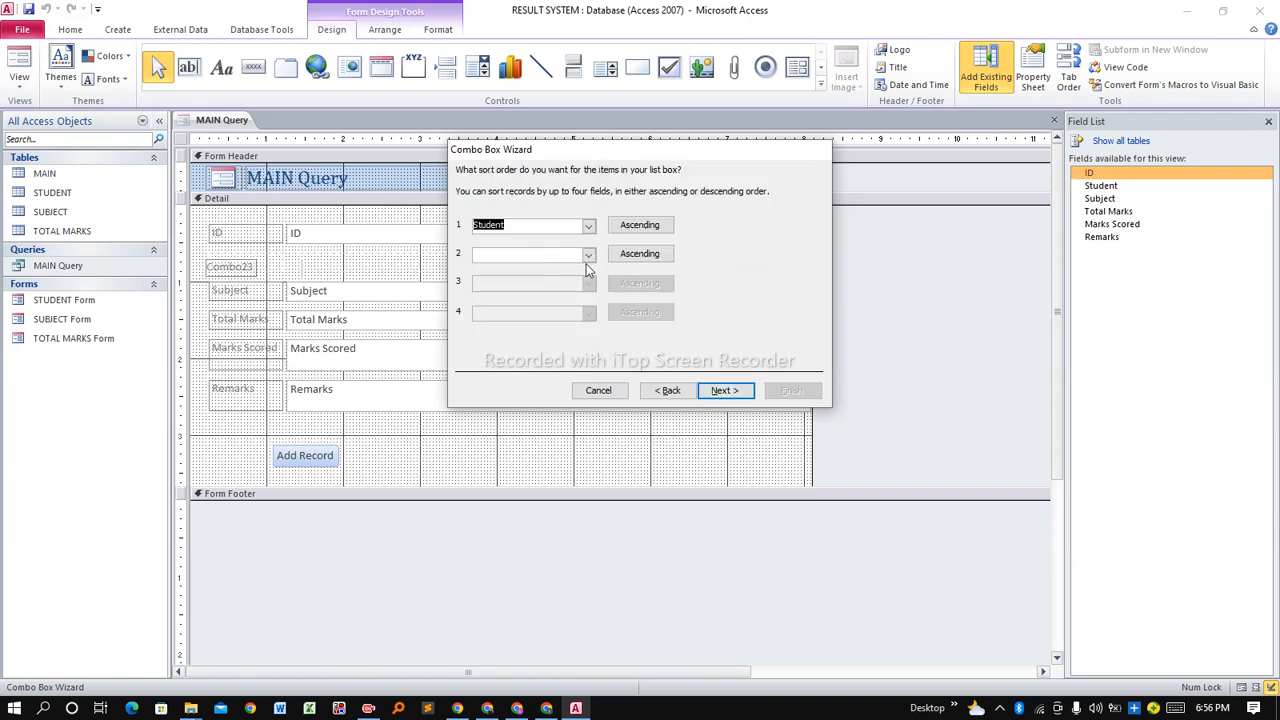
left_click(724, 391)
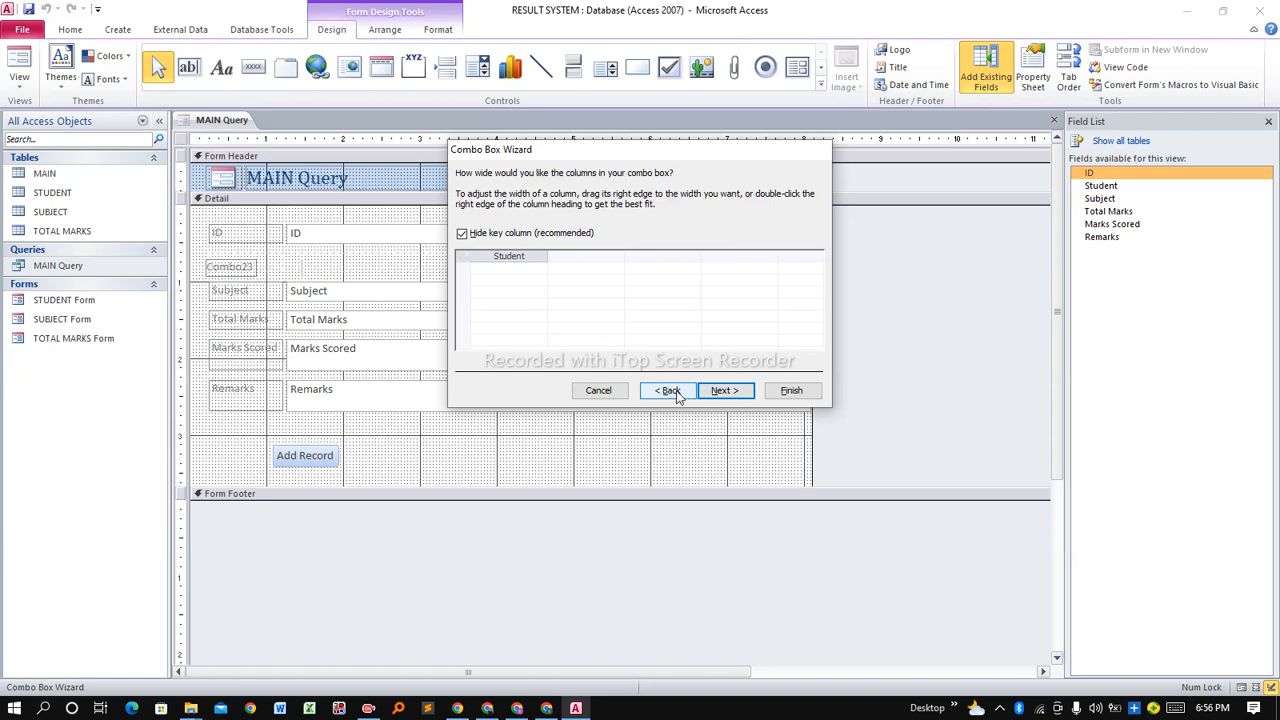
left_click(724, 391)
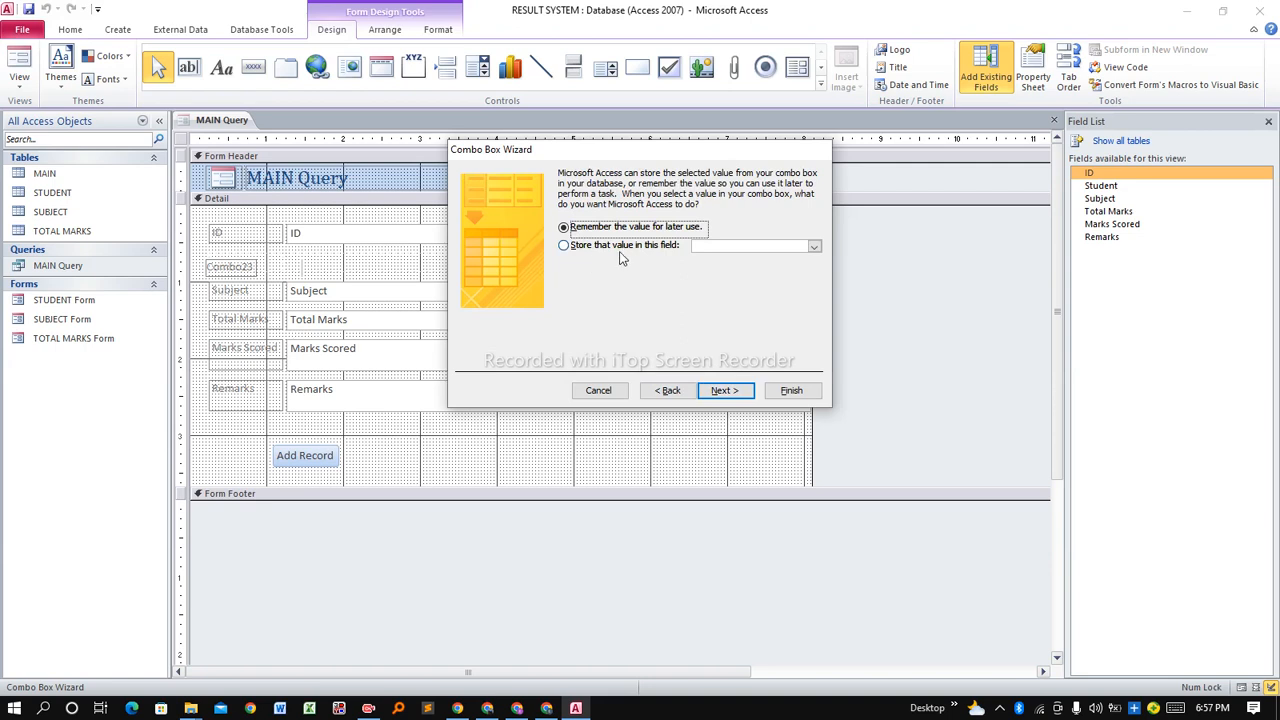
left_click(648, 254)
left_click(815, 247)
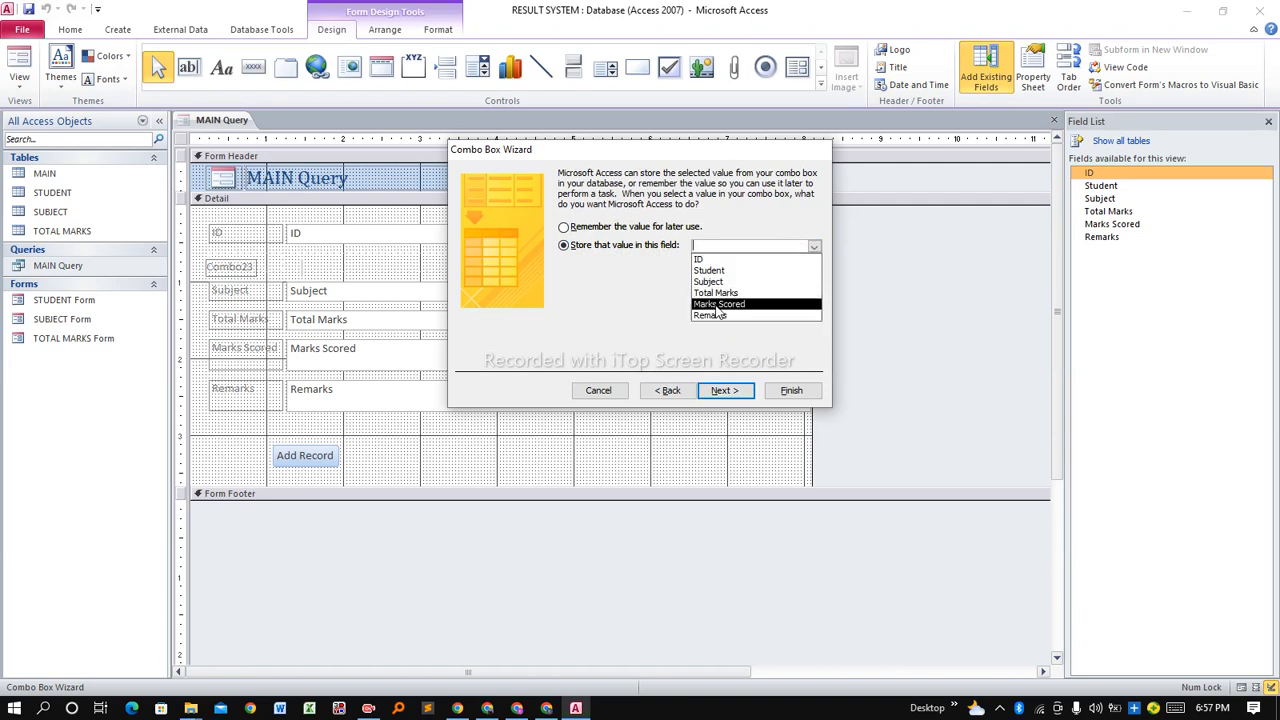
left_click(712, 271)
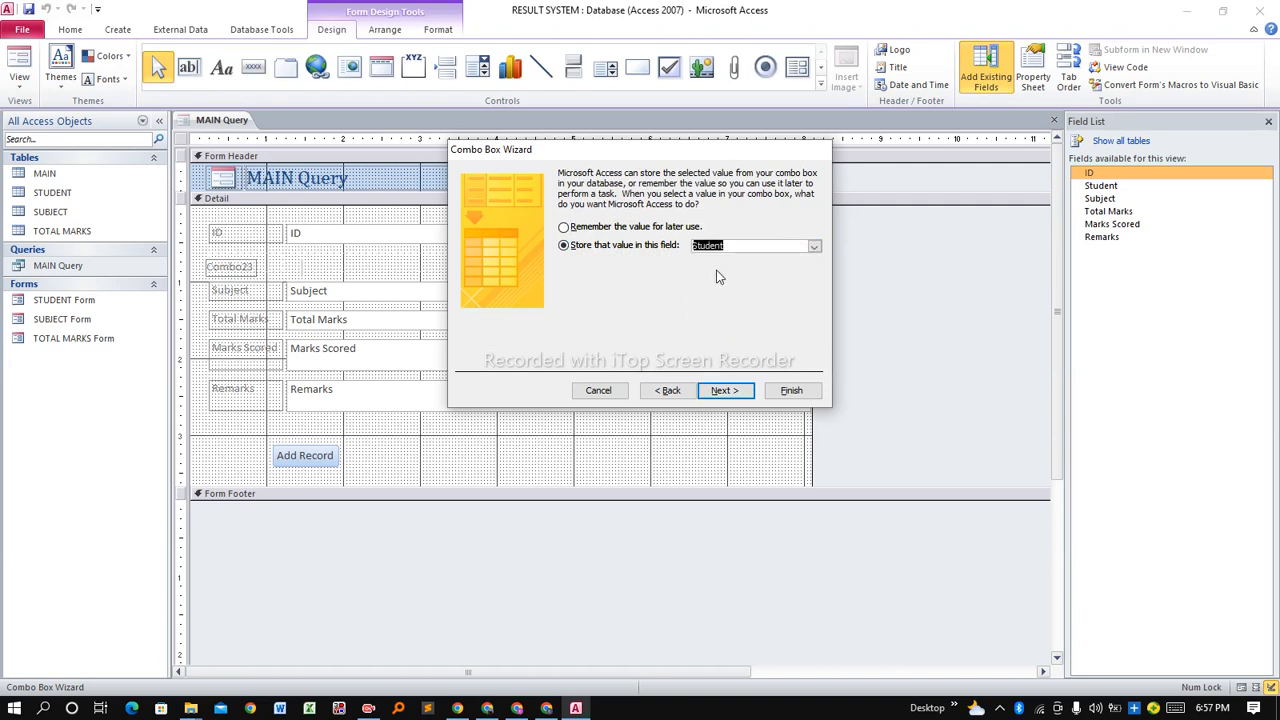
left_click(728, 392)
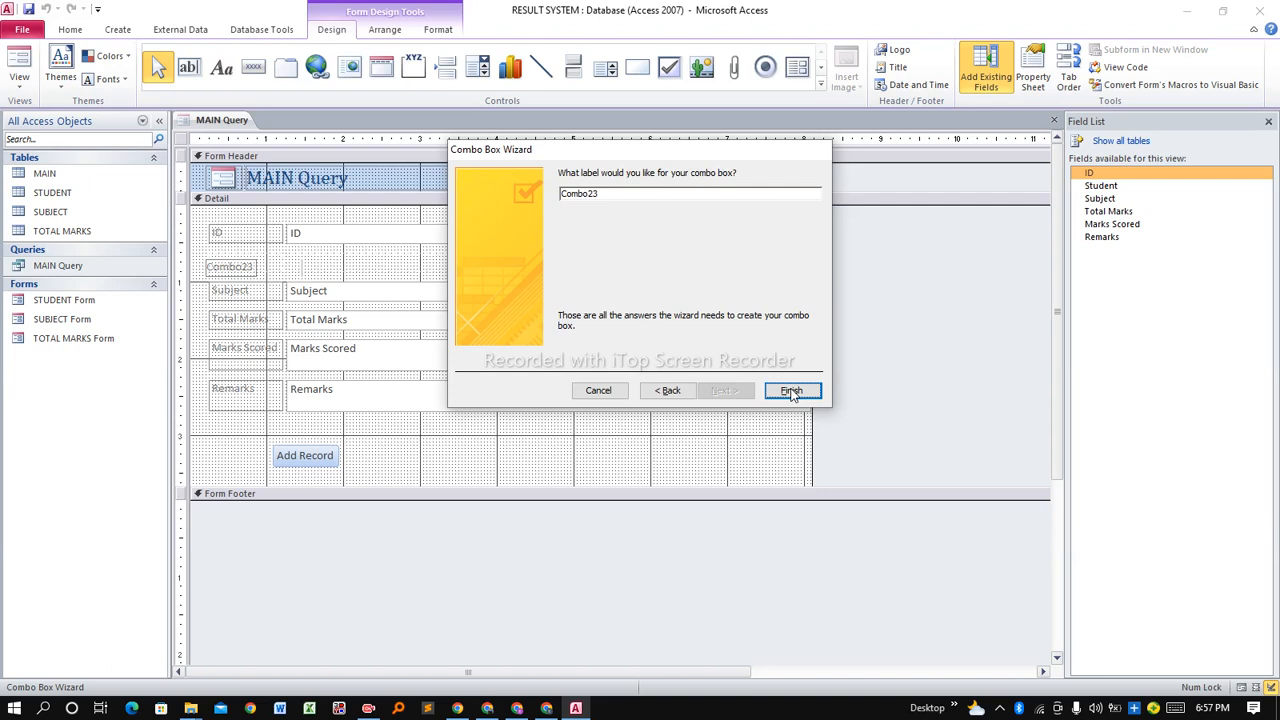
left_click(789, 392)
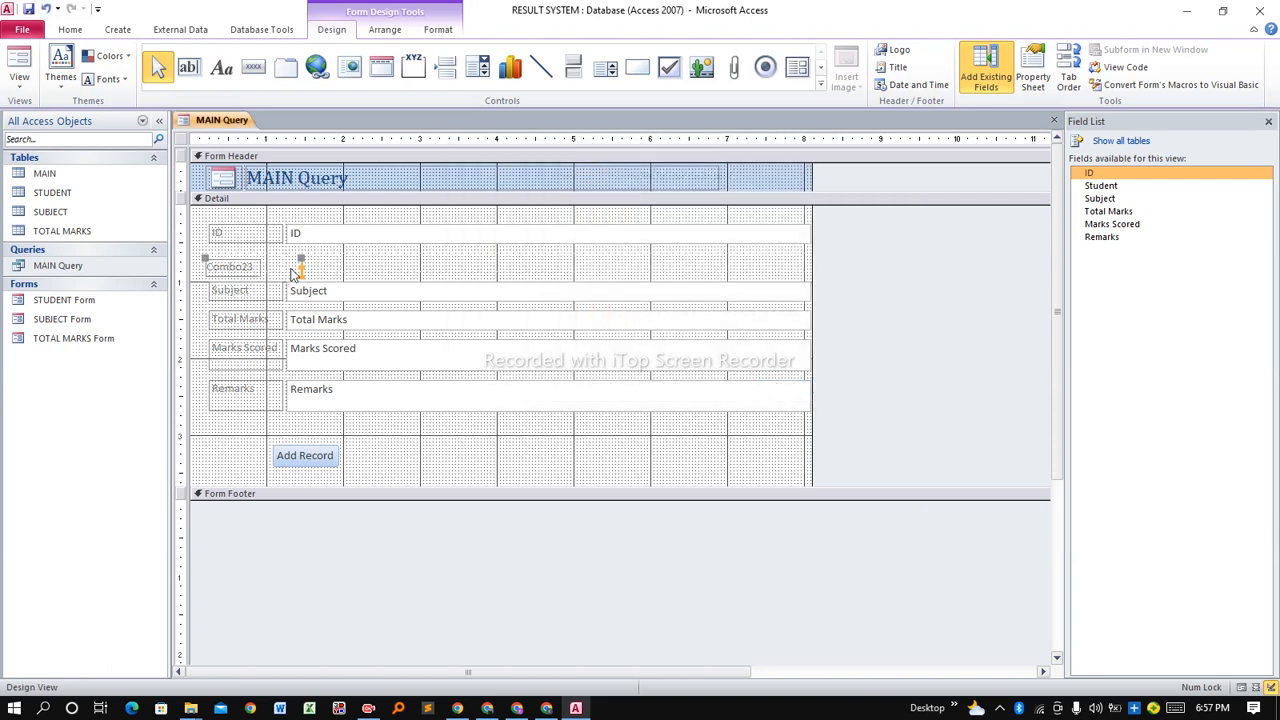
left_click(242, 270)
Rename the Combo23 label to 'Student' and widen the combo box across its row.
double_click(242, 270)
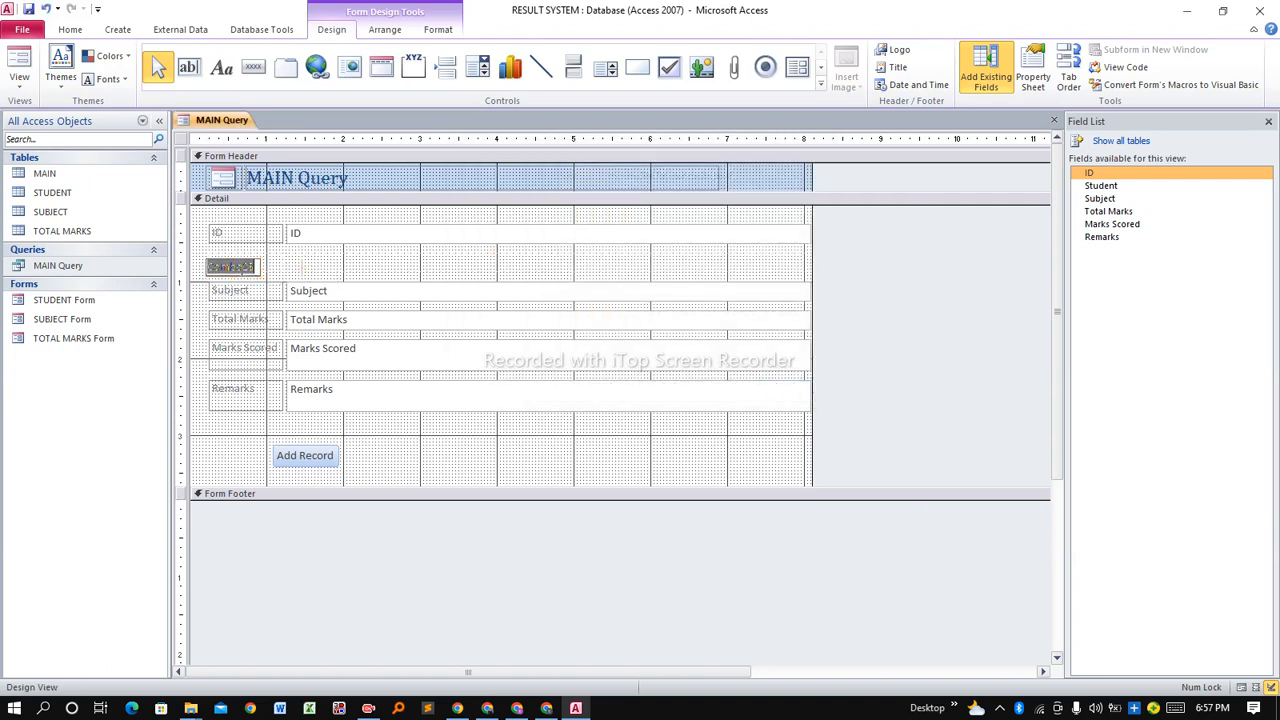
type("S")
key("Return")
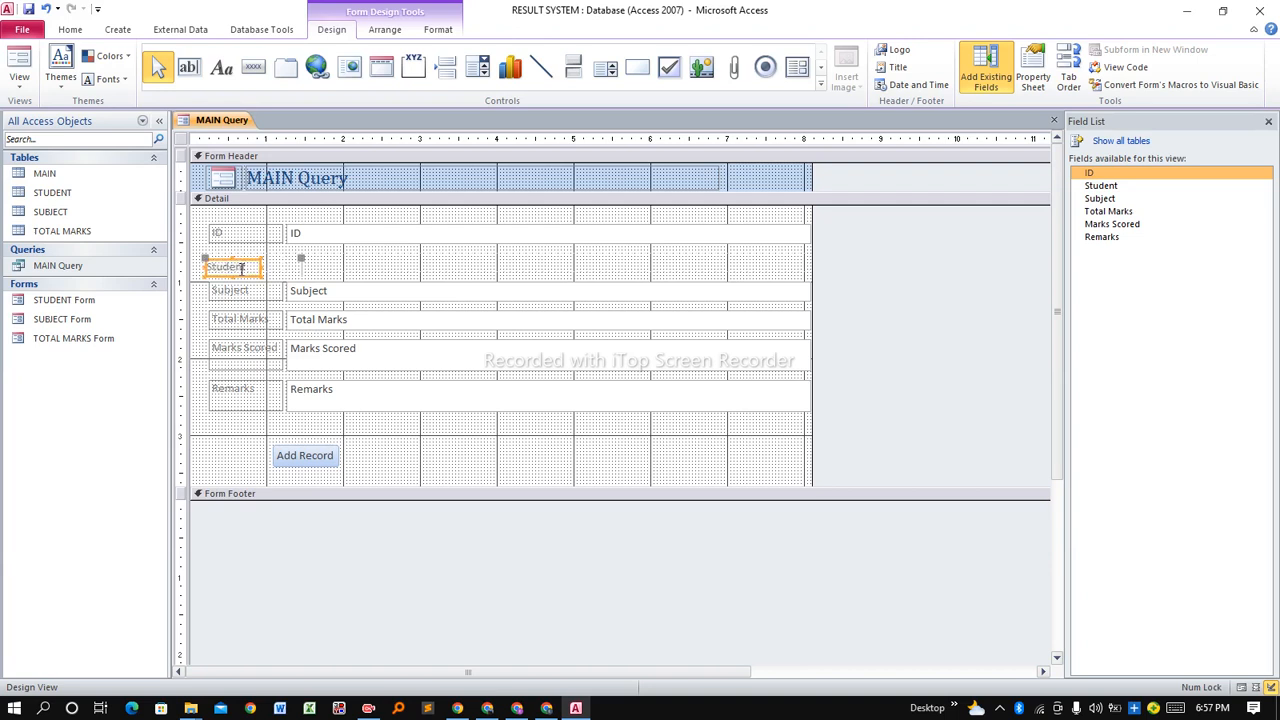
left_click_drag(241, 263, 245, 250)
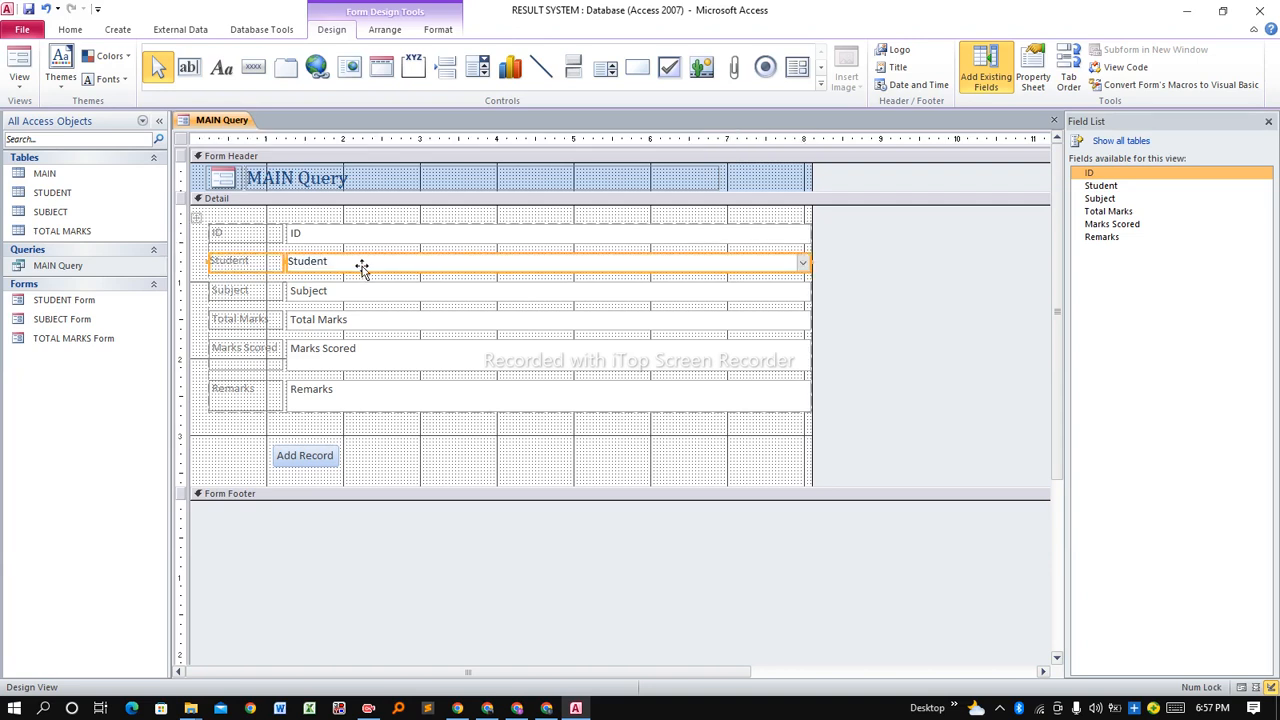
left_click(347, 294)
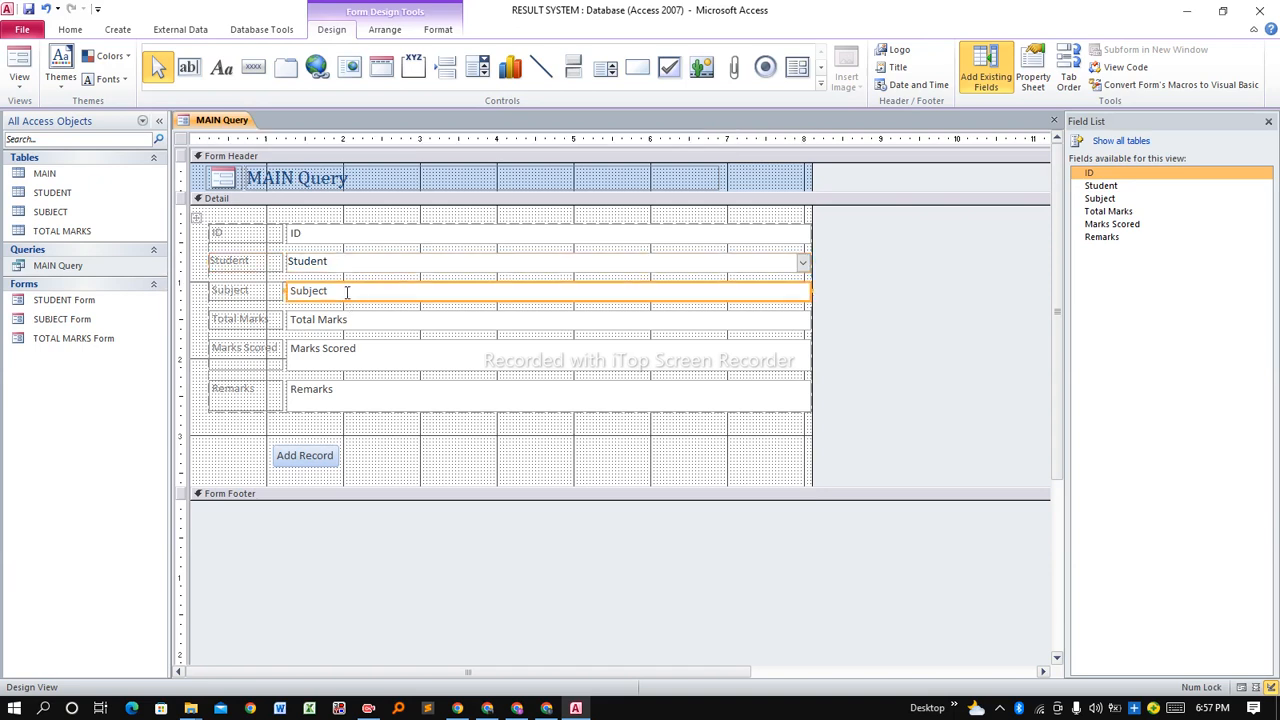
Replace the Subject text box with a combo box listing Subject from the SUBJECT table.
key("Delete")
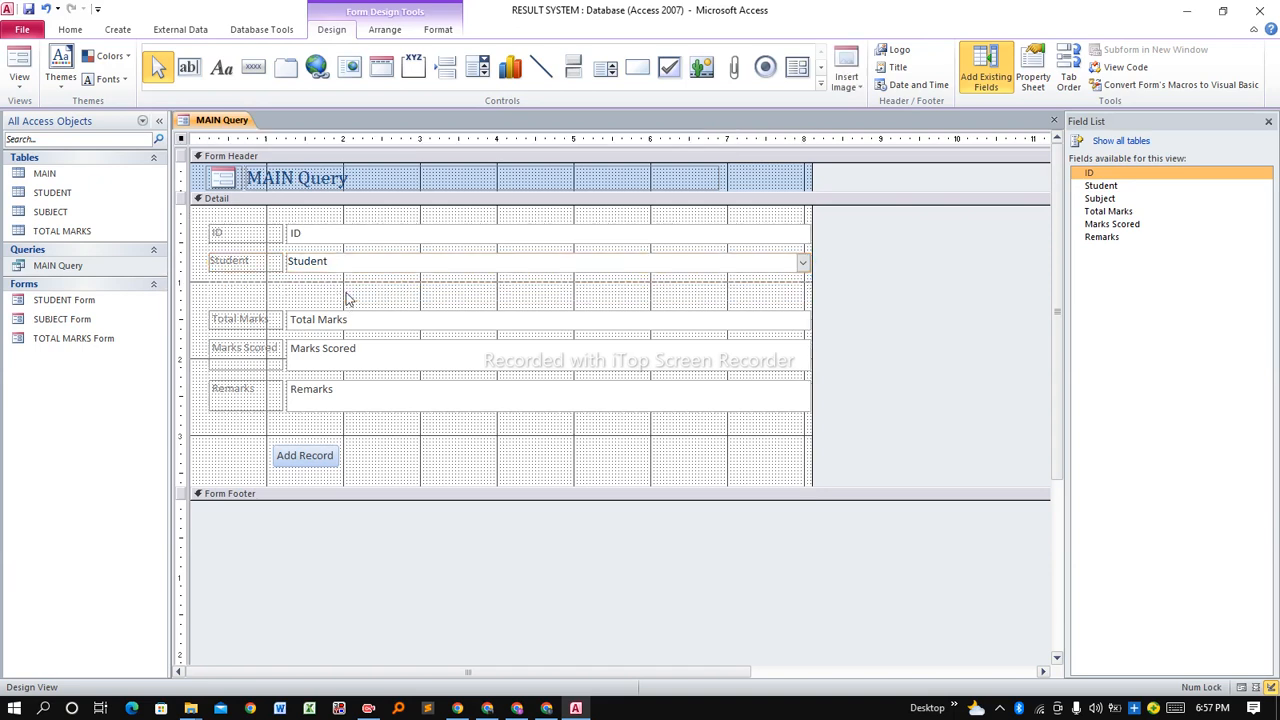
left_click(478, 67)
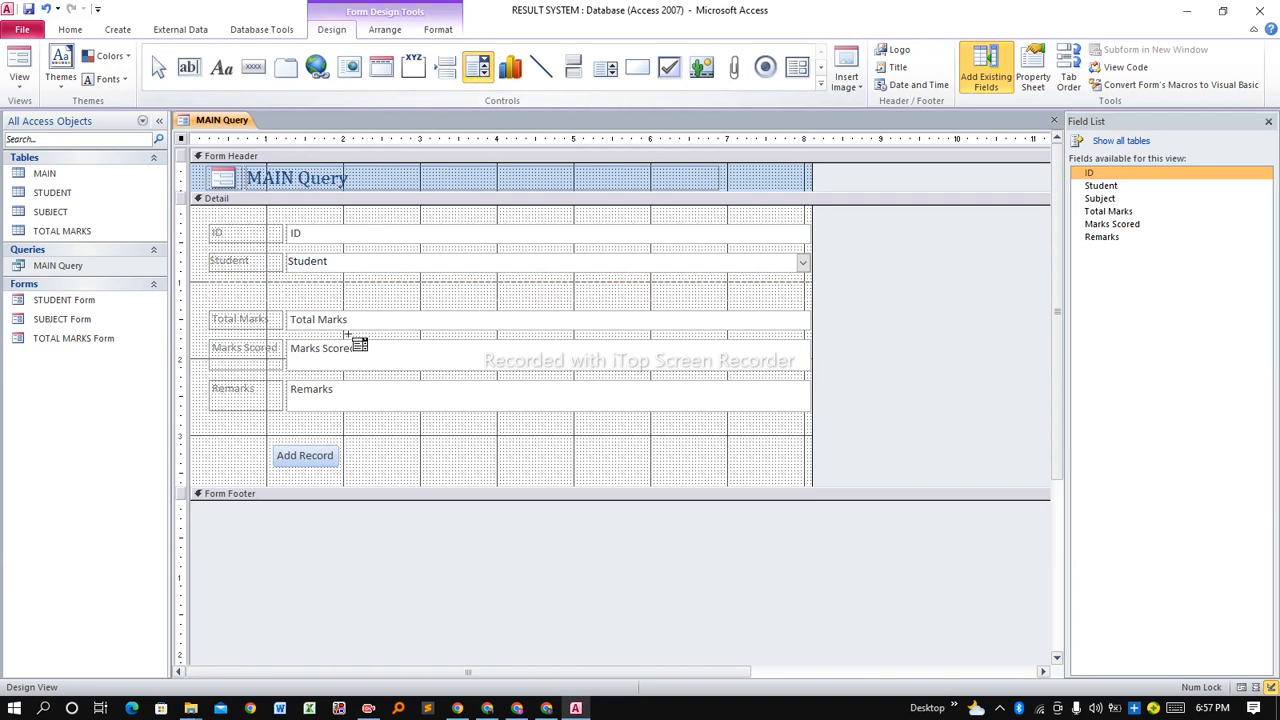
left_click_drag(290, 289, 356, 301)
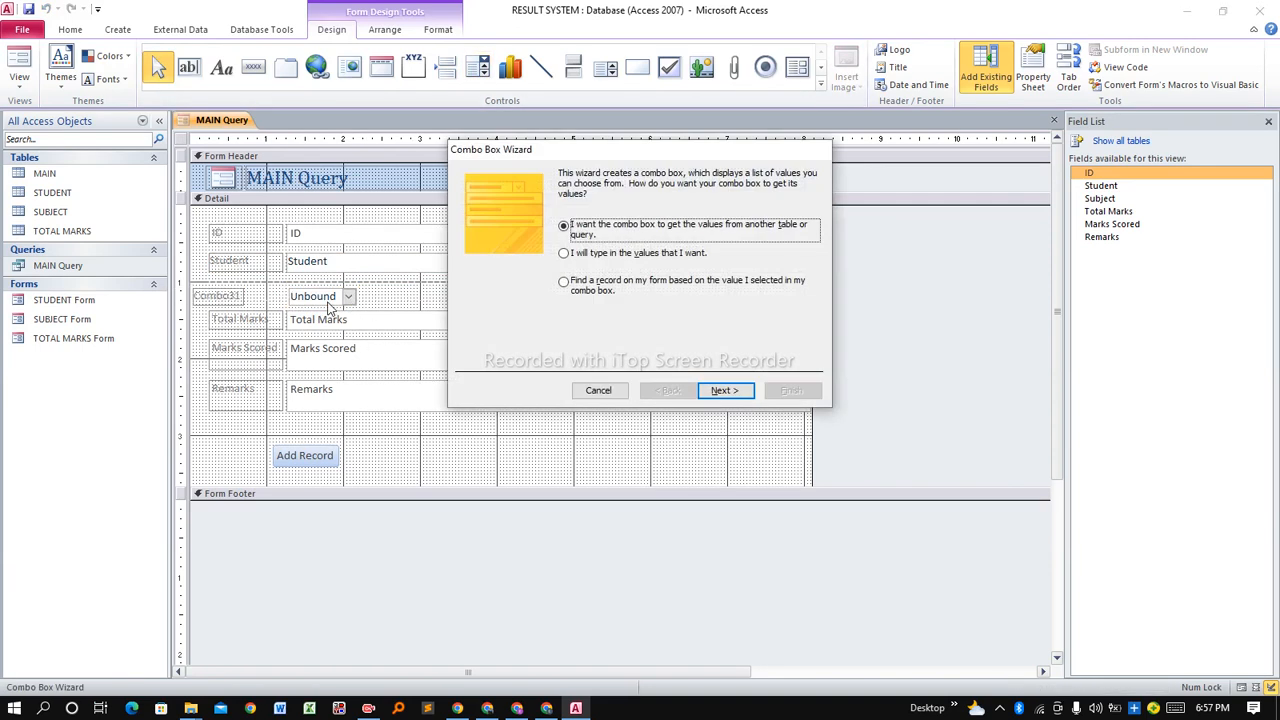
left_click(724, 390)
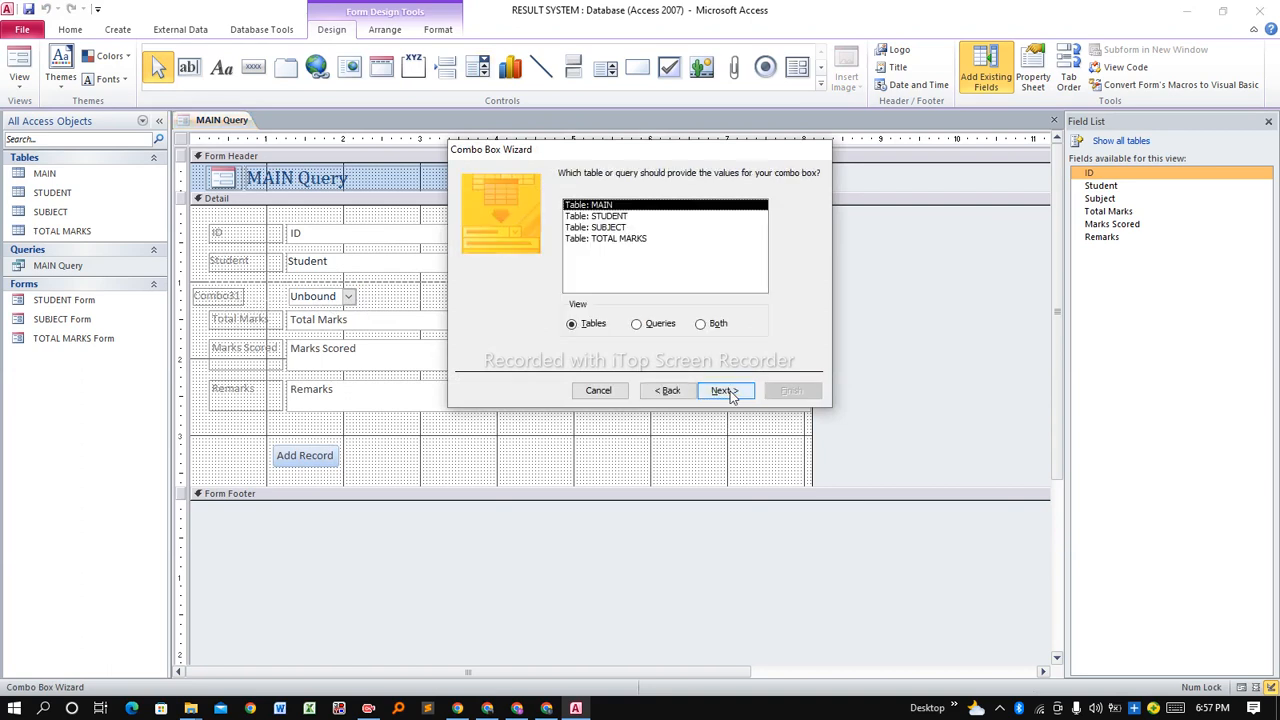
left_click(595, 232)
left_click(743, 392)
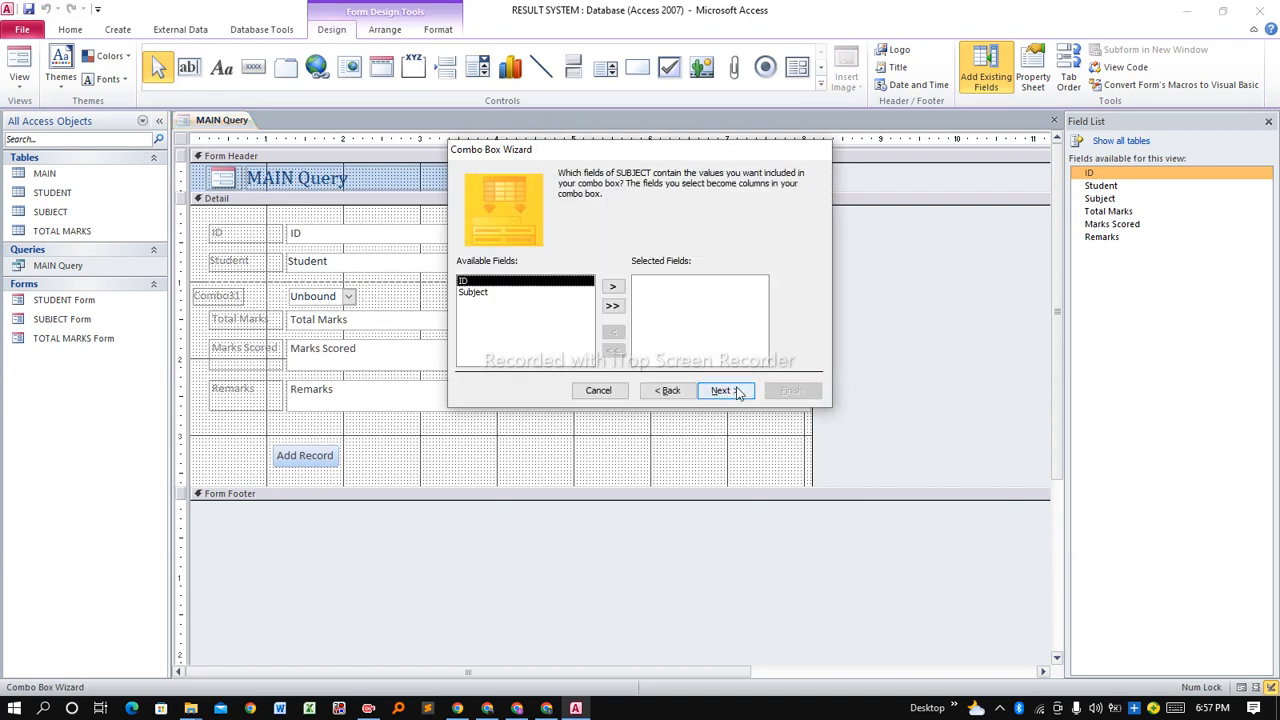
double_click(546, 293)
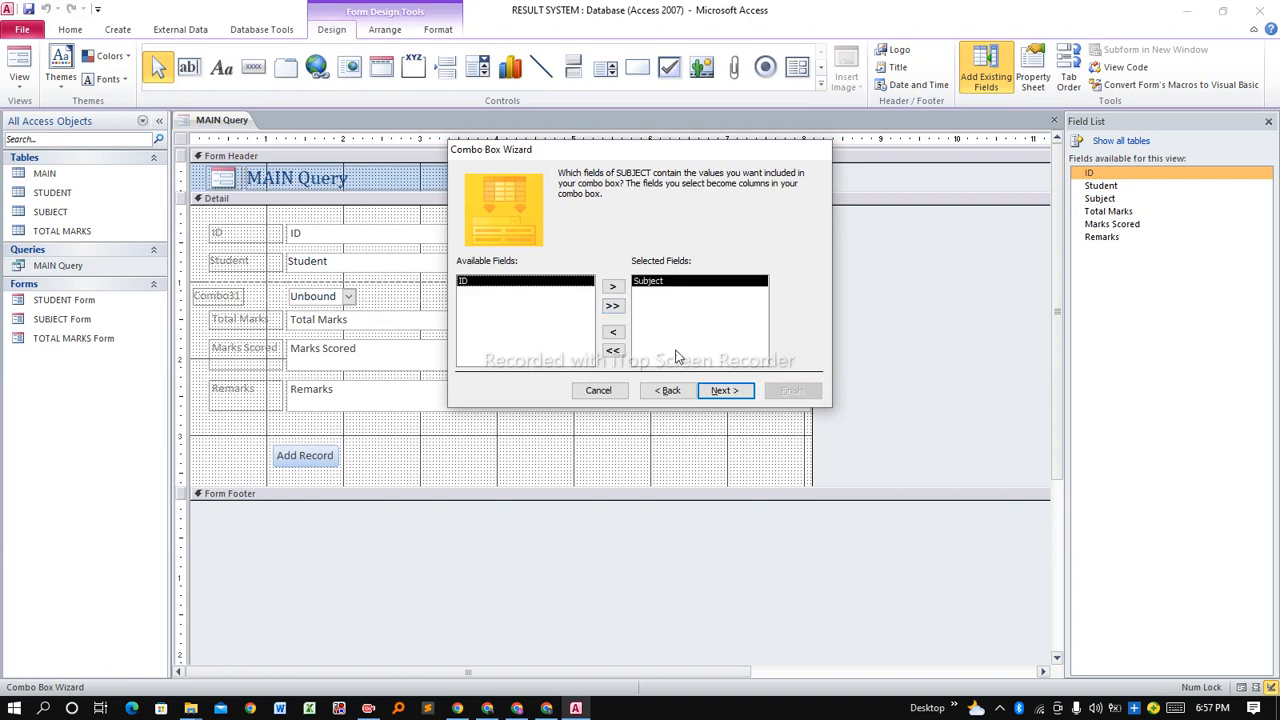
Sort the combo list by Subject, store the value in Subject, and finish as Combo31.
left_click(717, 392)
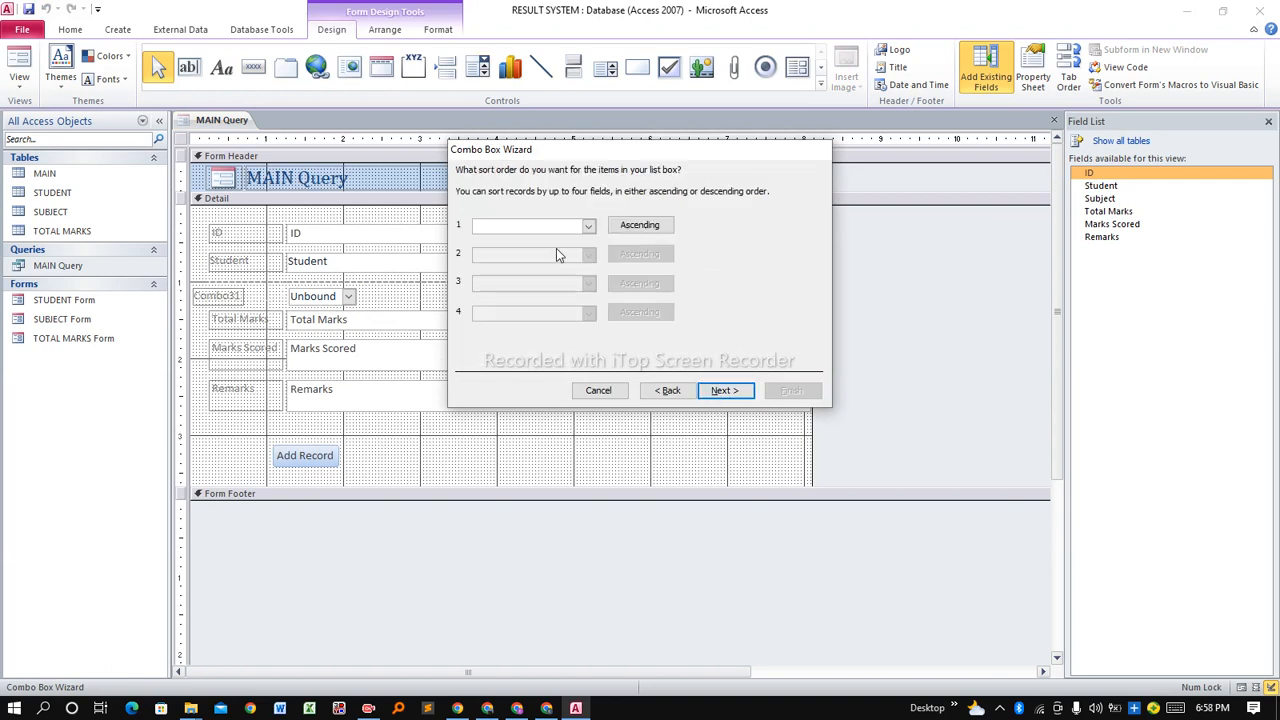
left_click(588, 226)
left_click(517, 265)
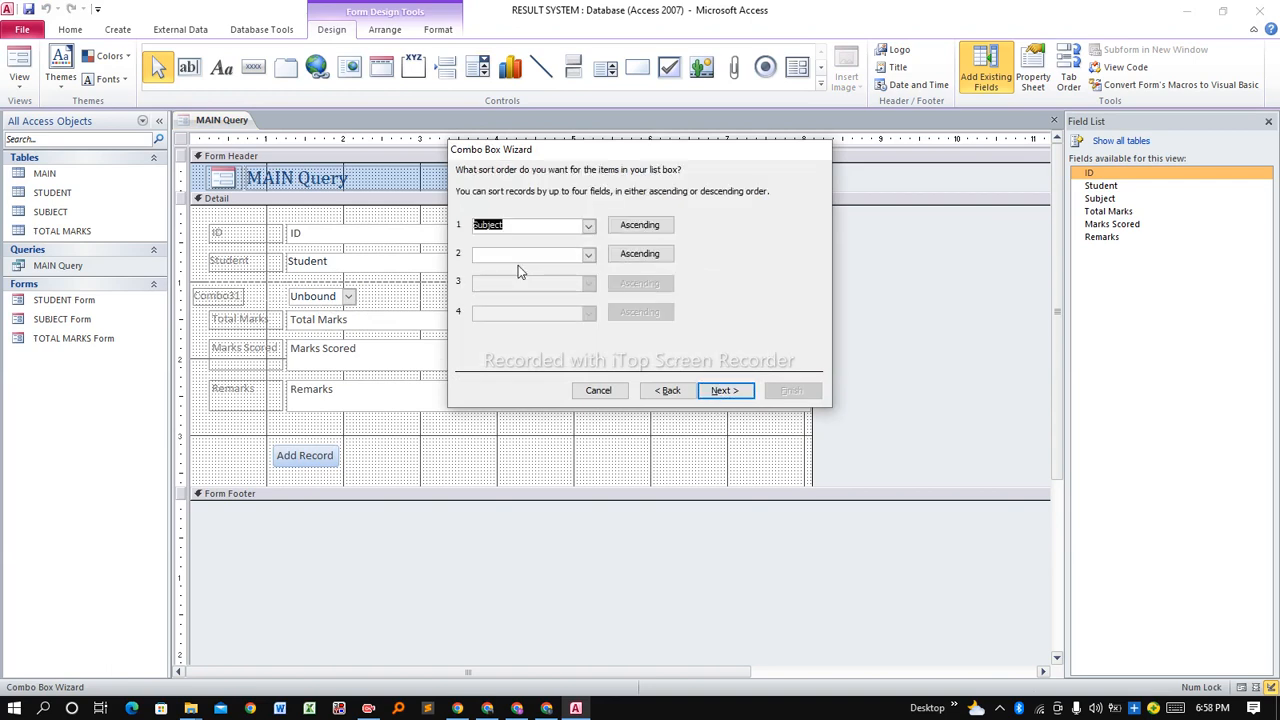
left_click(724, 389)
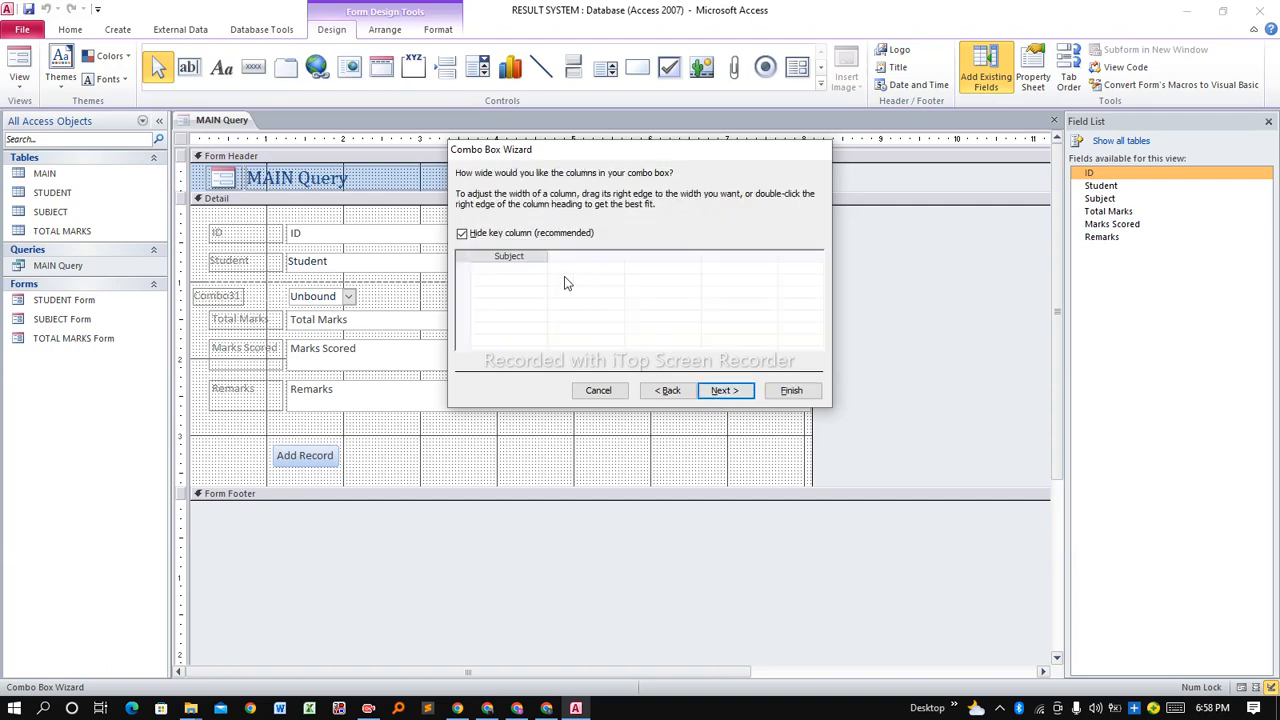
left_click(724, 389)
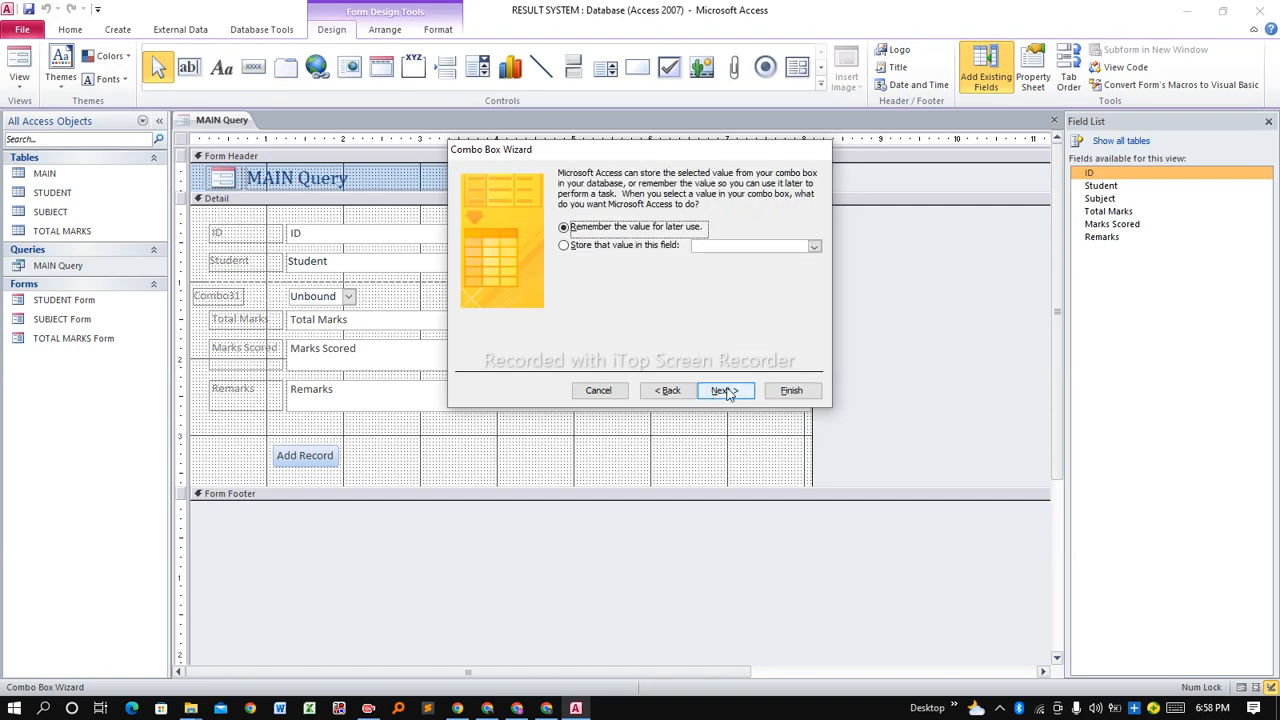
left_click(587, 247)
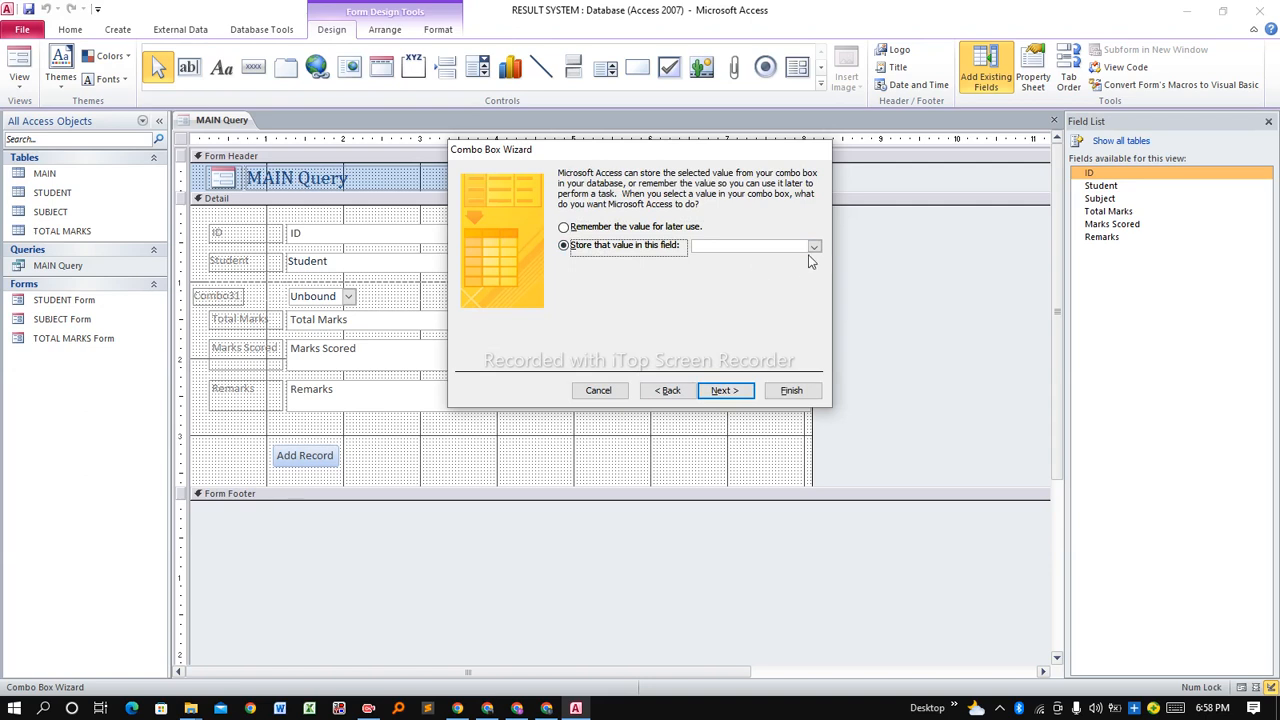
left_click(814, 247)
left_click(740, 283)
left_click(726, 390)
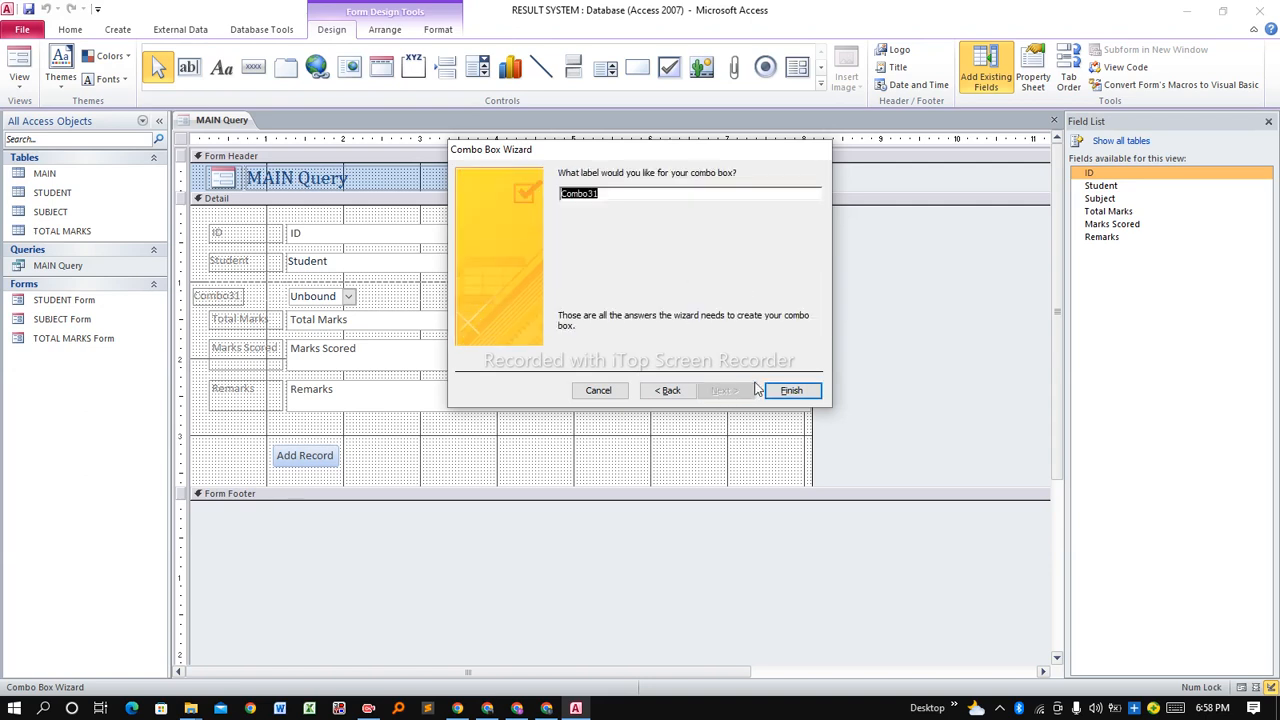
left_click(795, 390)
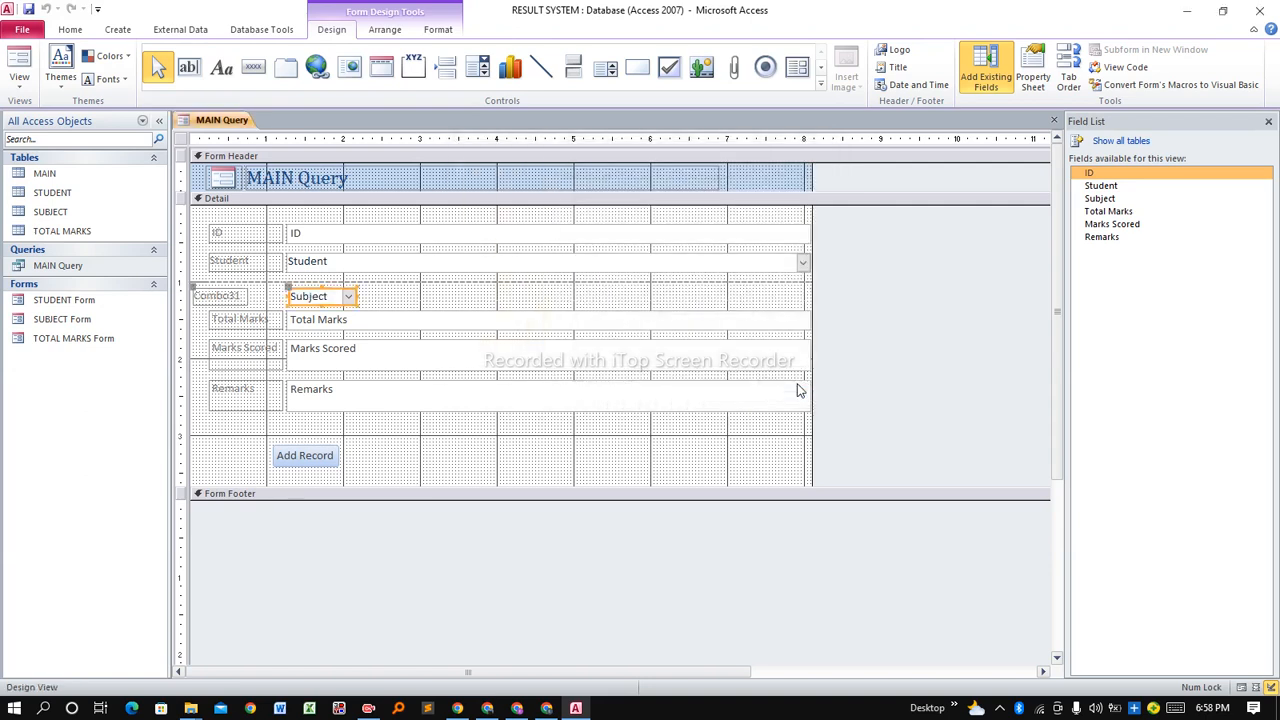
double_click(228, 296)
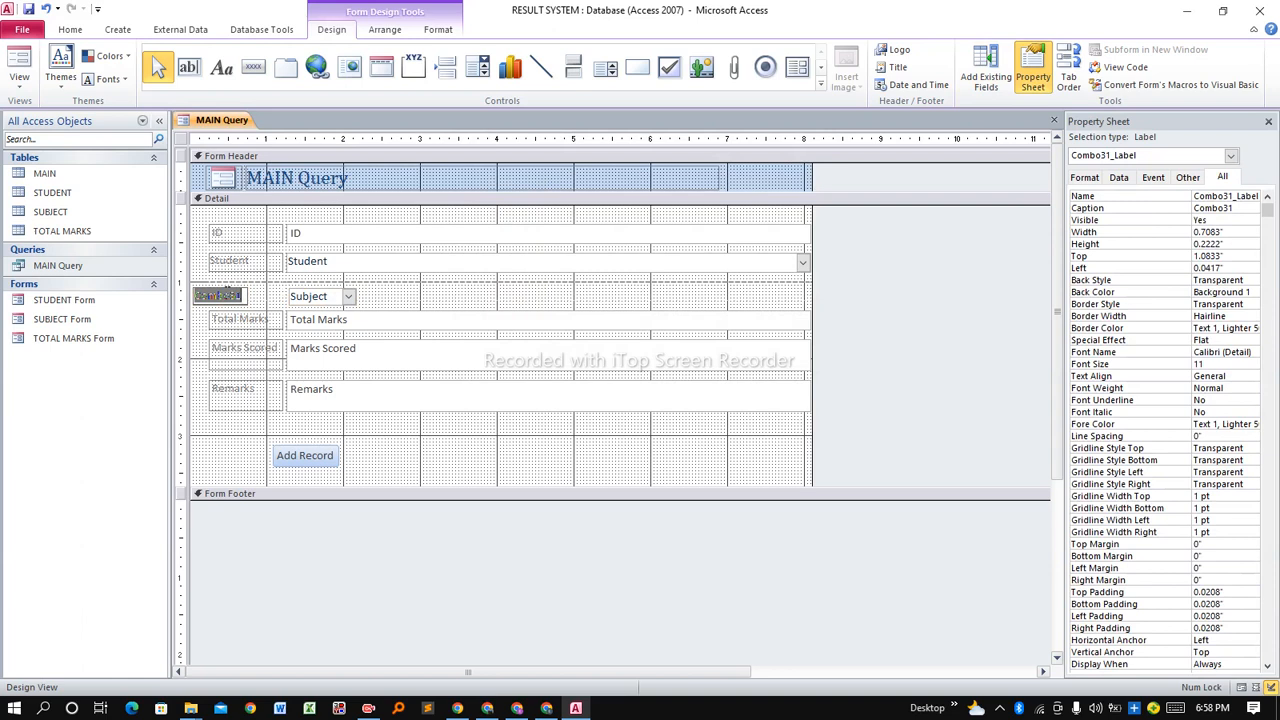
Caption the Combo31 label 'Subject' and align the row beneath Student.
type("Subject")
key("Return")
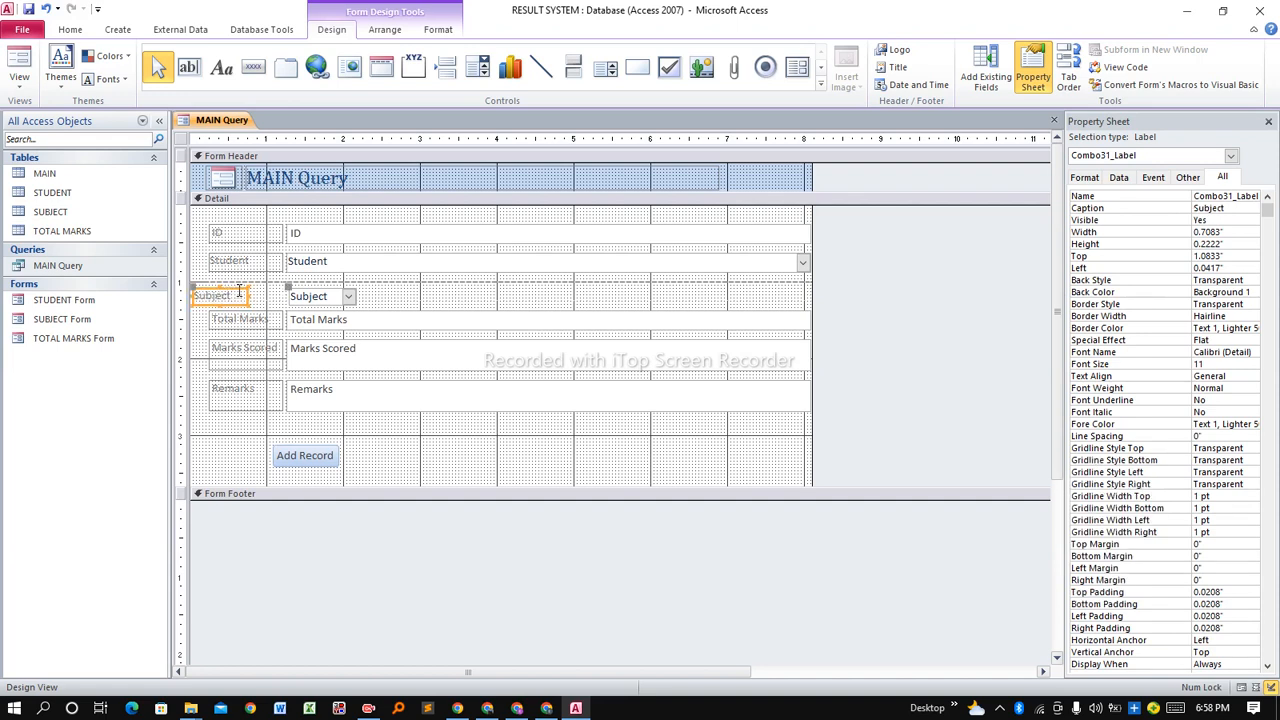
left_click_drag(245, 291, 266, 286)
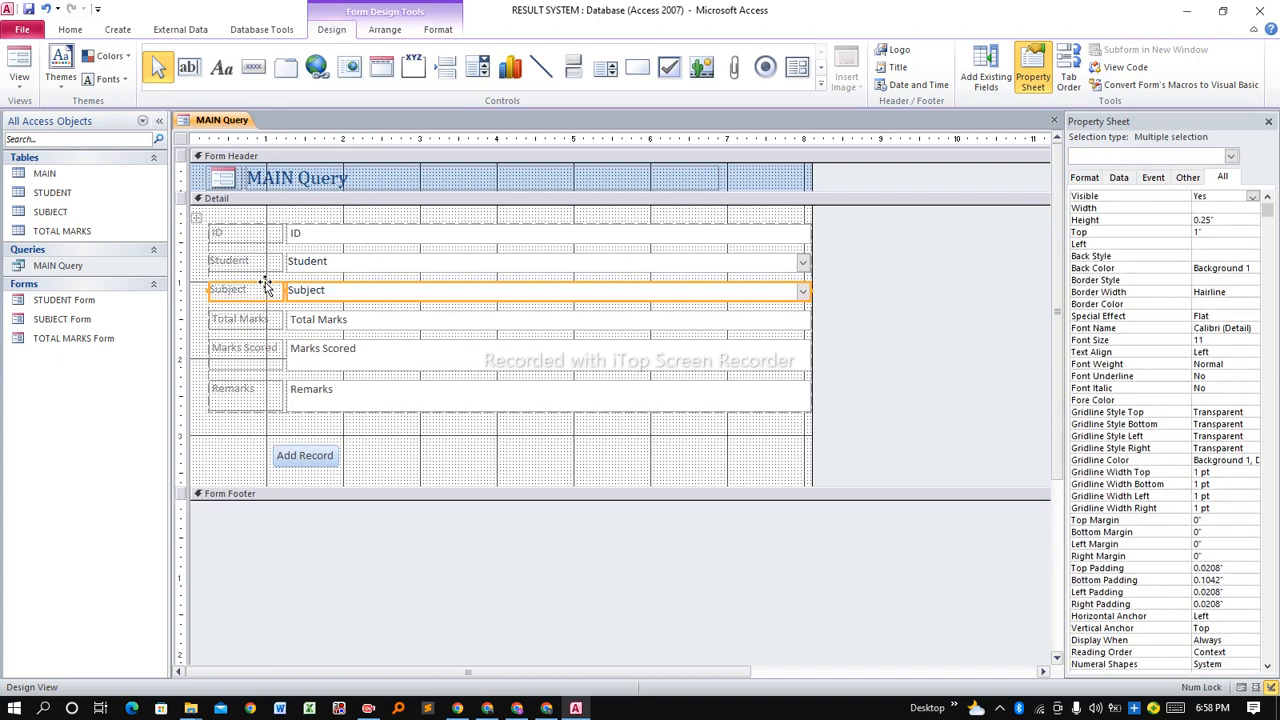
left_click(340, 322, "shift")
left_click(339, 323)
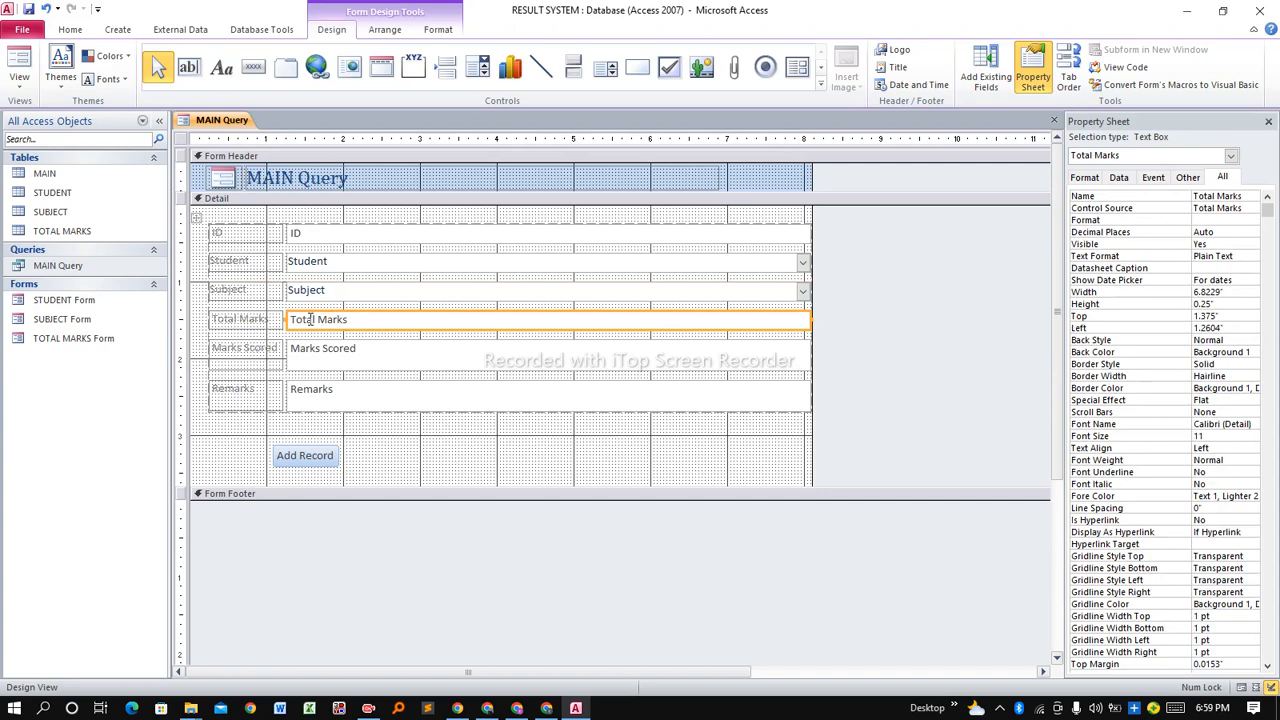
Replace the Total Marks text box with a combo box listing Total Marks from MAIN.
key("Delete")
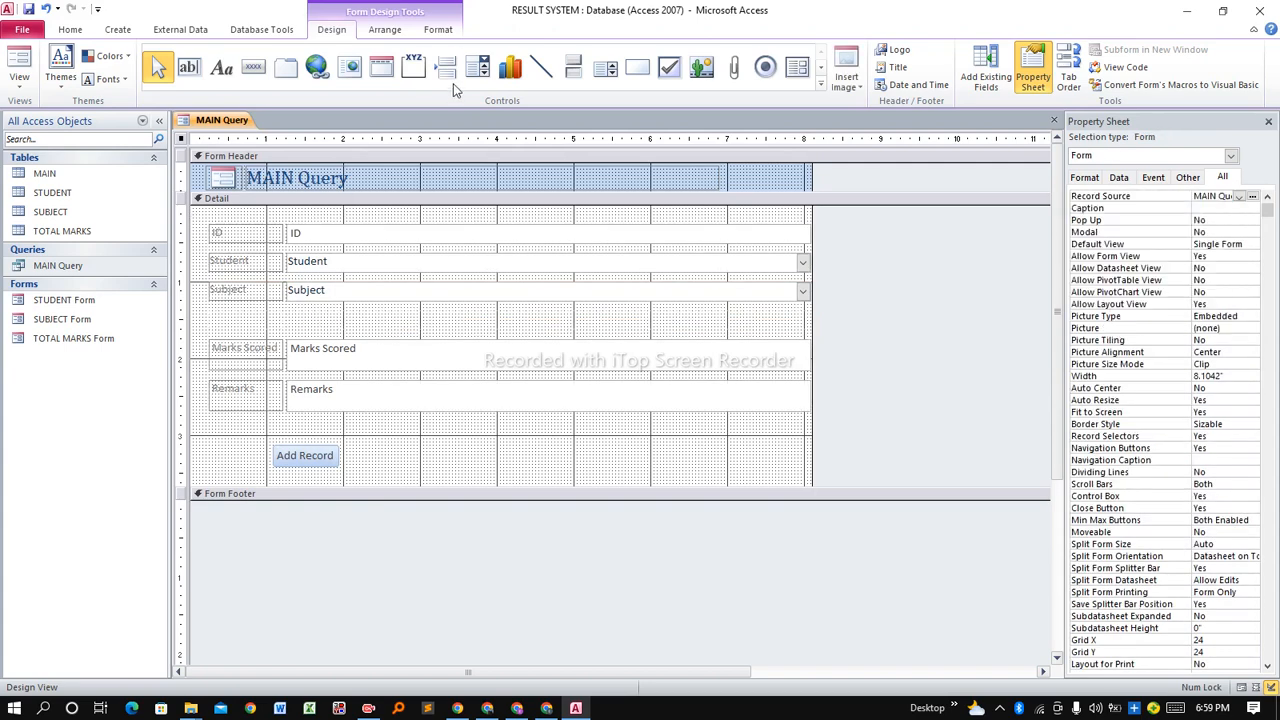
left_click(478, 67)
left_click_drag(300, 316, 378, 333)
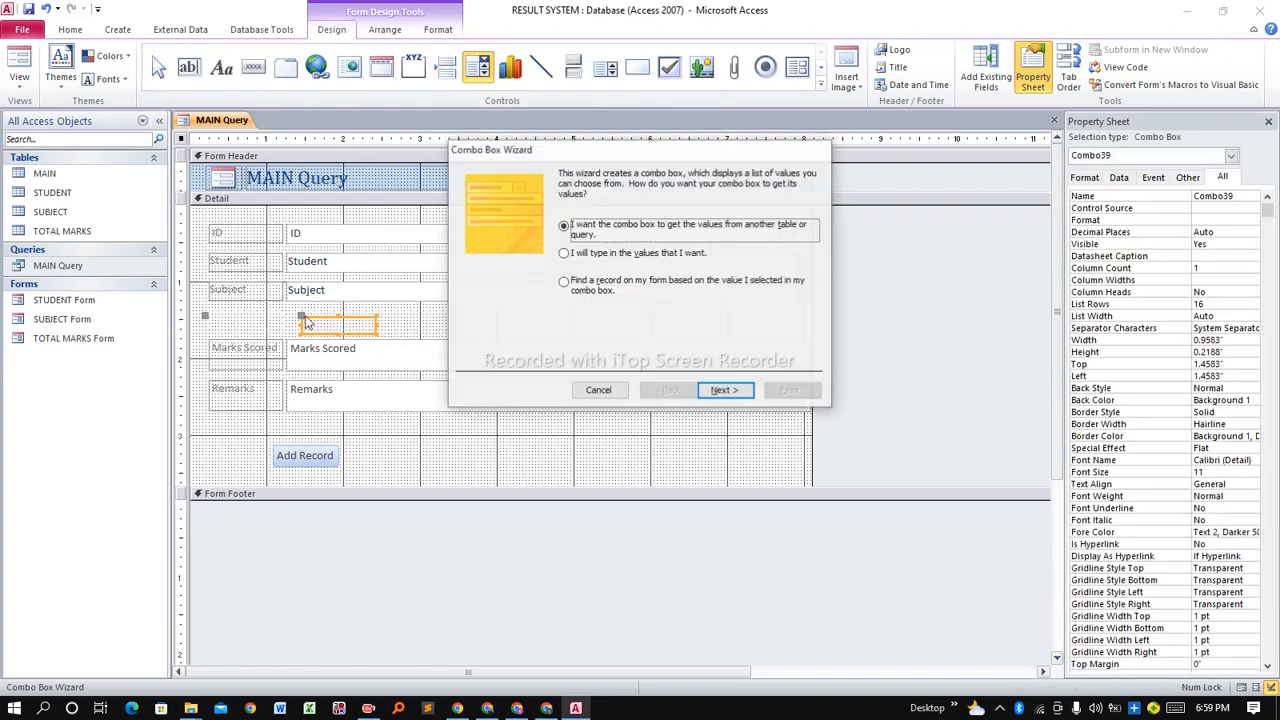
left_click(716, 391)
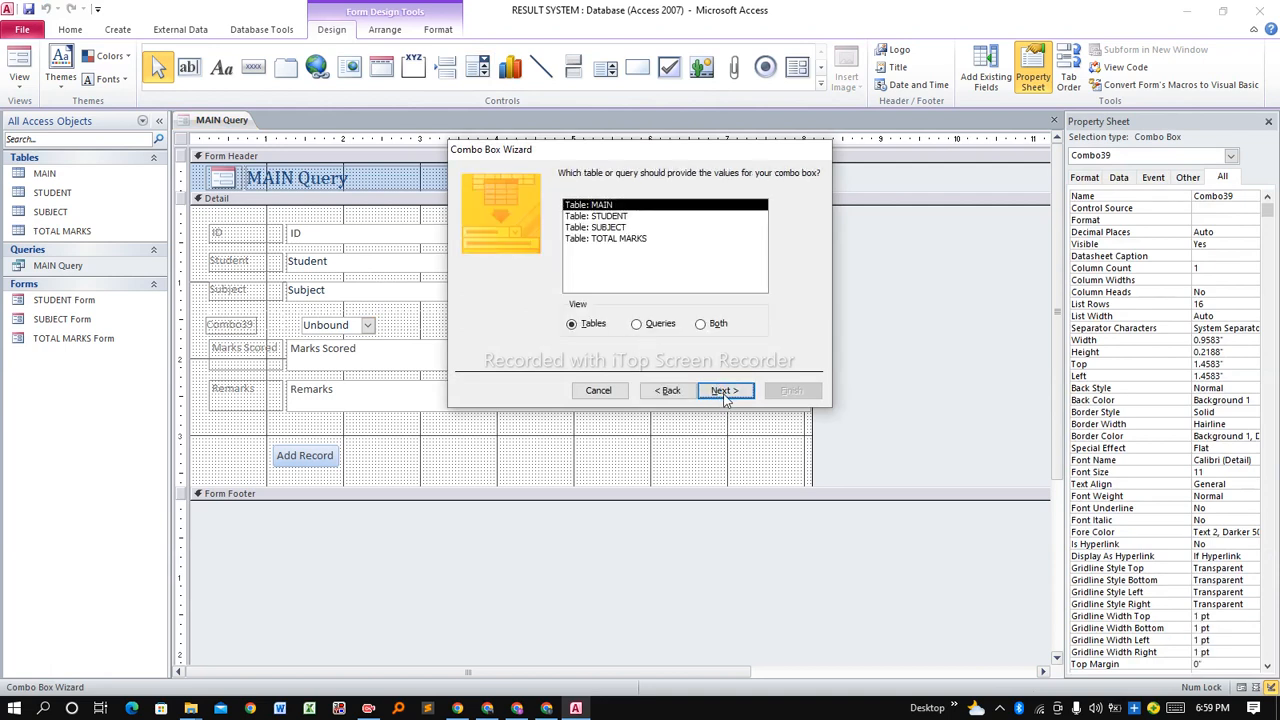
left_click(722, 391)
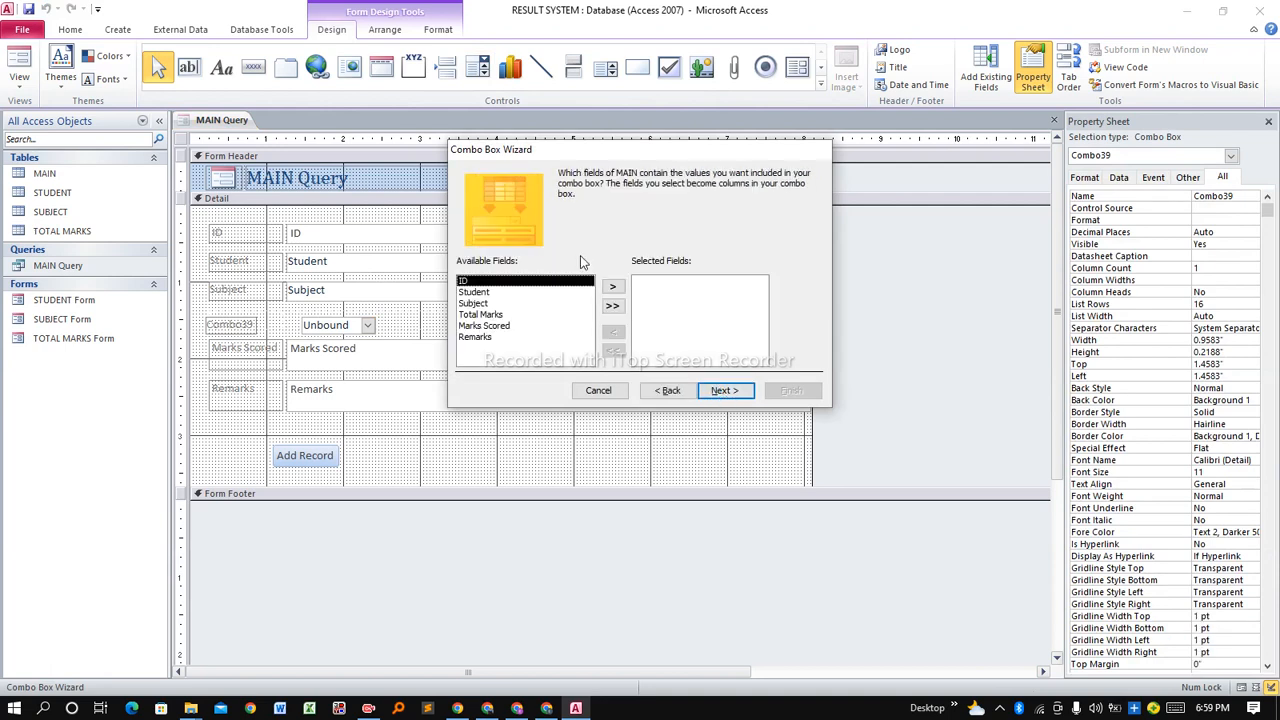
left_click(486, 324)
left_click(483, 316)
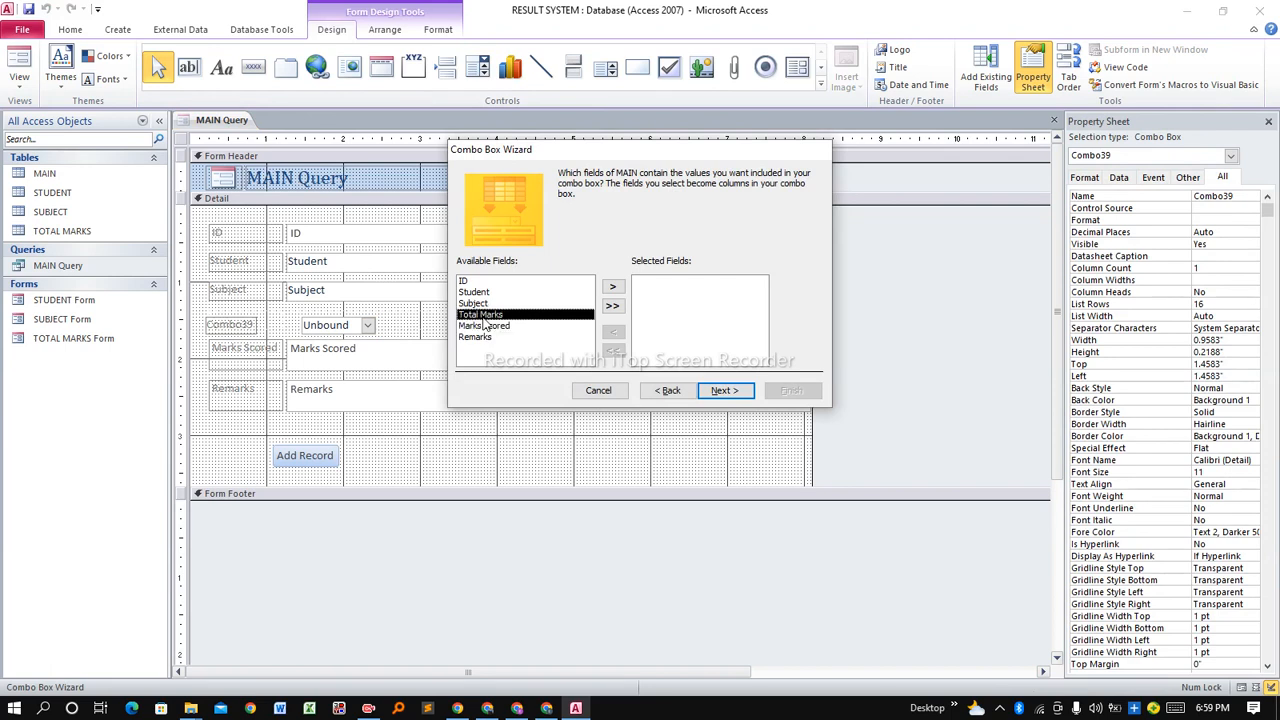
left_click(613, 287)
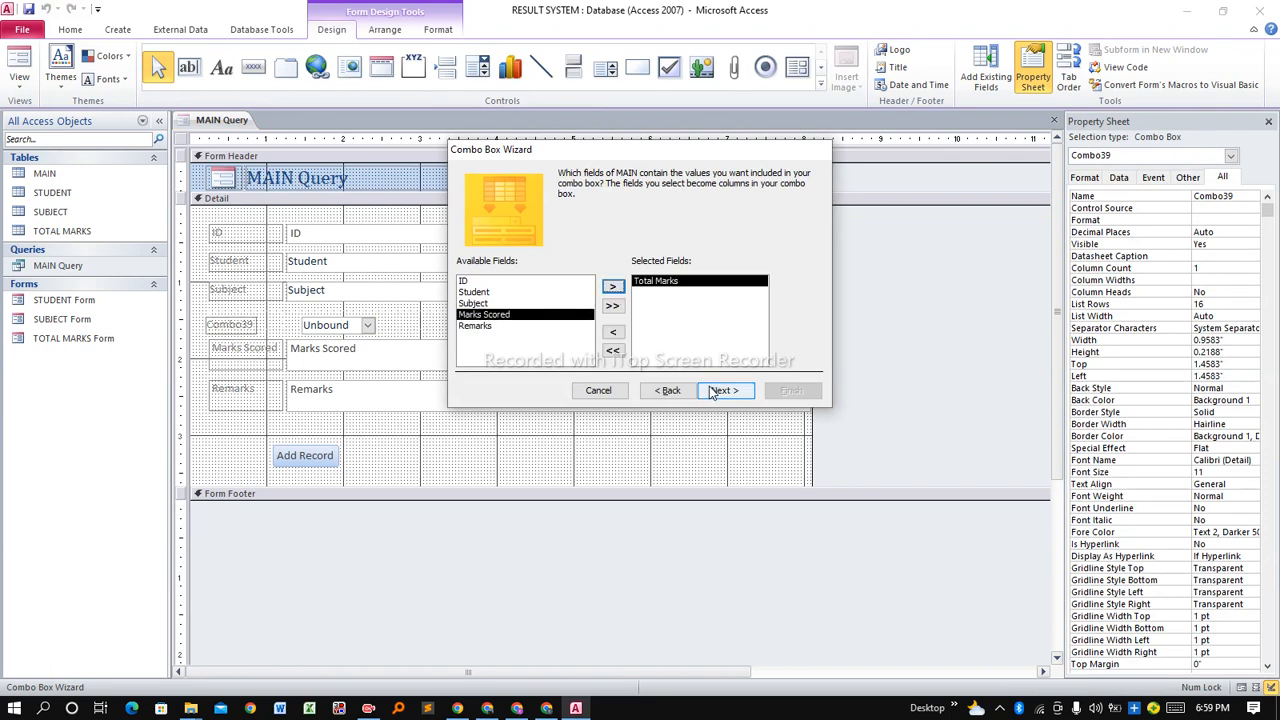
Sort by Total Marks, store the value in Total Marks, finish Combo39 and fit it into the row.
left_click(719, 392)
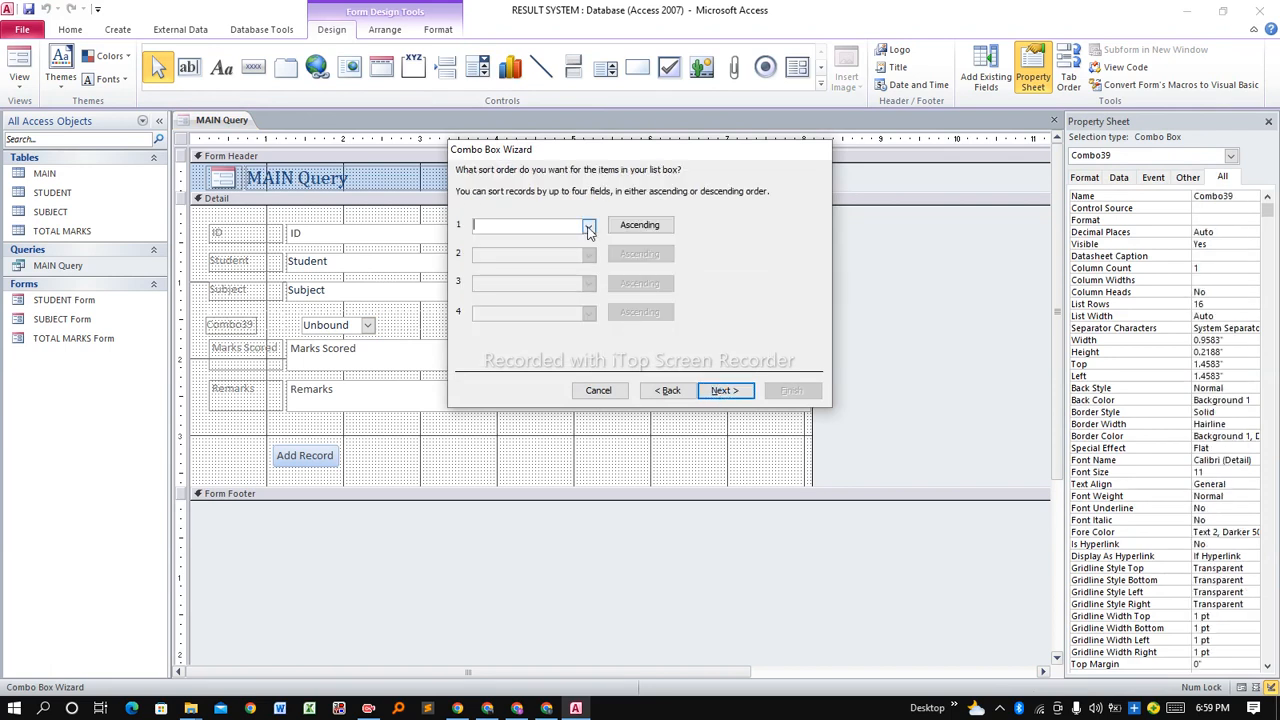
left_click(589, 229)
left_click(542, 266)
left_click(720, 392)
left_click(724, 391)
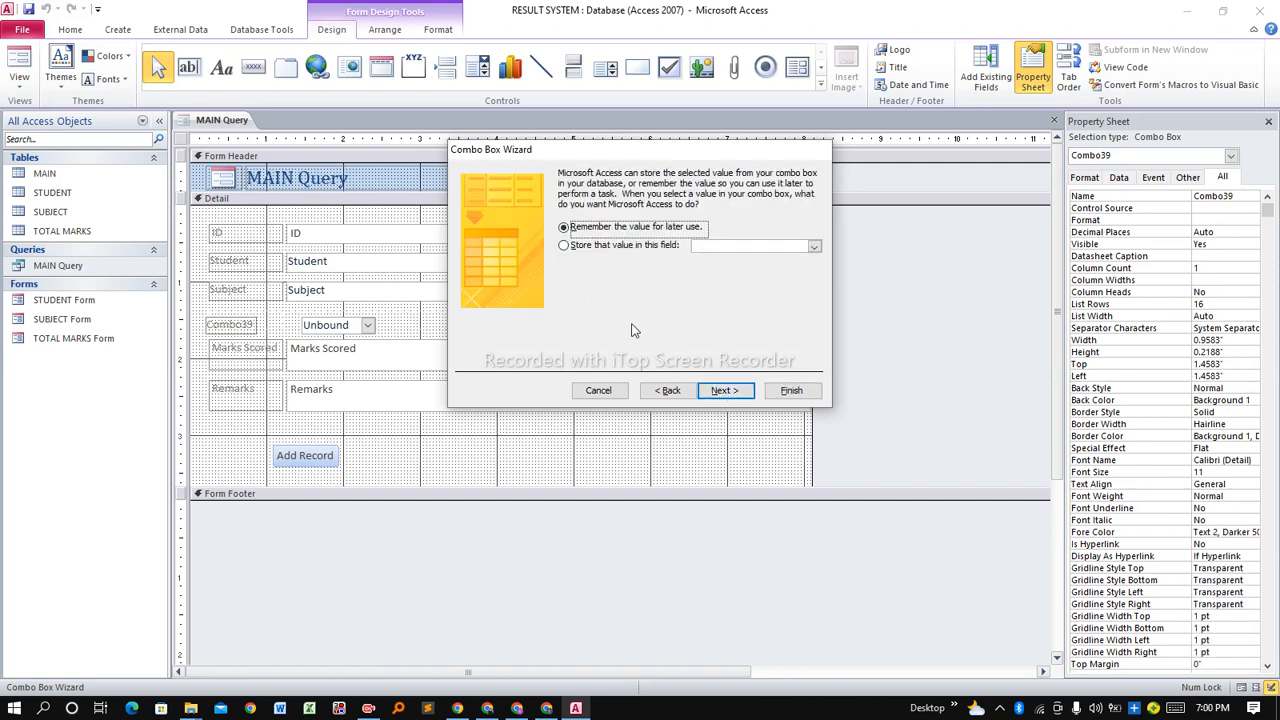
left_click(610, 245)
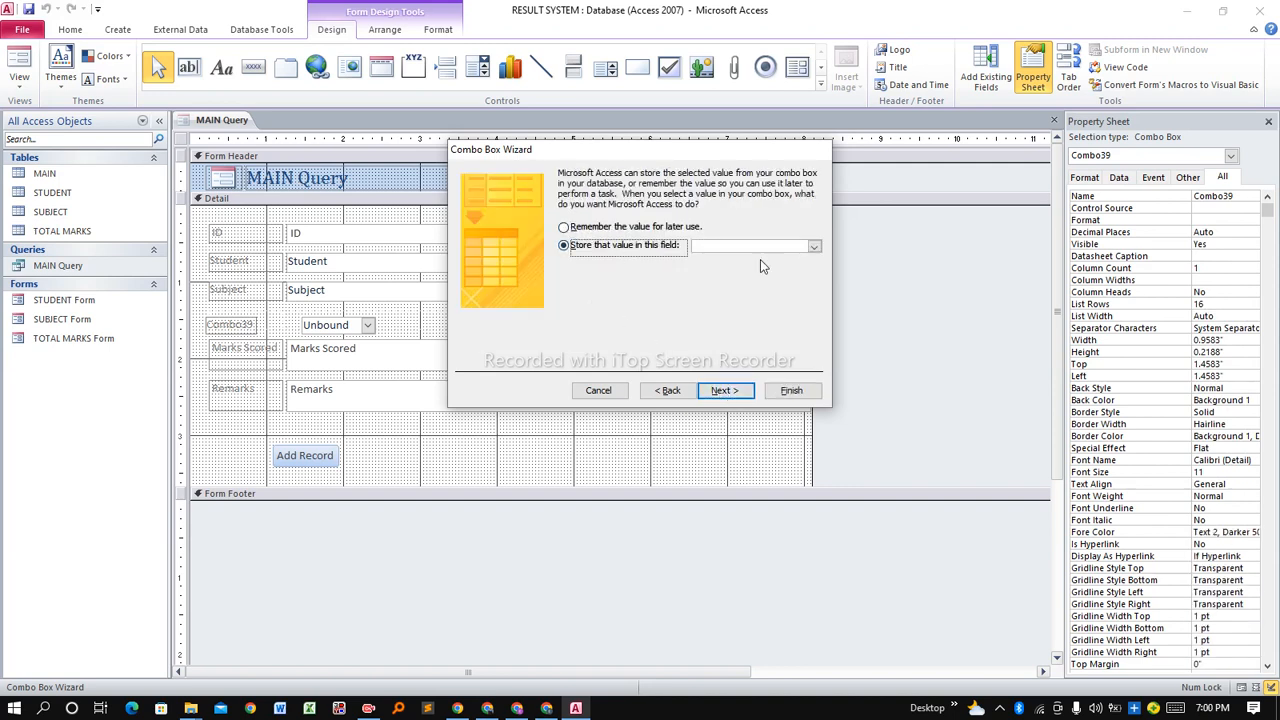
left_click(814, 246)
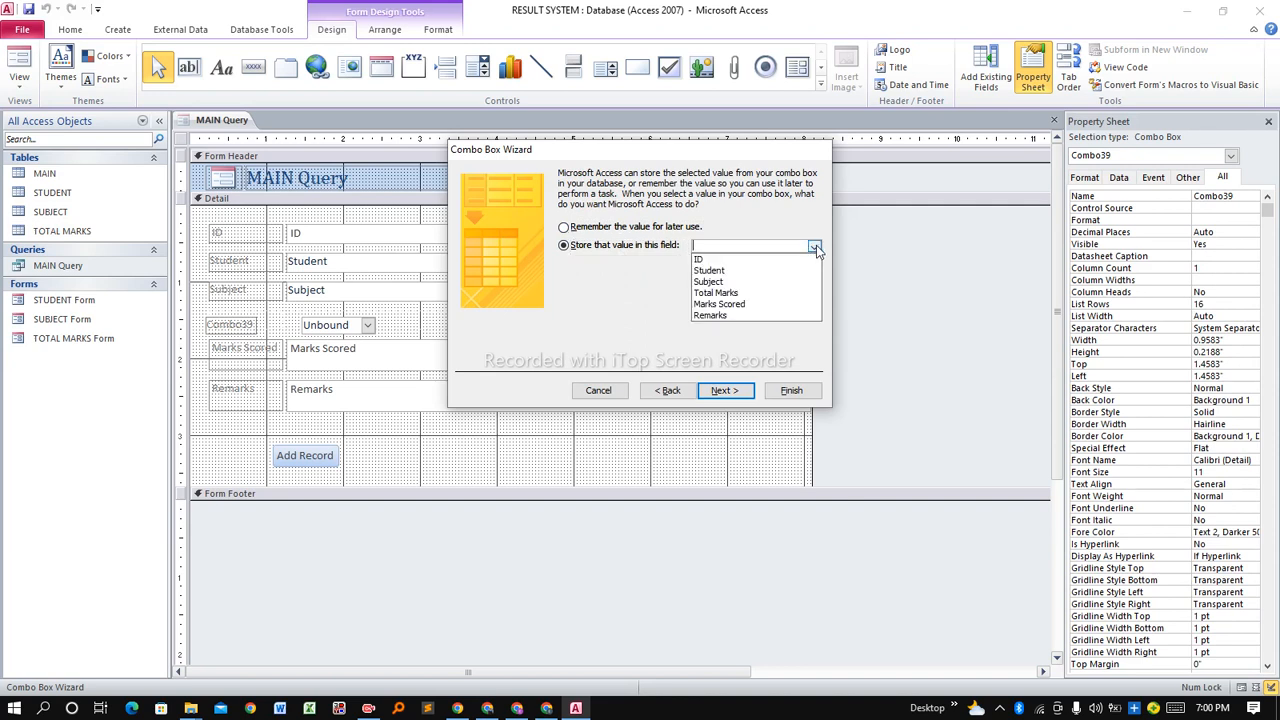
left_click(745, 293)
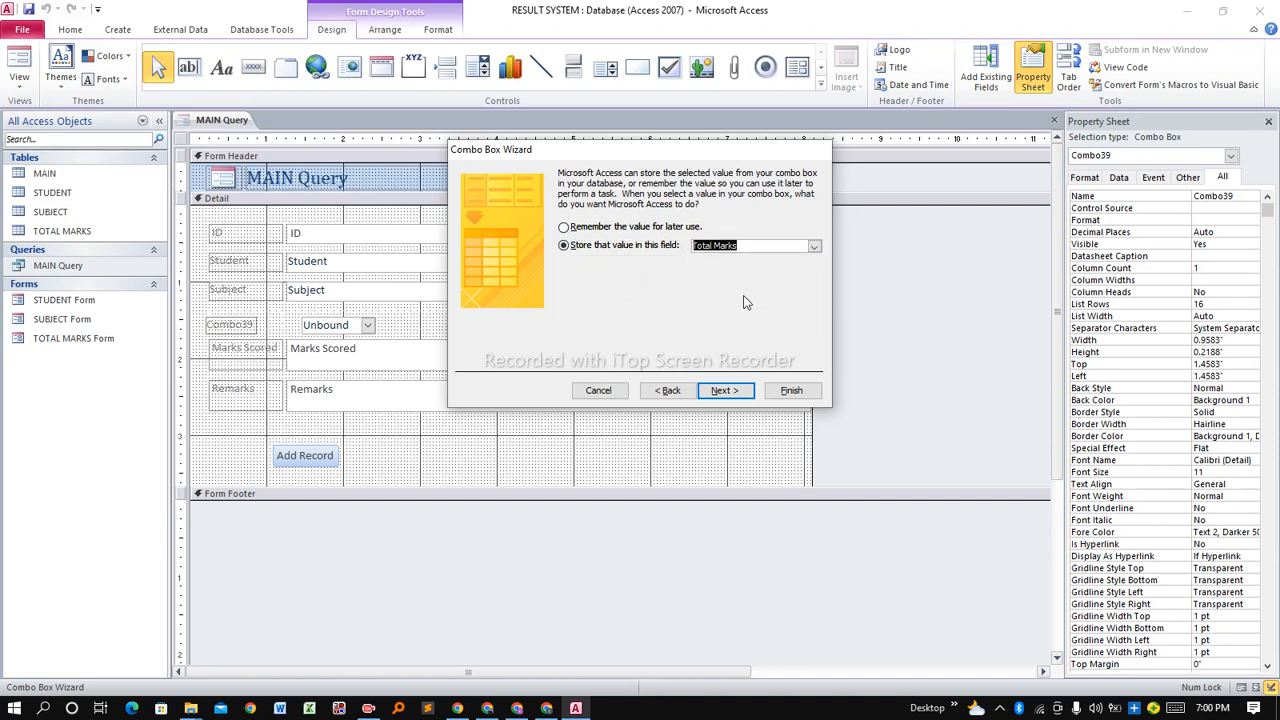
left_click(724, 391)
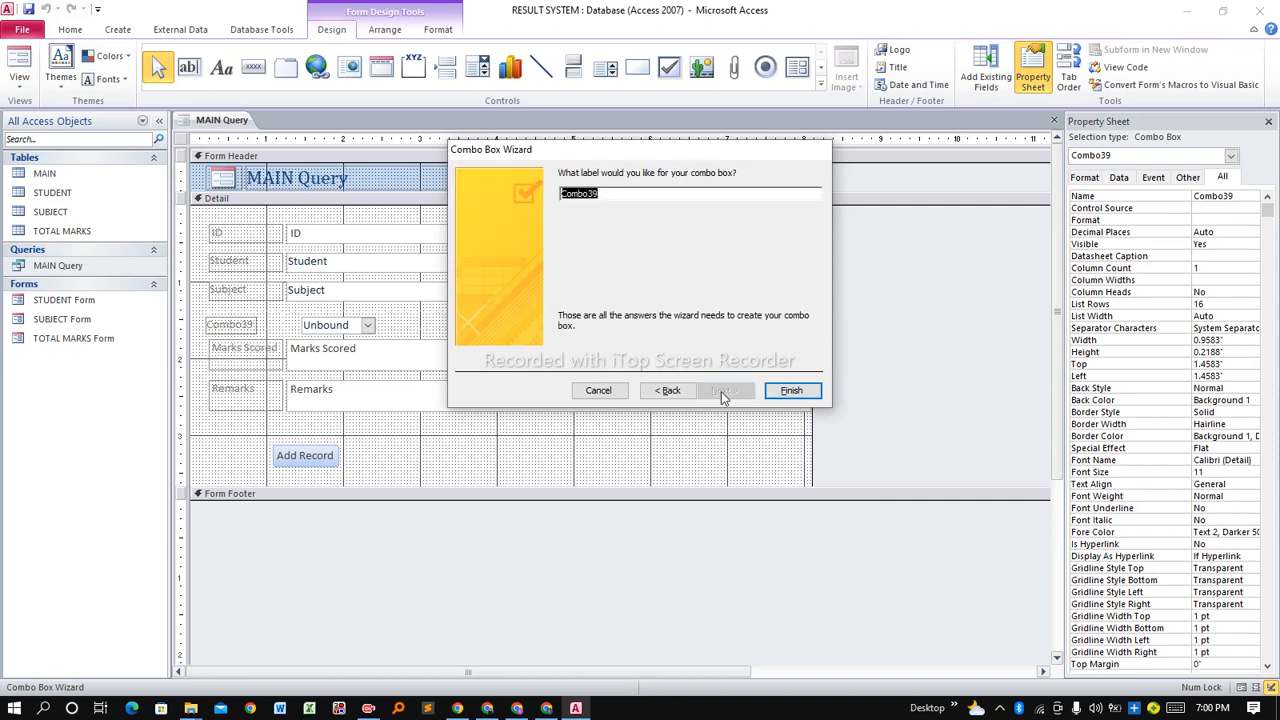
left_click(791, 391)
left_click_drag(248, 324, 257, 316)
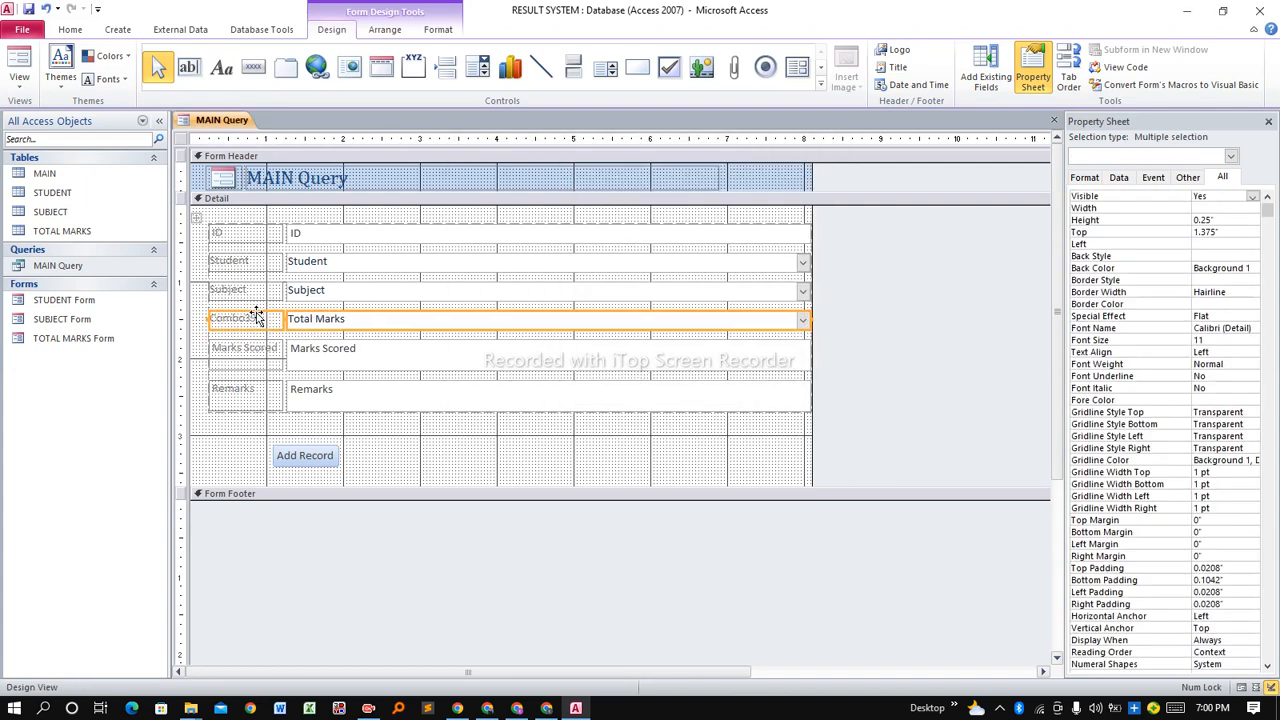
Save the form from its tab menu as 'MAIN Query Form'.
left_click(373, 345)
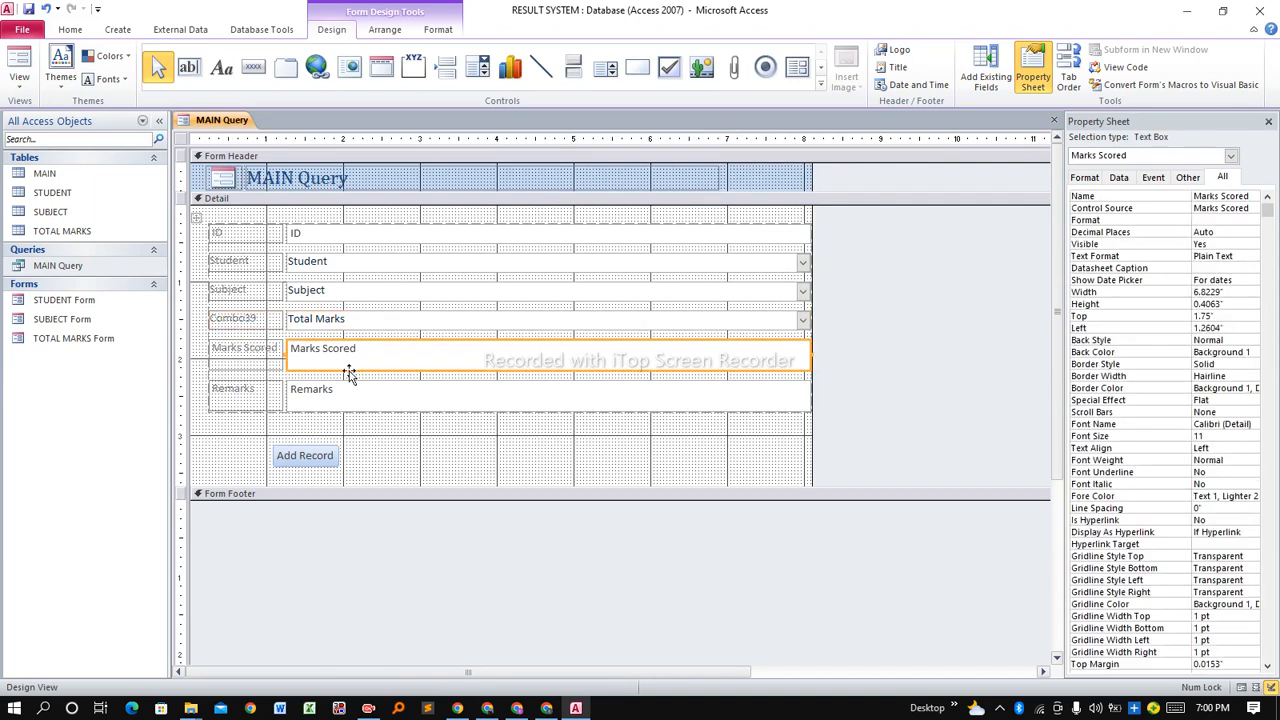
right_click(228, 121)
left_click(258, 127)
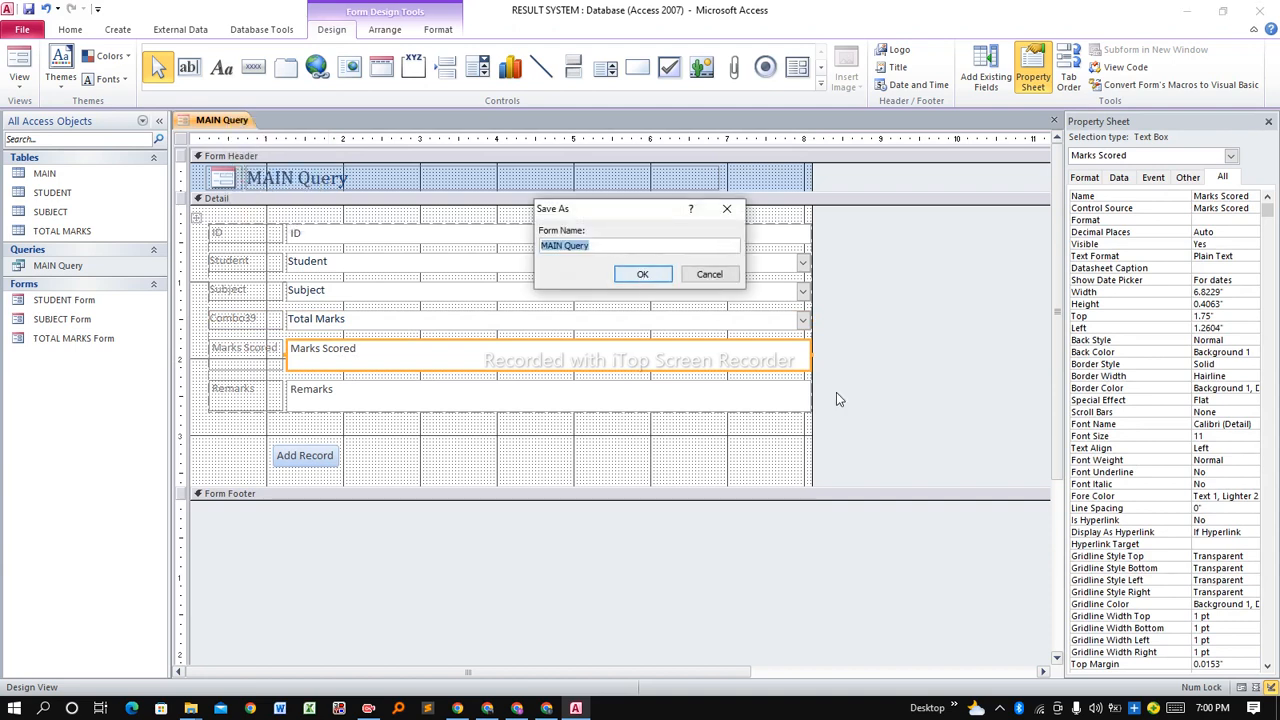
left_click(636, 246)
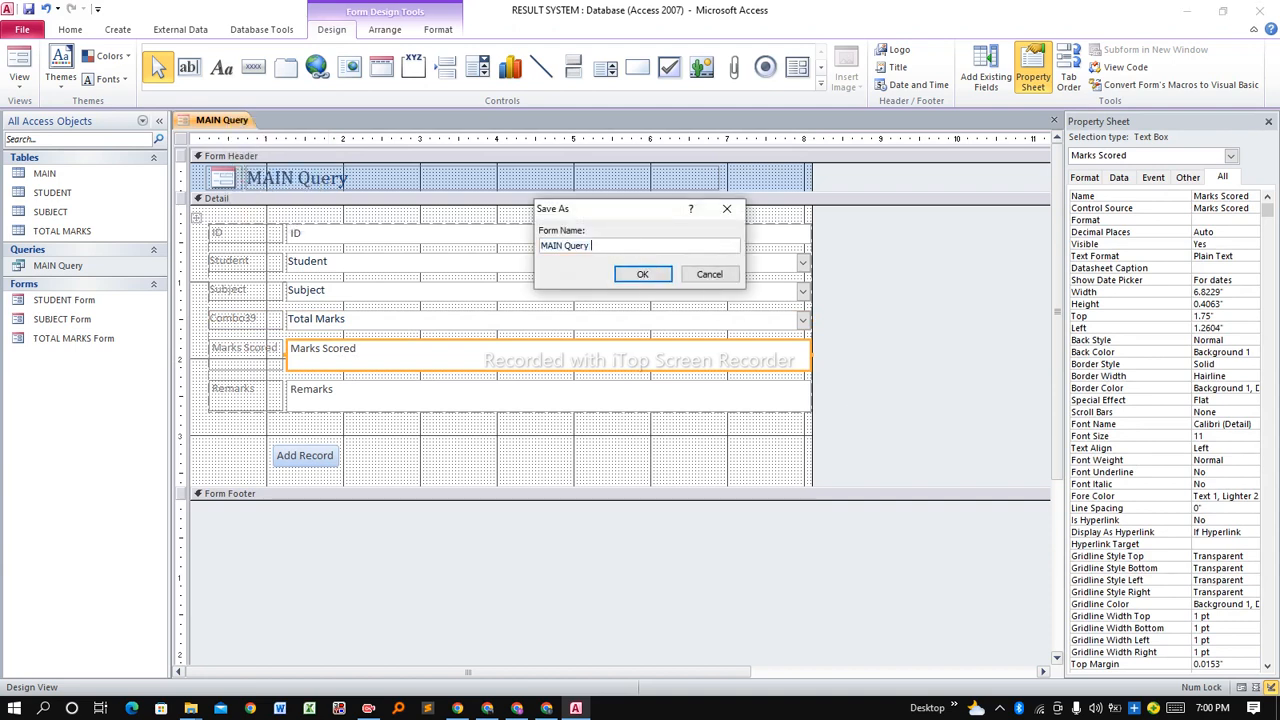
type("Form")
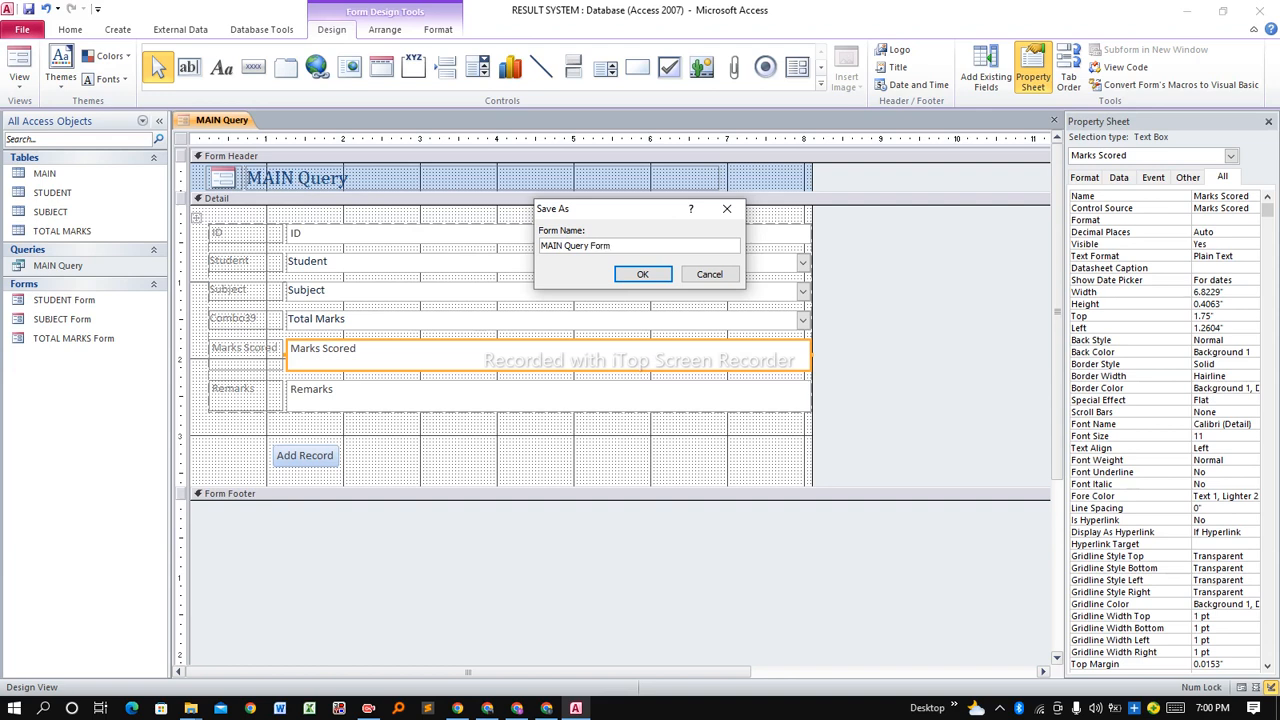
left_click(648, 275)
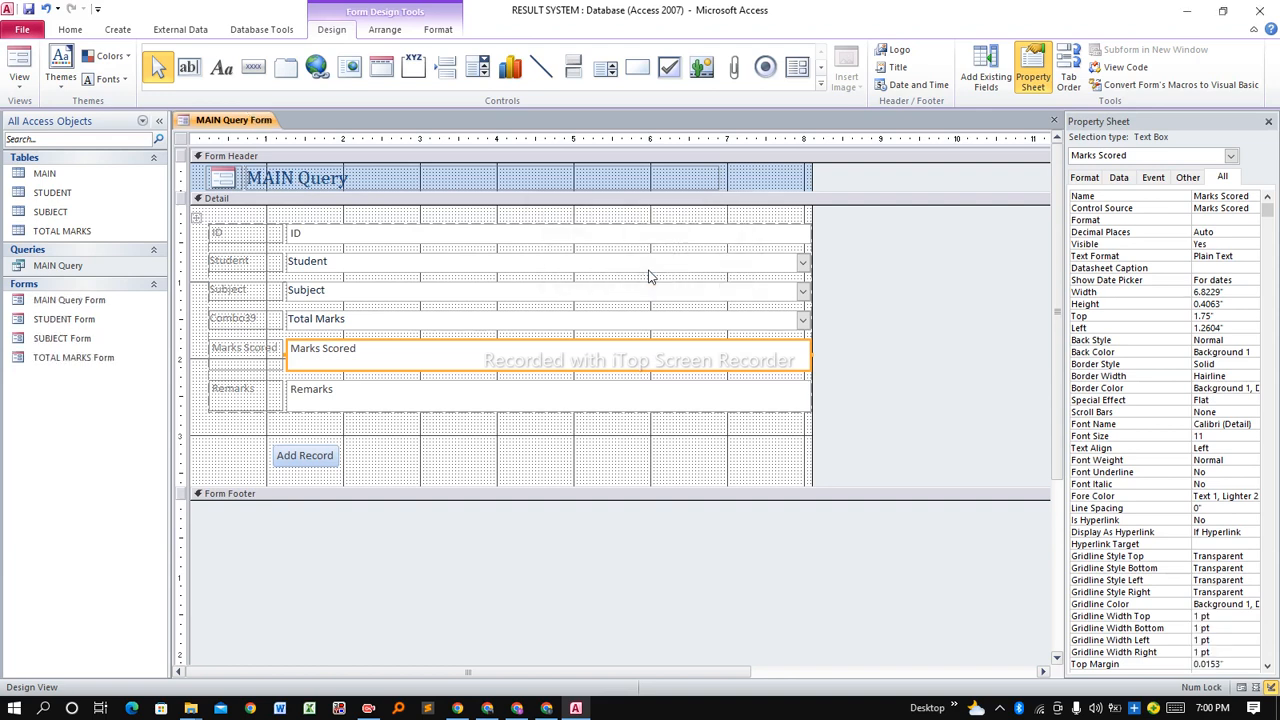
right_click(258, 122)
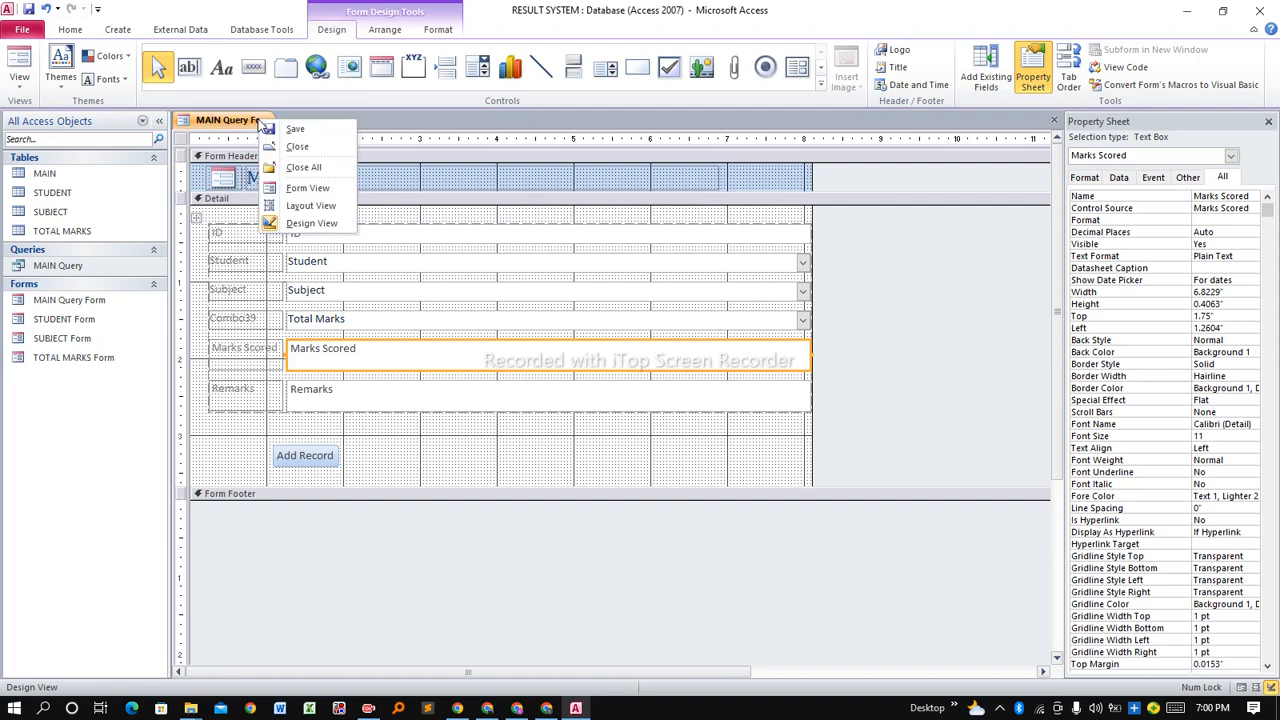
Close the MAIN Query Form design, then collapse and re-expand the Forms group.
left_click(294, 147)
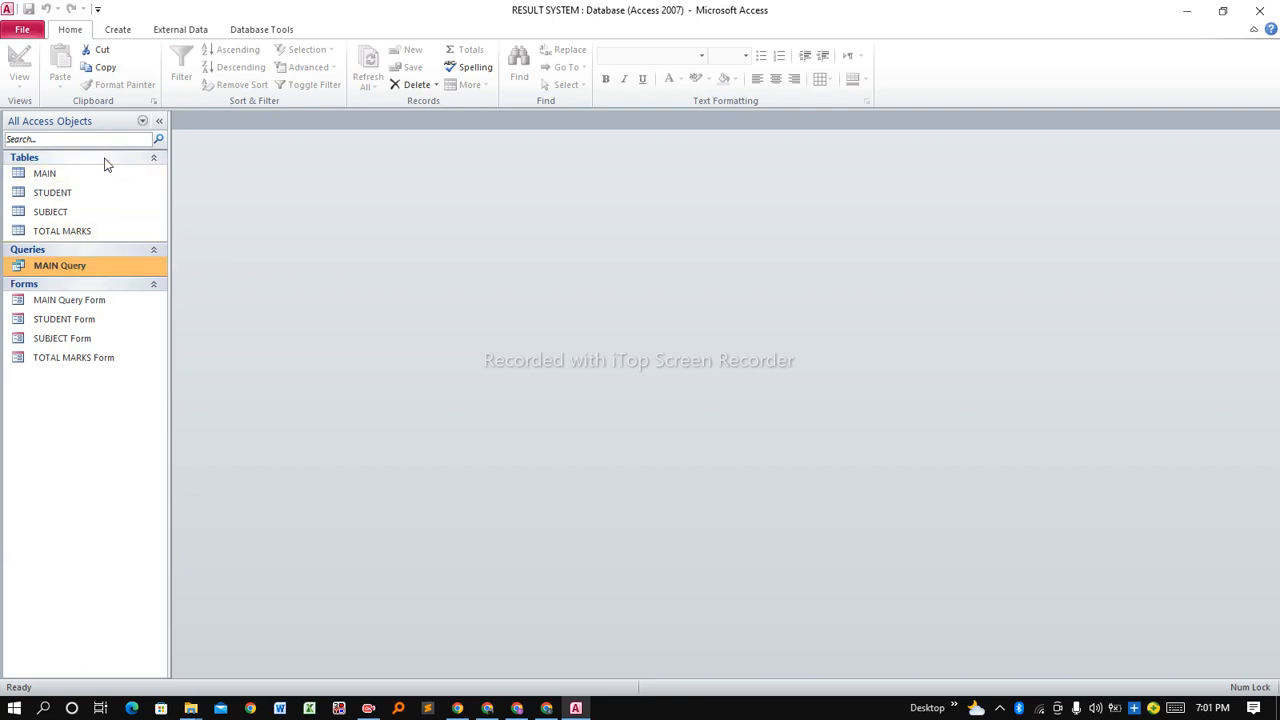
left_click(34, 286)
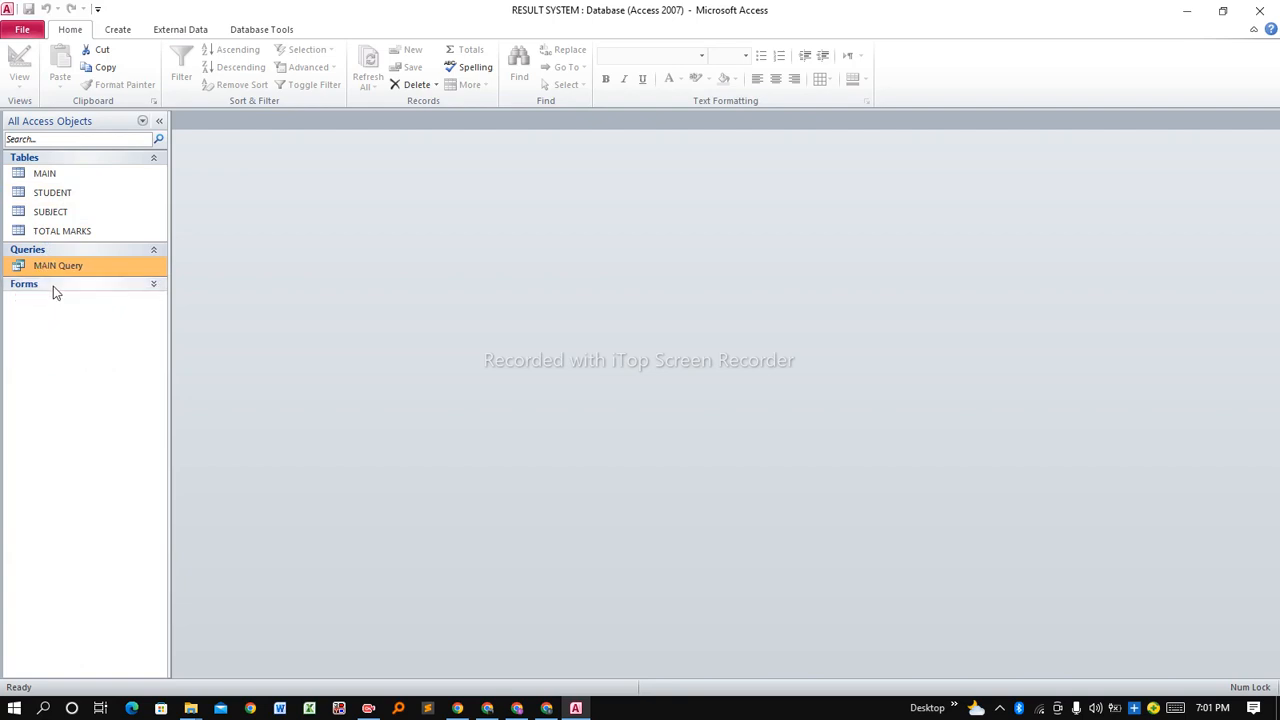
left_click(53, 286)
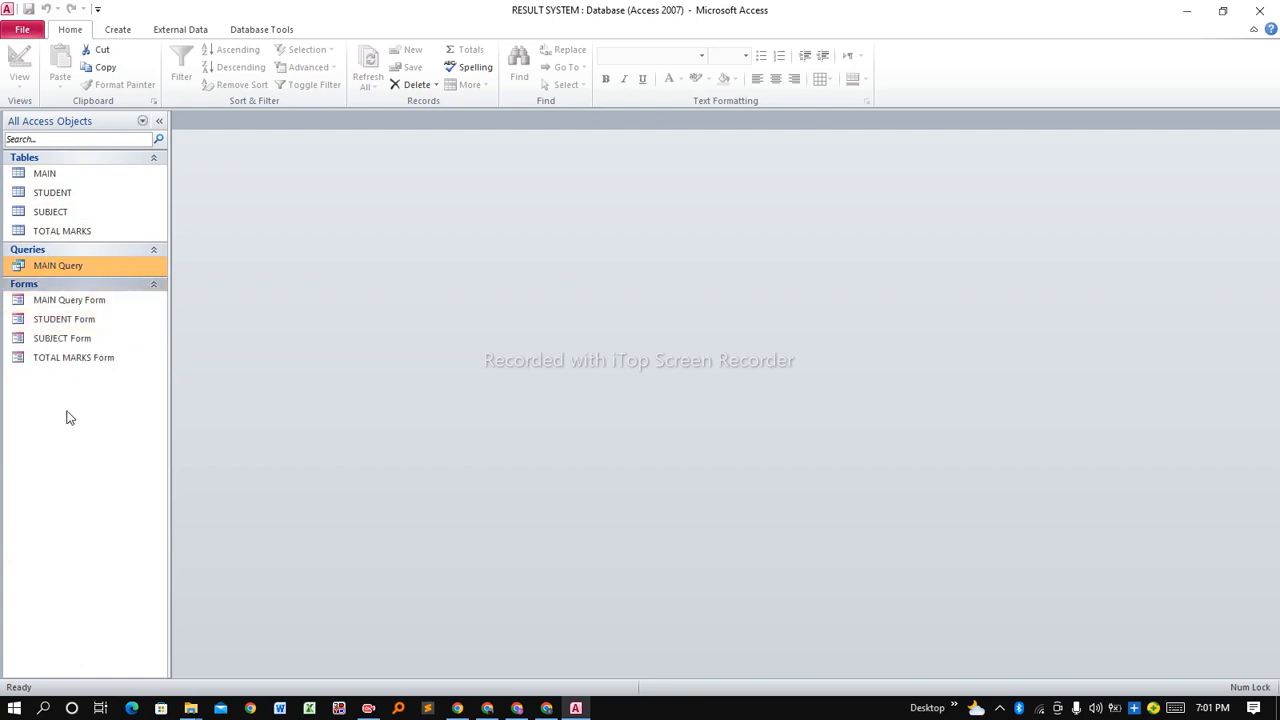
Launch the Report Wizard from the Create tab to build a report on MAIN Query.
left_click(118, 31)
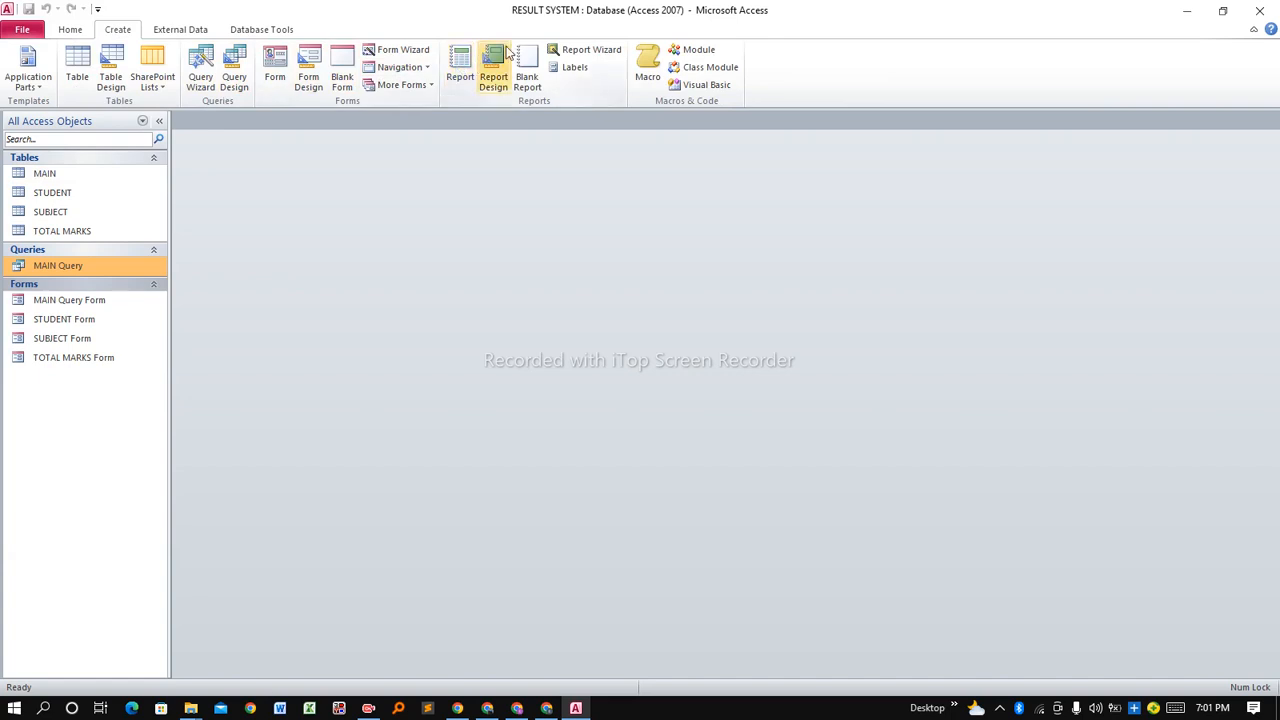
left_click(600, 55)
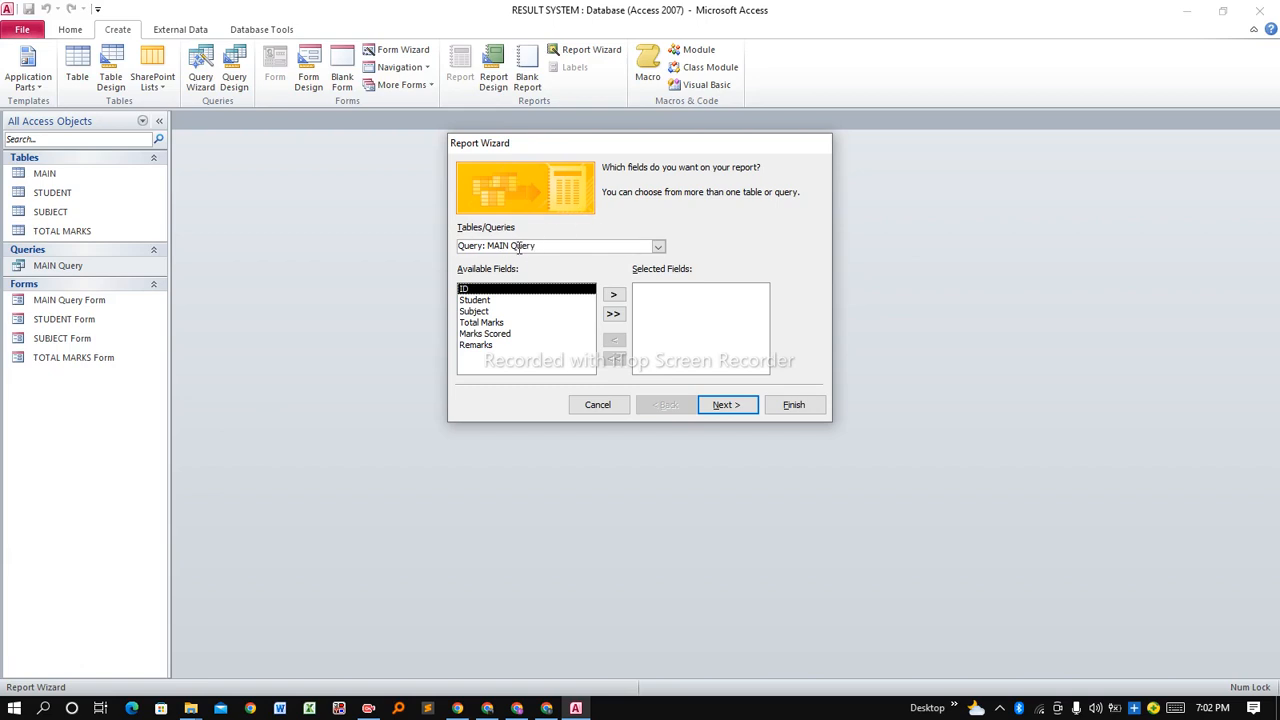
Add all MAIN Query fields to the report and move past the grouping step.
left_click(613, 315)
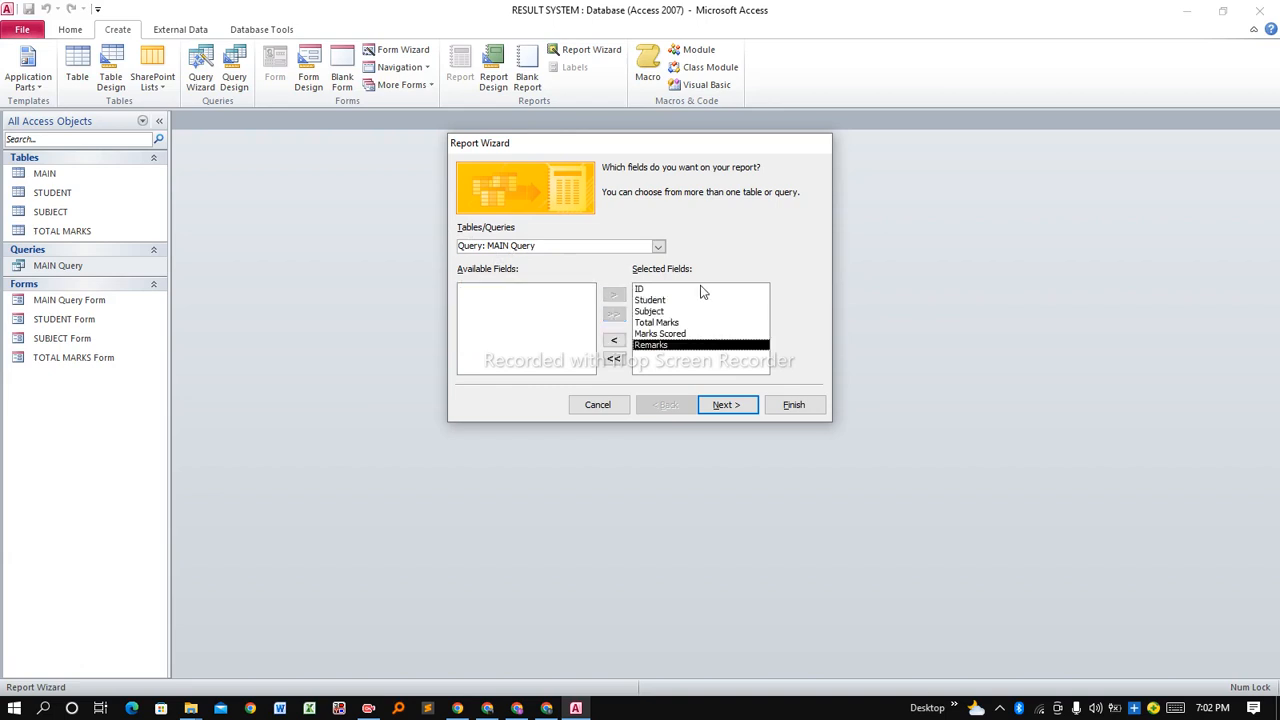
left_click(728, 406)
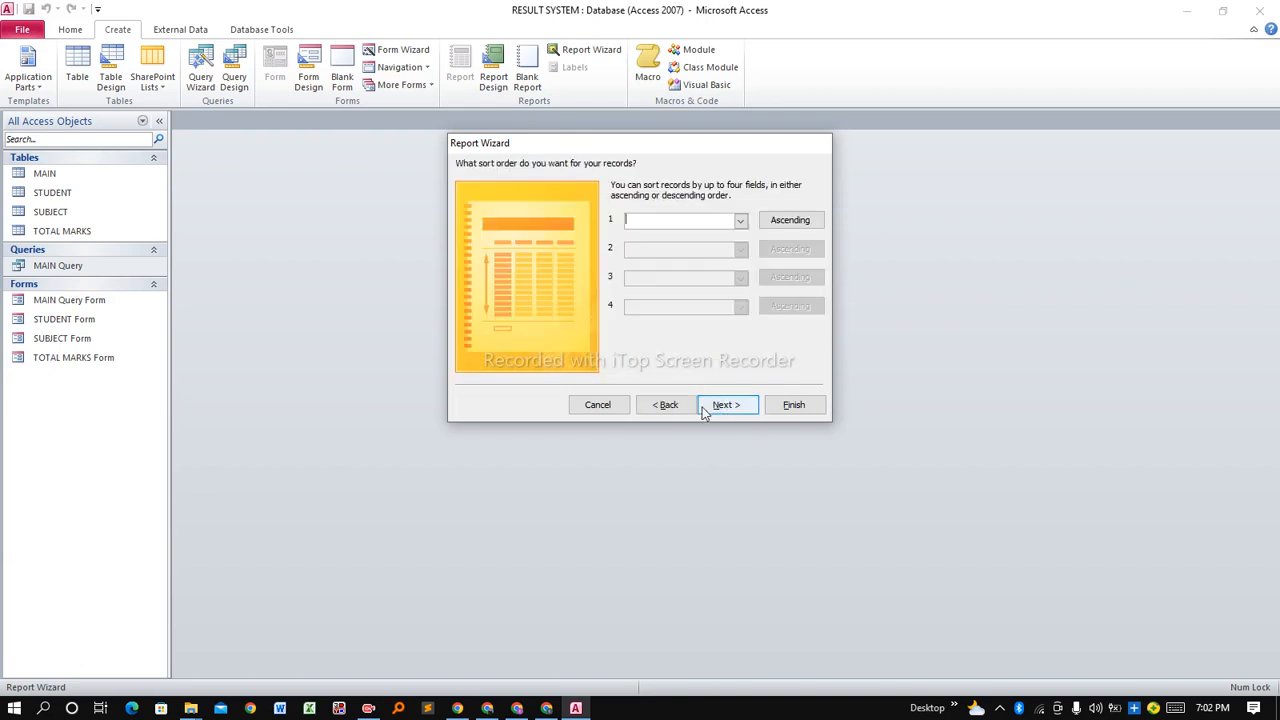
left_click(690, 409)
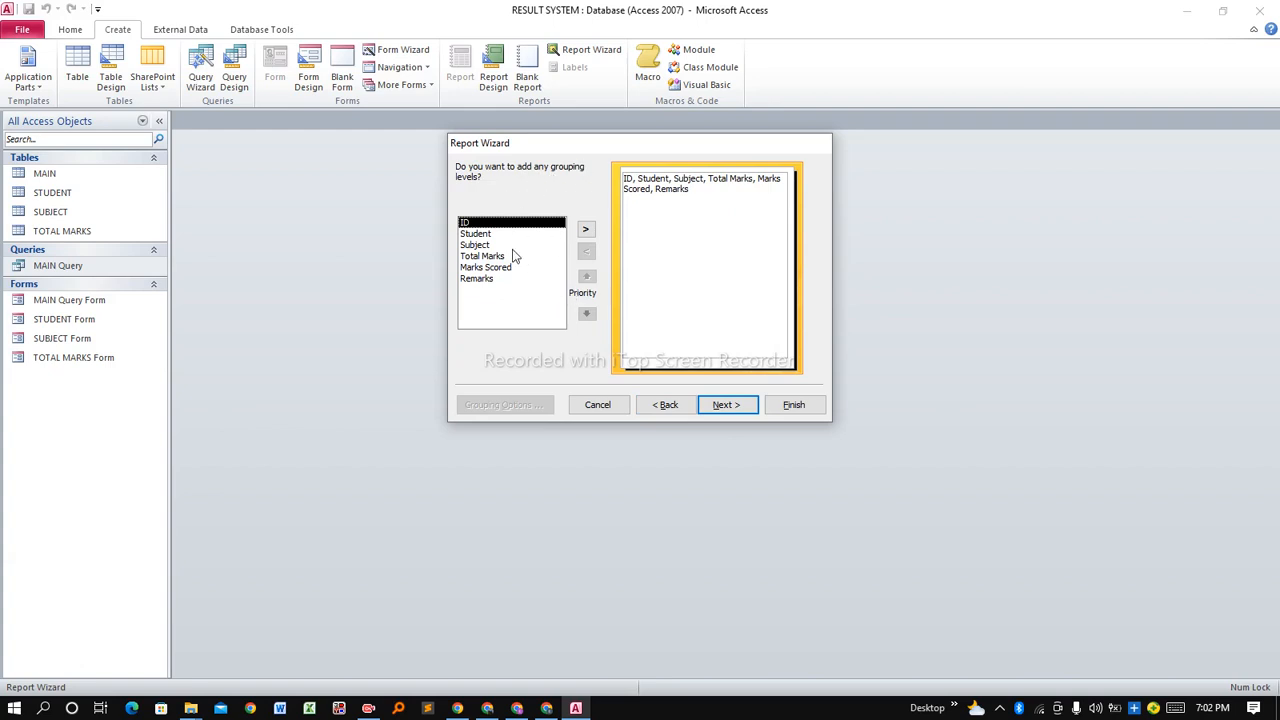
left_click(726, 410)
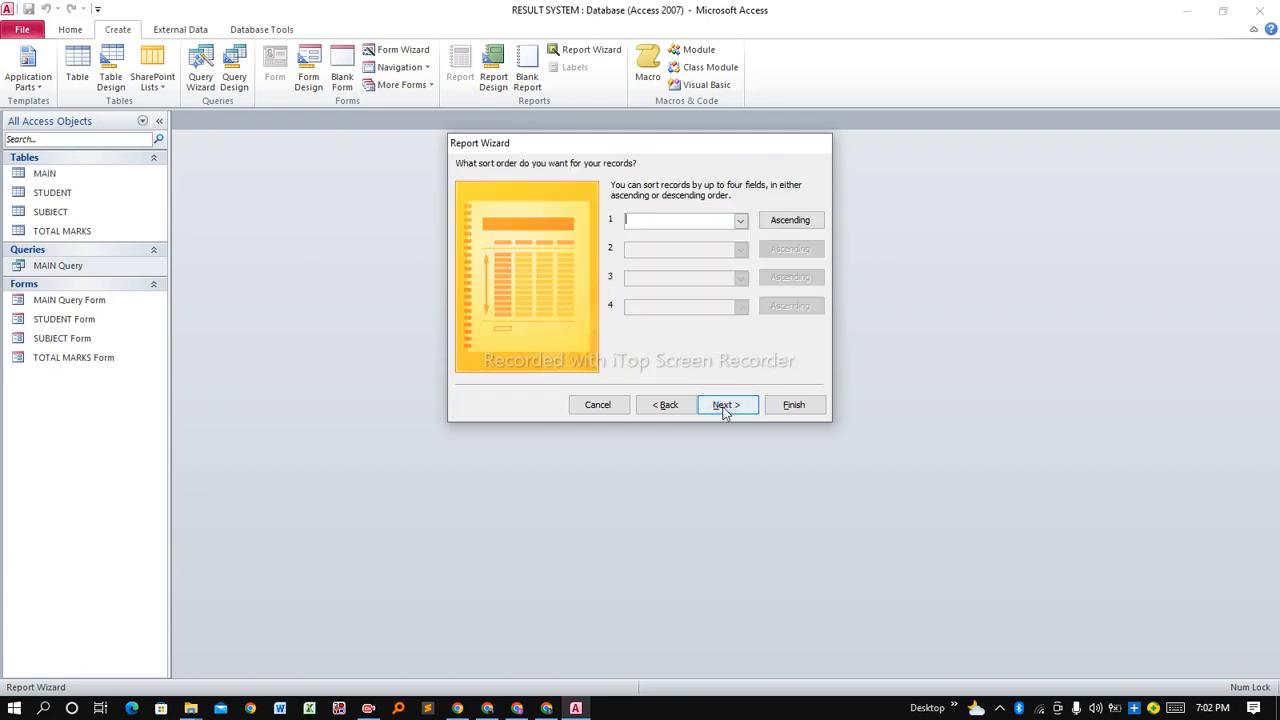
Sort the report records by ID, then Student, Subject and Total Marks.
left_click(741, 222)
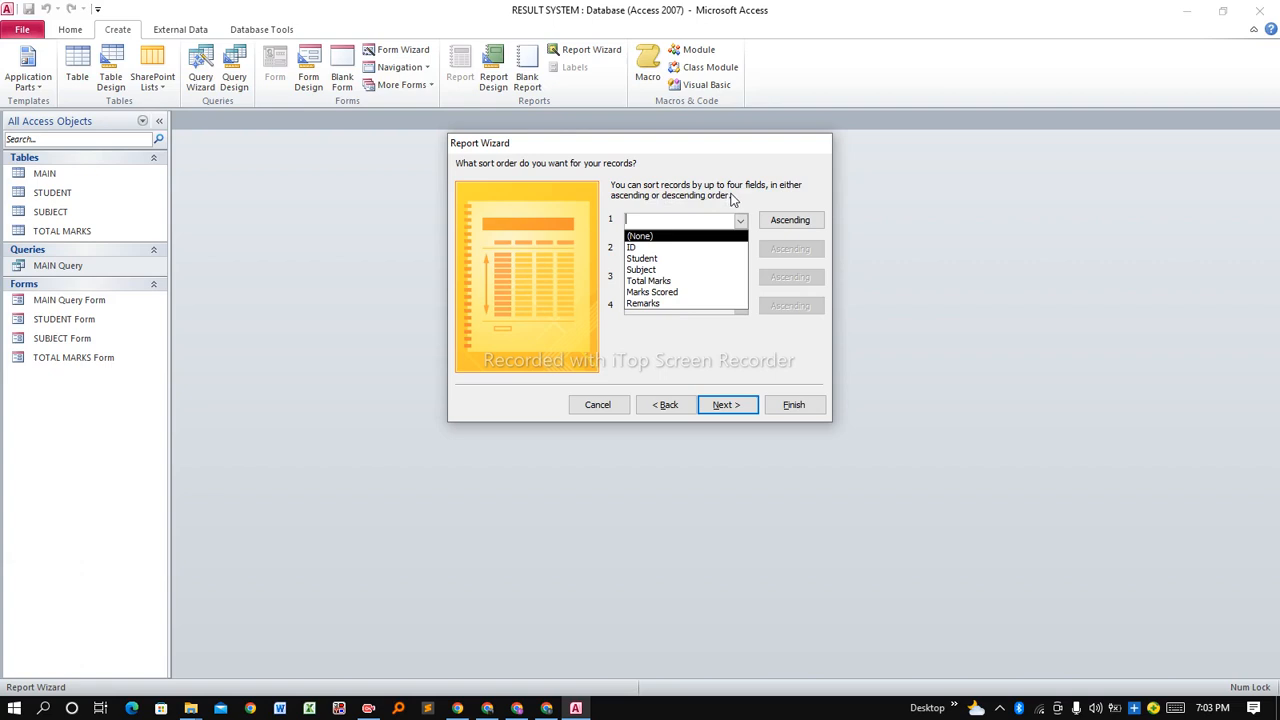
left_click(630, 248)
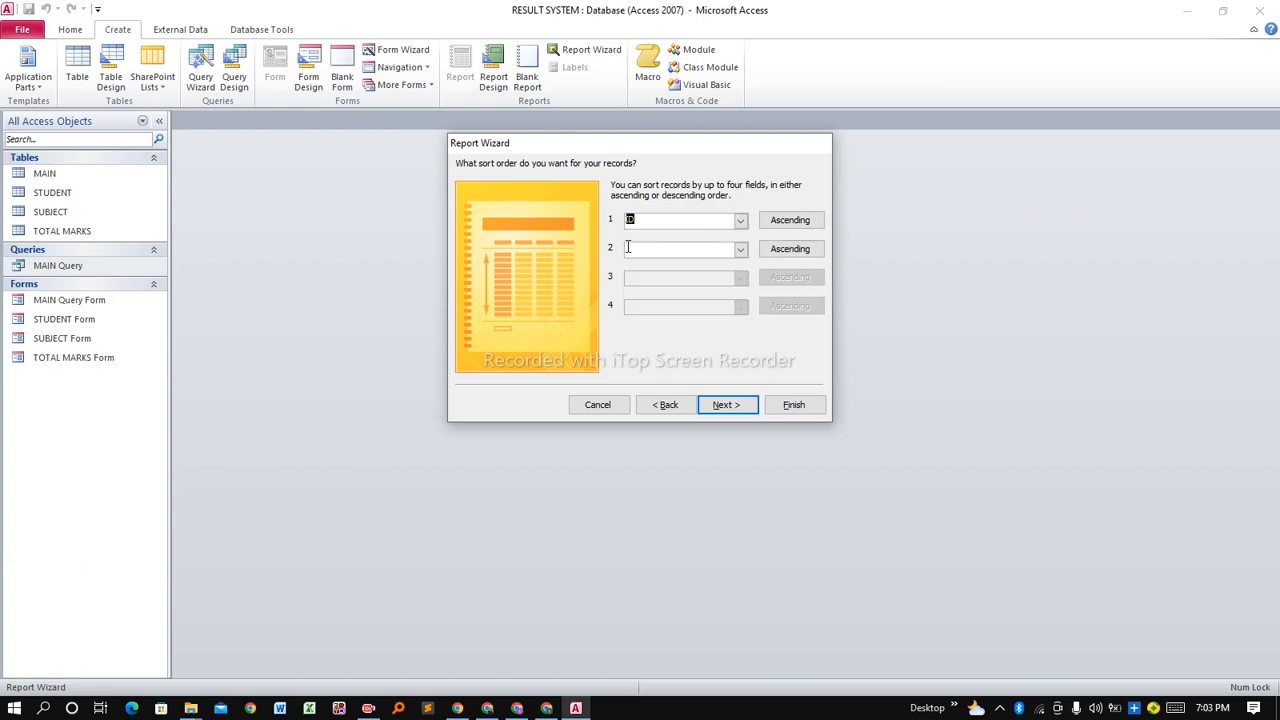
left_click(740, 249)
left_click(672, 289)
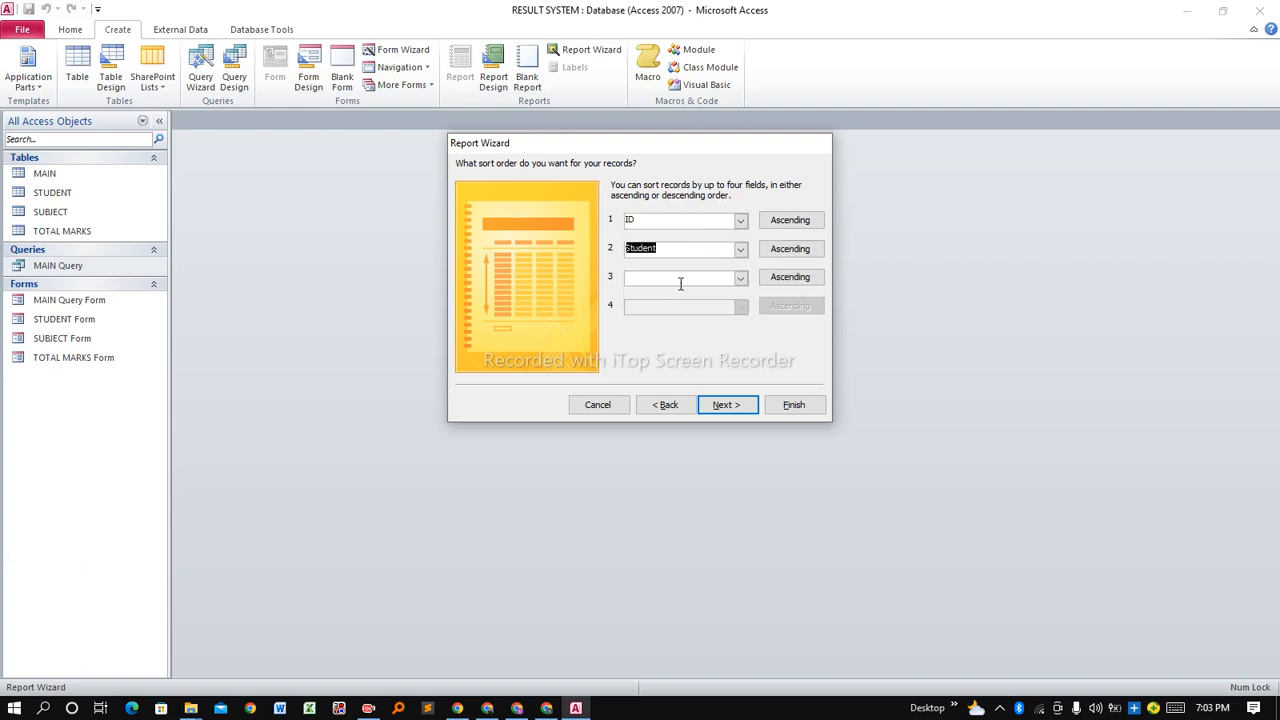
left_click(740, 277)
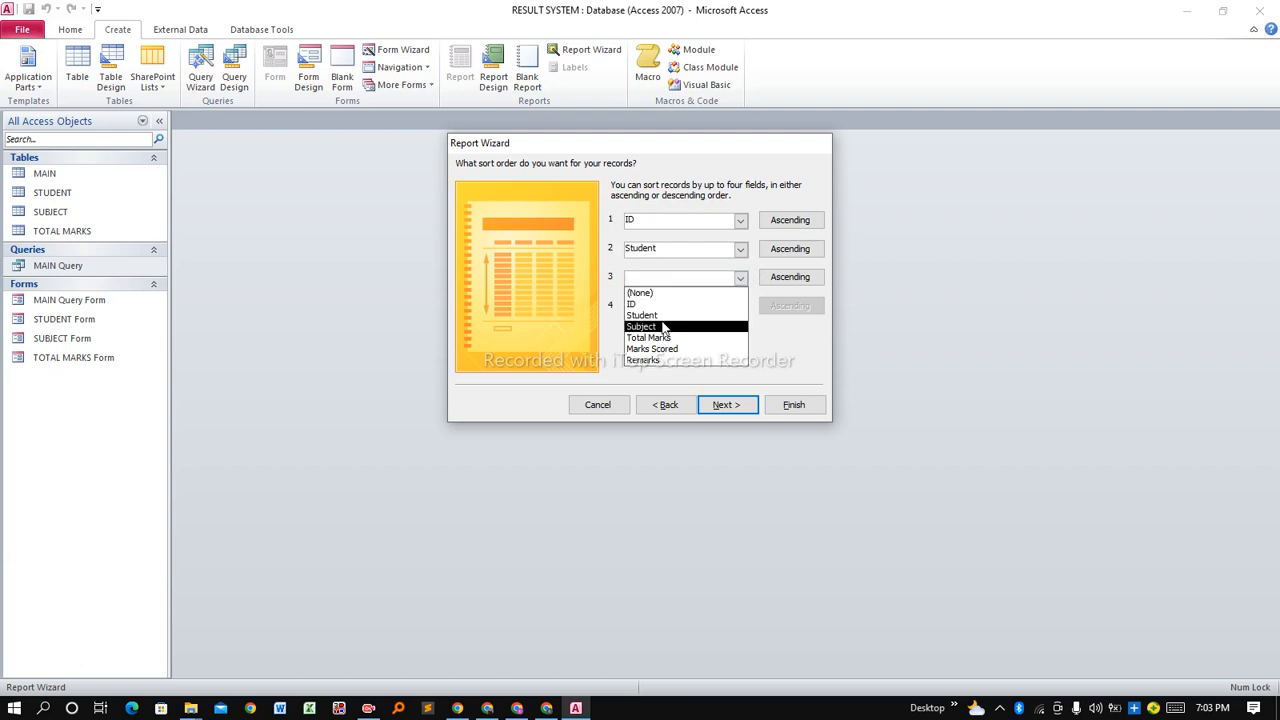
left_click(663, 326)
left_click(740, 307)
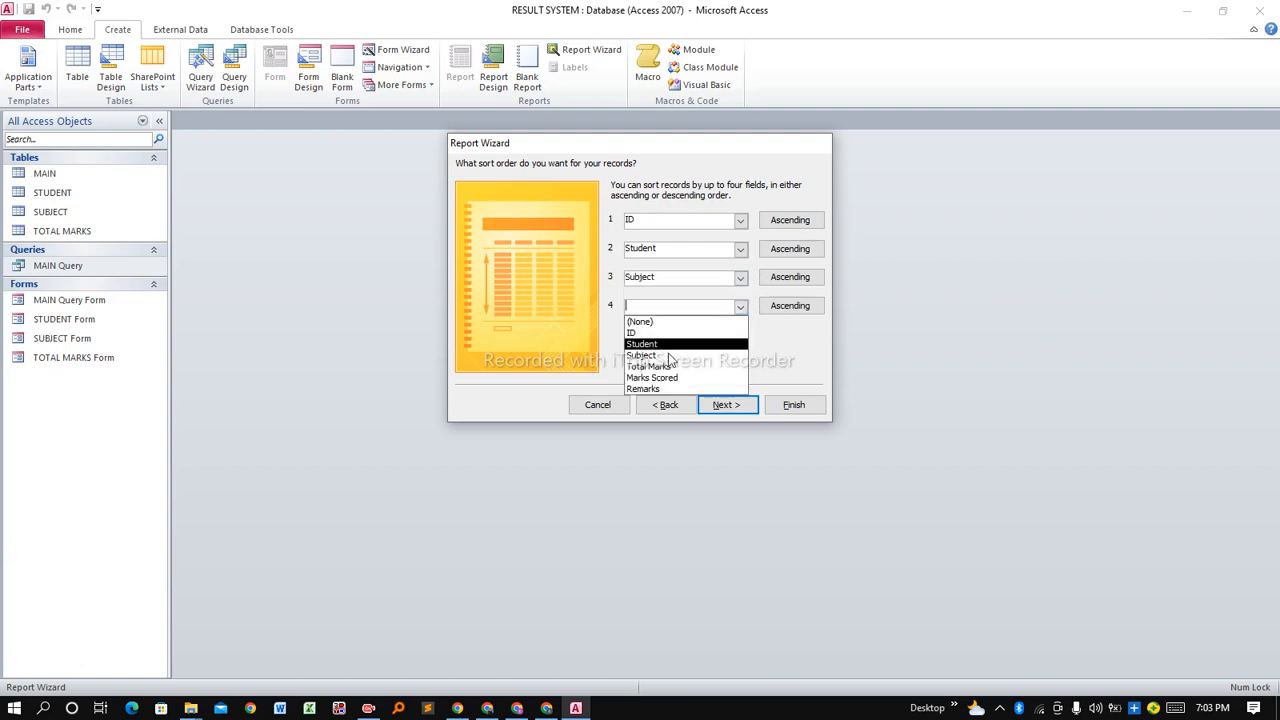
left_click(660, 364)
left_click(736, 404)
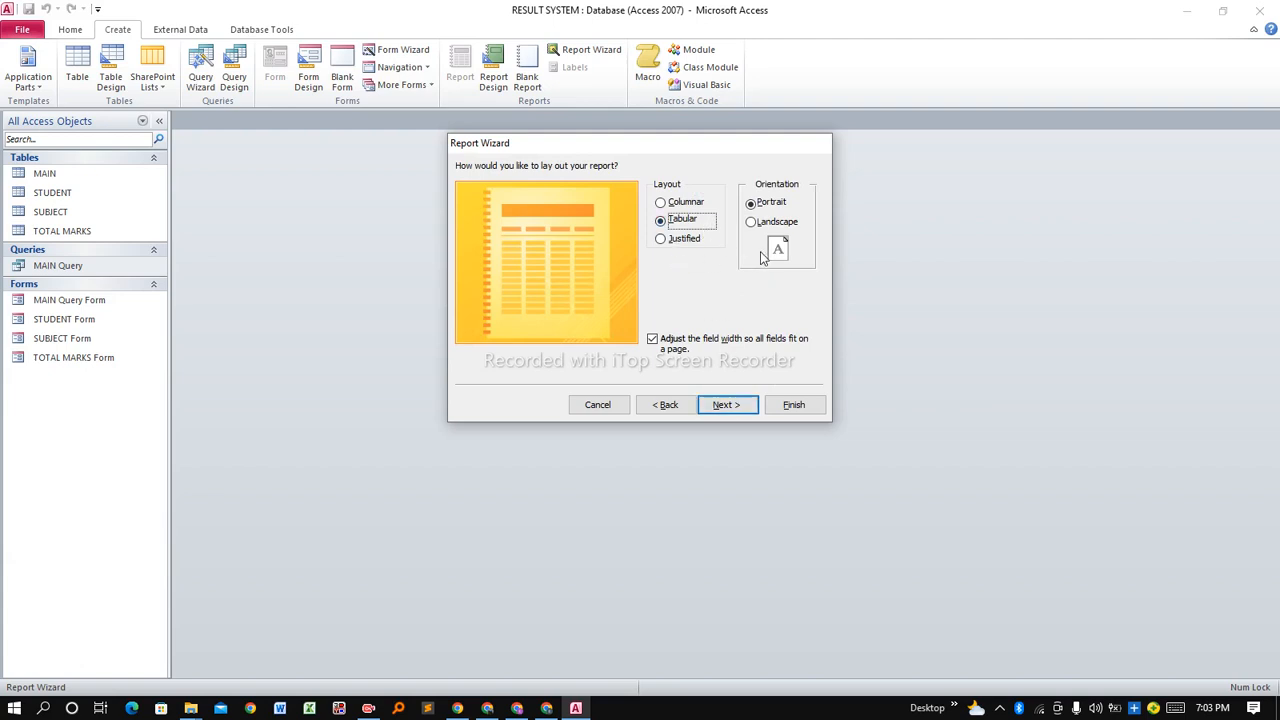
Keep the Tabular/Portrait layout, retitle the report RESULTS REPORT and finish the wizard.
left_click(716, 405)
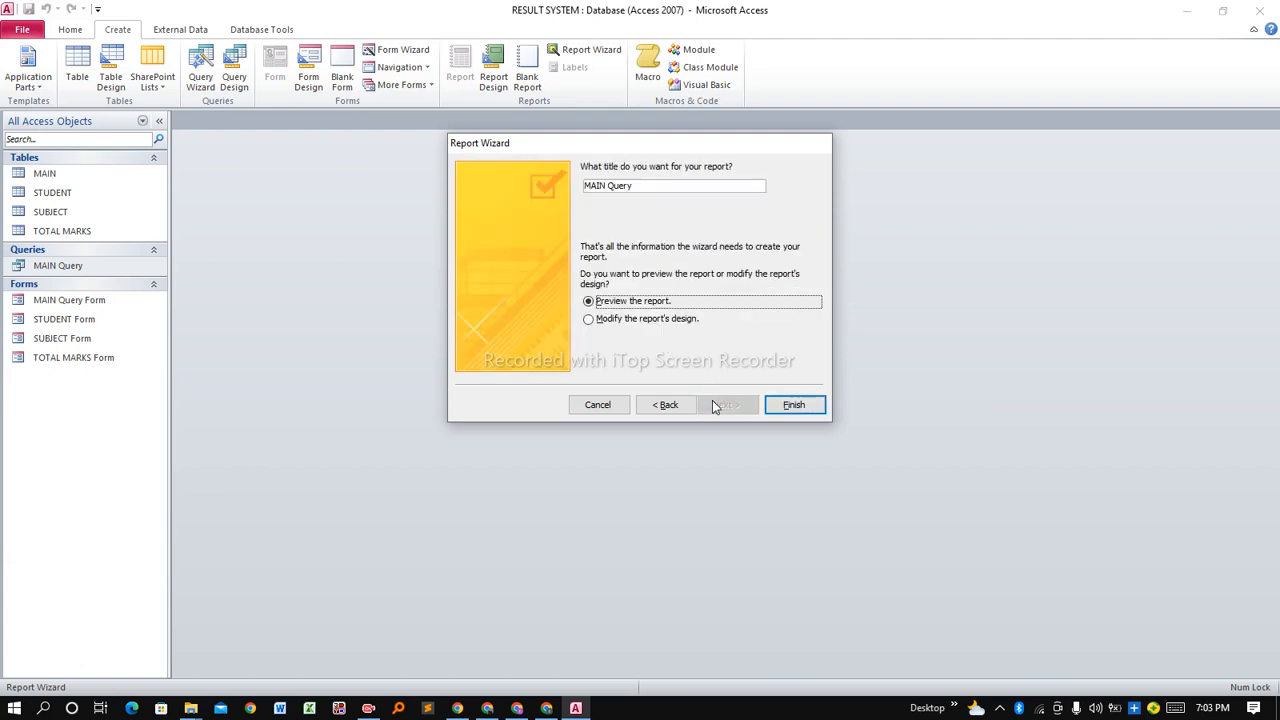
left_click(650, 187)
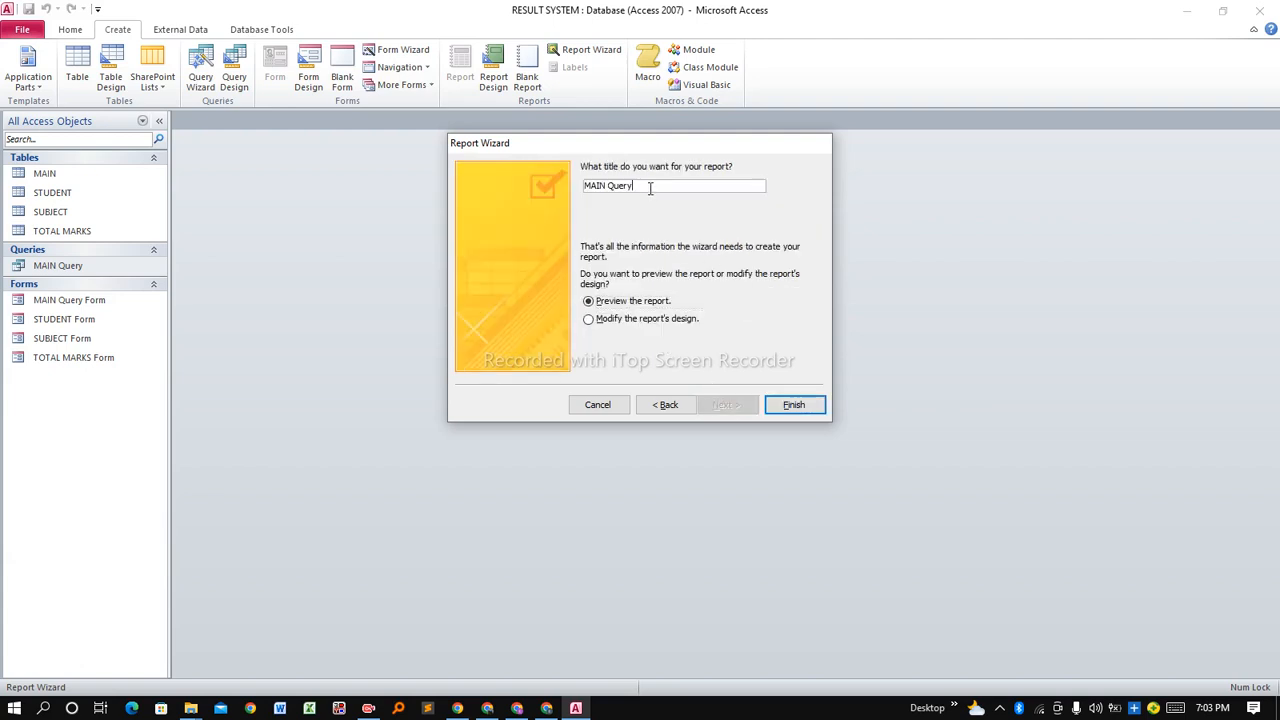
left_click_drag(650, 187, 578, 196)
key("Caps_Lock")
type("RESULTS REPORT")
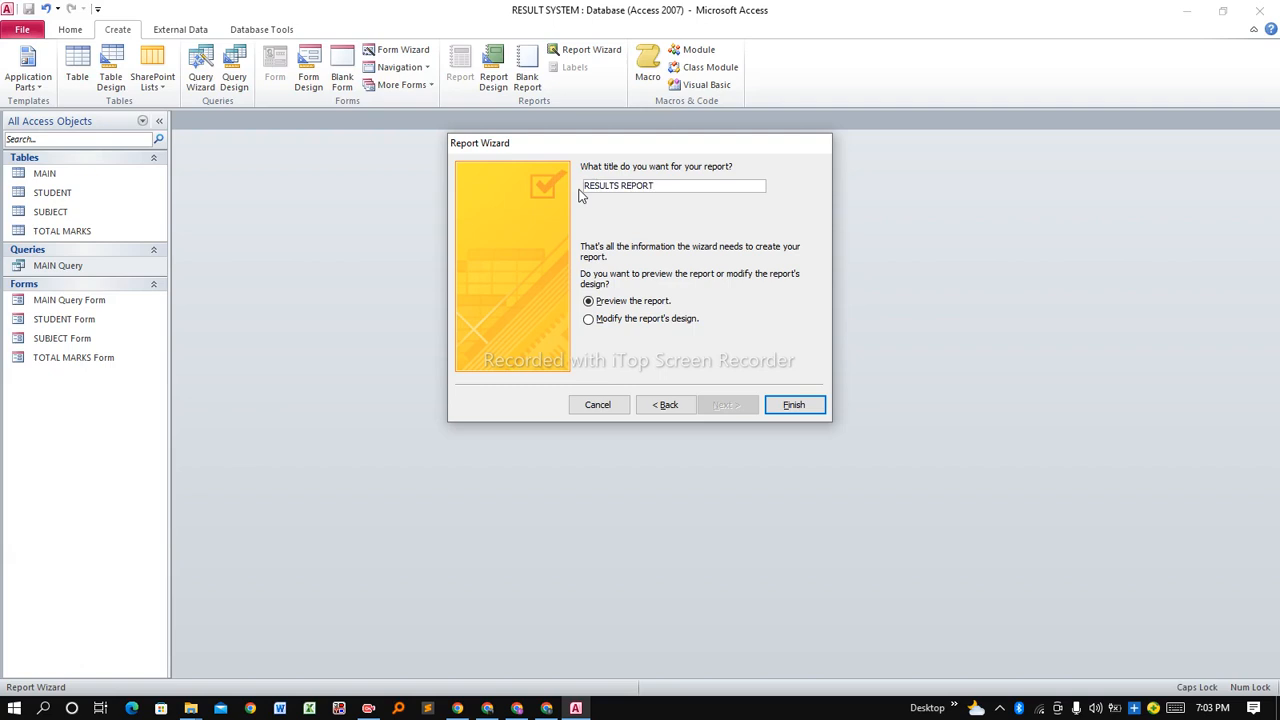
left_click(783, 405)
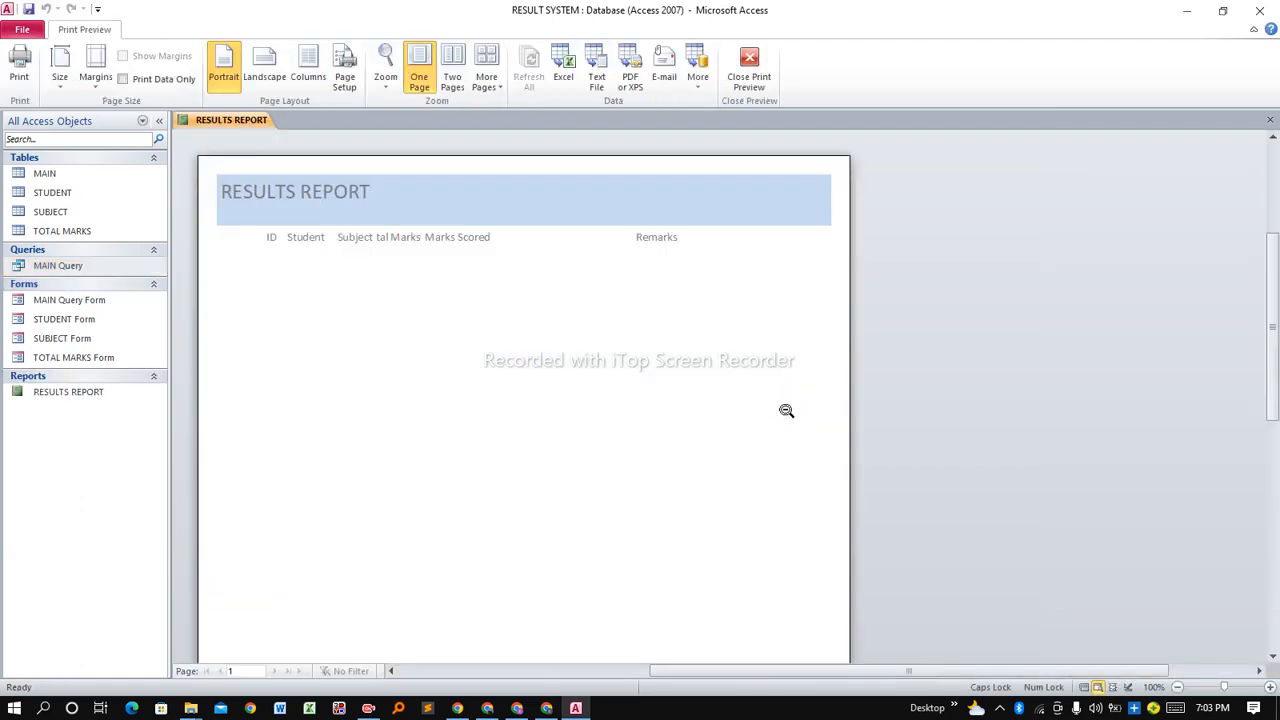
Leave print preview and open RESULTS REPORT in Design View from its tab menu.
key("Escape")
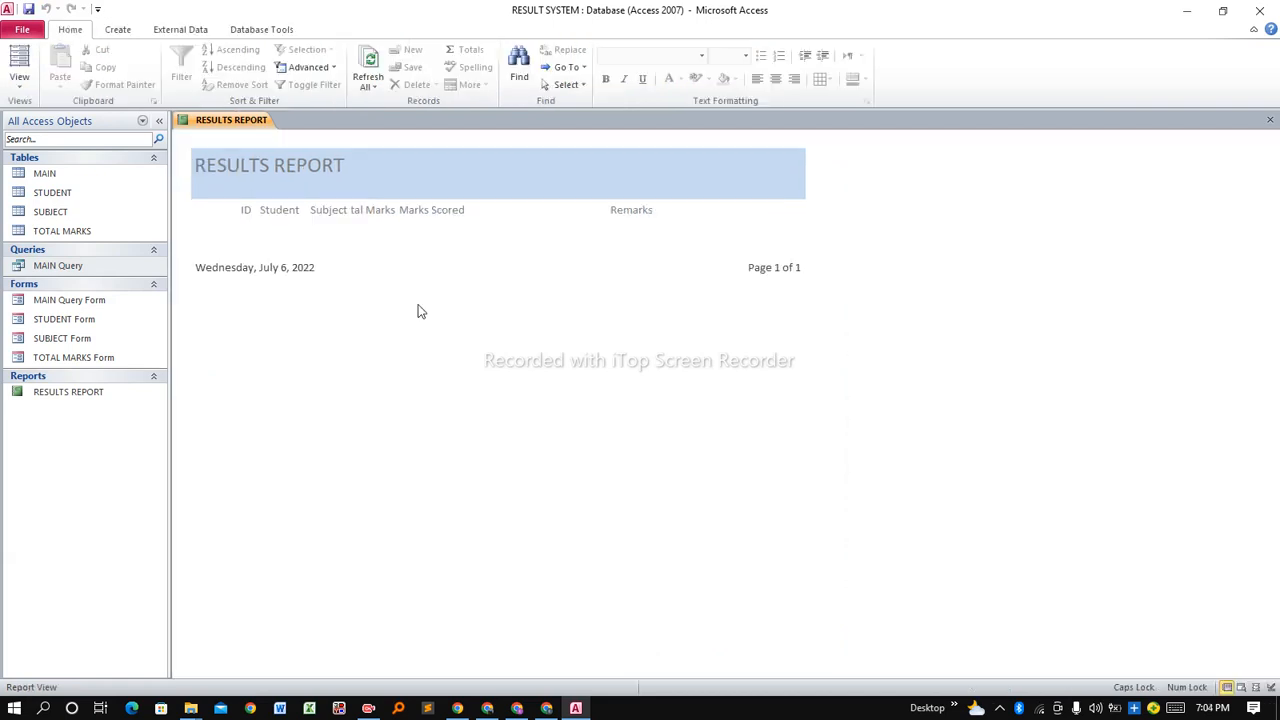
left_click(416, 211)
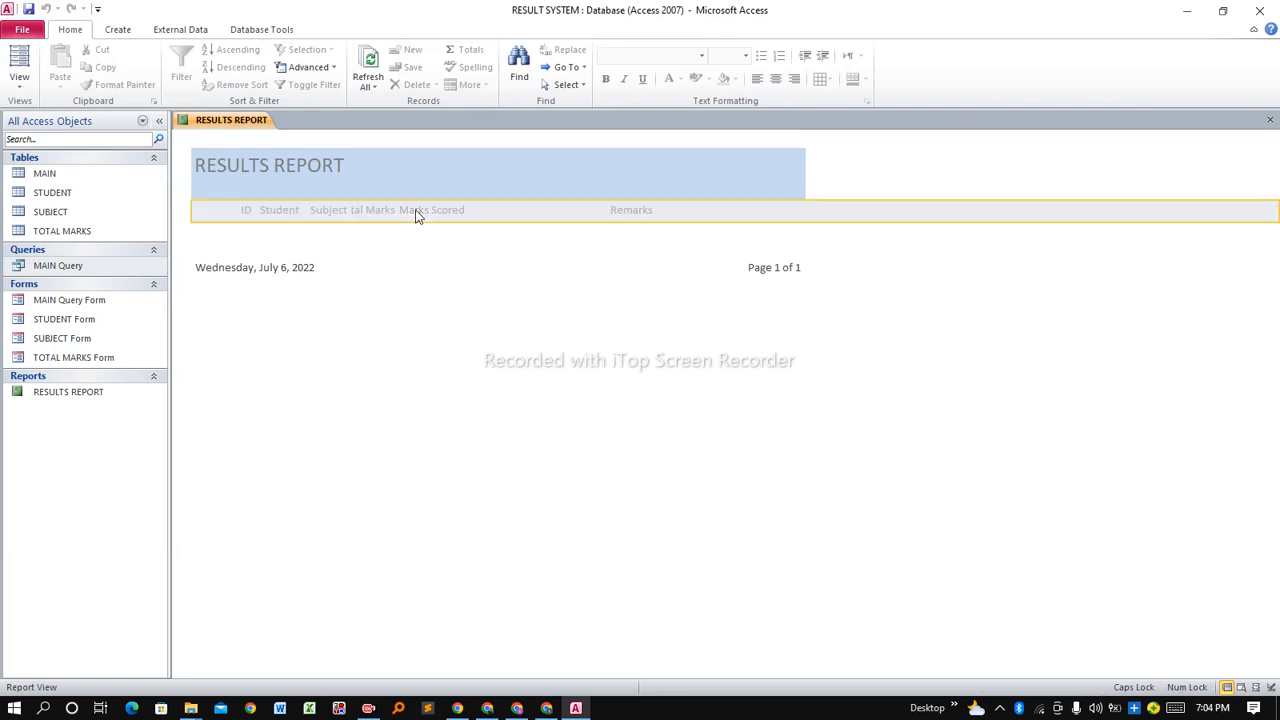
left_click(257, 160)
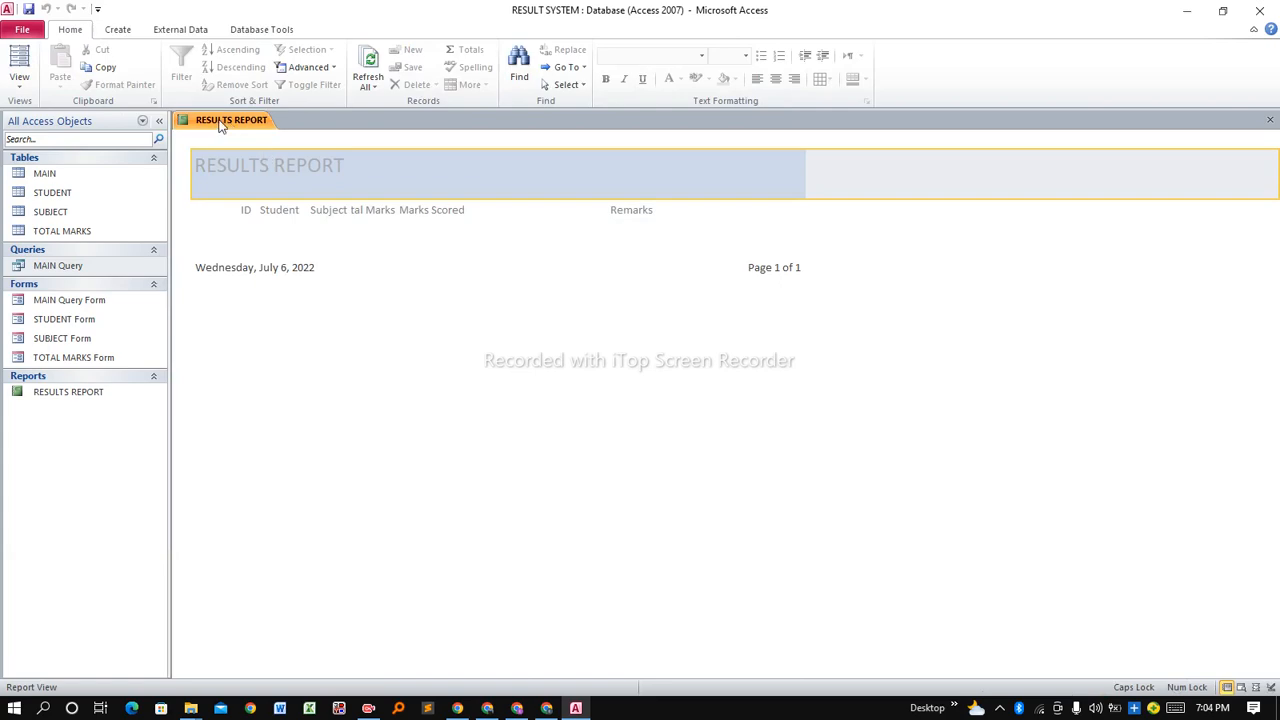
right_click(221, 125)
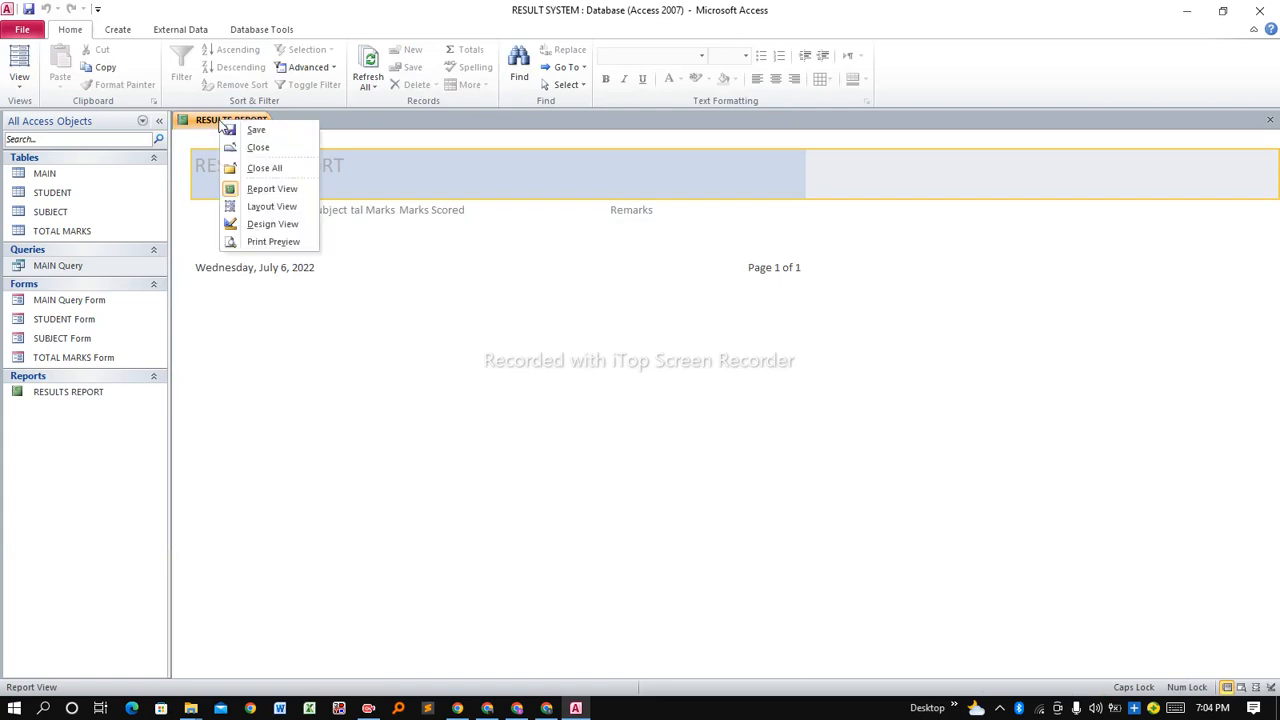
left_click(253, 225)
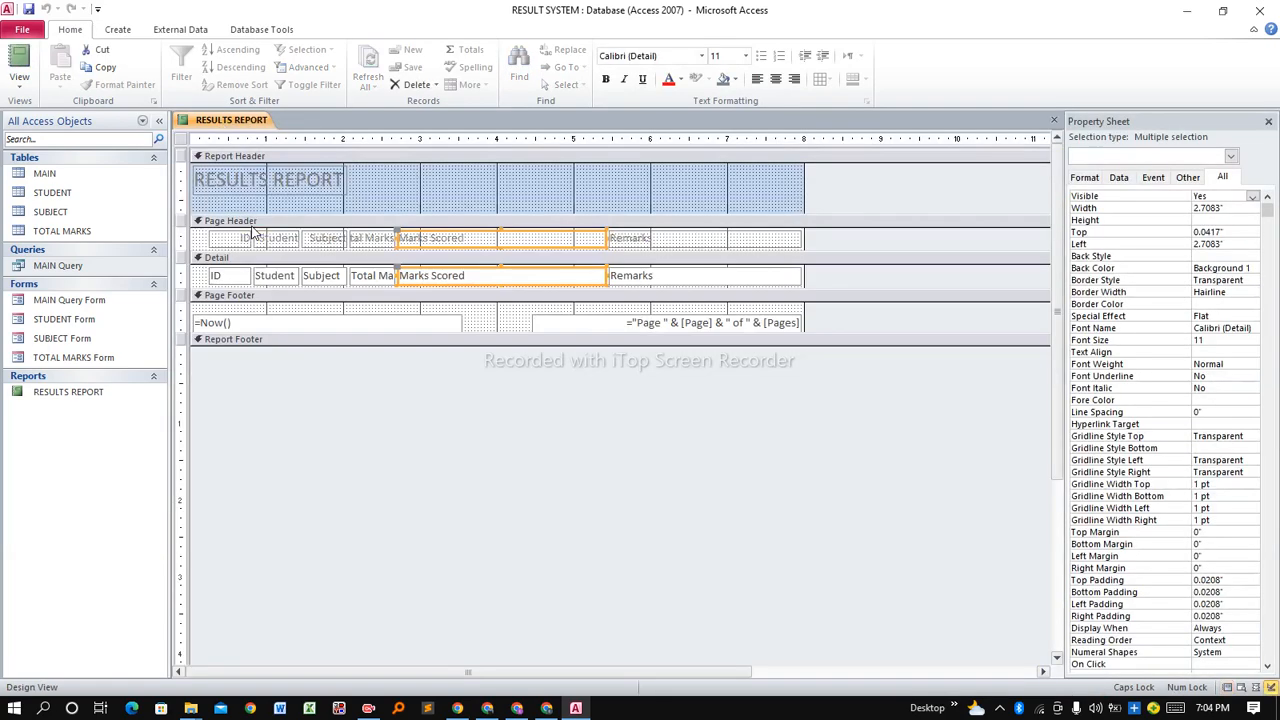
Narrow Remarks to 1 inch and shrink Marks Scored, then widen the Total Marks heading and field to 1.9167".
left_click(348, 243)
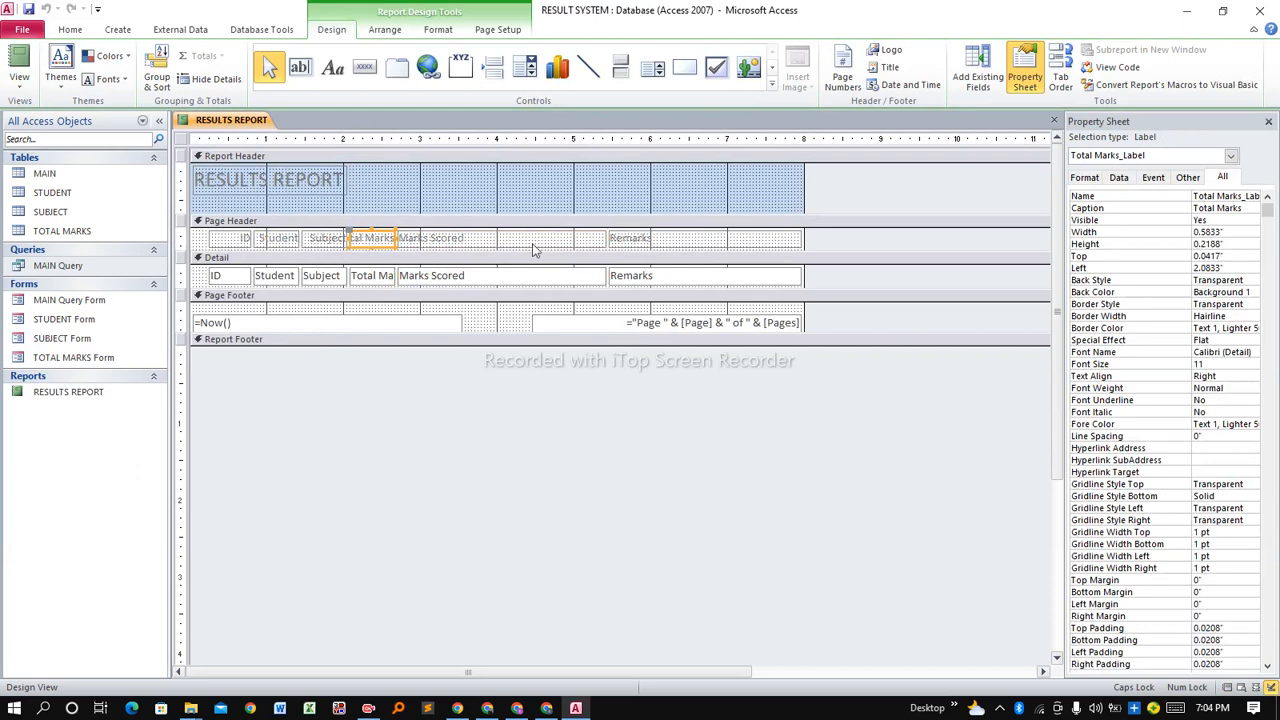
left_click(634, 250)
left_click(651, 281, "shift")
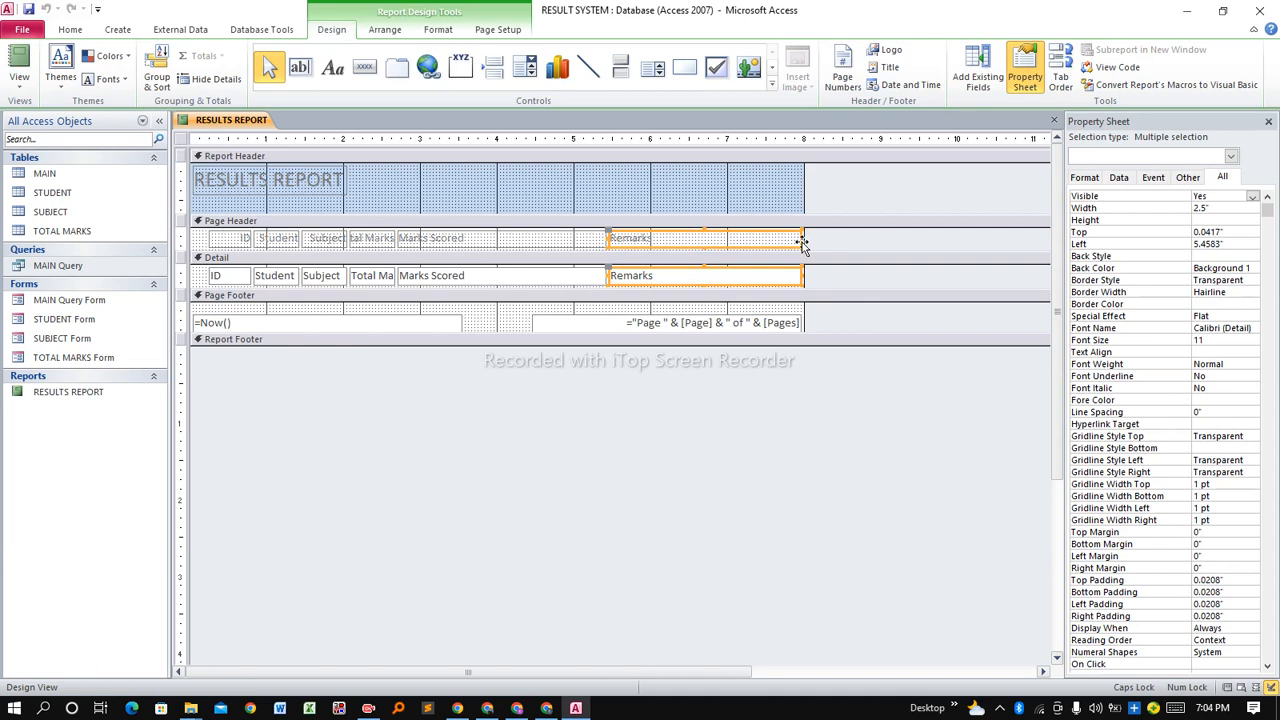
left_click_drag(786, 238, 740, 235)
left_click(548, 237)
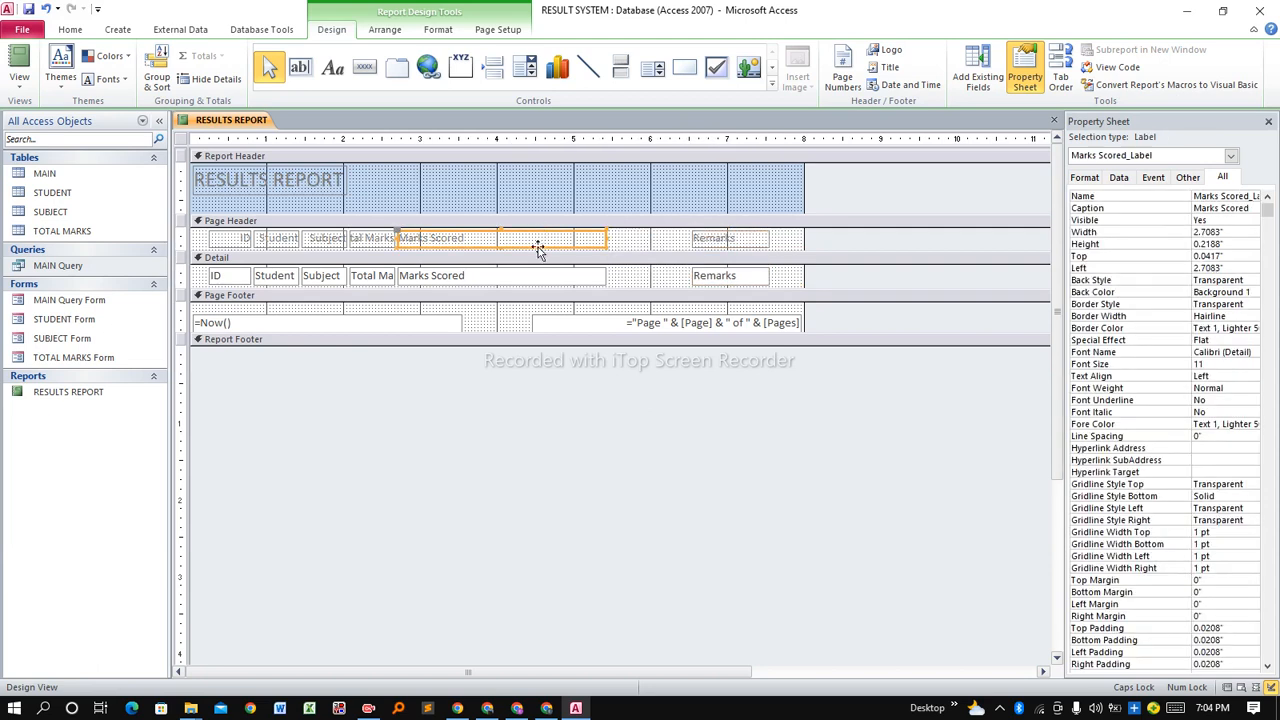
left_click(528, 278, "shift")
mouse_move(606, 238)
left_mouse_down()
mouse_move(480, 248)
mouse_move(598, 258)
left_mouse_up()
left_click(366, 239)
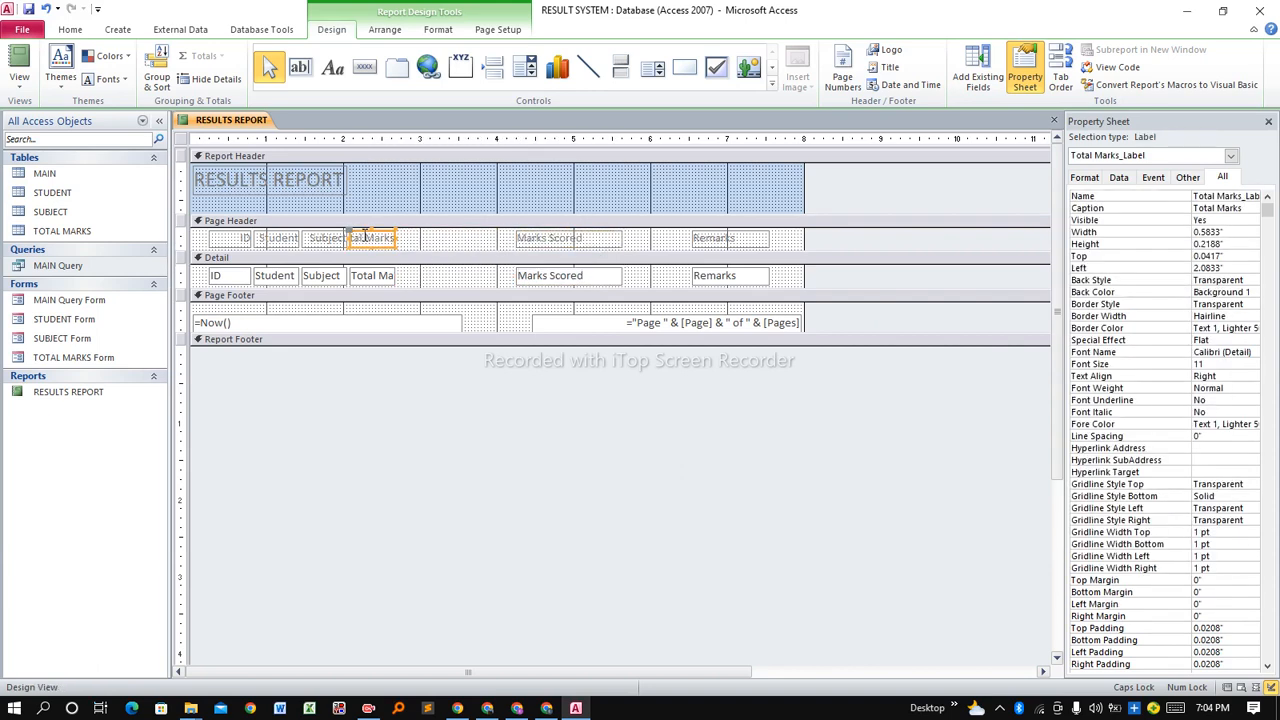
left_click(368, 276, "shift")
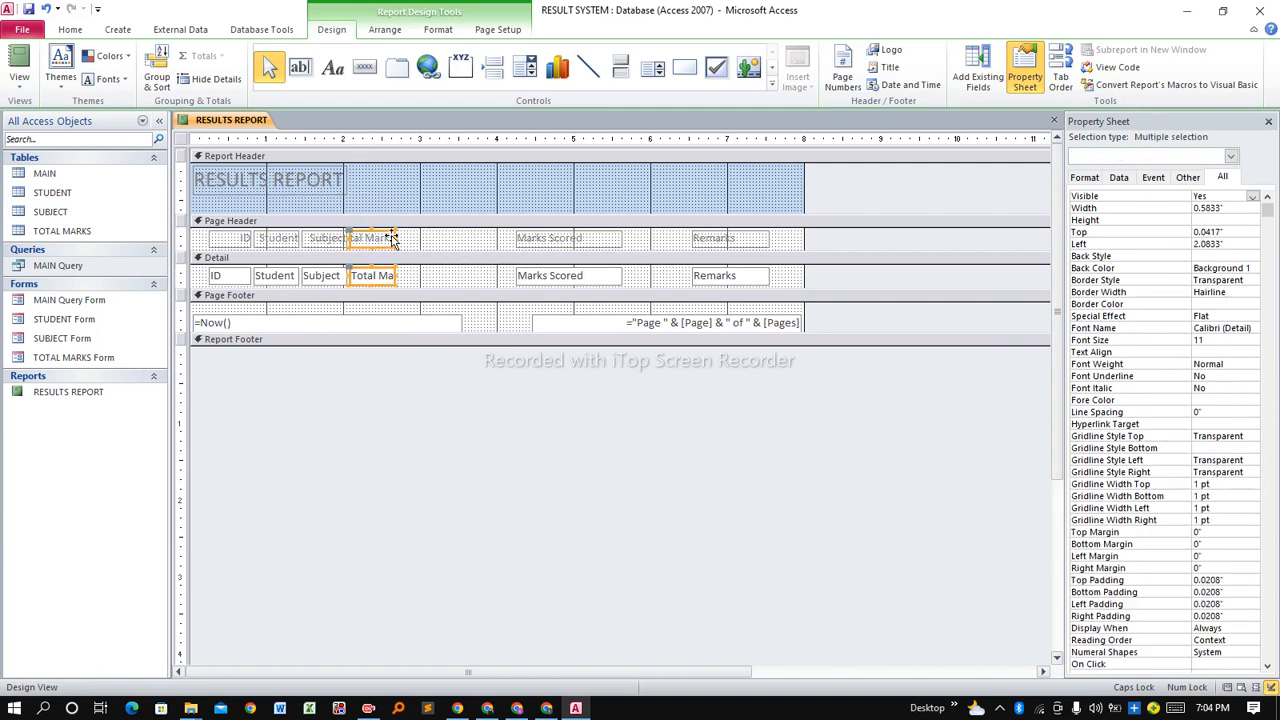
left_click_drag(395, 239, 497, 243)
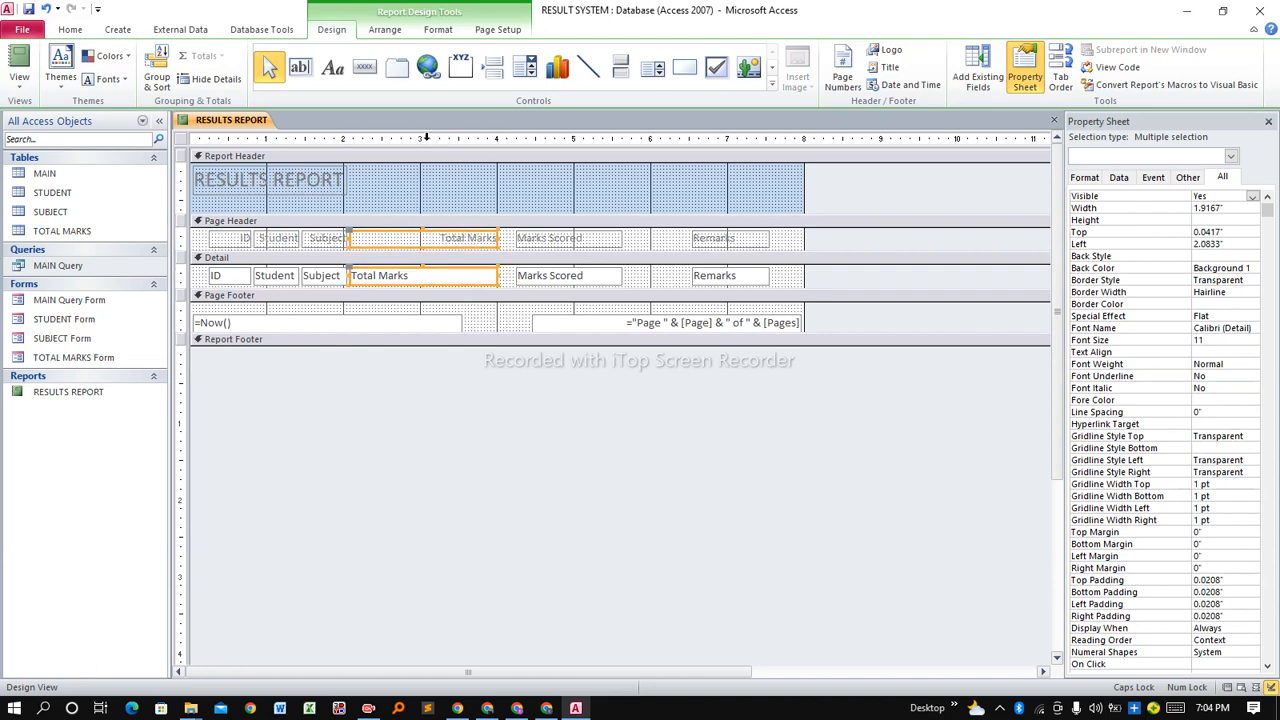
Left-align the Total Marks heading and field, then narrow that column slightly.
left_click(447, 32)
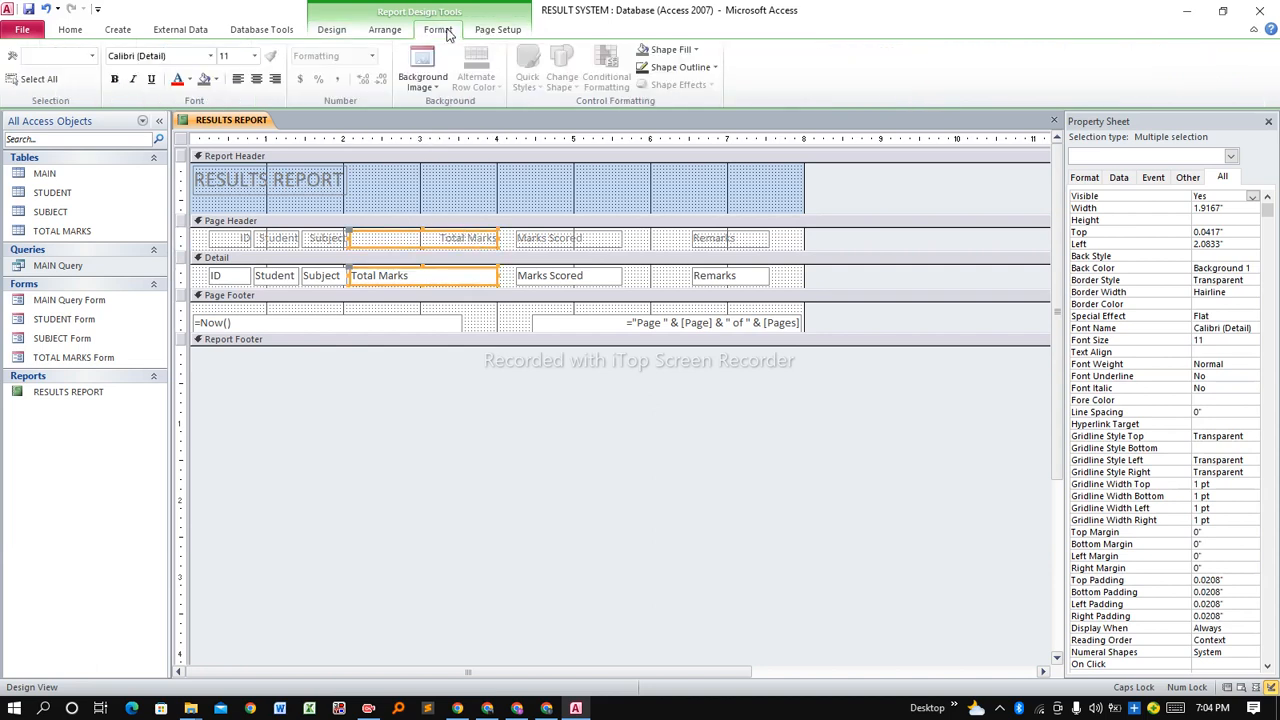
left_click(256, 79)
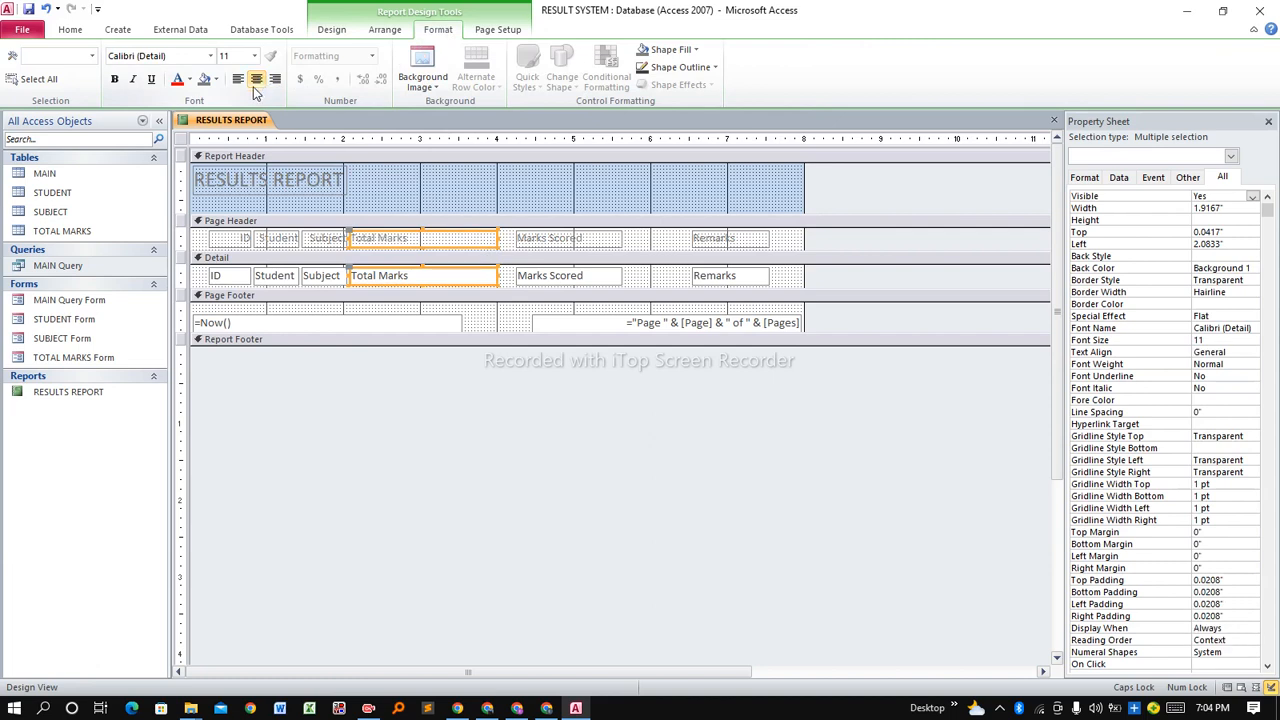
left_click(238, 80)
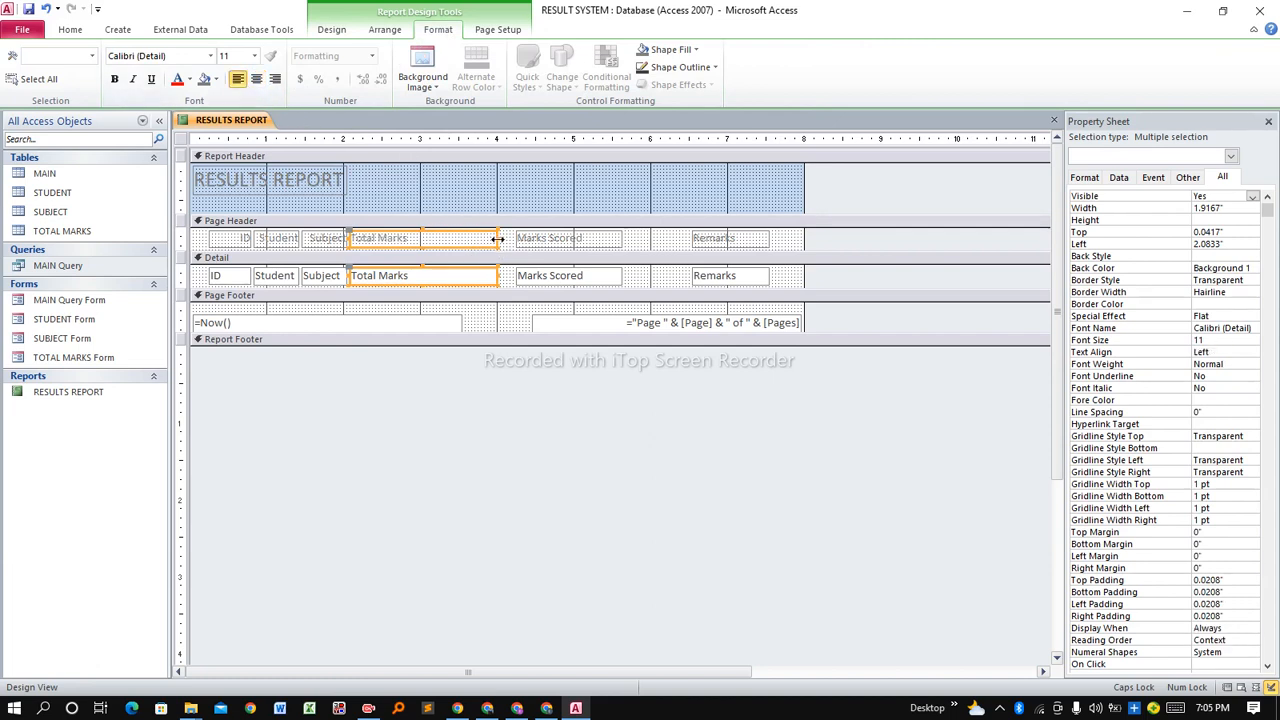
left_click_drag(481, 238, 453, 249)
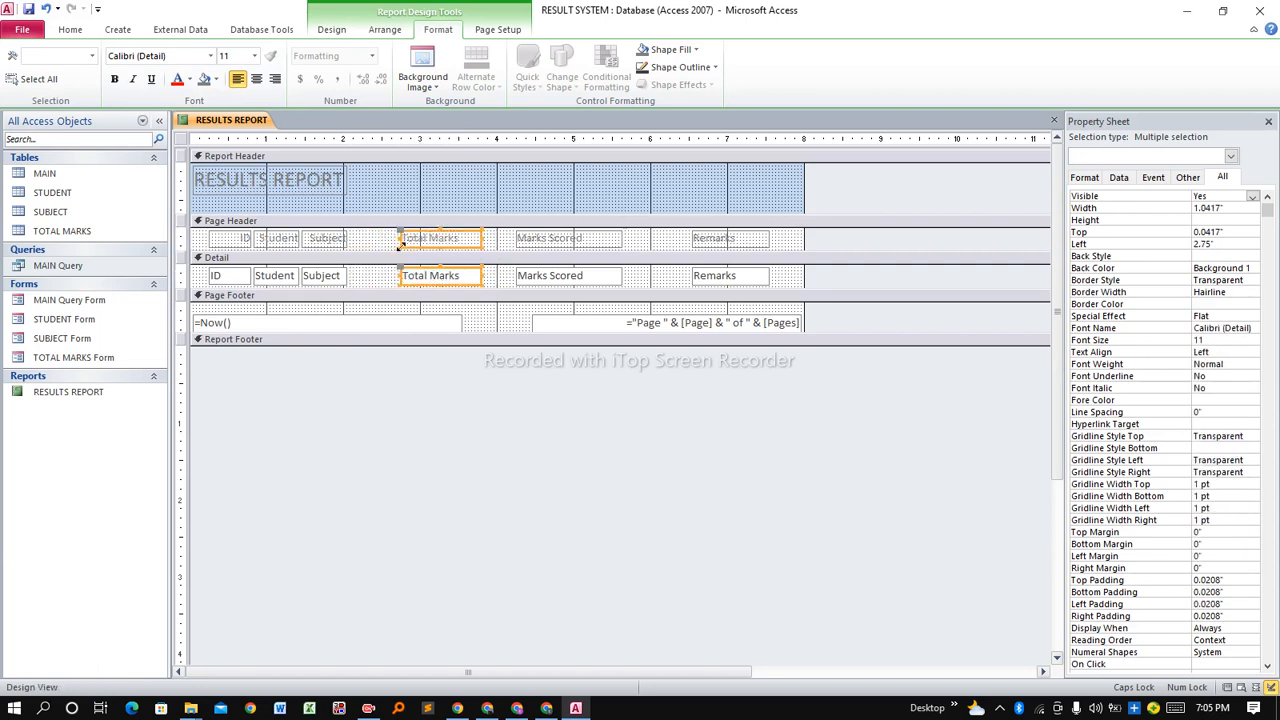
Shift the Subject and Student columns, headings with fields, further right.
left_click(333, 243)
left_click(324, 276, "shift")
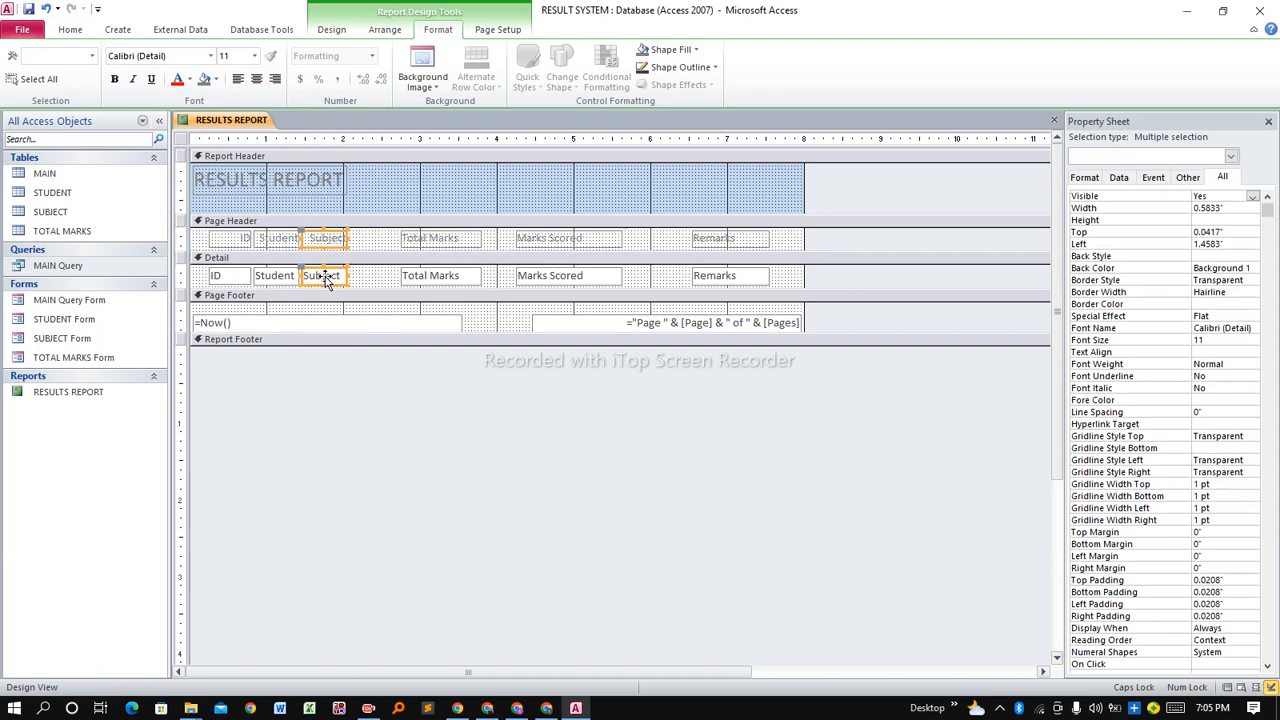
left_click_drag(333, 273, 353, 274)
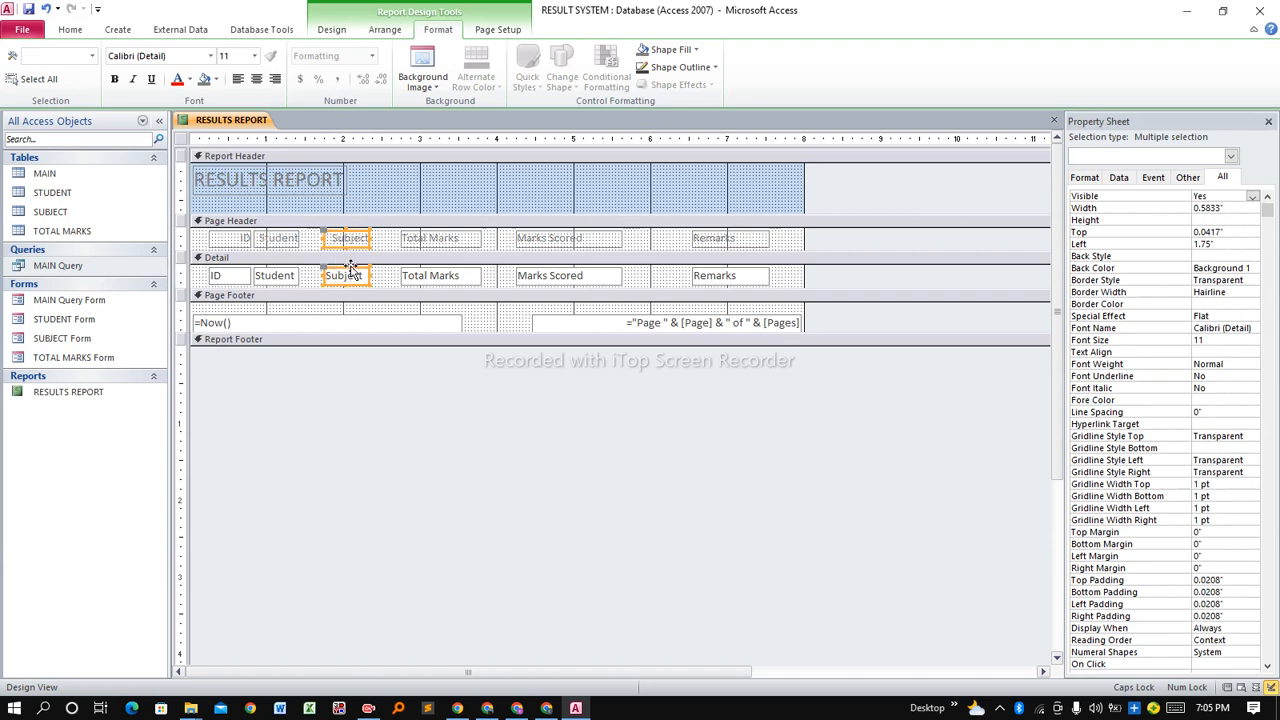
left_click_drag(351, 272, 362, 272)
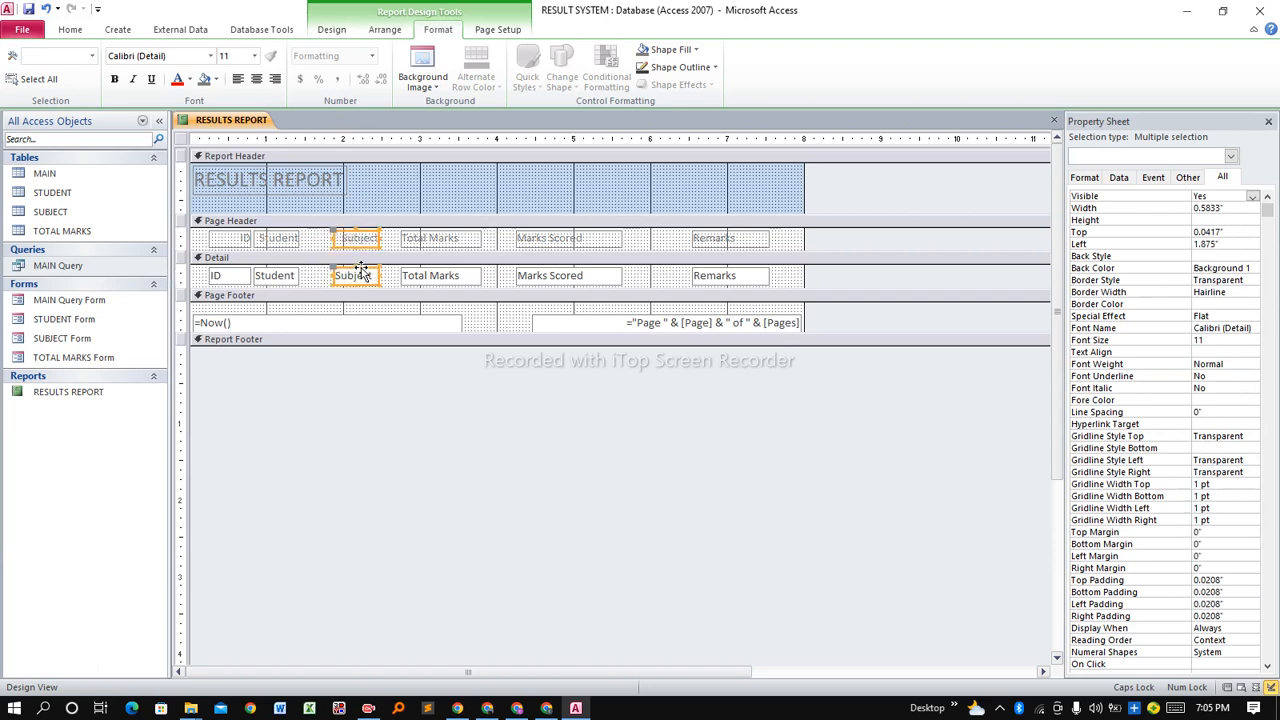
left_click(286, 272)
left_click(282, 246, "shift")
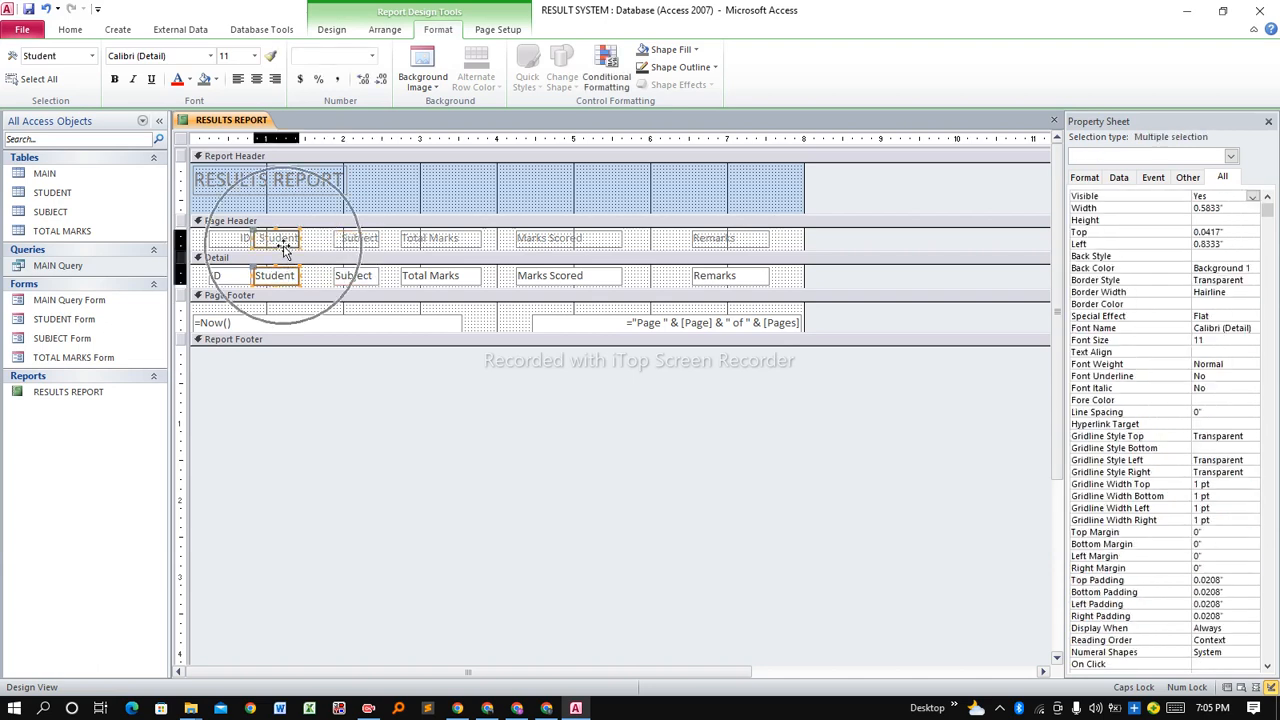
left_click_drag(283, 246, 303, 251)
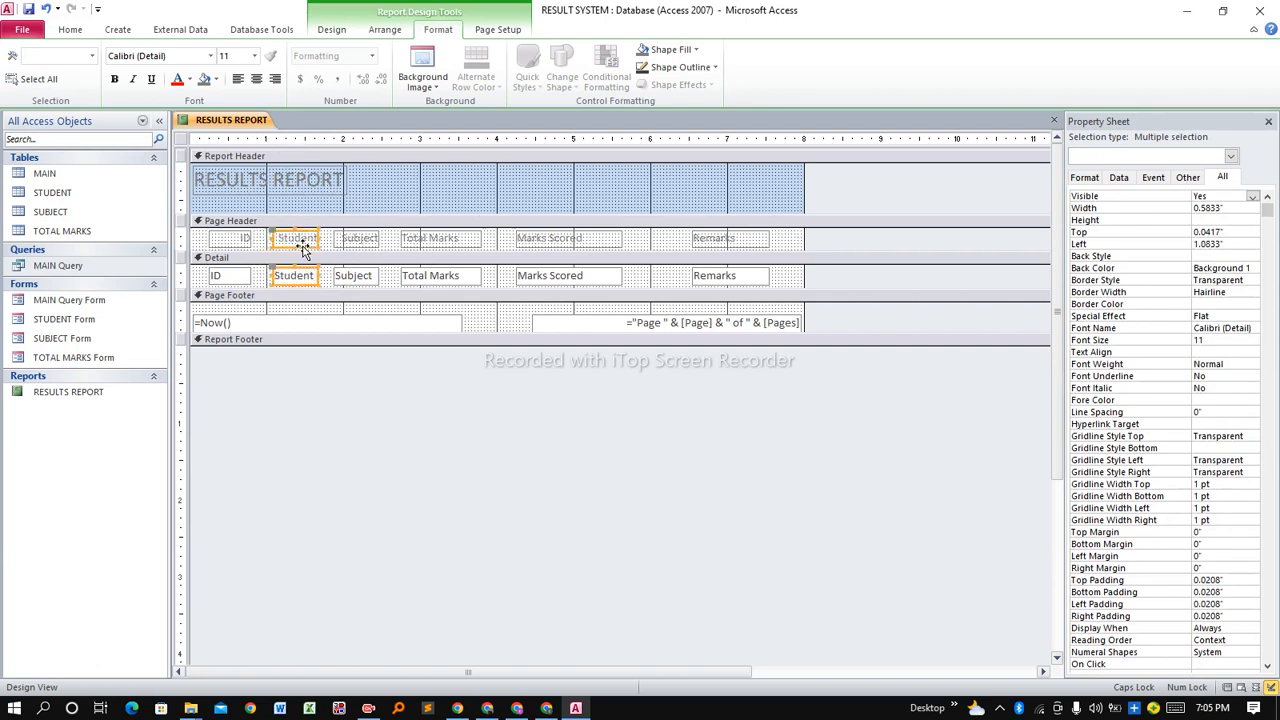
Left-align the ID, Student and Subject headings, then check the other headings' alignment.
left_click(232, 240)
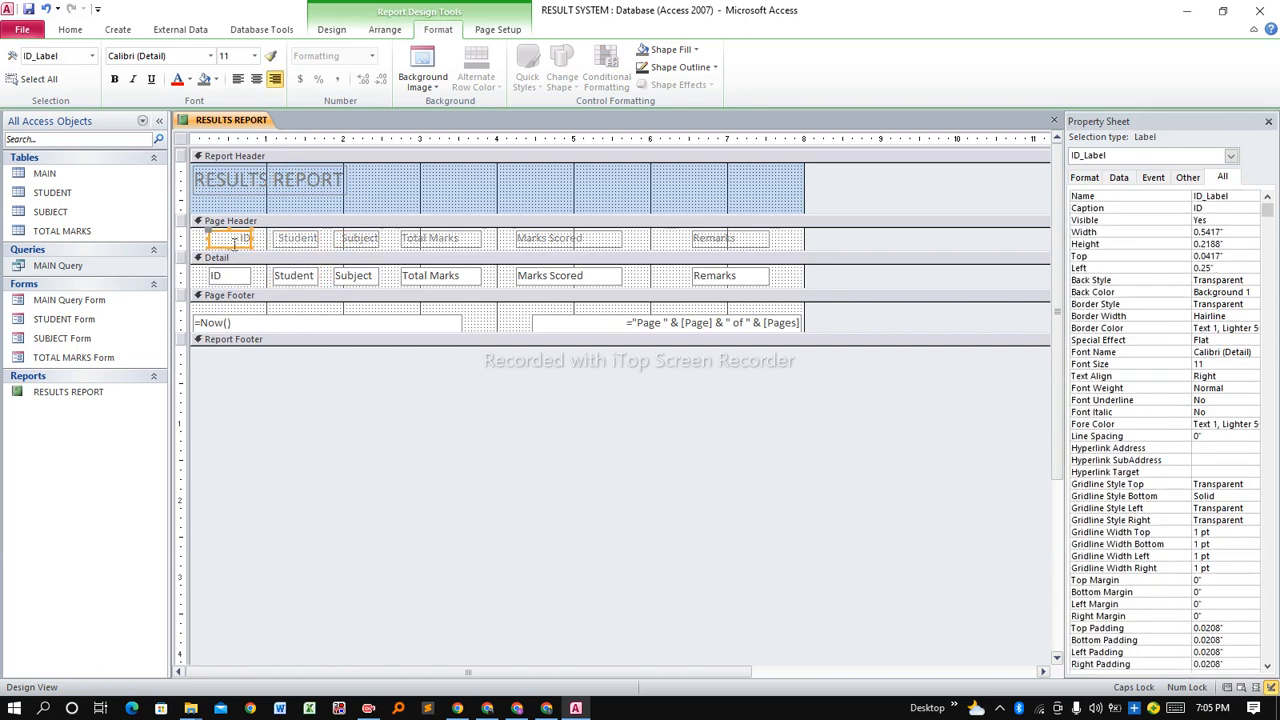
left_click(237, 78)
left_click(284, 240)
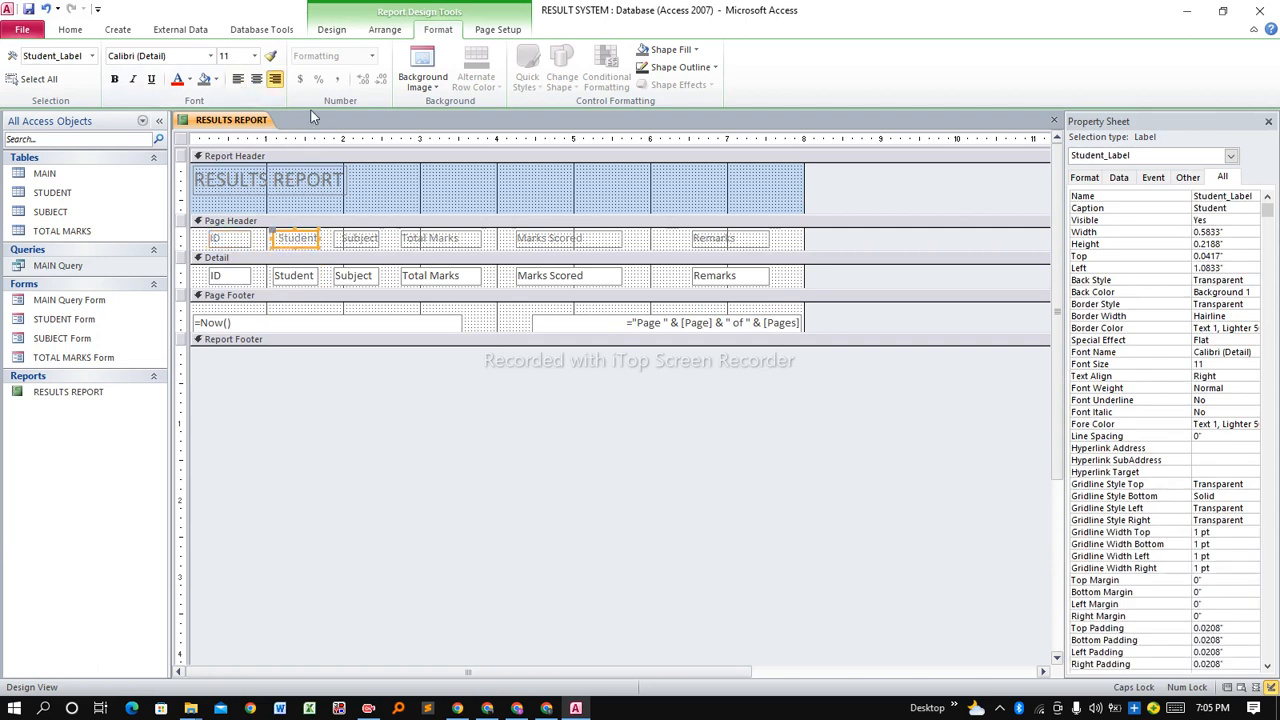
left_click(237, 78)
left_click(355, 240)
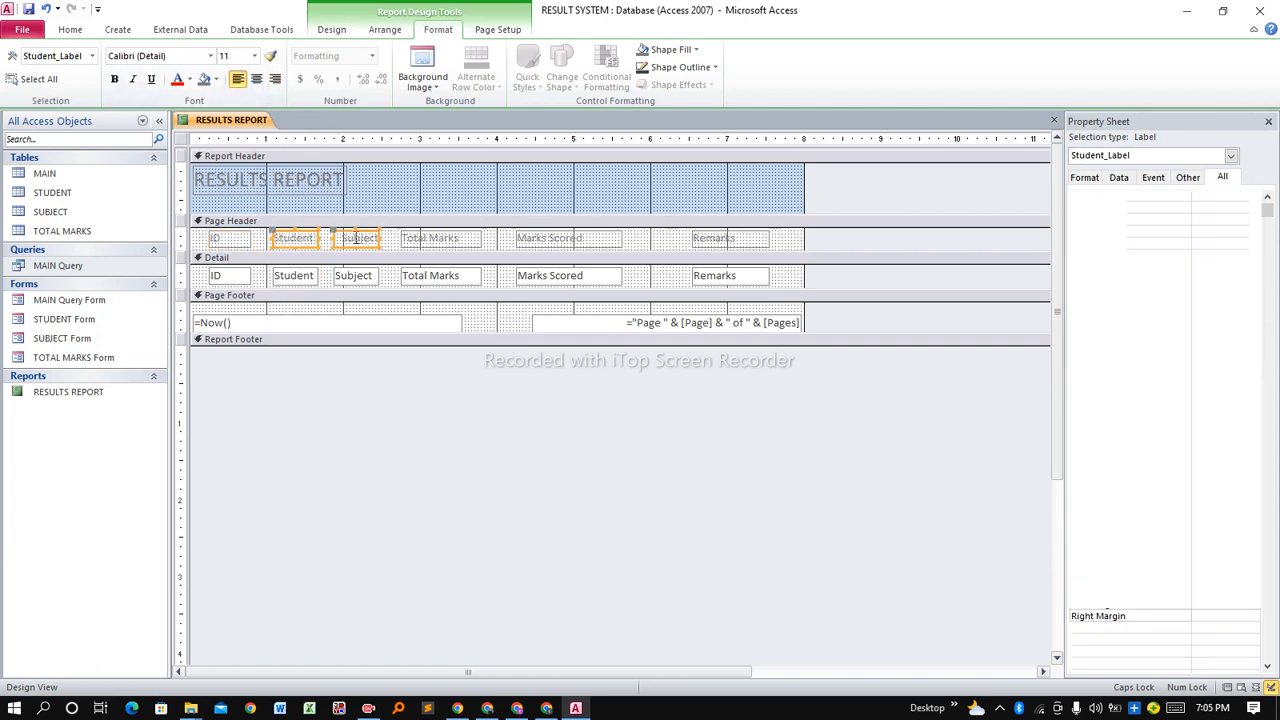
left_click(237, 78)
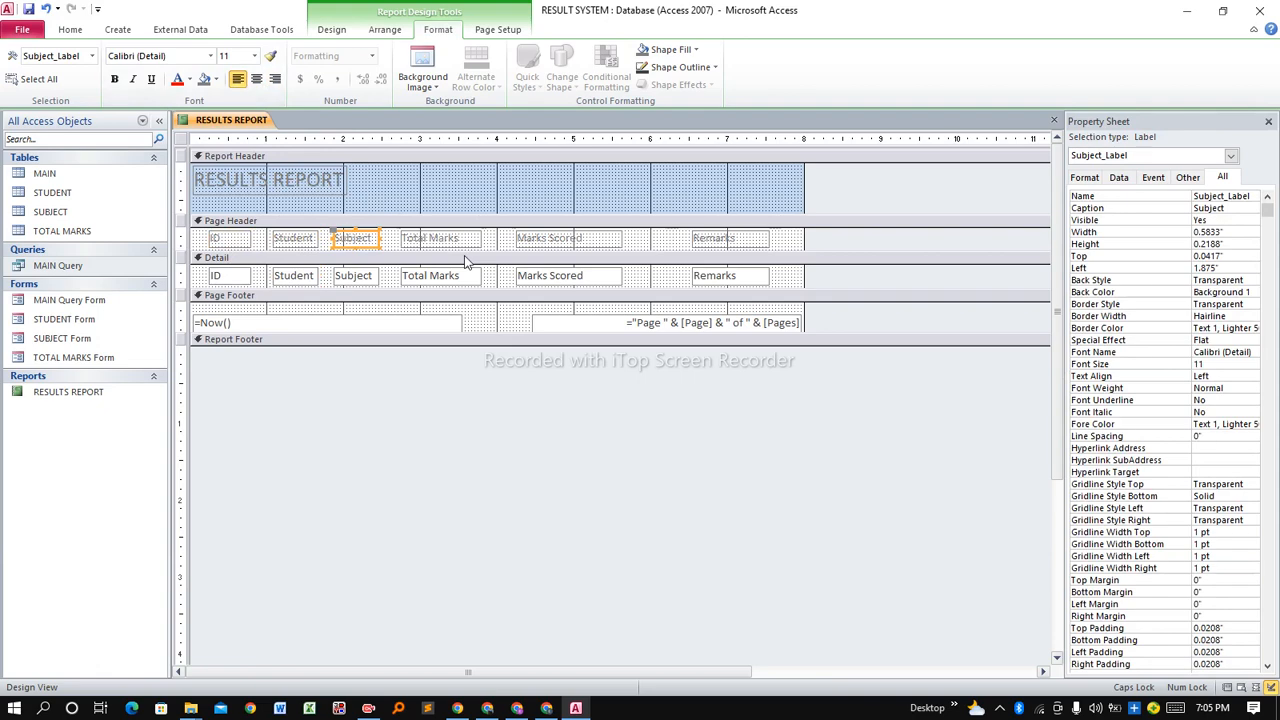
left_click(548, 240)
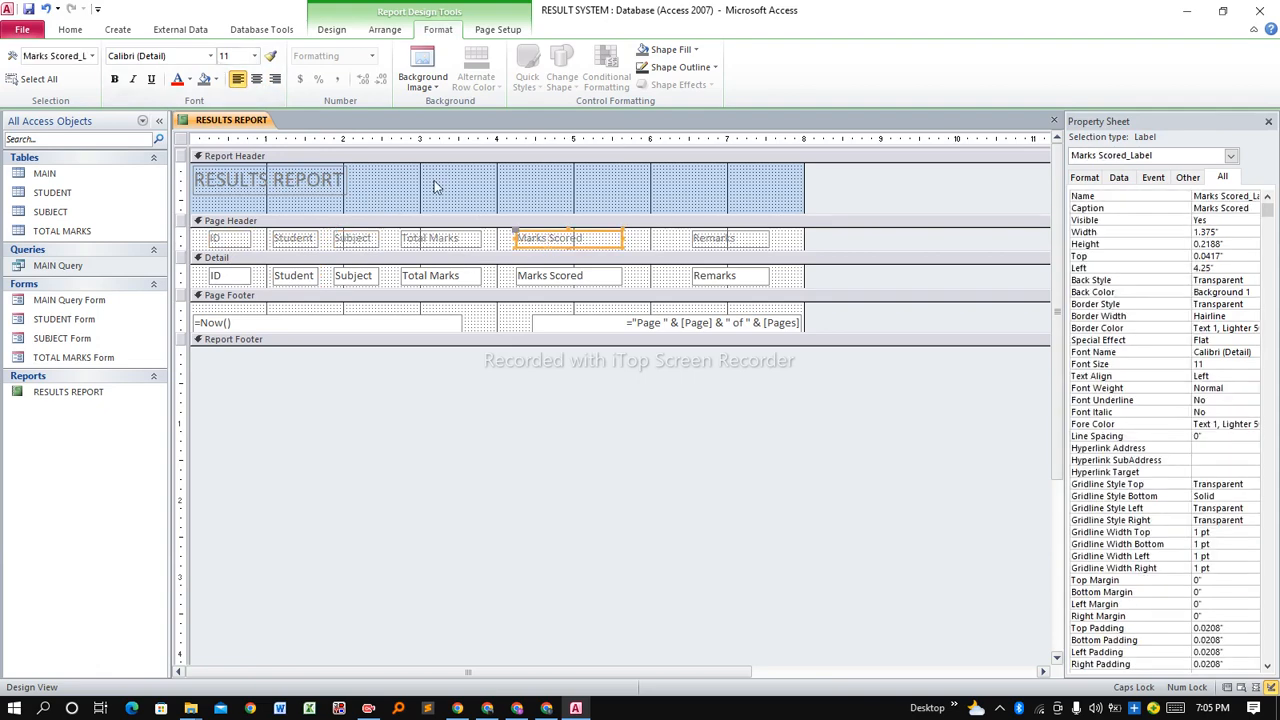
left_click(720, 241)
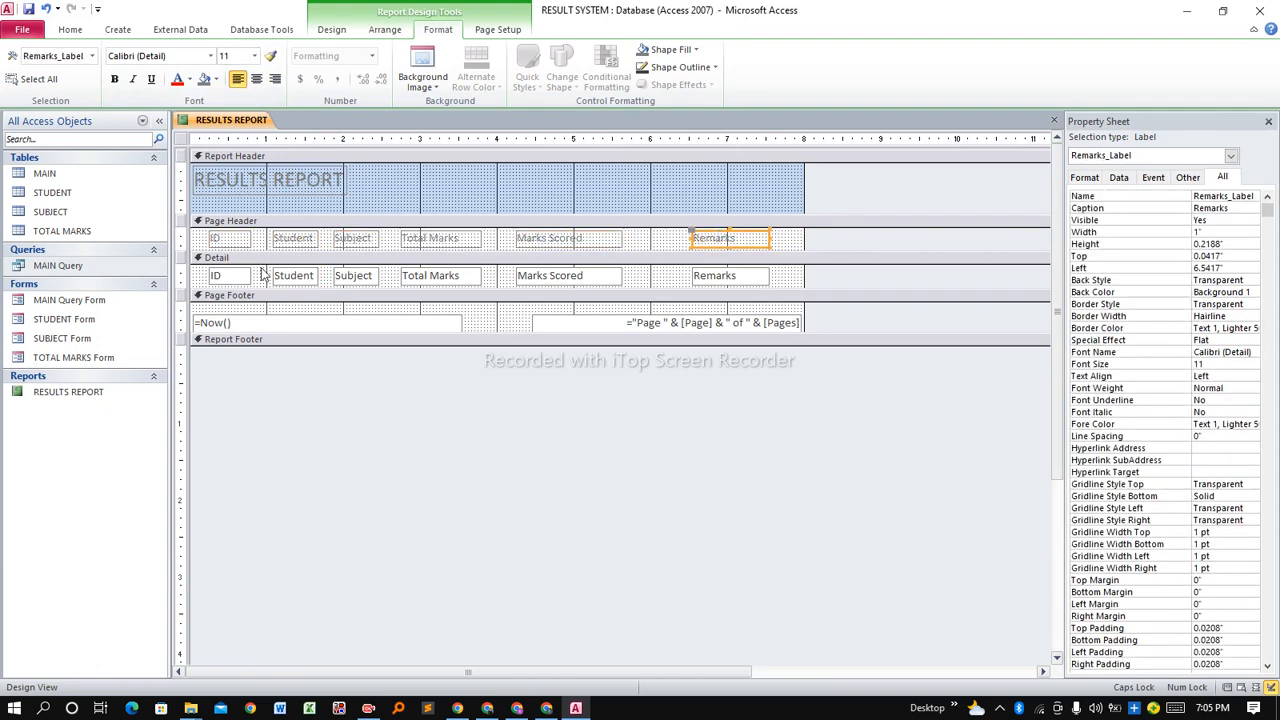
left_click(236, 243)
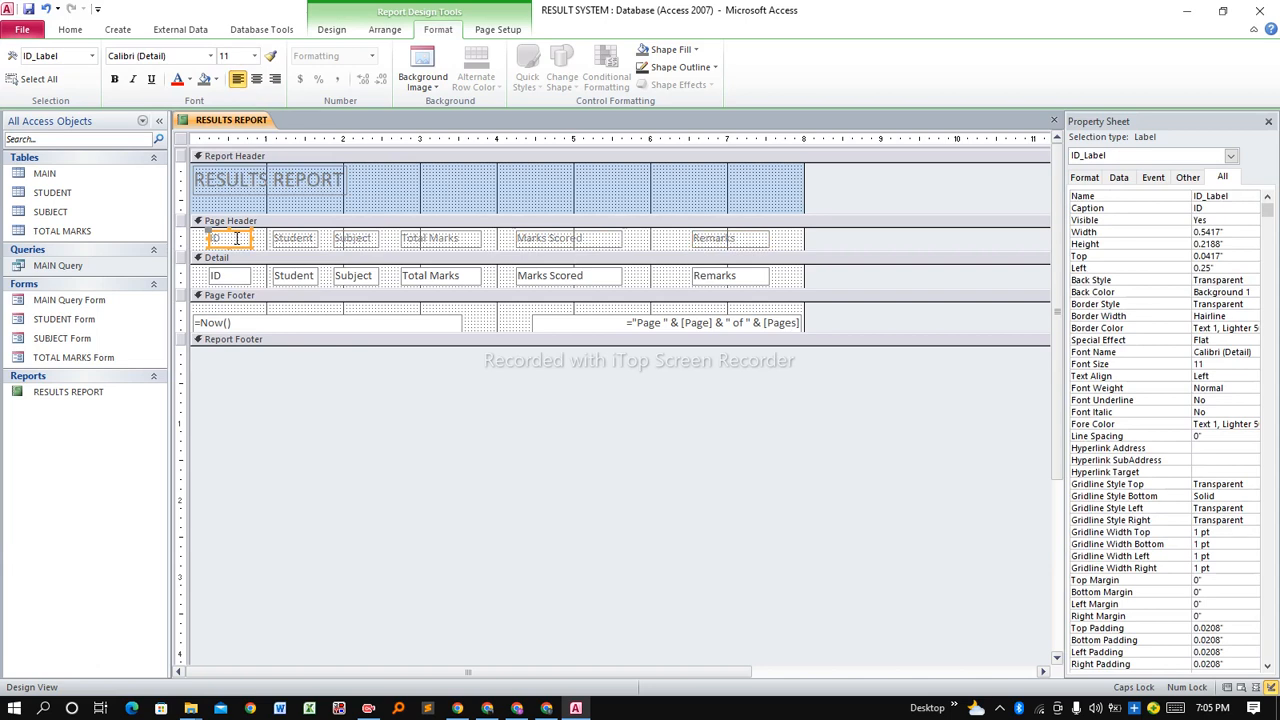
Switch RESULTS REPORT to Report View to check headings, date and page count.
right_click(214, 122)
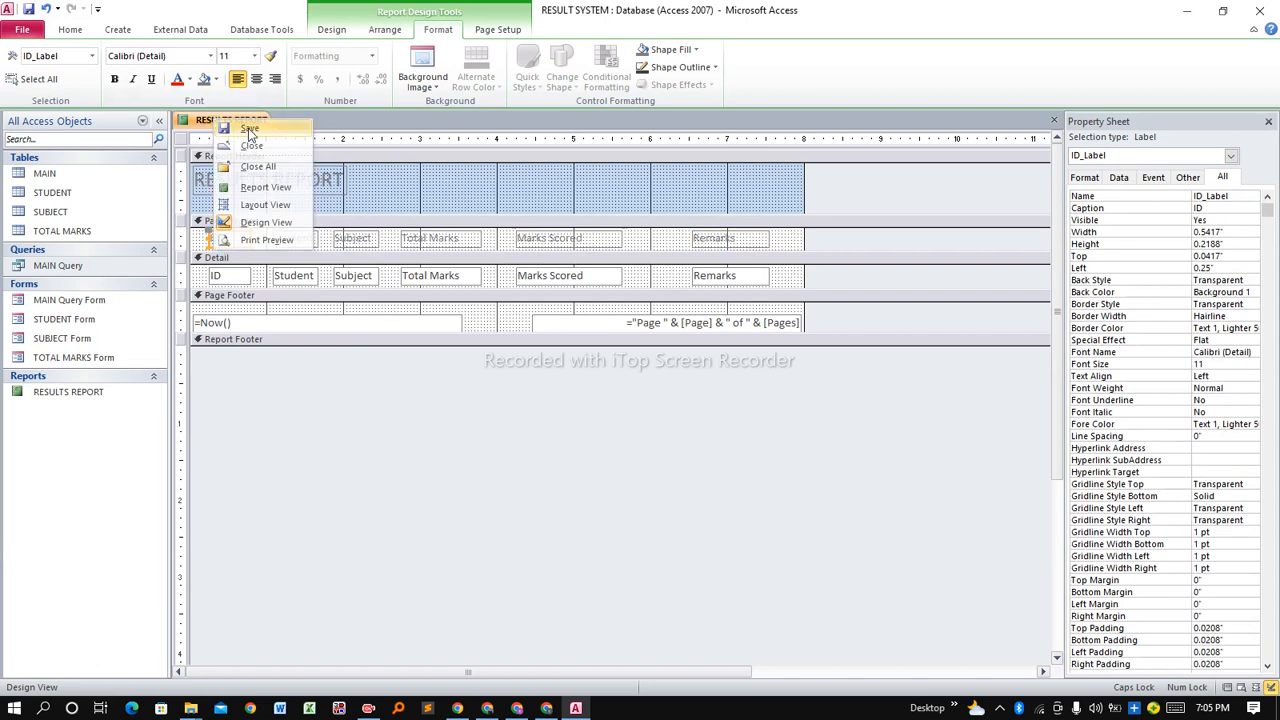
left_click(226, 121)
right_click(231, 122)
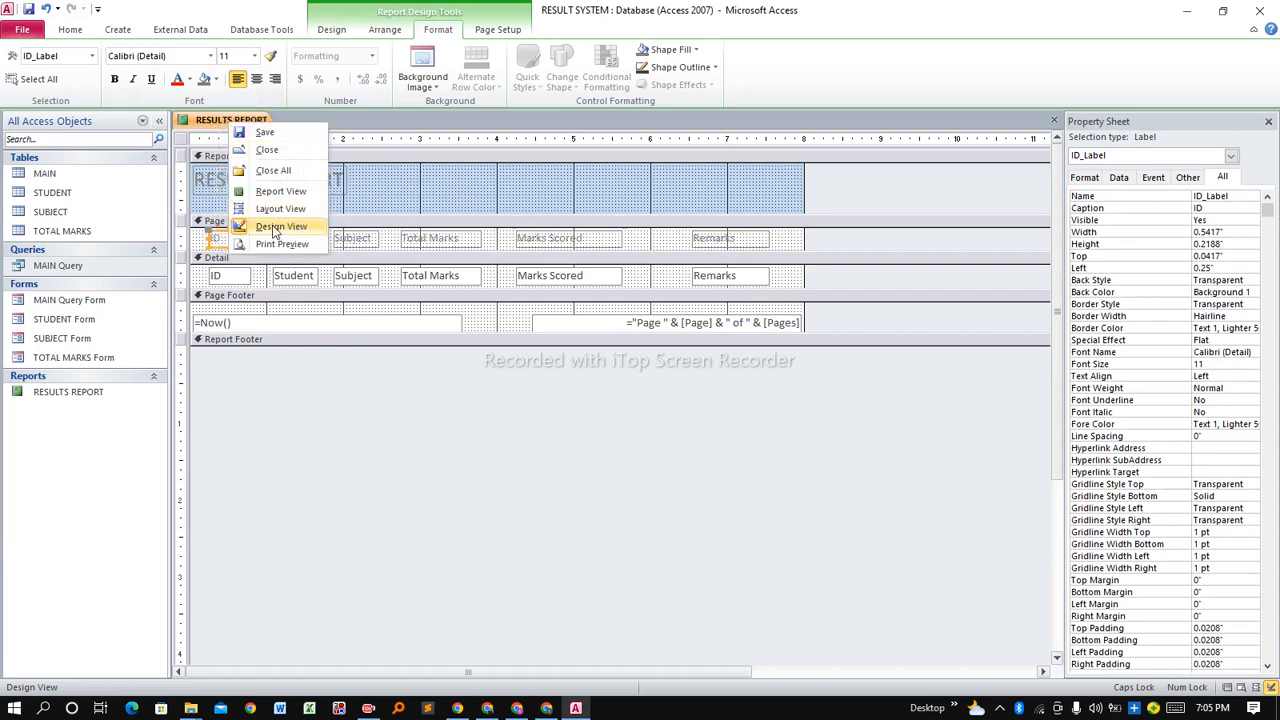
left_click(287, 197)
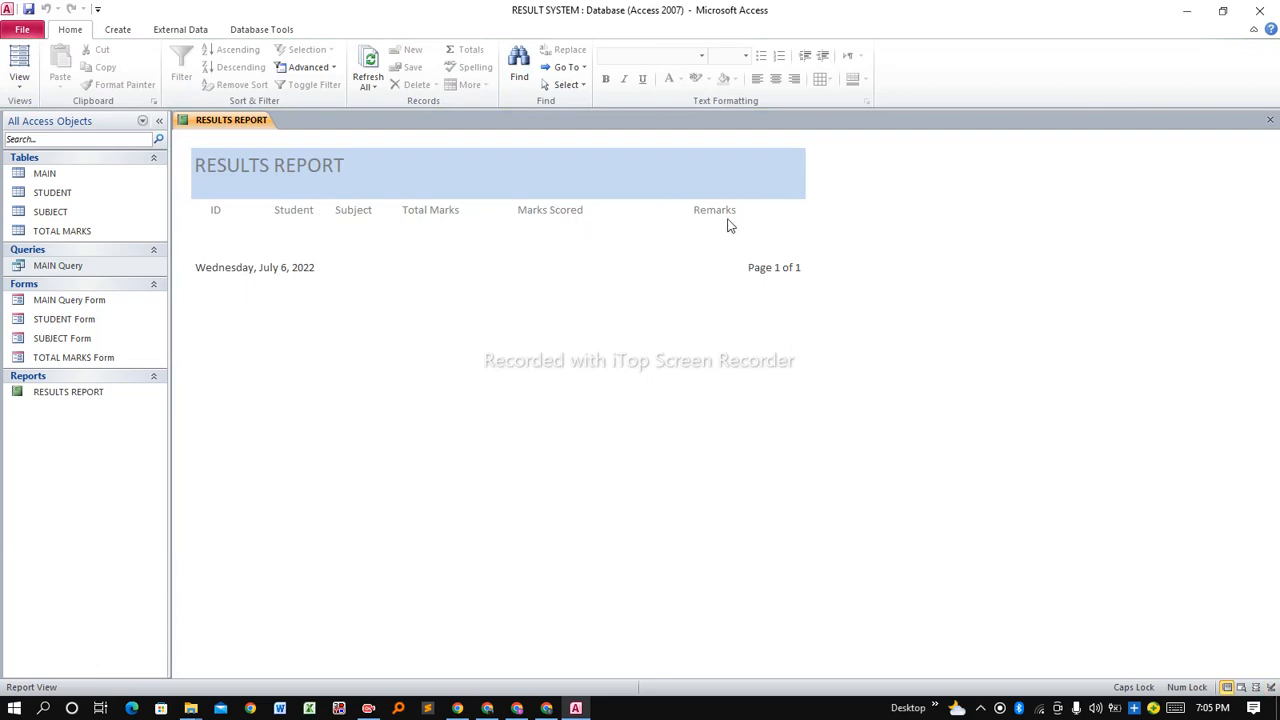
Save RESULTS REPORT and close it.
right_click(224, 122)
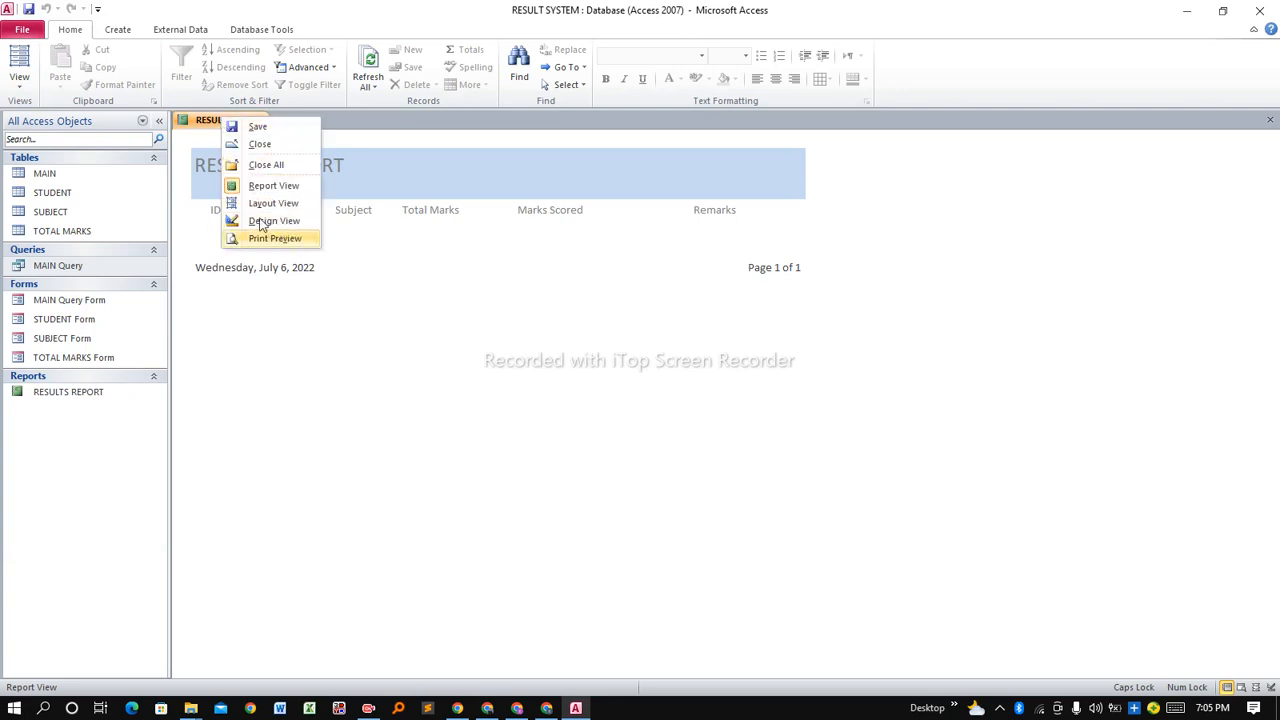
left_click(240, 126)
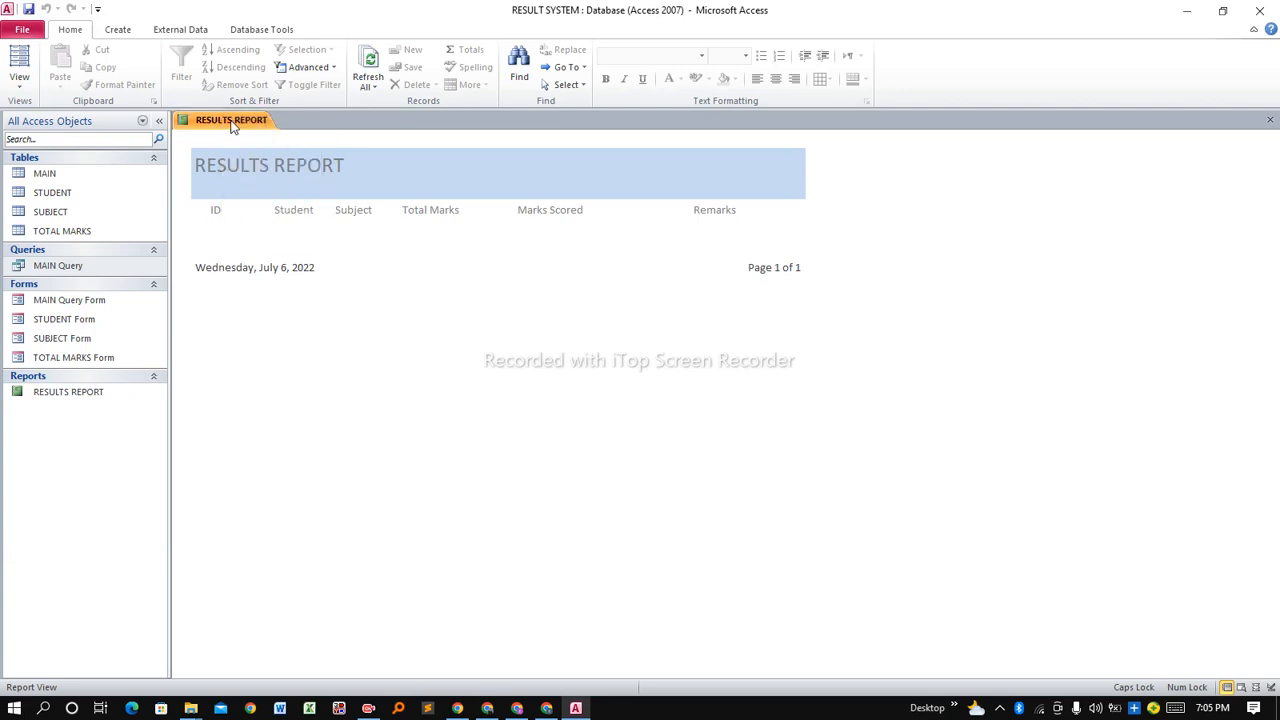
right_click(231, 124)
left_click(272, 154)
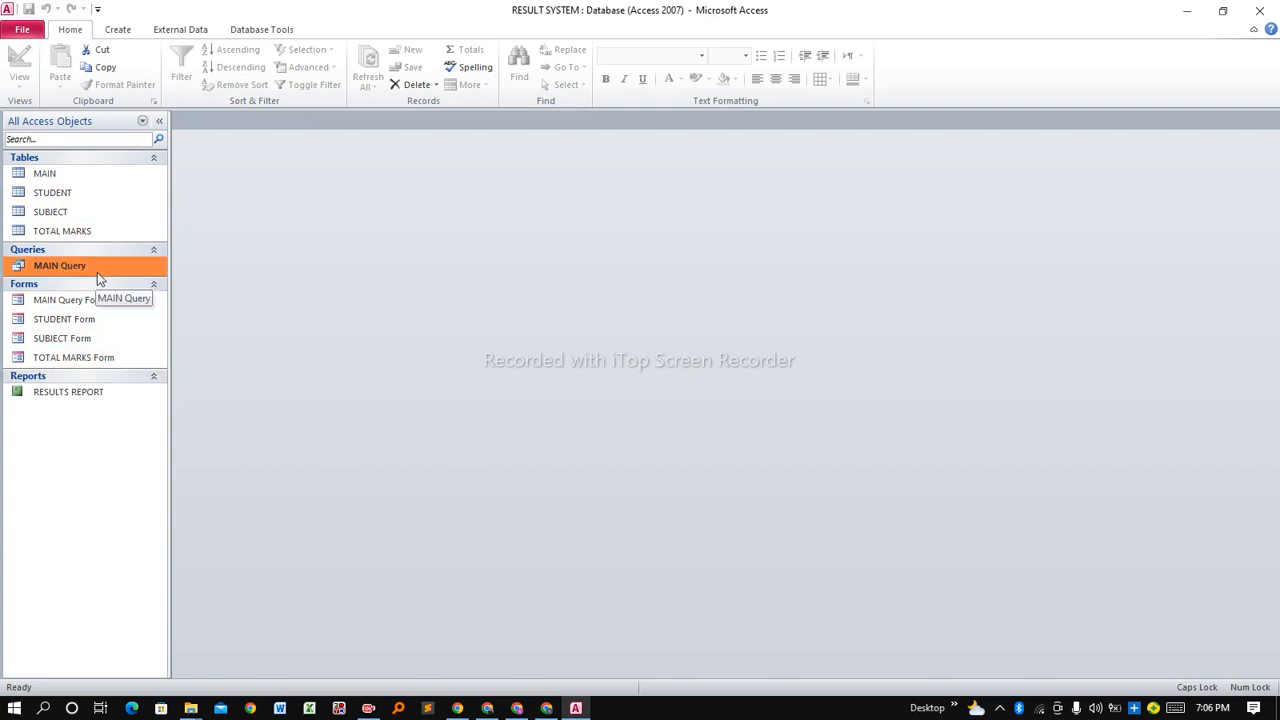
Create a new Blank Form, Form1, from the Create tab.
left_click(80, 300)
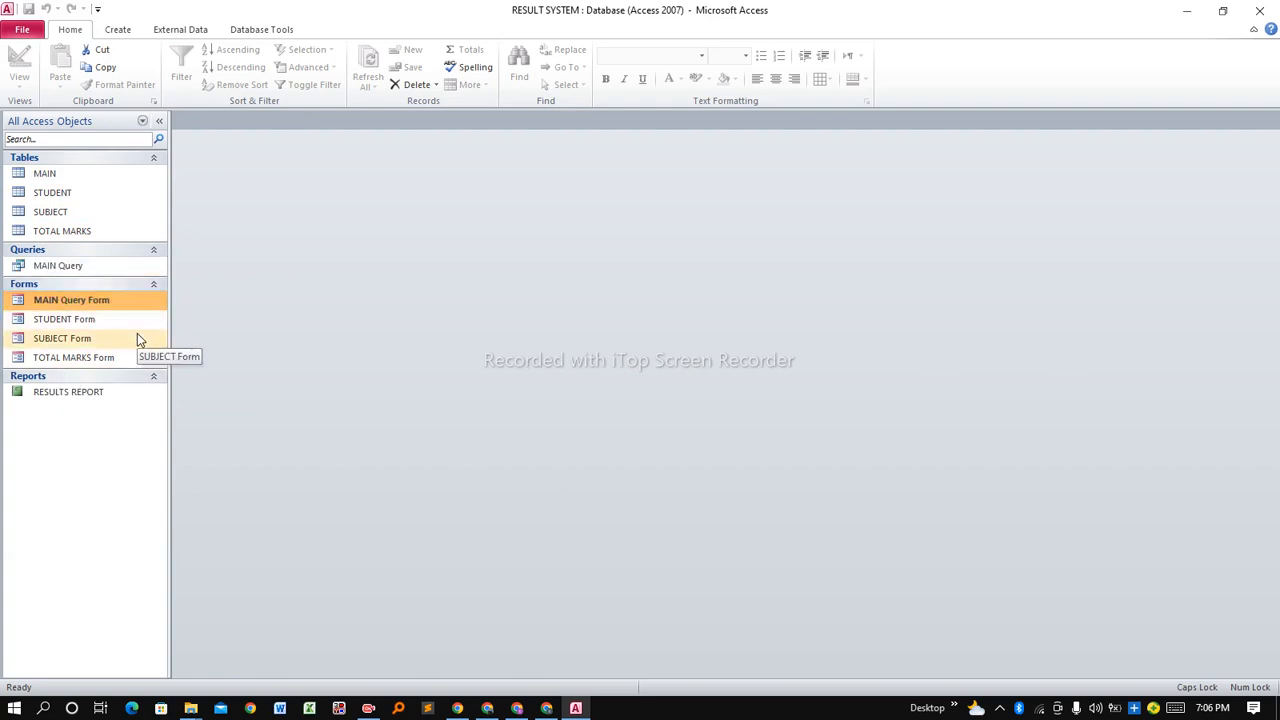
left_click(118, 30)
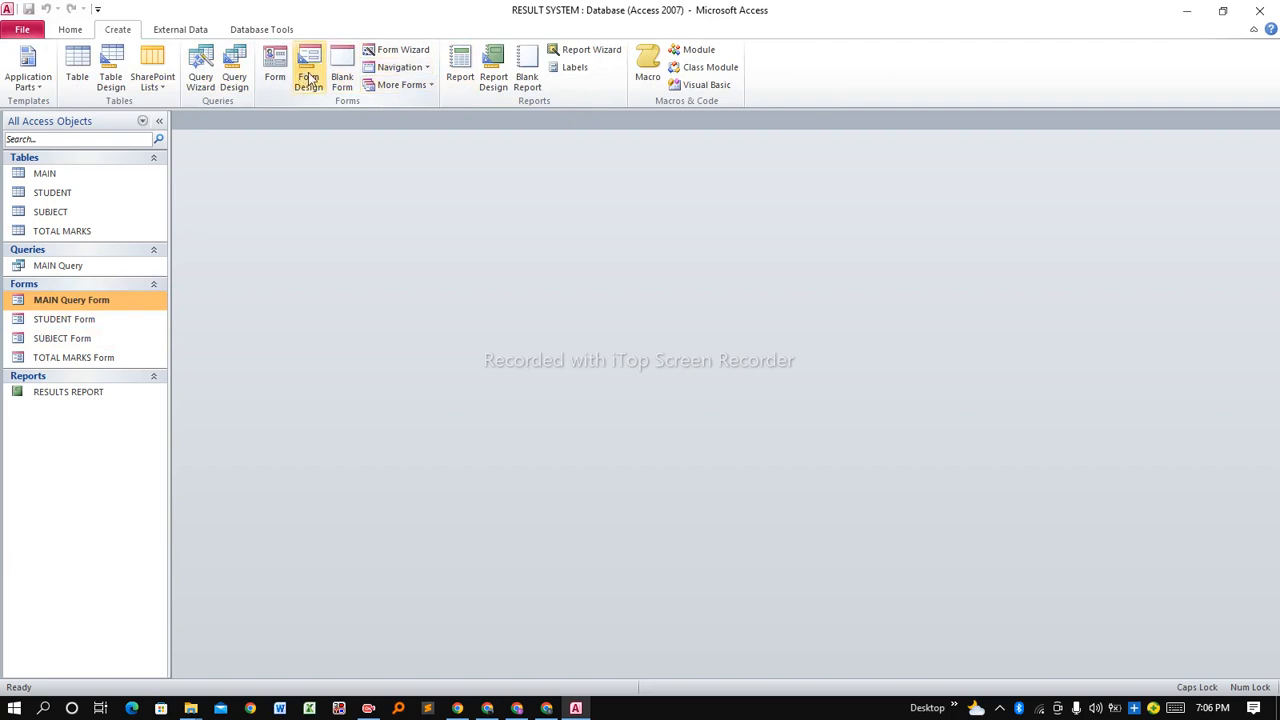
left_click(343, 70)
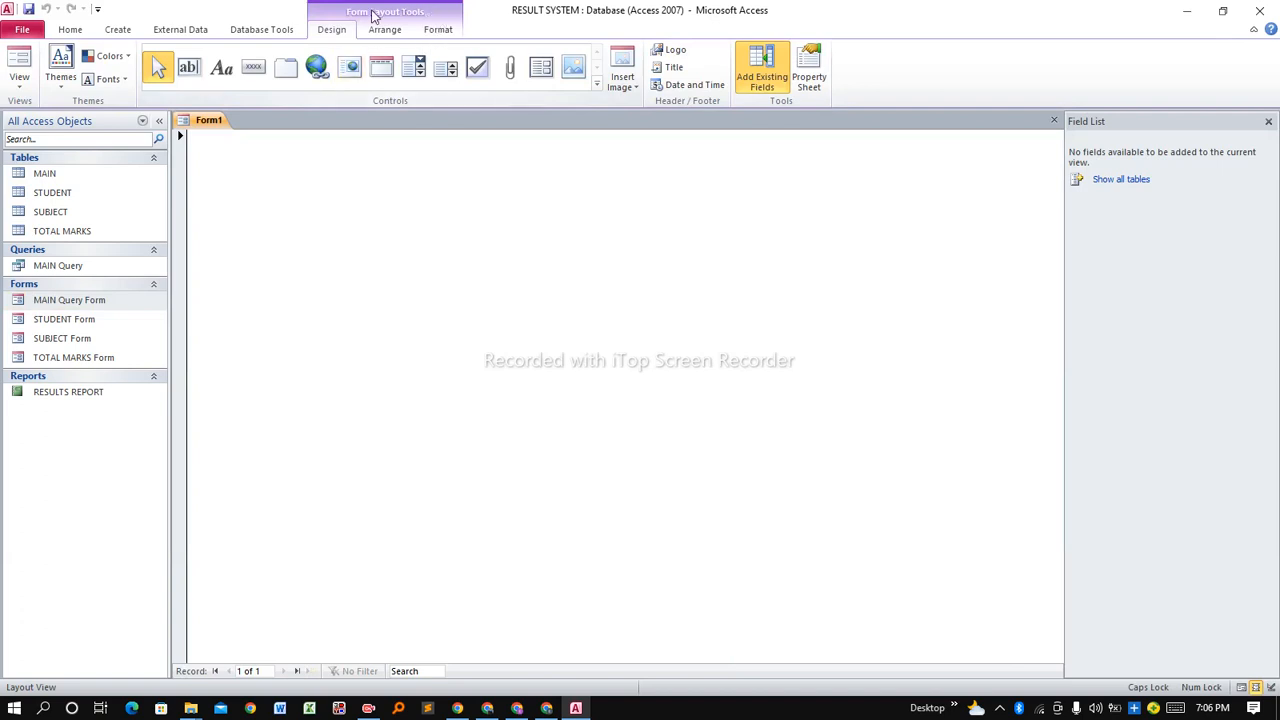
Place a wide label at Form1's top and type RESULT MANAGEMENT SYSTEM into it.
left_click(221, 70)
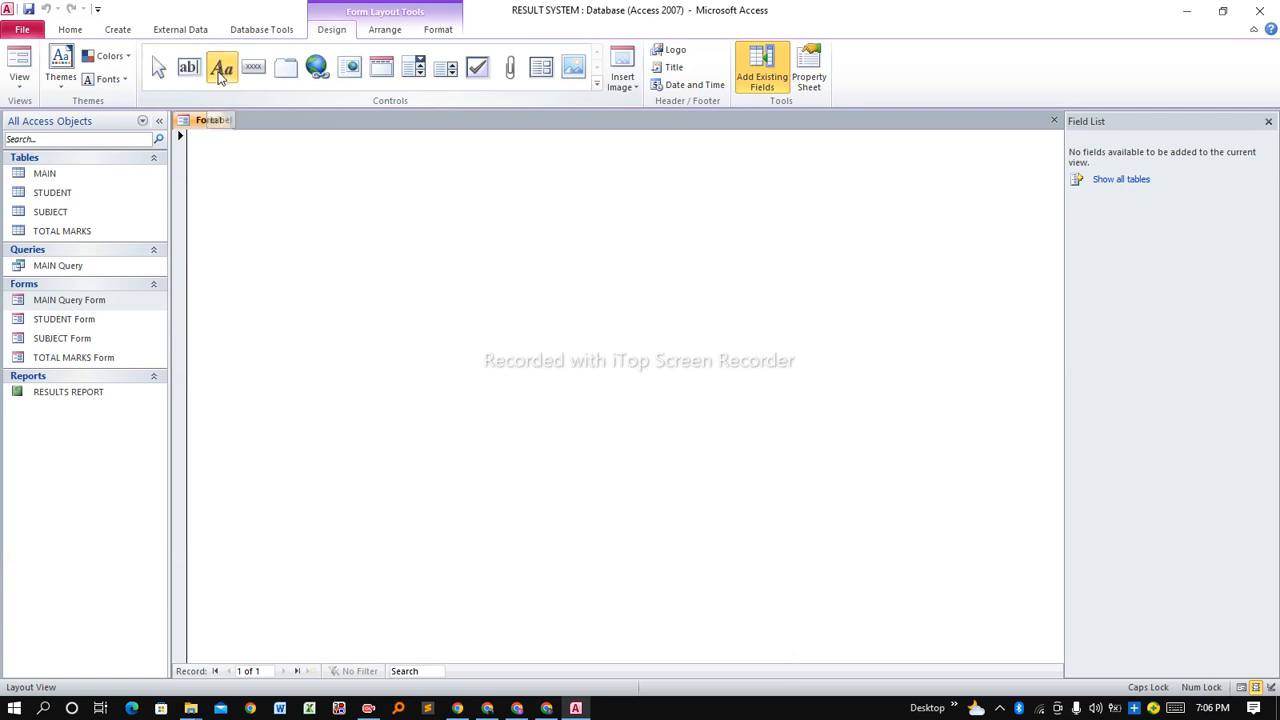
left_click(210, 153)
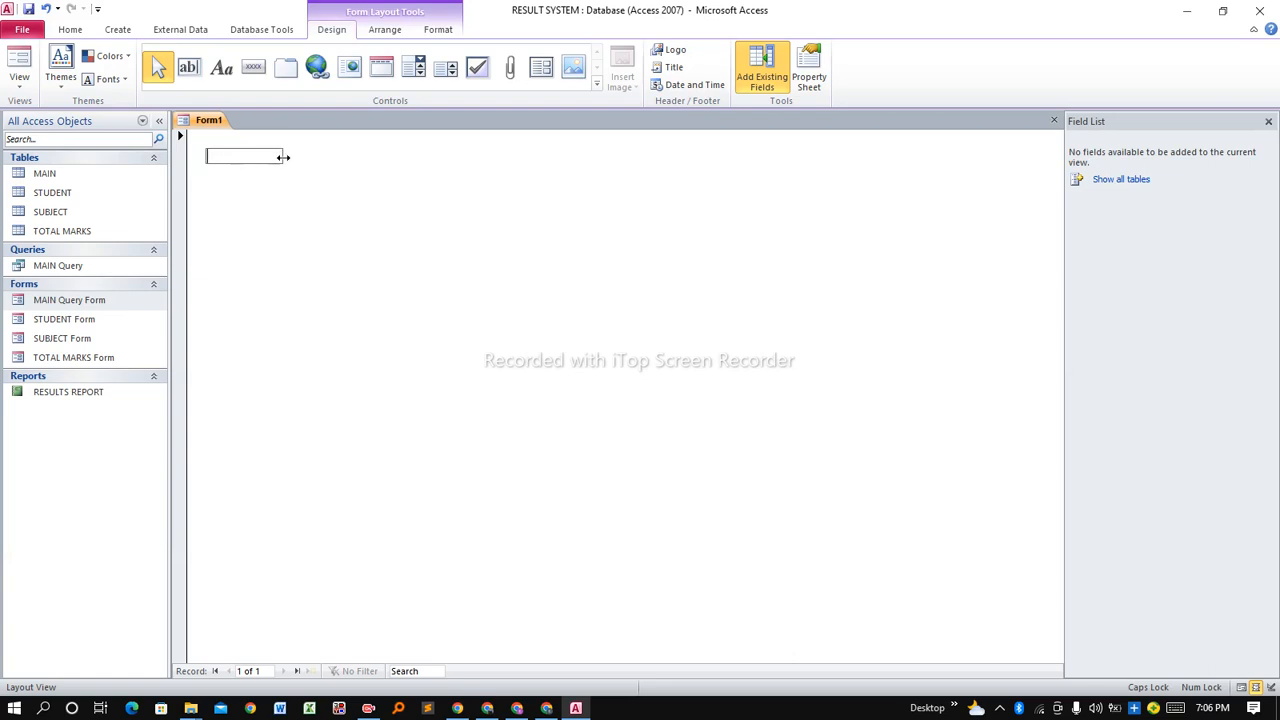
left_click_drag(283, 157, 537, 170)
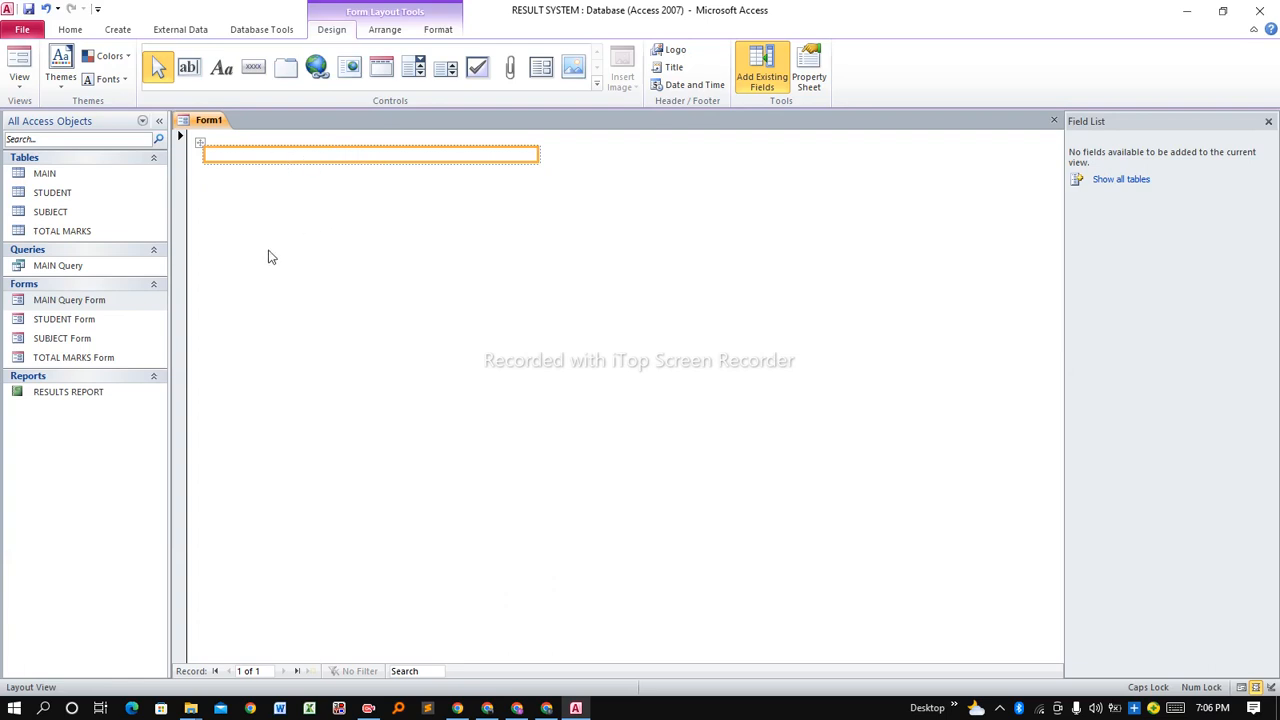
type("RESULT MANAGEMENT SYSTEM")
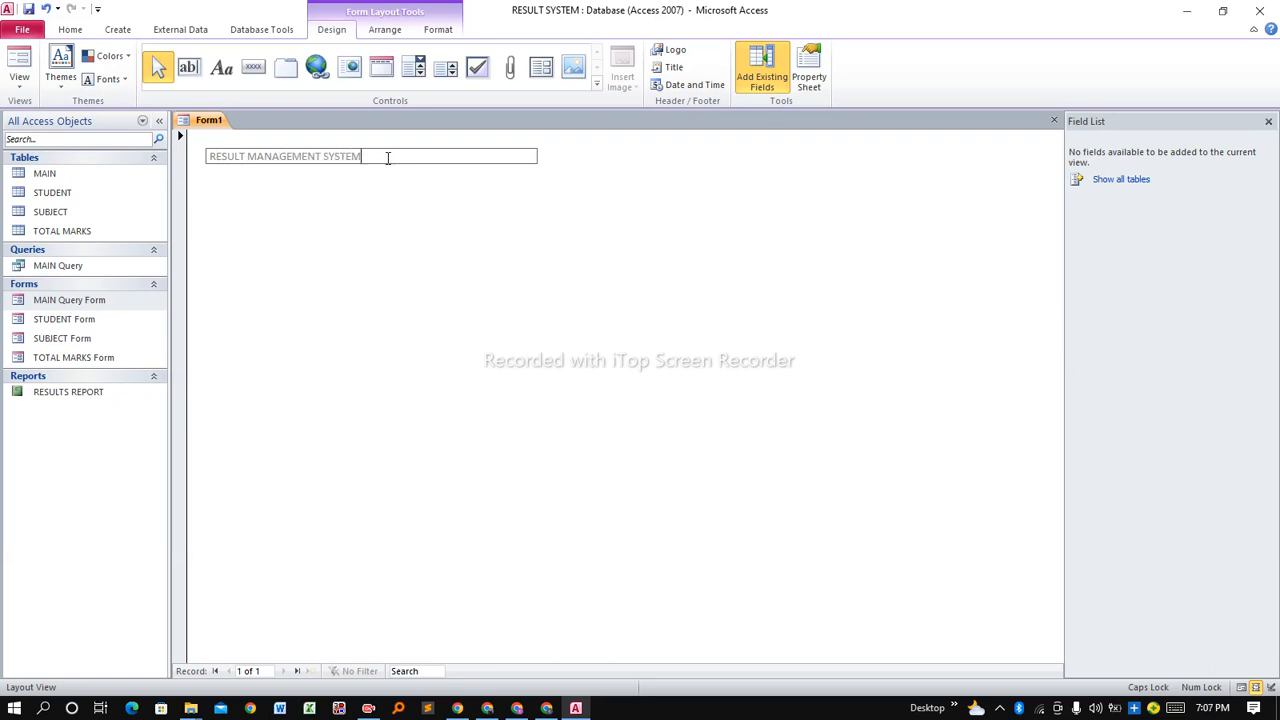
left_click_drag(386, 157, 208, 157)
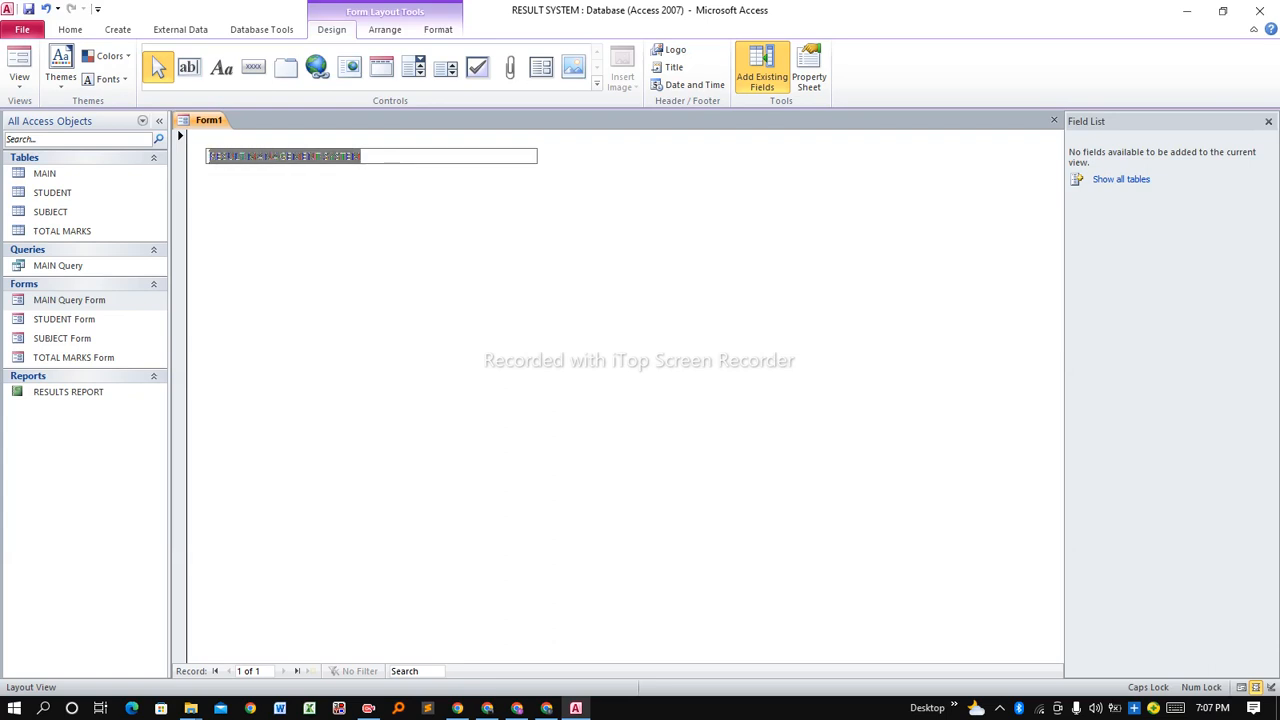
Set the title label's font to Arial Black at size 28.
left_click(440, 30)
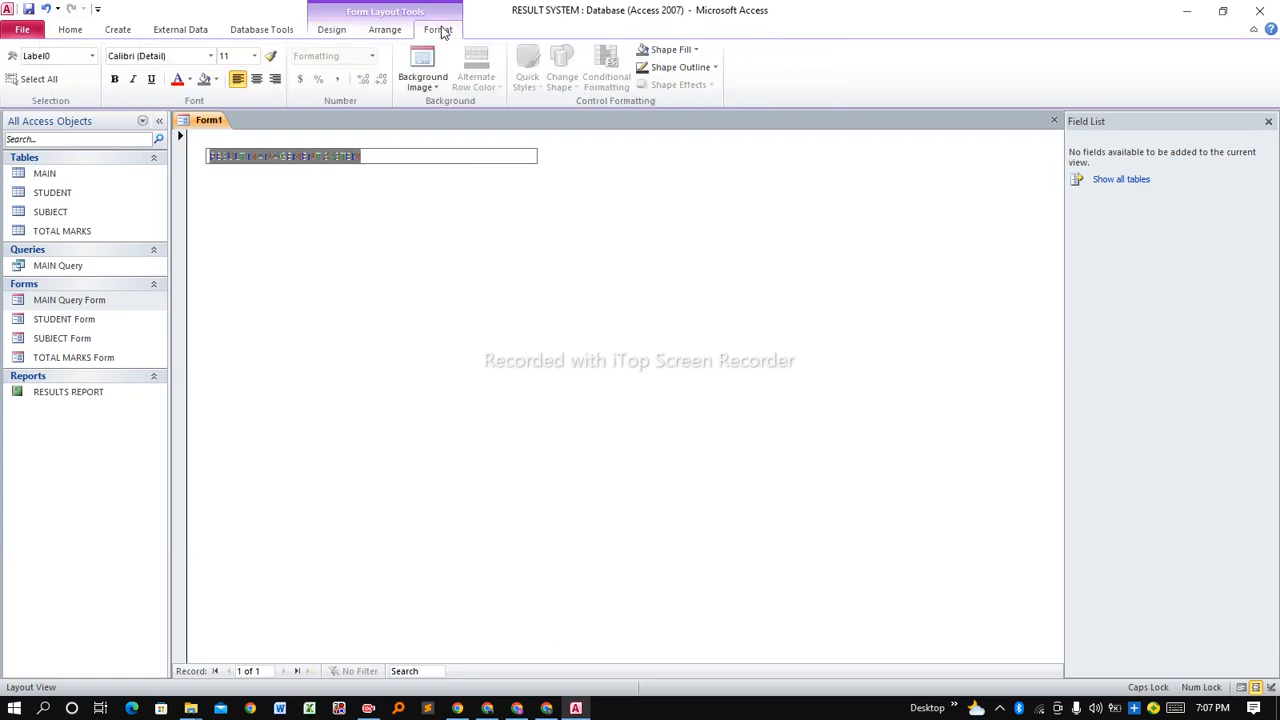
left_click(211, 57)
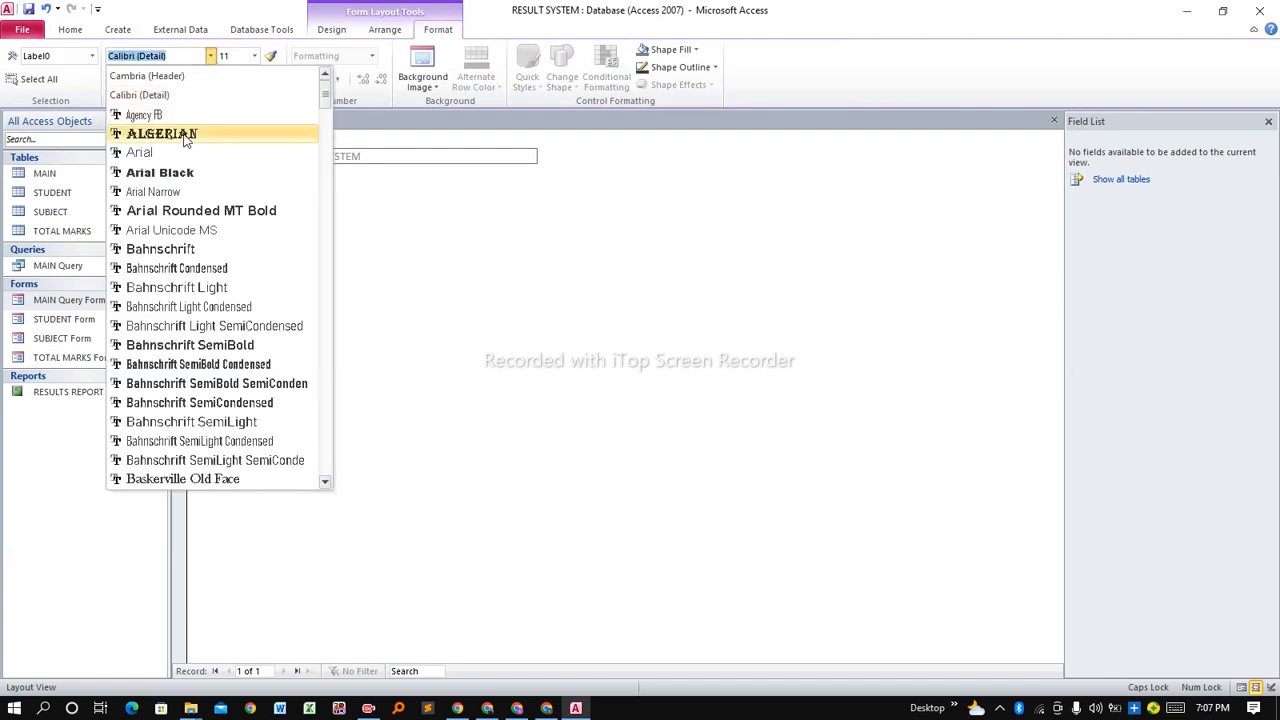
key("Escape")
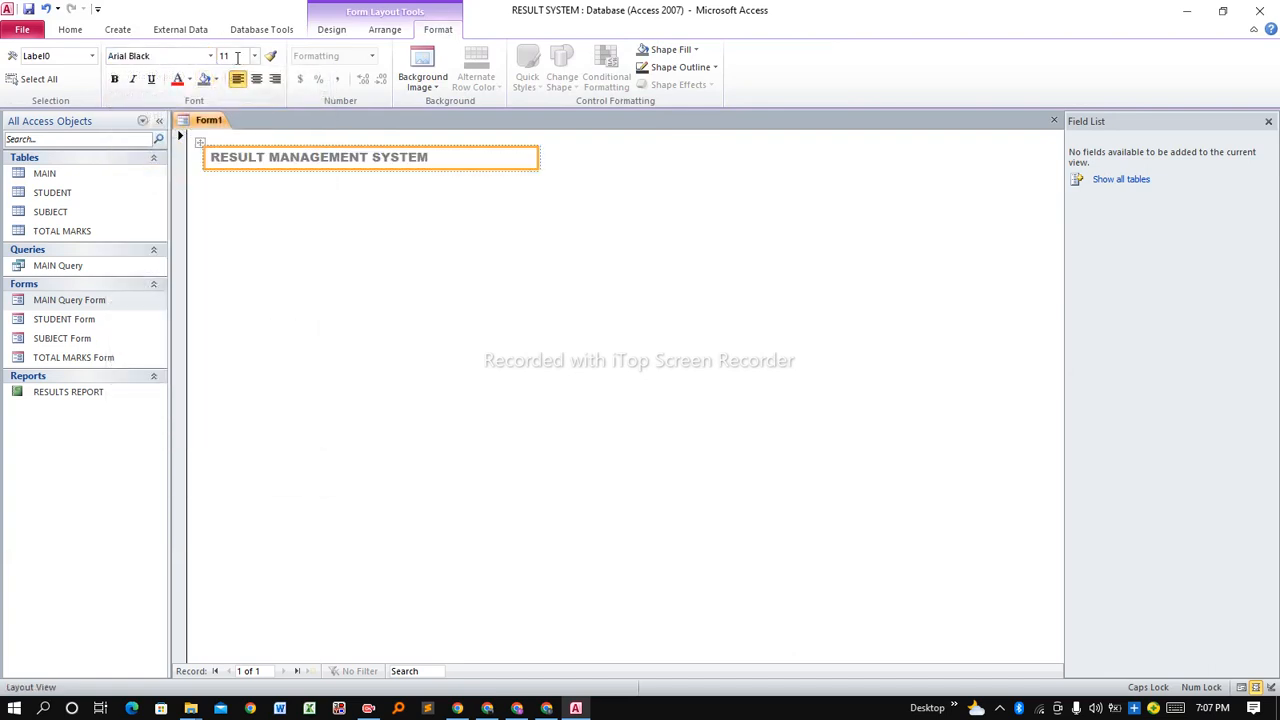
left_click(255, 56)
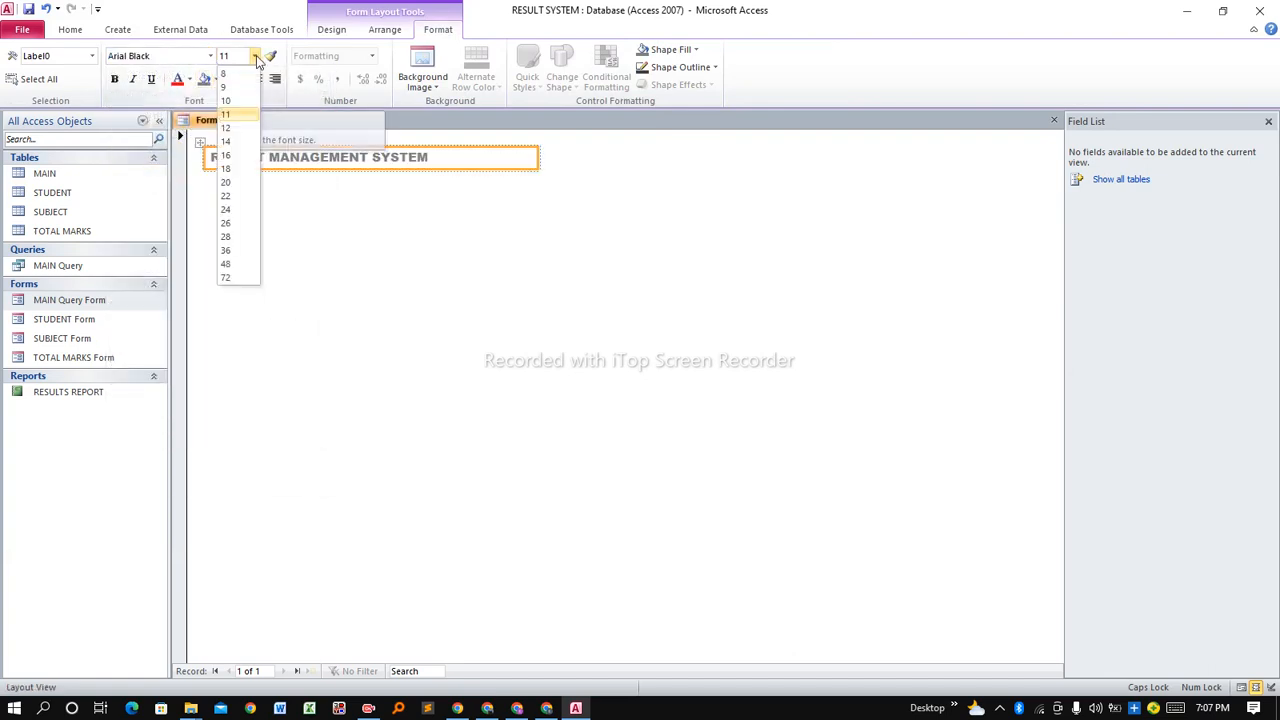
left_click(238, 237)
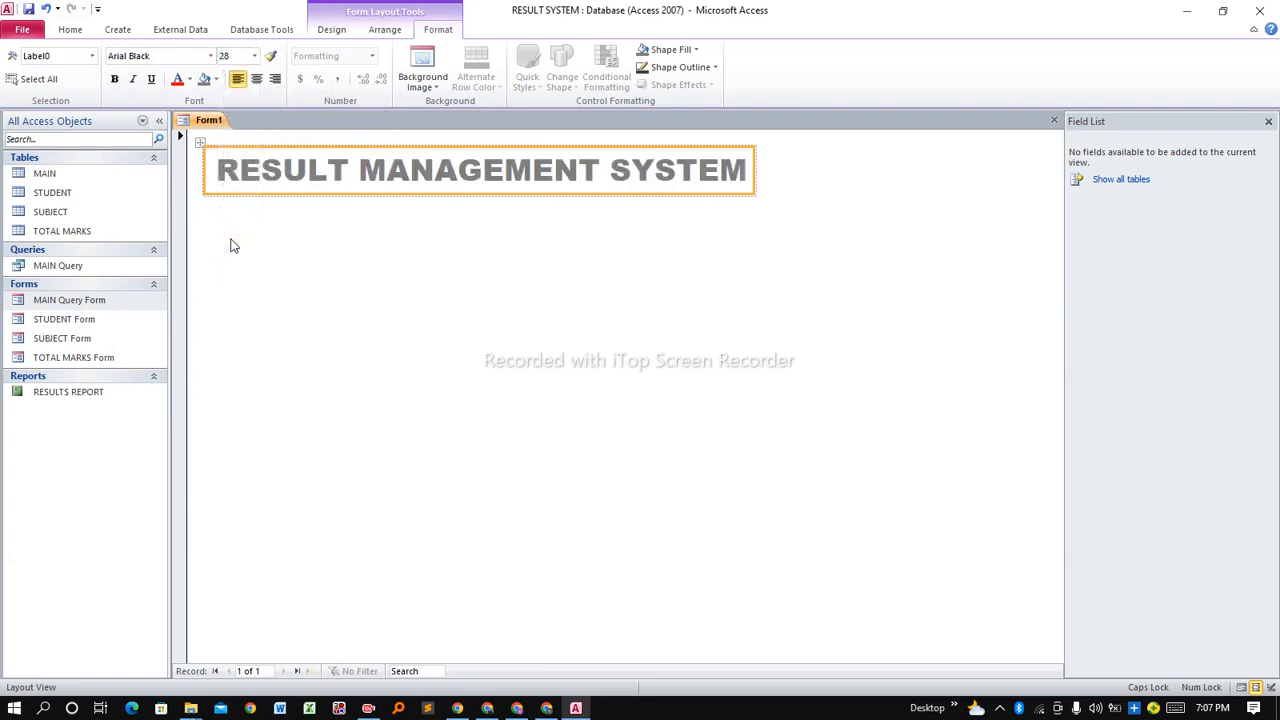
Give the title a green background and white text, and move it to the form's centre.
left_click(217, 80)
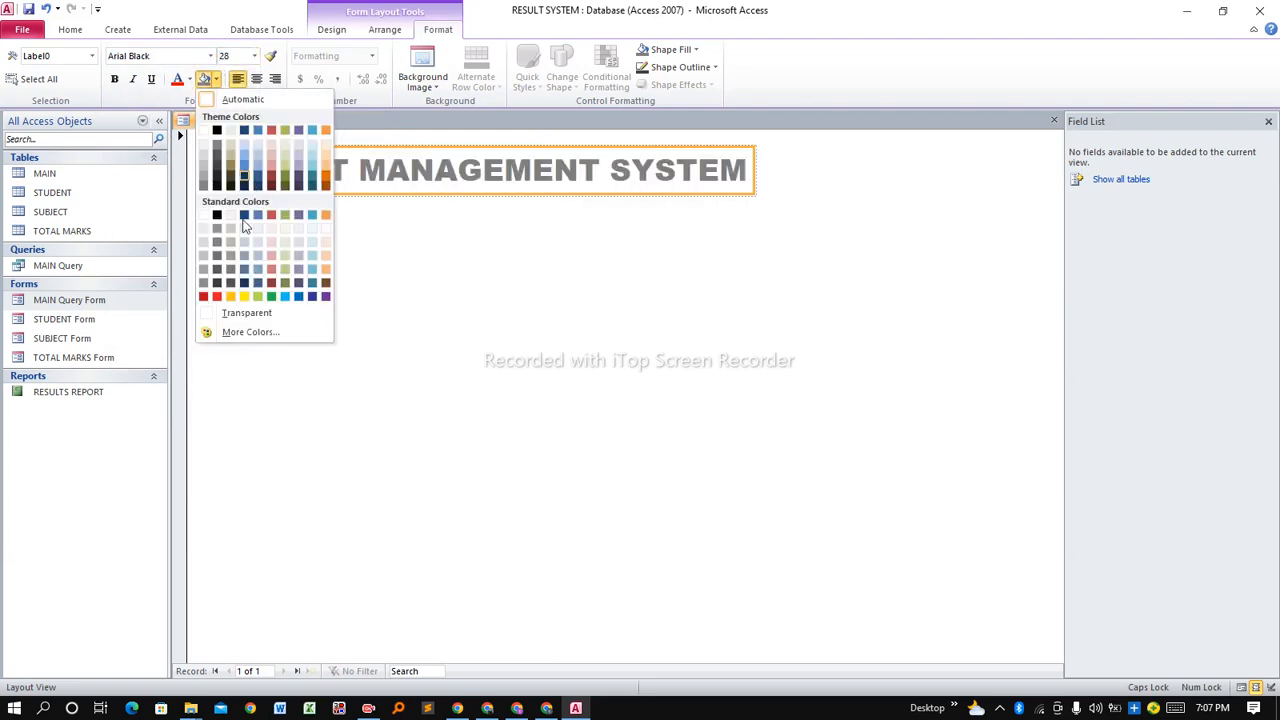
left_click(272, 297)
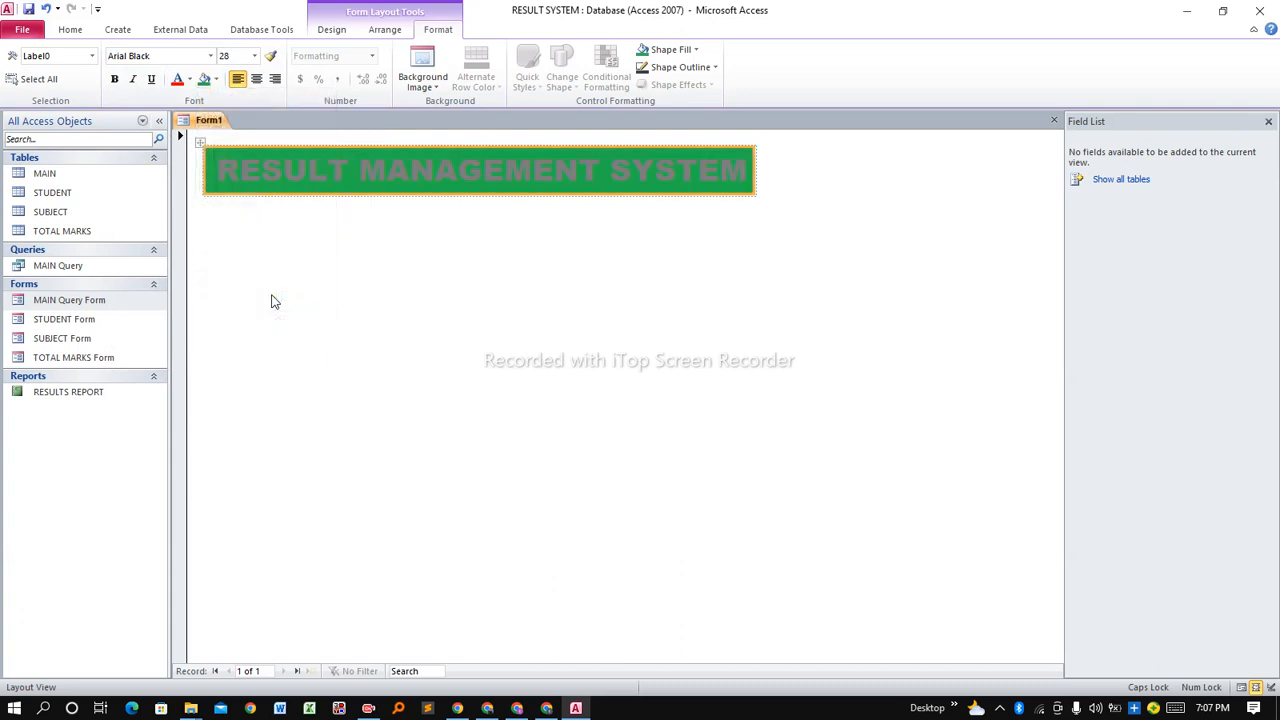
left_click(190, 80)
left_click(178, 131)
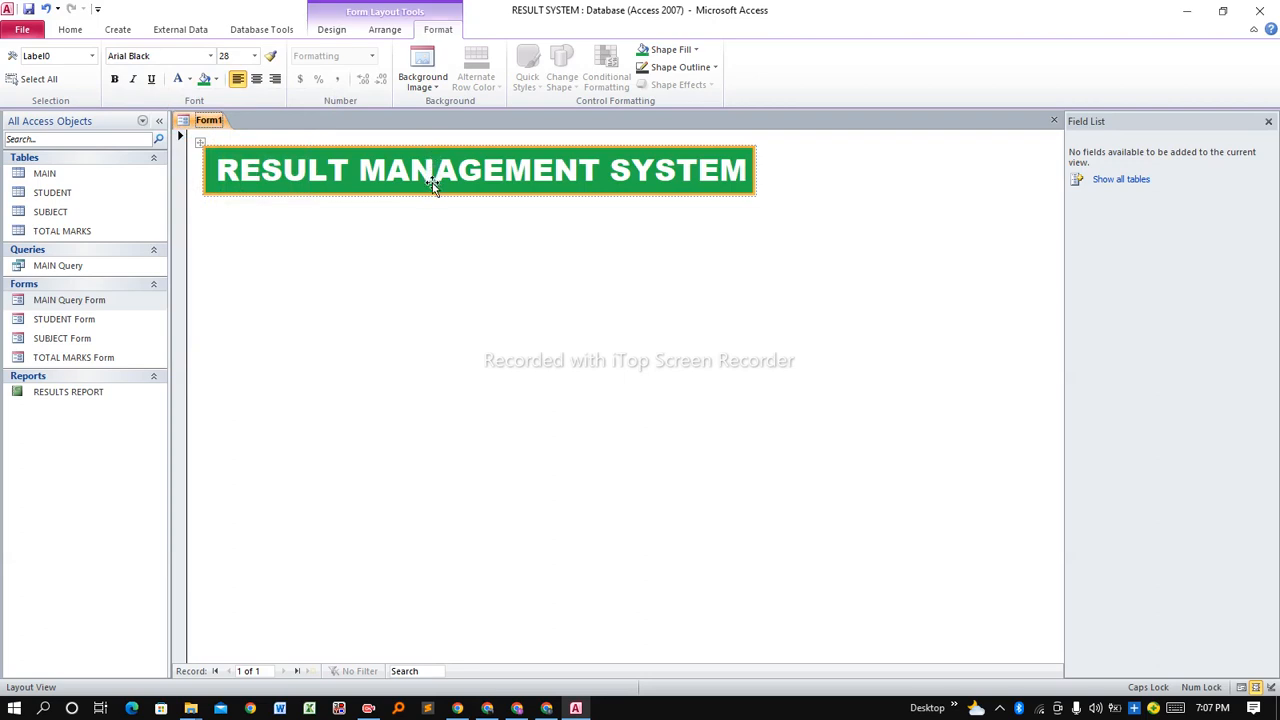
left_click_drag(434, 187, 537, 192)
left_click(465, 266)
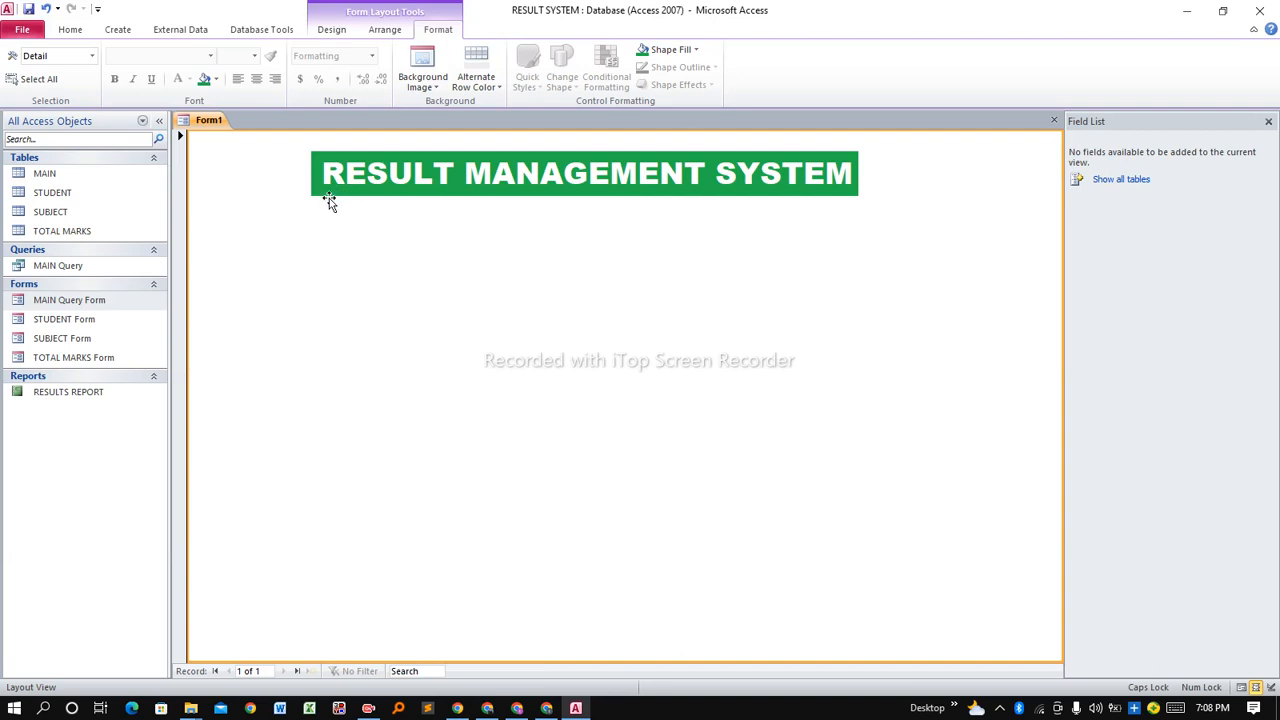
left_click(331, 30)
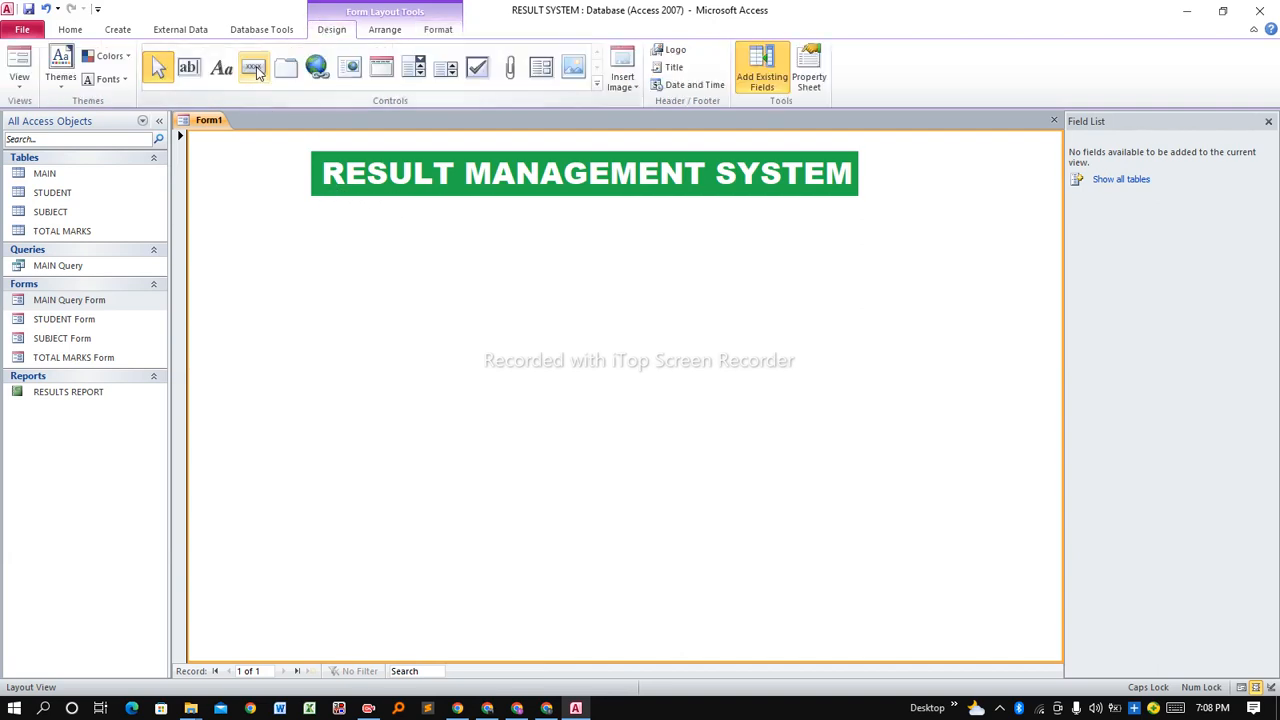
Place a button below the title that opens STUDENT Form showing all records.
left_click(254, 68)
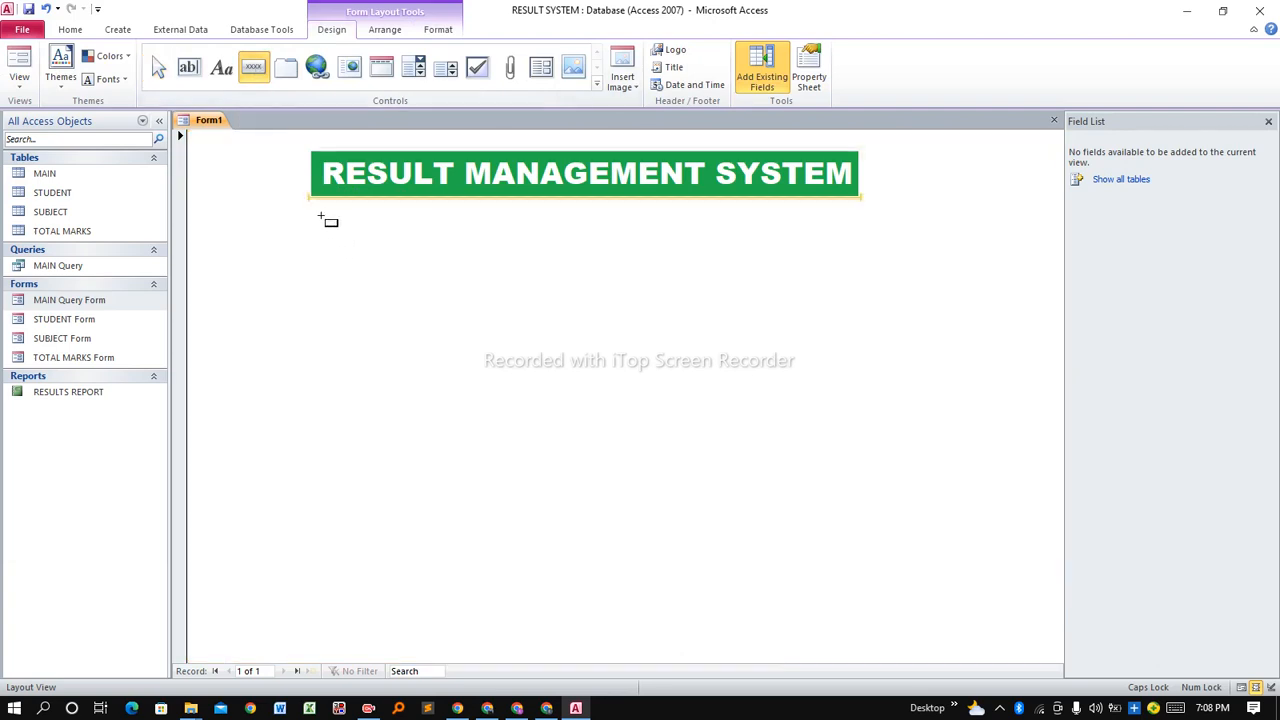
left_click(322, 213)
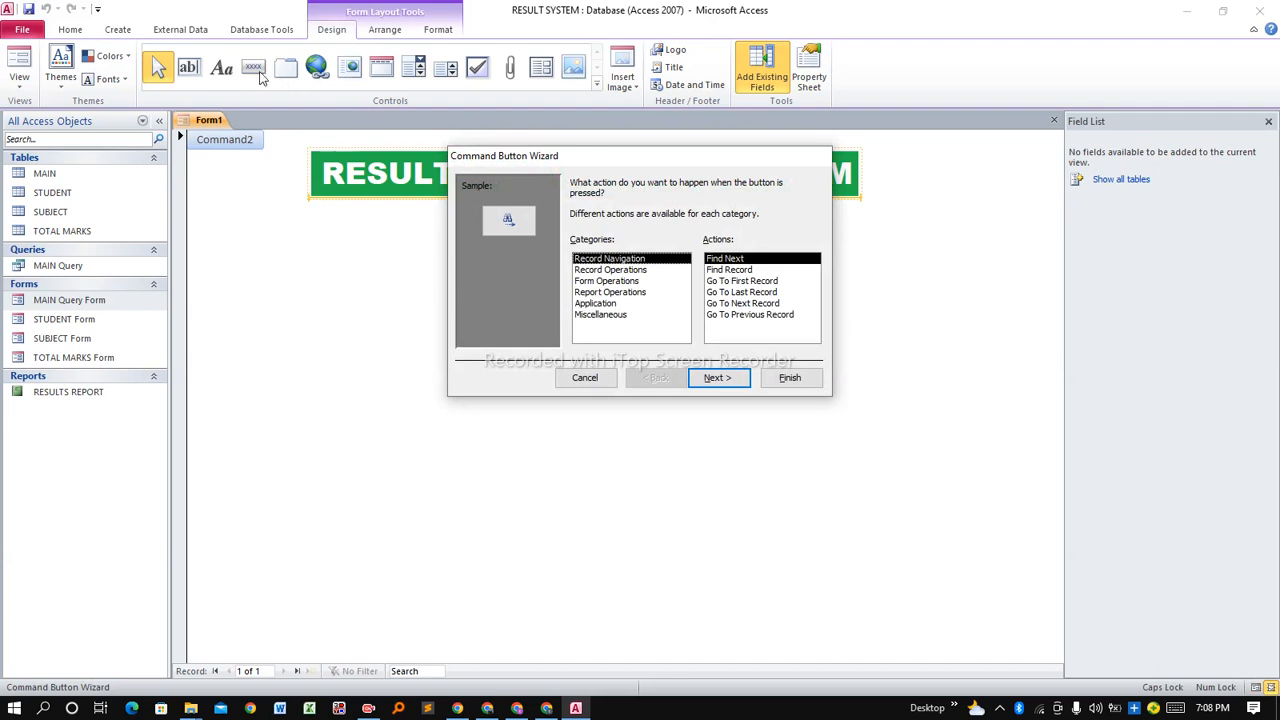
left_click(594, 282)
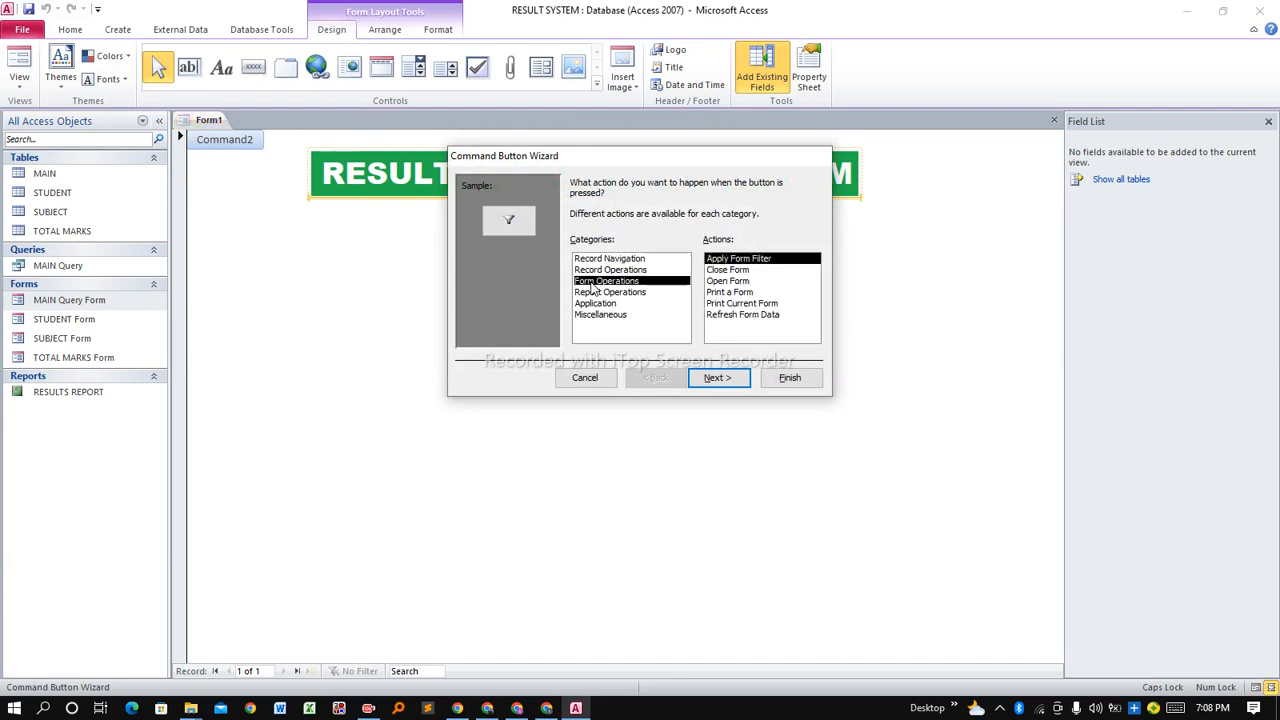
left_click(716, 283)
left_click(722, 378)
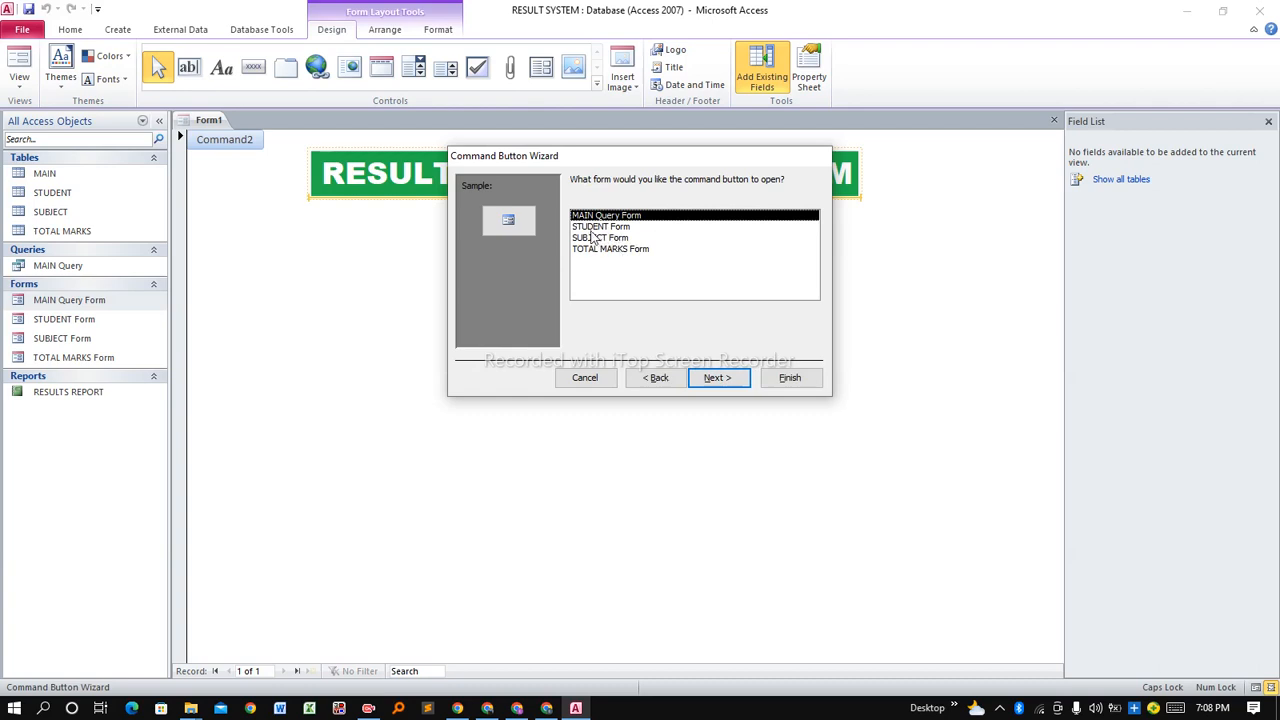
left_click(596, 228)
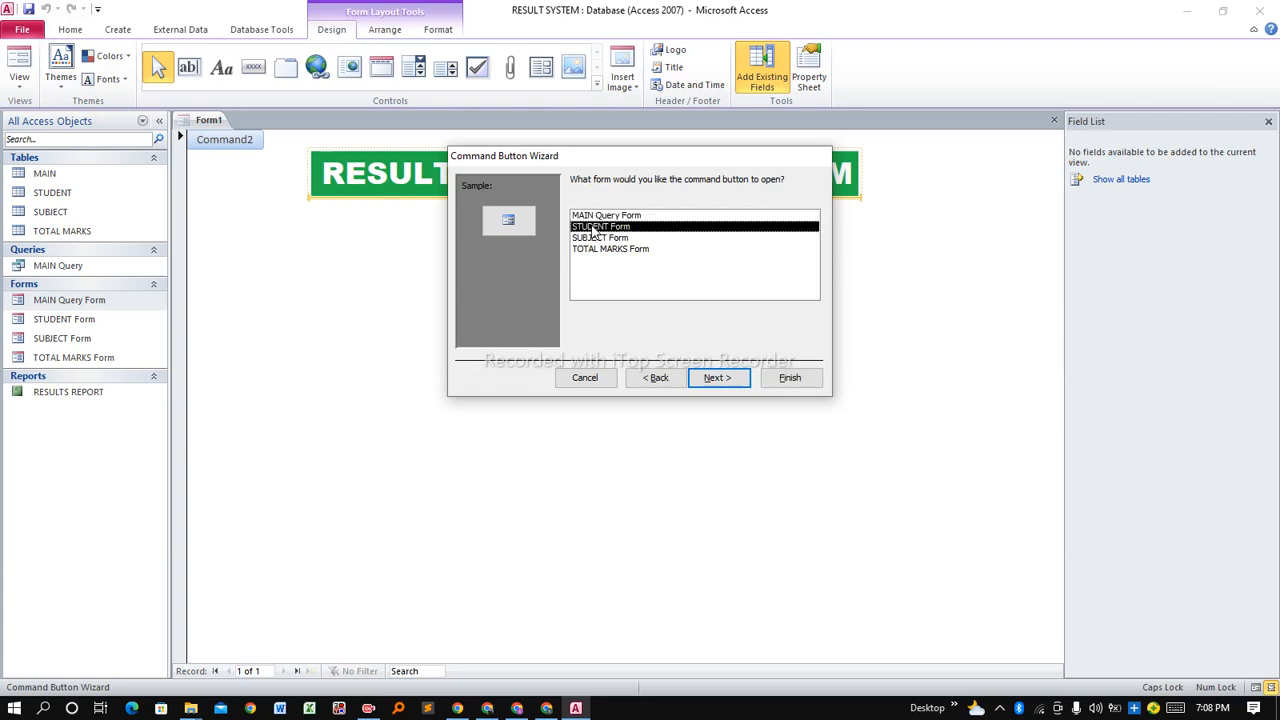
left_click(717, 381)
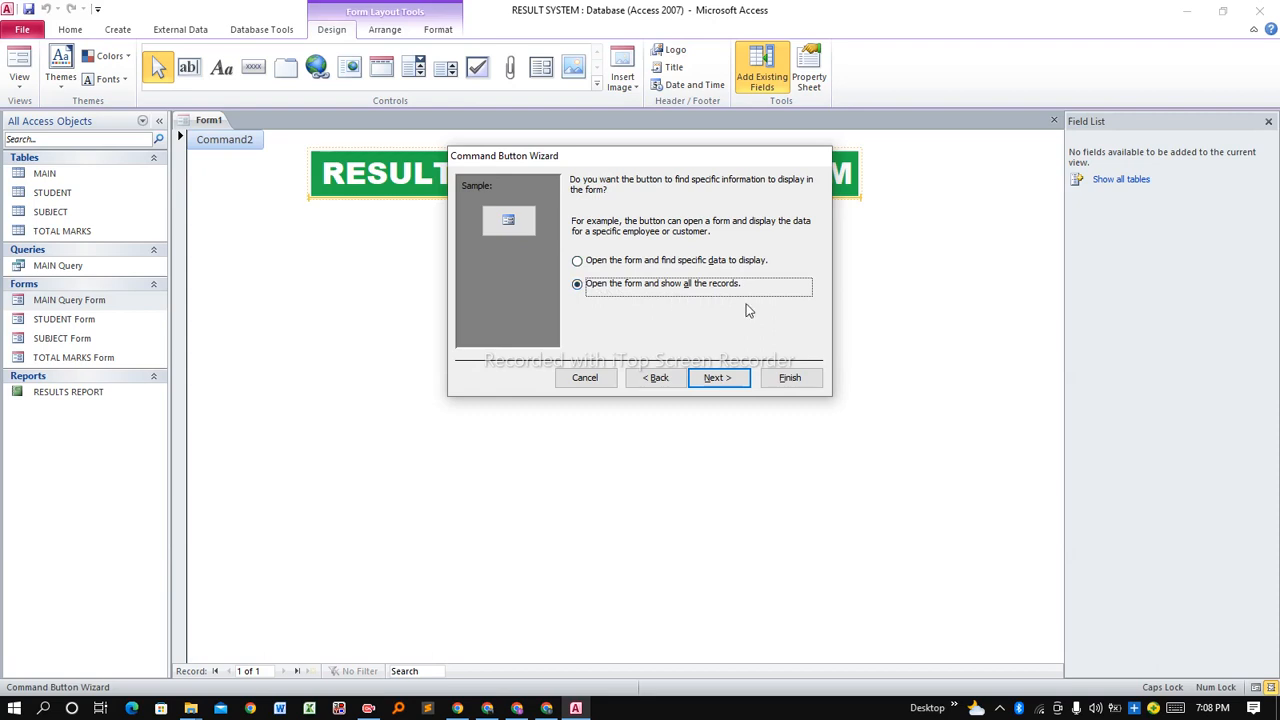
left_click(722, 377)
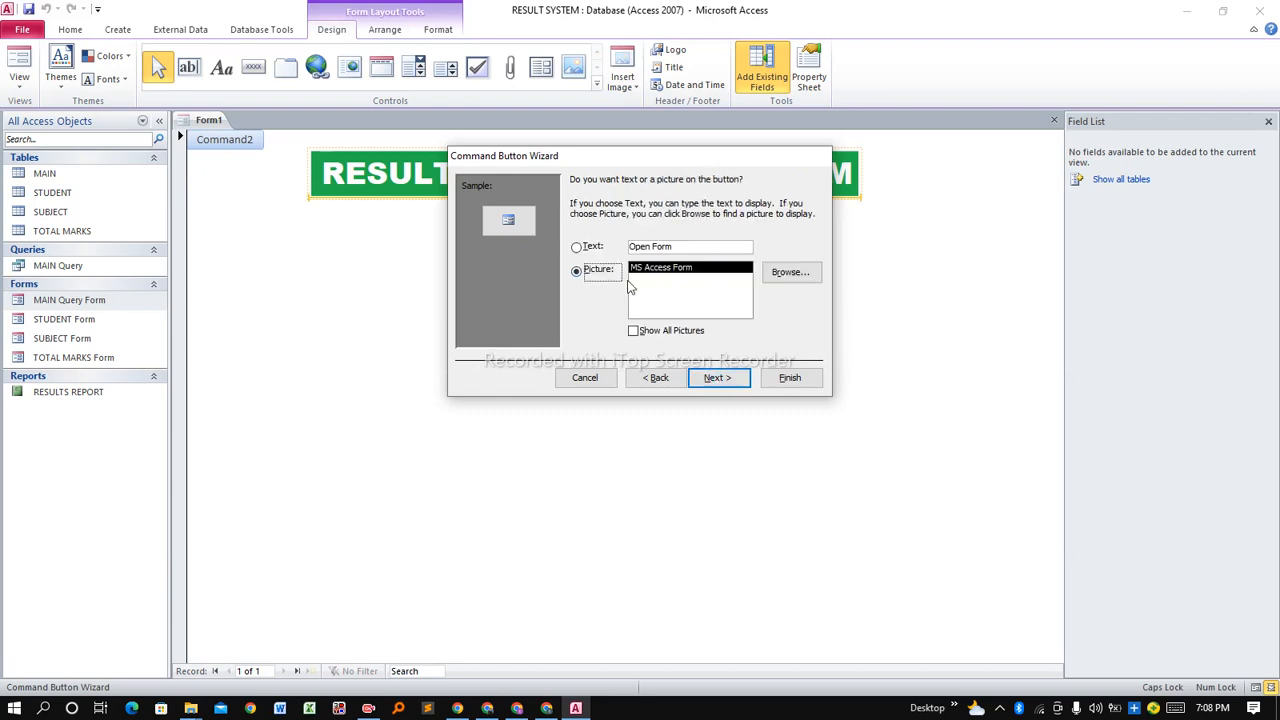
Caption the button ADD STUDENT and finish the Command Button Wizard.
left_click(577, 248)
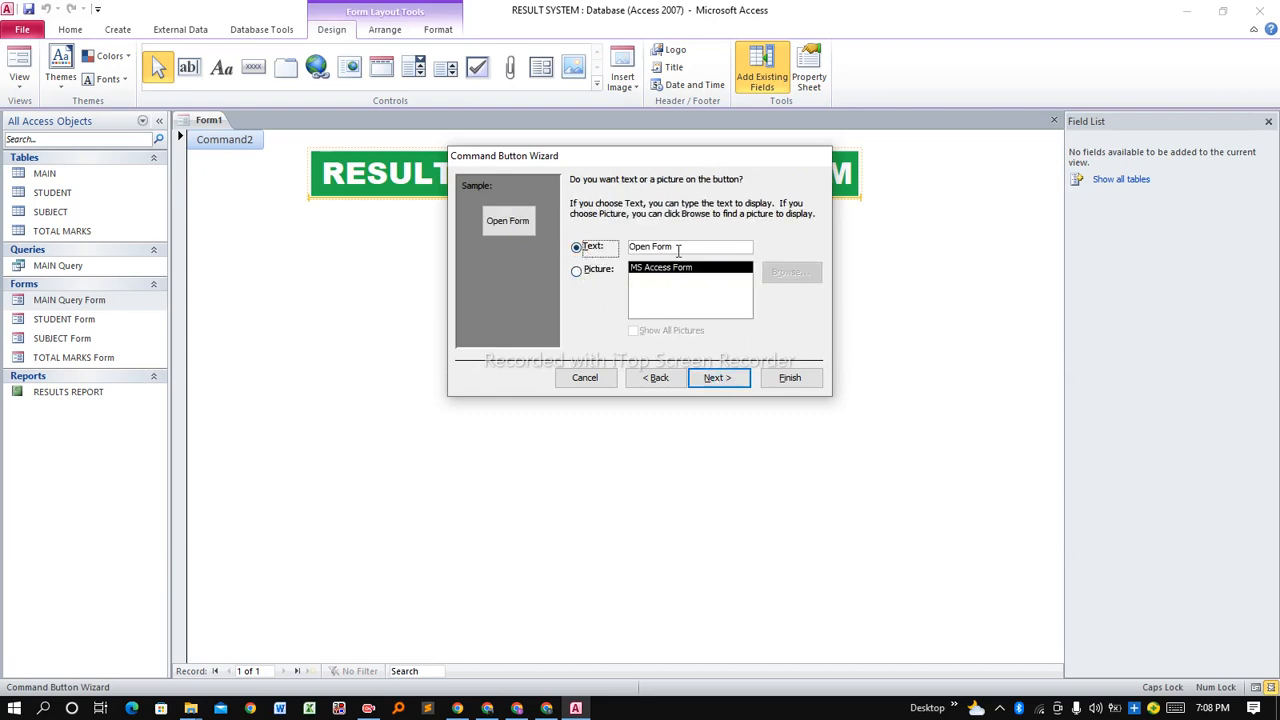
key("Tab")
type("add")
key("BackSpace")
key("BackSpace")
key("BackSpace")
key("Caps_Lock")
type("ADD STU")
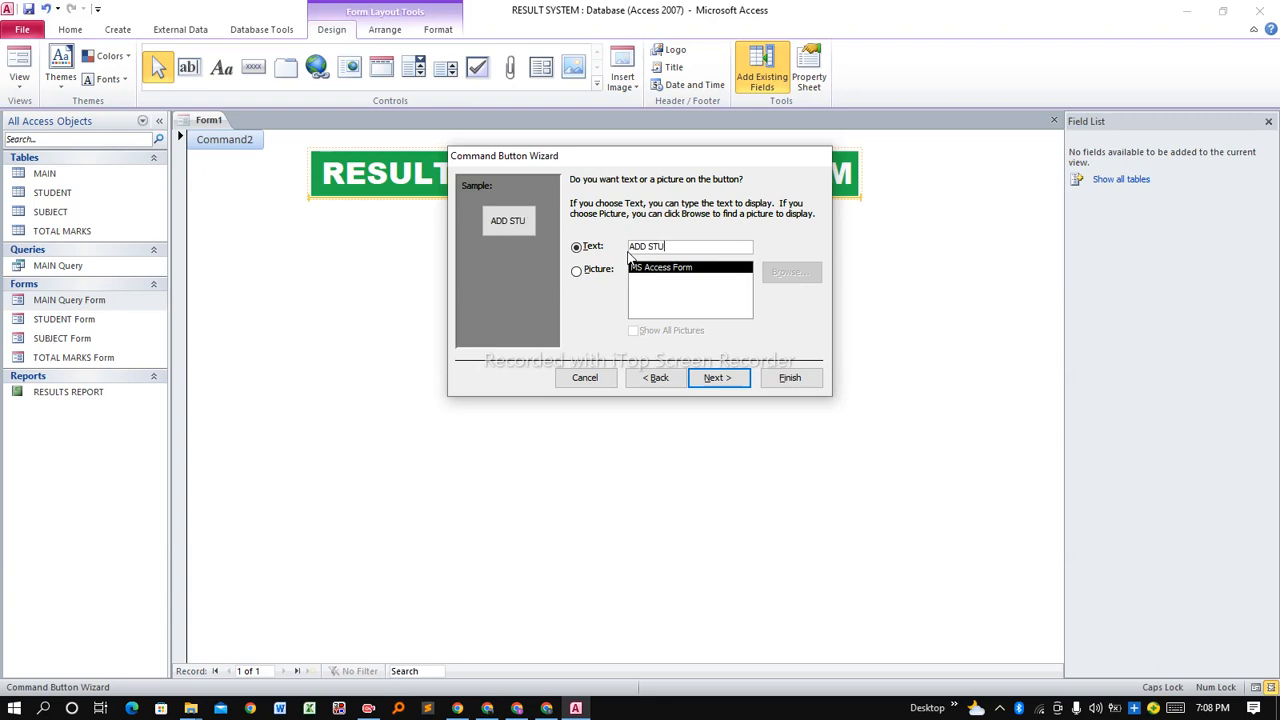
type("DENT")
left_click(738, 380)
left_click(789, 377)
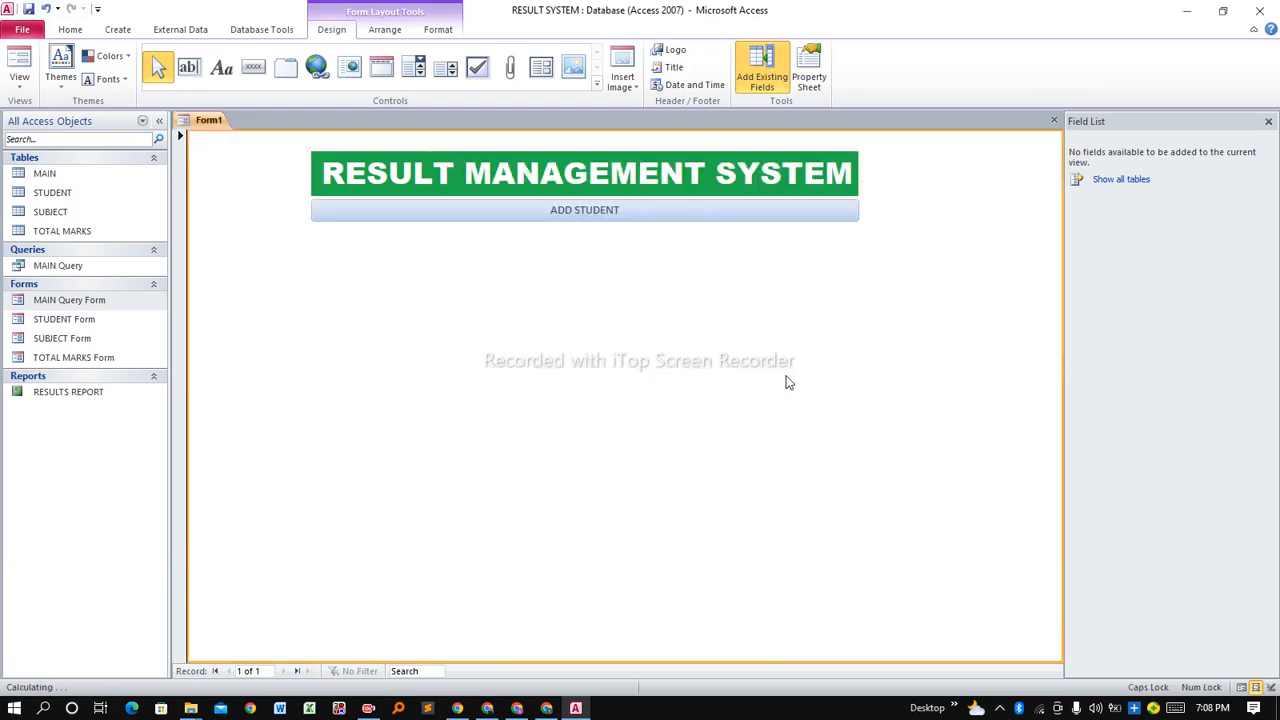
left_click(573, 212)
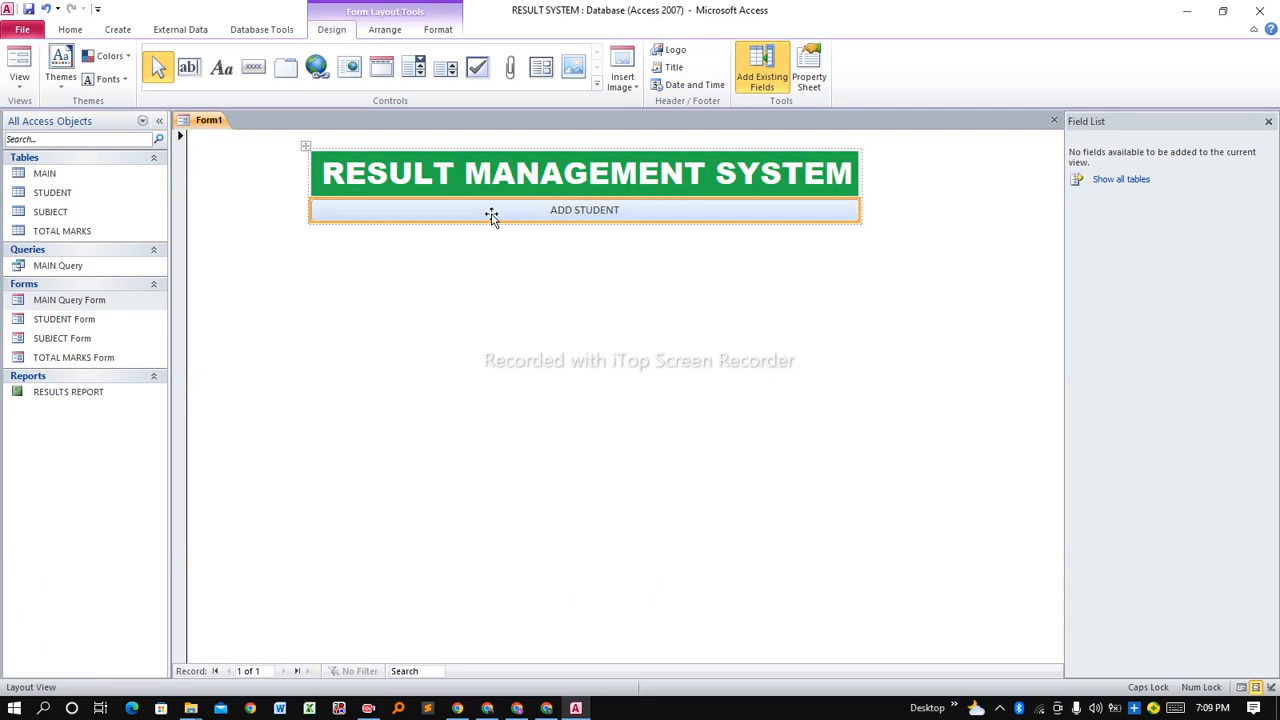
Format the ADD STUDENT button with a light orange fill and 18-point Arial Black caption.
left_click(438, 30)
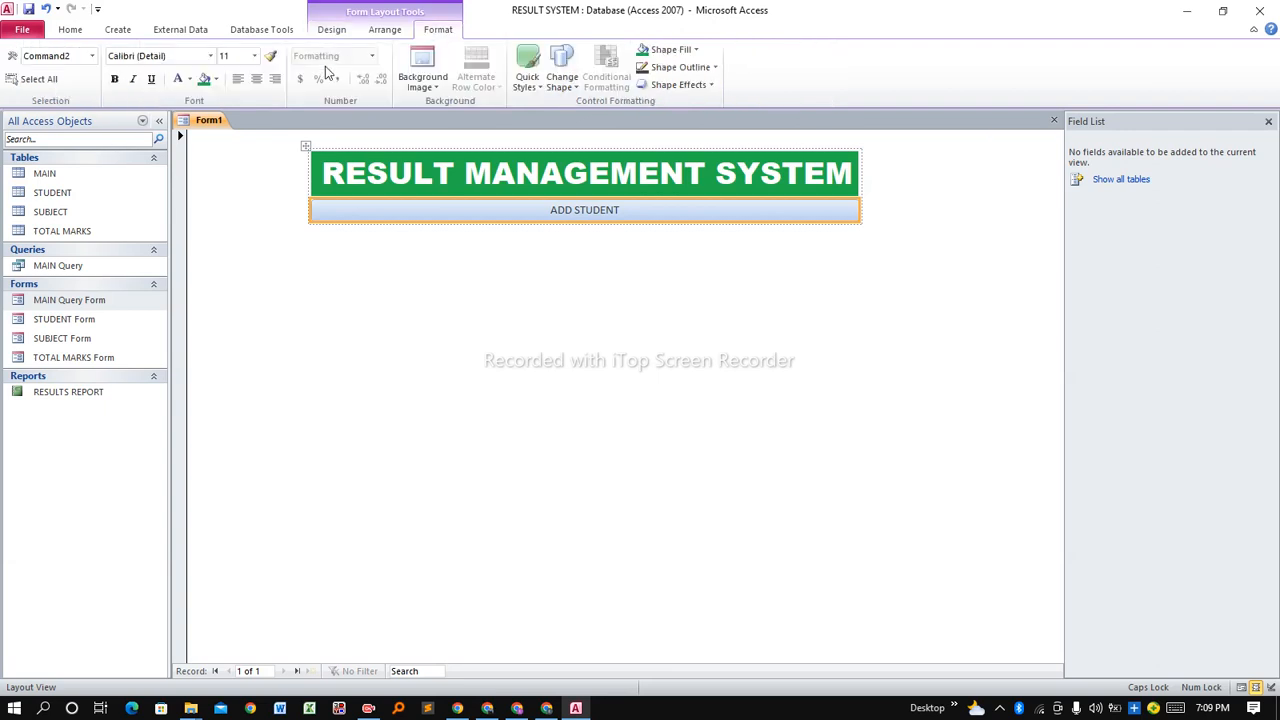
left_click(216, 80)
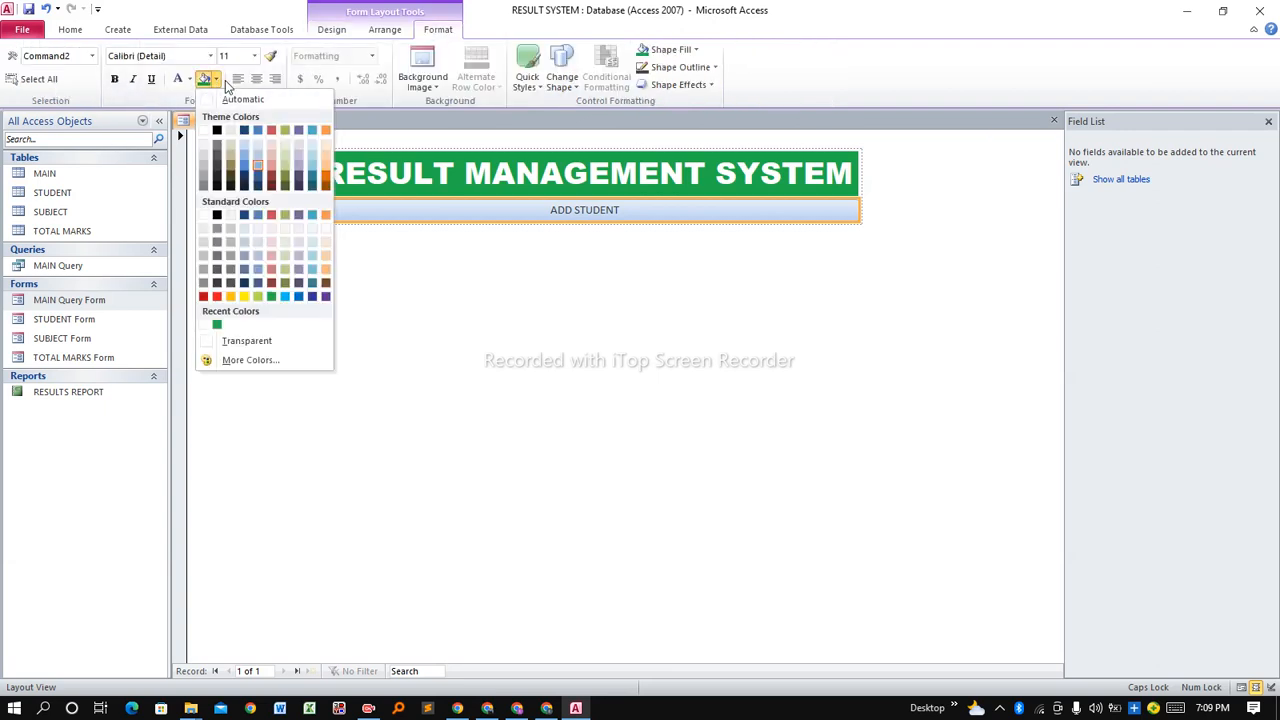
left_click(325, 150)
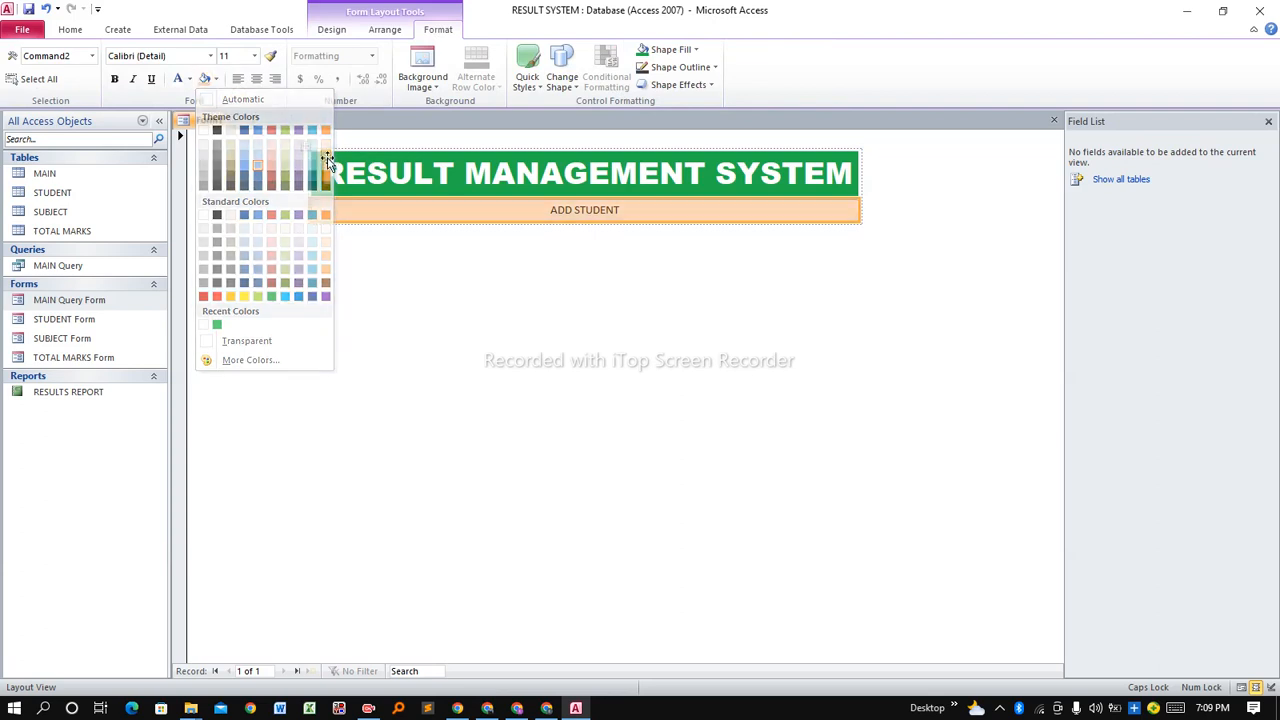
left_click(210, 56)
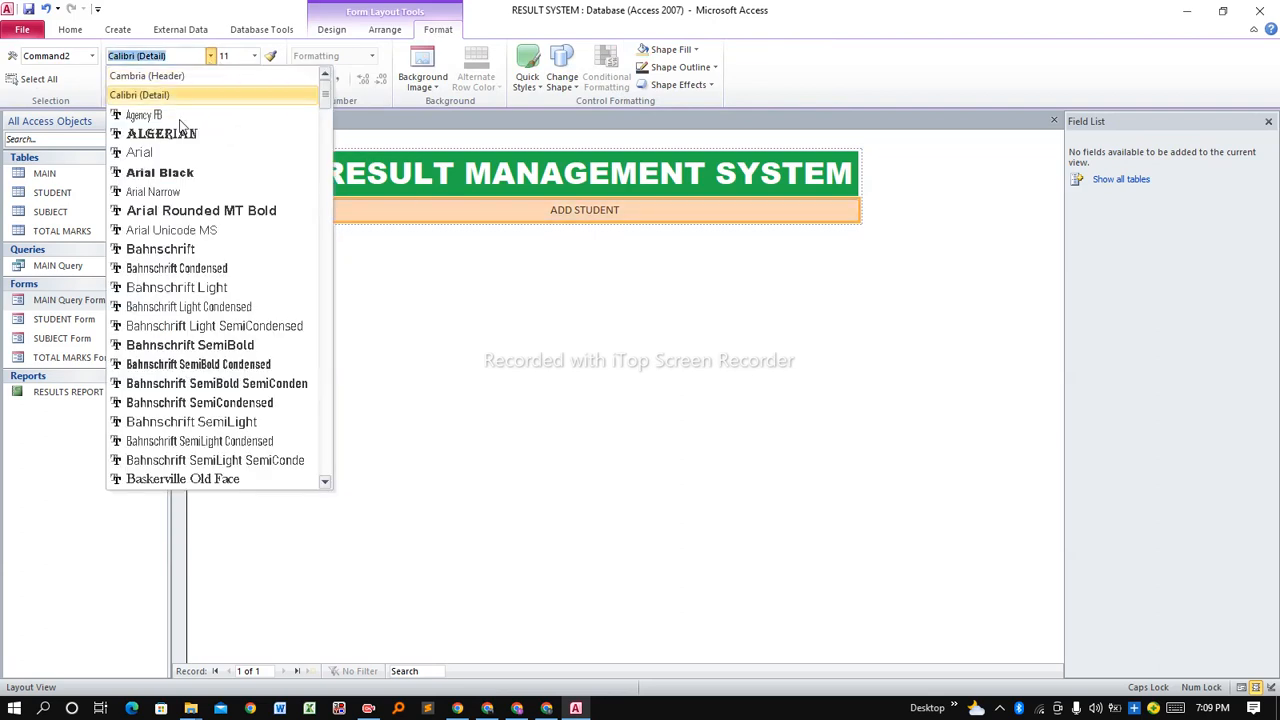
left_click(160, 172)
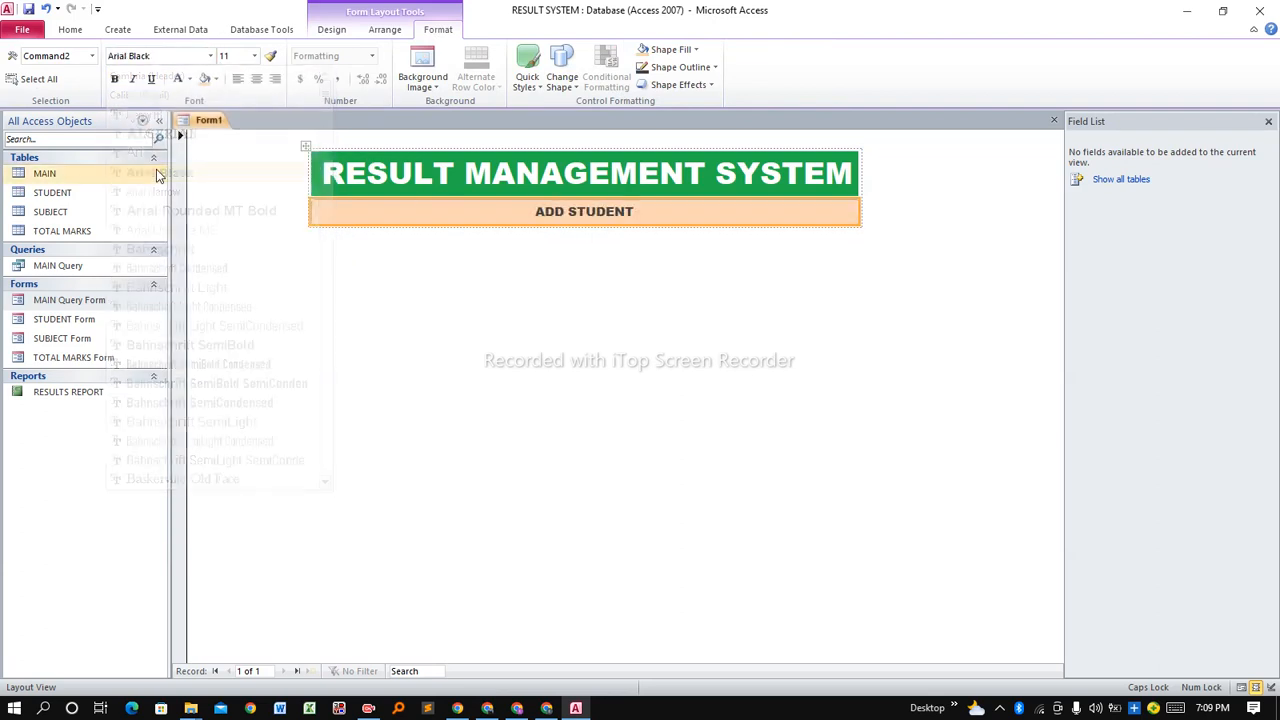
left_click(255, 56)
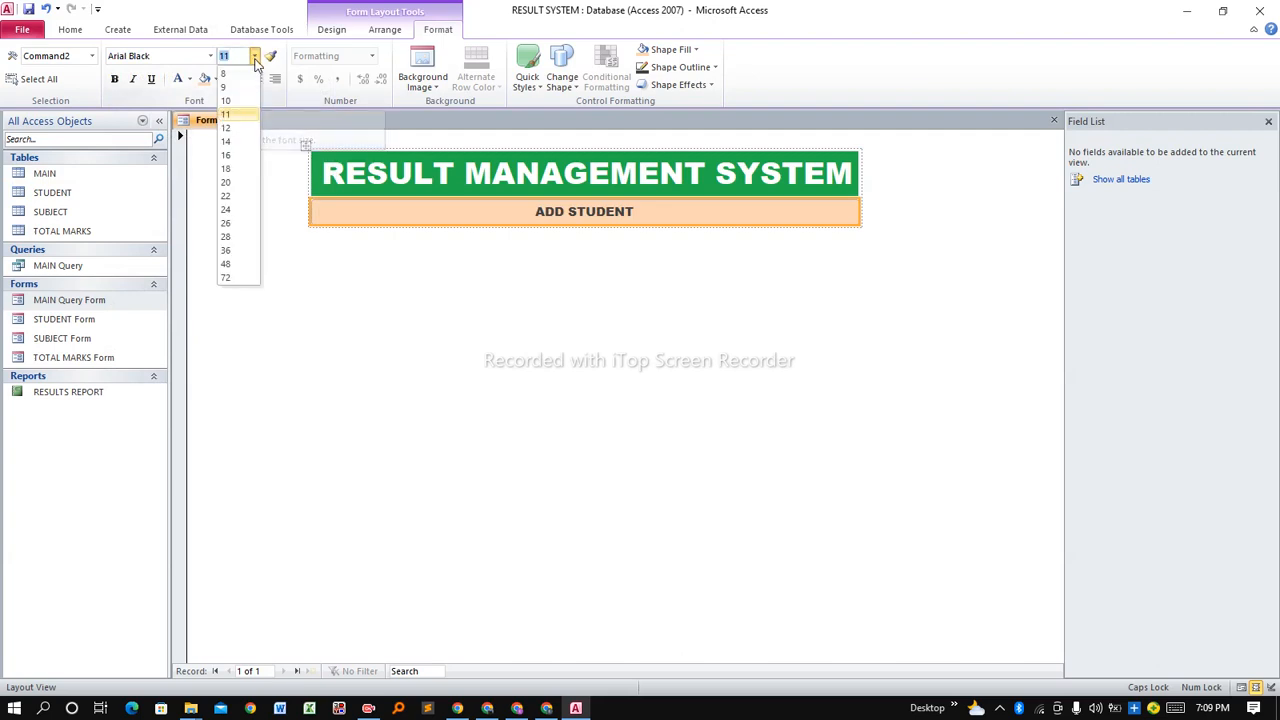
left_click(228, 168)
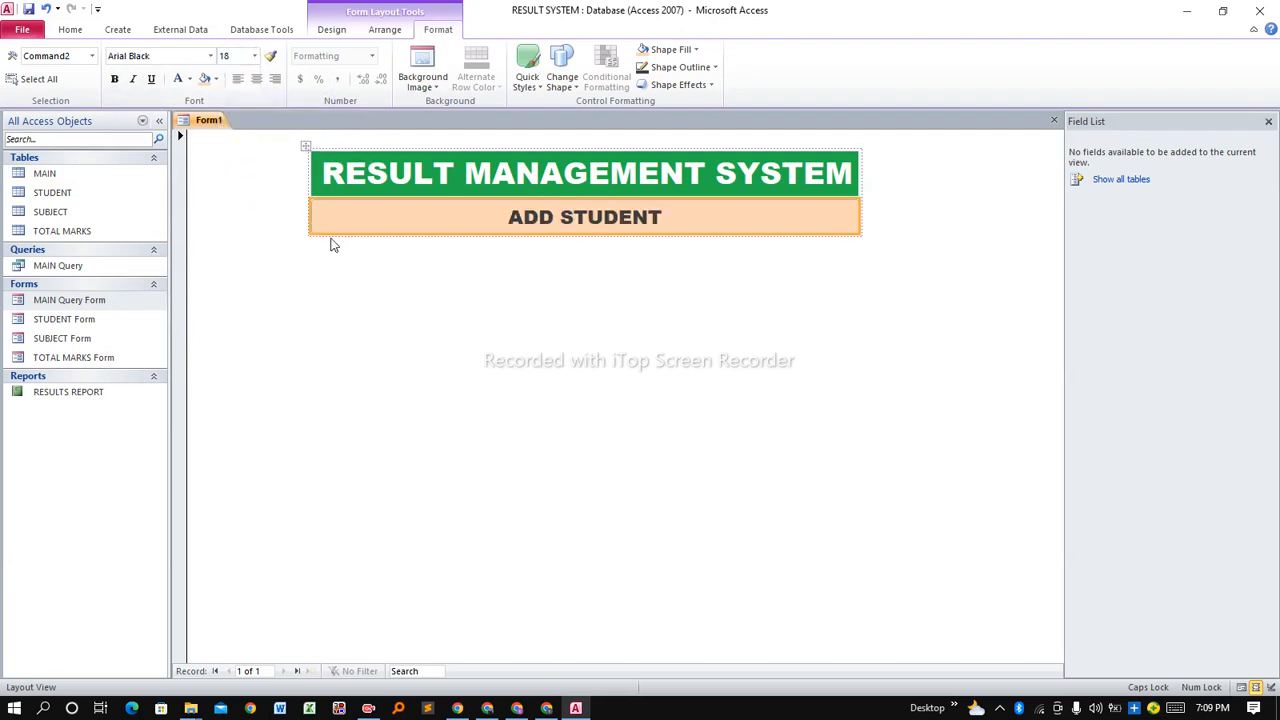
left_click(444, 258)
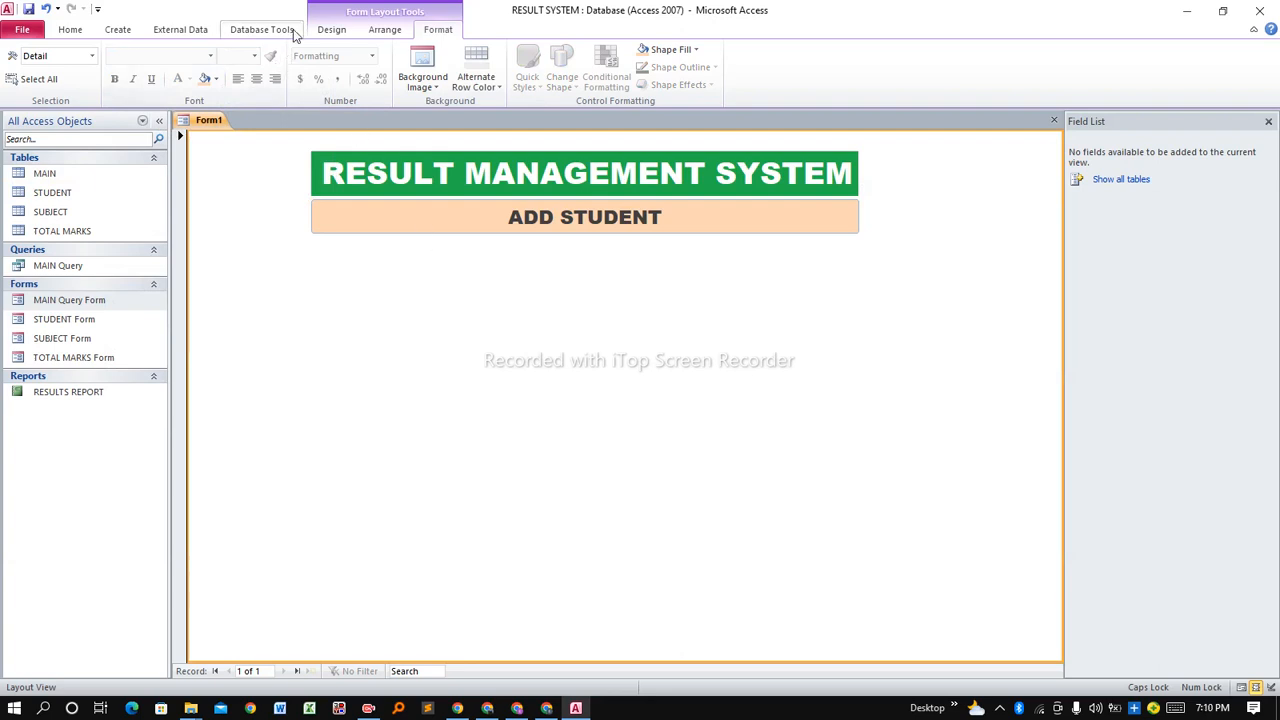
left_click(369, 230)
Place a new button below ADD STUDENT that opens SUBJECT Form showing all records.
left_click(350, 264)
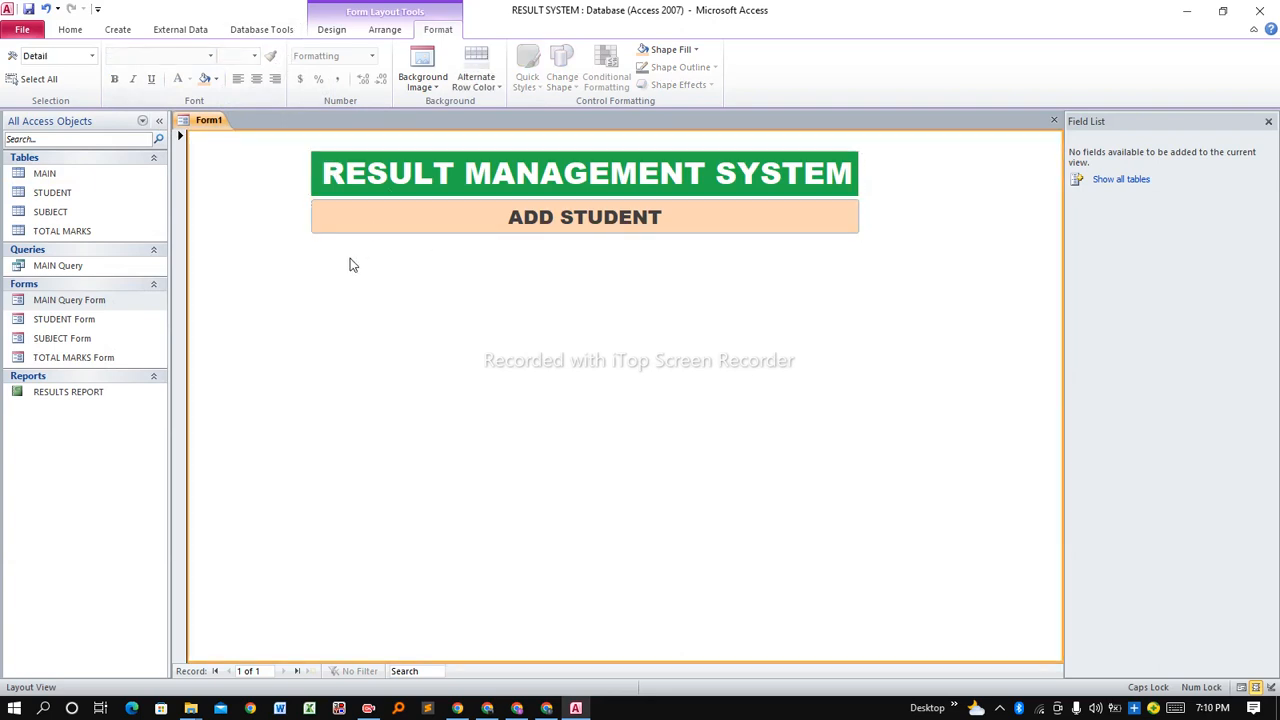
left_click(331, 32)
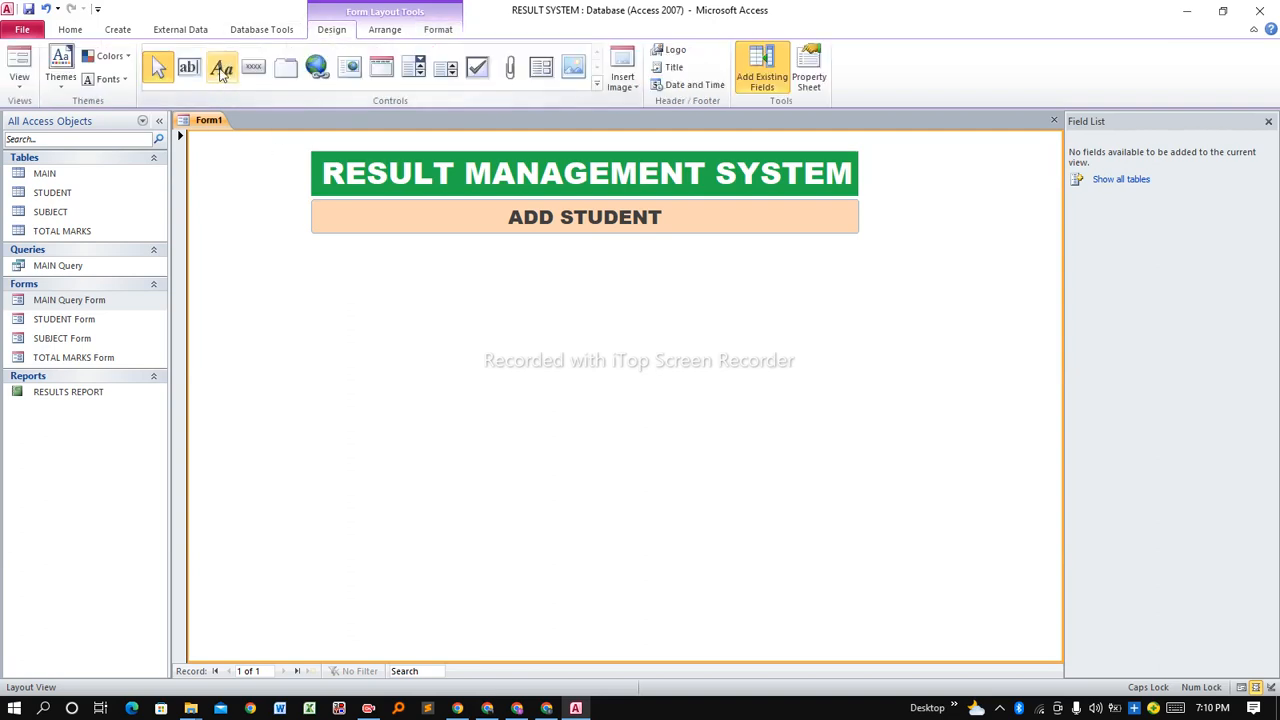
left_click(253, 67)
left_click(353, 253)
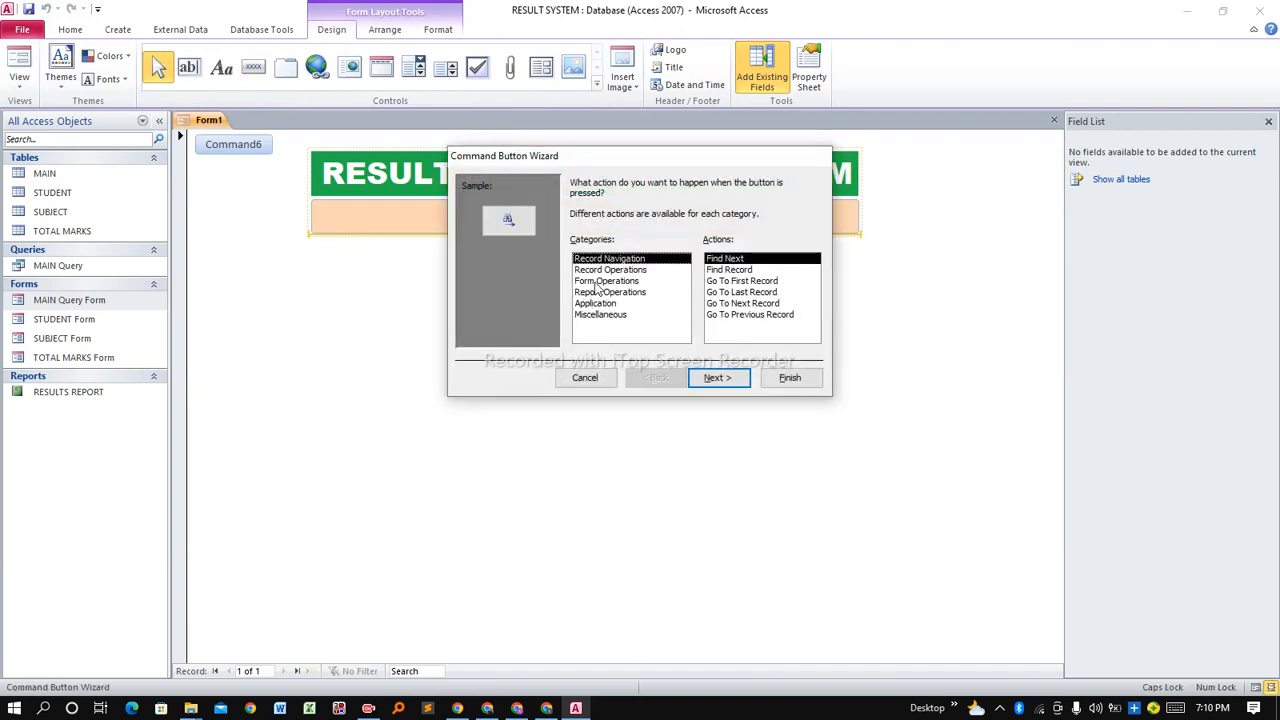
left_click(600, 282)
left_click(729, 282)
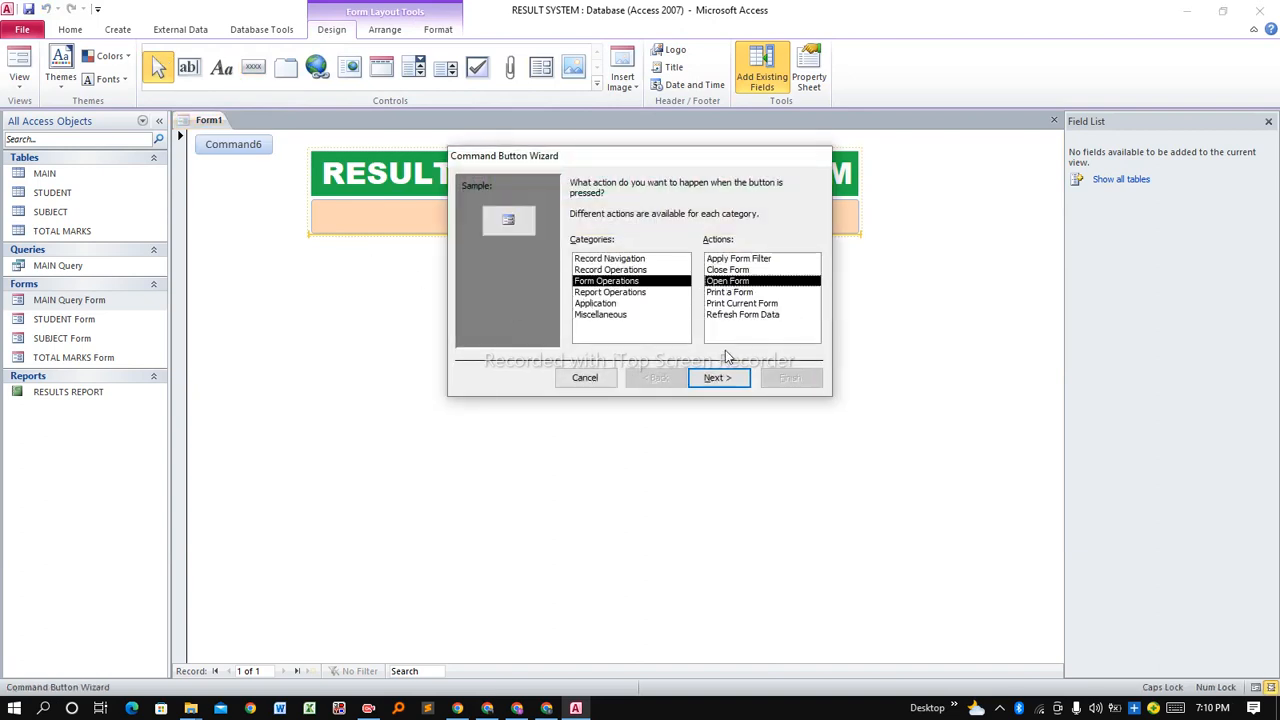
left_click(716, 378)
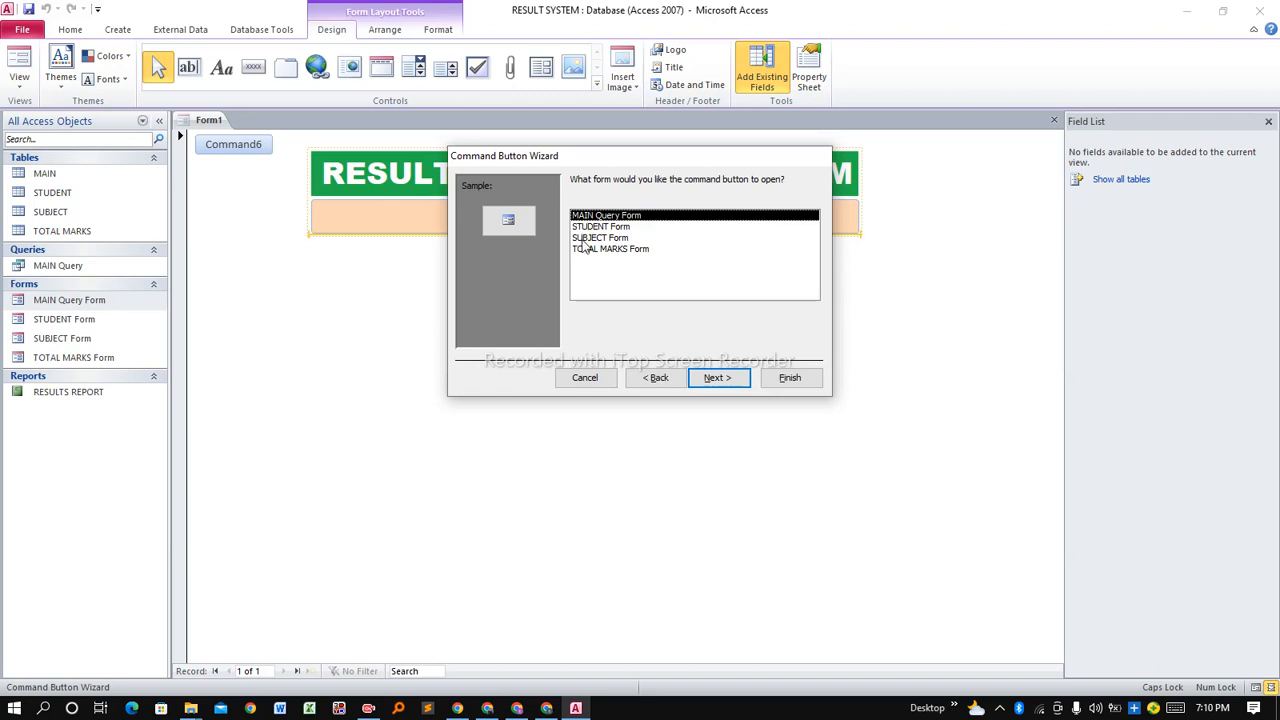
left_click(583, 240)
left_click(718, 378)
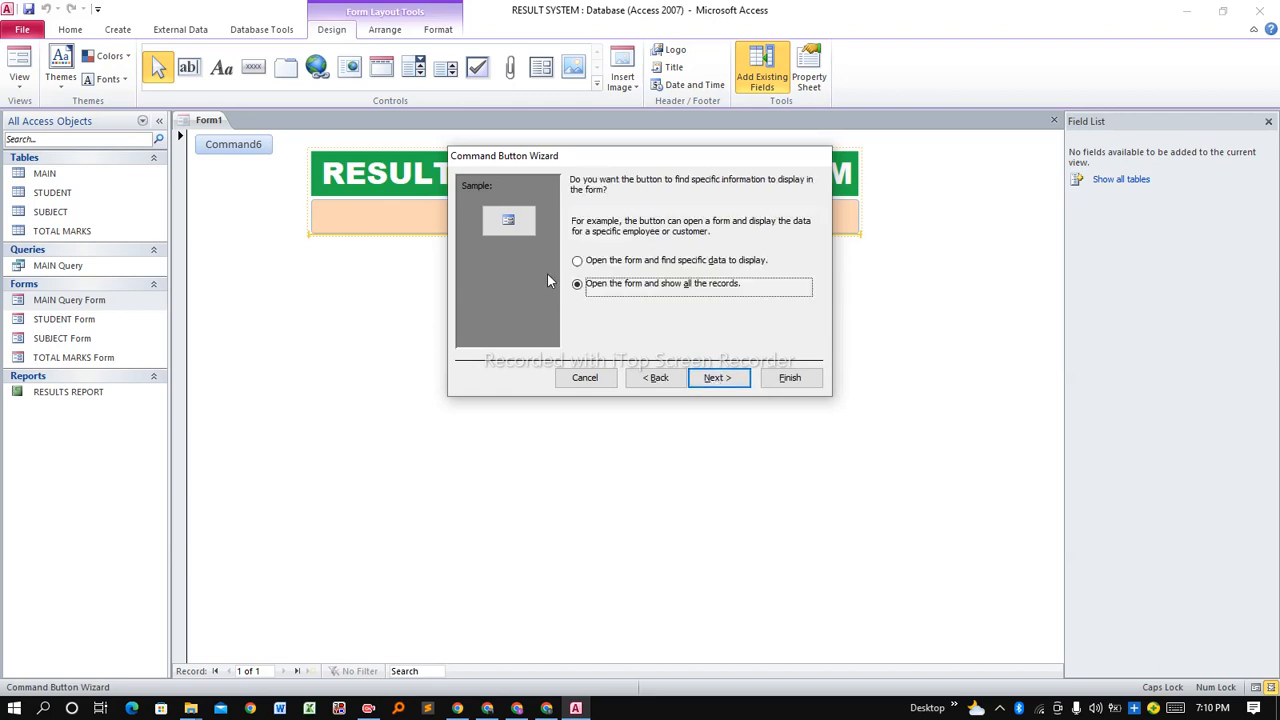
left_click(720, 378)
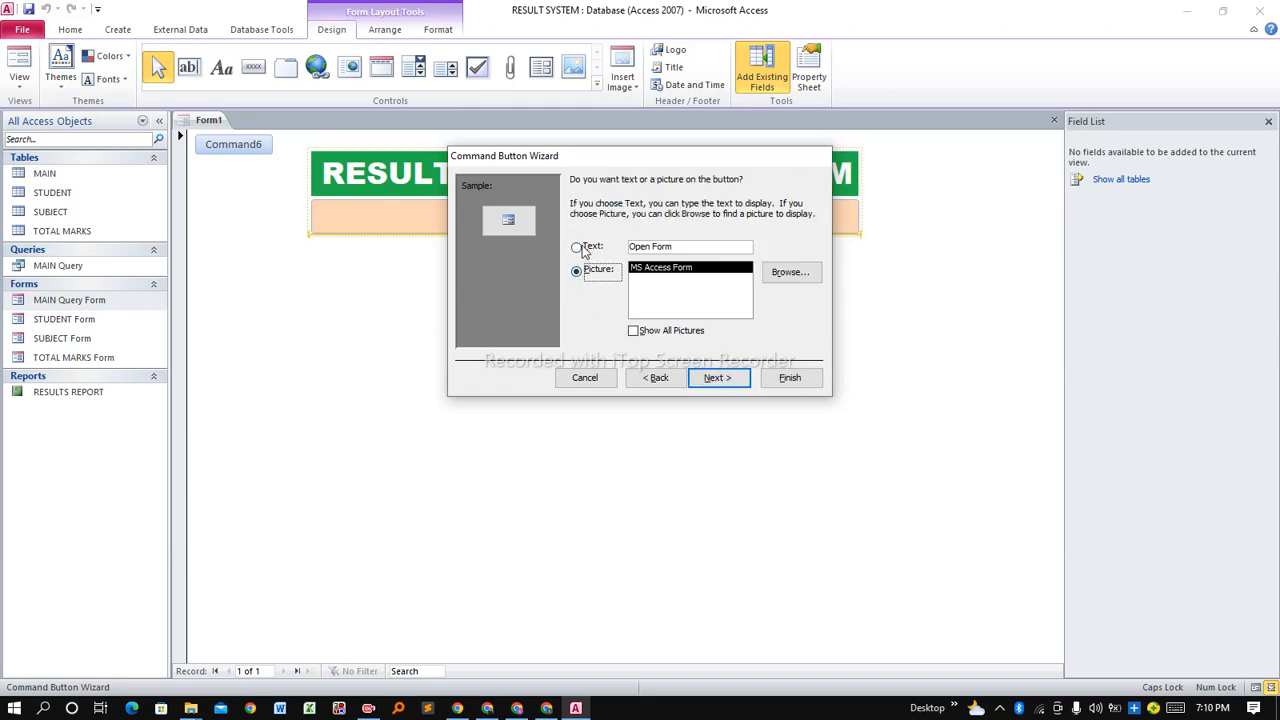
Caption the button 'ADD SUBJECT' and finish the Command Button Wizard.
left_click(579, 248)
left_click_drag(675, 246, 624, 248)
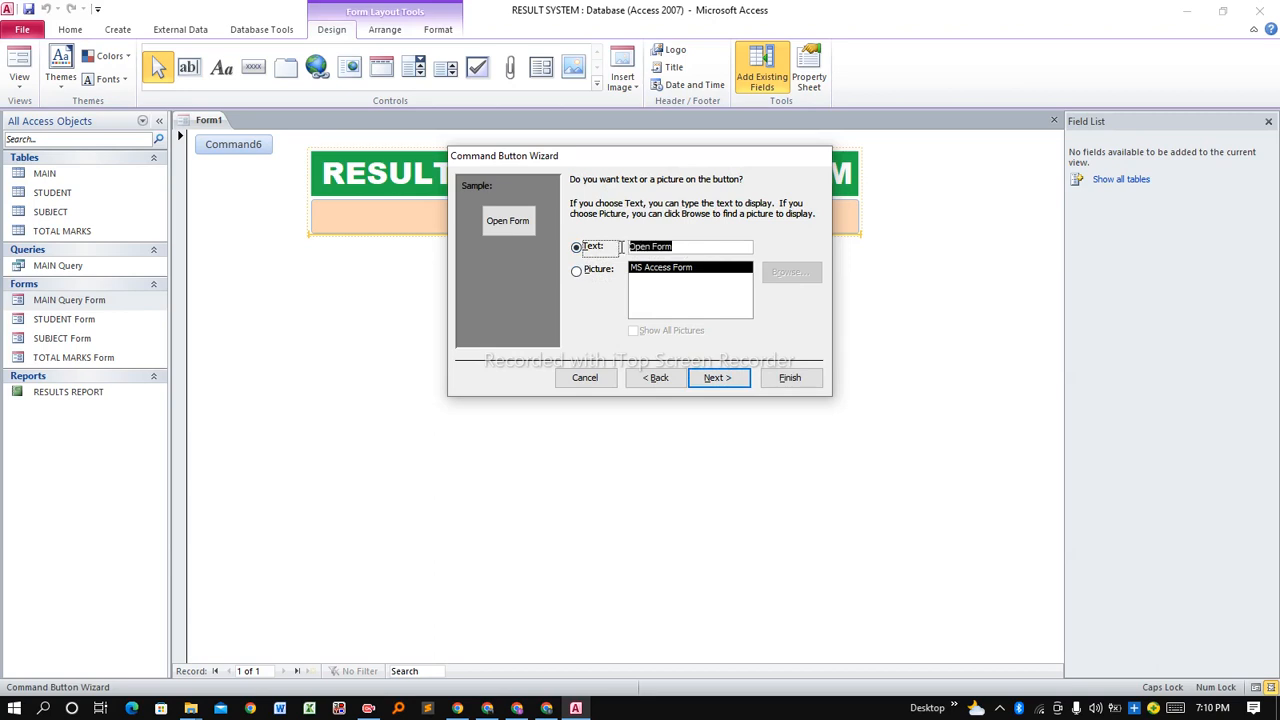
type("ADD ")
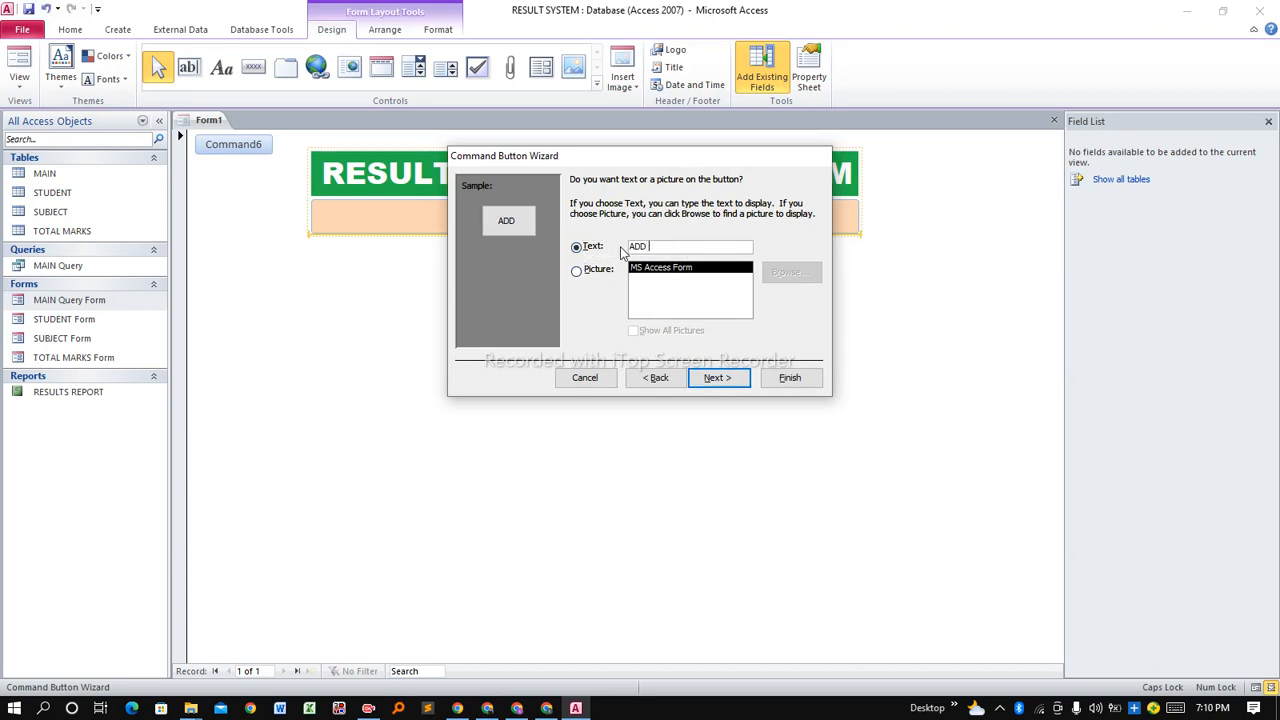
type("SUBJECT")
left_click(729, 386)
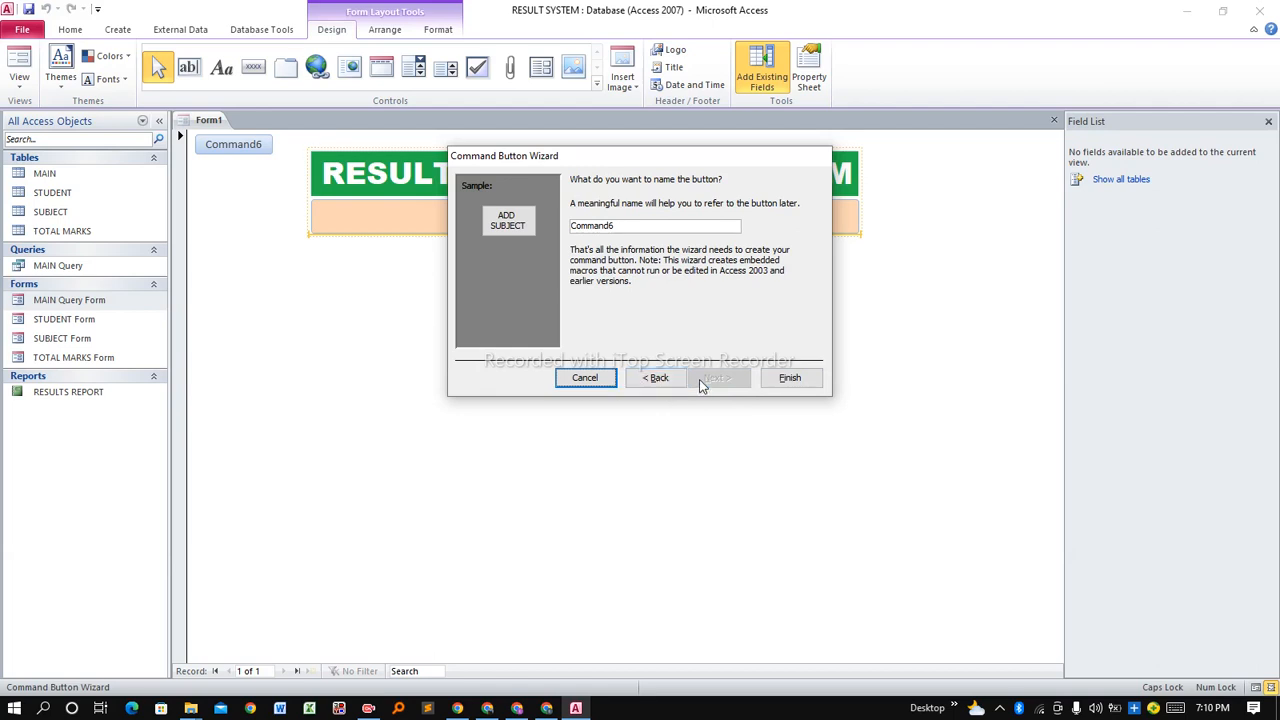
left_click(655, 379)
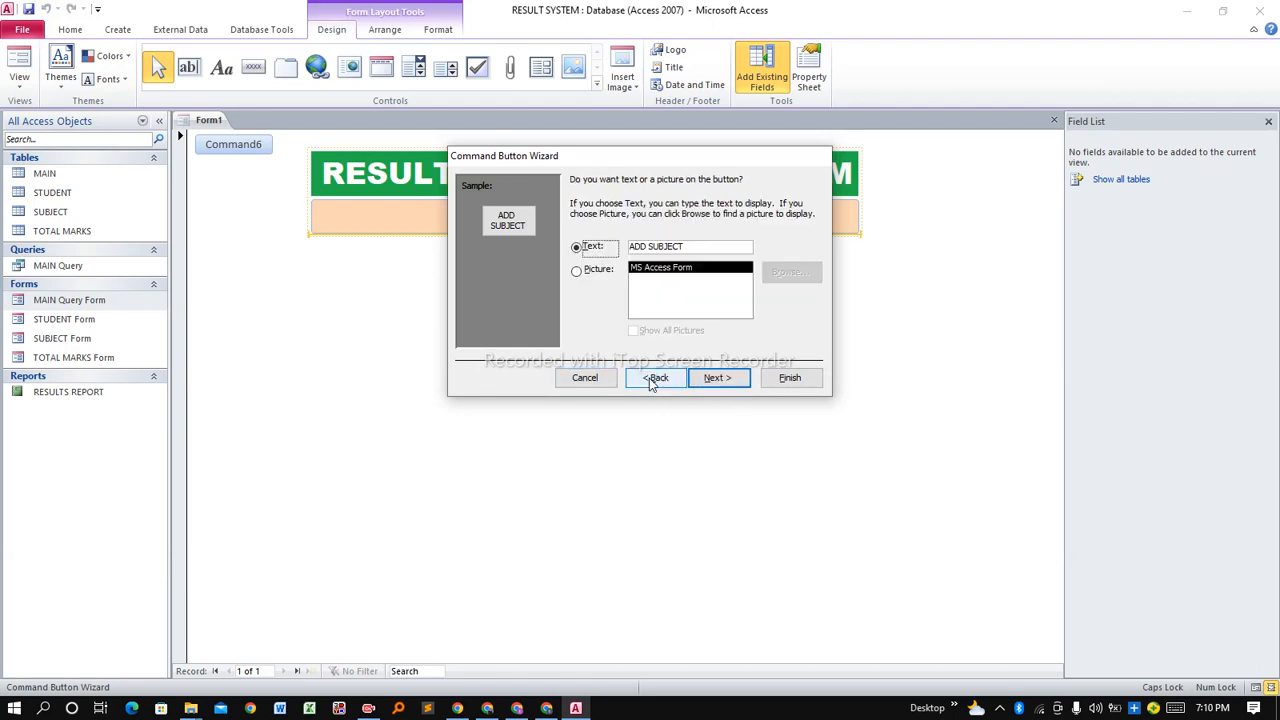
left_click(716, 378)
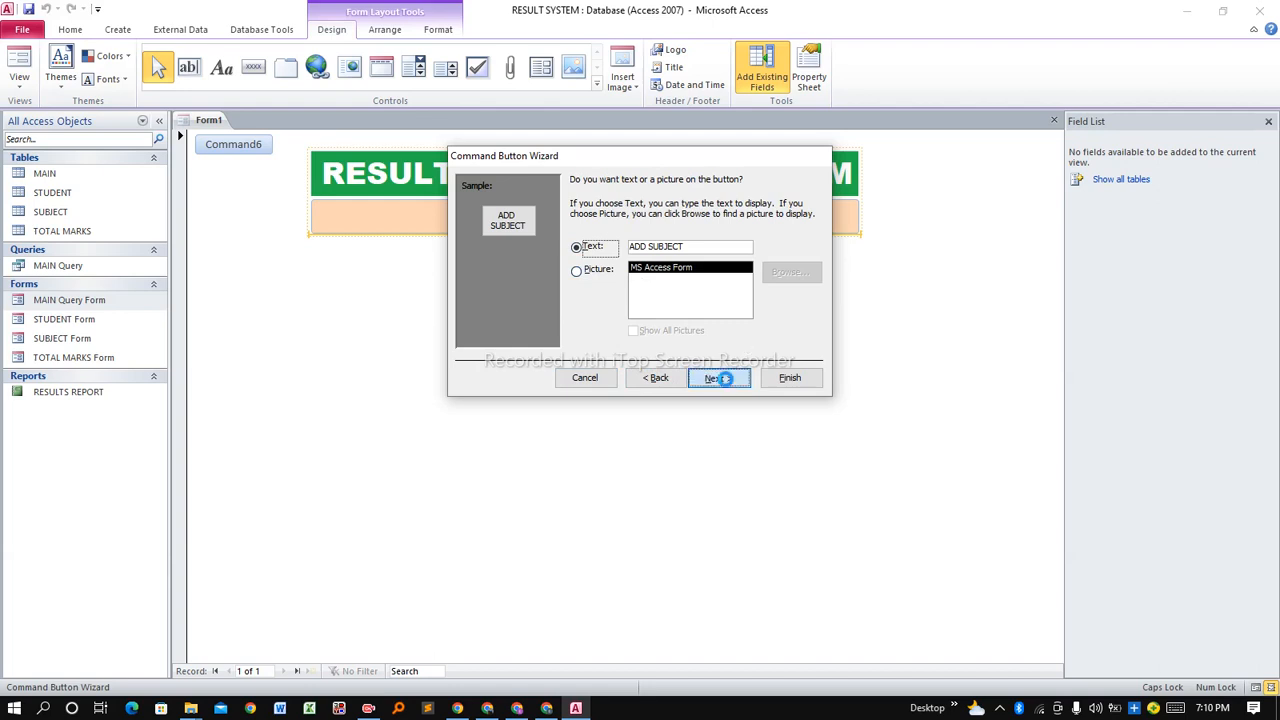
left_click(790, 379)
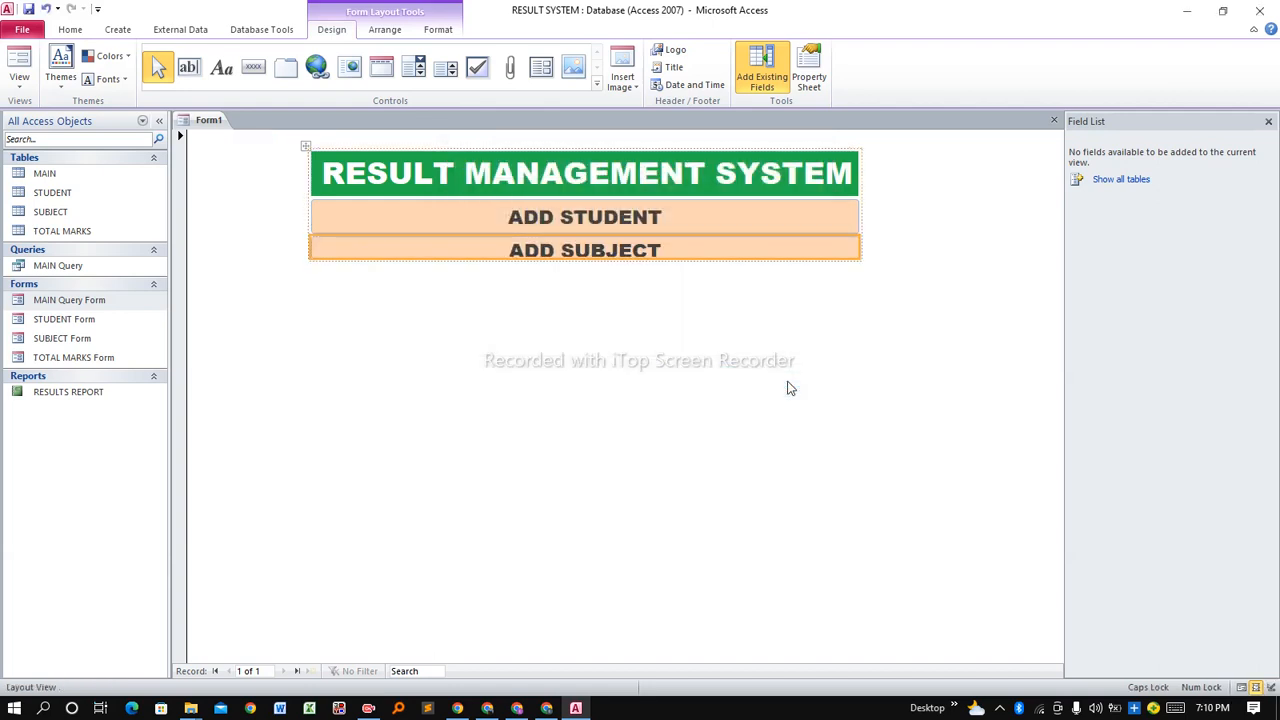
Make ADD SUBJECT taller and place a button below it that opens TOTAL MARKS Form.
left_click_drag(604, 259, 604, 268)
left_click(560, 315)
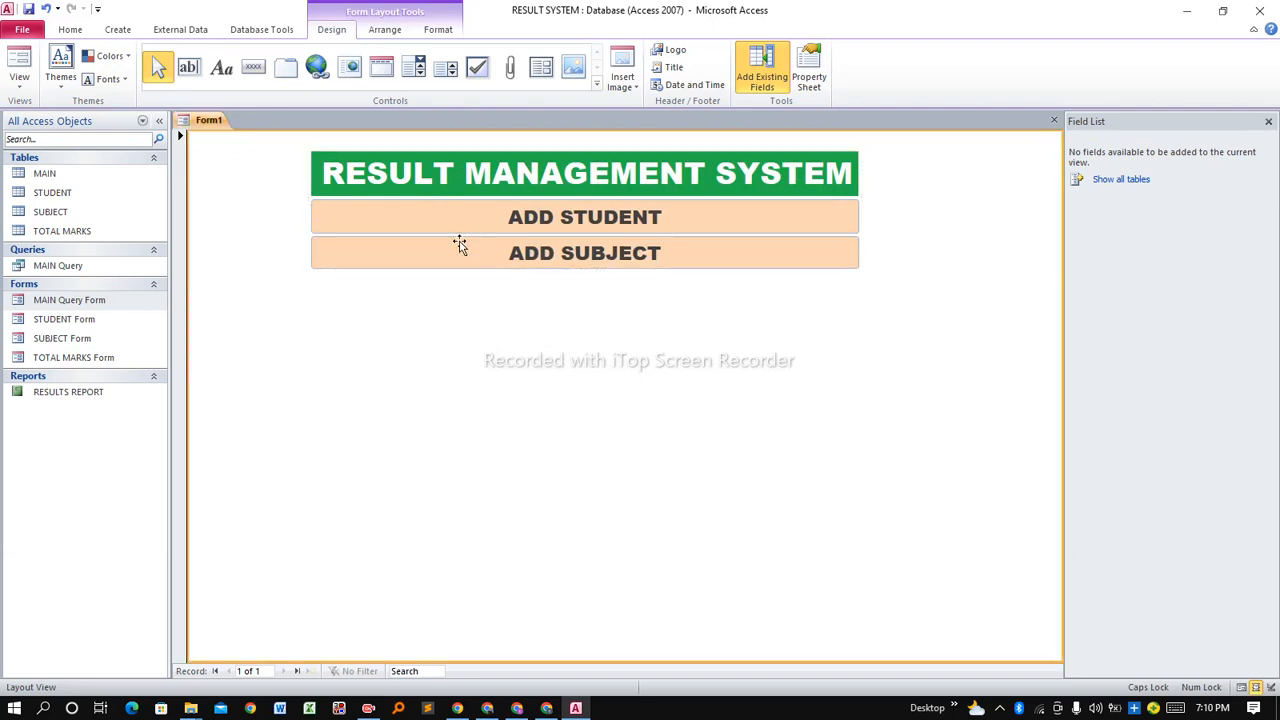
left_click(255, 68)
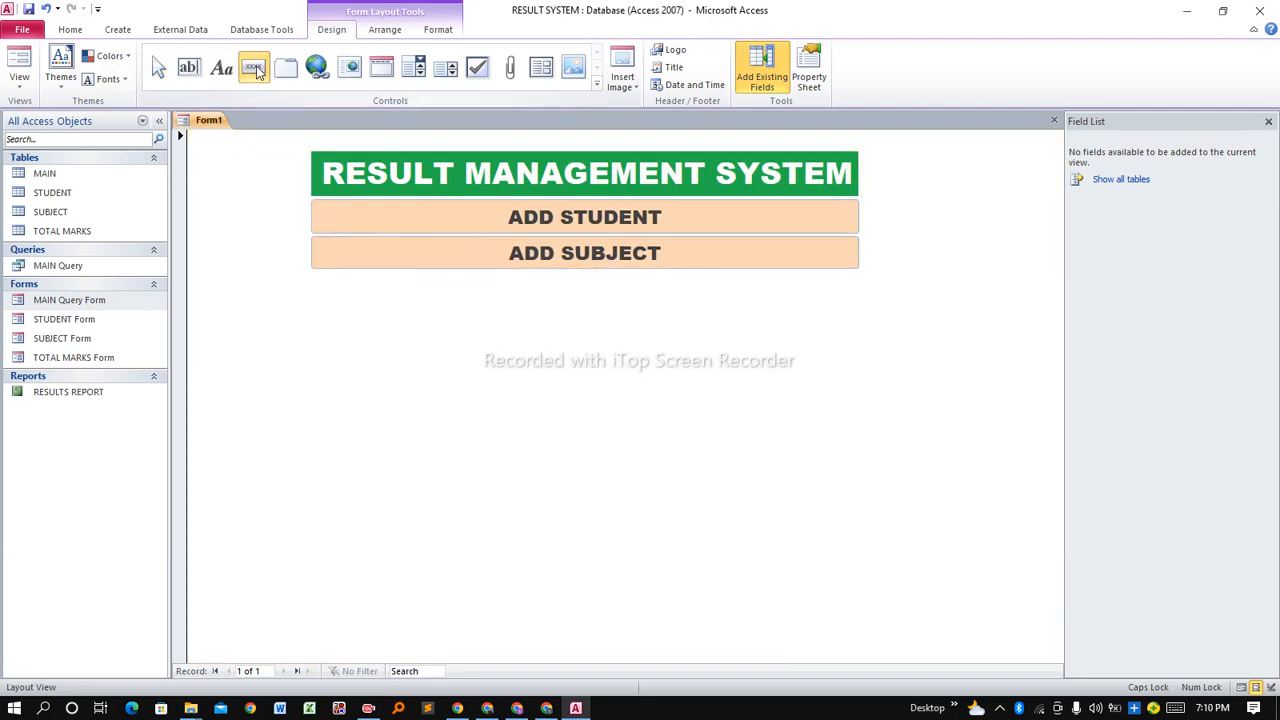
left_click(373, 282)
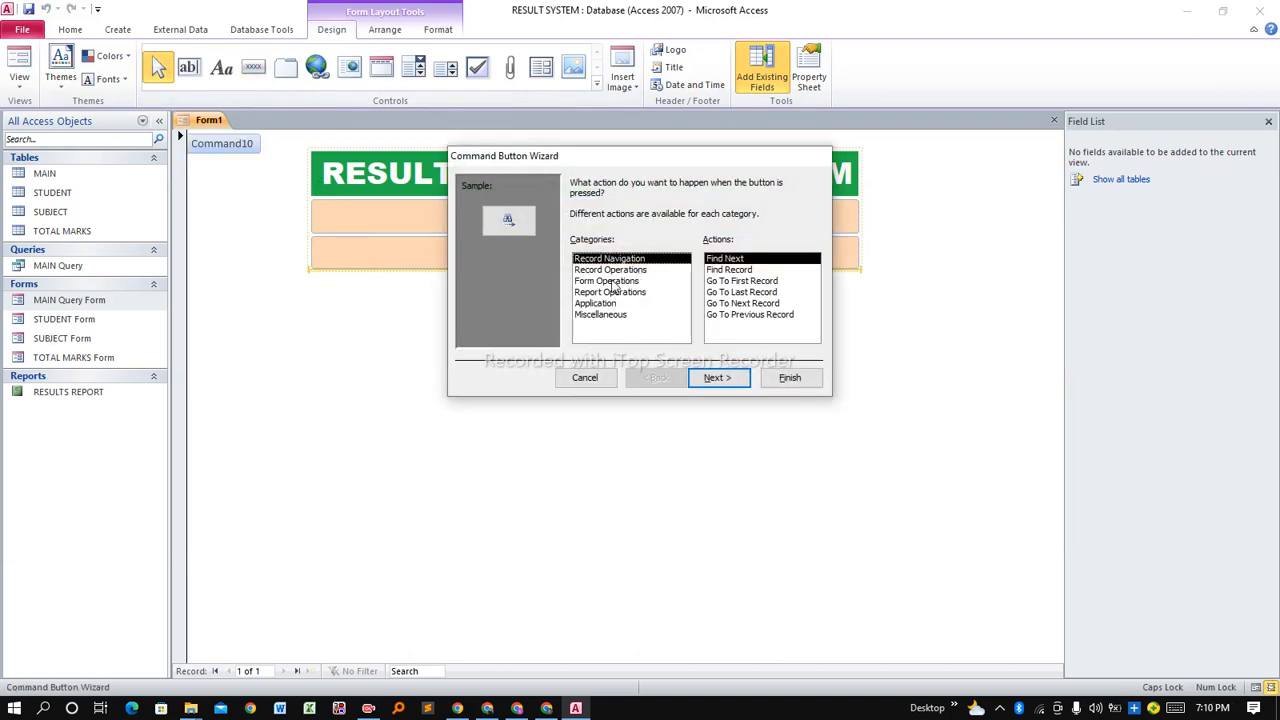
left_click(612, 281)
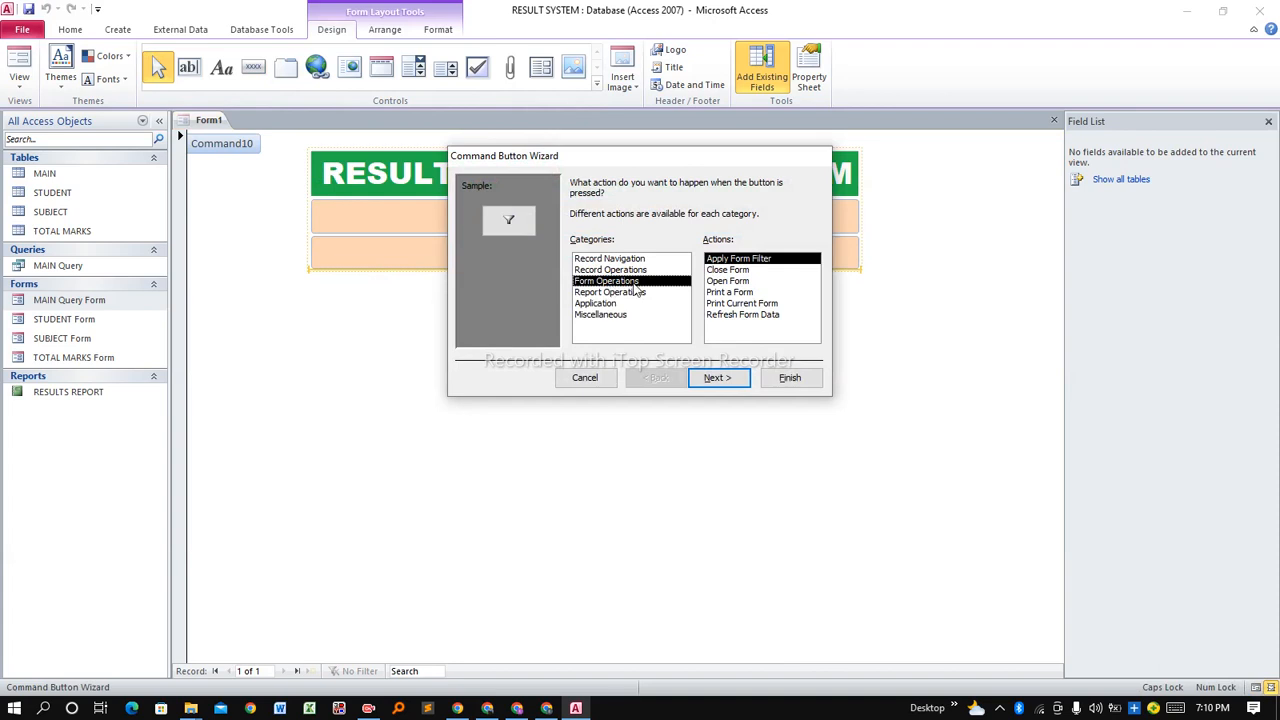
left_click(716, 282)
left_click(714, 379)
left_click(591, 249)
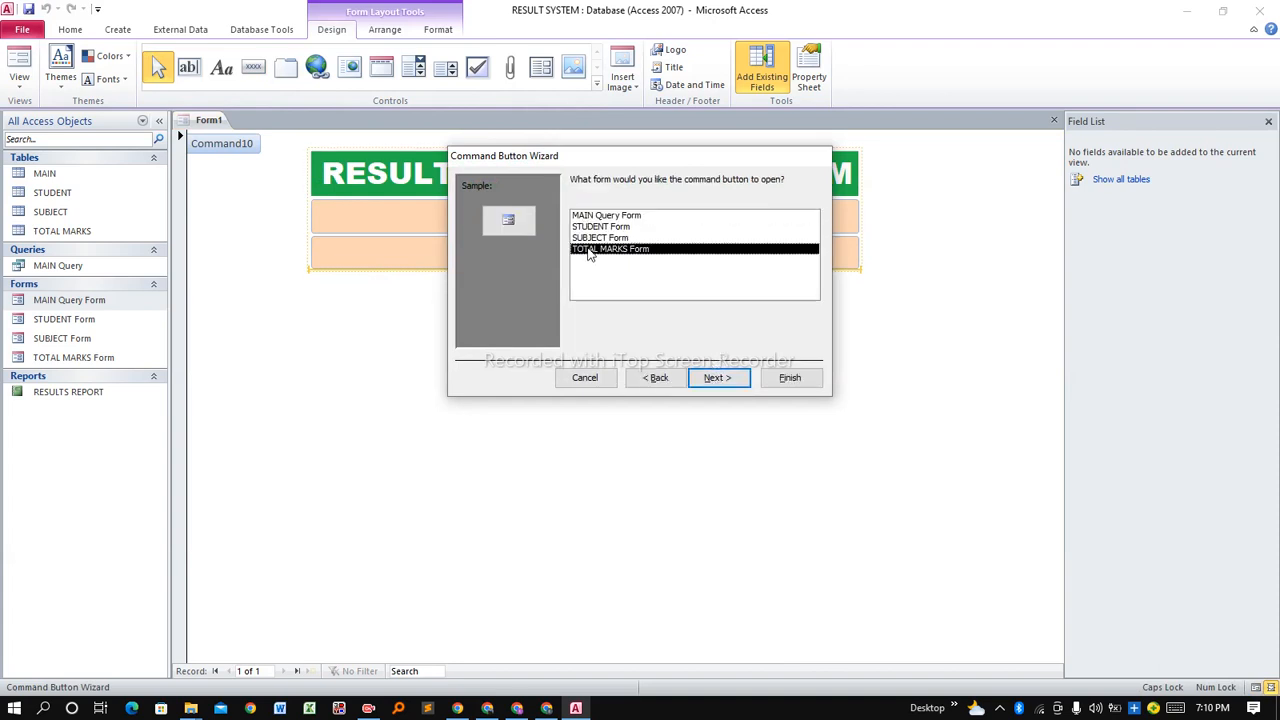
left_click(722, 378)
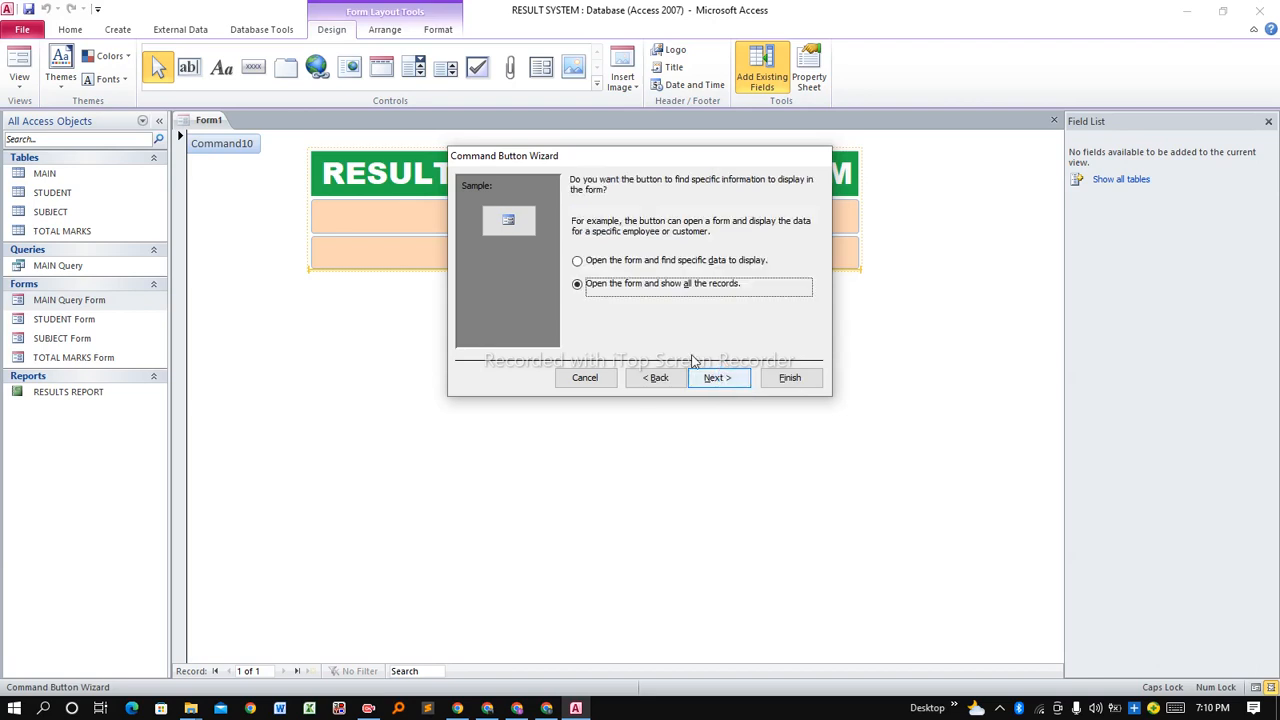
left_click(724, 380)
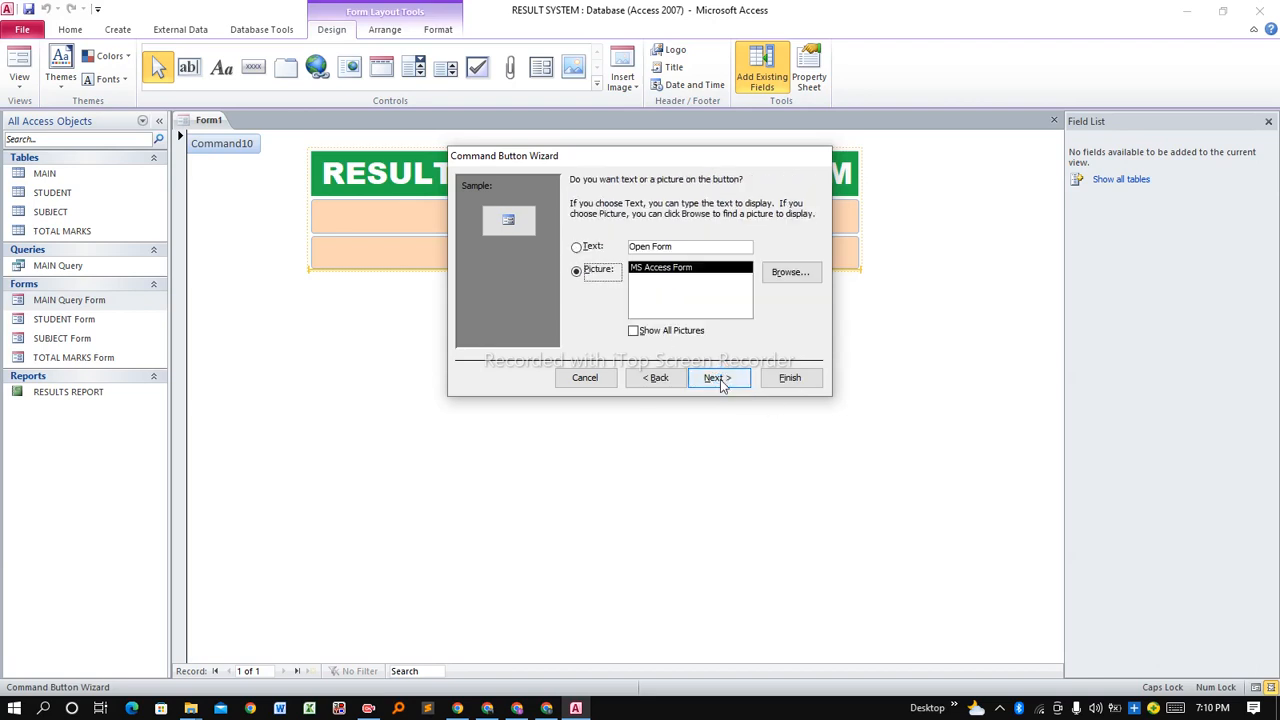
Caption the new button 'SET TOTAL MARKS' and finish the wizard.
left_click(578, 249)
left_click_drag(680, 248, 630, 255)
type("SET ")
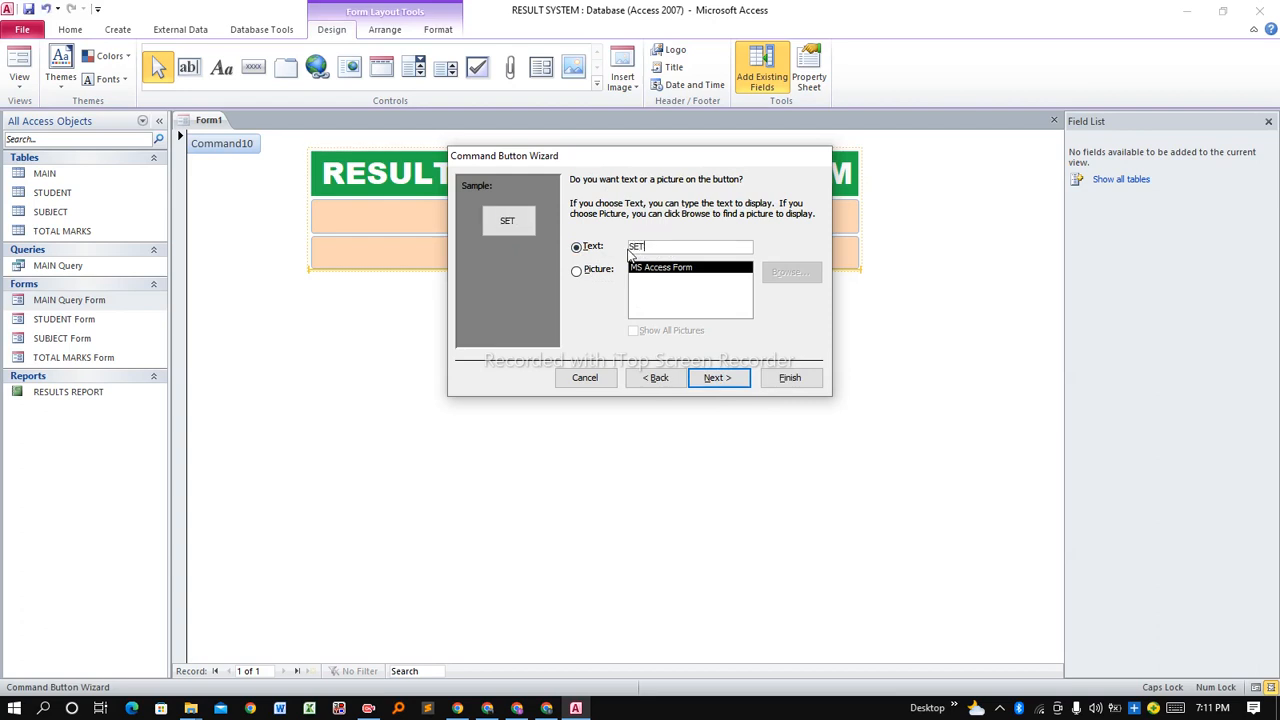
type("TOTAL MARKS")
left_click(717, 378)
left_click(810, 380)
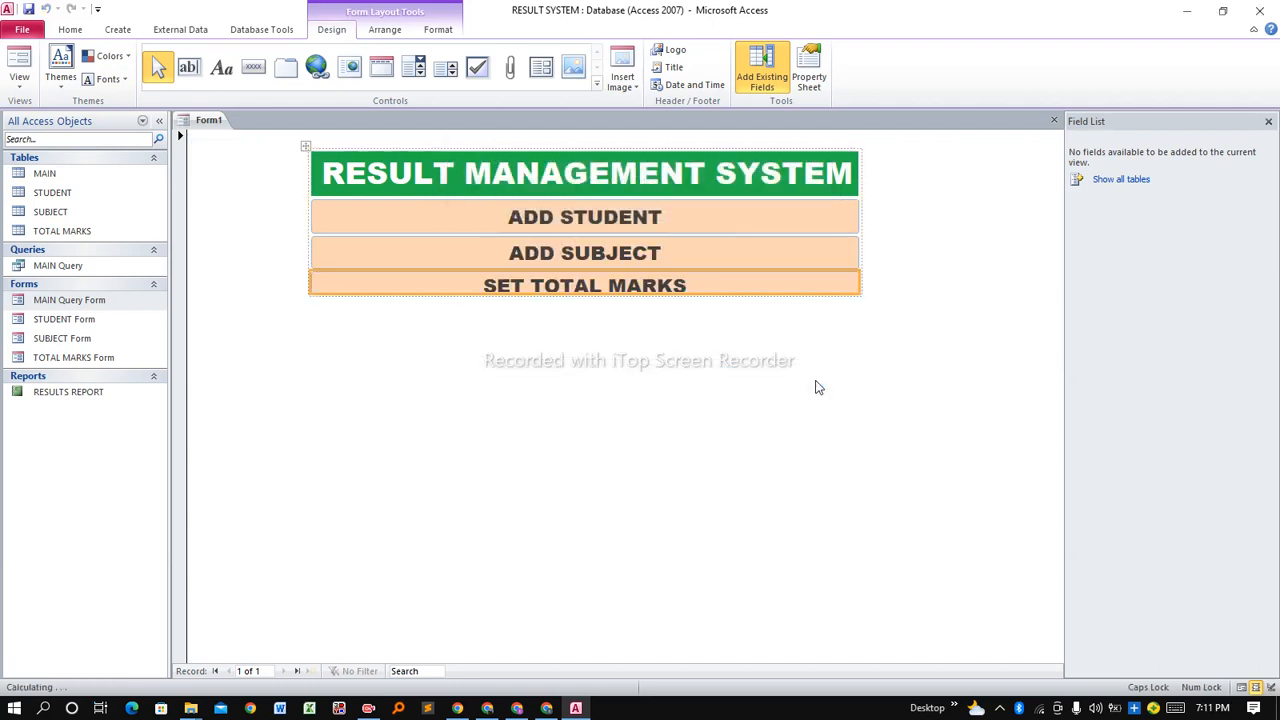
Make SET TOTAL MARKS slightly taller and place a form-opening button beneath it.
left_click_drag(558, 296, 558, 301)
left_click(556, 331)
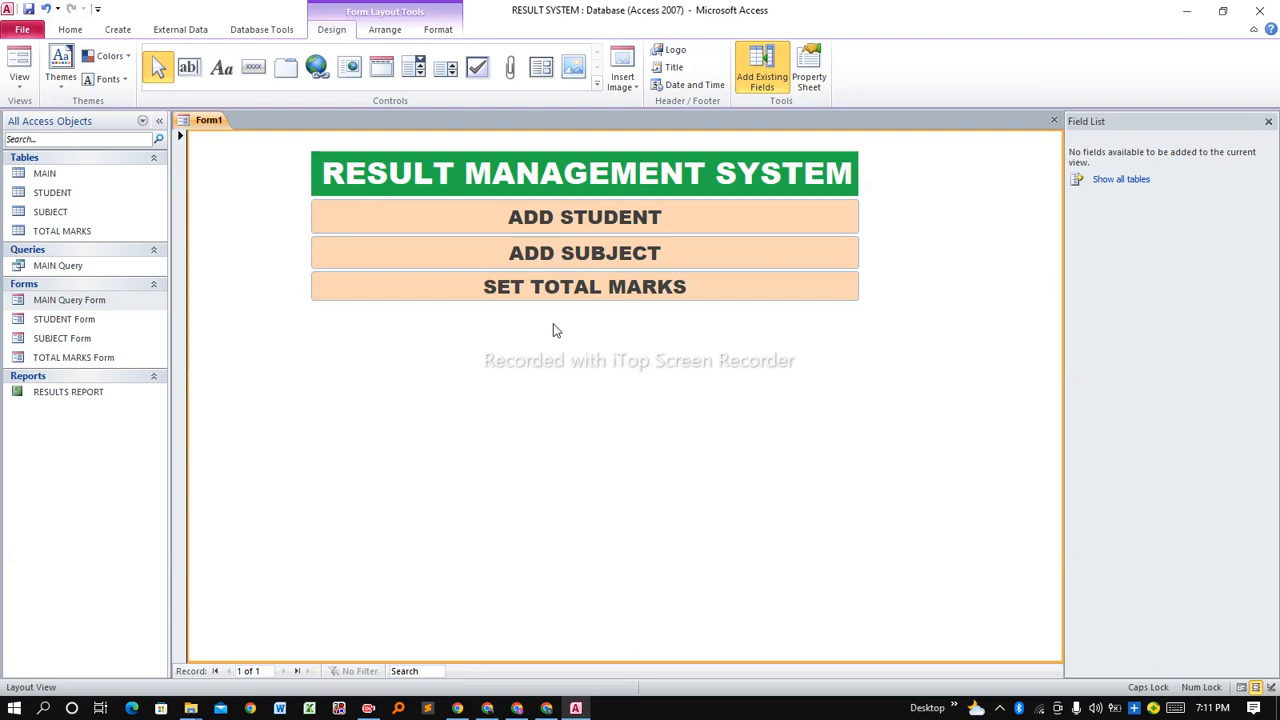
left_click(260, 76)
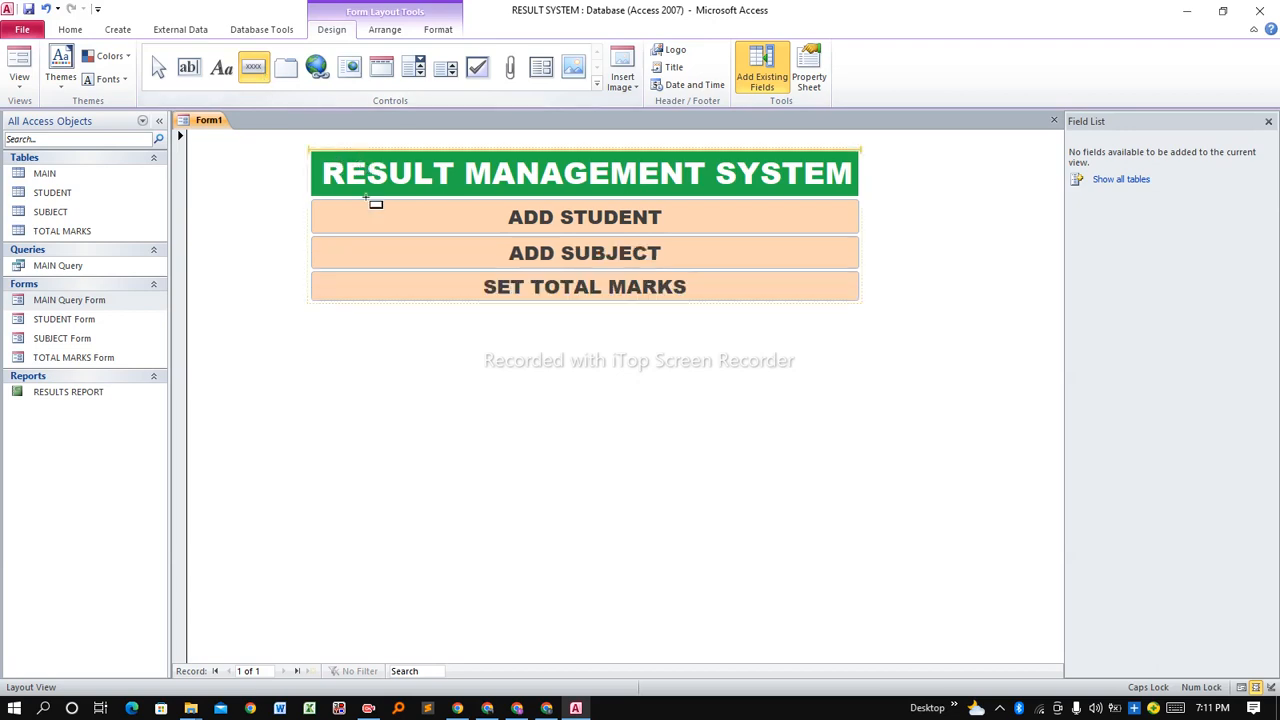
left_click(389, 328)
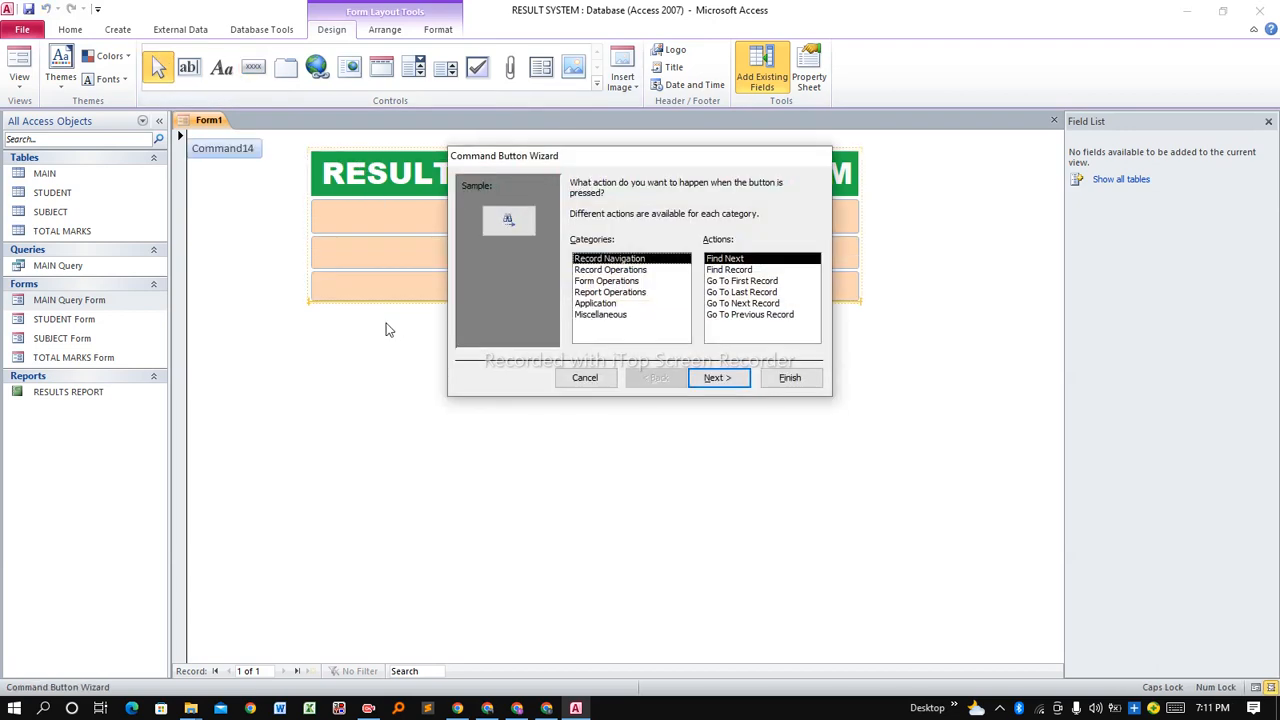
left_click(607, 281)
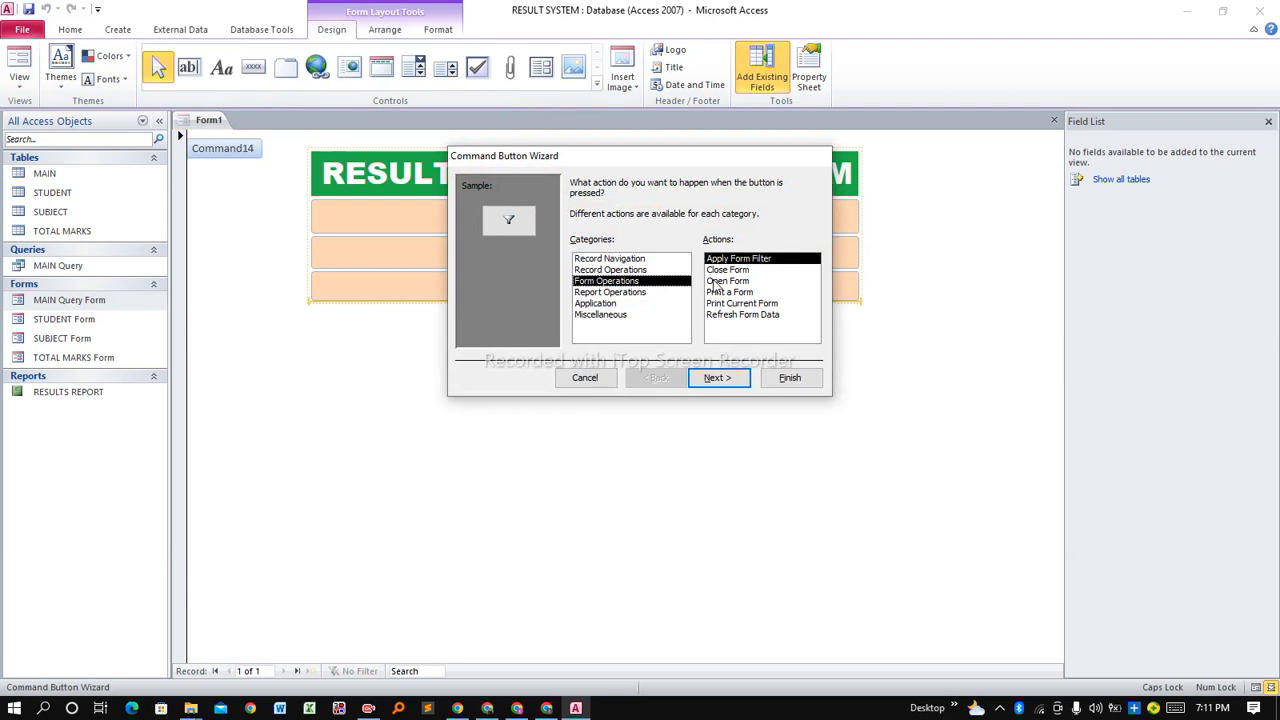
left_click(722, 281)
left_click(709, 379)
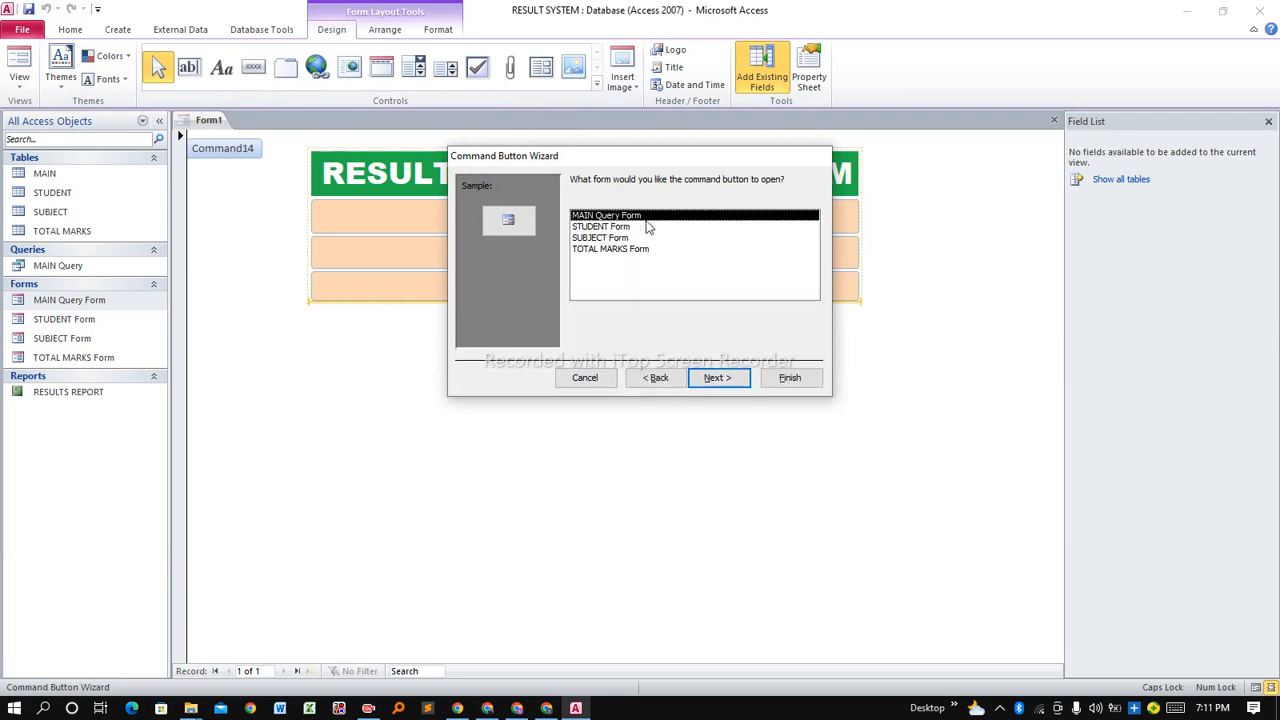
left_click(709, 379)
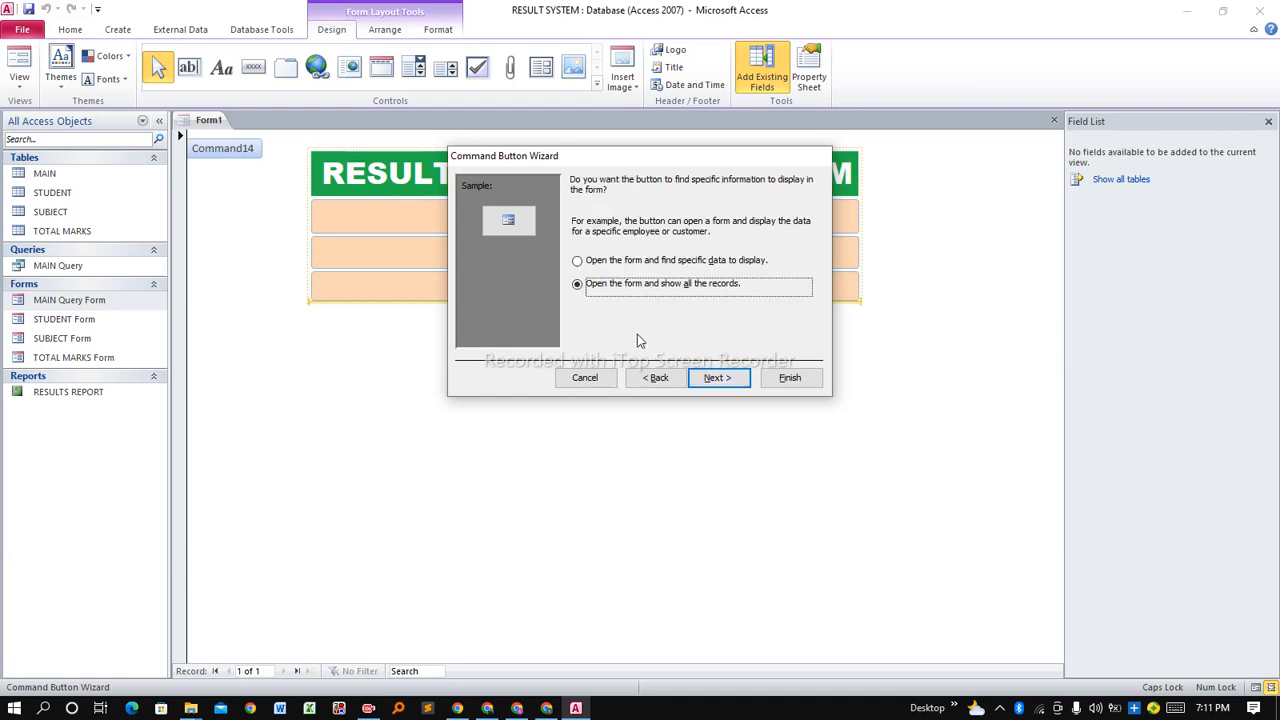
left_click(724, 388)
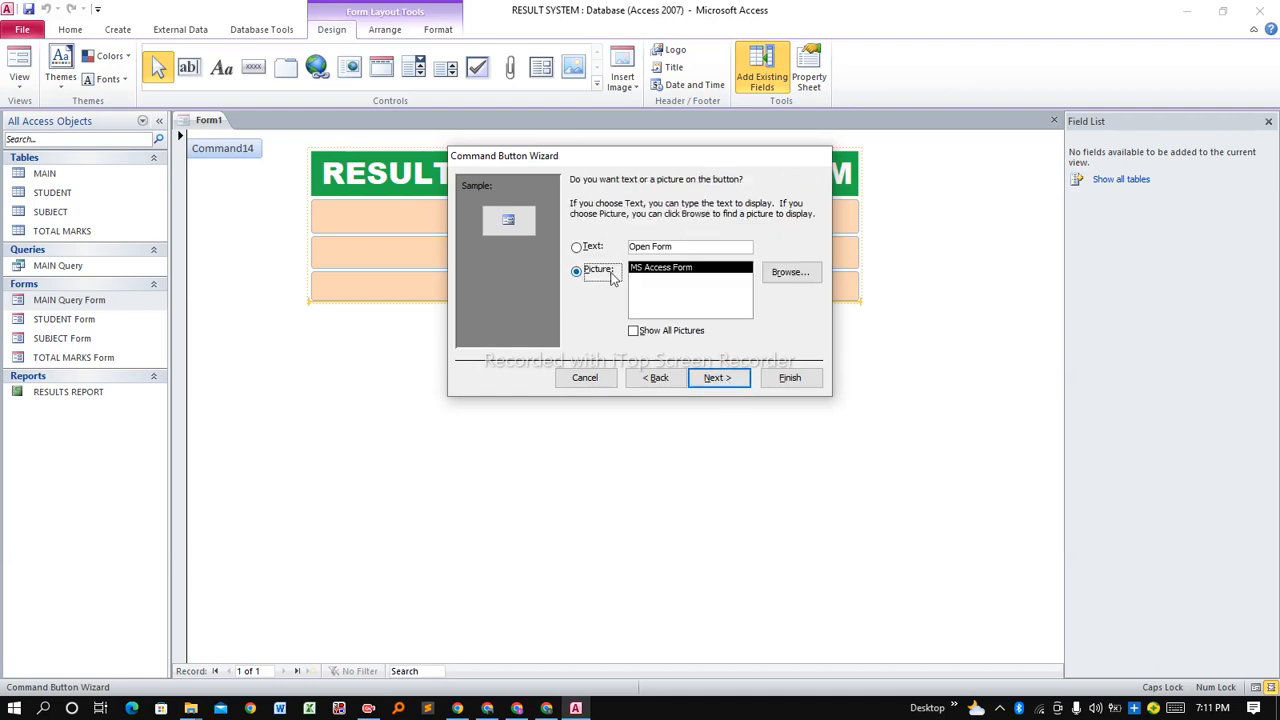
Caption the new button 'RESULT DETAILS', finish the wizard, and check its caption.
left_click(596, 250)
left_click_drag(678, 251, 632, 250)
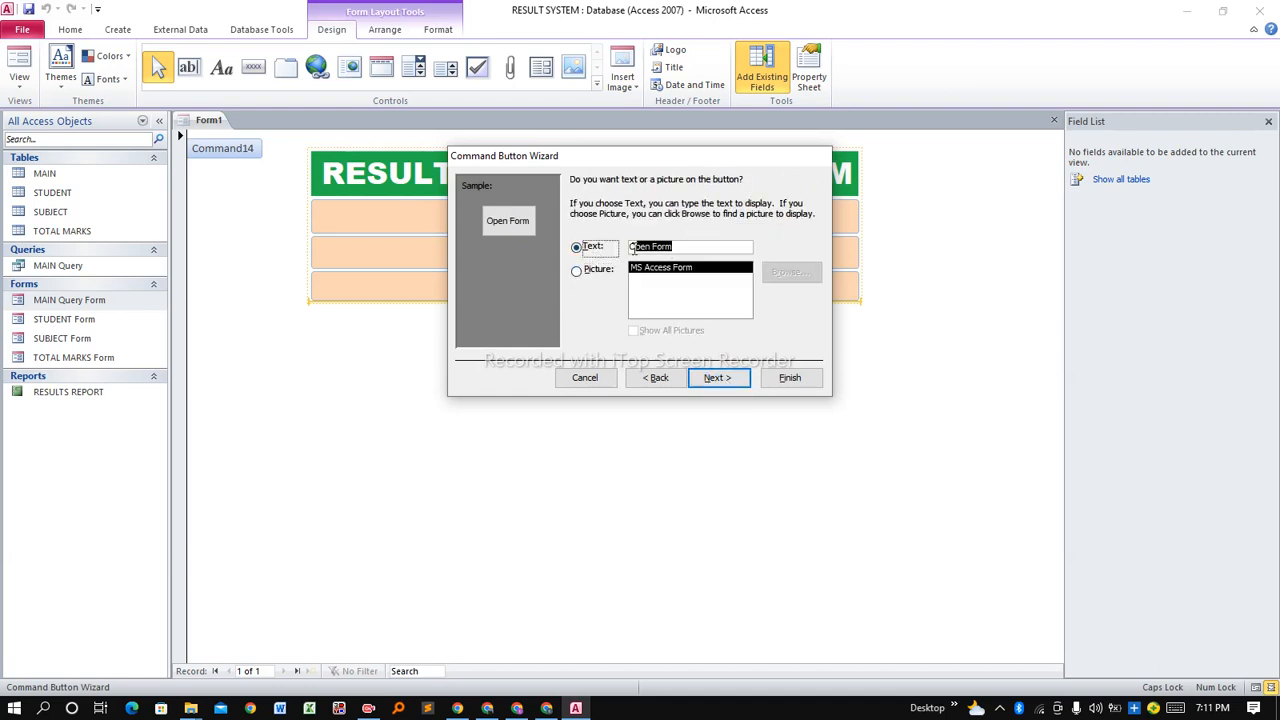
type("RESULT")
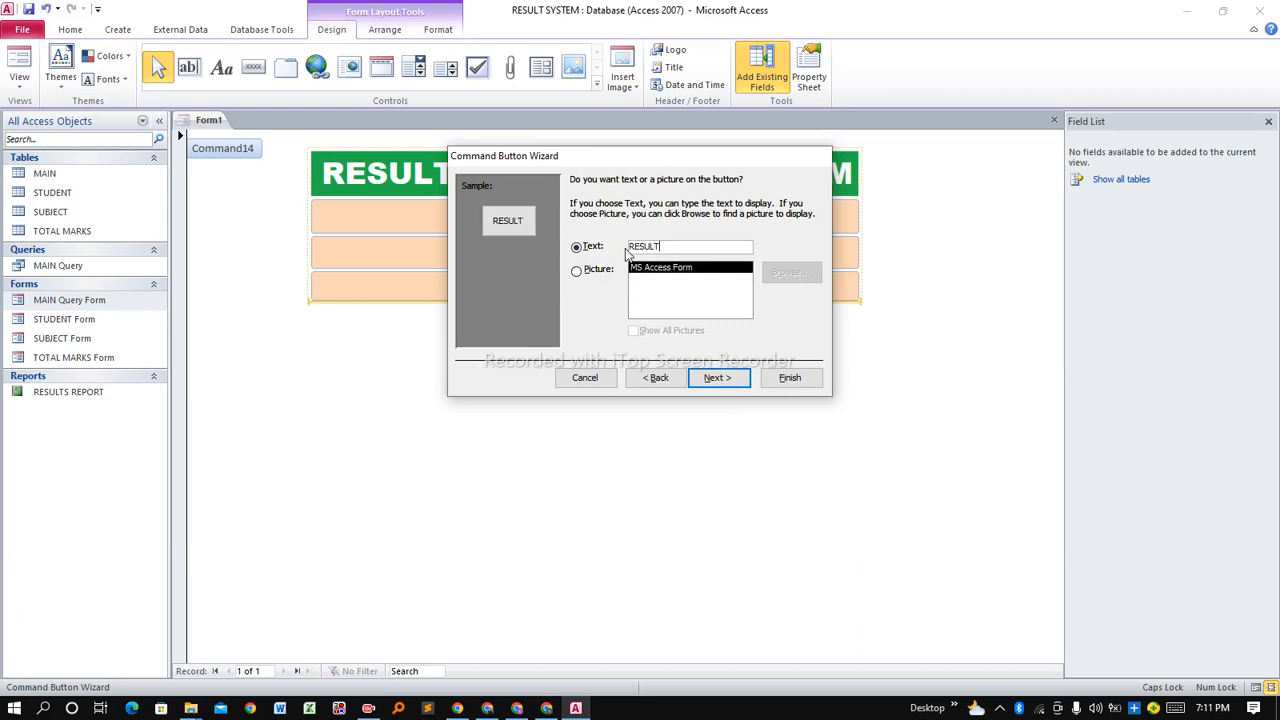
type(" DETAILS")
left_click(730, 386)
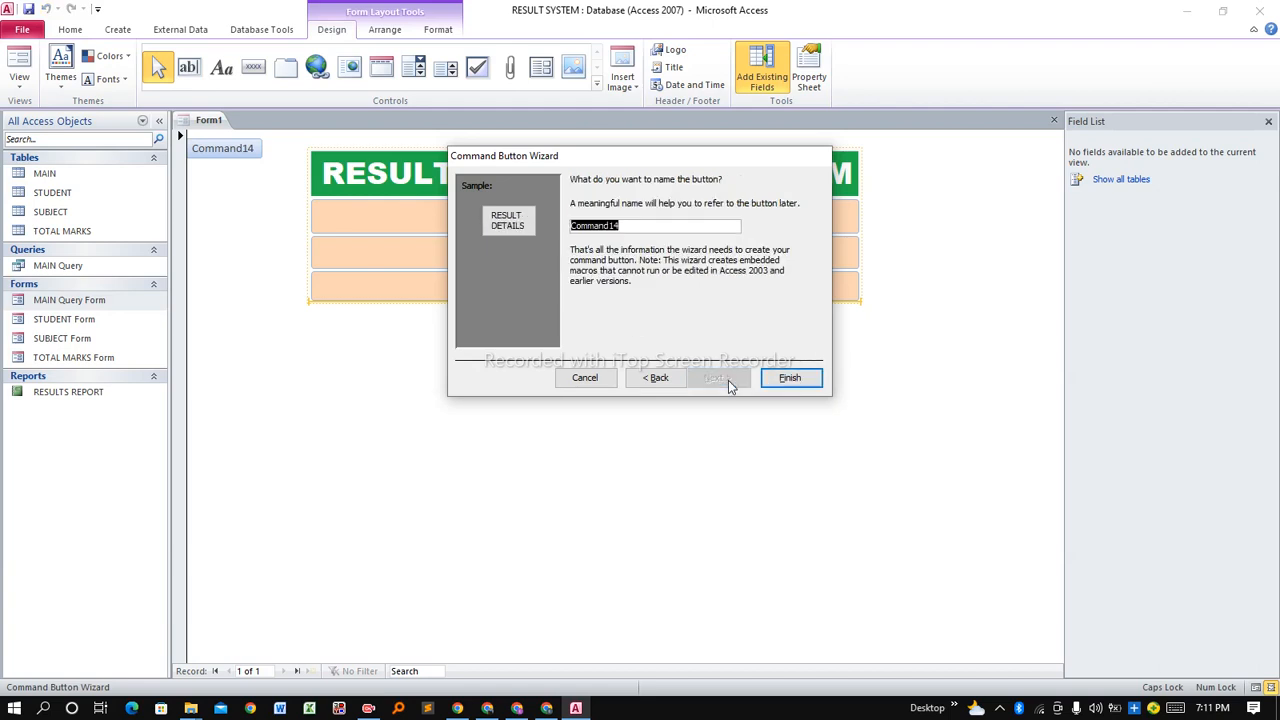
left_click(789, 379)
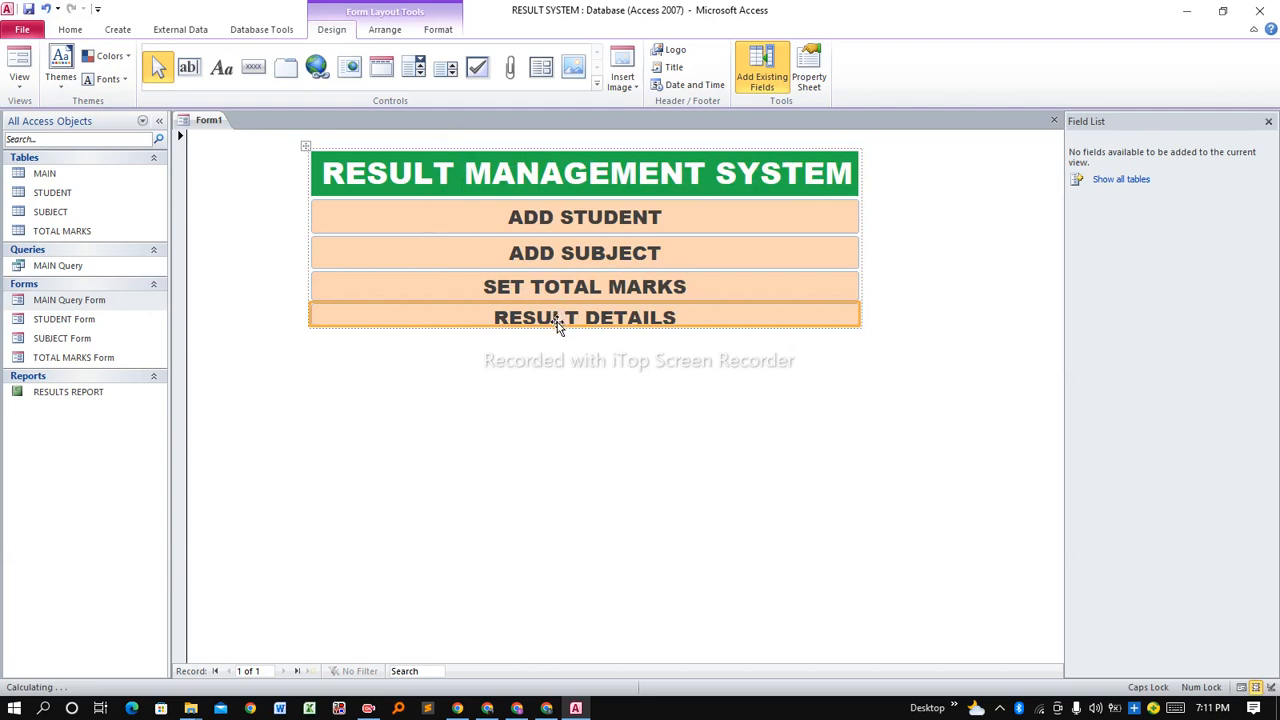
left_click(684, 328)
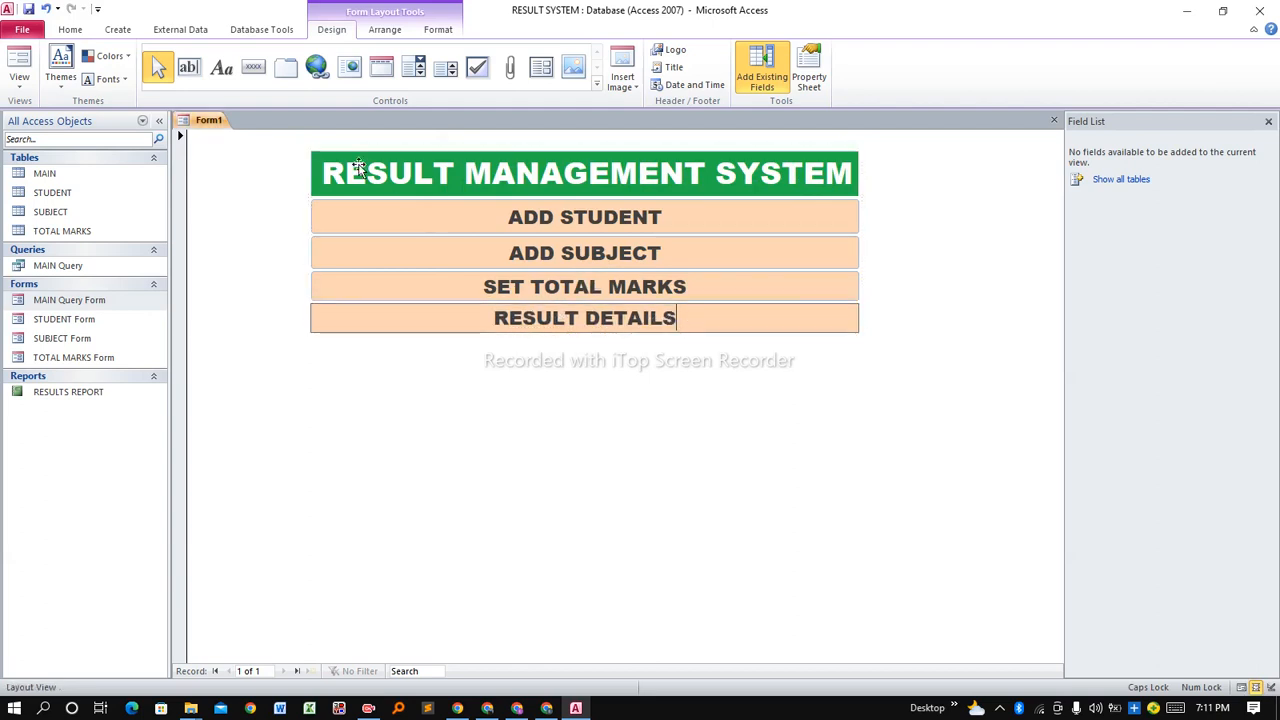
left_click(714, 327)
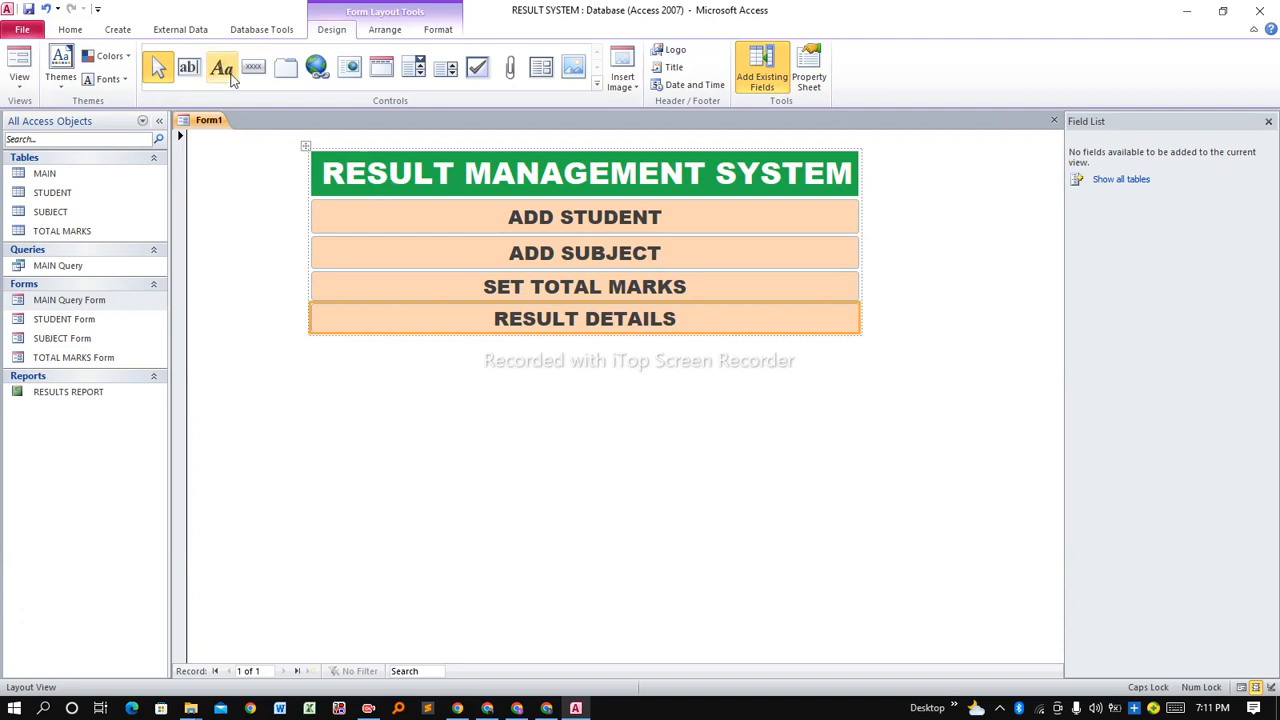
Give the RESULT DETAILS button a light blue fill and red 18-point lettering.
left_click(437, 31)
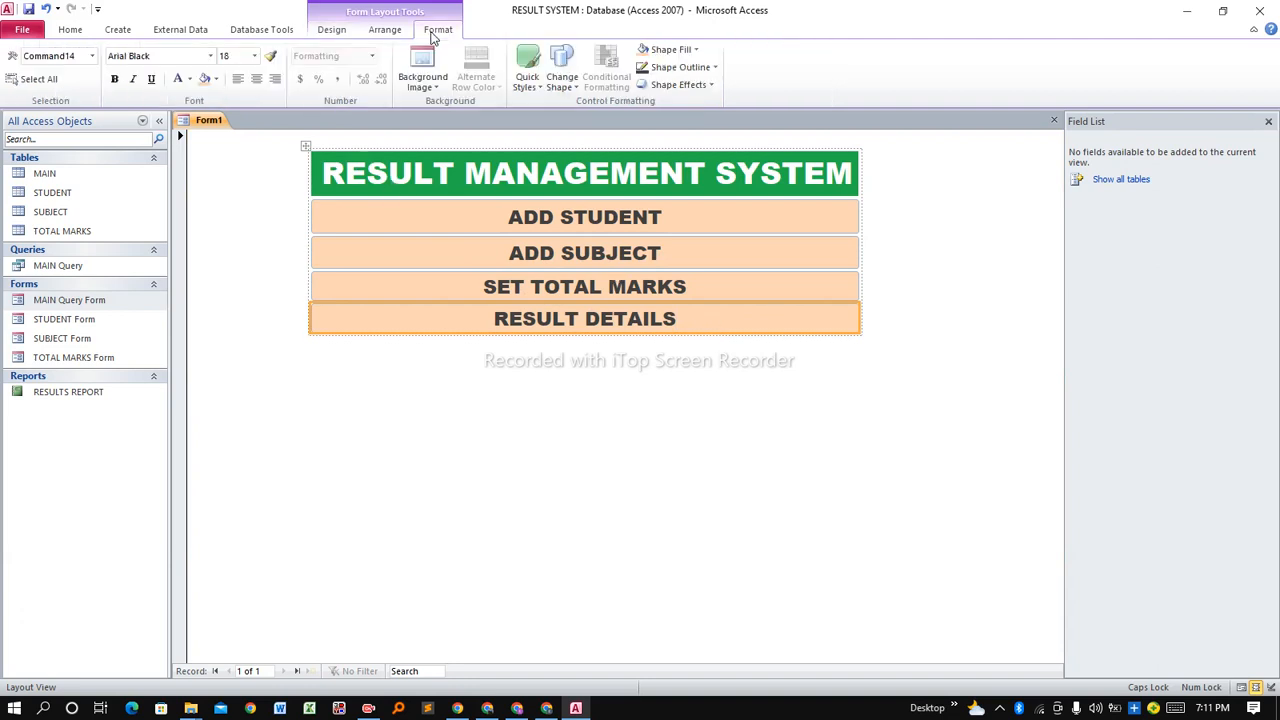
left_click(216, 80)
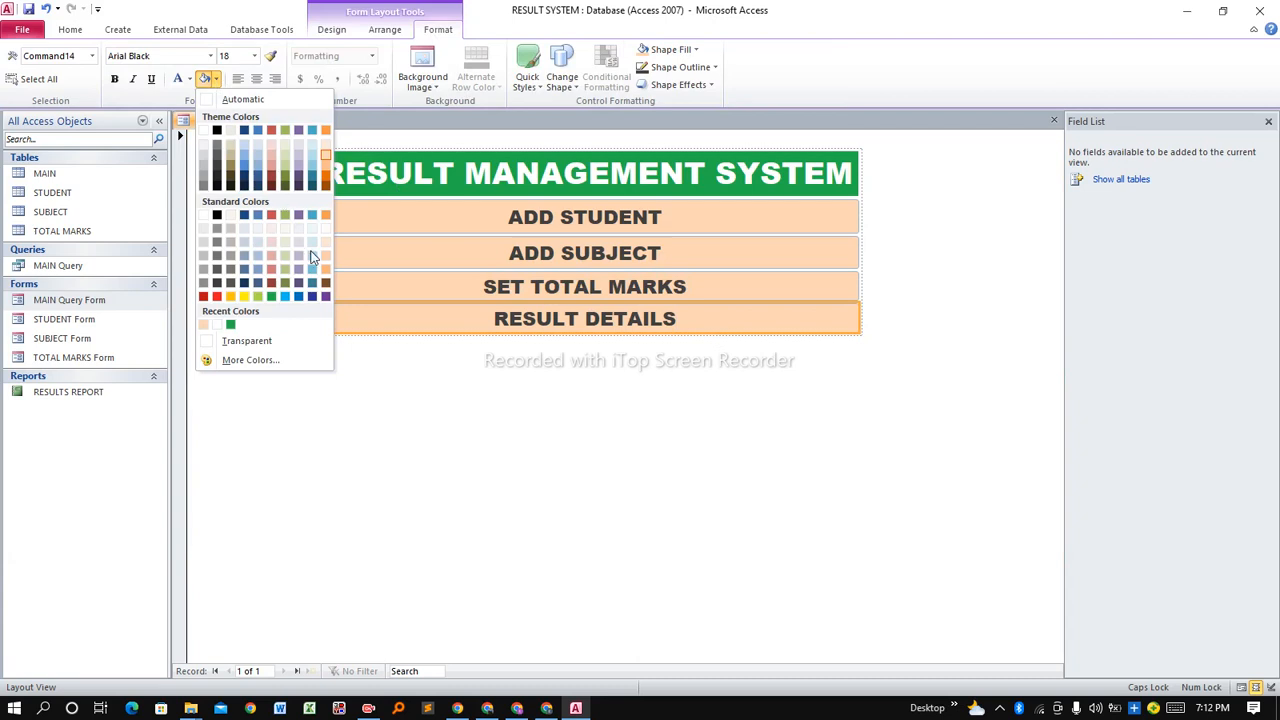
left_click(311, 162)
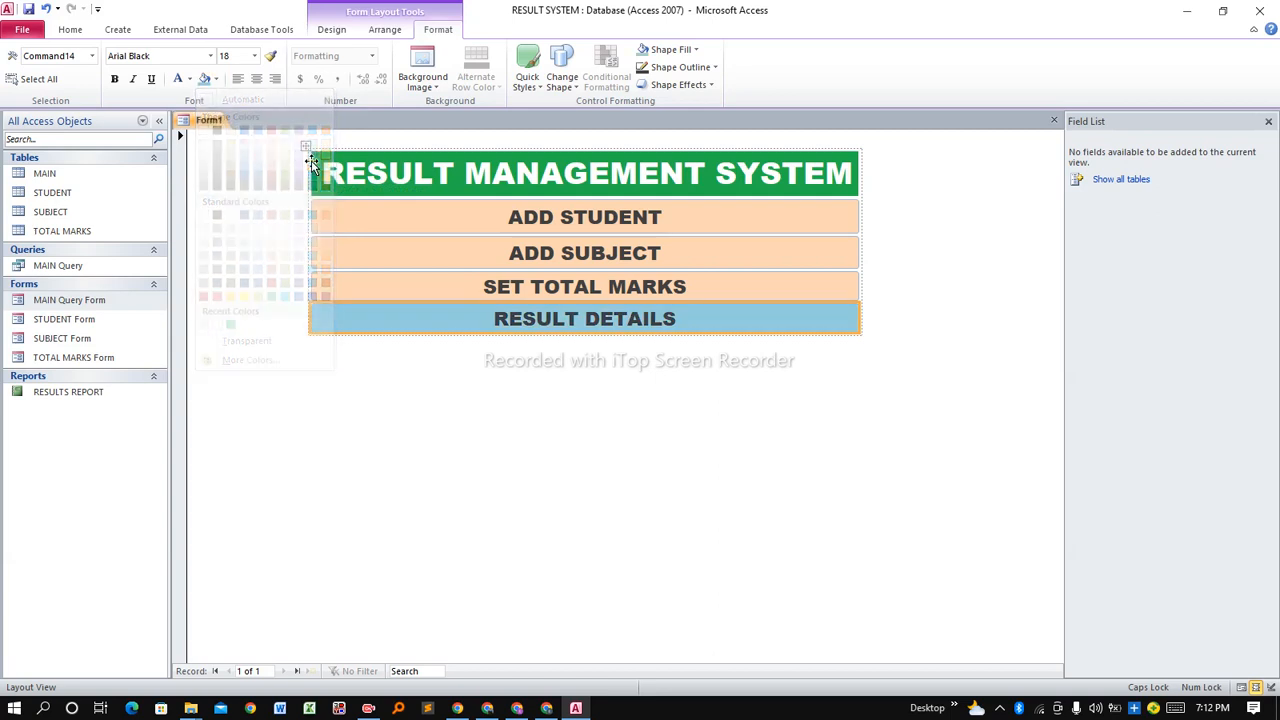
left_click(254, 56)
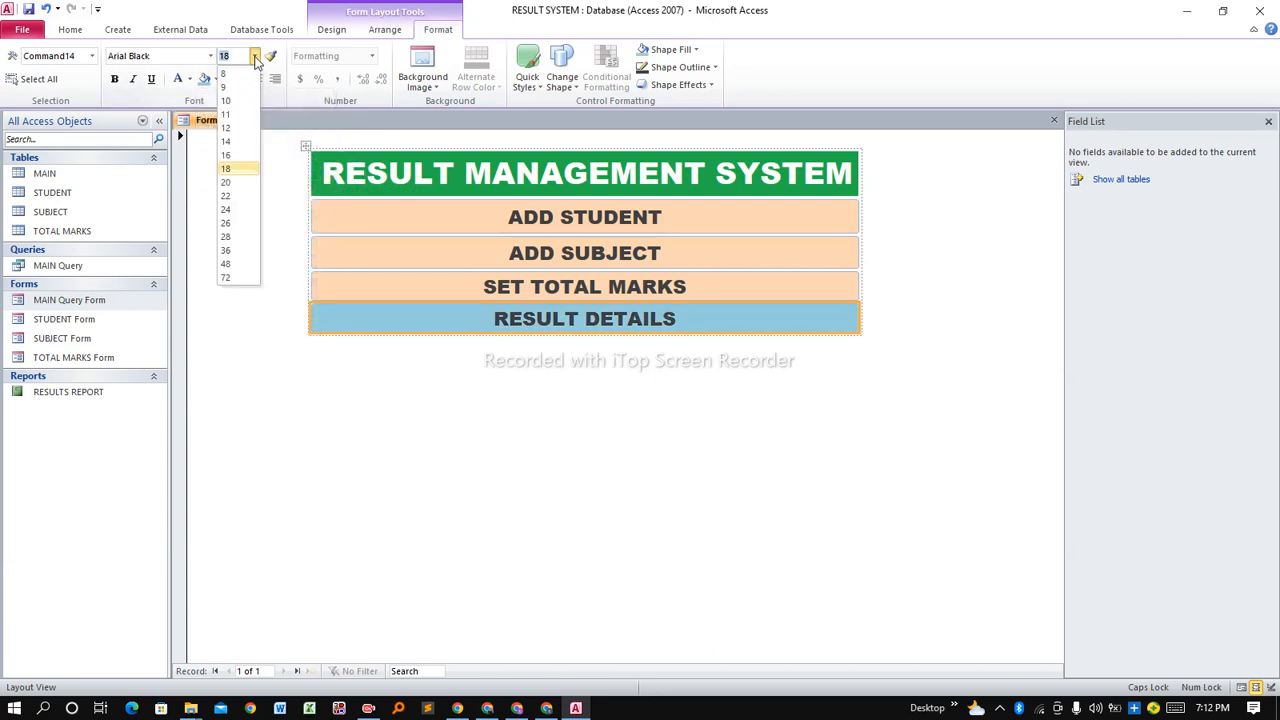
left_click(207, 82)
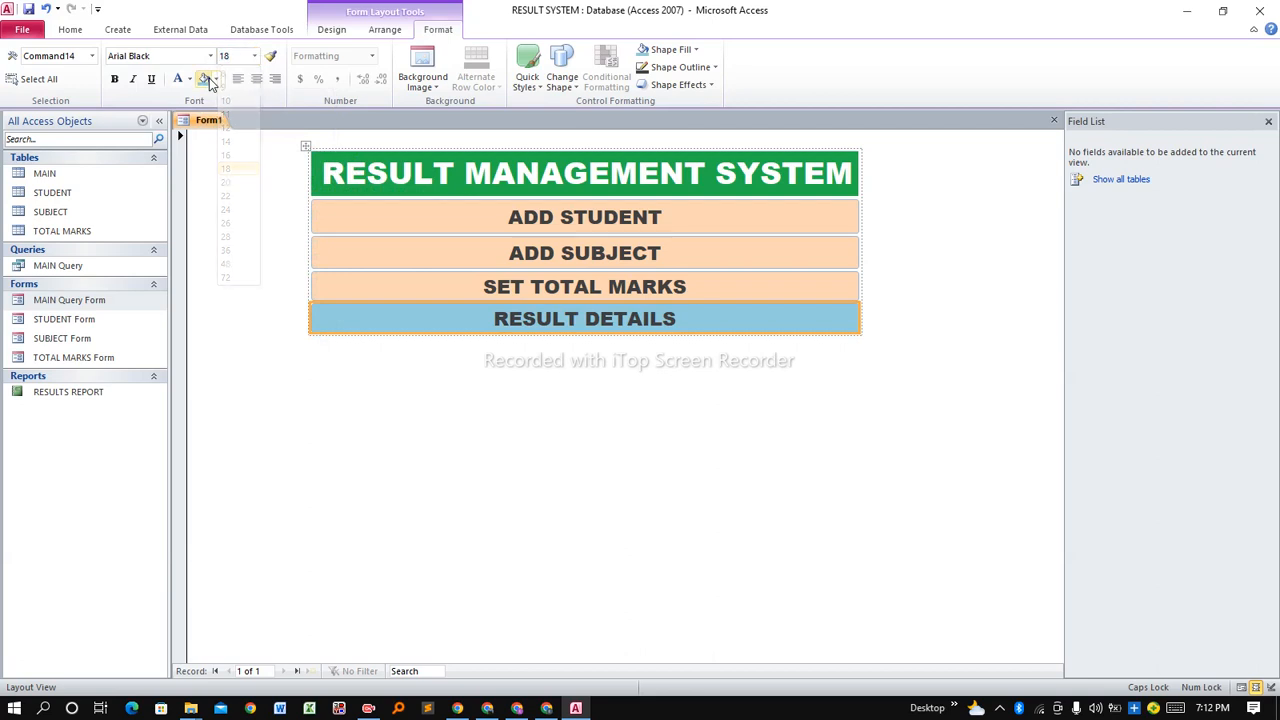
left_click(191, 80)
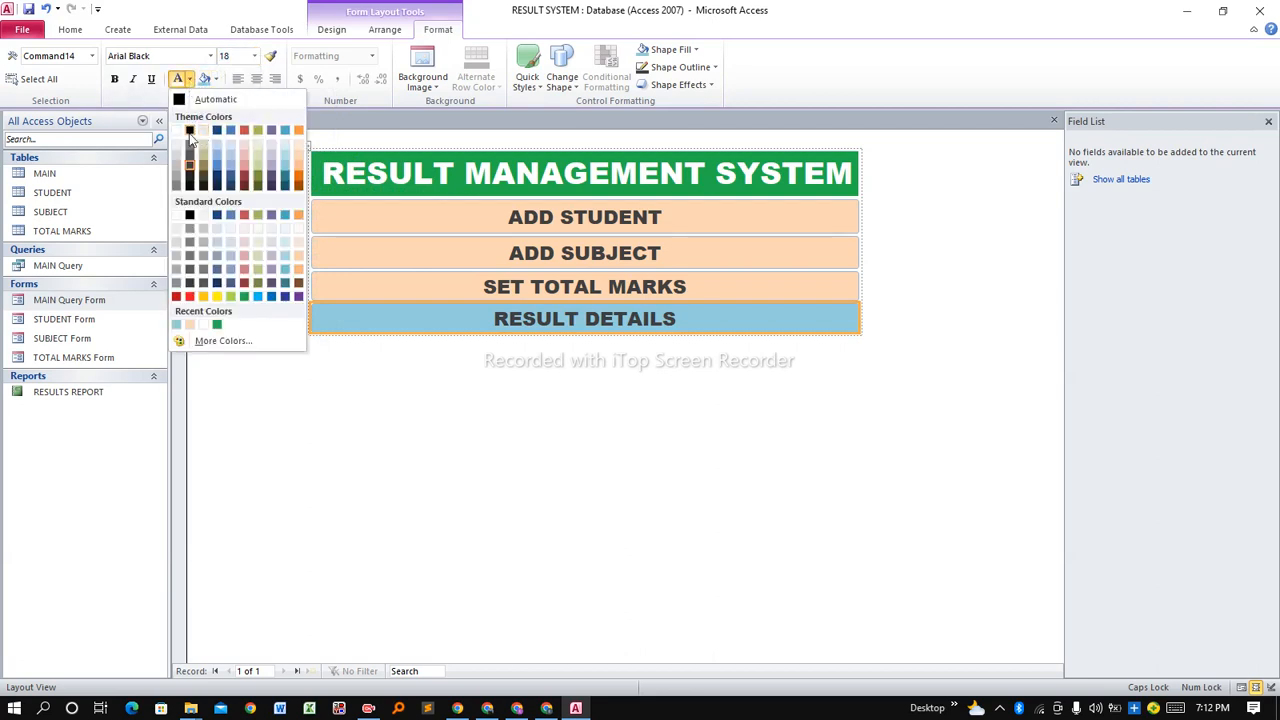
left_click(191, 297)
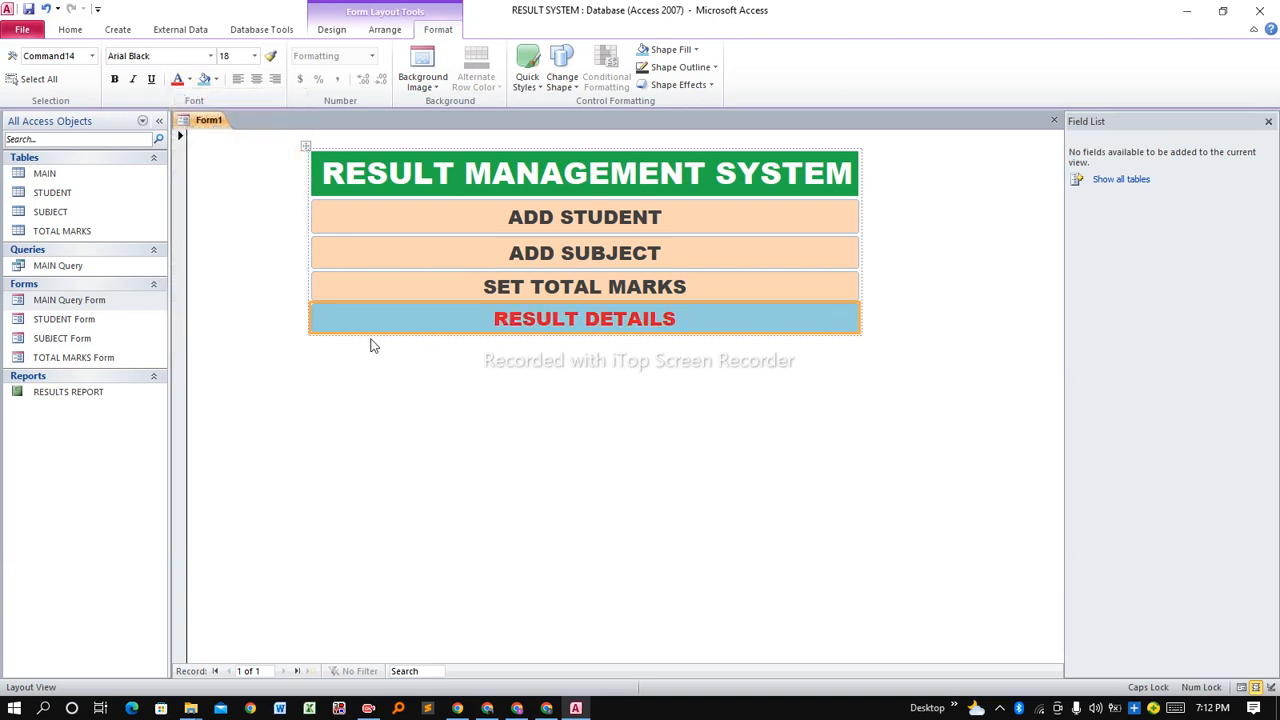
left_click(529, 353)
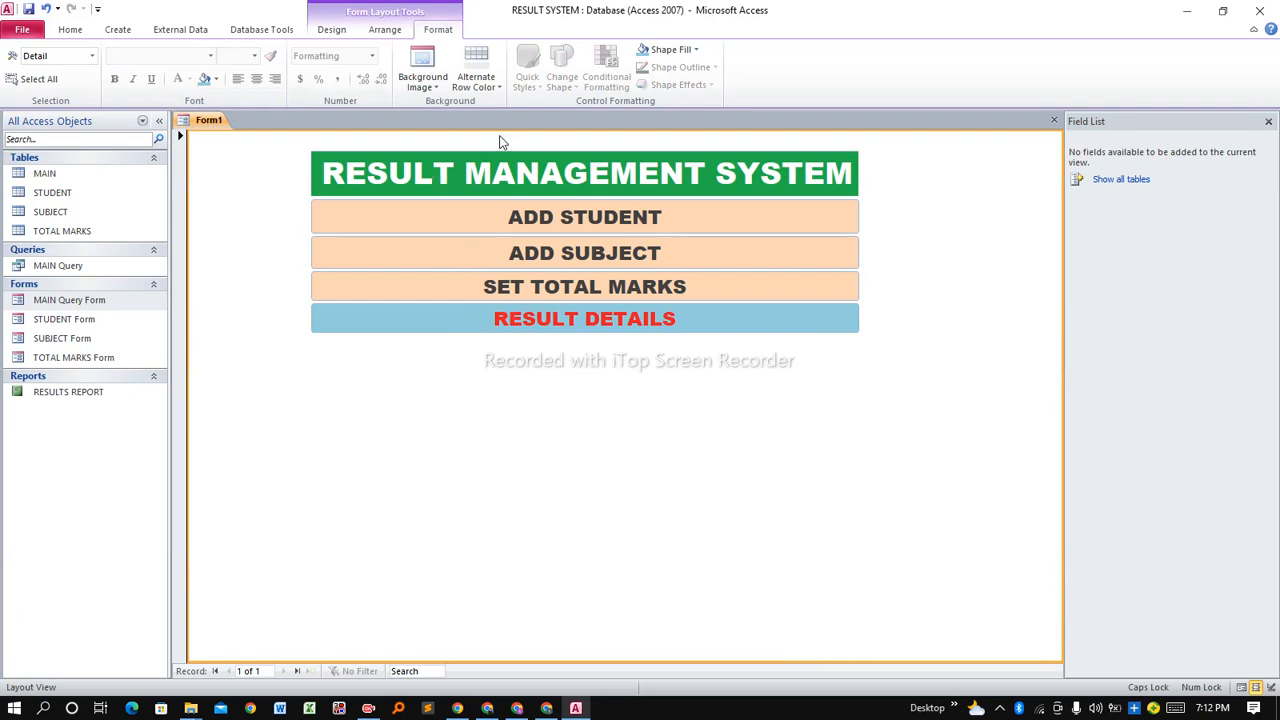
left_click(349, 32)
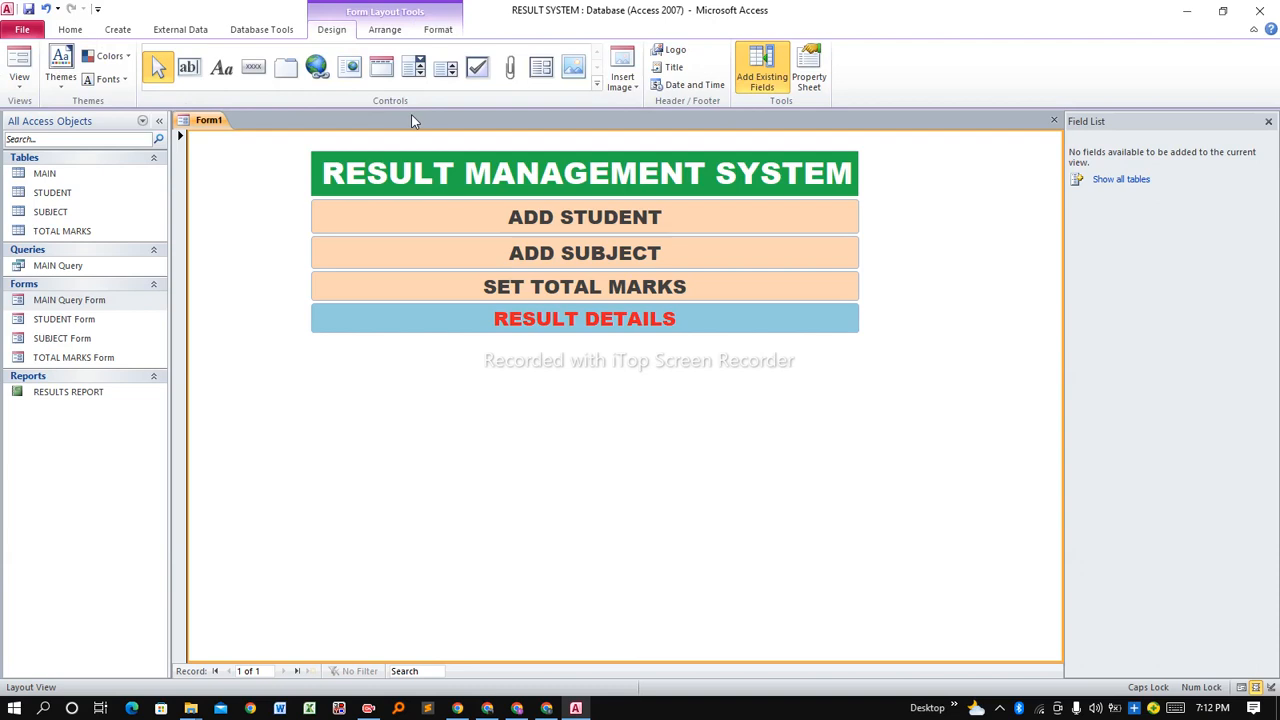
Place a new button under RESULT DETAILS that opens the RESULTS REPORT report.
left_click(253, 67)
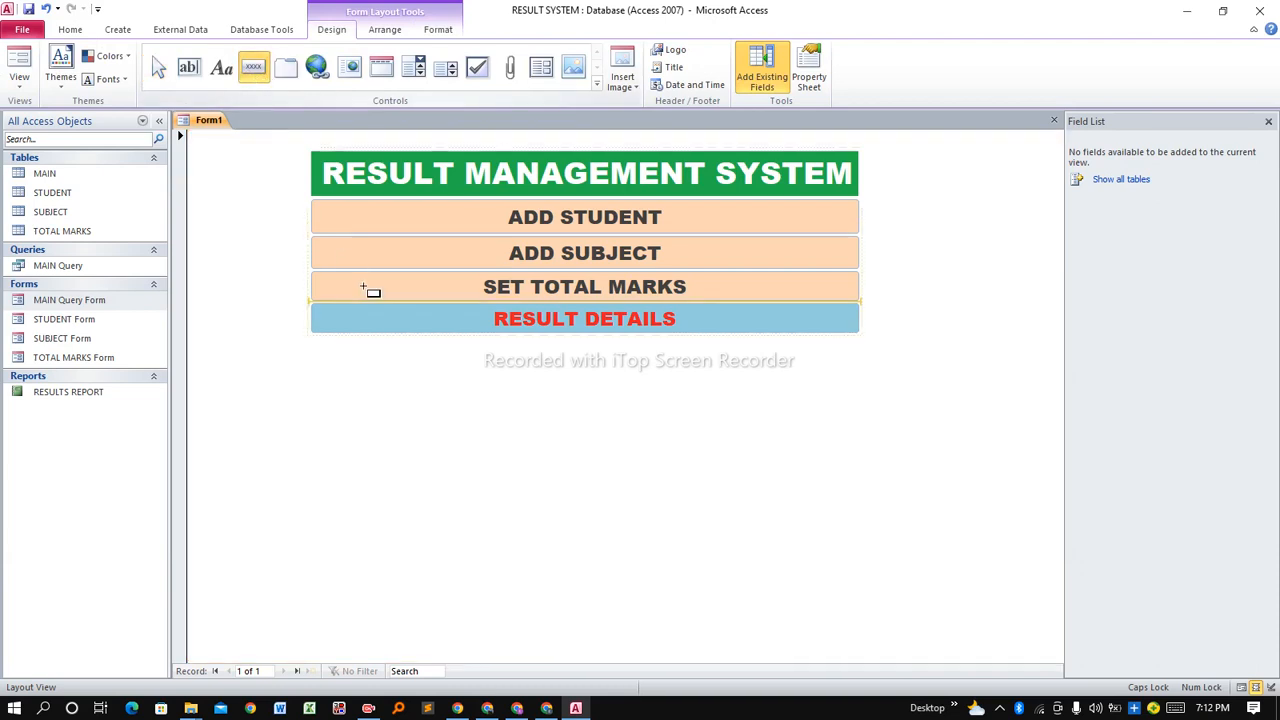
left_click(338, 348)
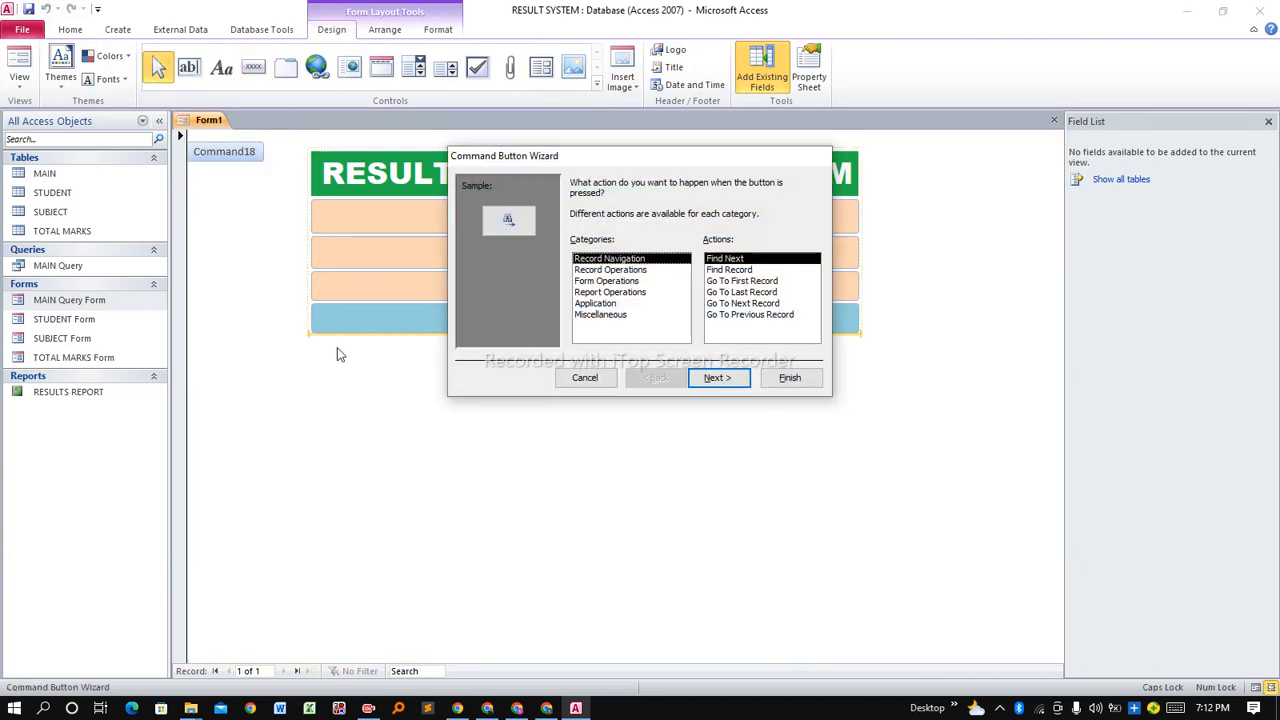
left_click(600, 292)
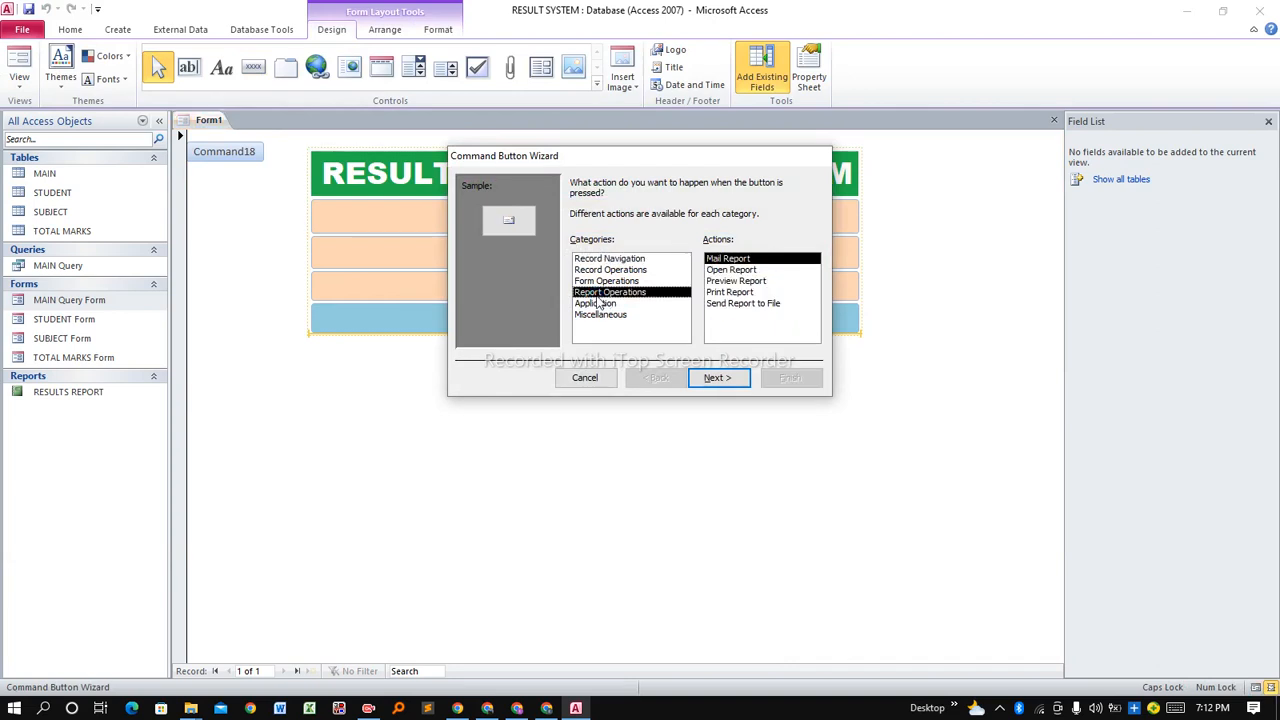
left_click(730, 270)
left_click(713, 377)
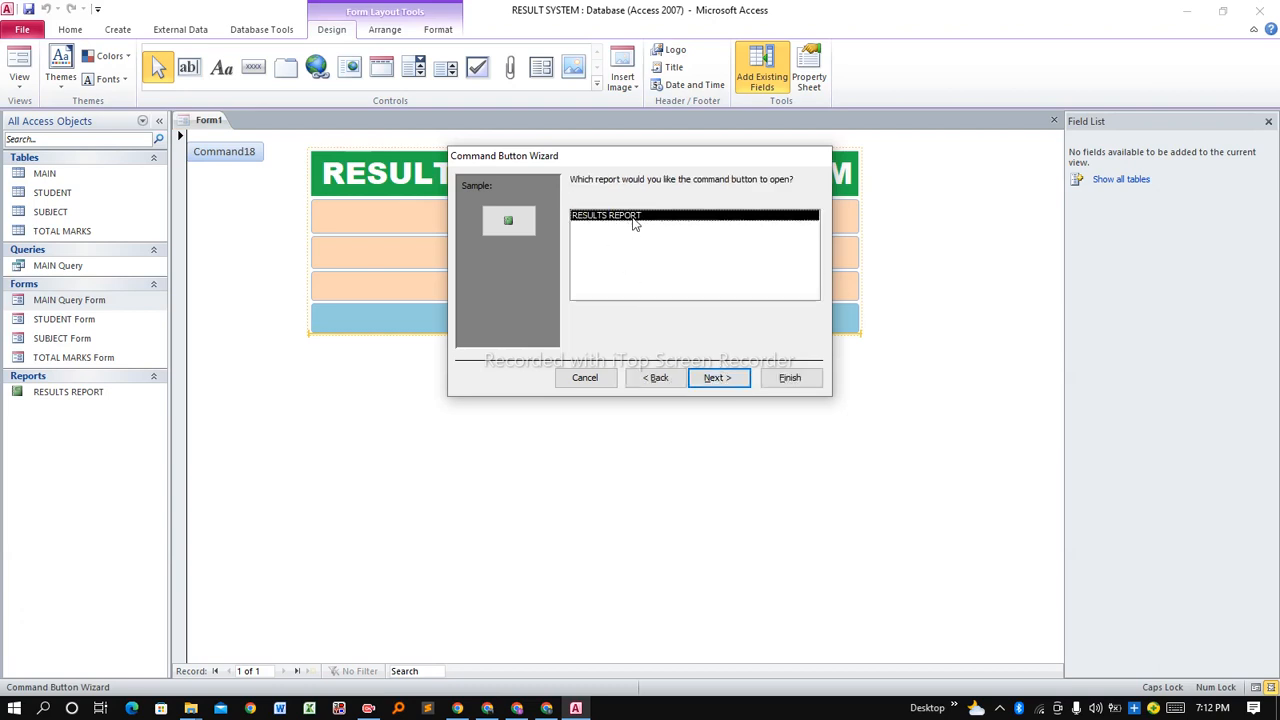
left_click(716, 378)
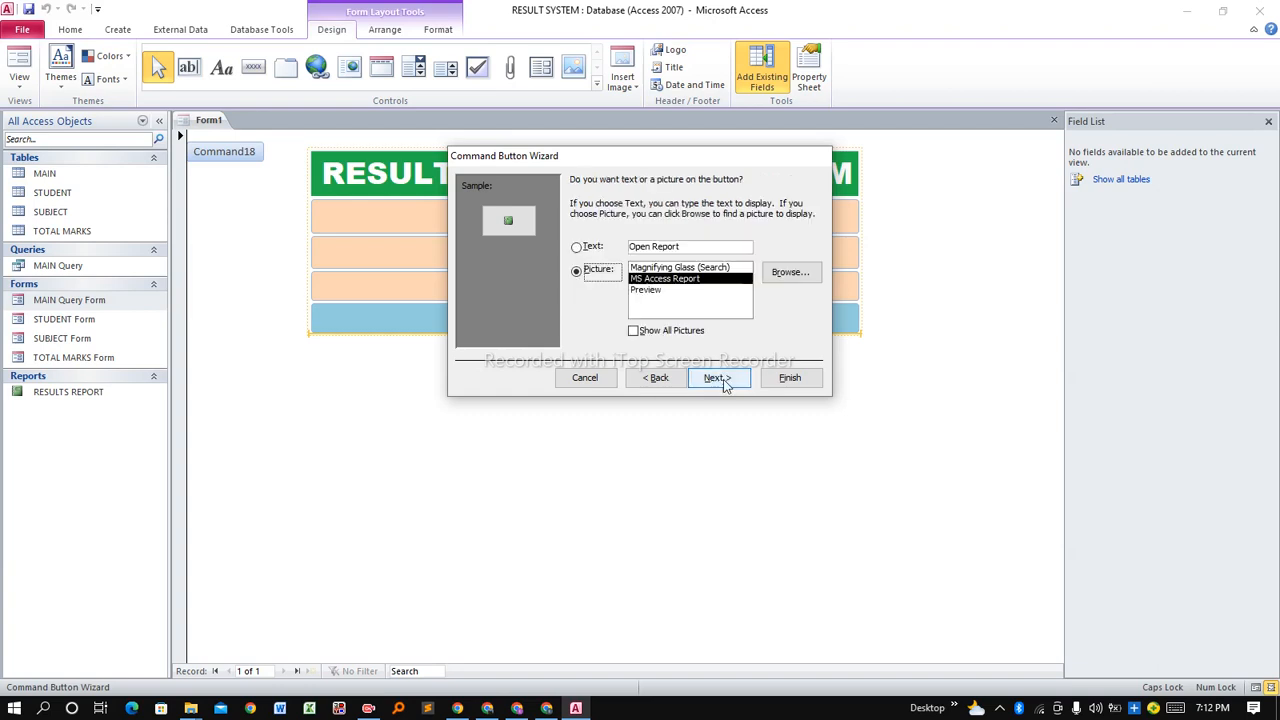
Caption the button 'RESULTS REPORT', finish the wizard, and make it taller.
left_click(584, 248)
left_click_drag(694, 251, 628, 250)
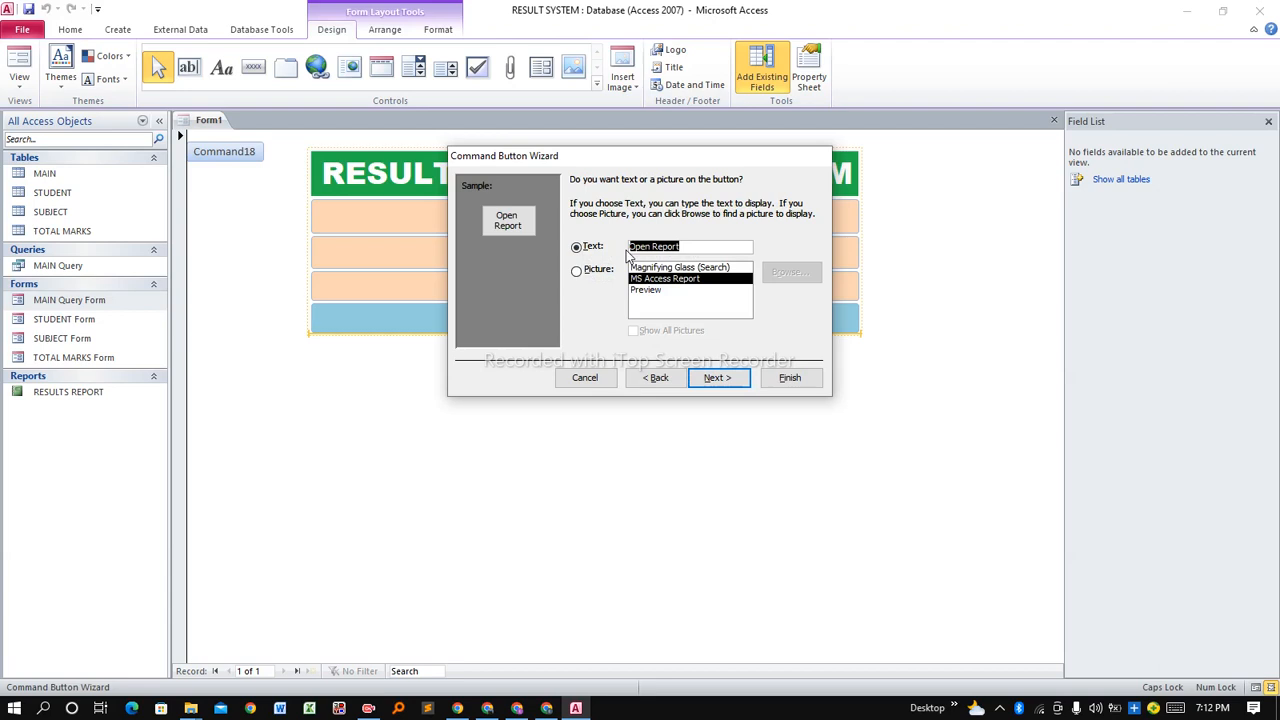
type("RES")
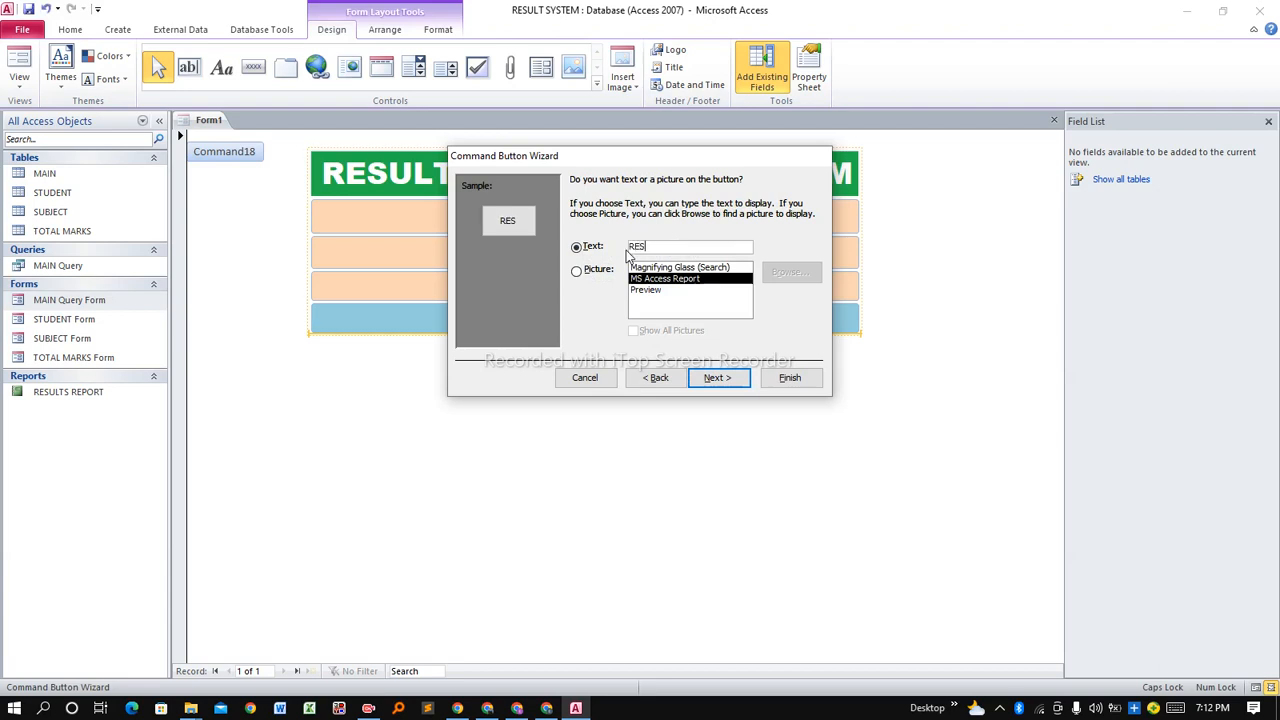
type("ULTS REPORT")
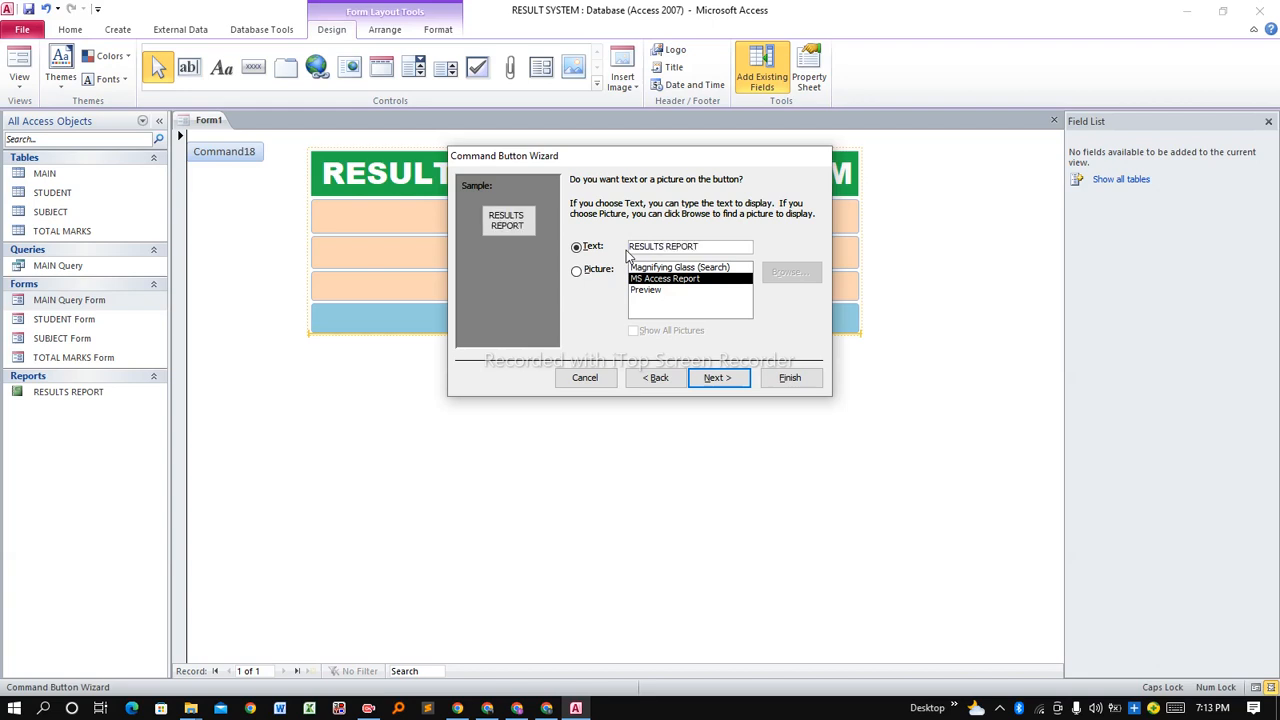
left_click(737, 380)
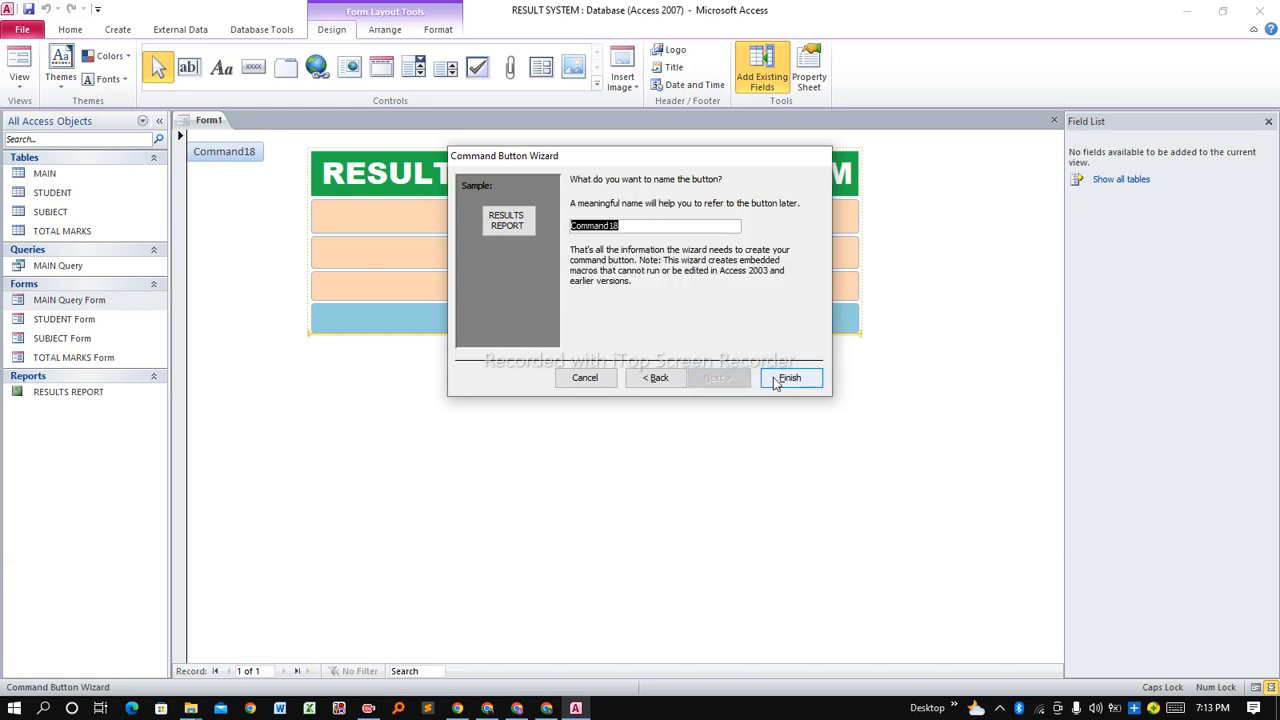
left_click(785, 378)
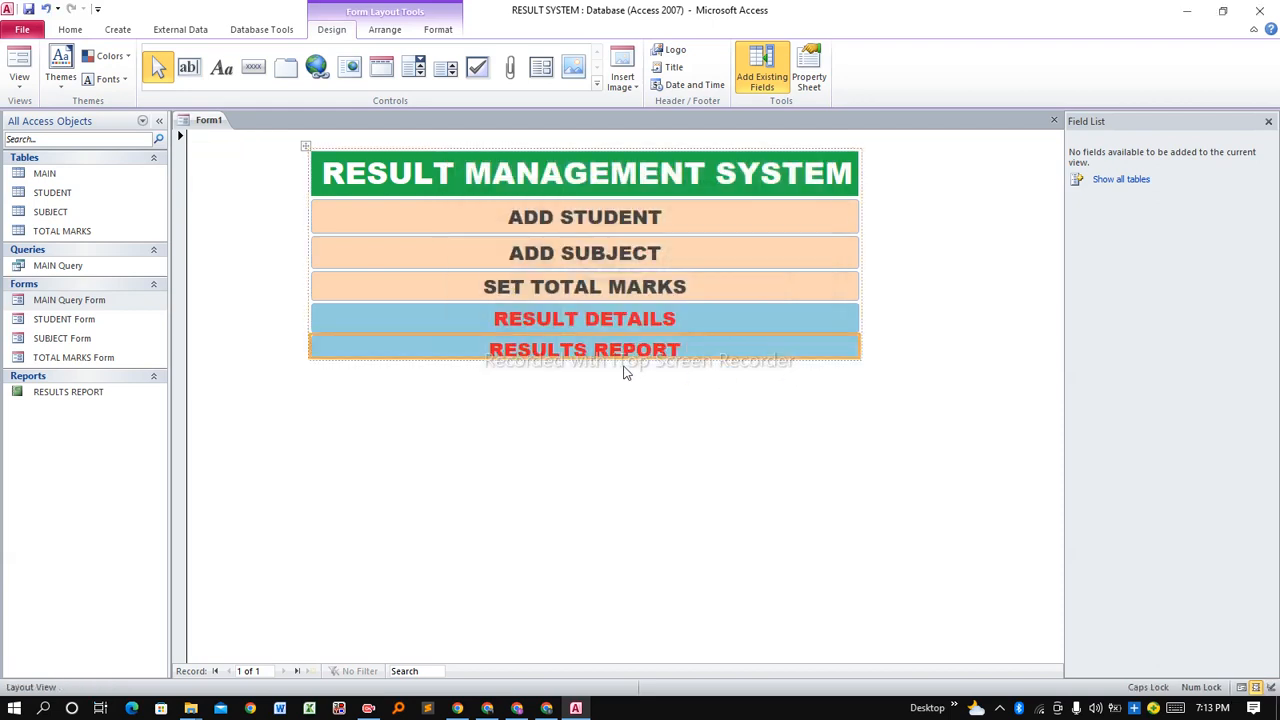
left_click_drag(608, 357, 608, 371)
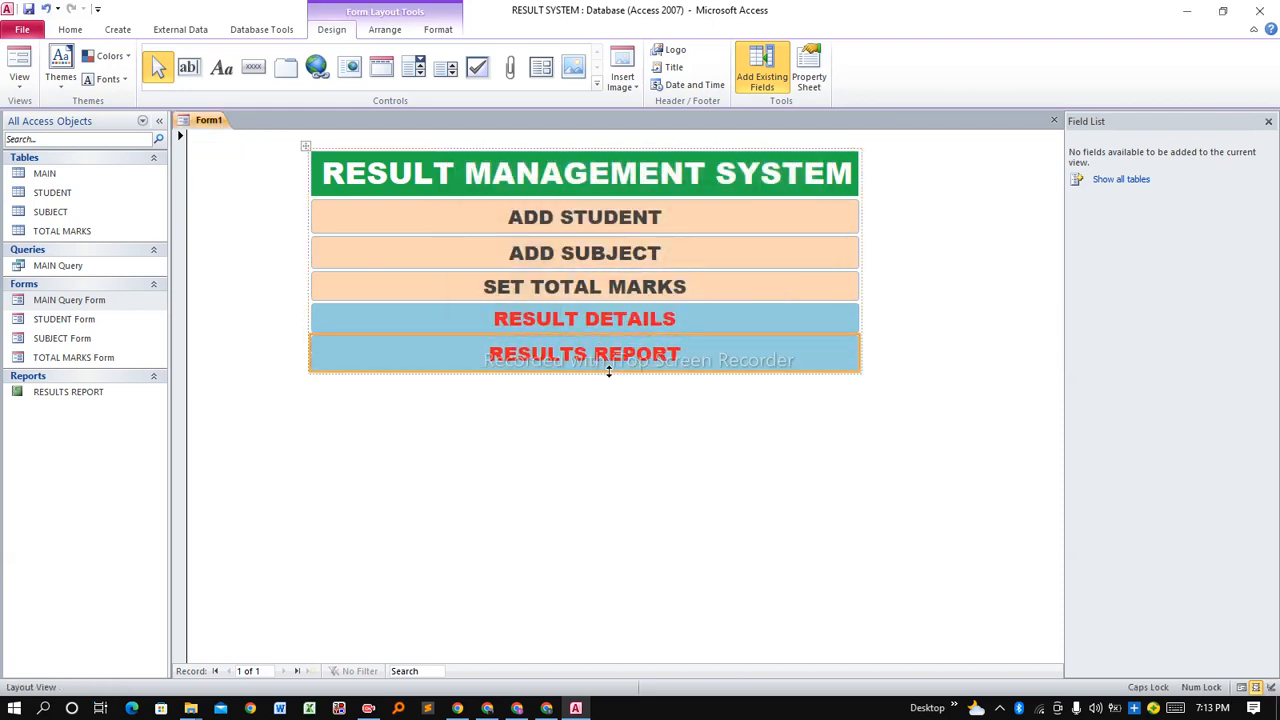
Set the RESULTS REPORT button to 26-point white text on a red fill.
left_click(443, 31)
left_click(255, 56)
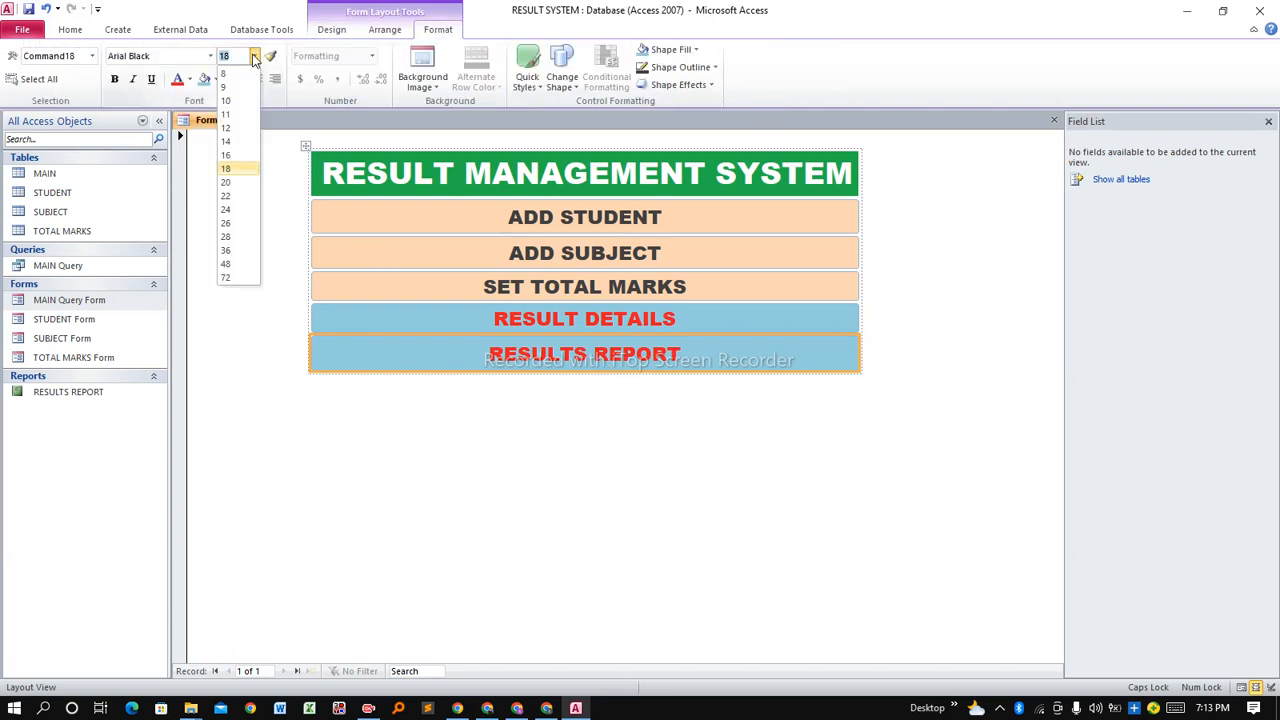
left_click(229, 226)
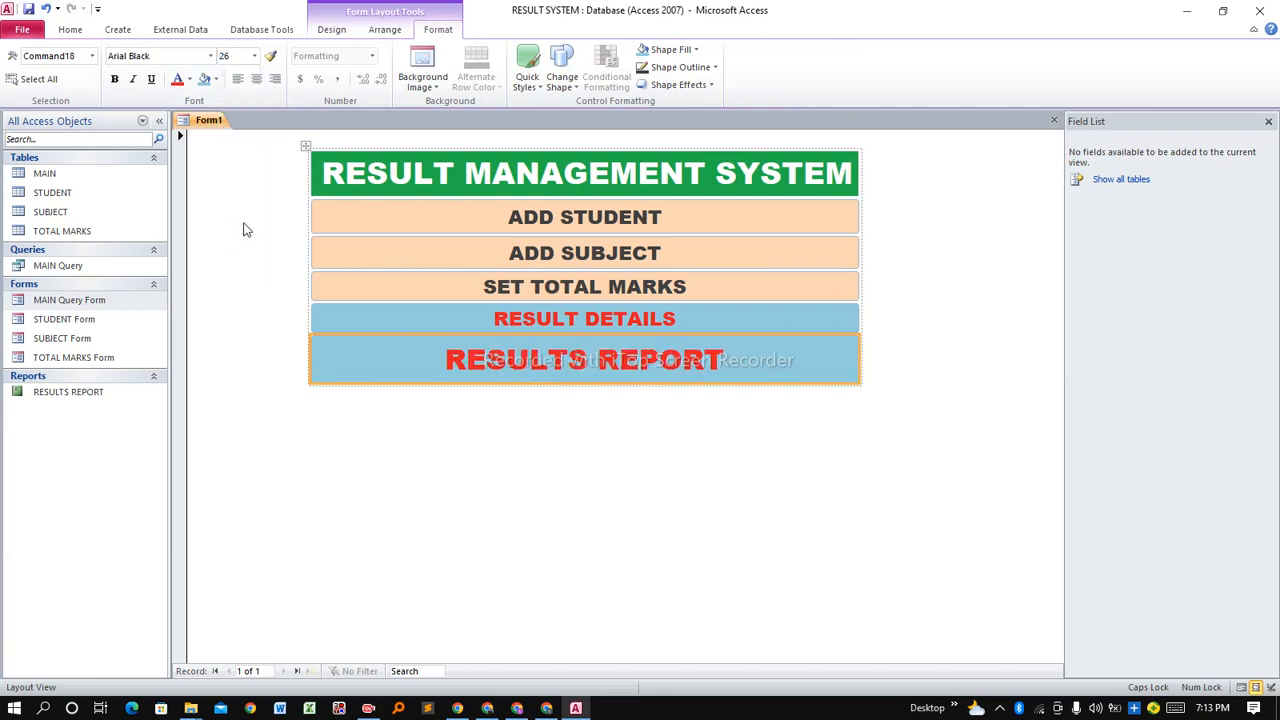
left_click(215, 82)
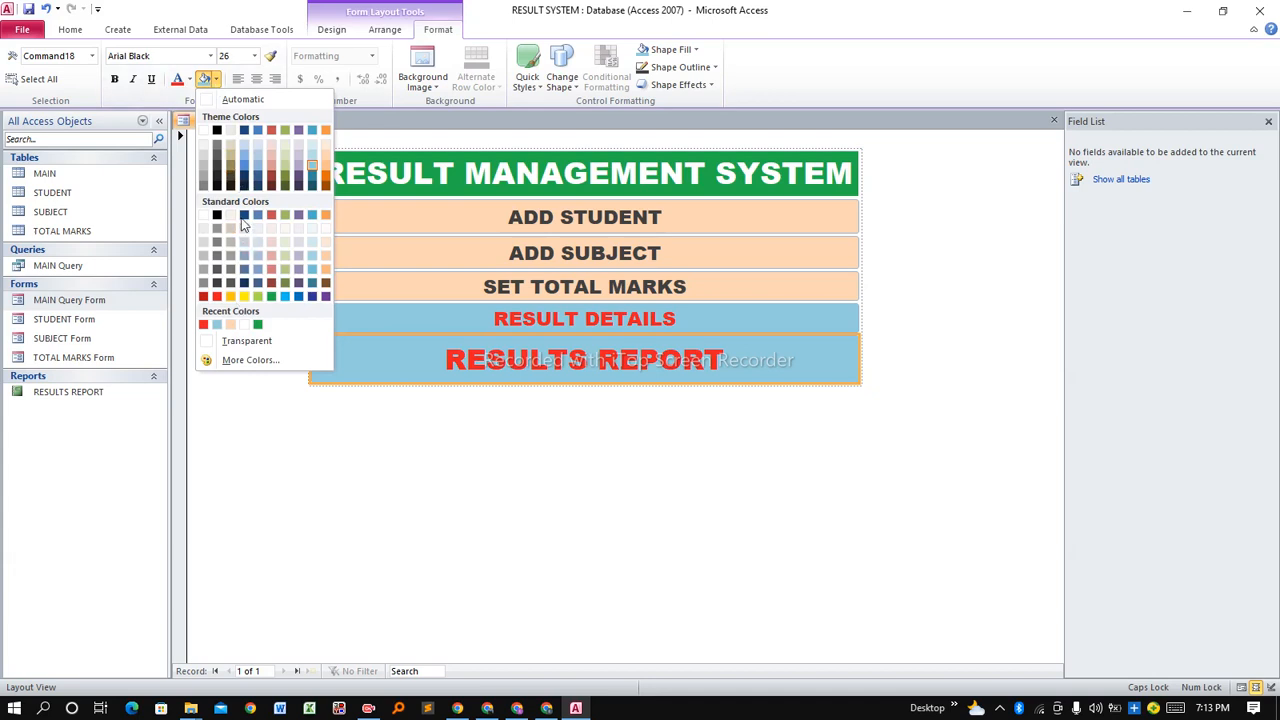
left_click(218, 298)
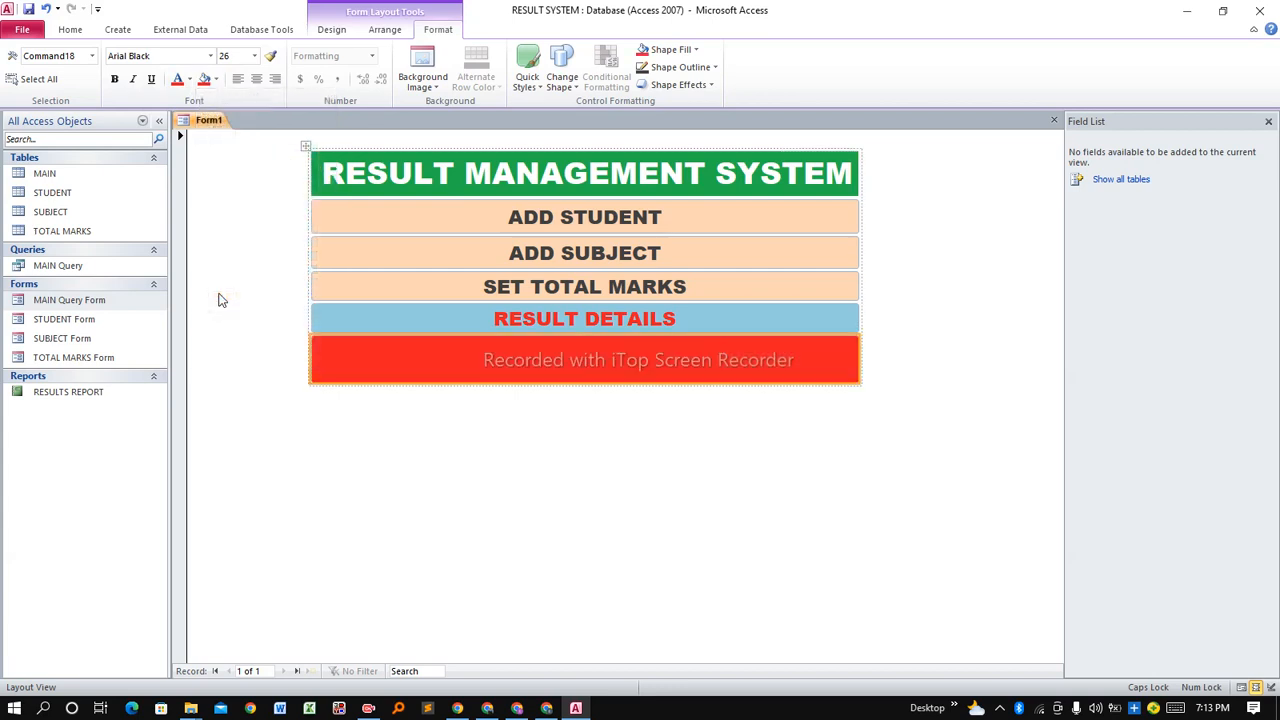
left_click(189, 80)
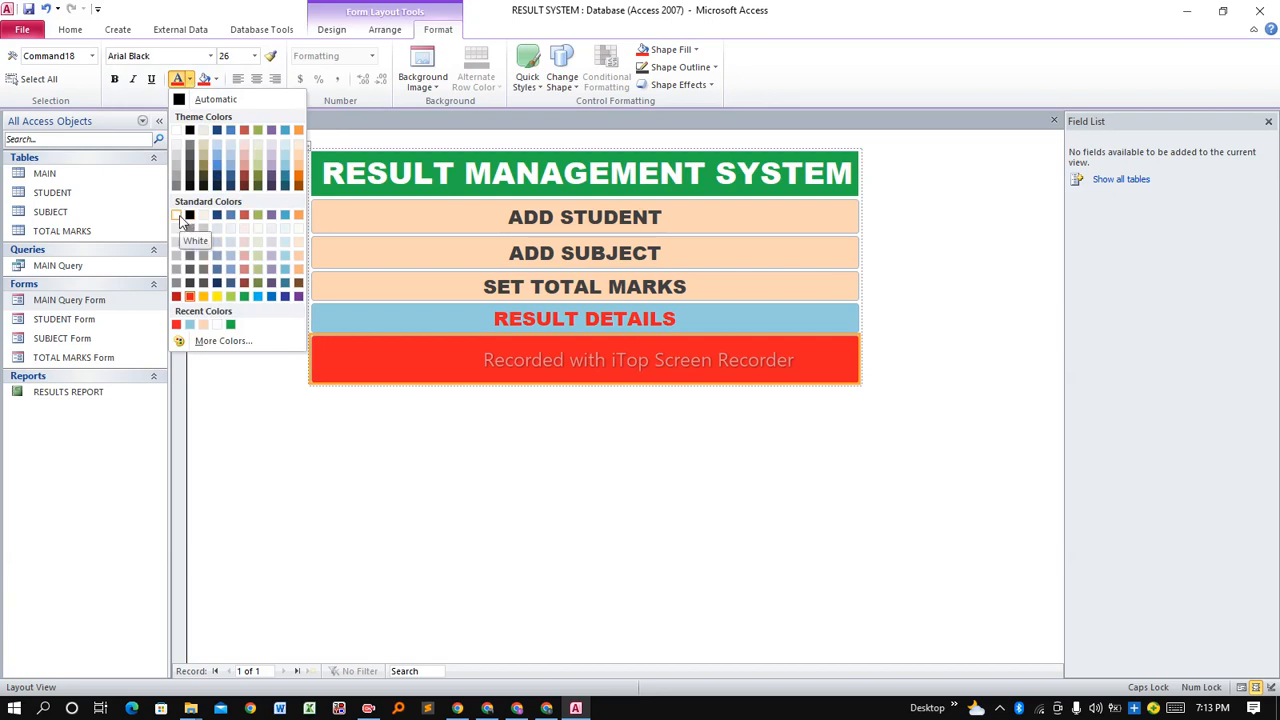
left_click(180, 132)
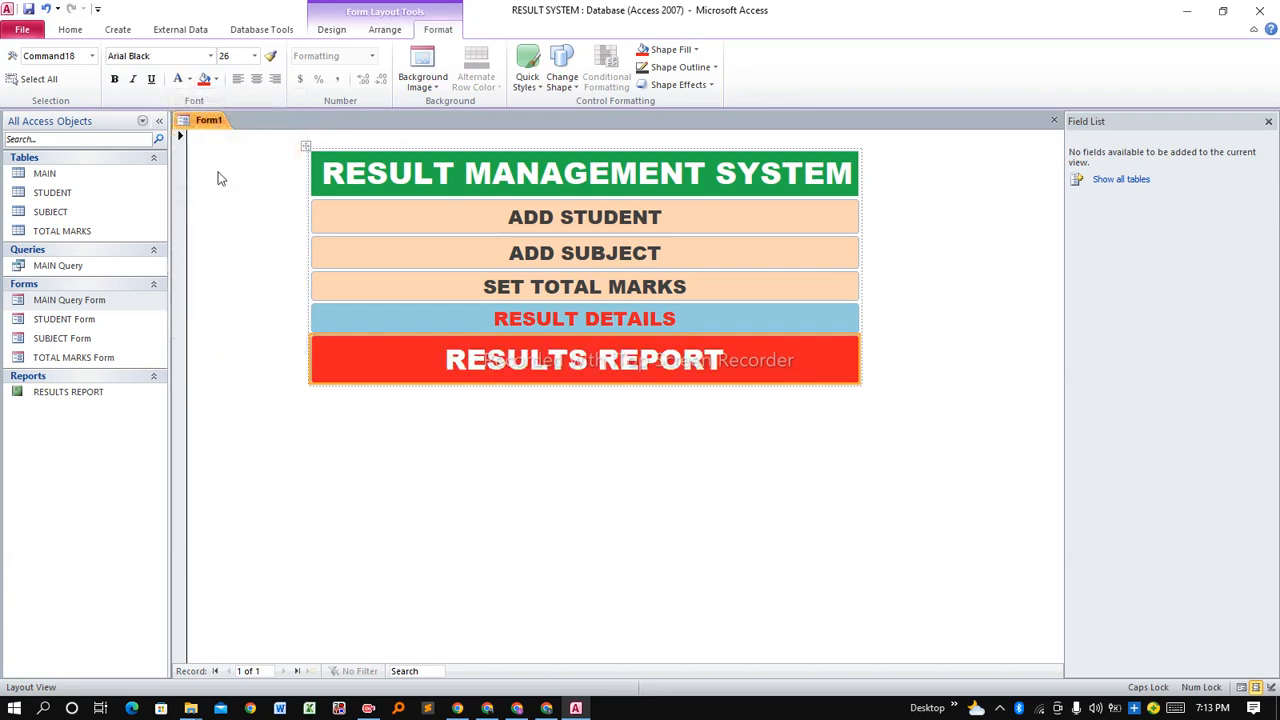
left_click(497, 400)
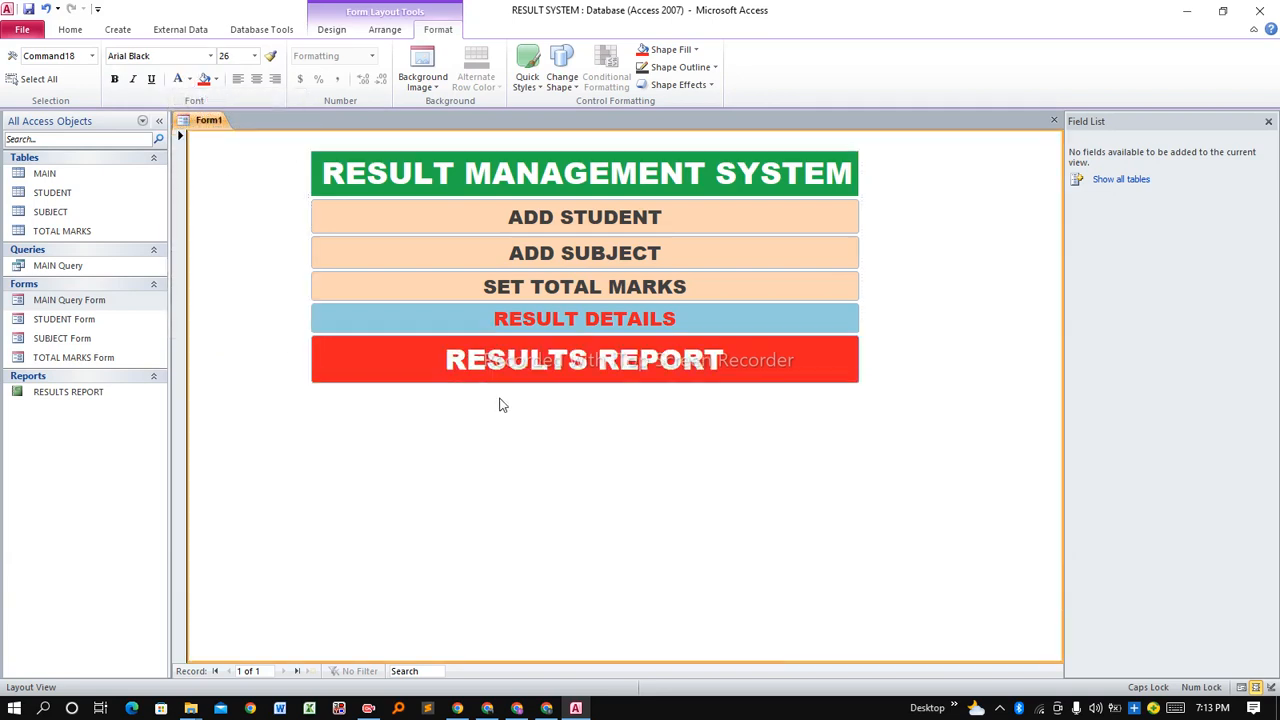
Select the title label and each menu button in turn to compare their formatting.
left_click(532, 203)
left_click(502, 181)
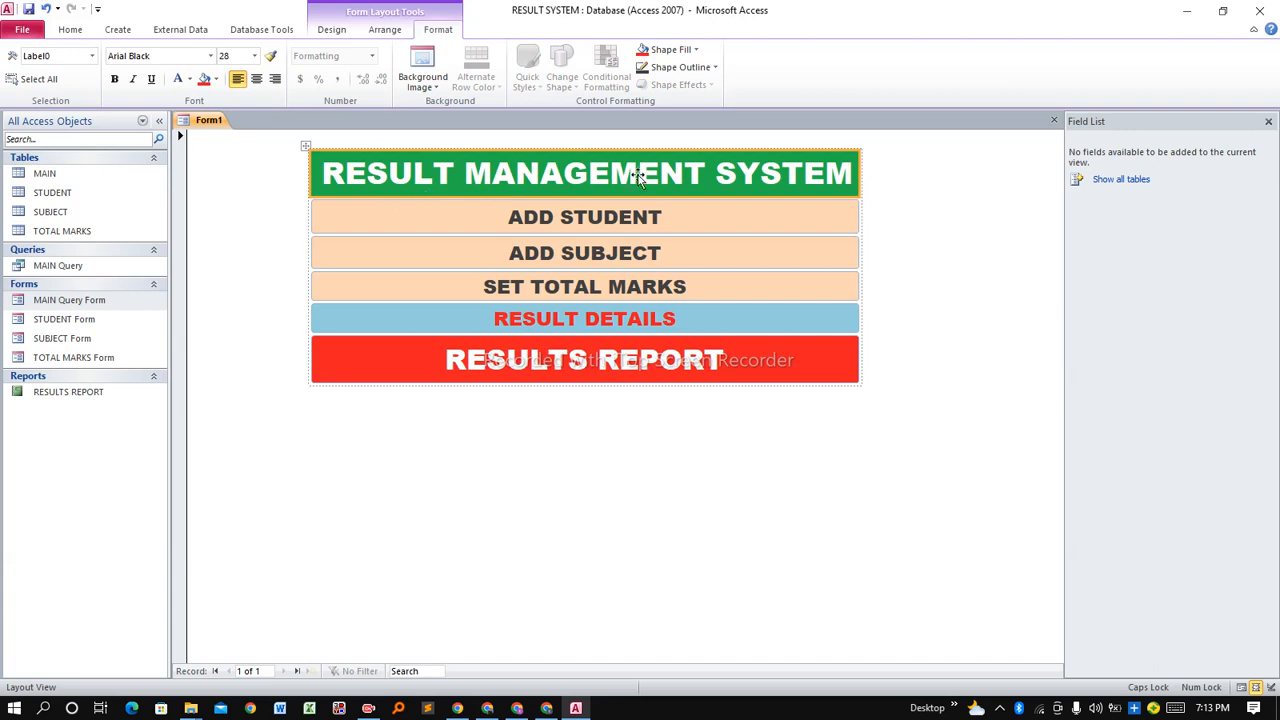
left_click(586, 223)
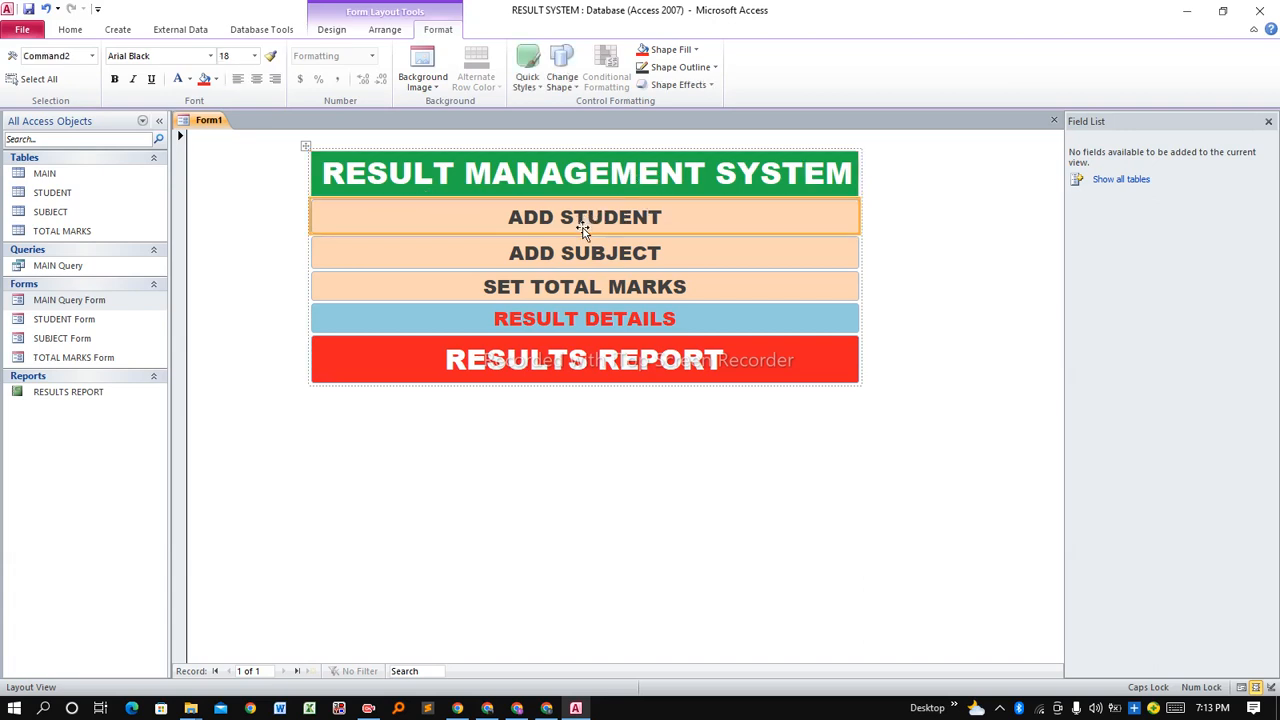
left_click(576, 255)
left_click(537, 298)
left_click(588, 325)
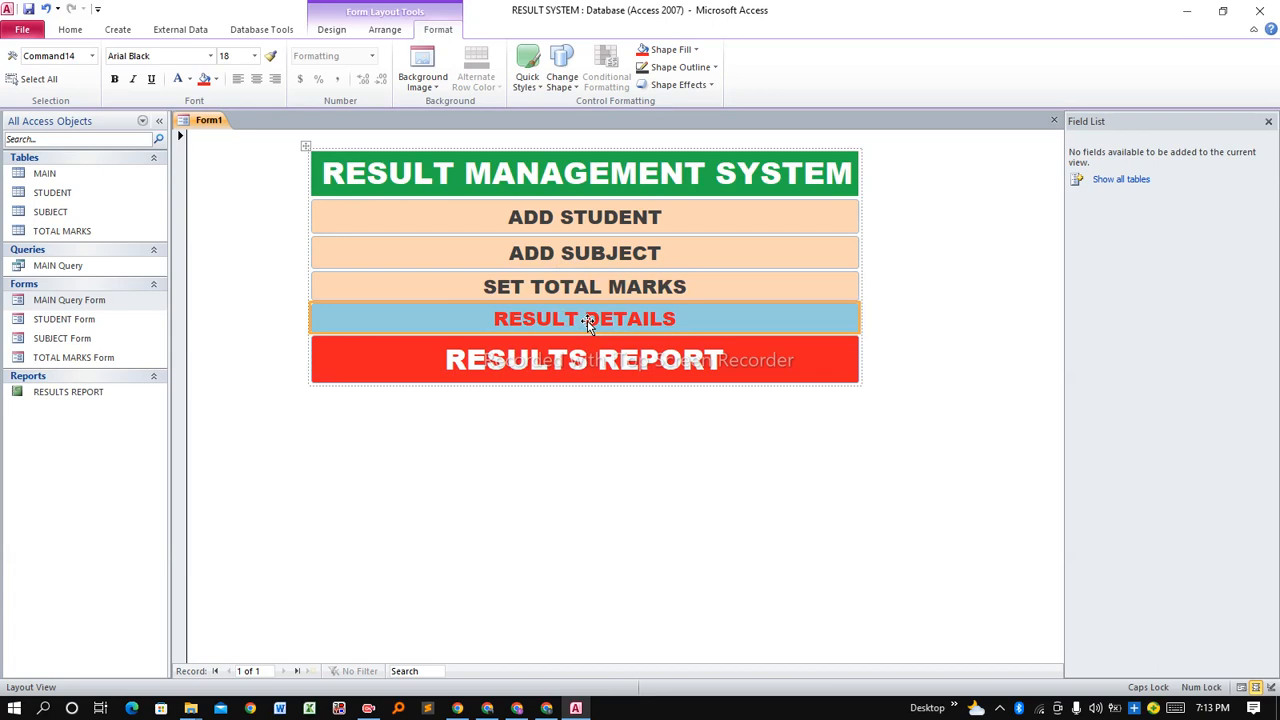
left_click(531, 371)
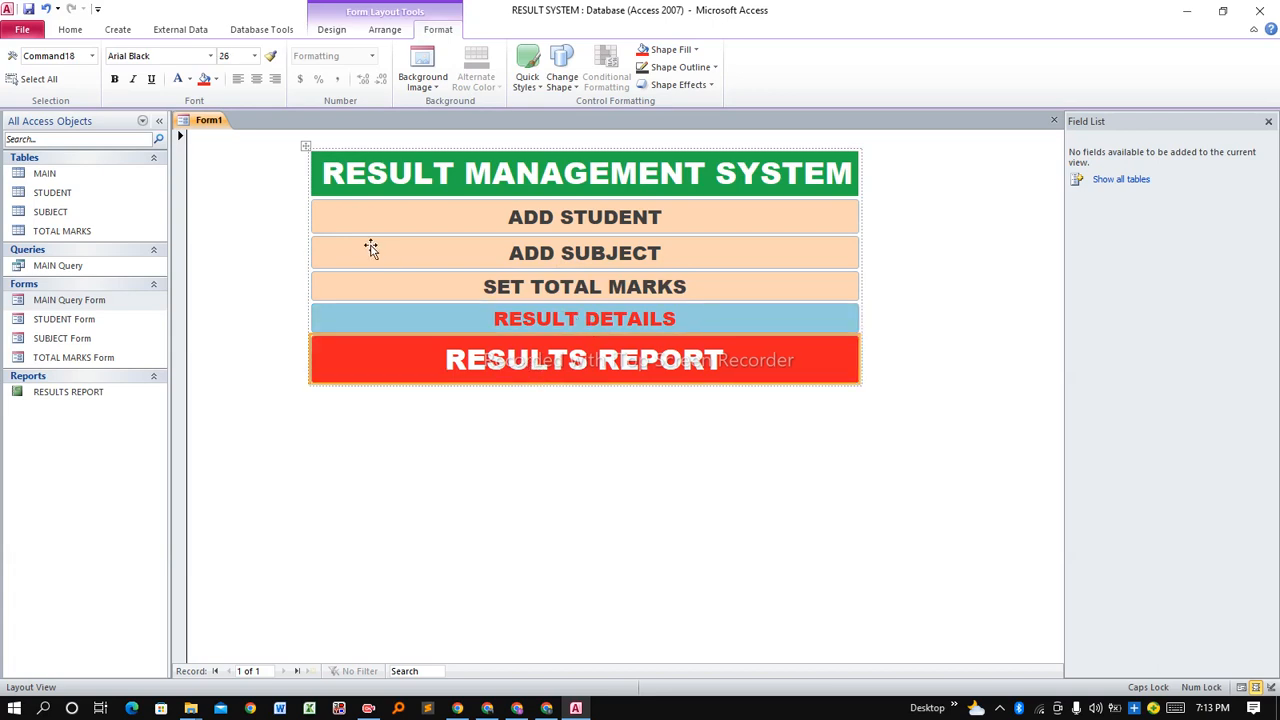
Save Form1 as 'RESULT MANAGEMENT SYSTEM' and close it.
right_click(214, 124)
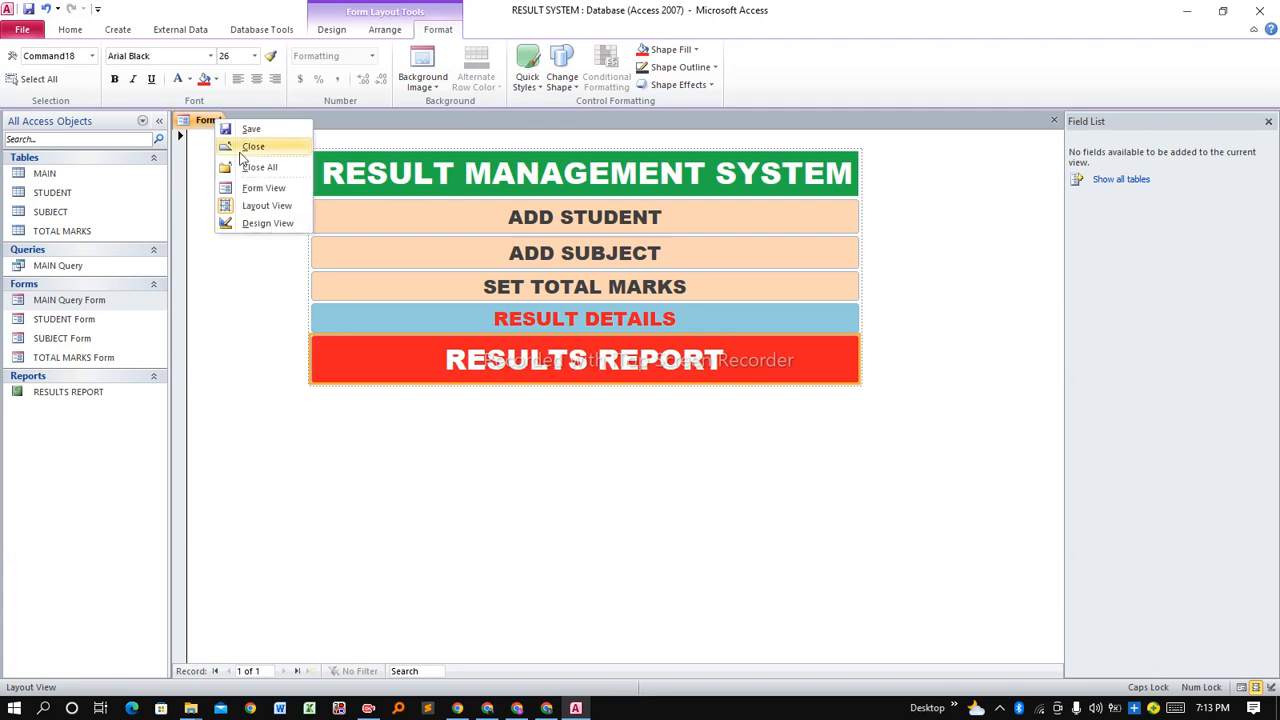
left_click(250, 130)
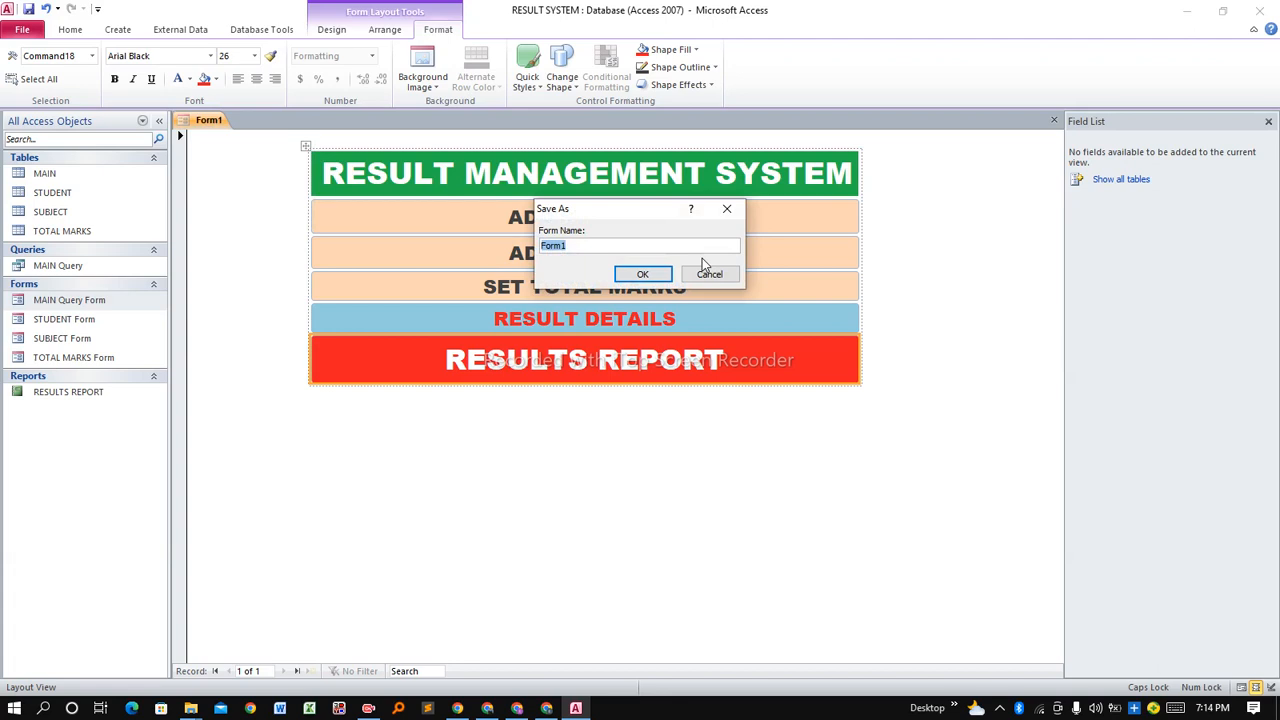
type("RESULT MANAGEMENT SYSTEM")
left_click(645, 275)
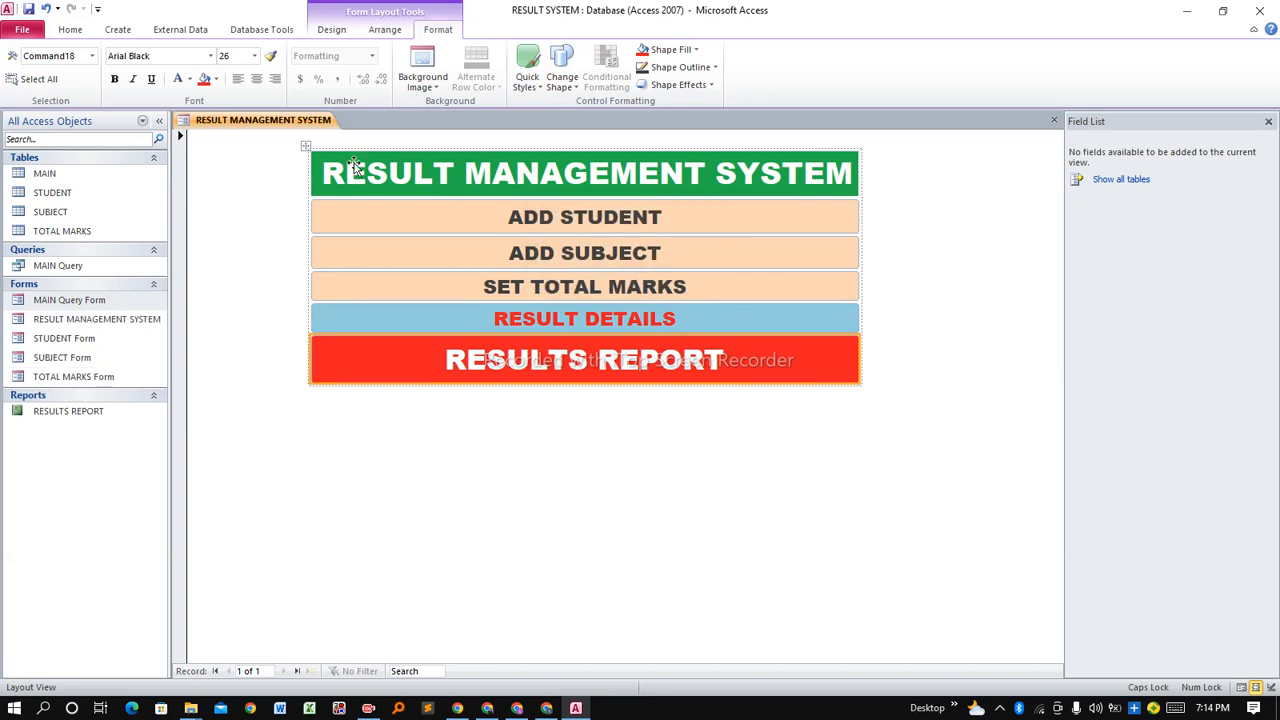
right_click(285, 121)
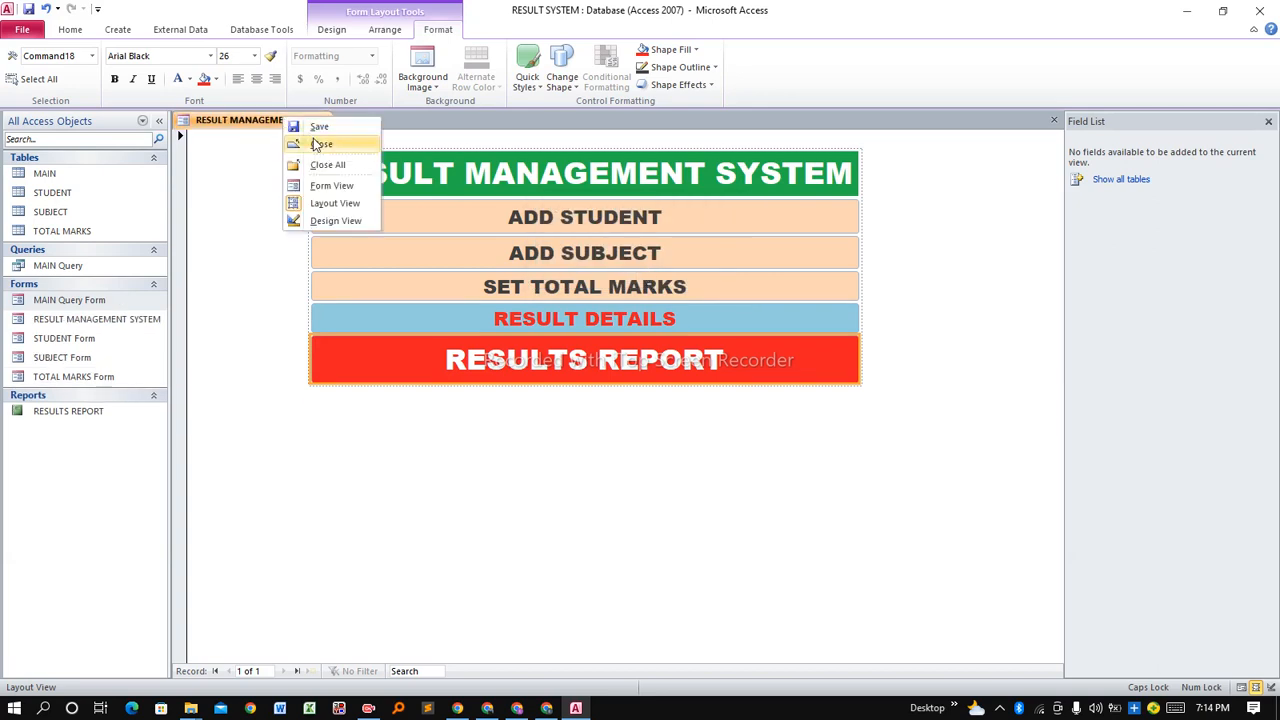
left_click(321, 144)
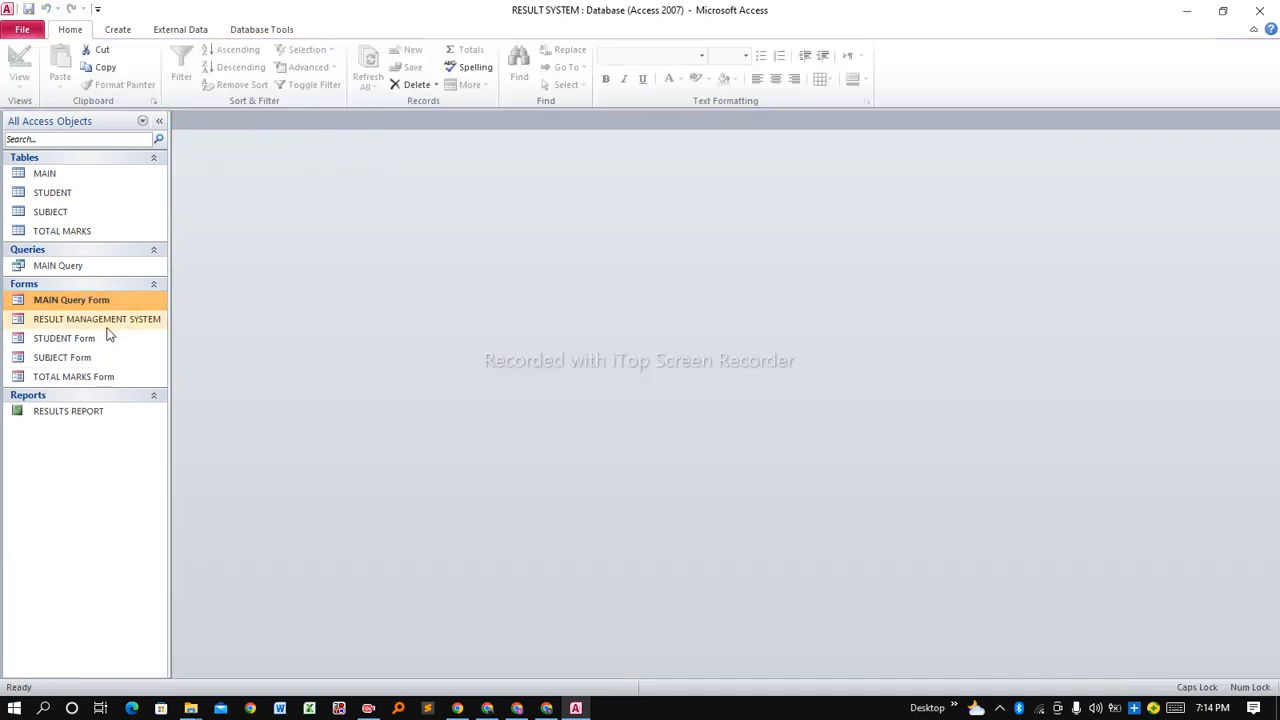
Open the RESULT MANAGEMENT SYSTEM menu and go to the ADD STUDENT form.
left_click(46, 321)
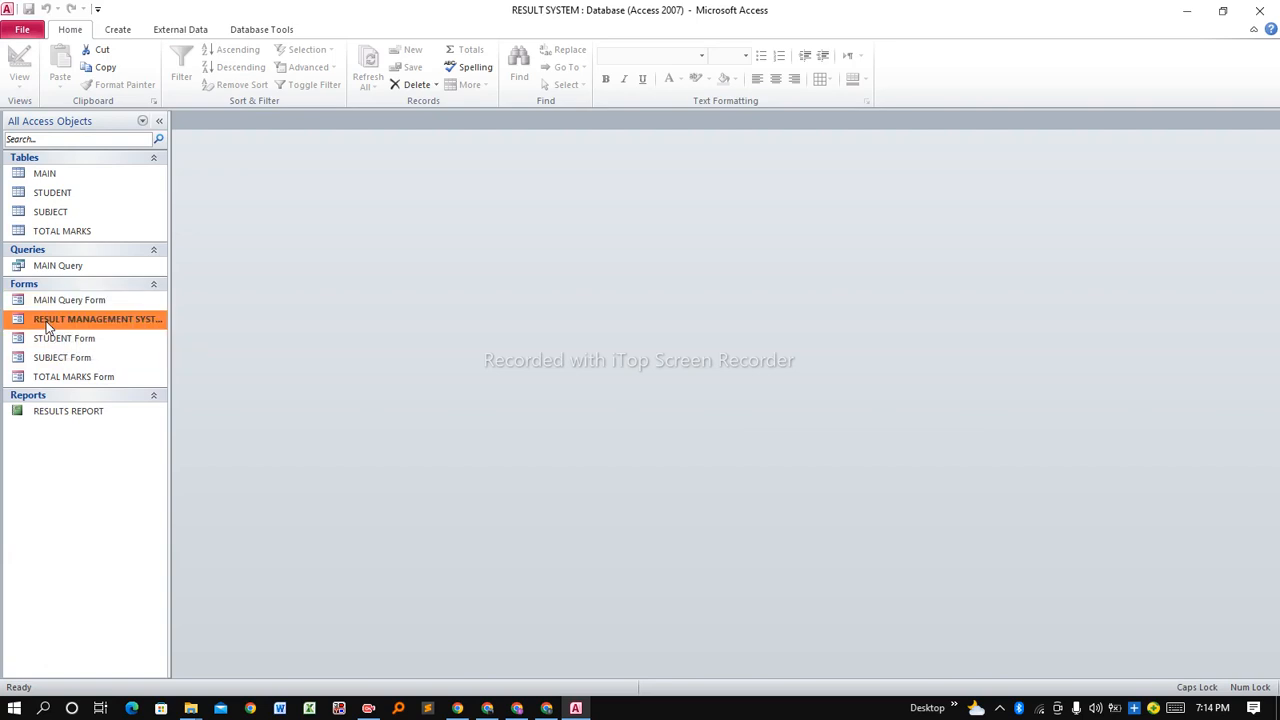
double_click(97, 321)
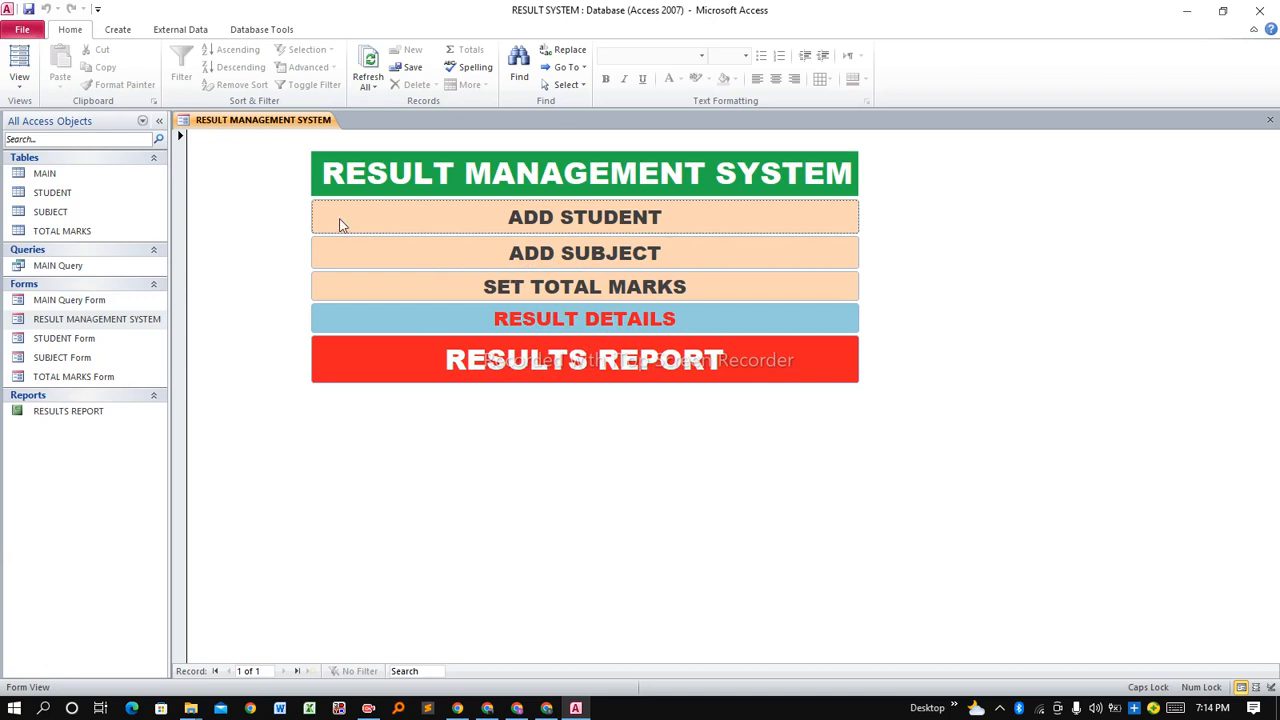
left_click(432, 221)
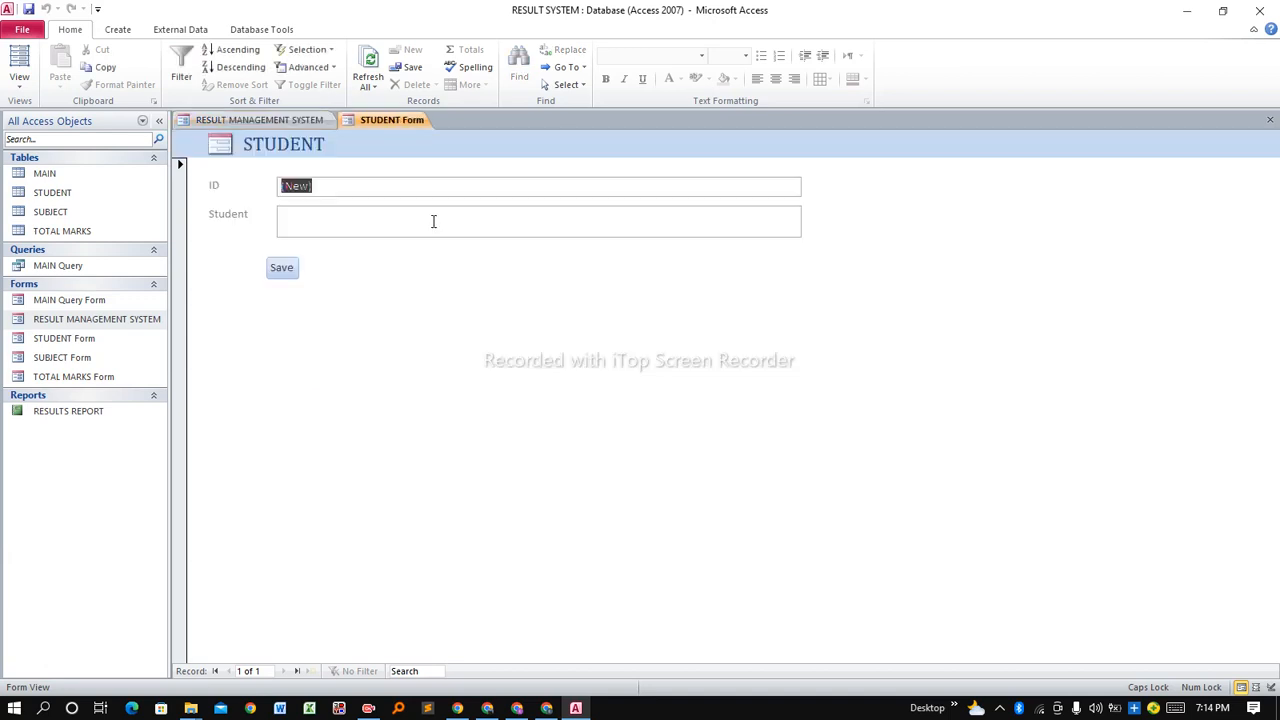
Enter and save two student records, typing each student's name.
left_click(391, 217)
type("gER")
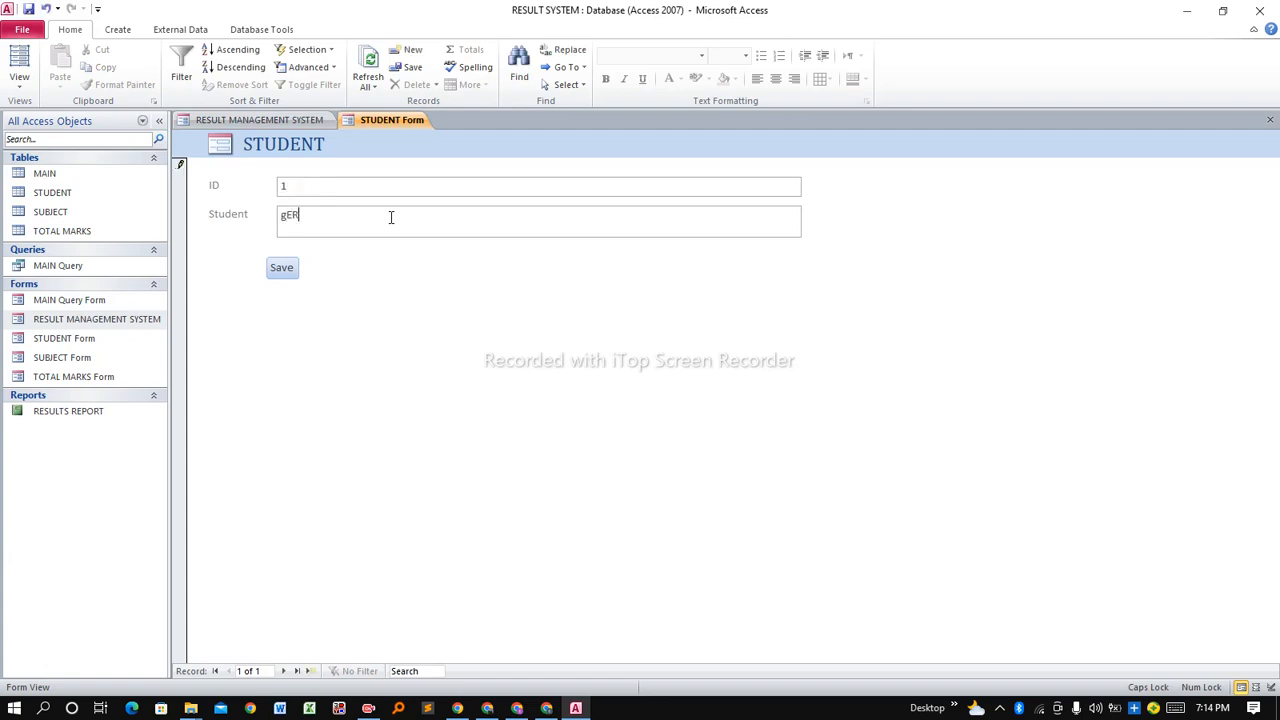
key("BackSpace")
key("BackSpace")
key("BackSpace")
key("Caps_Lock")
type("gr")
key("BackSpace")
key("BackSpace")
key("Caps_Lock")
key("Caps_Lock")
type("Johnso")
left_click(291, 269)
left_click(282, 265)
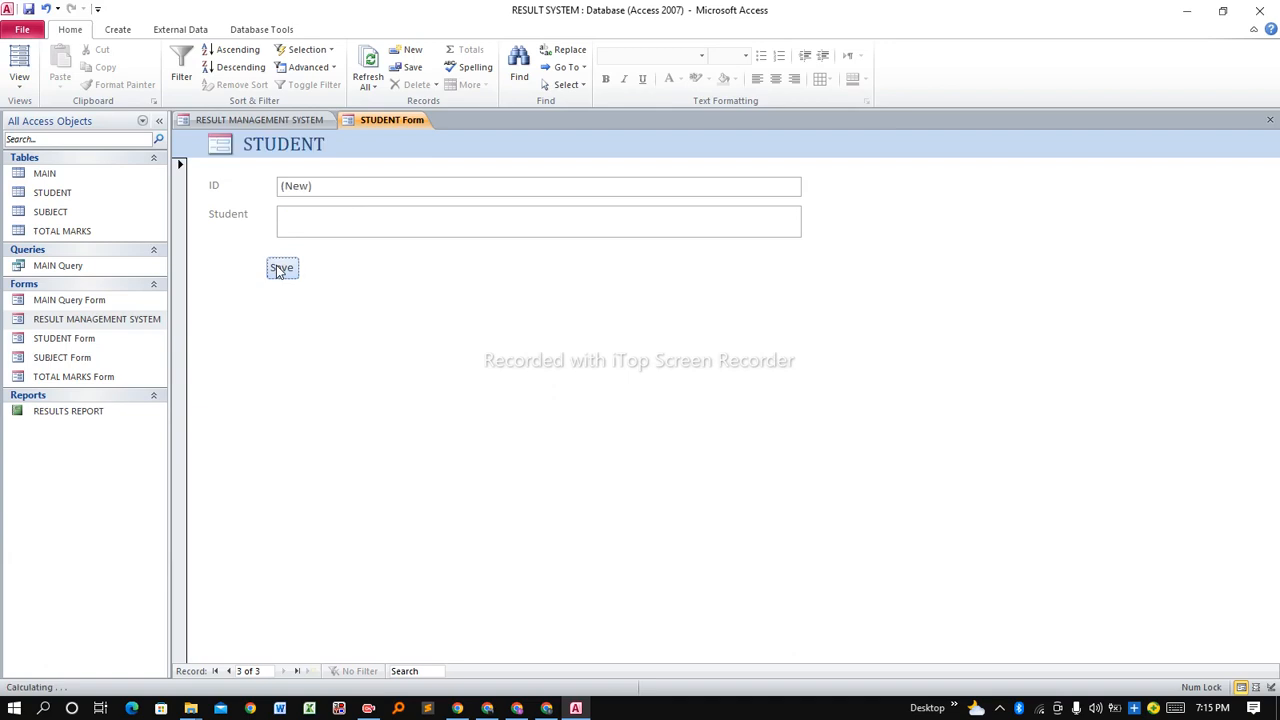
In STUDENT Form's design layout, add a button beside Save that opens RESULT MANAGEMENT SYSTEM.
right_click(388, 122)
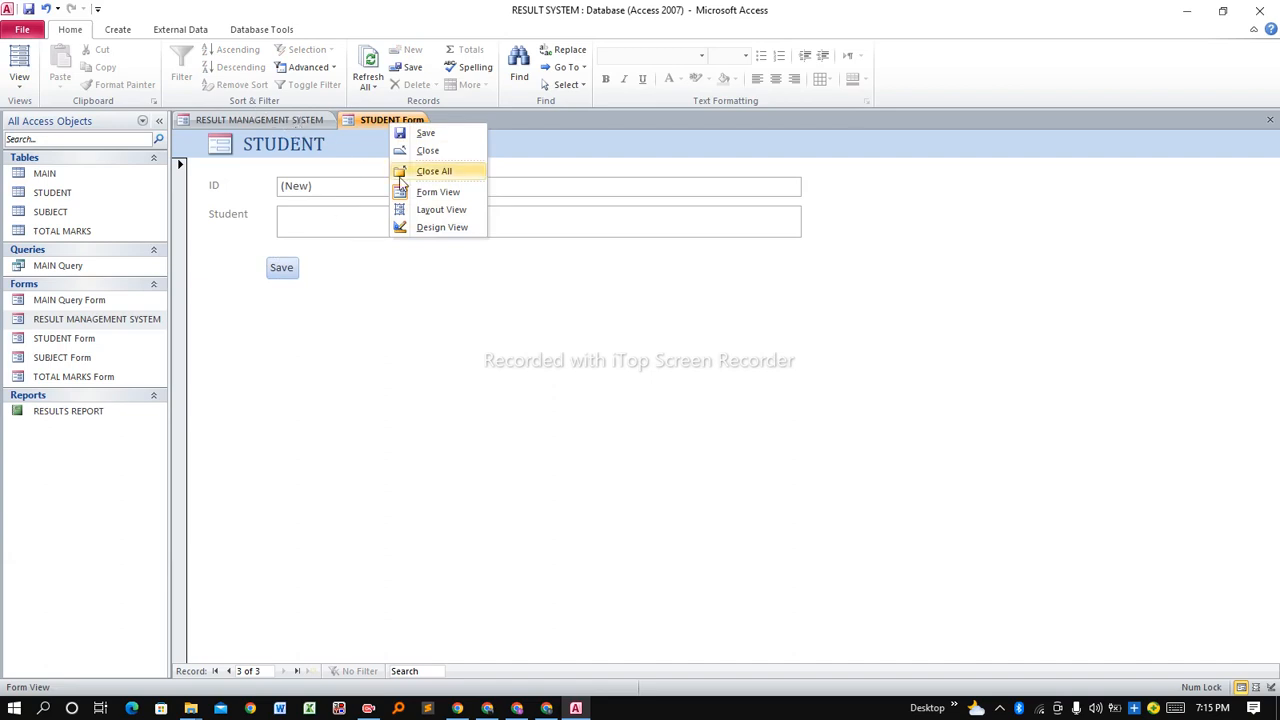
left_click(436, 229)
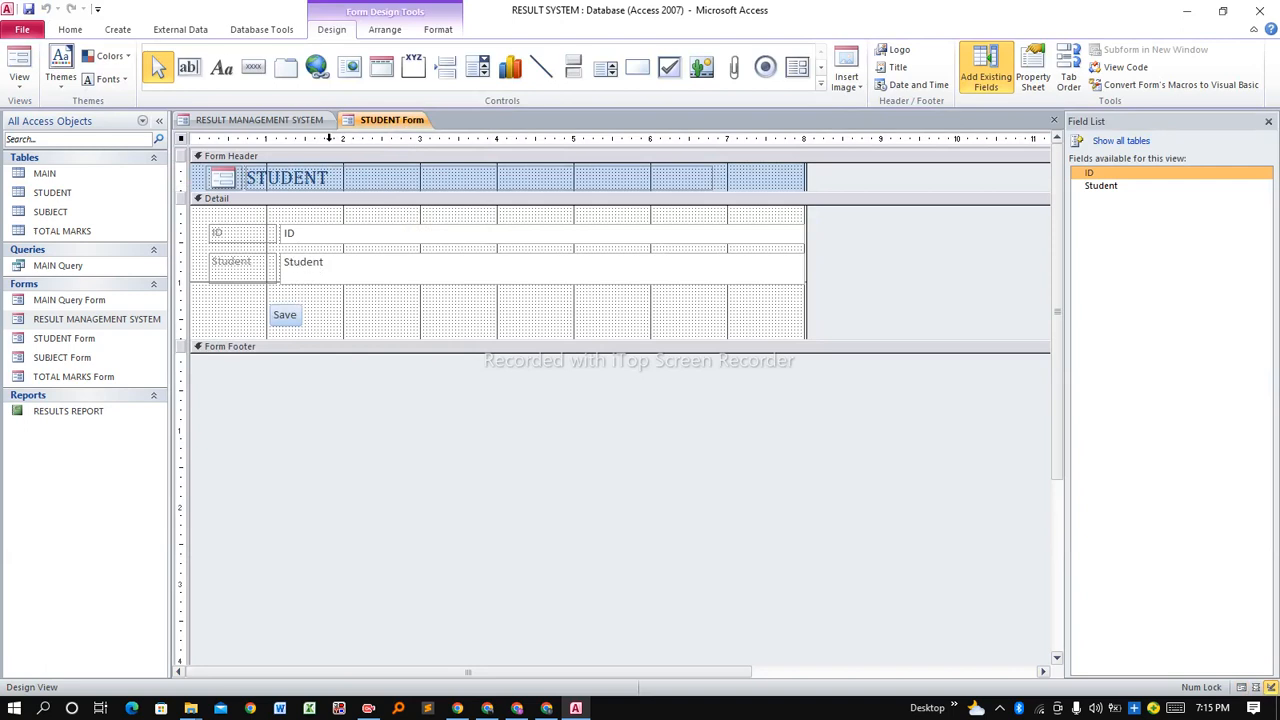
left_click(253, 69)
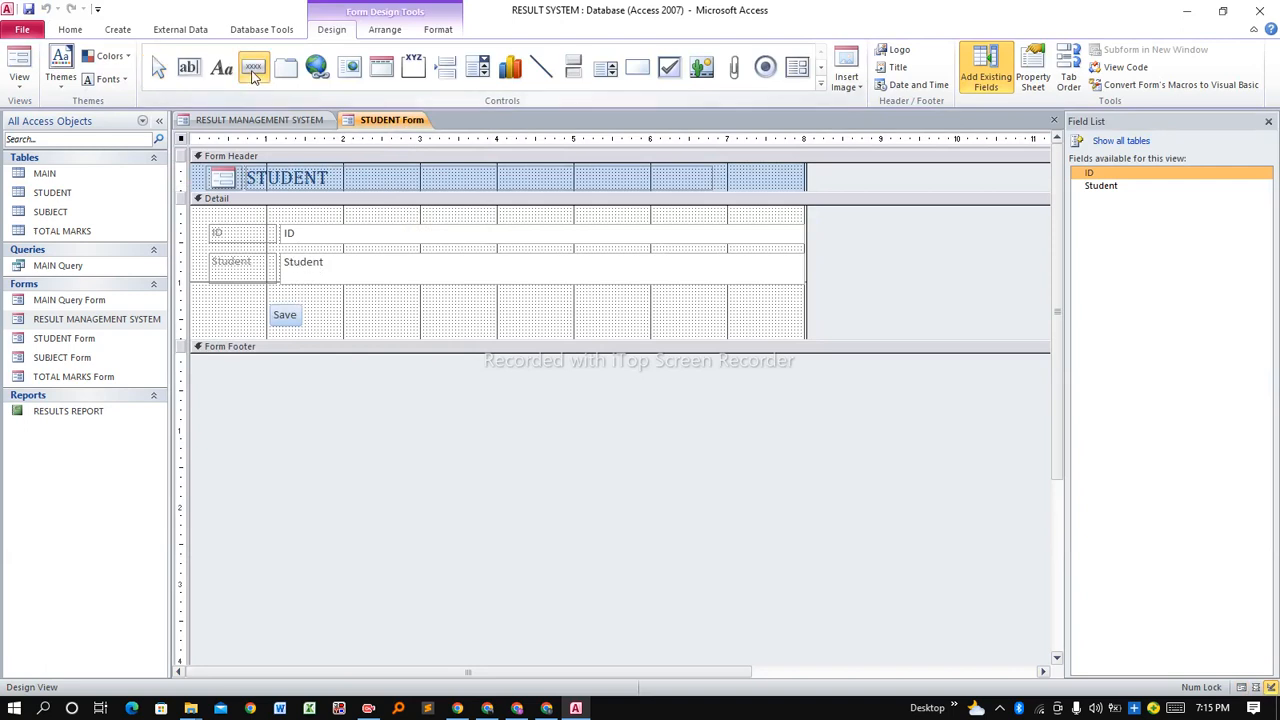
left_click(338, 312)
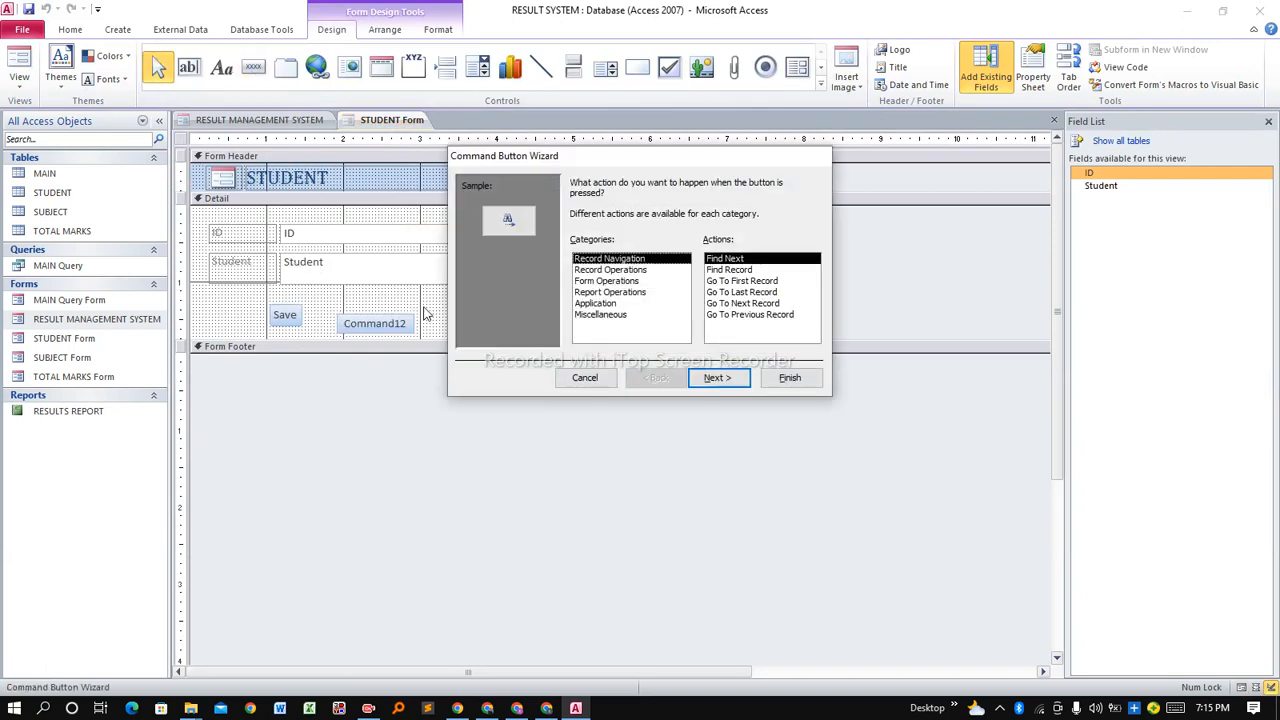
left_click(608, 270)
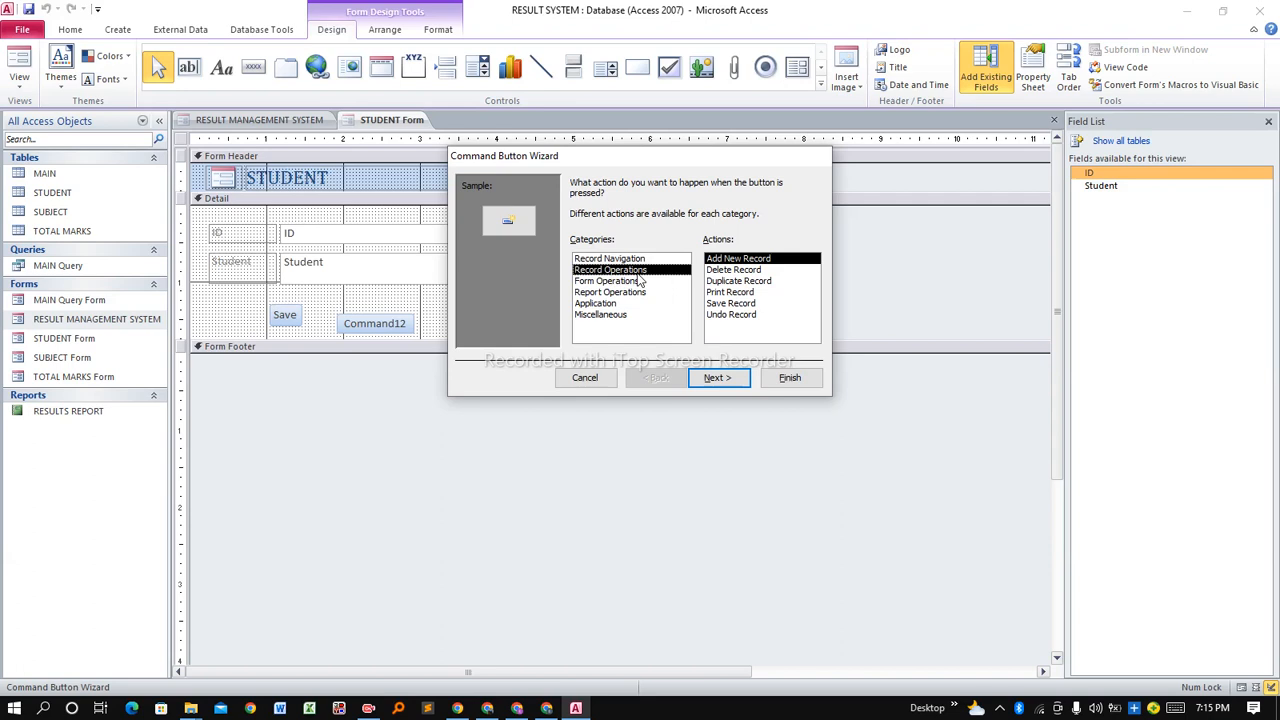
left_click(620, 282)
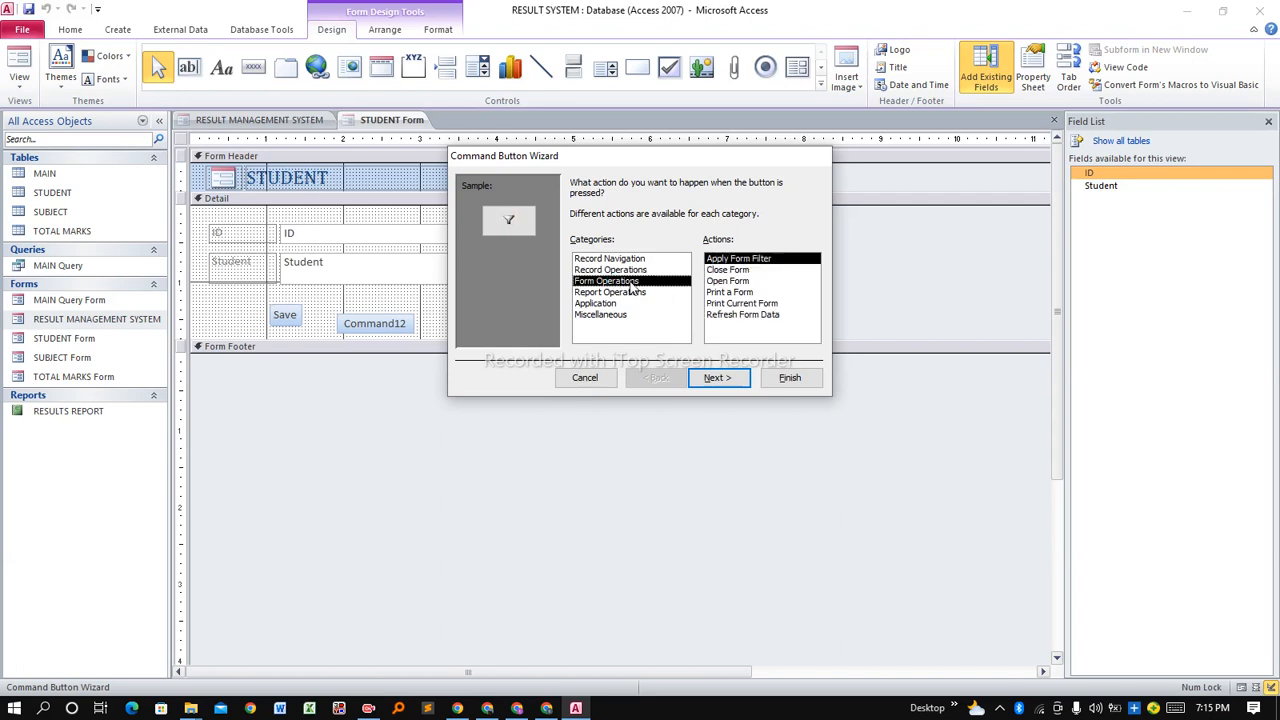
left_click(721, 282)
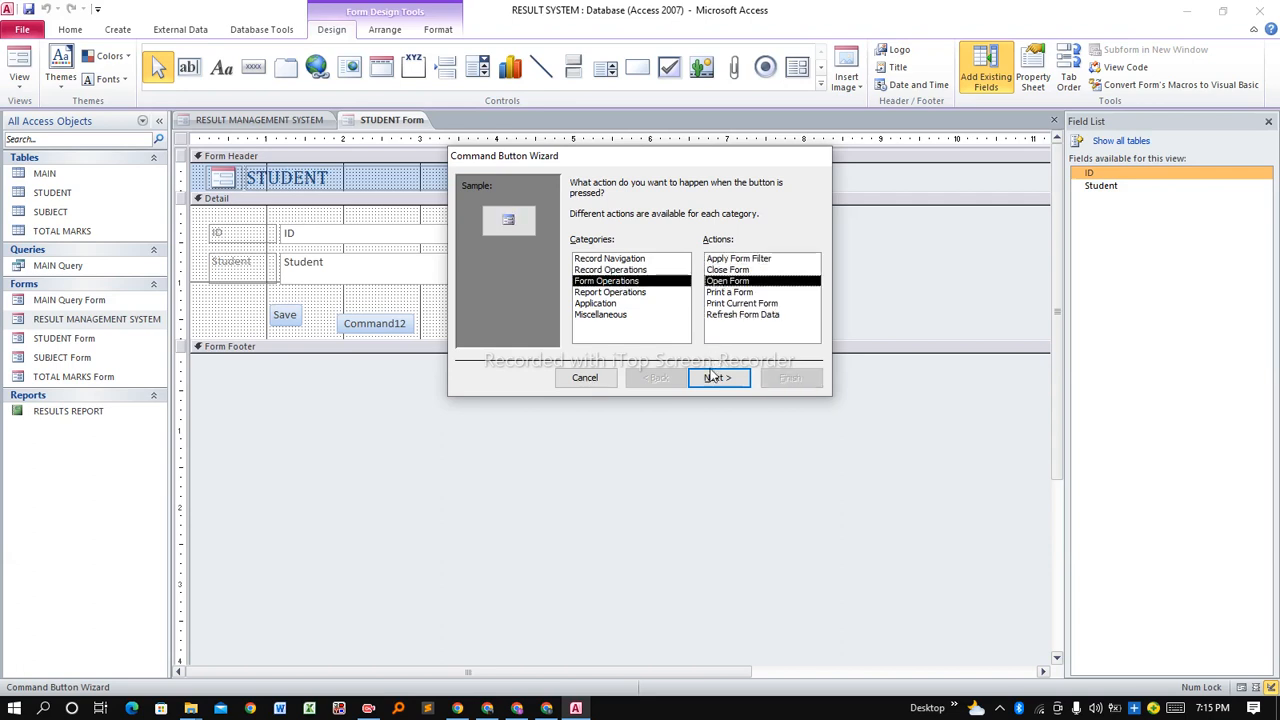
left_click(714, 377)
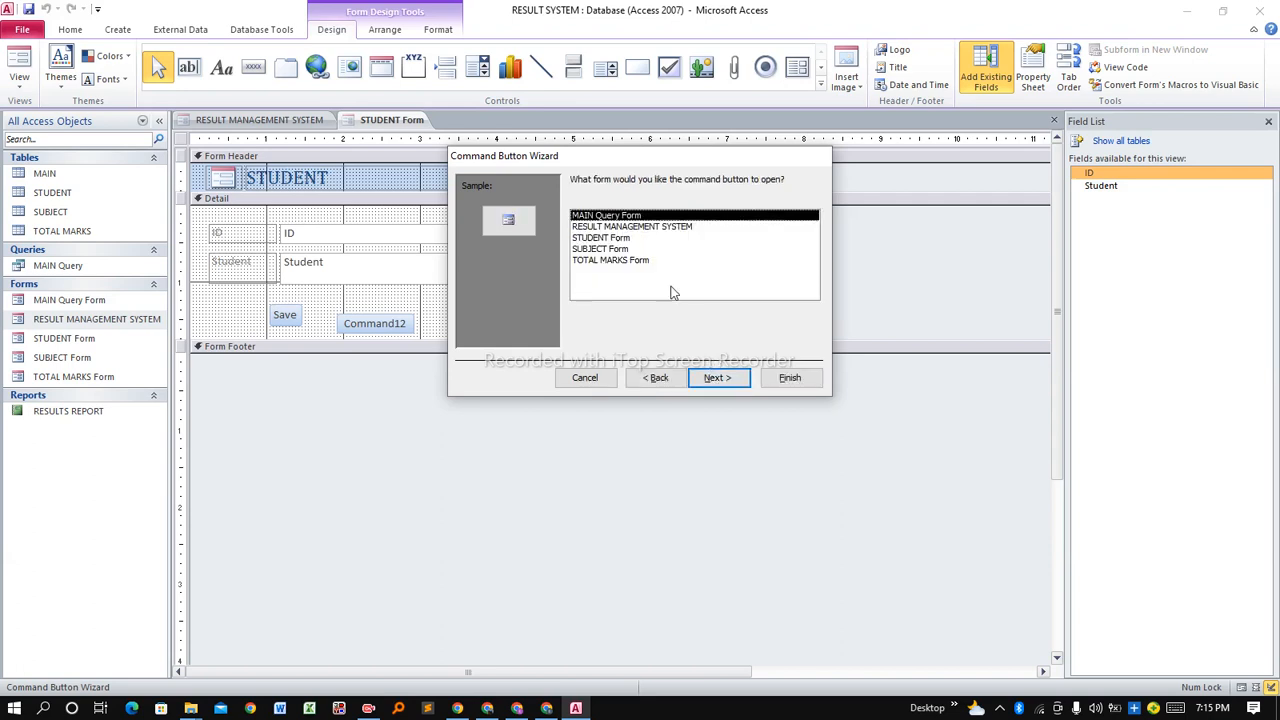
left_click(605, 227)
left_click(716, 377)
Caption the button 'Back', finish the wizard, and nudge it level with Save.
left_click(592, 247)
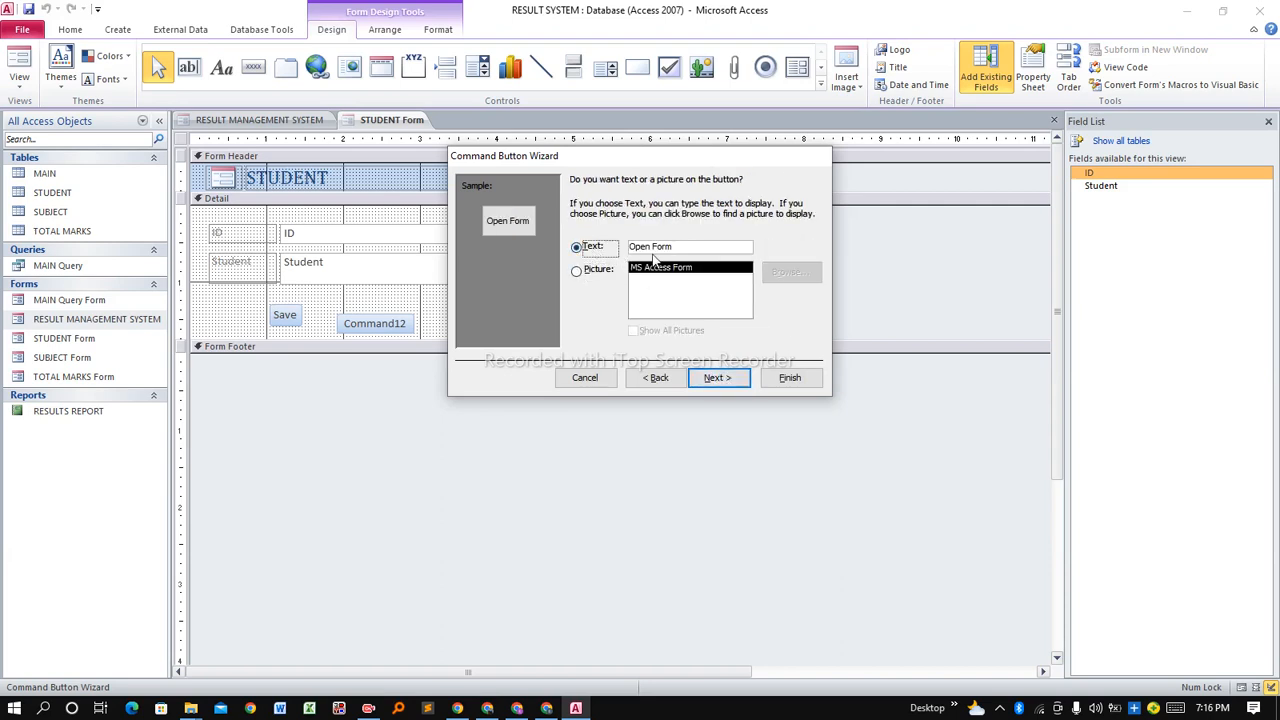
left_click(660, 250)
left_click_drag(691, 250, 629, 251)
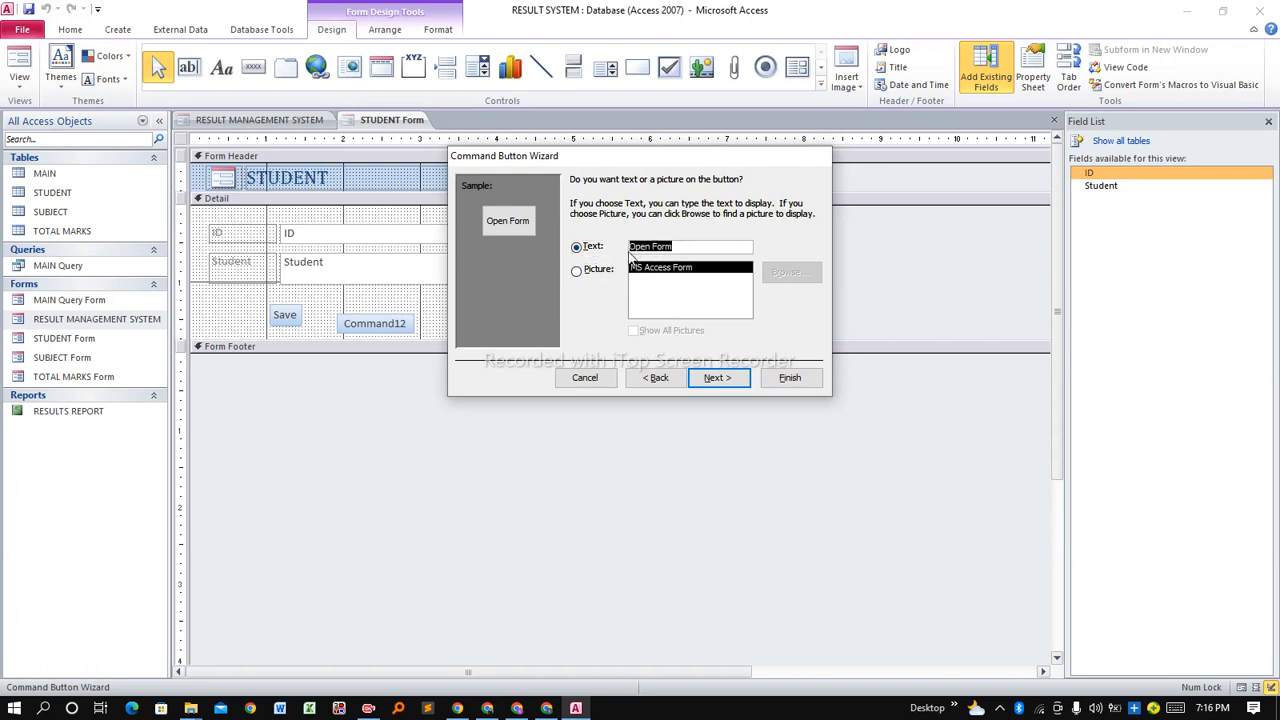
type("Back")
left_click(724, 377)
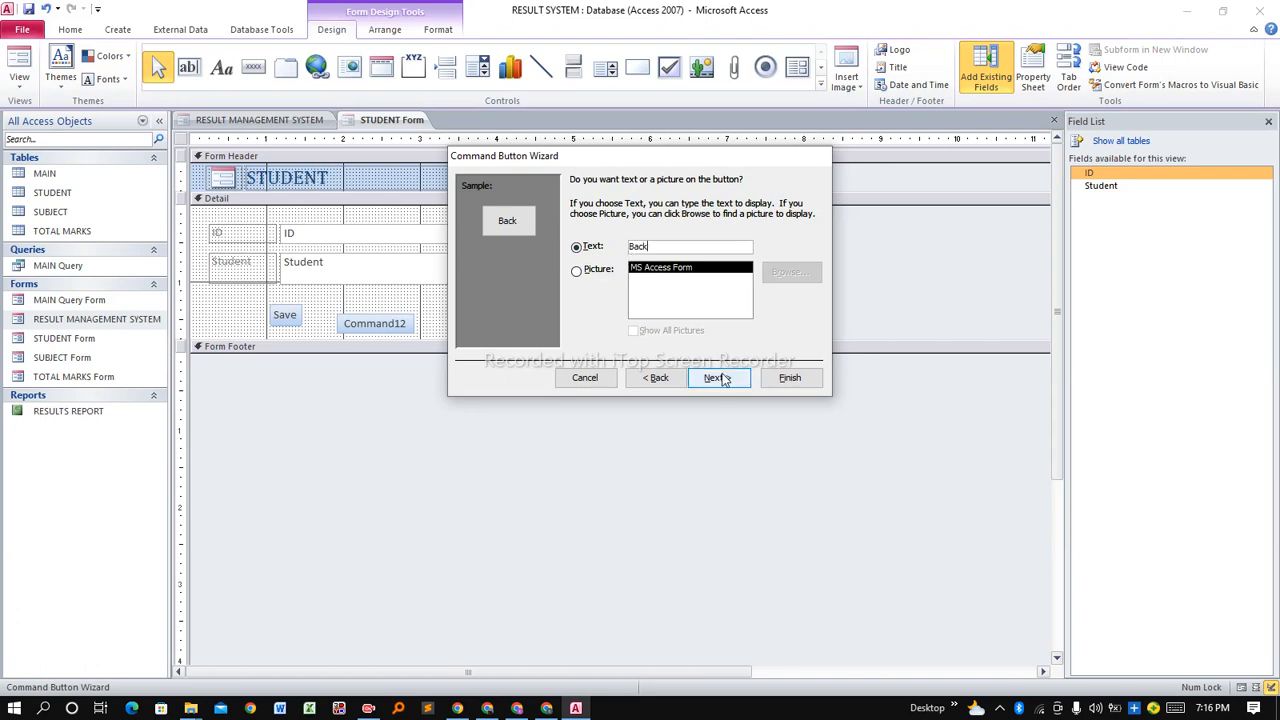
left_click(787, 381)
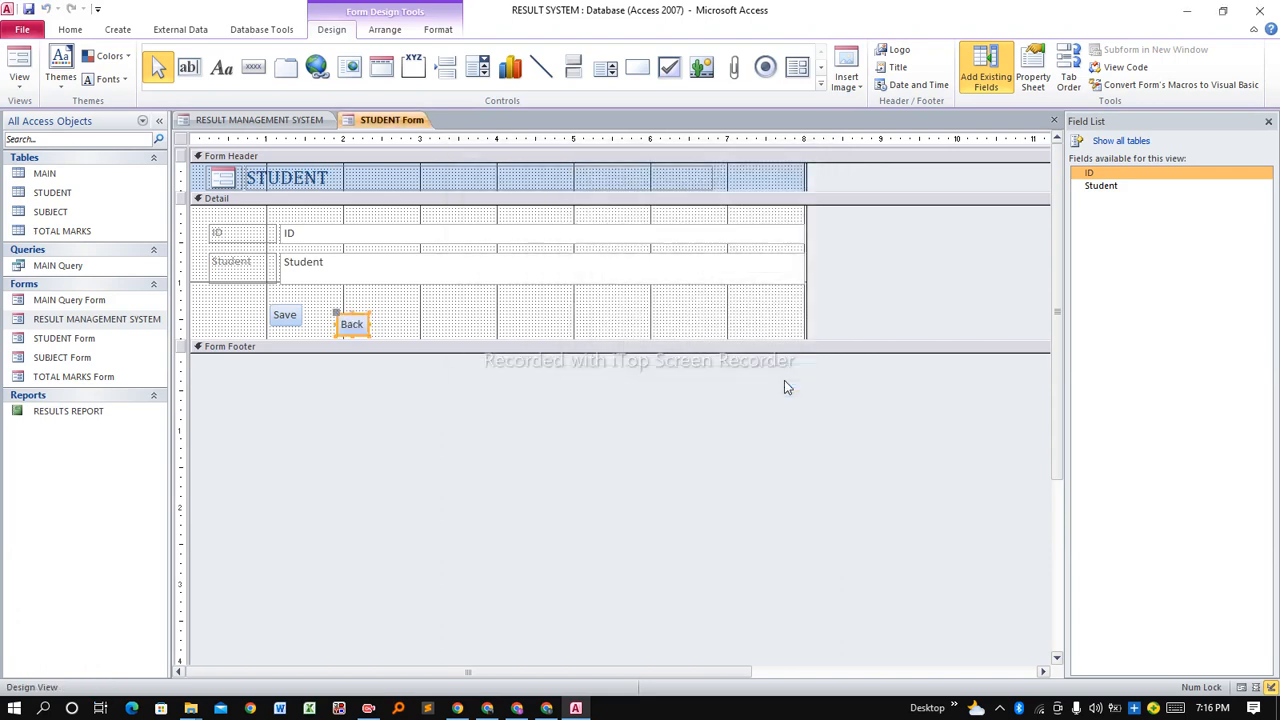
key("Up")
key("Up")
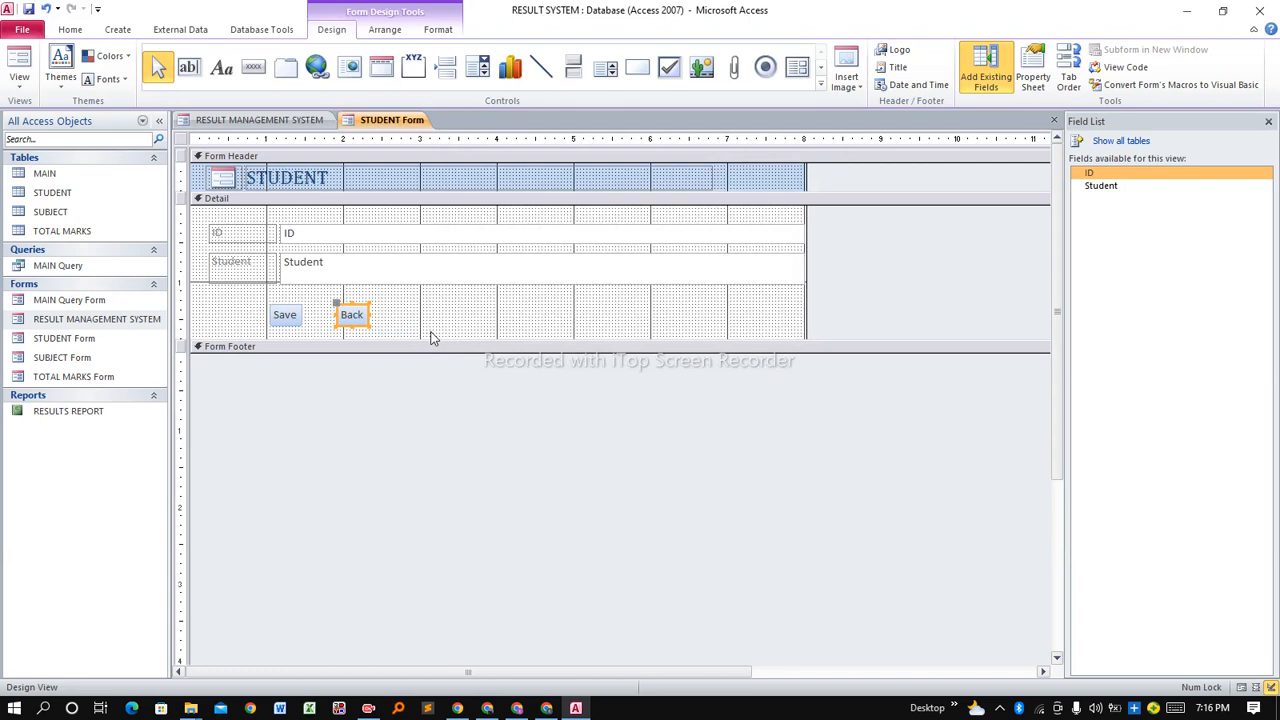
left_click(402, 327)
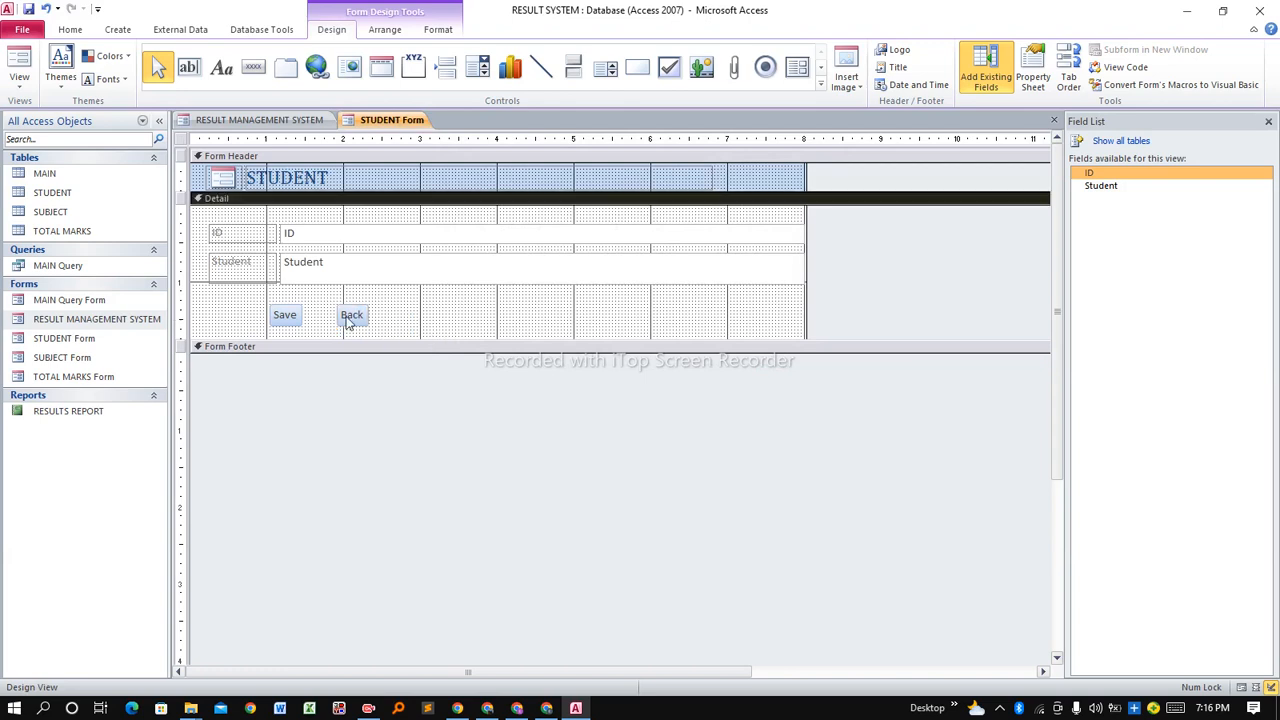
Save the STUDENT form and switch it to Form View for data entry.
right_click(378, 121)
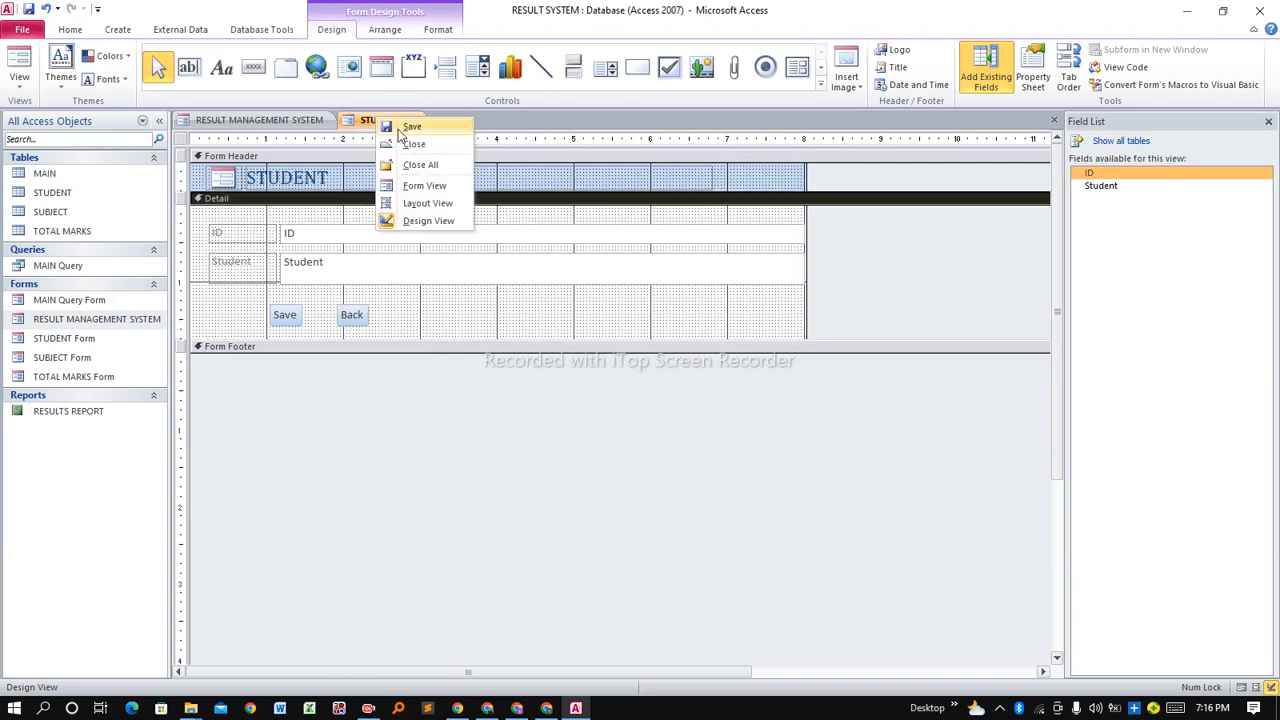
left_click(405, 132)
right_click(382, 120)
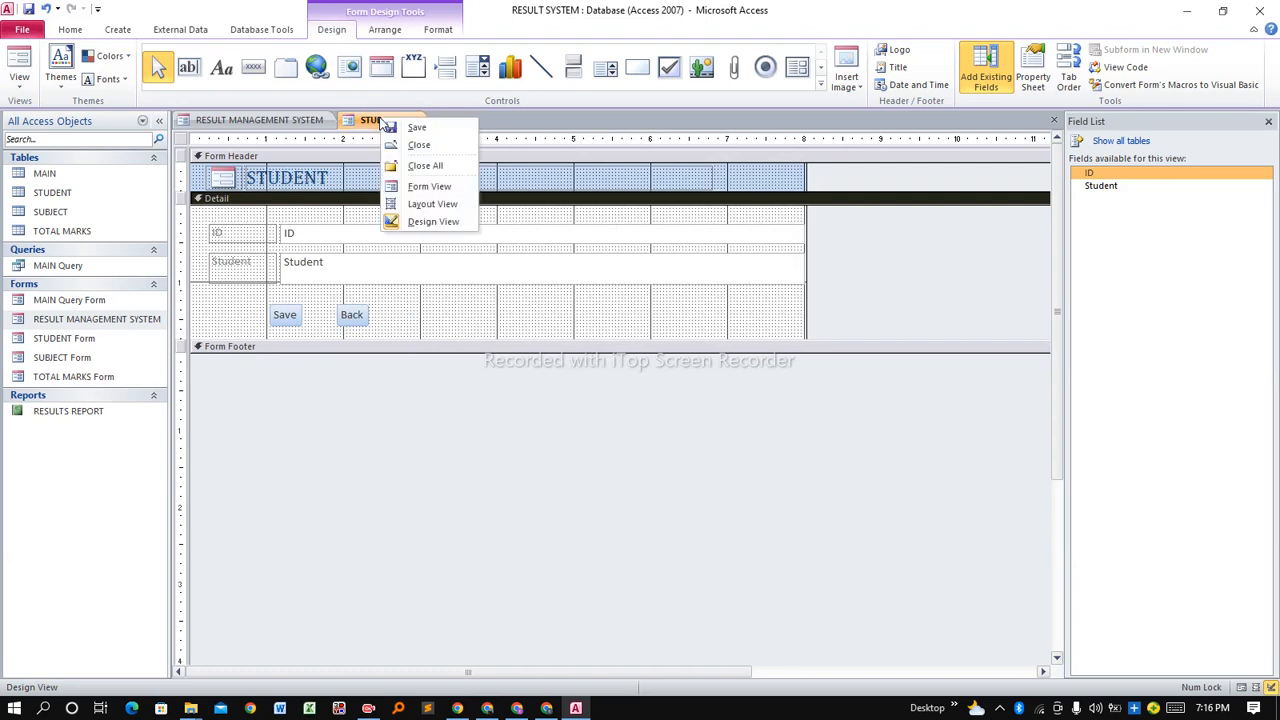
left_click(432, 187)
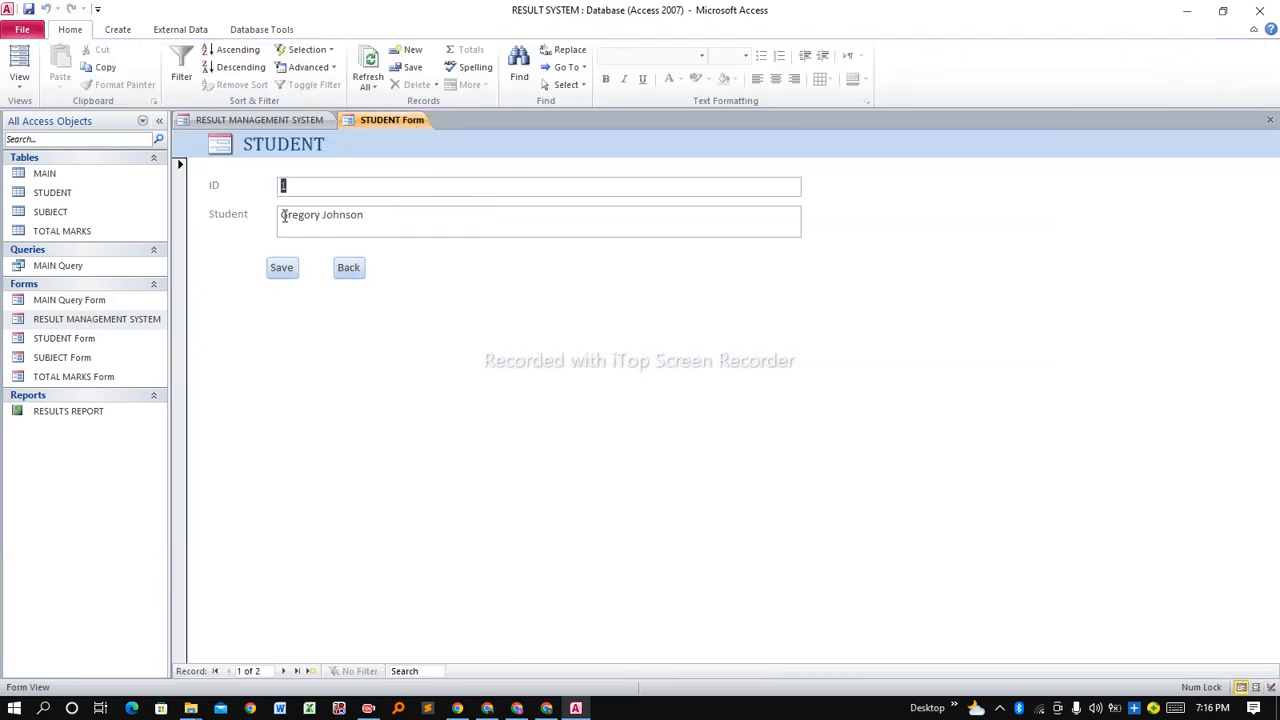
Save the current student record, go Back to the menu, and open ADD SUBJECT.
left_click(288, 272)
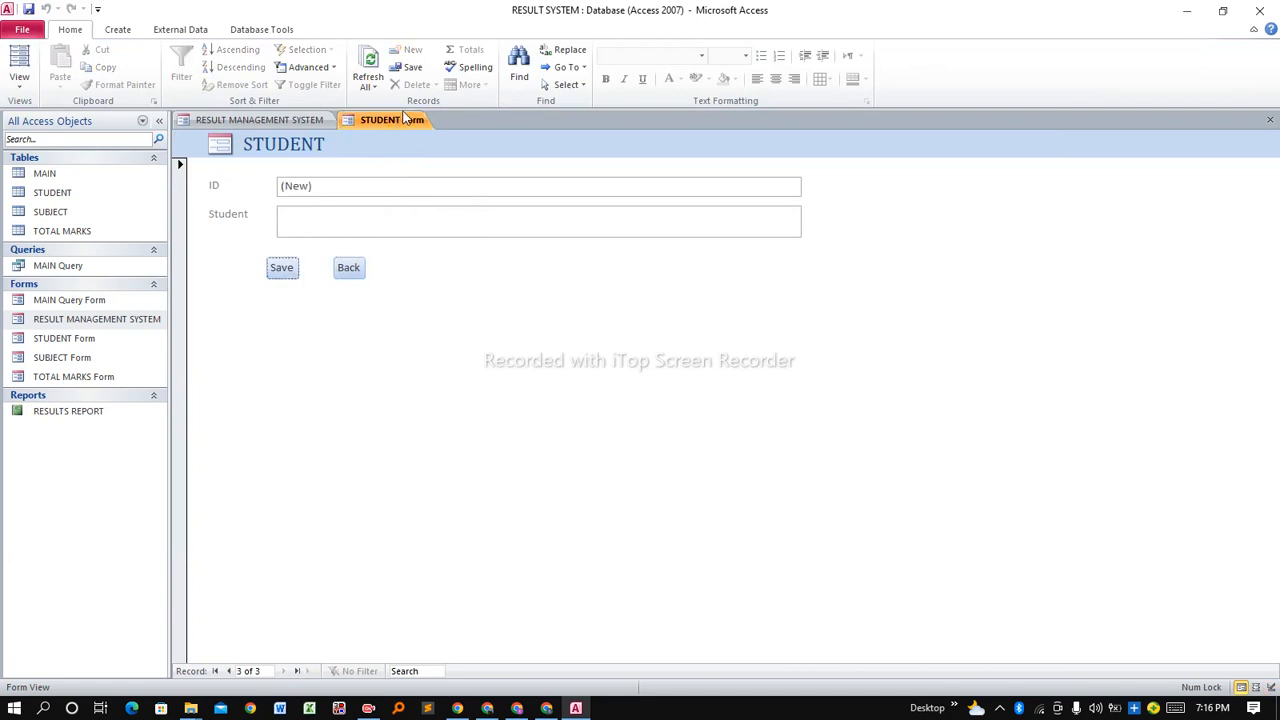
left_click(349, 268)
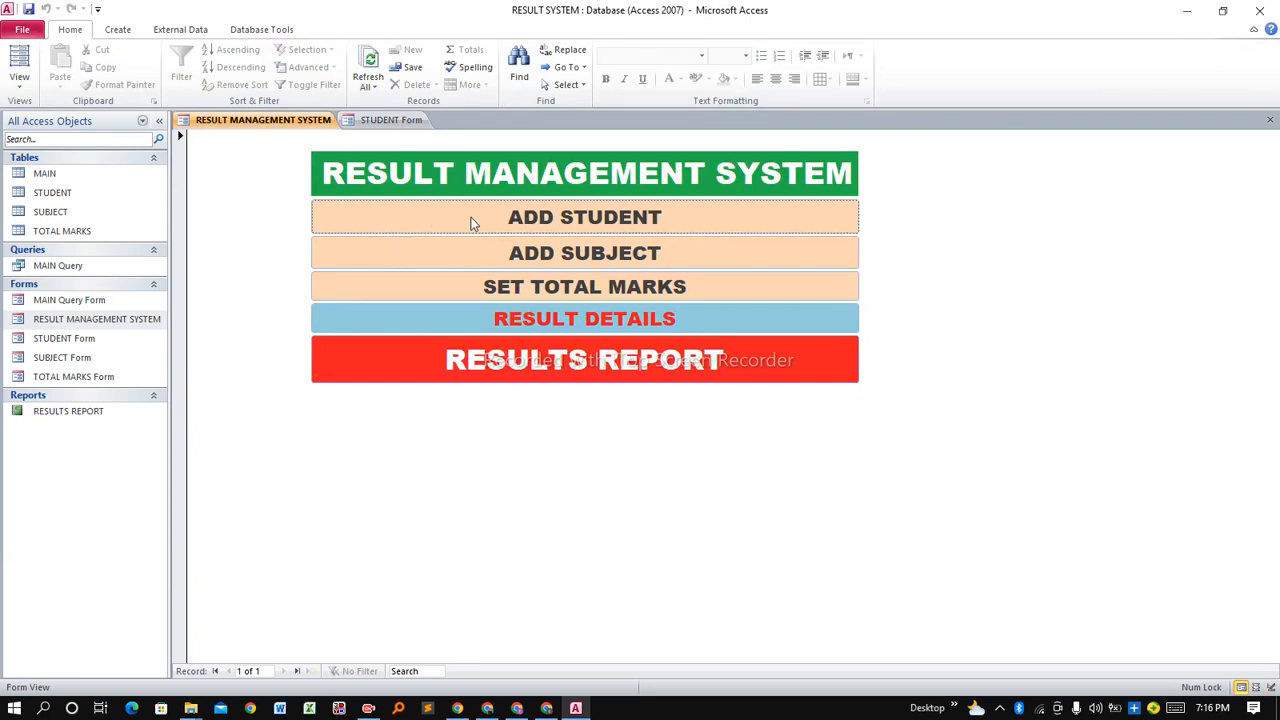
left_click(490, 262)
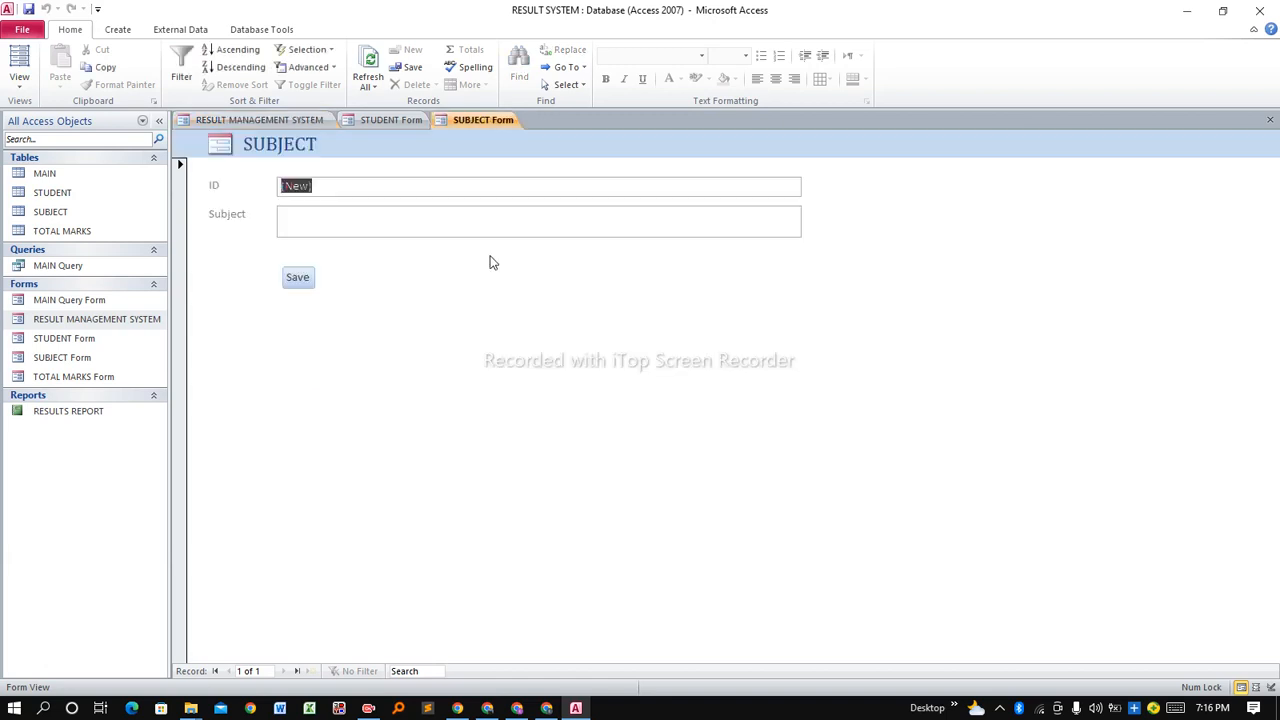
Enter and save the subjects Mathematics and English in the SUBJECT form.
left_click(359, 221)
type("Mathematics")
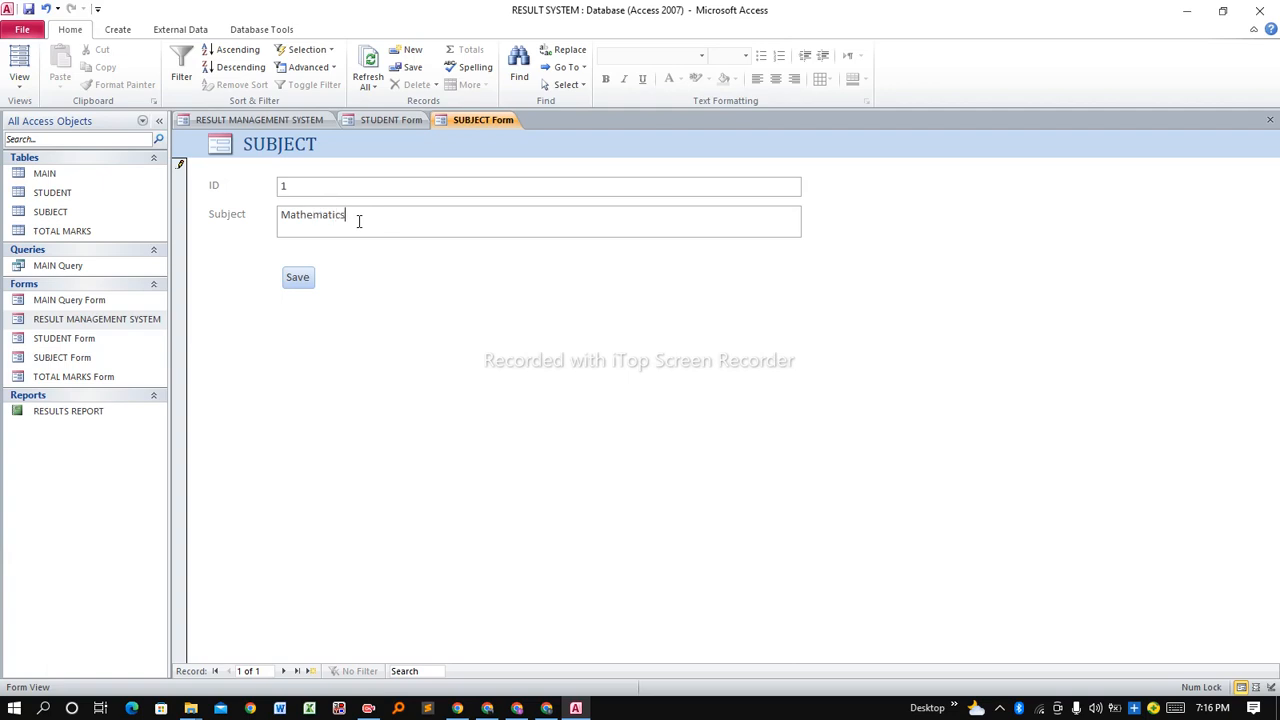
left_click(297, 277)
left_click(298, 221)
type("English")
left_click(297, 277)
Enter and save Science, Kiswahili and SST/CRE, then open the SUBJECT form in Design View.
left_click(293, 227)
type("Science")
left_click(292, 283)
type("Kiswahili")
left_click(301, 279)
left_click(308, 282)
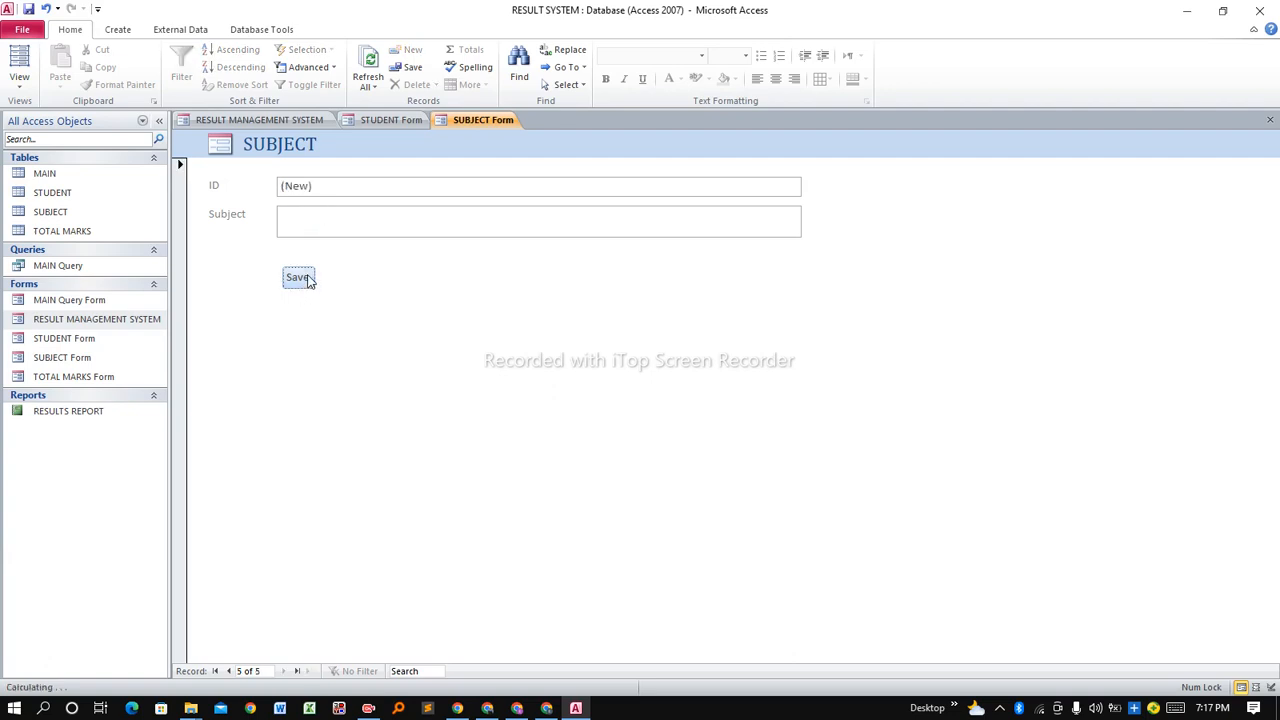
type("SST")
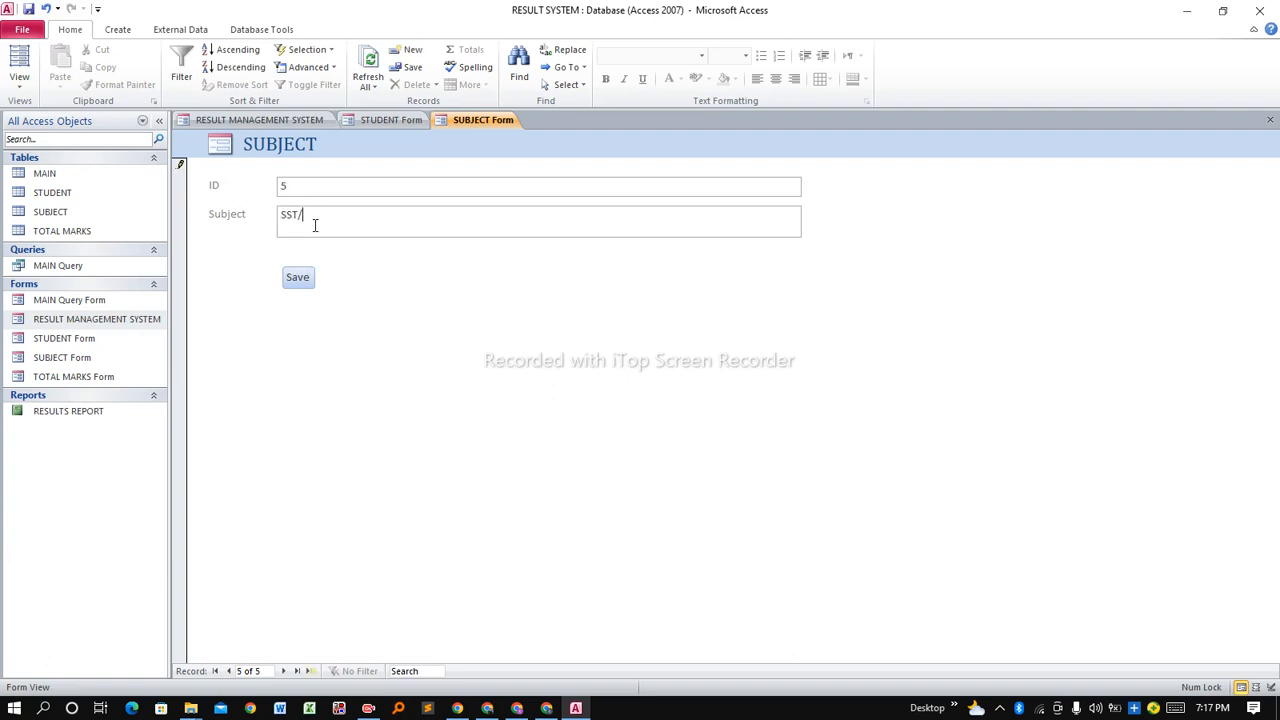
type("/CRE")
left_click(299, 279)
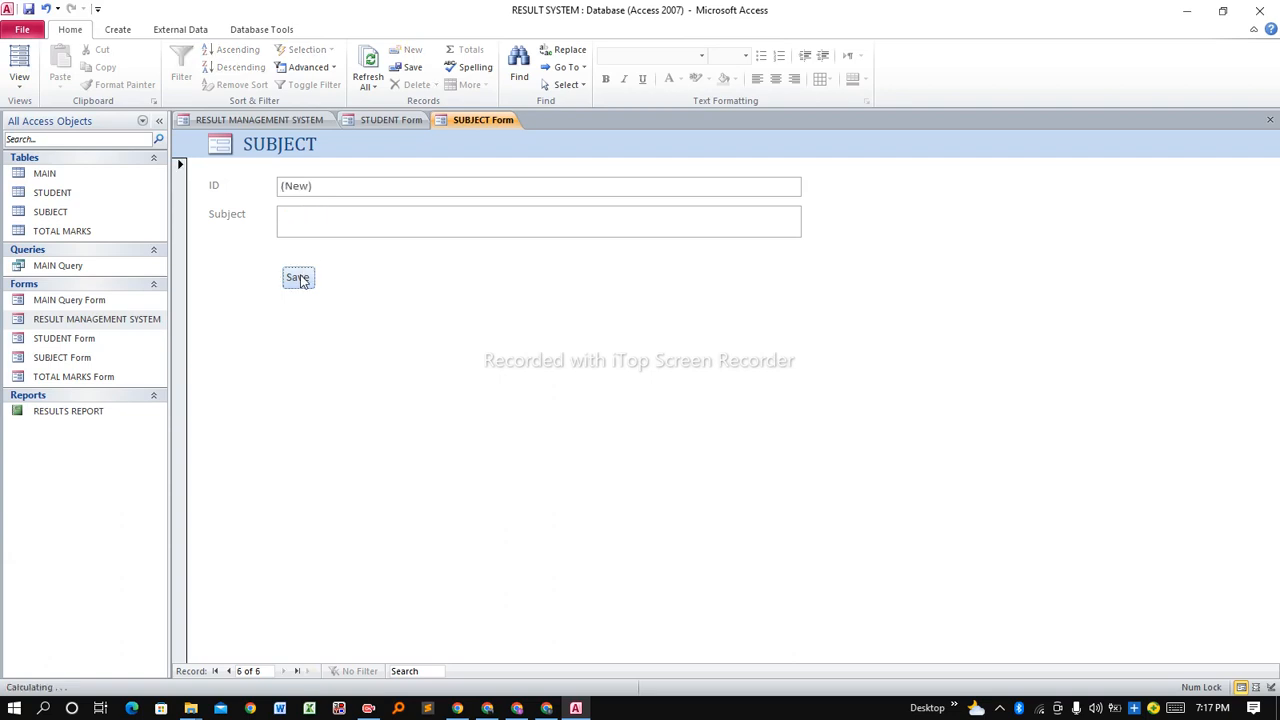
right_click(498, 121)
left_click(542, 221)
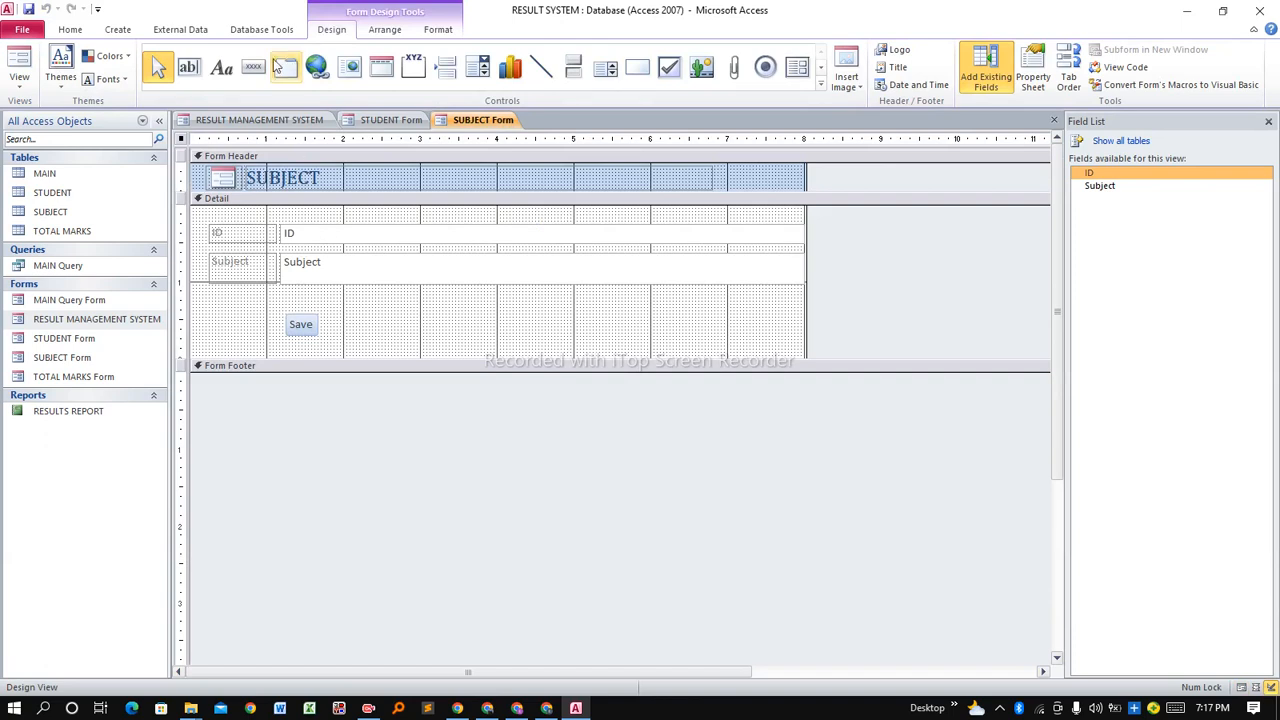
Add a 'Back' button beside Save that opens the RESULT MANAGEMENT SYSTEM form.
left_click(247, 78)
left_click(352, 326)
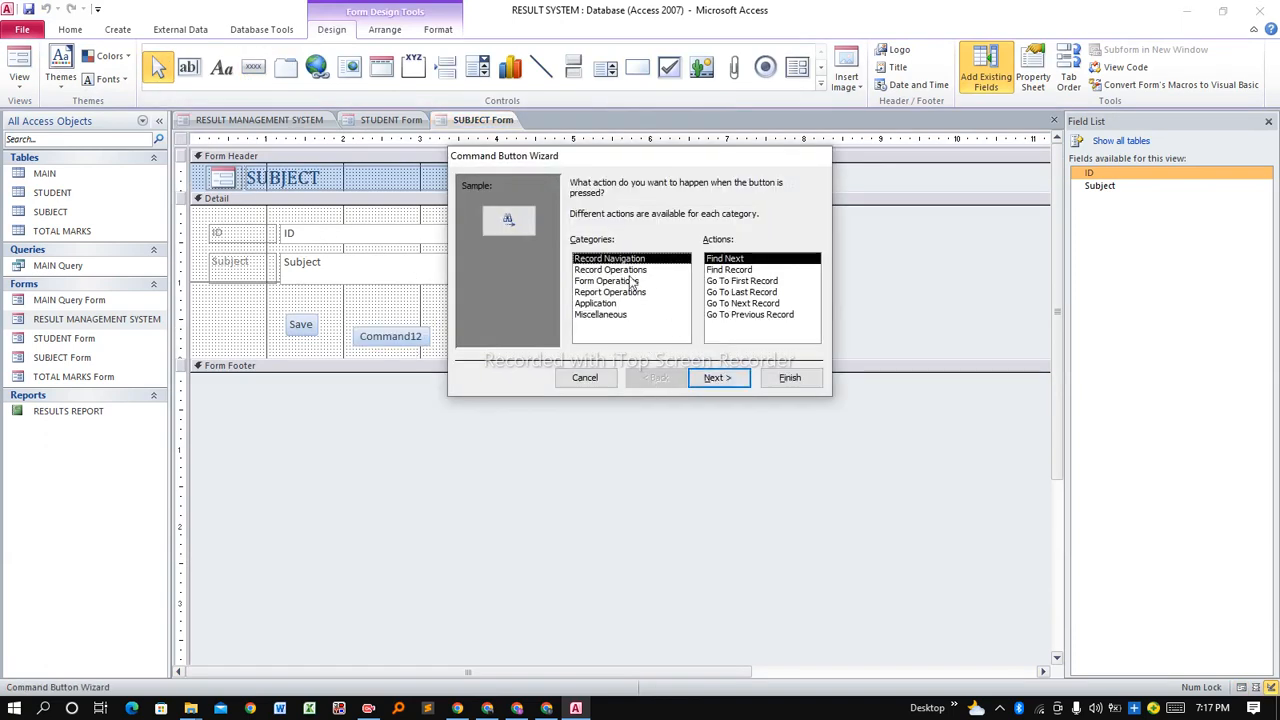
left_click(606, 283)
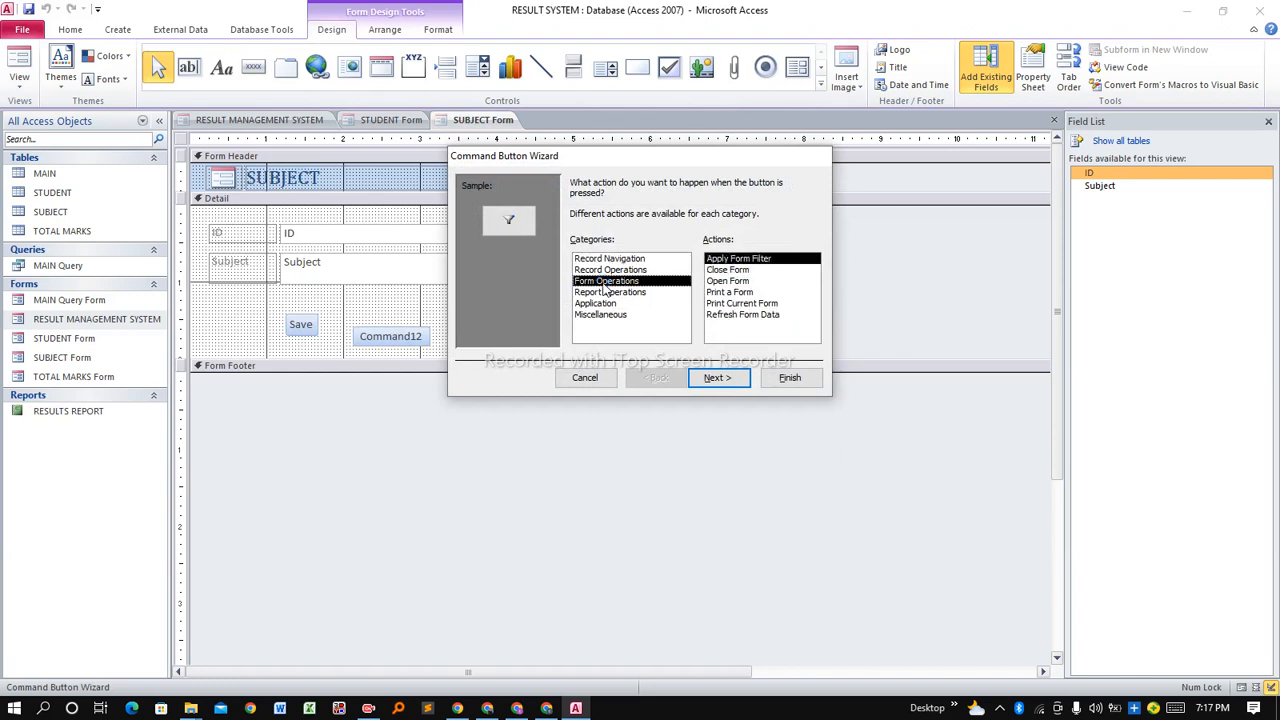
left_click(731, 283)
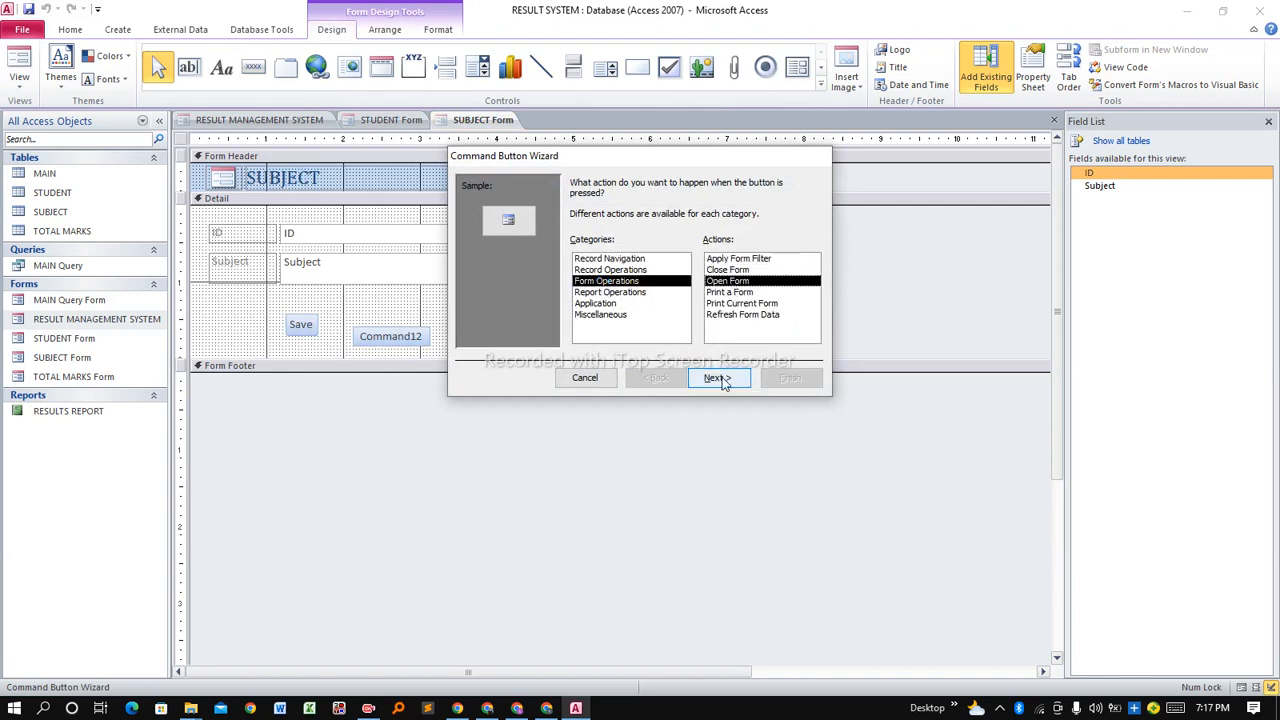
left_click(723, 381)
key("Down")
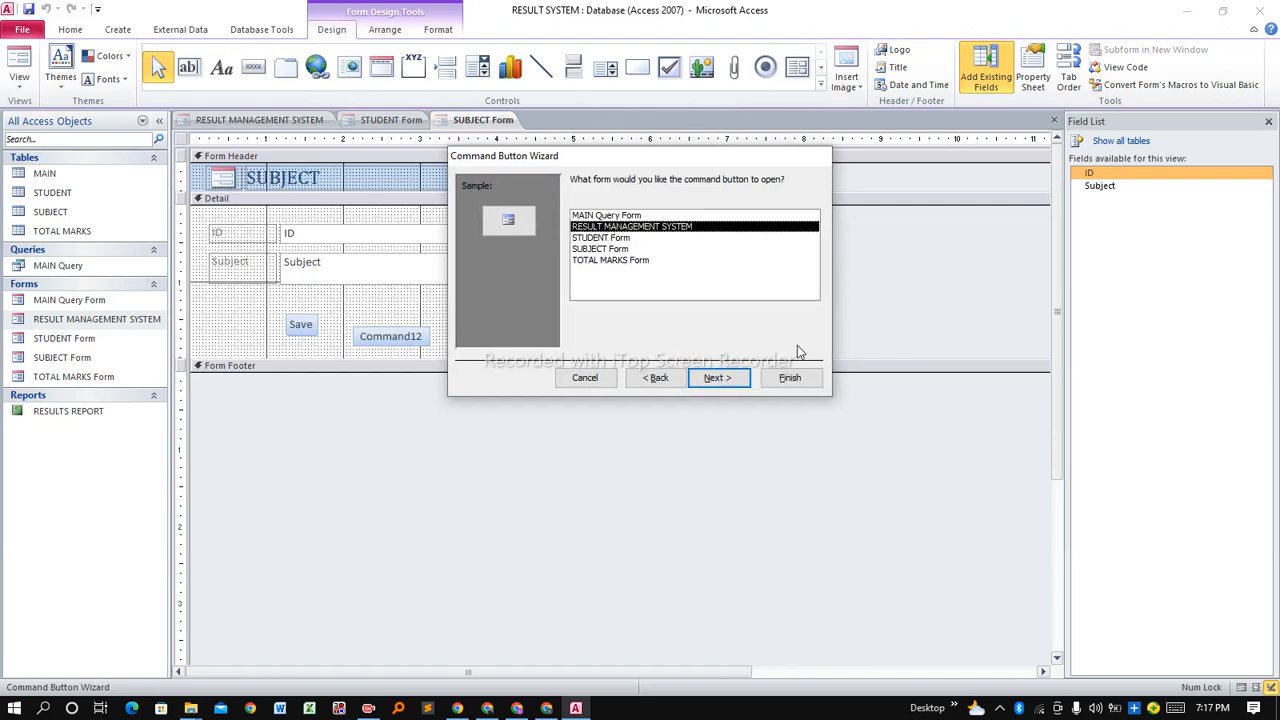
left_click(726, 383)
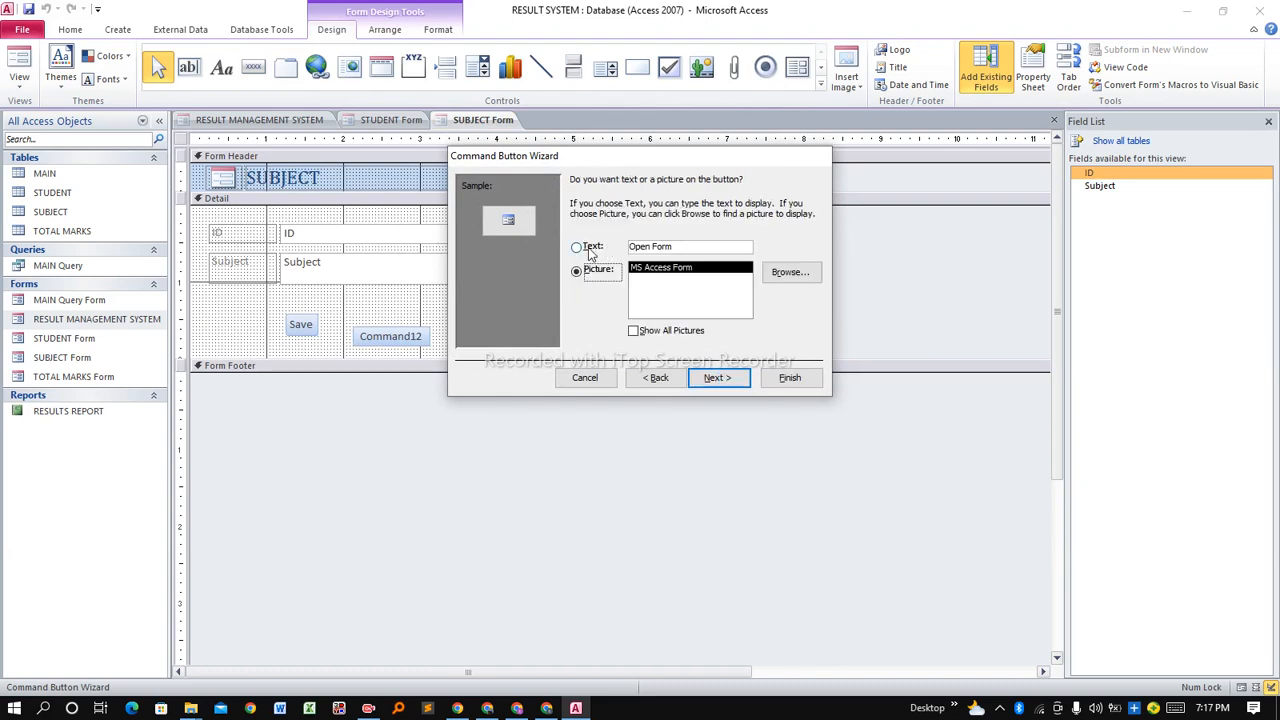
left_click_drag(671, 249, 630, 255)
type("Back")
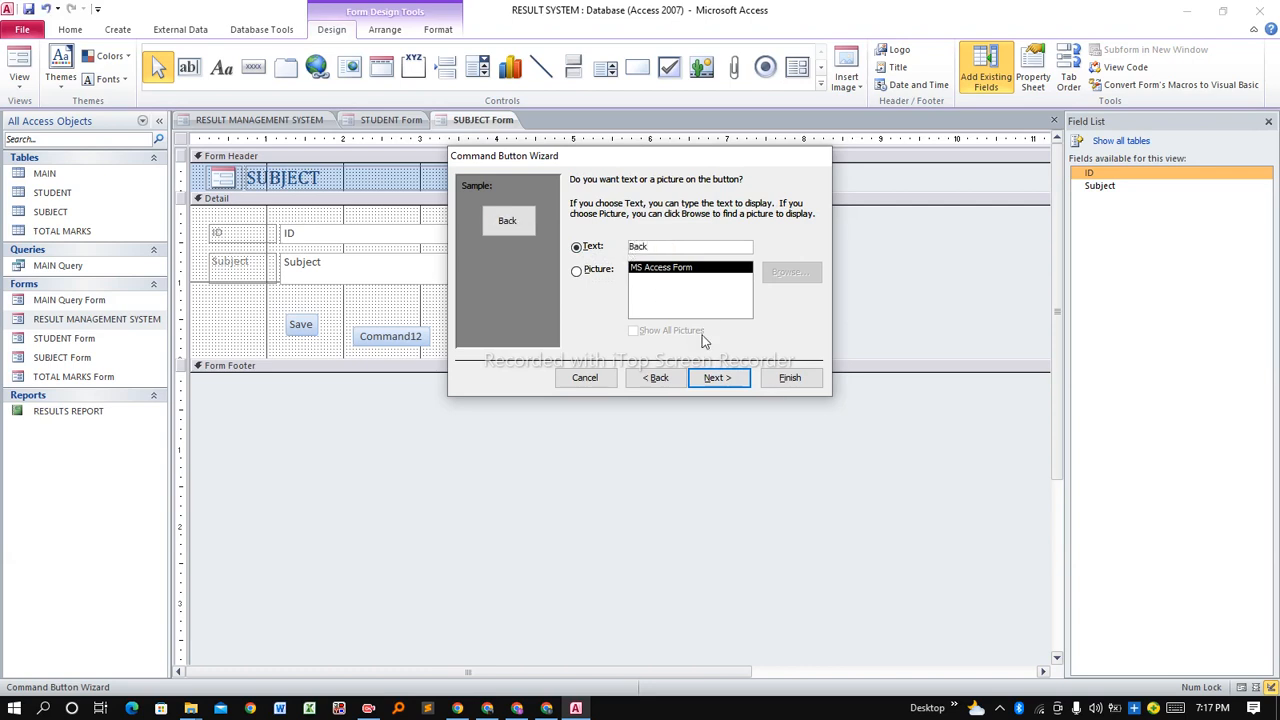
left_click(716, 380)
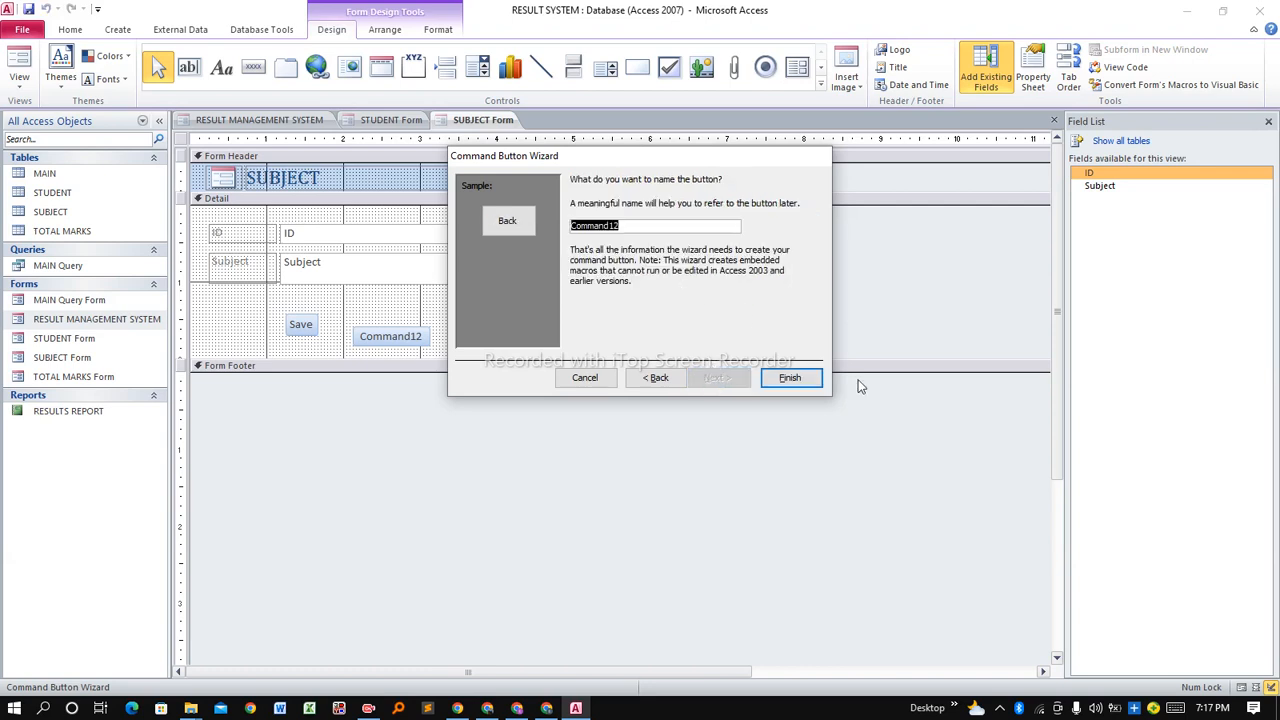
left_click(812, 381)
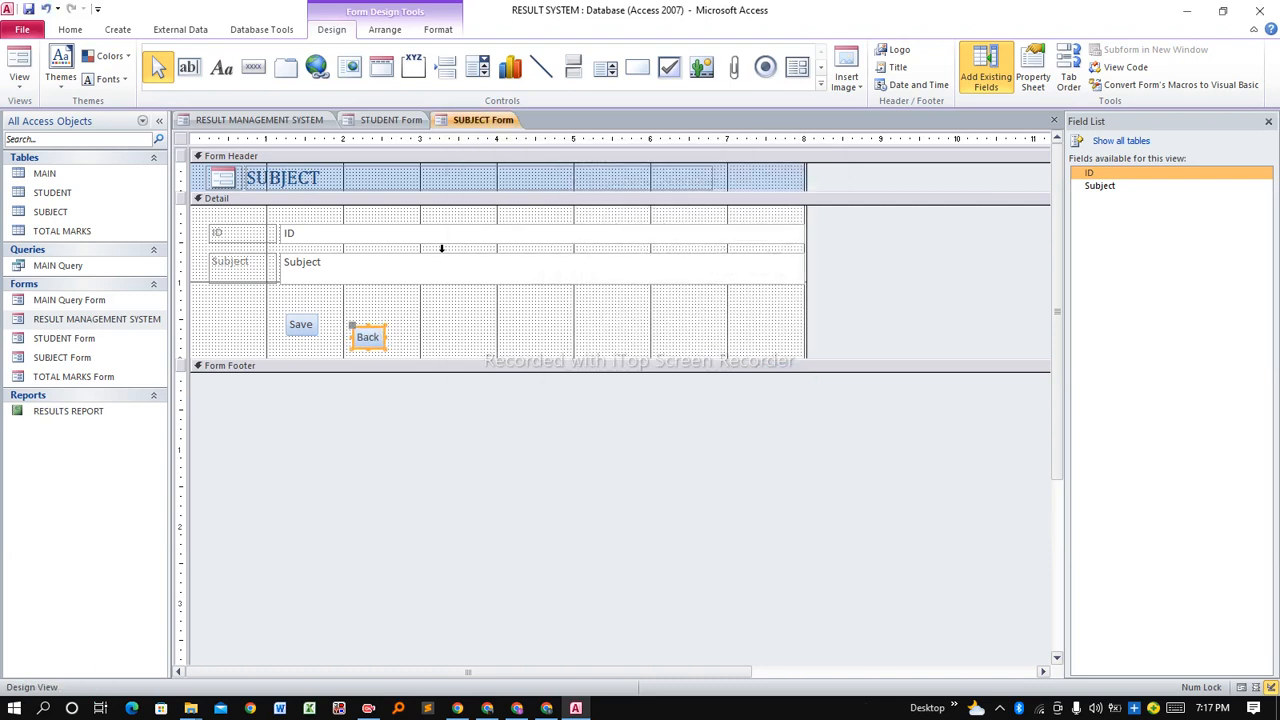
Align the Back button with Save, save the SUBJECT form design, and switch to Form View.
key("Up")
key("Up")
key("Up")
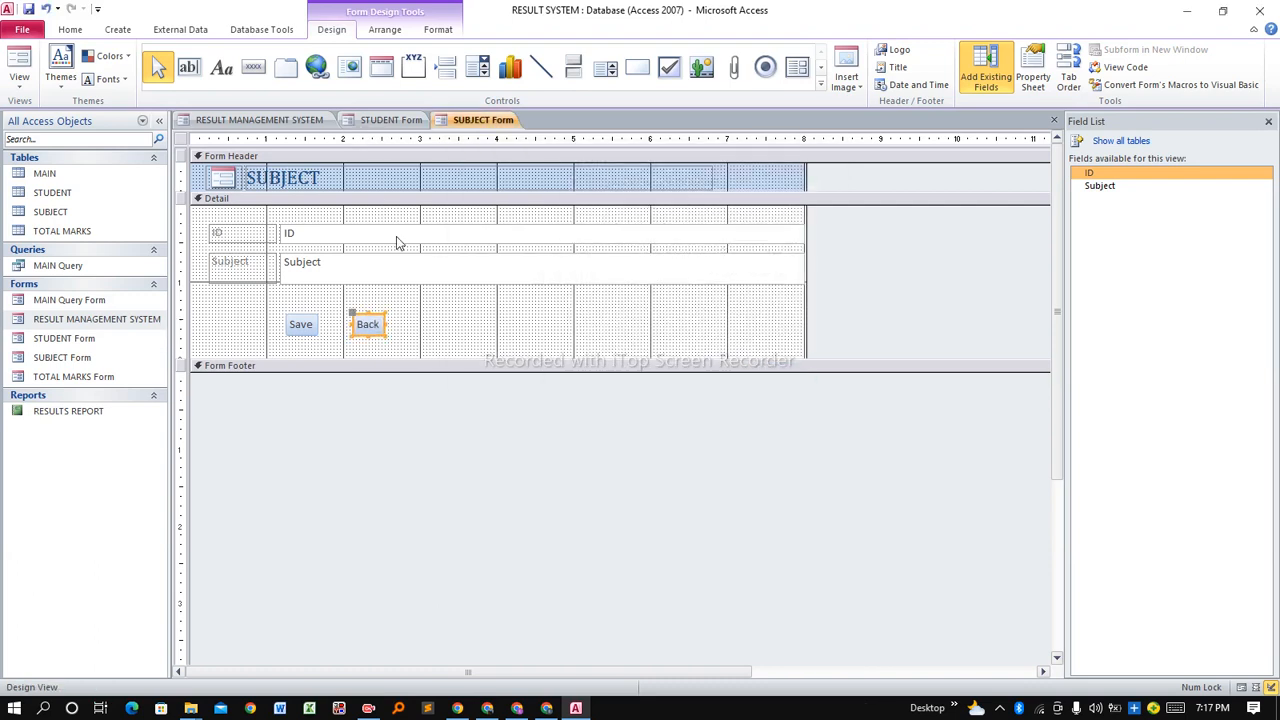
left_click(399, 322)
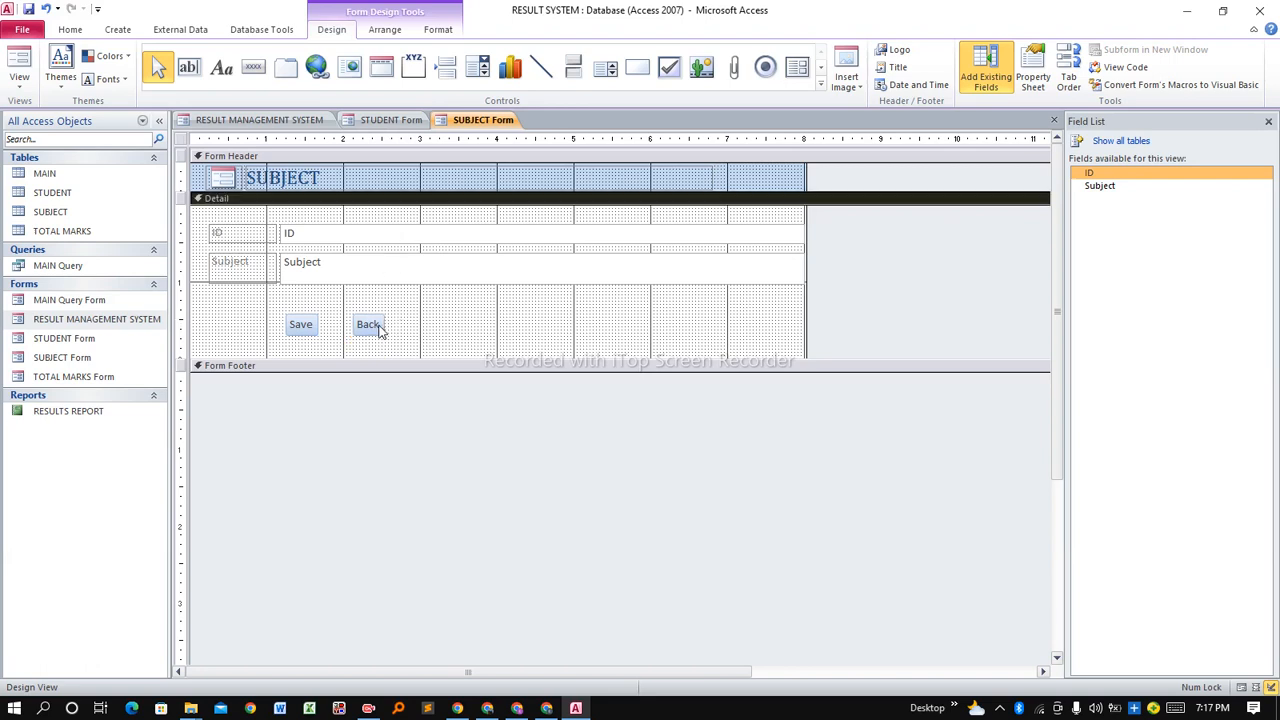
right_click(484, 122)
left_click(495, 131)
right_click(482, 122)
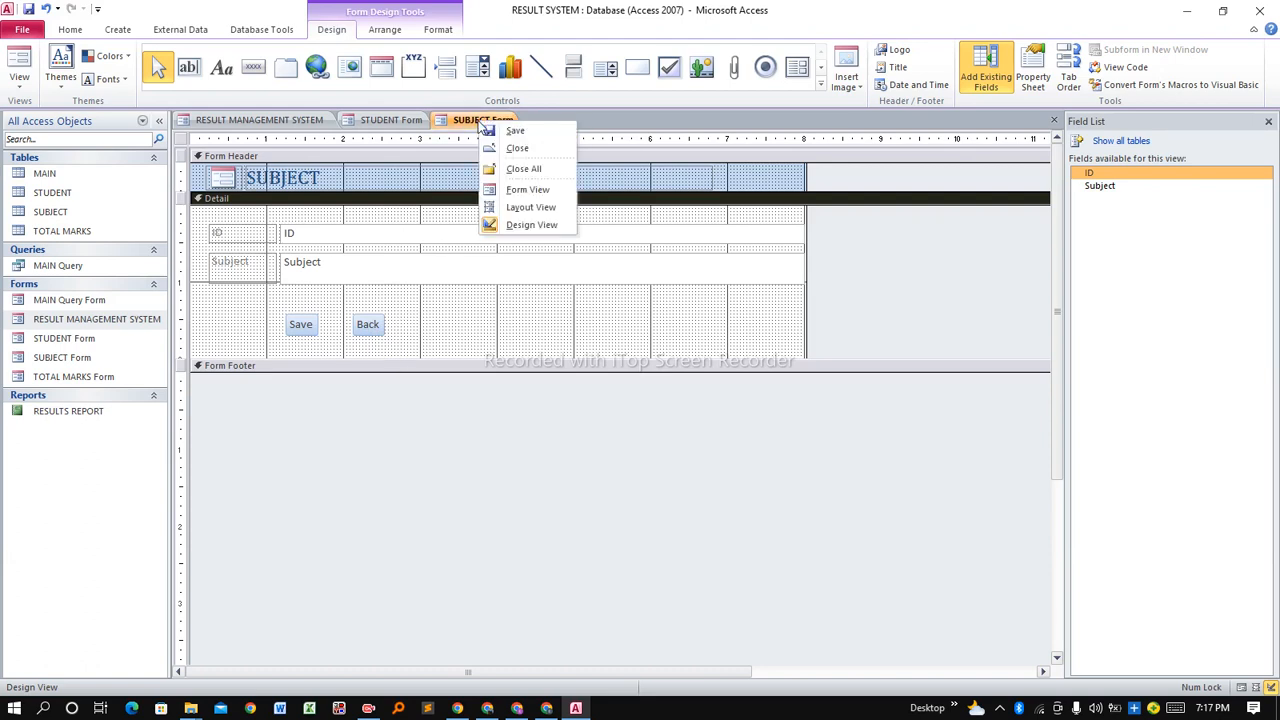
left_click(535, 190)
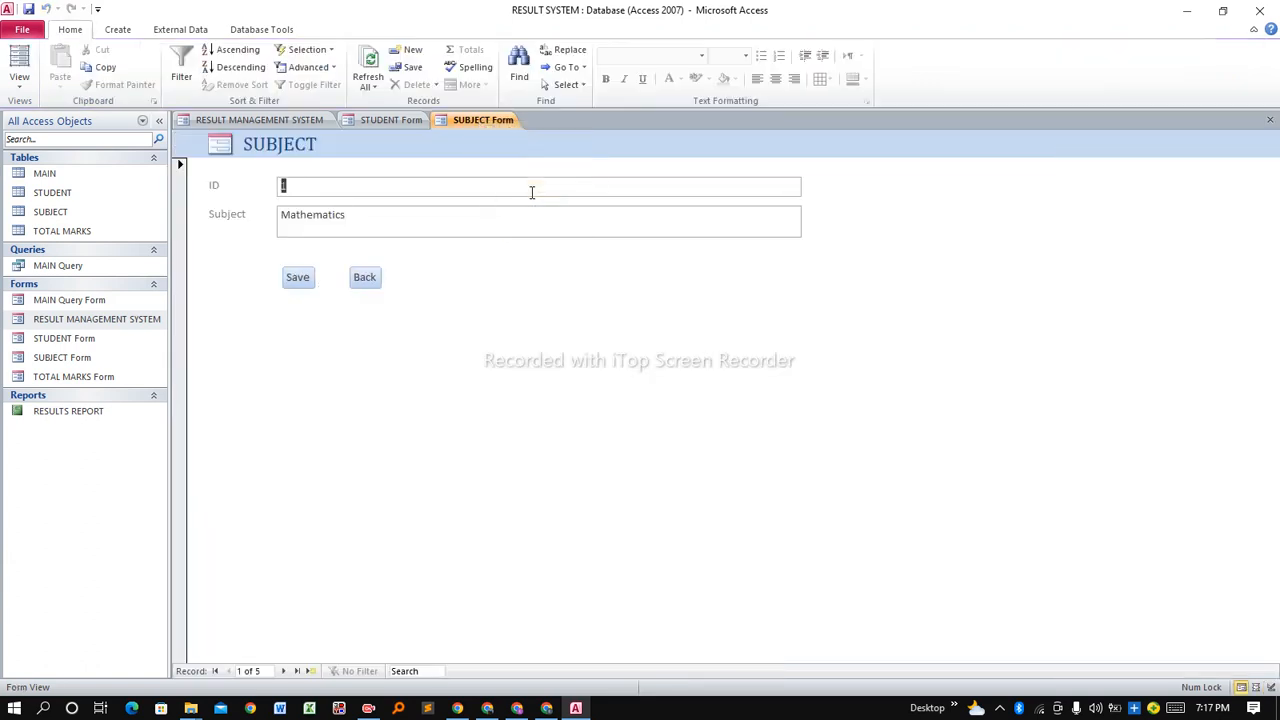
Save the subject record, return to the menu via Back, and open SET TOTAL MARKS.
left_click(309, 281)
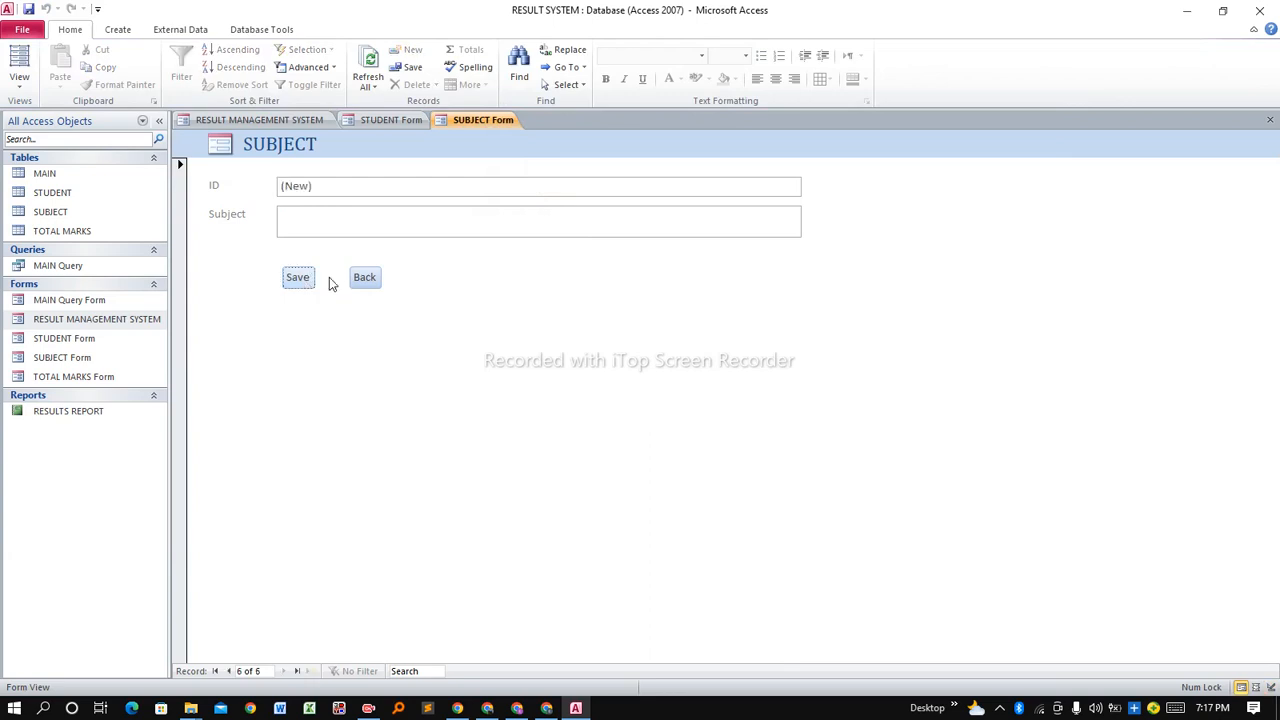
left_click(366, 282)
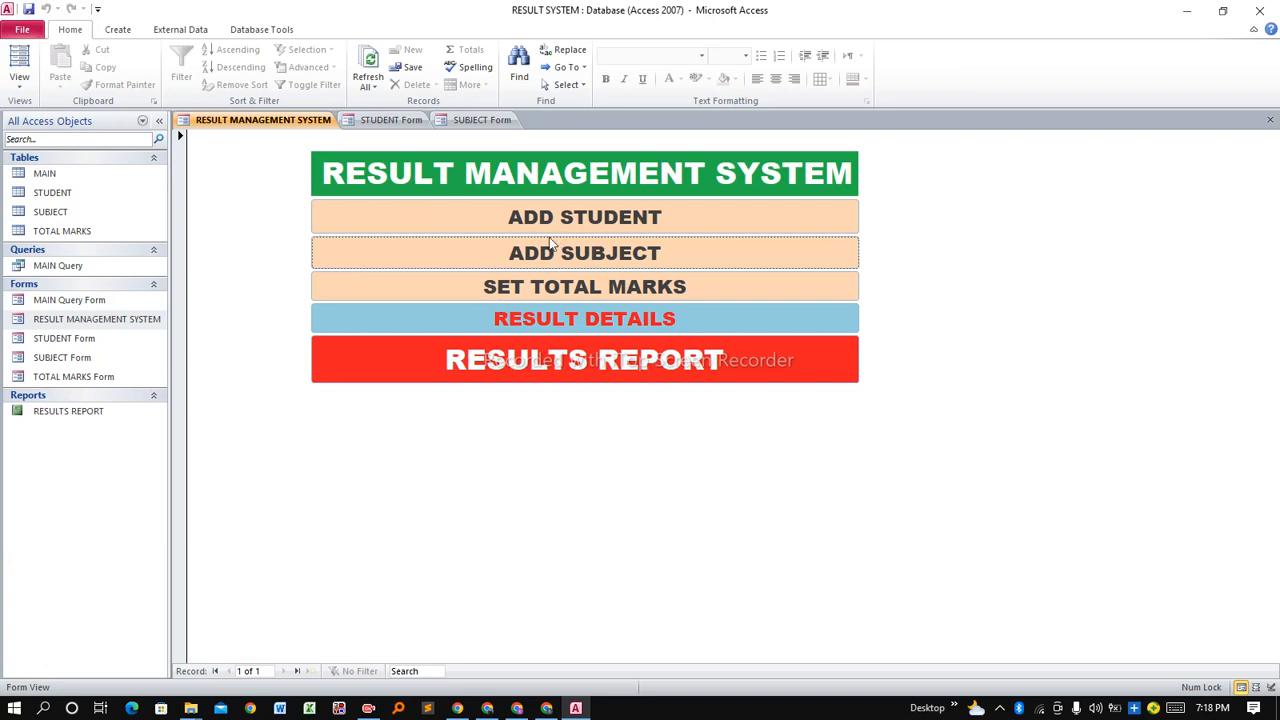
left_click(472, 289)
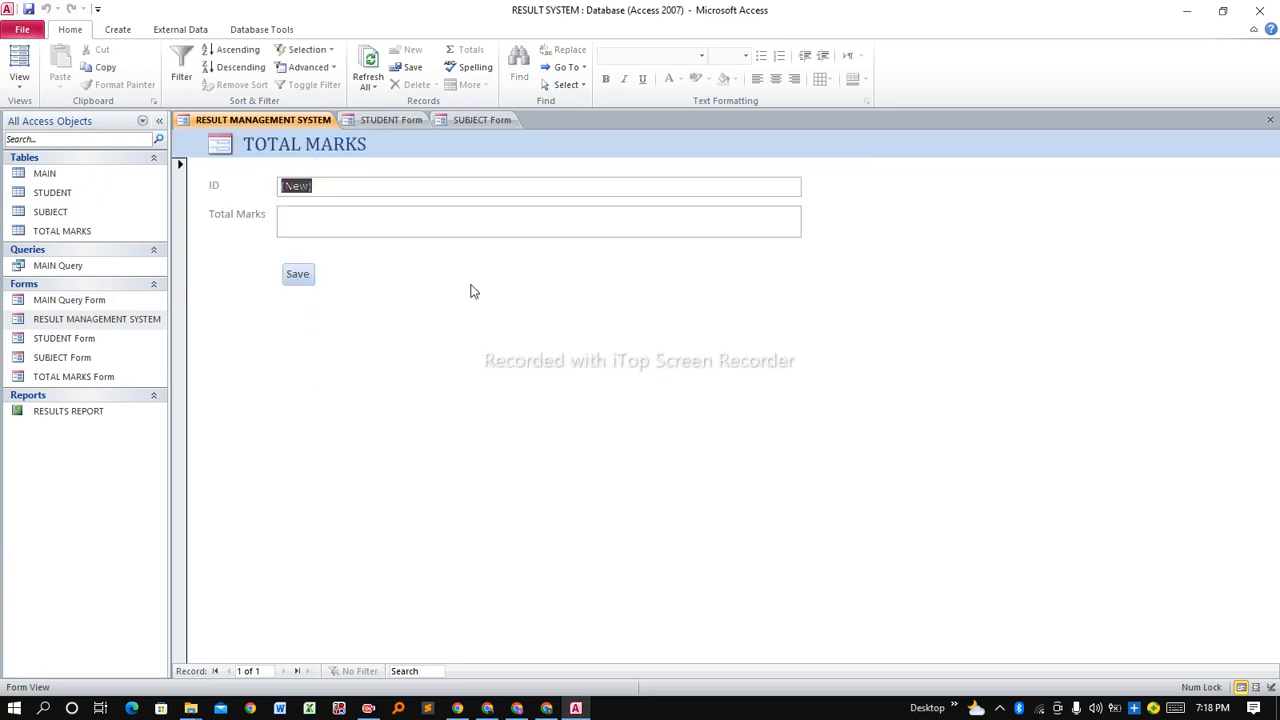
Enter and save 100 as Total Marks, then switch the TOTAL MARKS form to Design View.
left_click(300, 217)
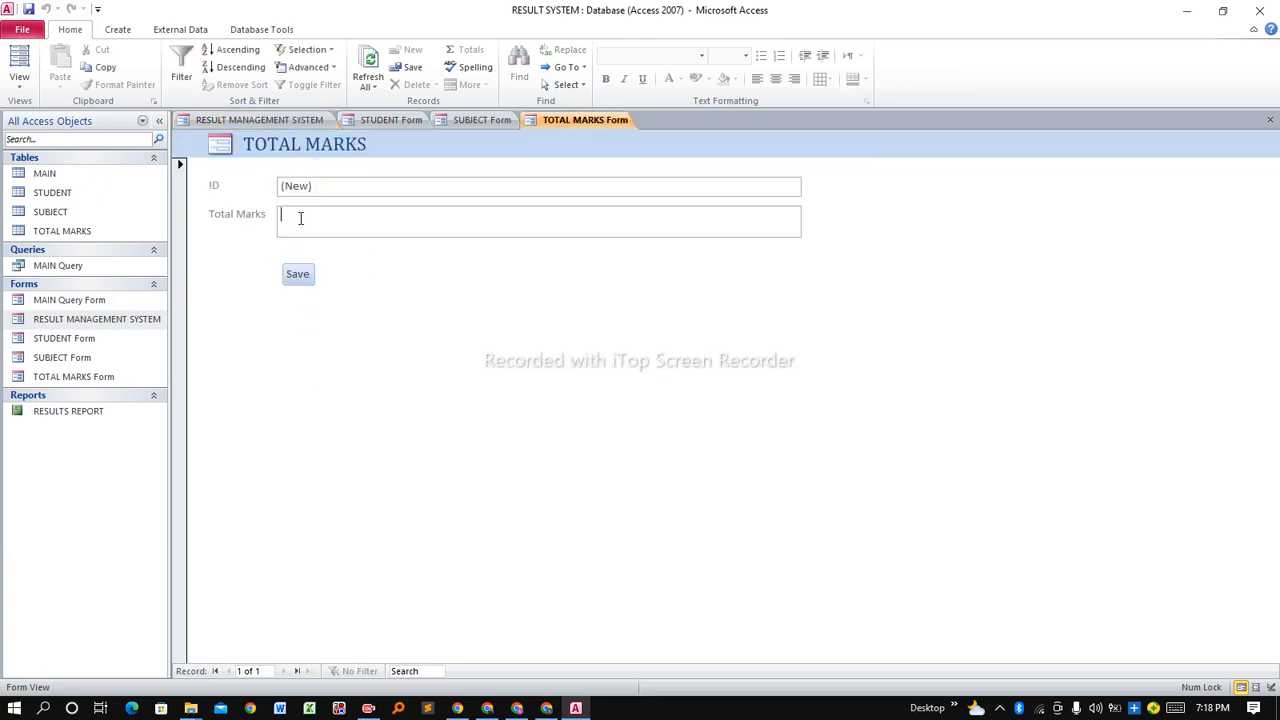
type("100")
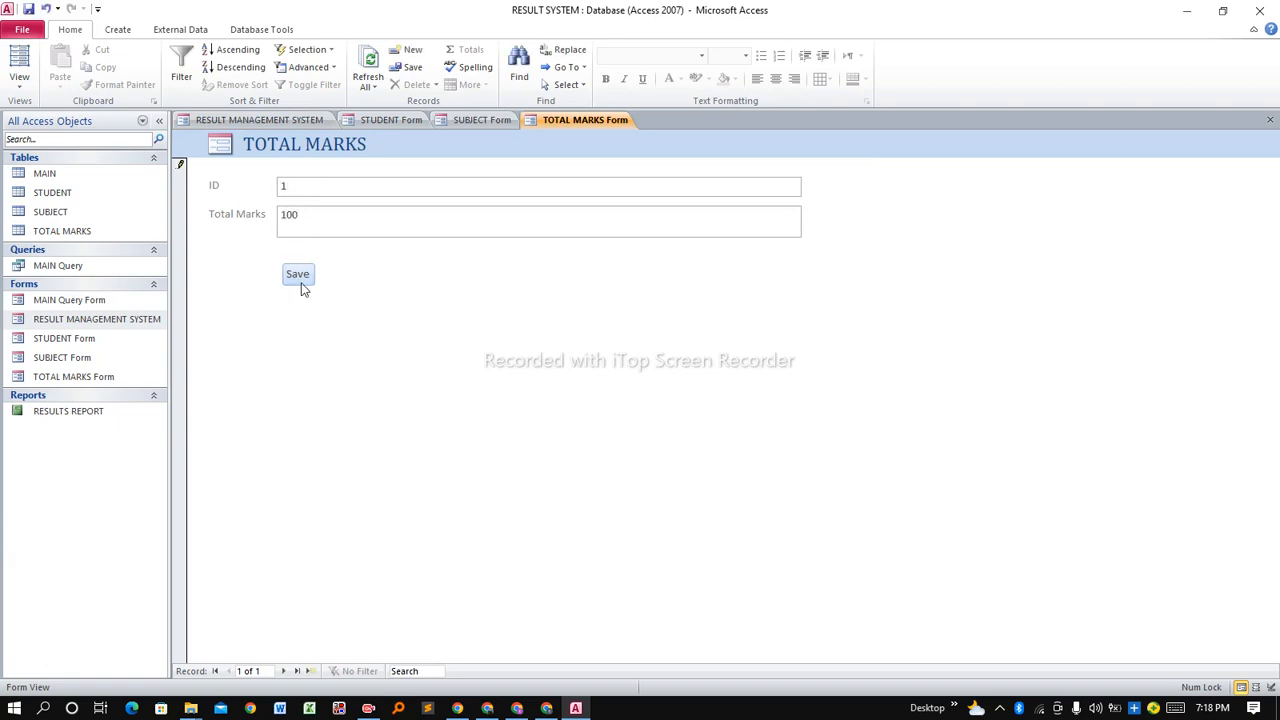
left_click(300, 276)
right_click(574, 120)
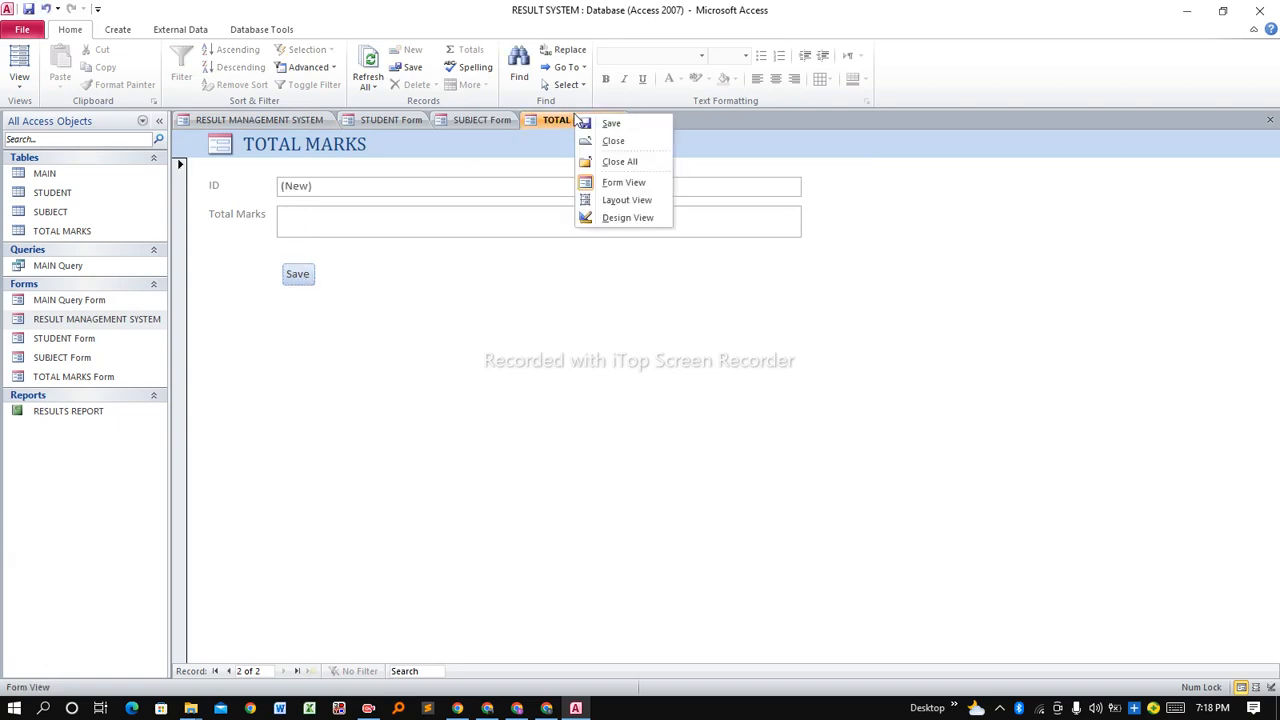
left_click(620, 218)
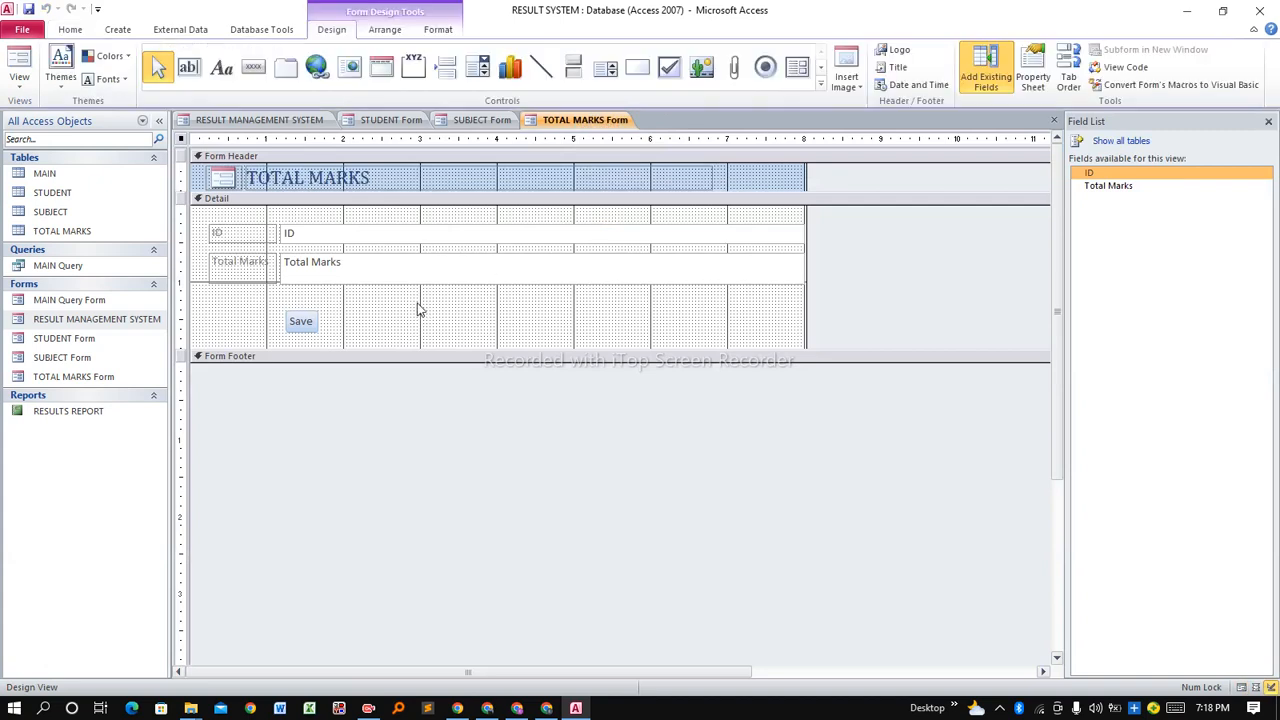
Draw a text button labelled 'Back' beside Save that opens the RESULT MANAGEMENT SYSTEM form.
left_click(254, 67)
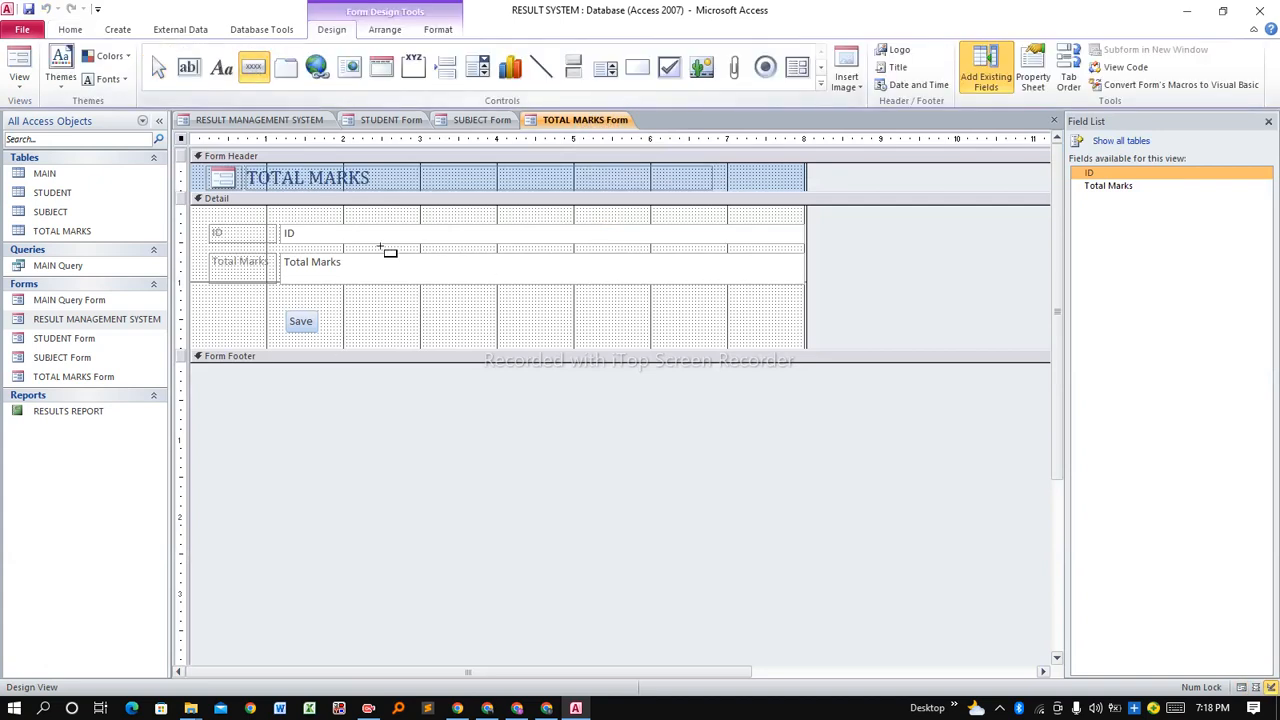
left_click_drag(351, 314, 430, 336)
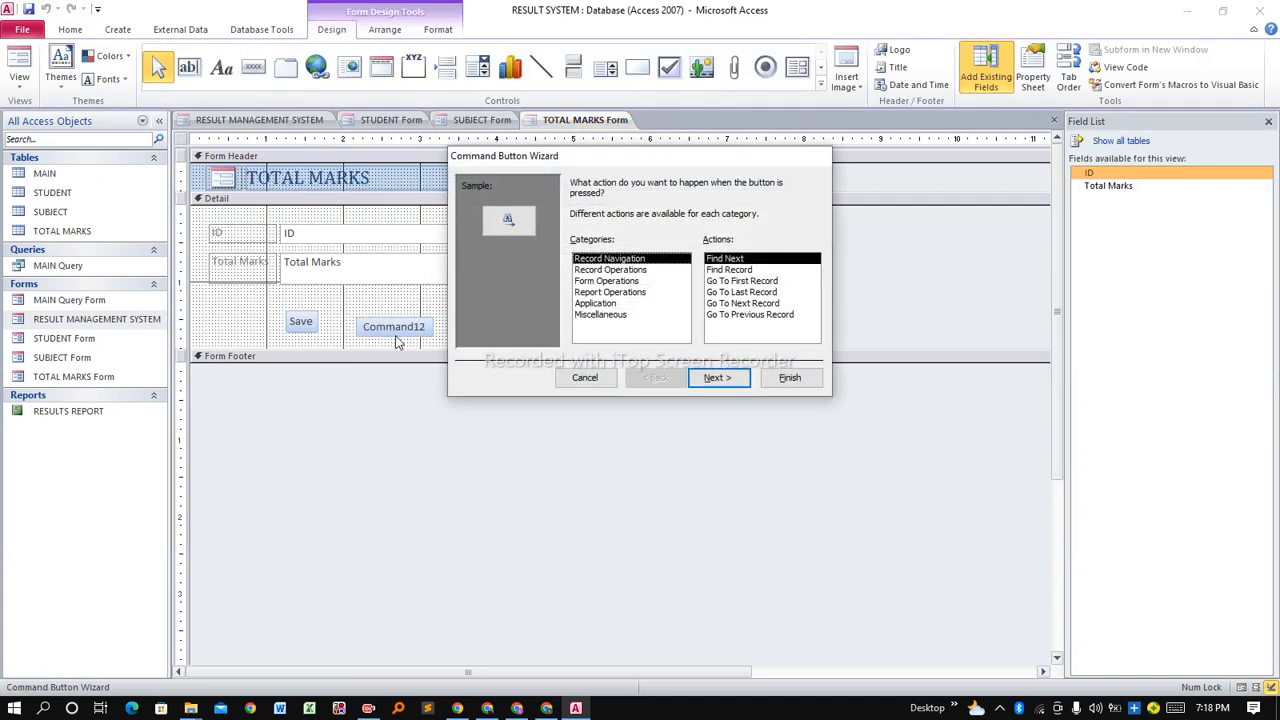
left_click(608, 281)
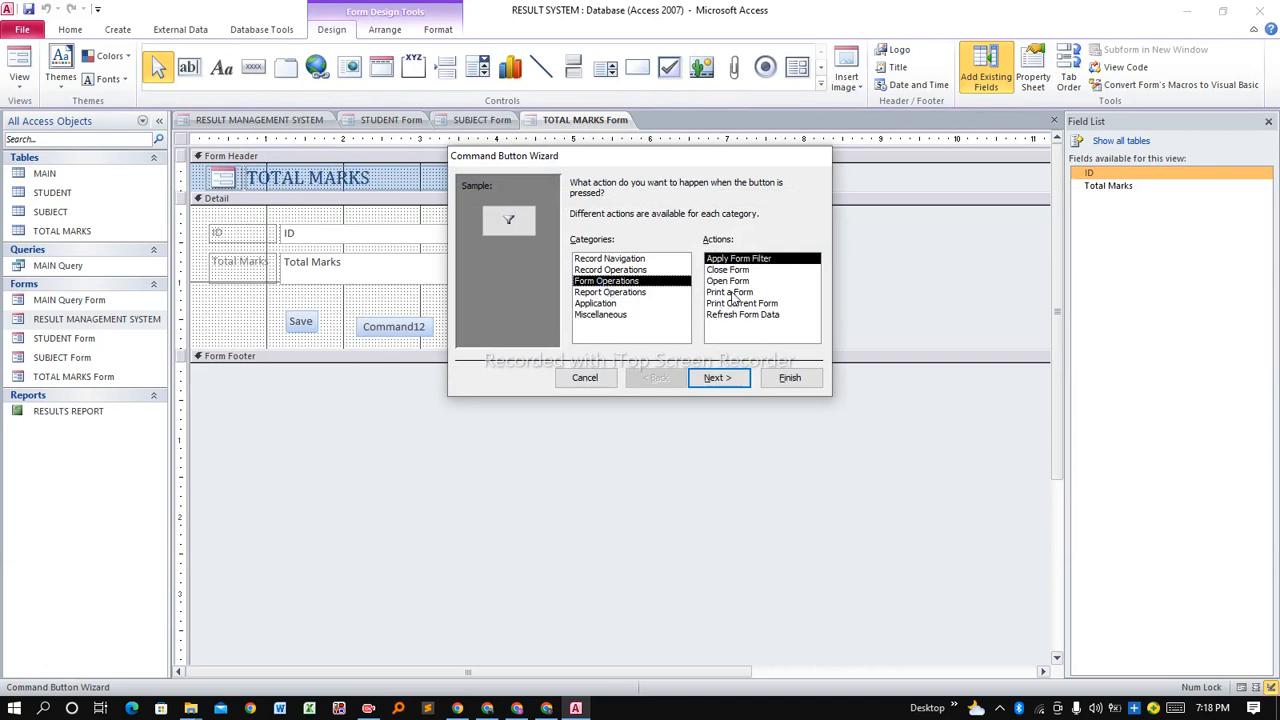
left_click(734, 282)
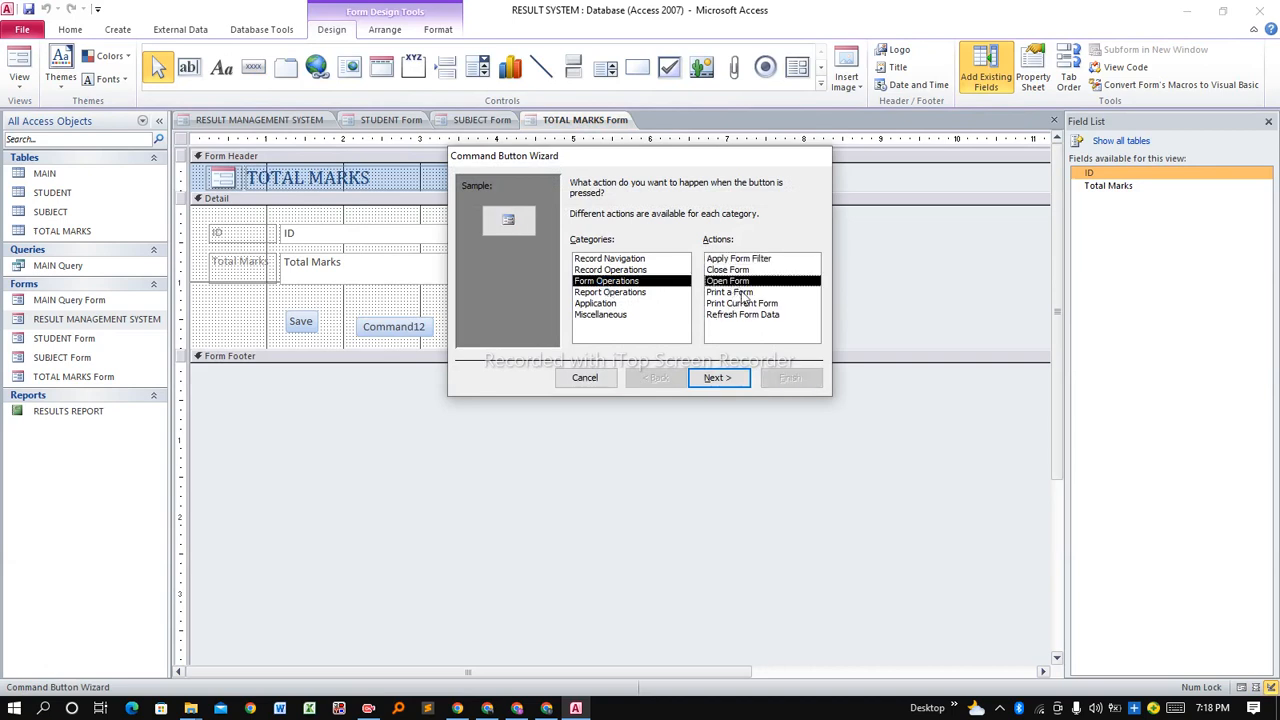
left_click(716, 379)
left_click(606, 227)
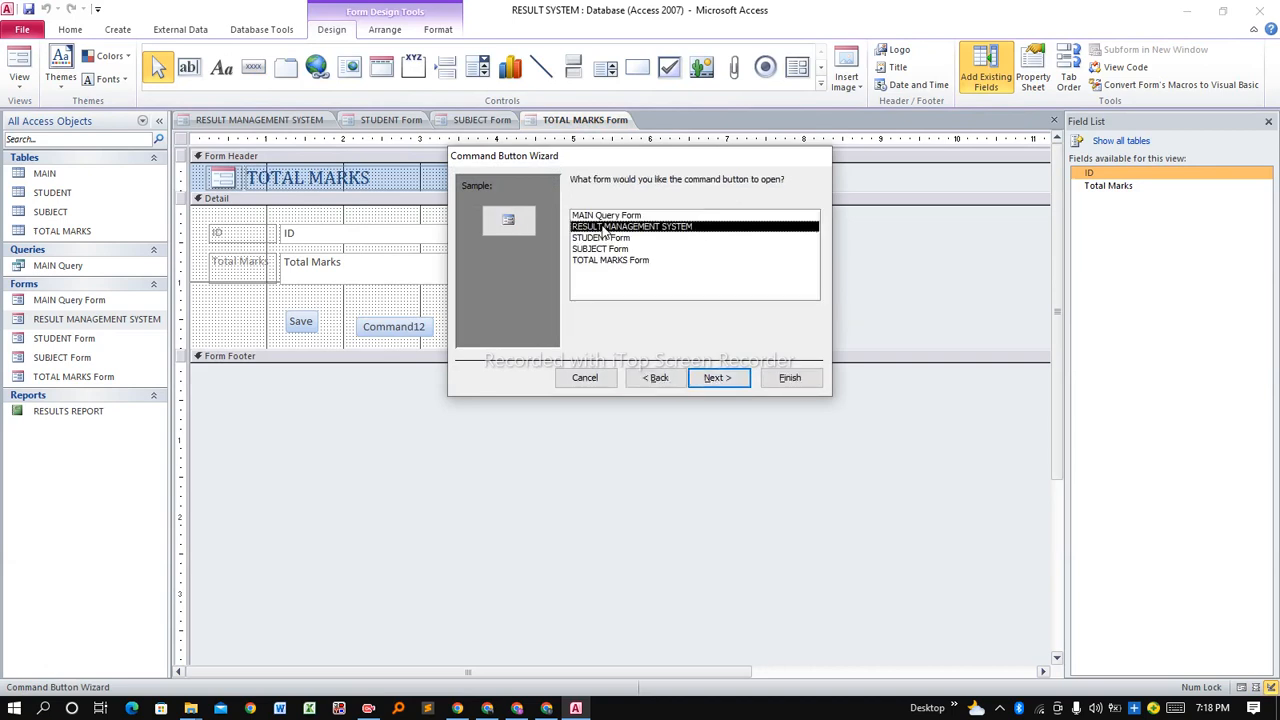
left_click(716, 379)
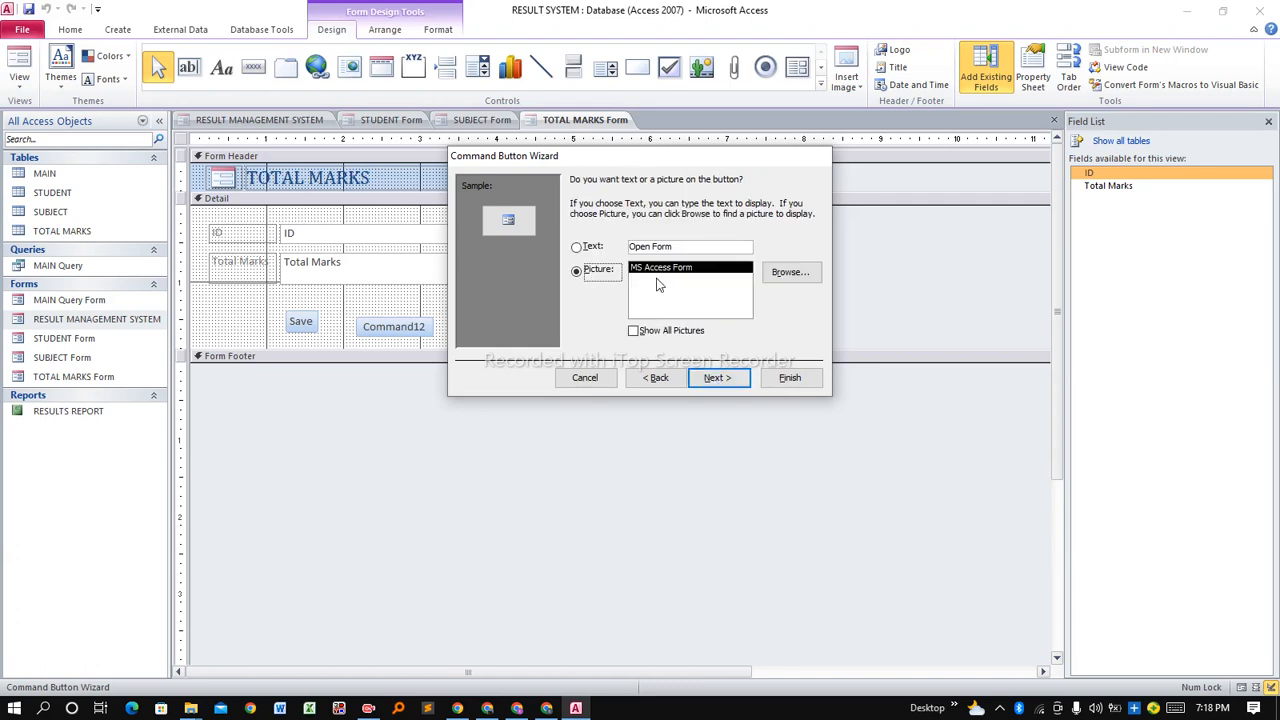
left_click(578, 247)
left_click_drag(678, 251, 625, 258)
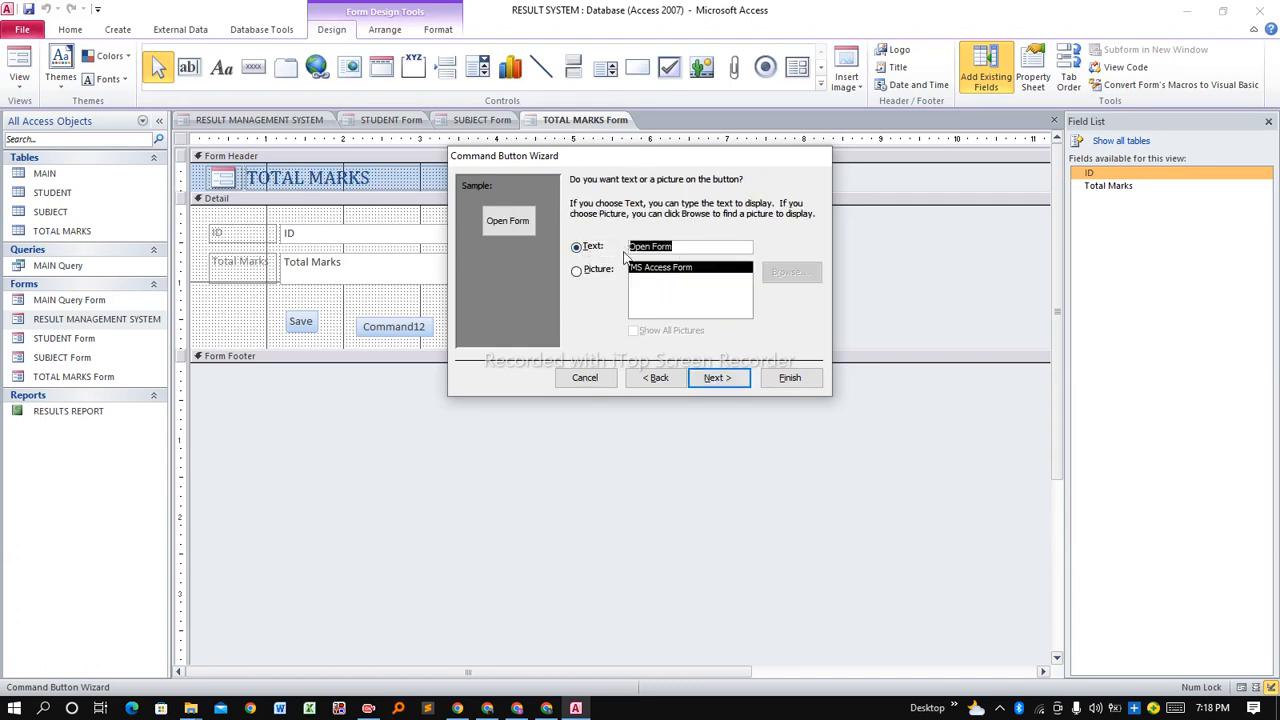
type("Back")
left_click(718, 378)
left_click(790, 378)
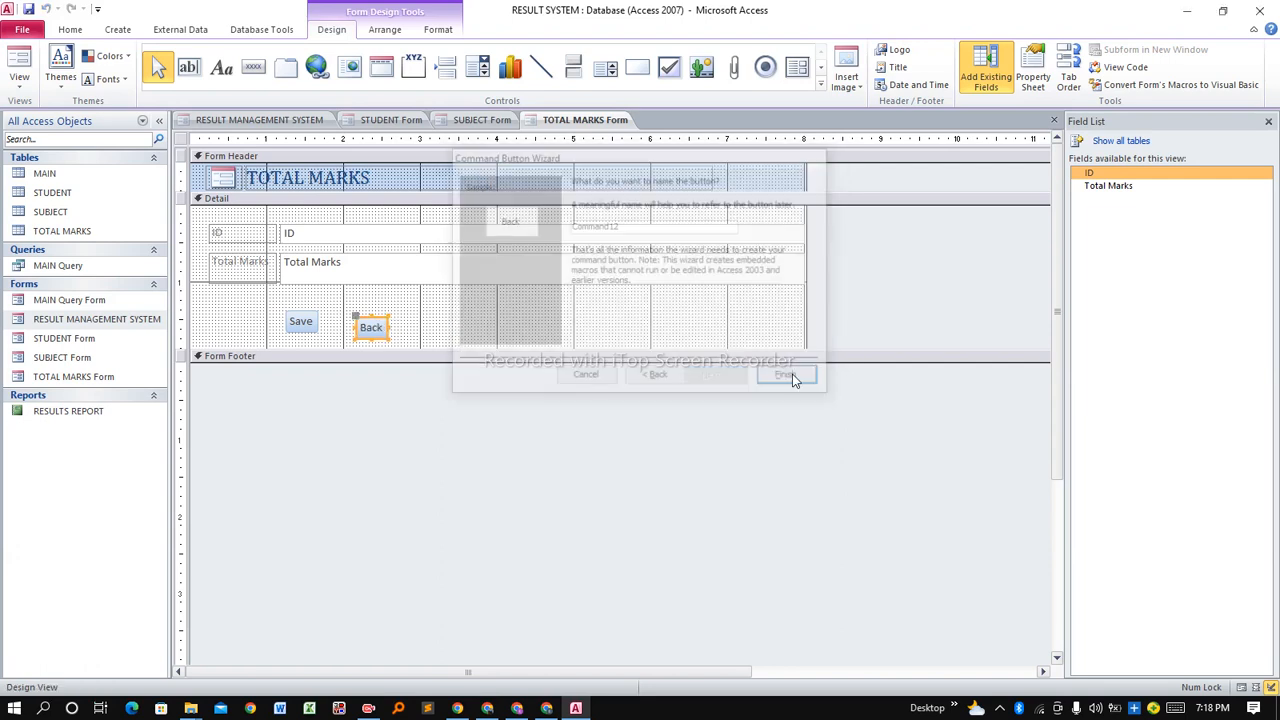
Nudge the Back button up, save the TOTAL MARKS form design, and switch to Form View.
key("Up")
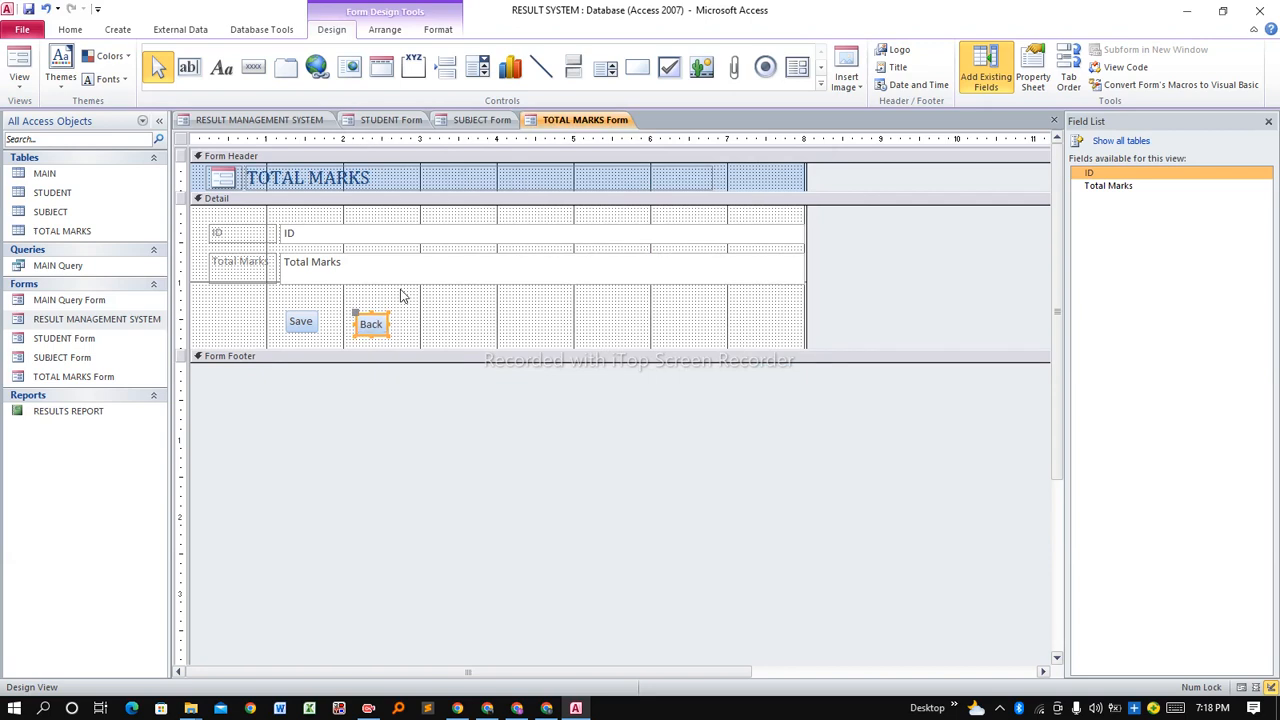
key("Up")
left_click(405, 322)
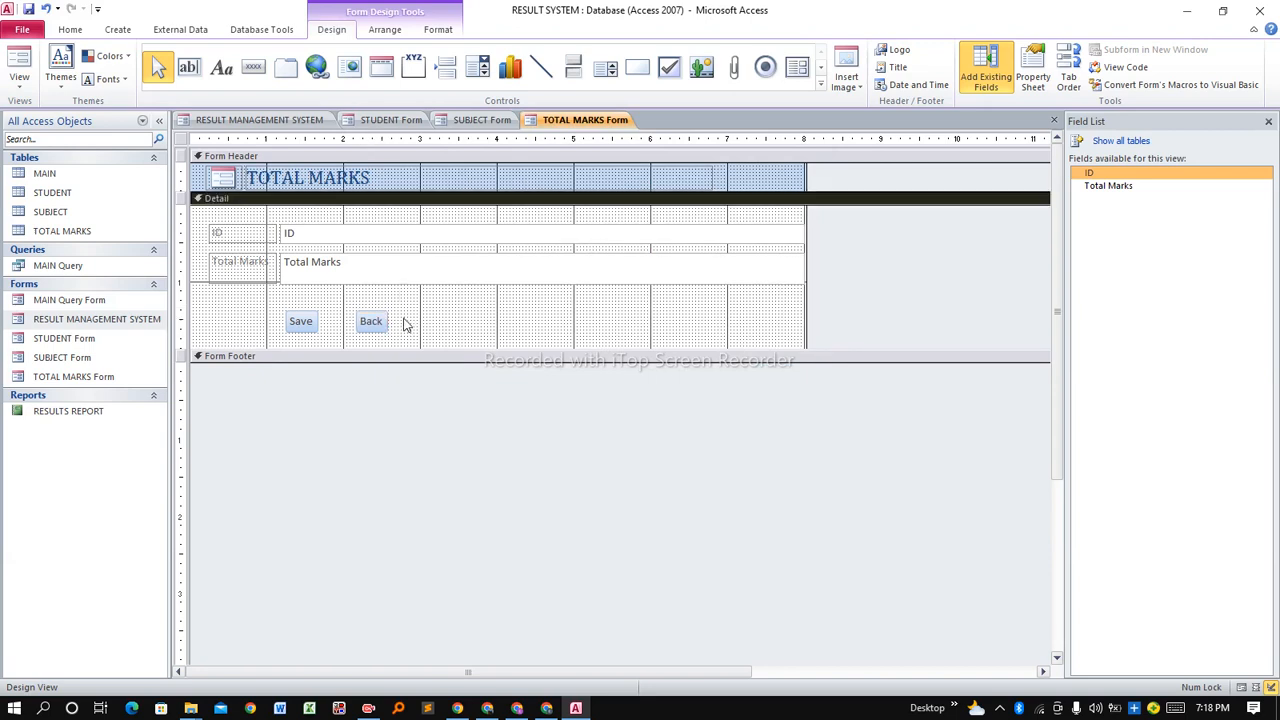
right_click(567, 119)
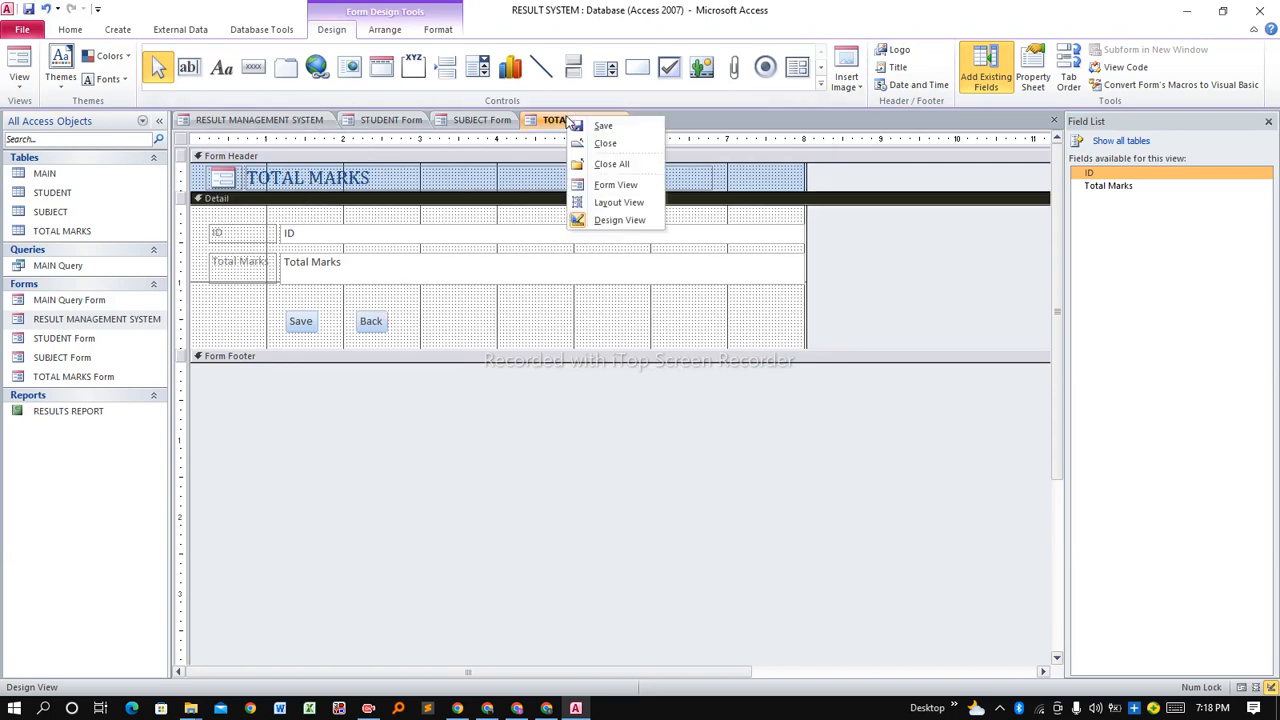
left_click(588, 129)
right_click(574, 122)
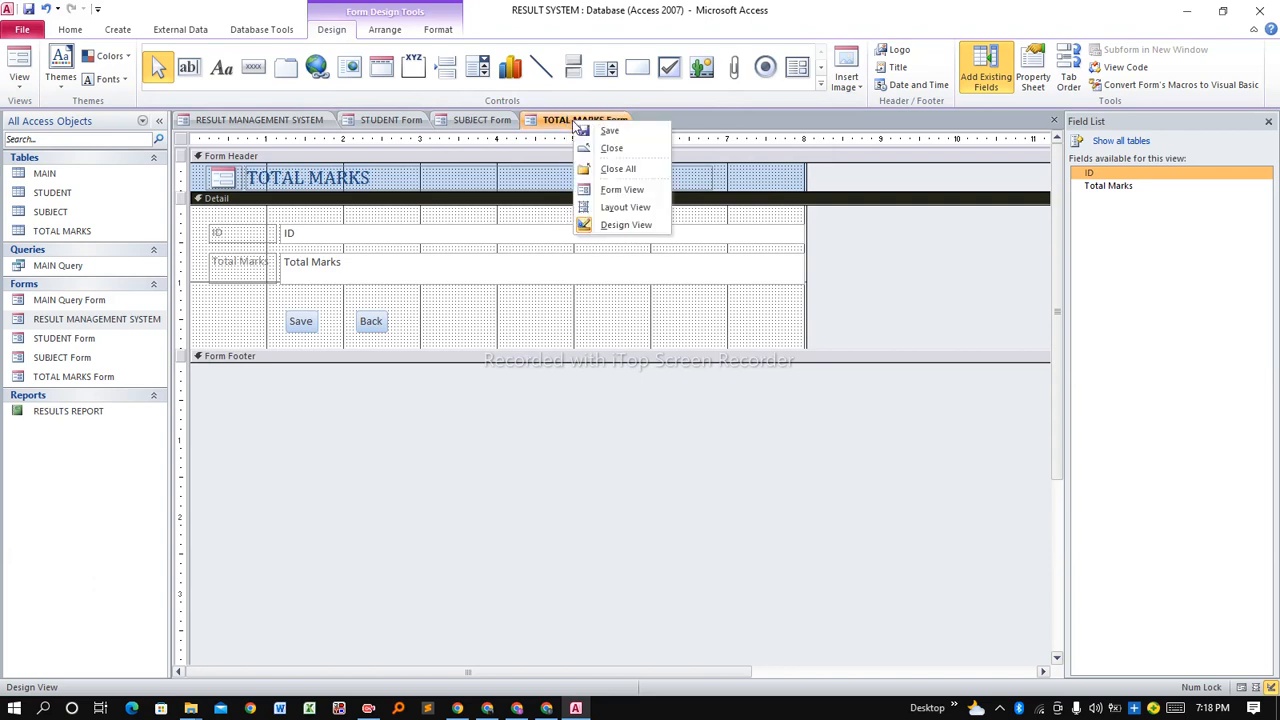
left_click(614, 192)
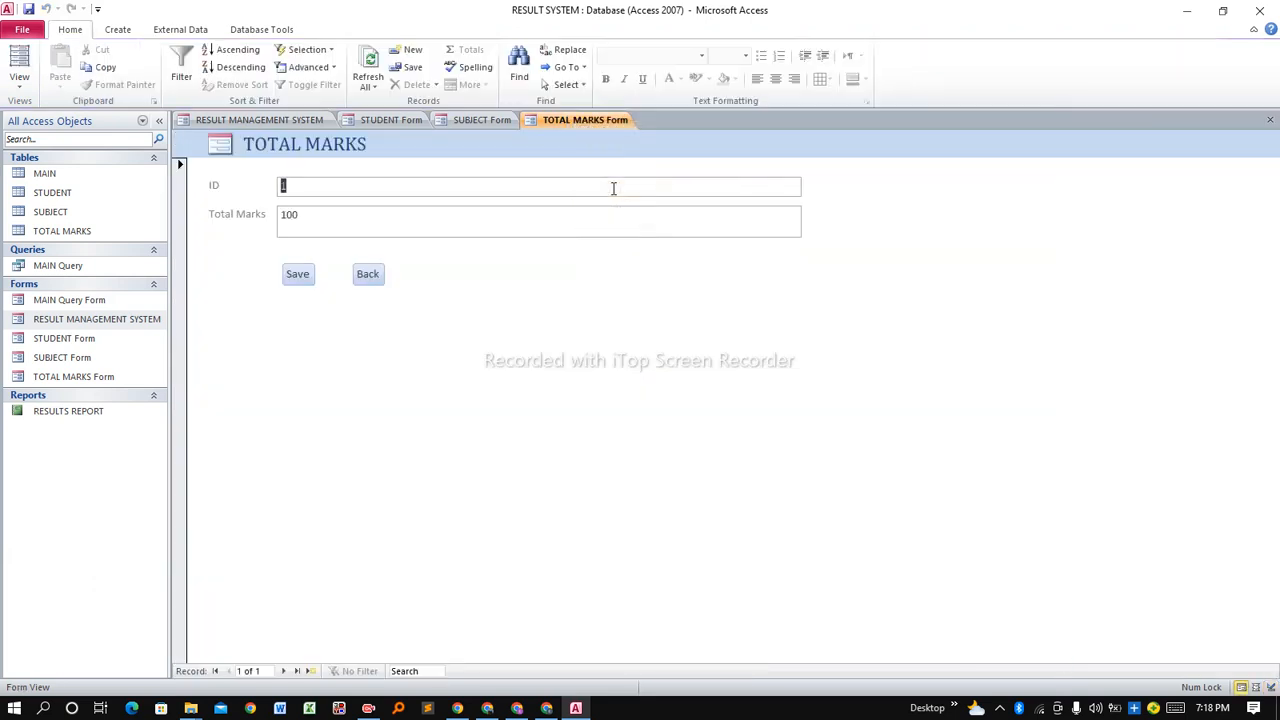
Save the total marks record, go Back to the menu, and open RESULT DETAILS.
left_click(299, 277)
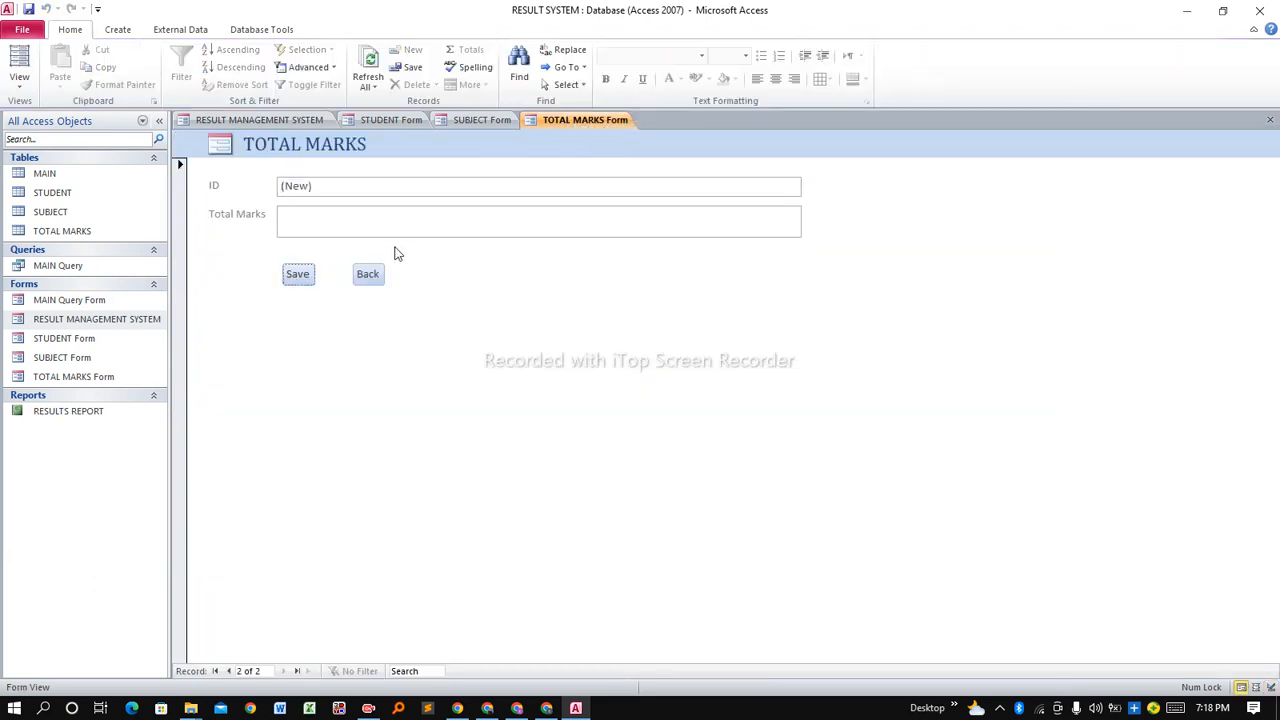
left_click(365, 279)
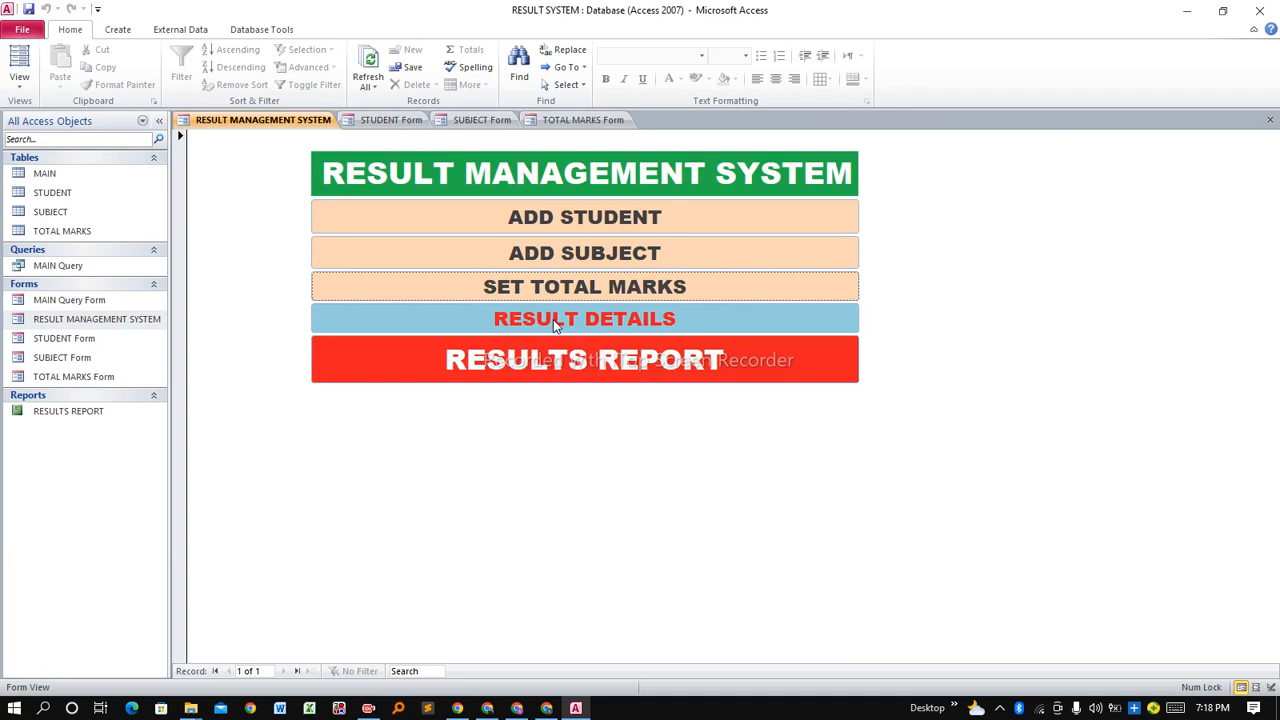
left_click(497, 324)
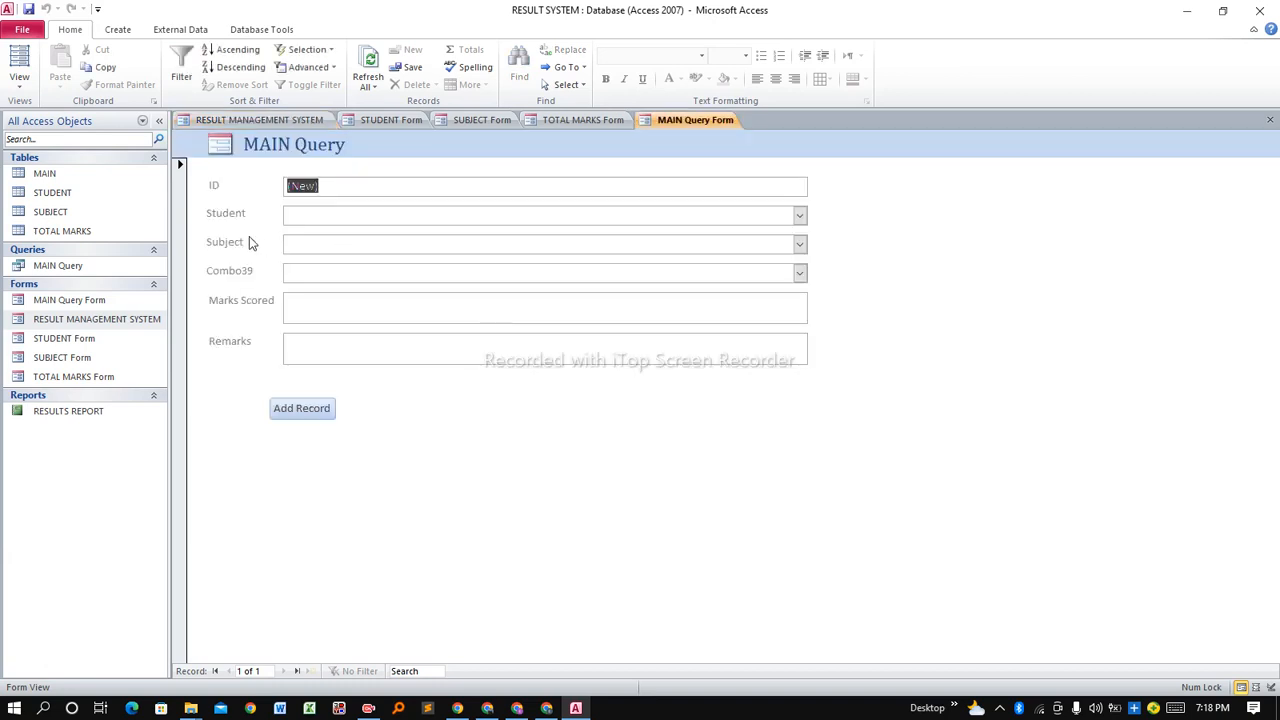
Start a MAIN Query record with the first listed student and English as subject; Combo39 stays empty.
left_click(800, 215)
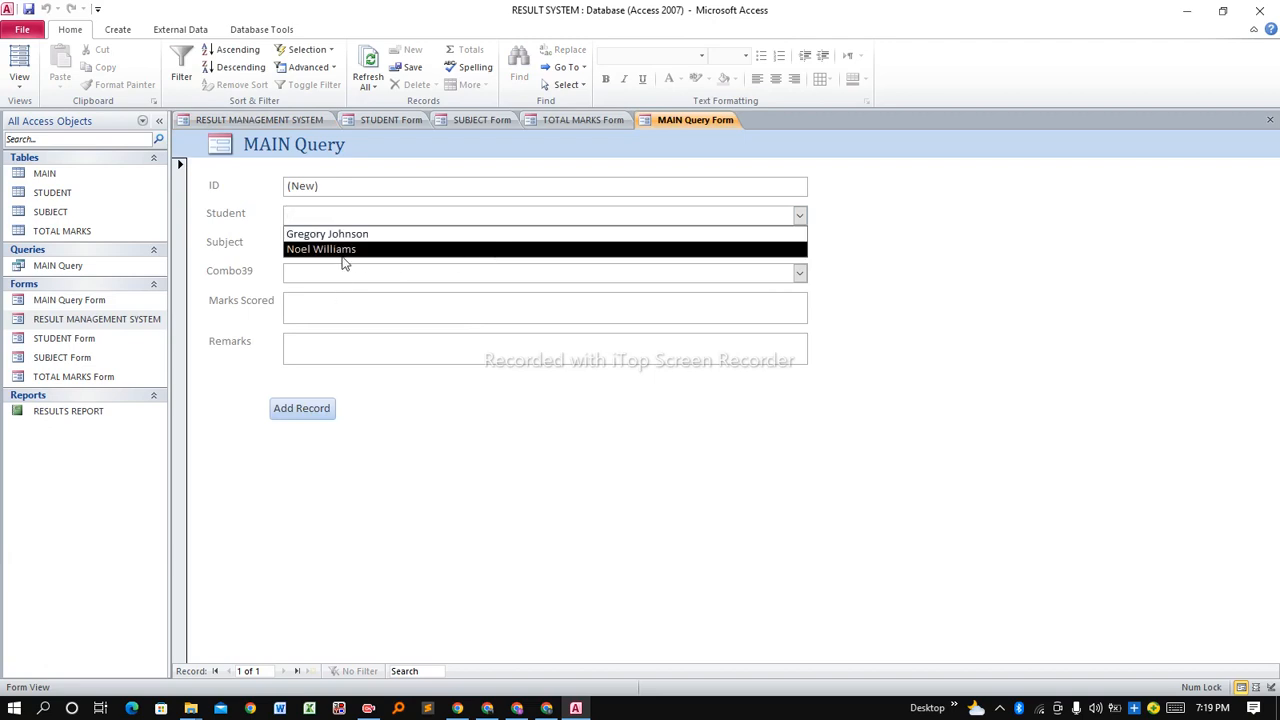
left_click(376, 236)
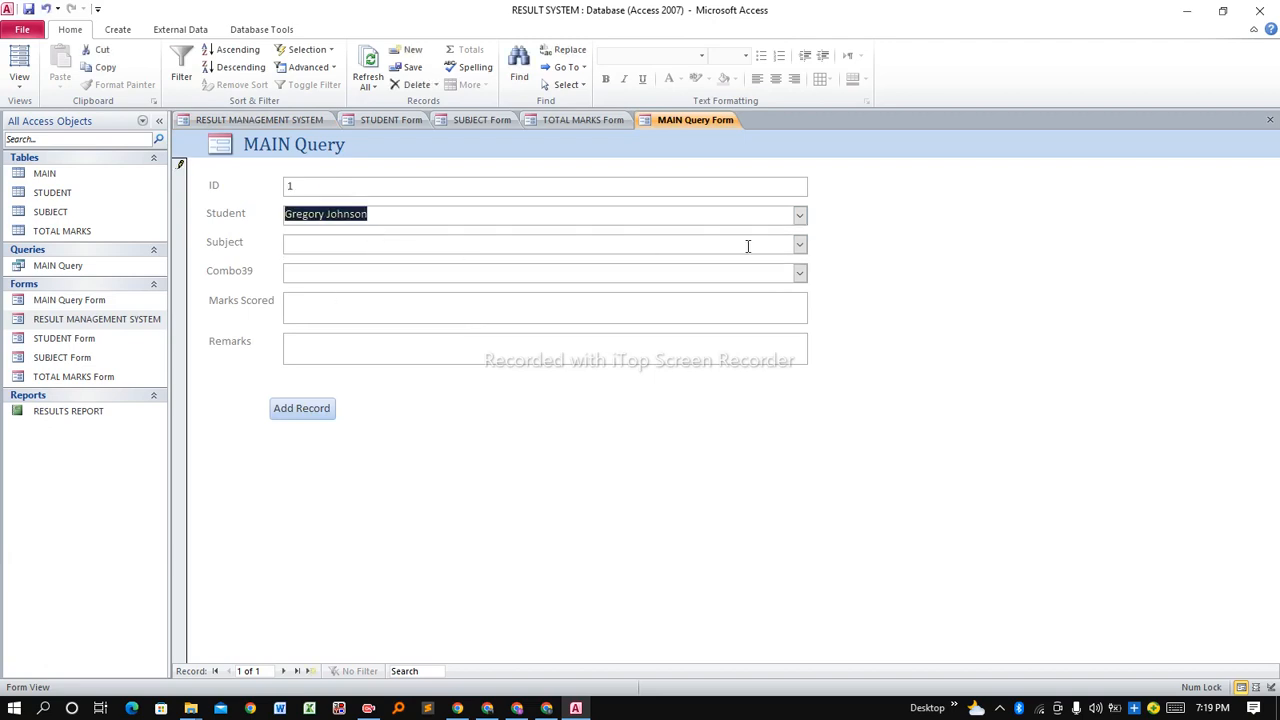
left_click(800, 245)
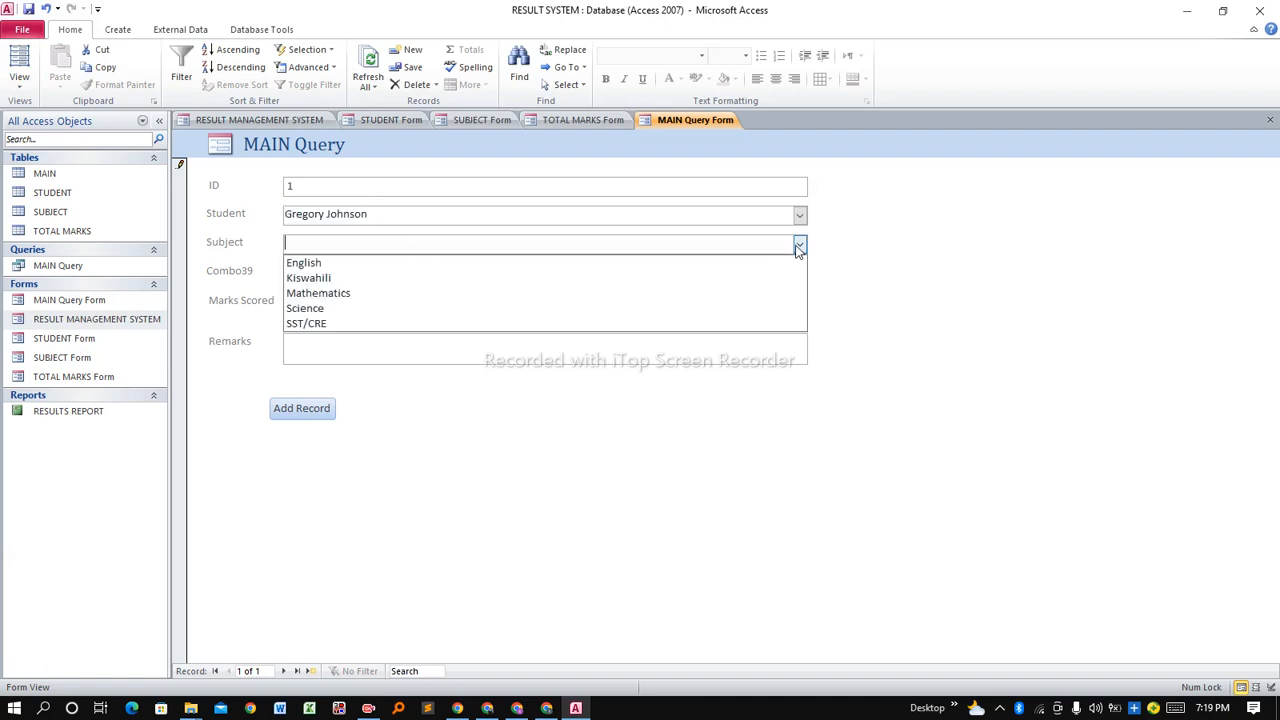
left_click(570, 265)
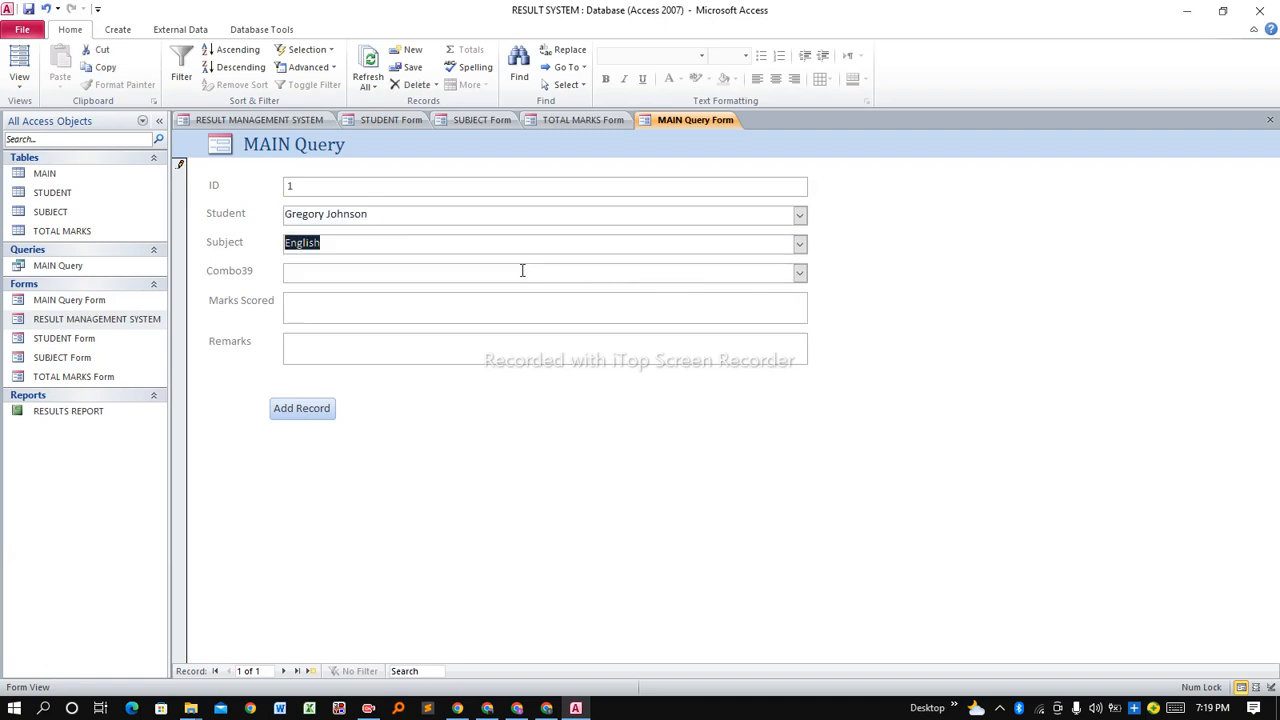
left_click(800, 275)
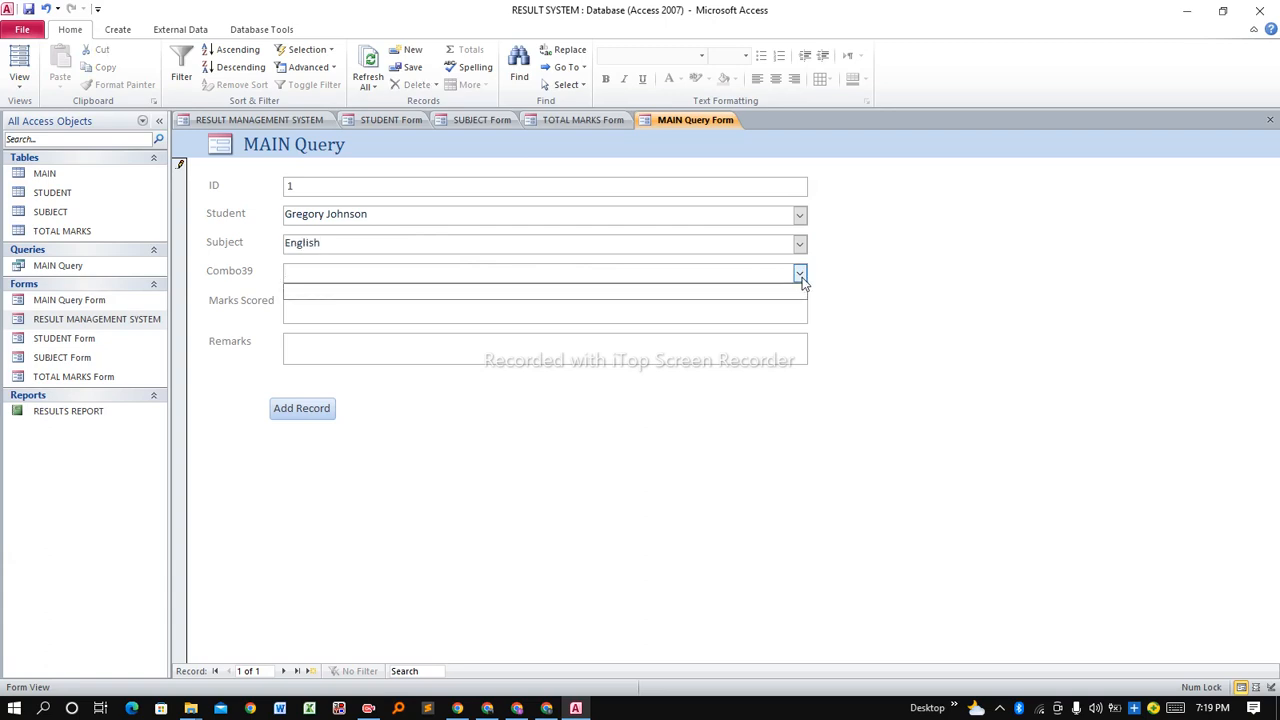
left_click(800, 275)
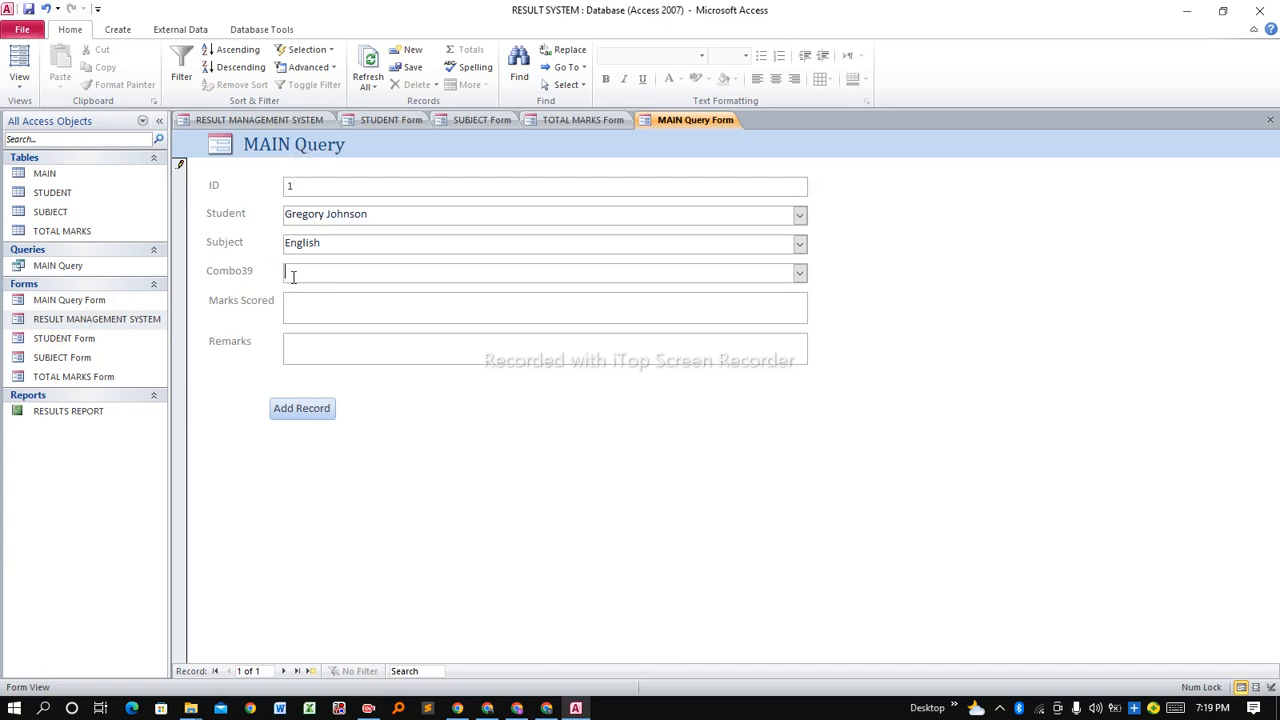
Close all open forms, then bring up MAIN Query Form's options in the Navigation Pane.
right_click(697, 120)
left_click(742, 169)
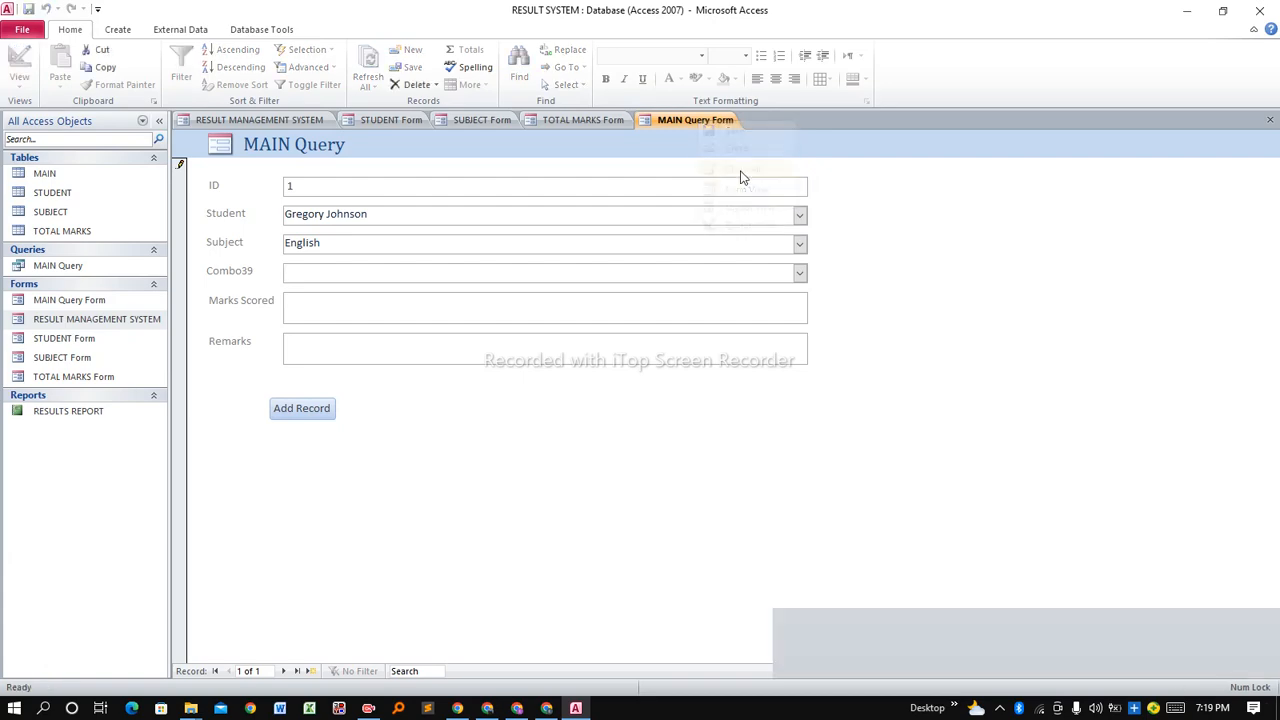
right_click(110, 303)
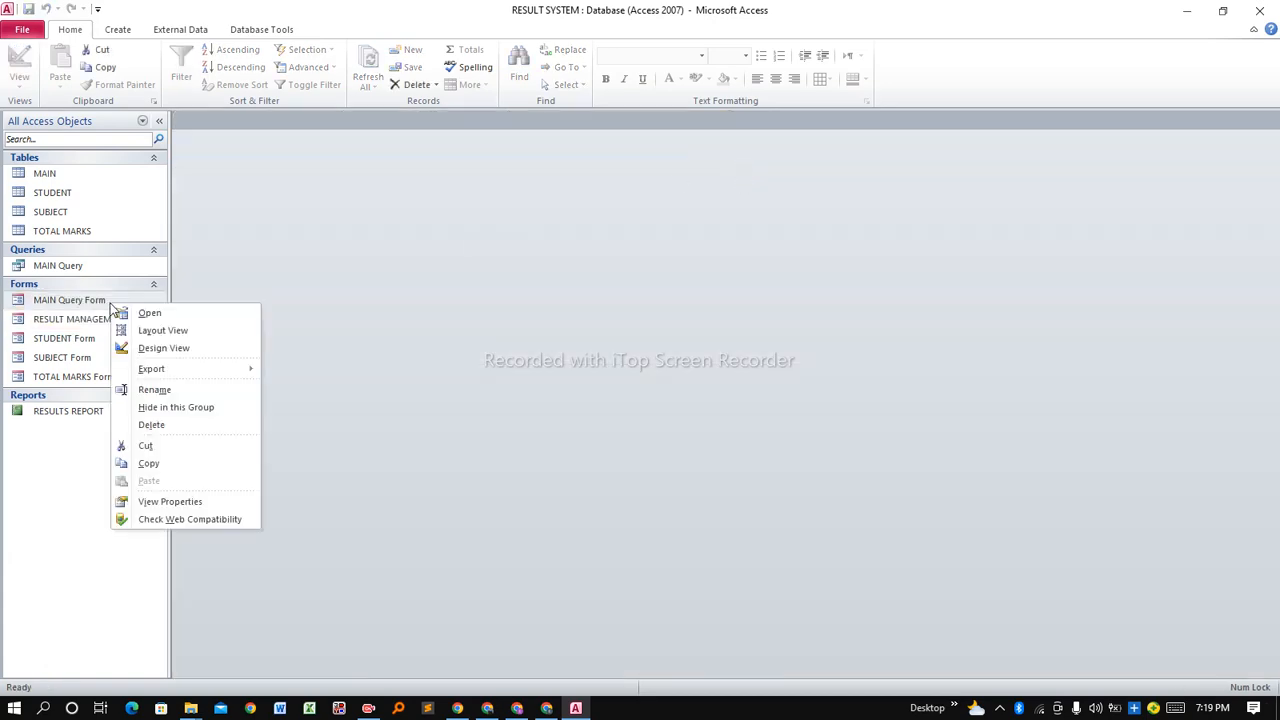
In Design View, retype MAIN Query Form's Combo39 label as 'Total Marks'.
left_click(168, 348)
left_click(242, 322)
left_click(242, 320)
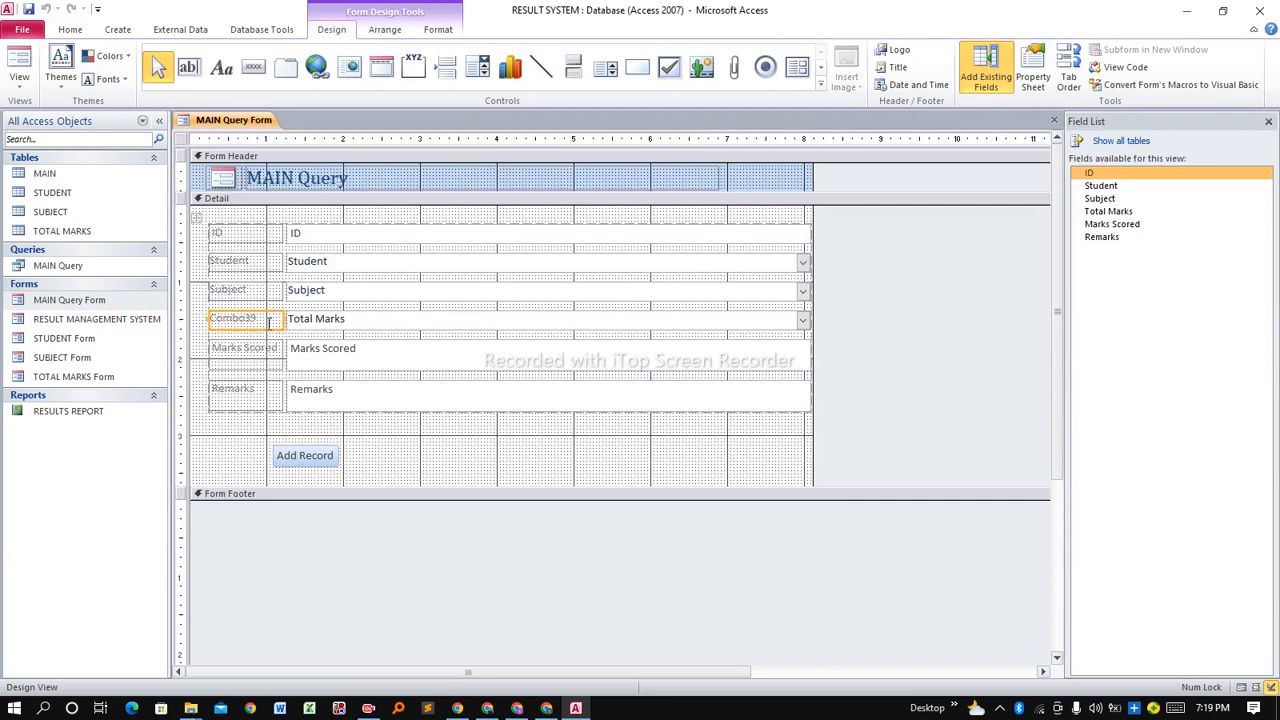
left_click(270, 324)
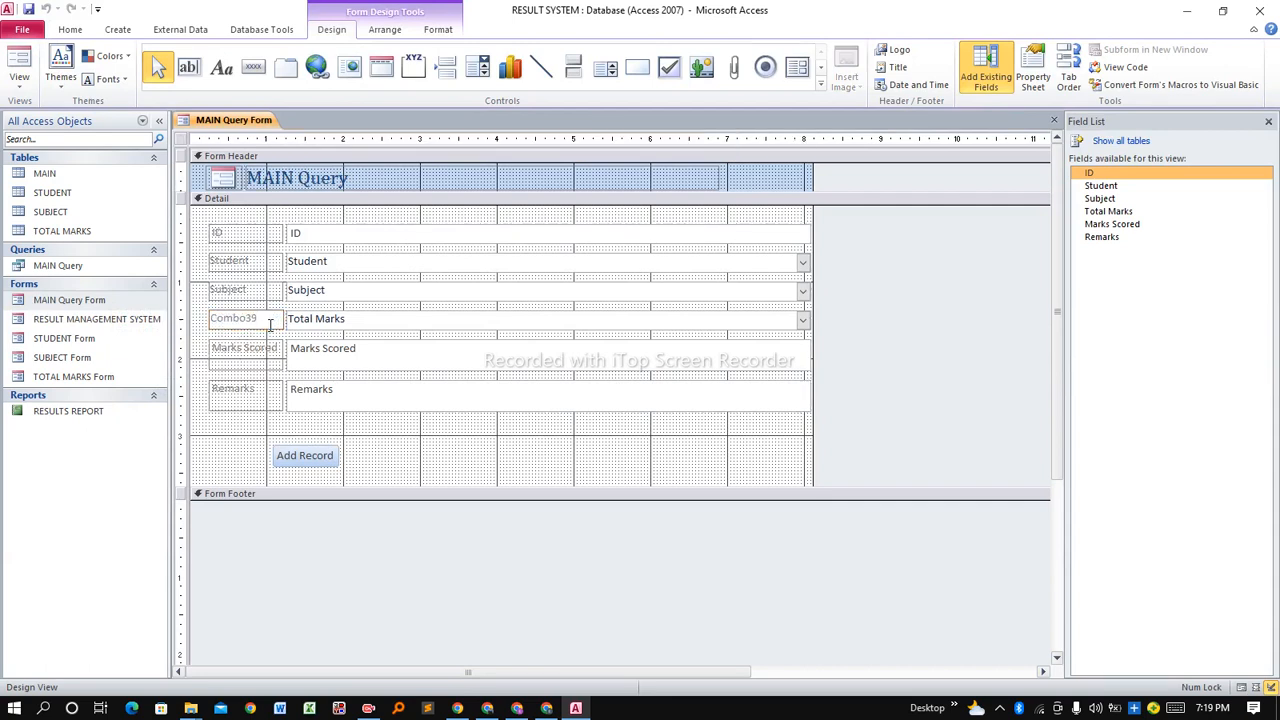
double_click(270, 324)
type("T")
key("Return")
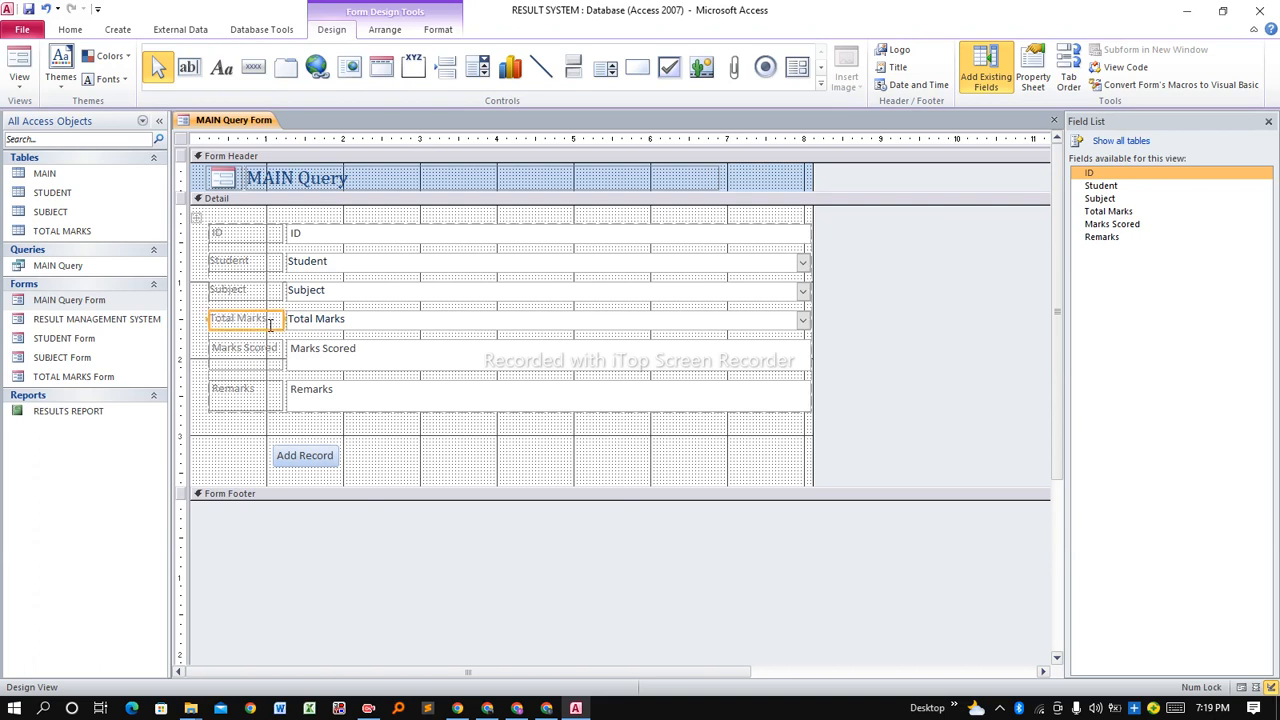
left_click(342, 326)
left_click(342, 326)
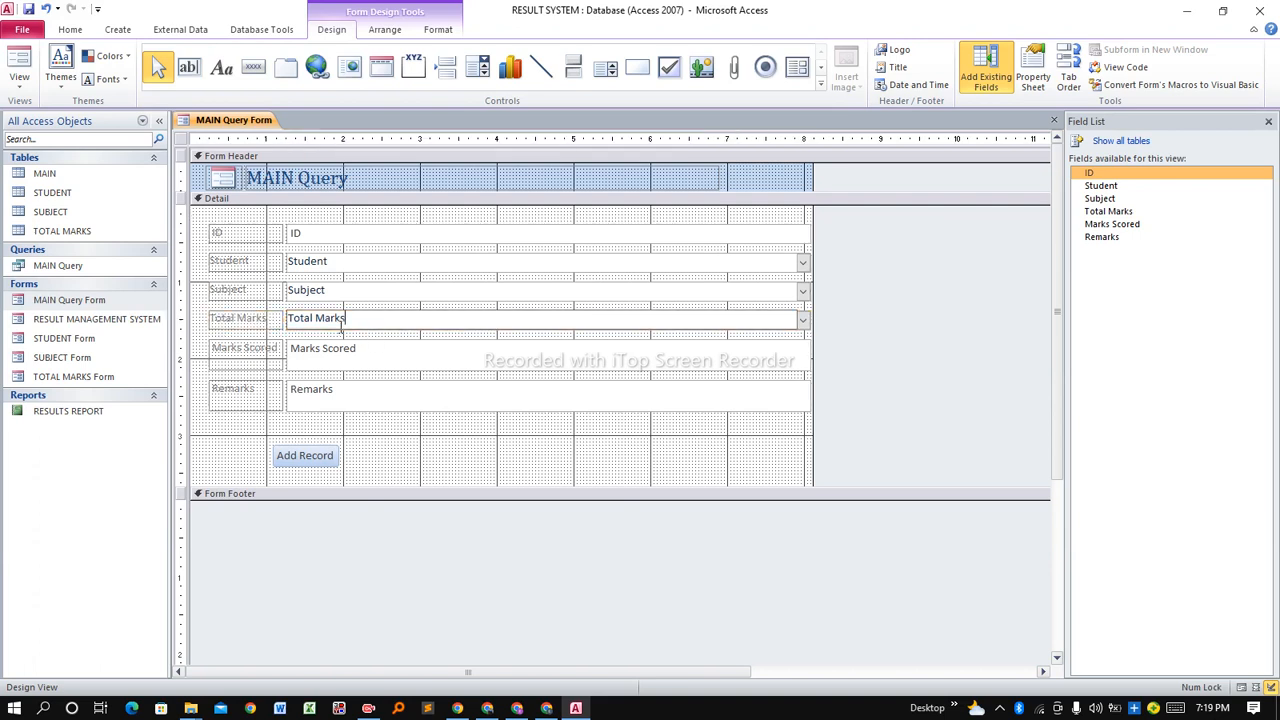
Save the MAIN Query Form design and close the form.
right_click(240, 121)
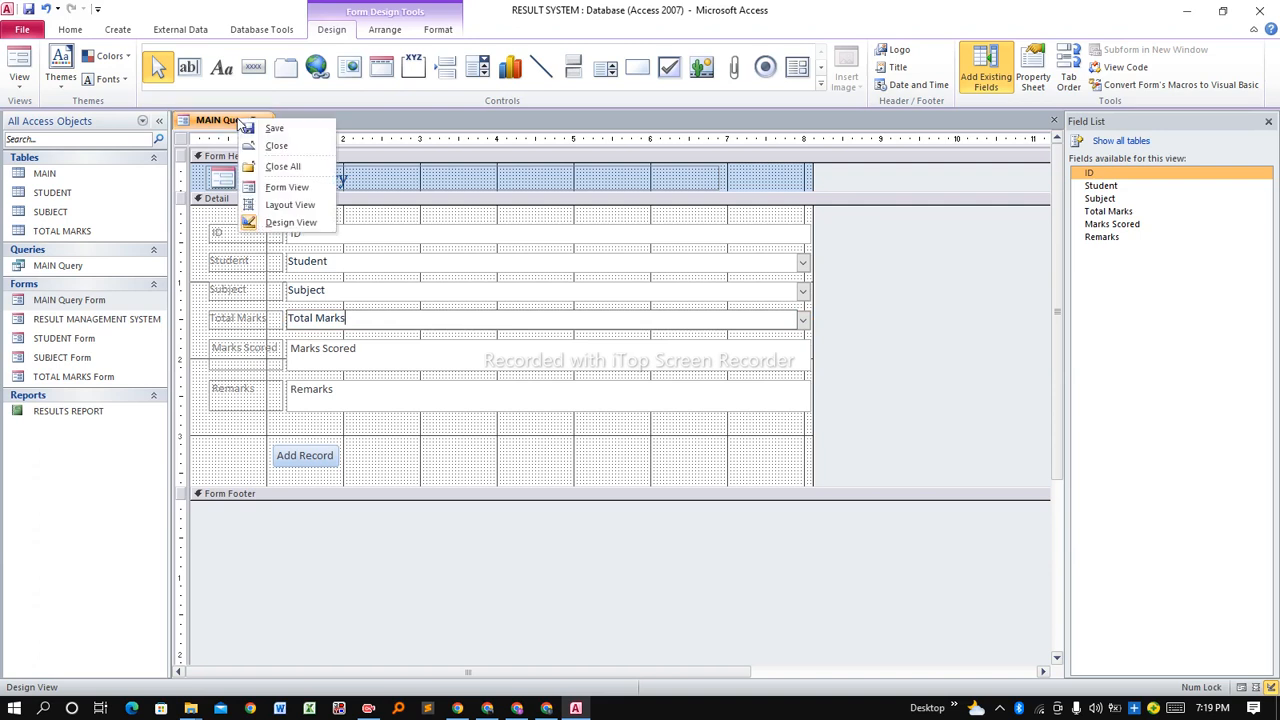
left_click(274, 129)
right_click(247, 121)
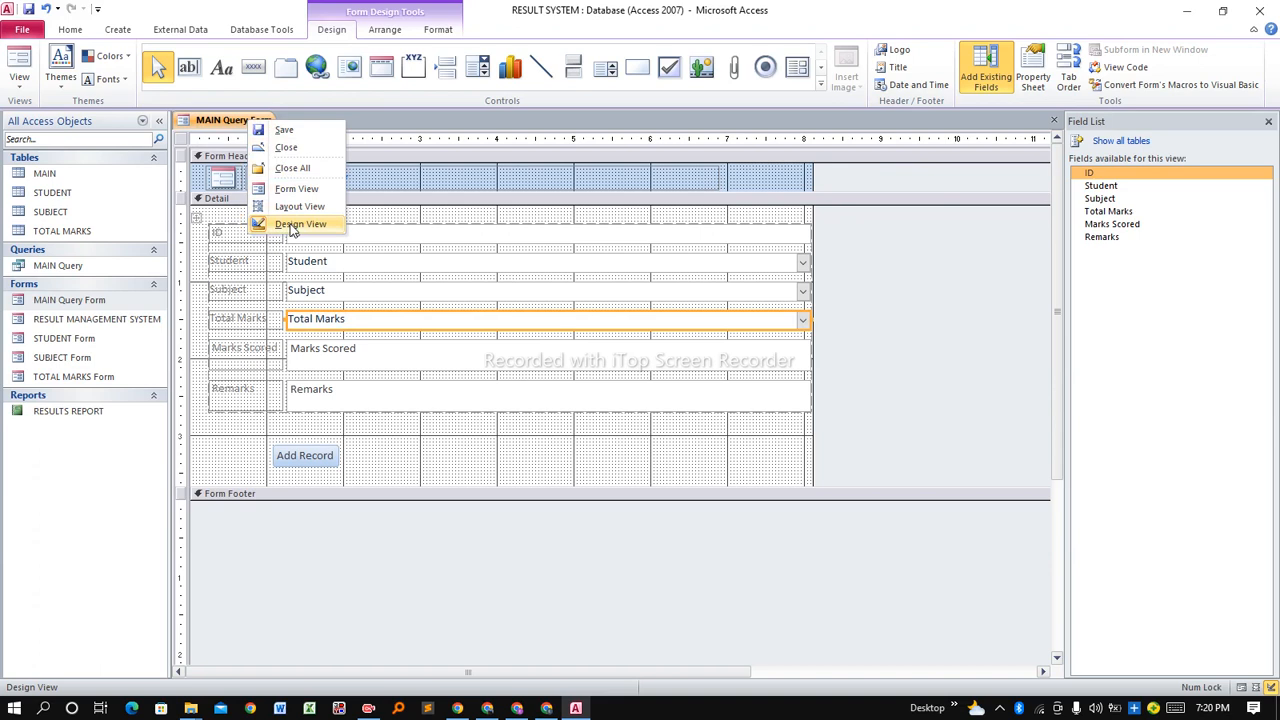
left_click(285, 147)
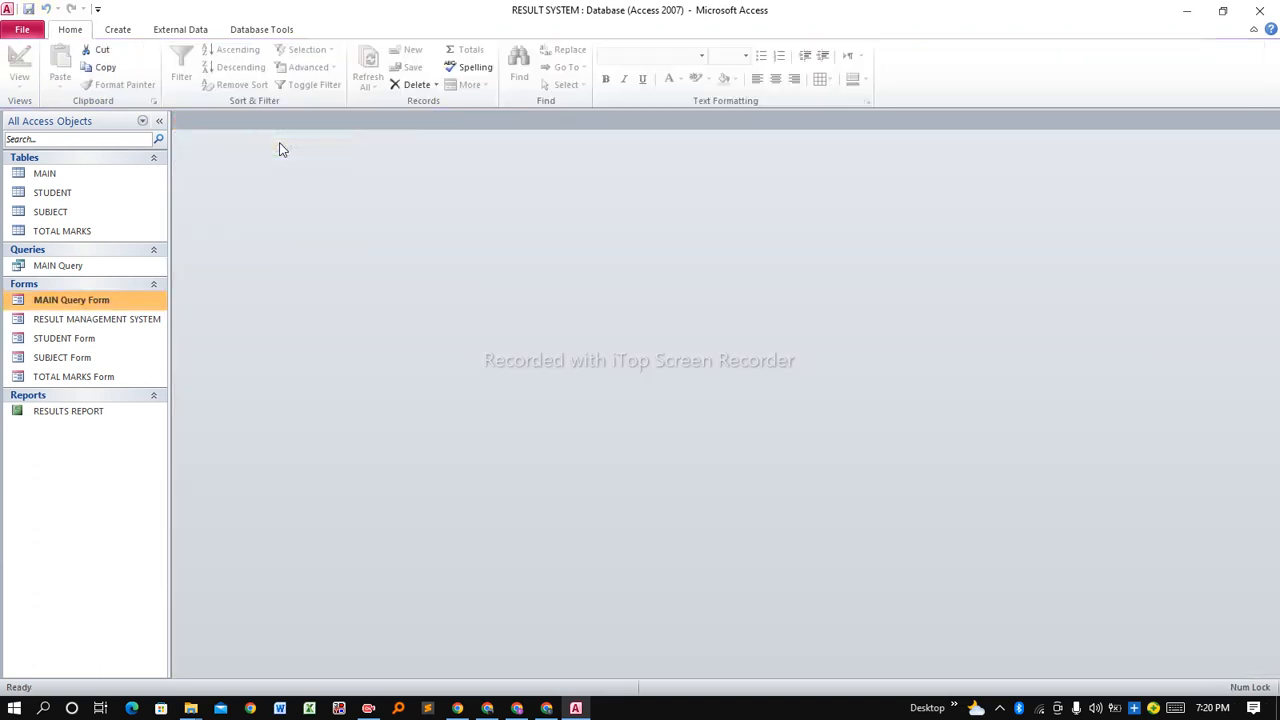
Open the menu form and RESULT DETAILS, find the Total Marks list empty, and go Back.
double_click(97, 319)
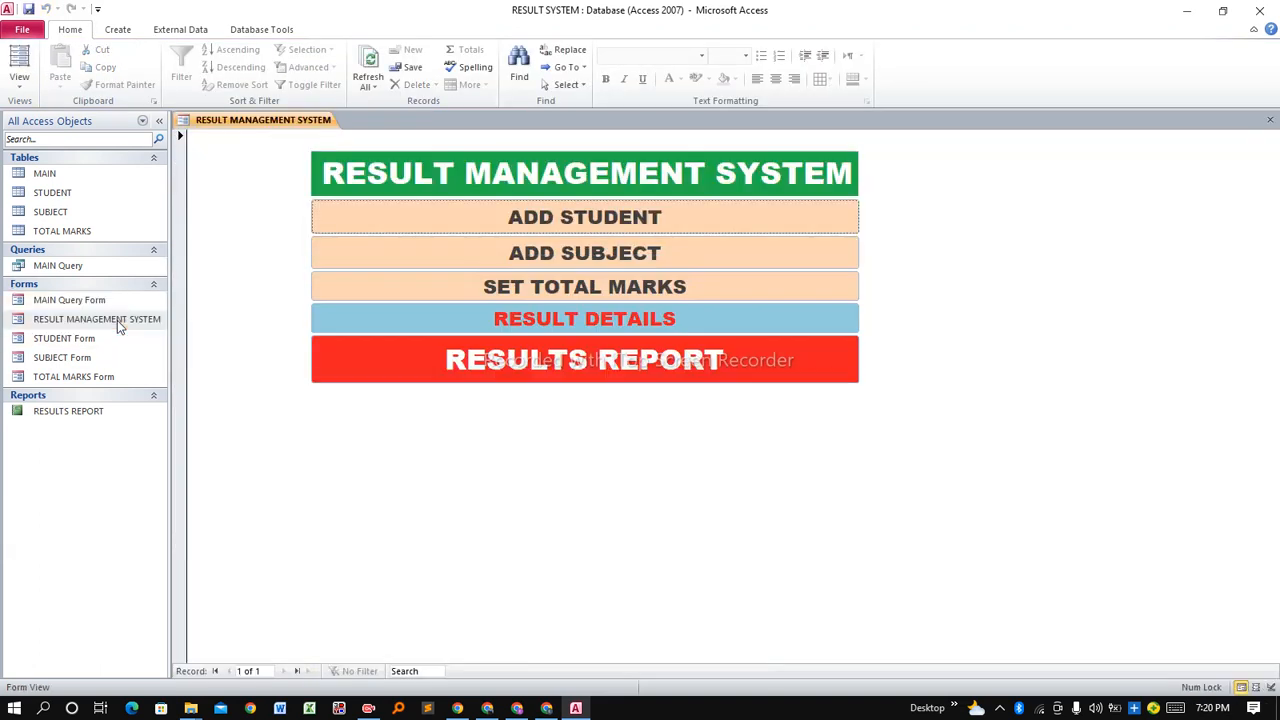
left_click(472, 318)
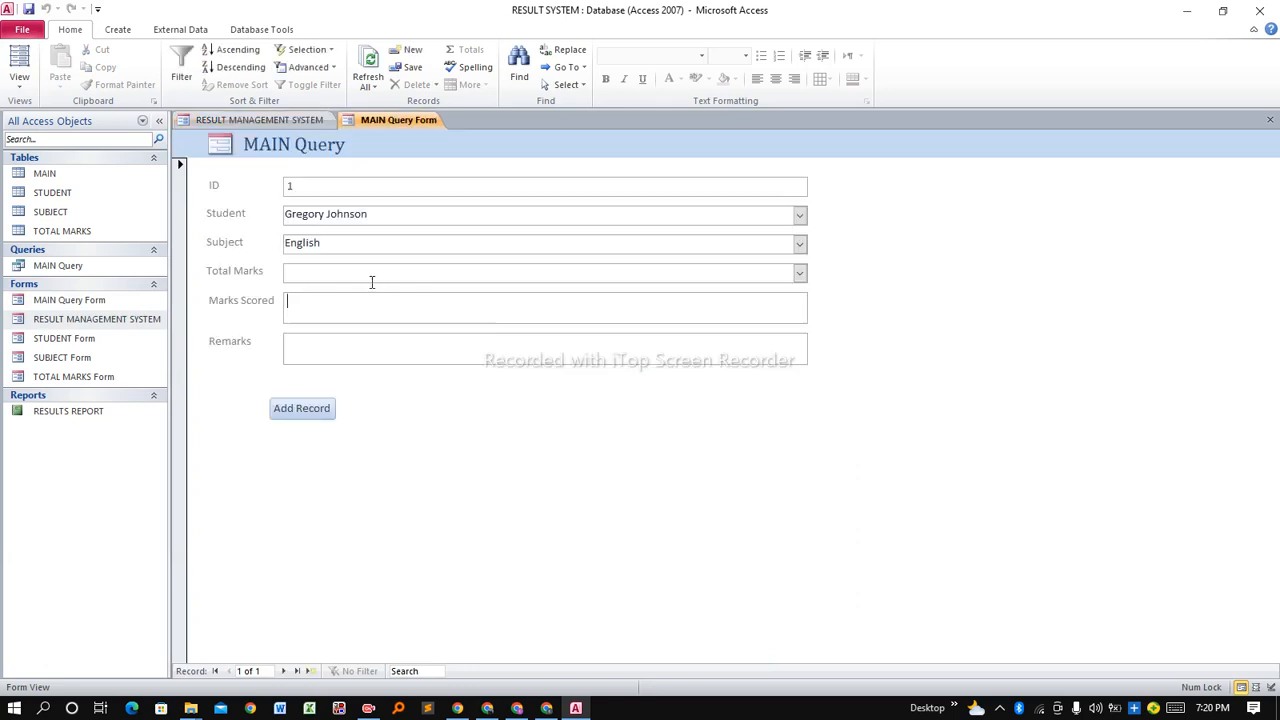
left_click(800, 273)
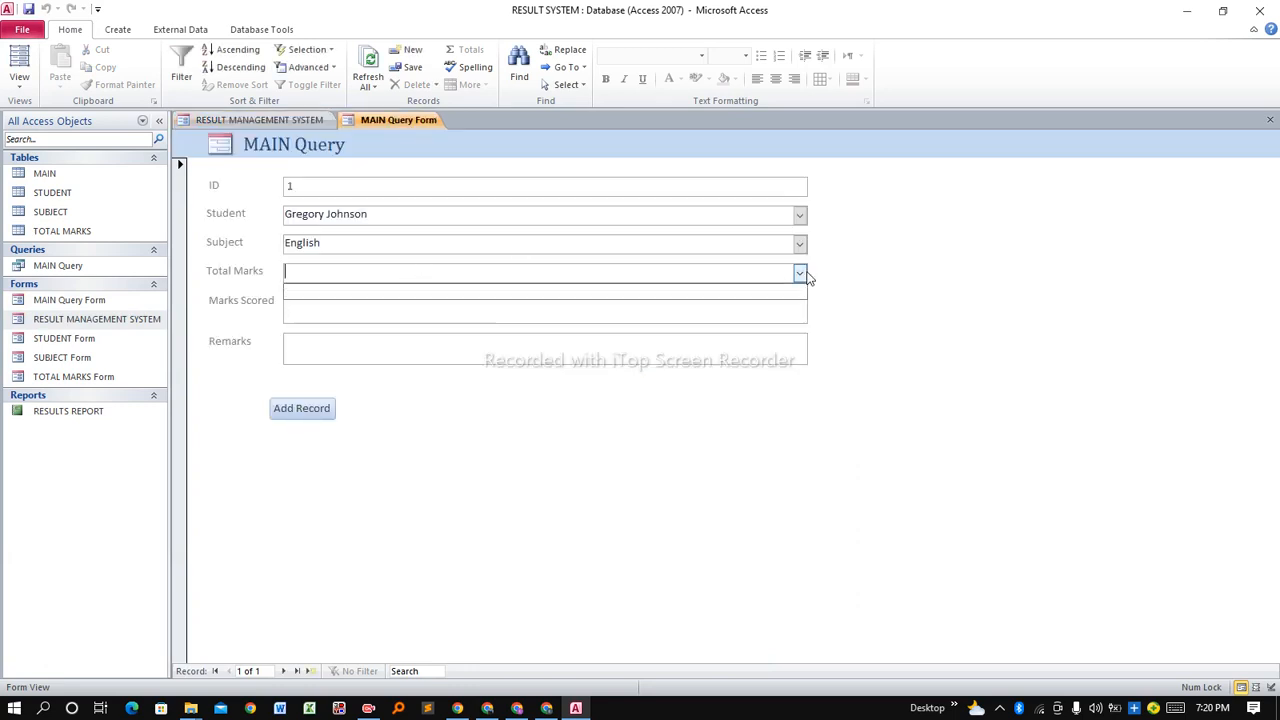
left_click(800, 273)
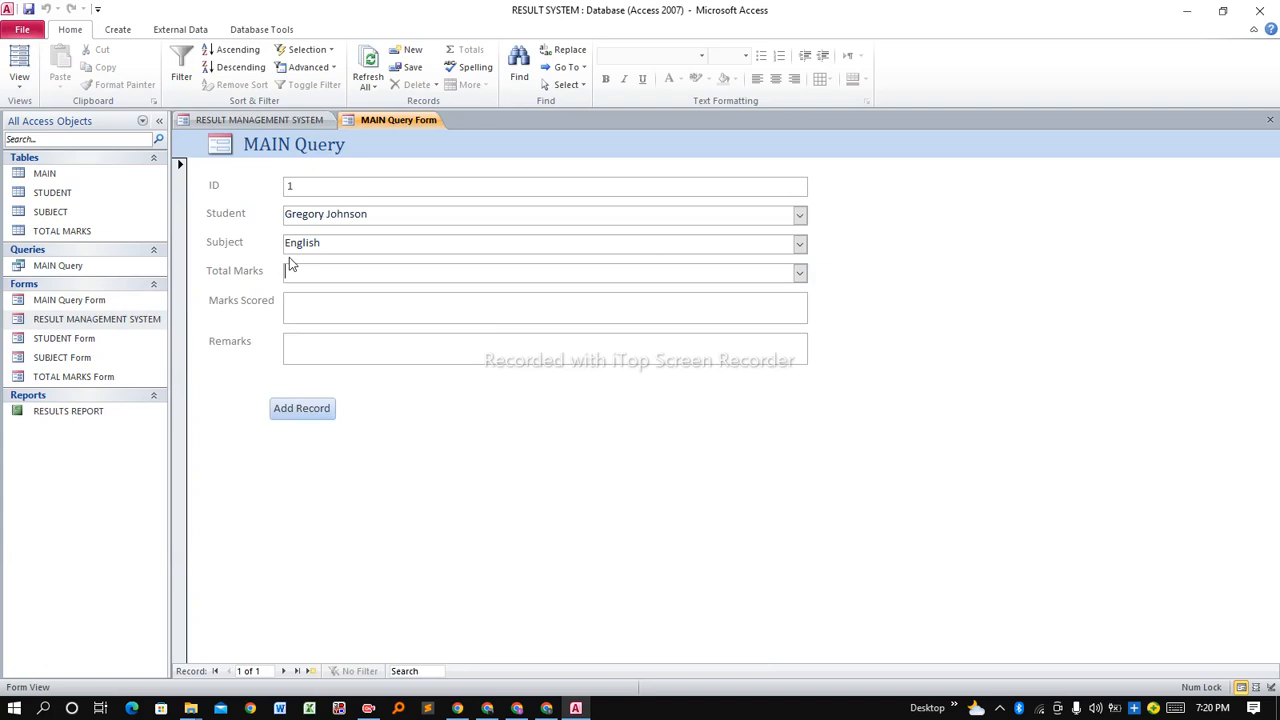
left_click(268, 120)
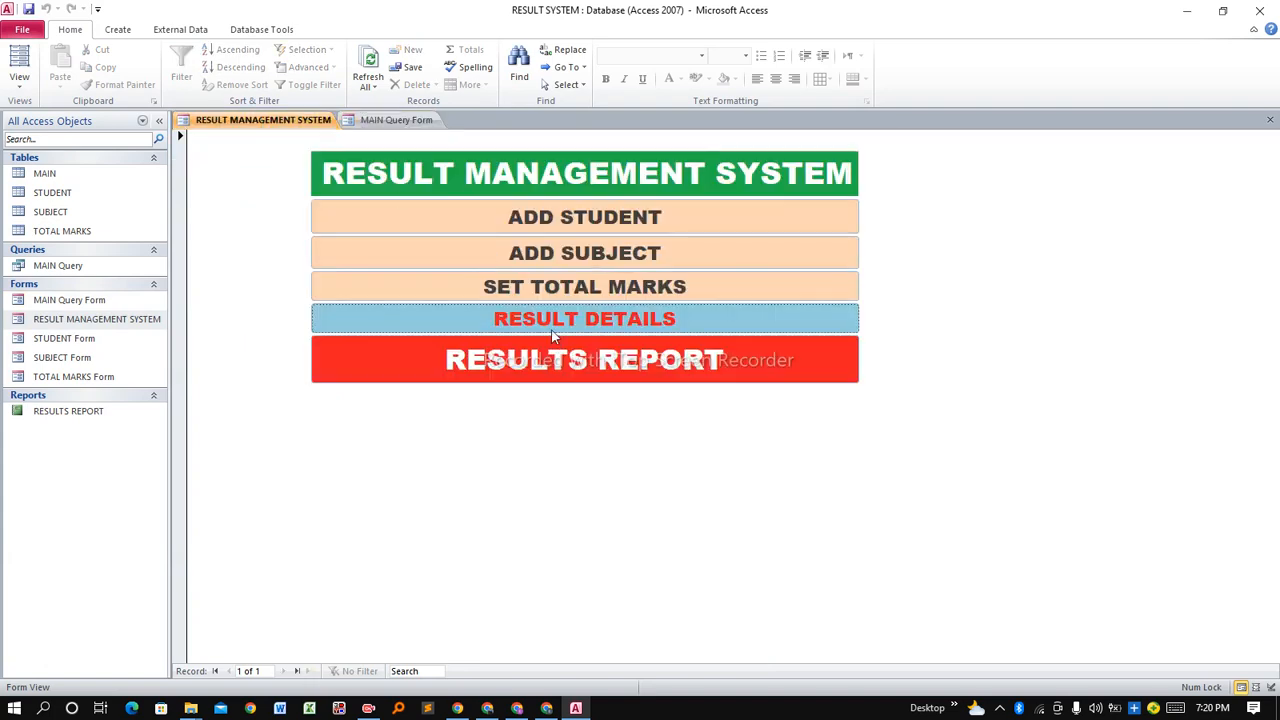
Save a total marks record of 100, return to the menu, and reopen RESULT DETAILS.
left_click(546, 292)
left_click(331, 226)
left_click(292, 278)
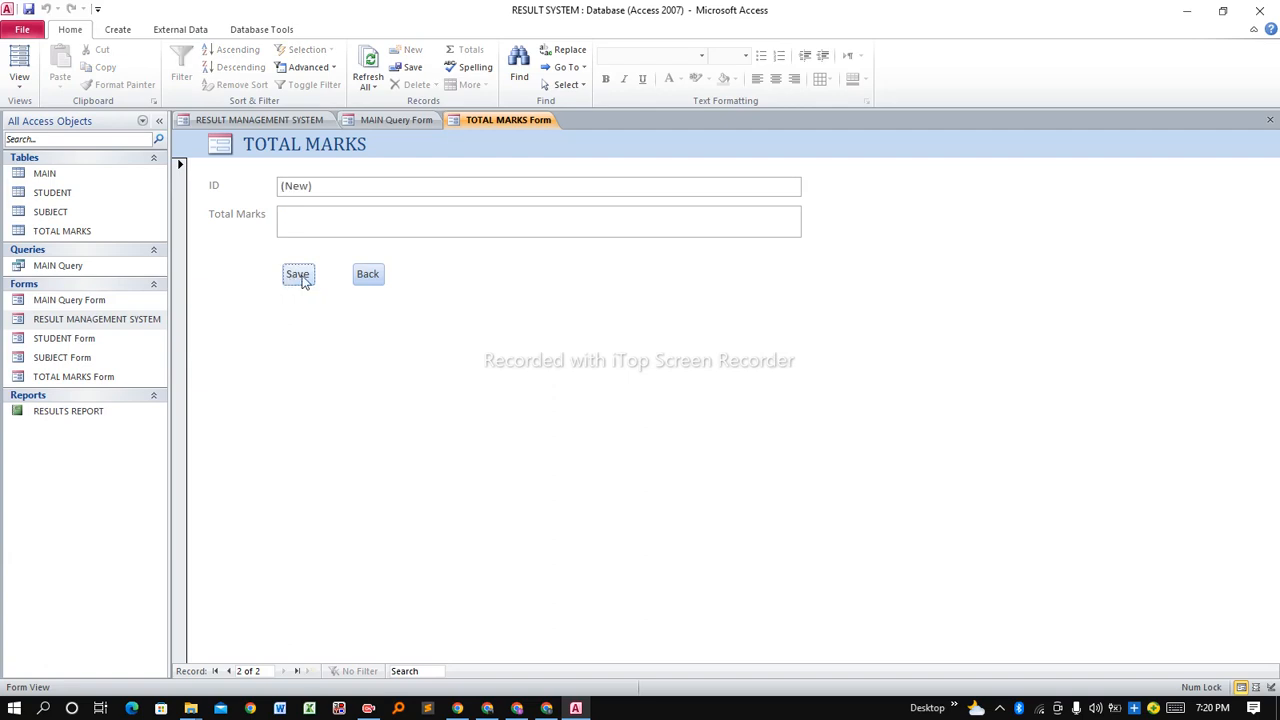
right_click(504, 120)
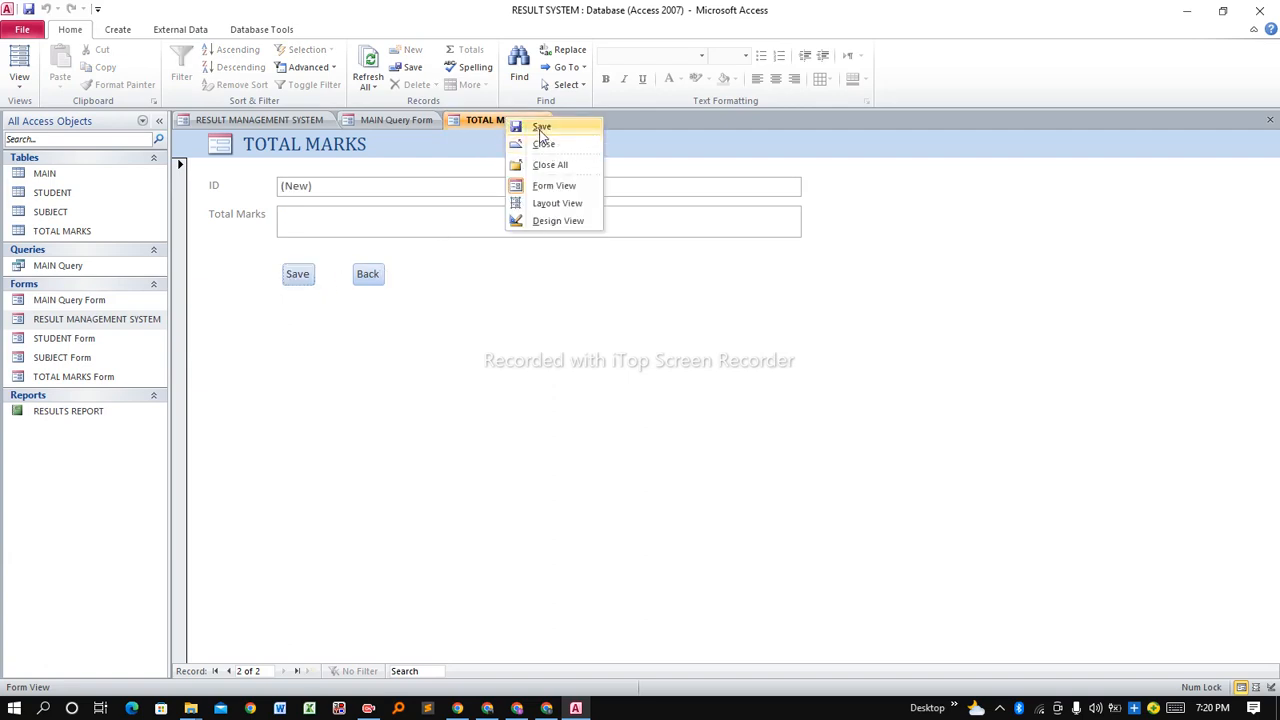
left_click(378, 252)
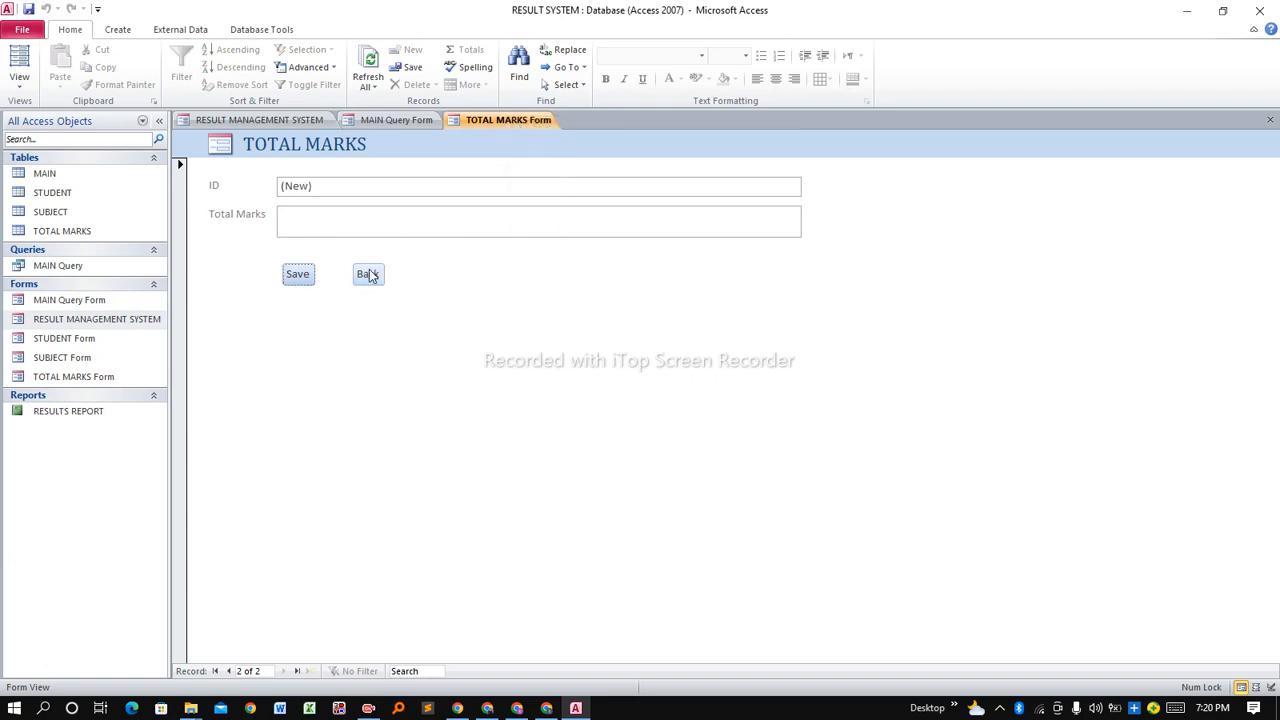
left_click(369, 274)
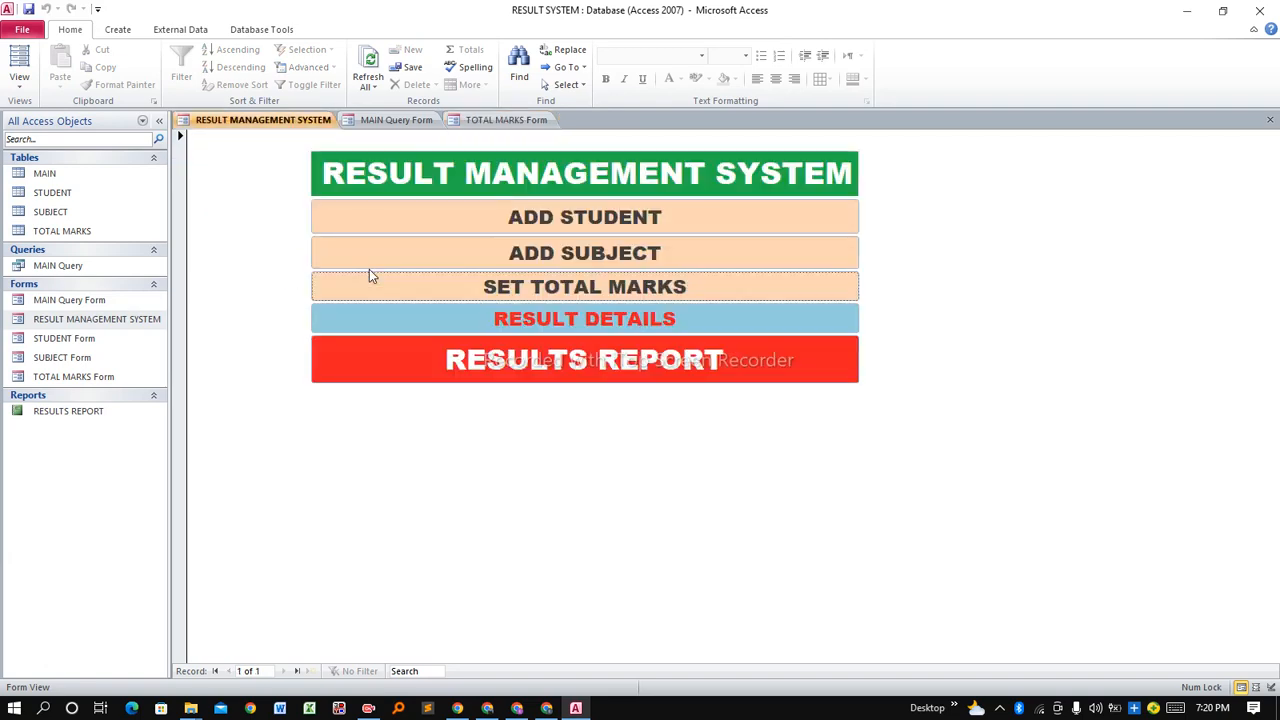
left_click(479, 319)
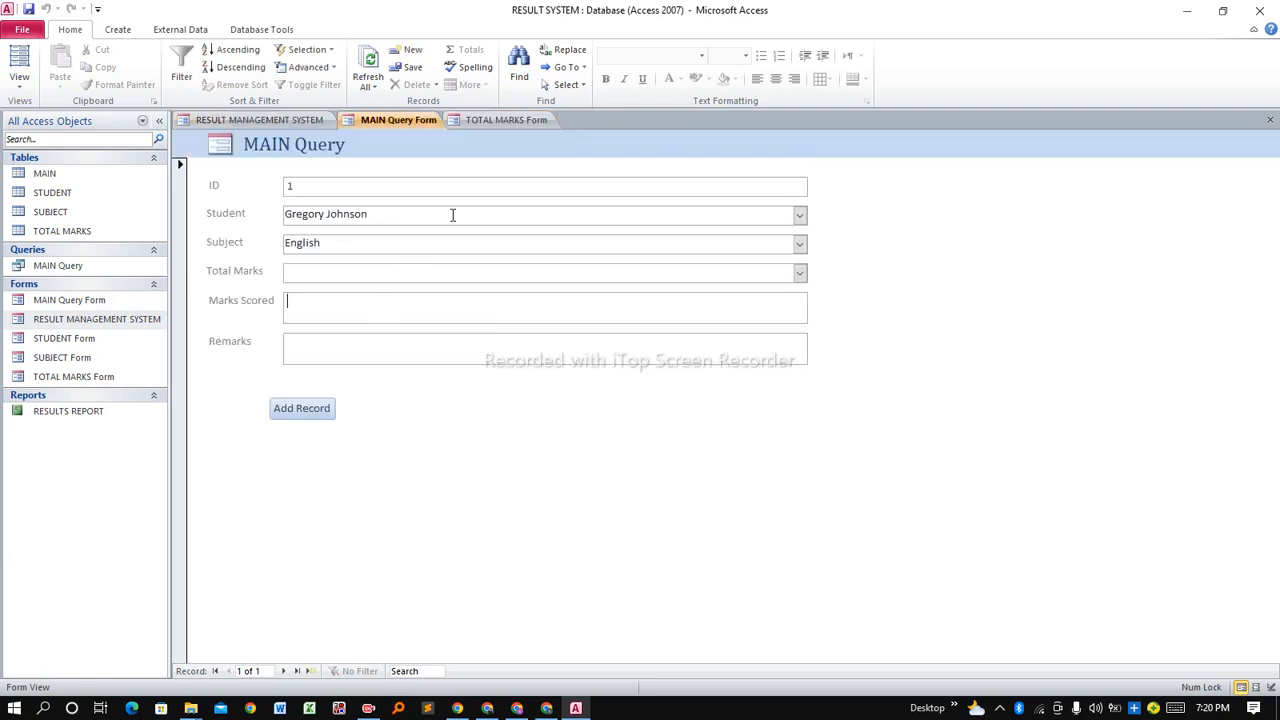
Enter English with 100 total, 80 scored and remark 'GOOD WORK!', then Add Record.
left_click(800, 273)
left_click(804, 275)
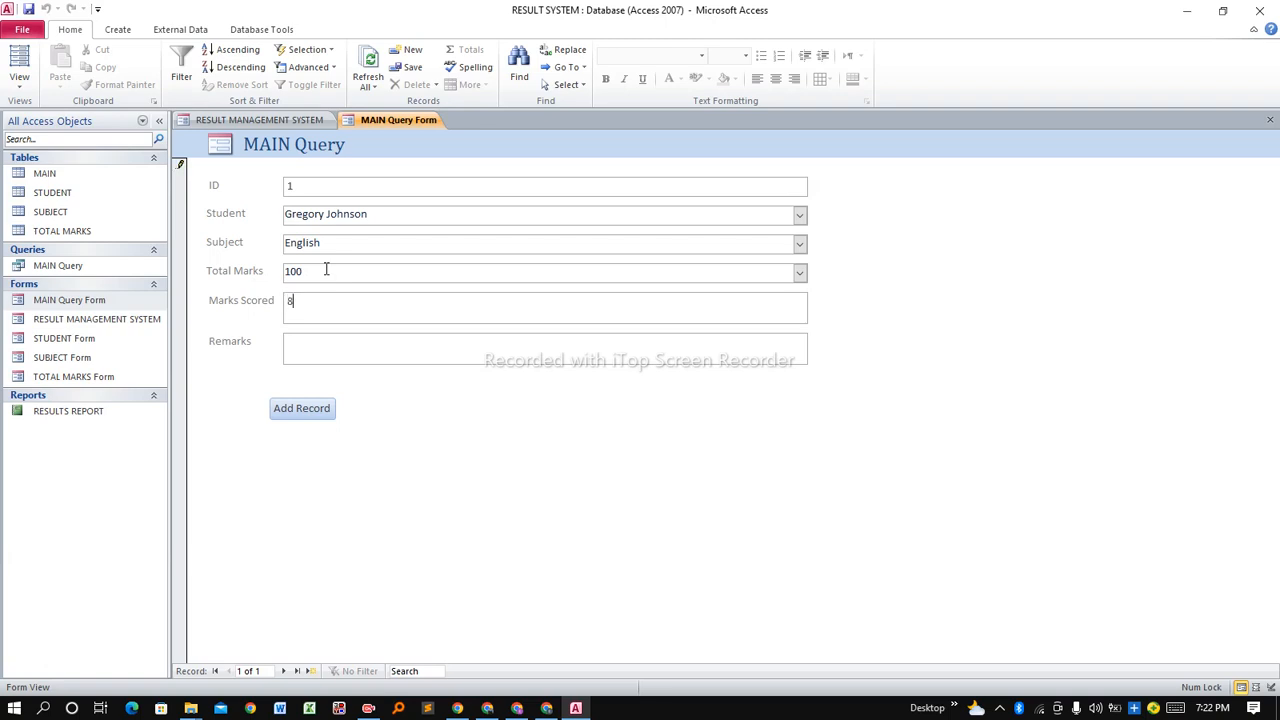
left_click(325, 349)
key("BackSpace")
key("Caps_Lock")
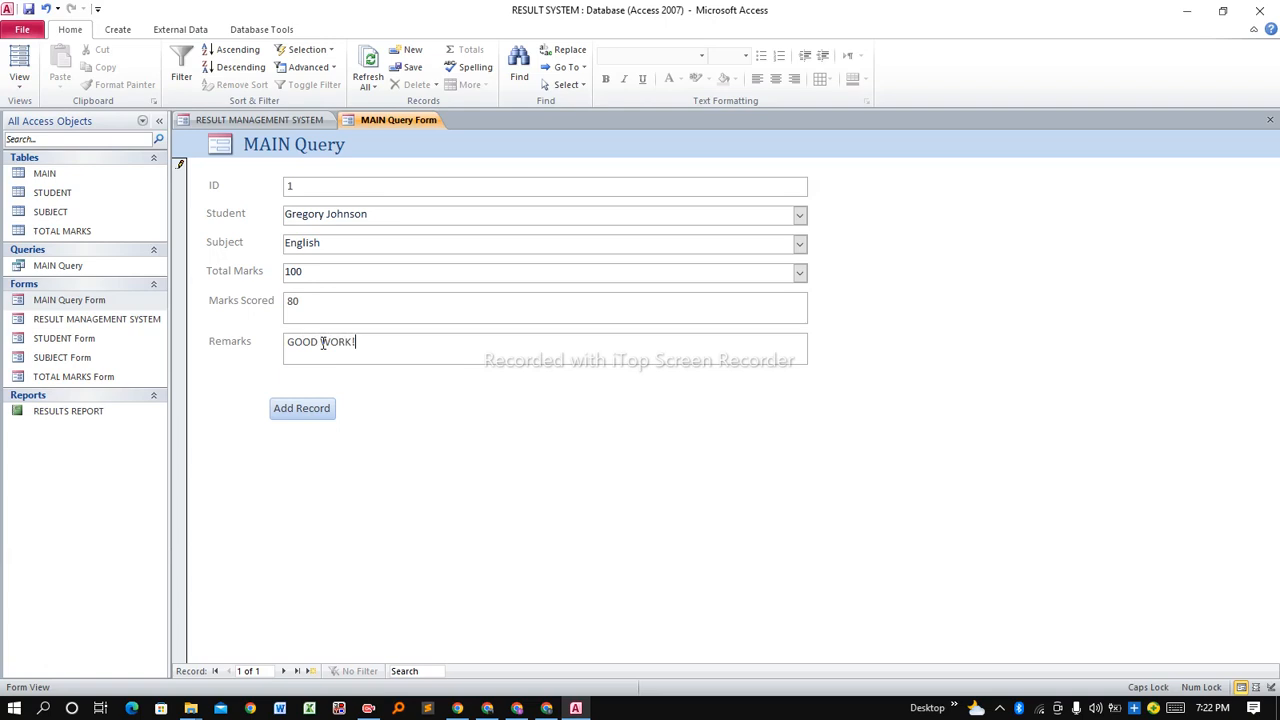
left_click(319, 417)
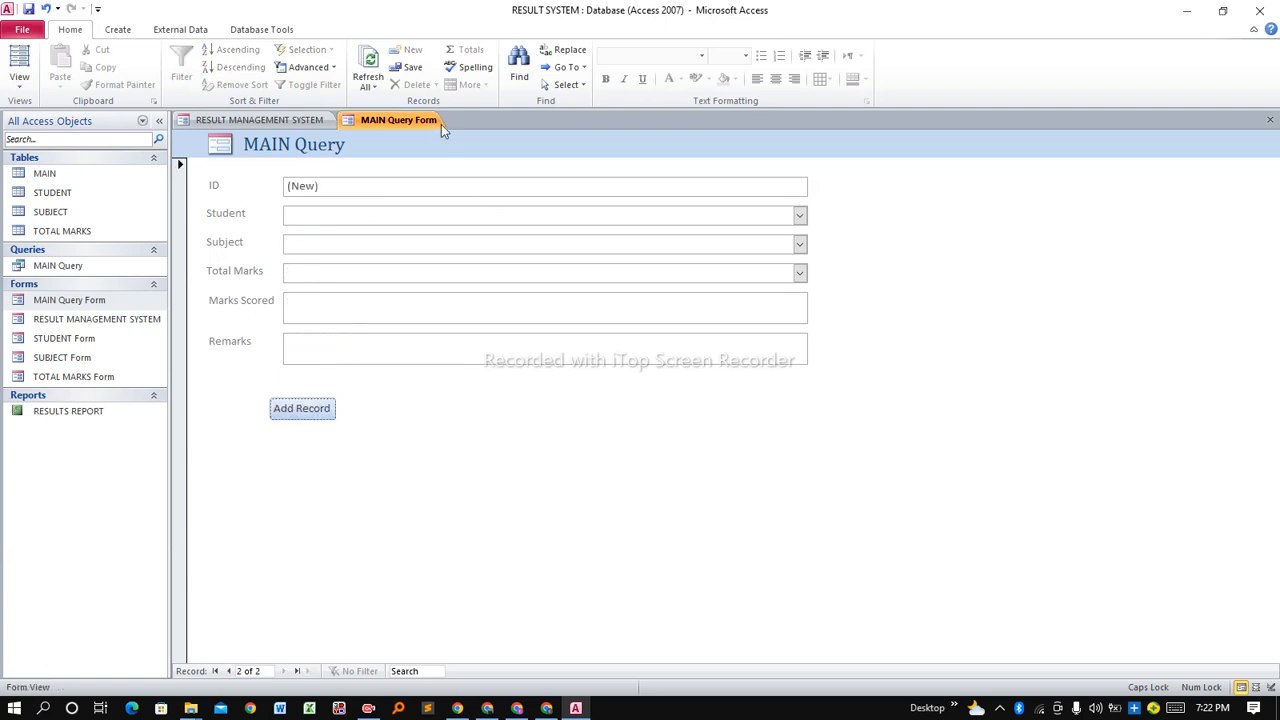
right_click(403, 123)
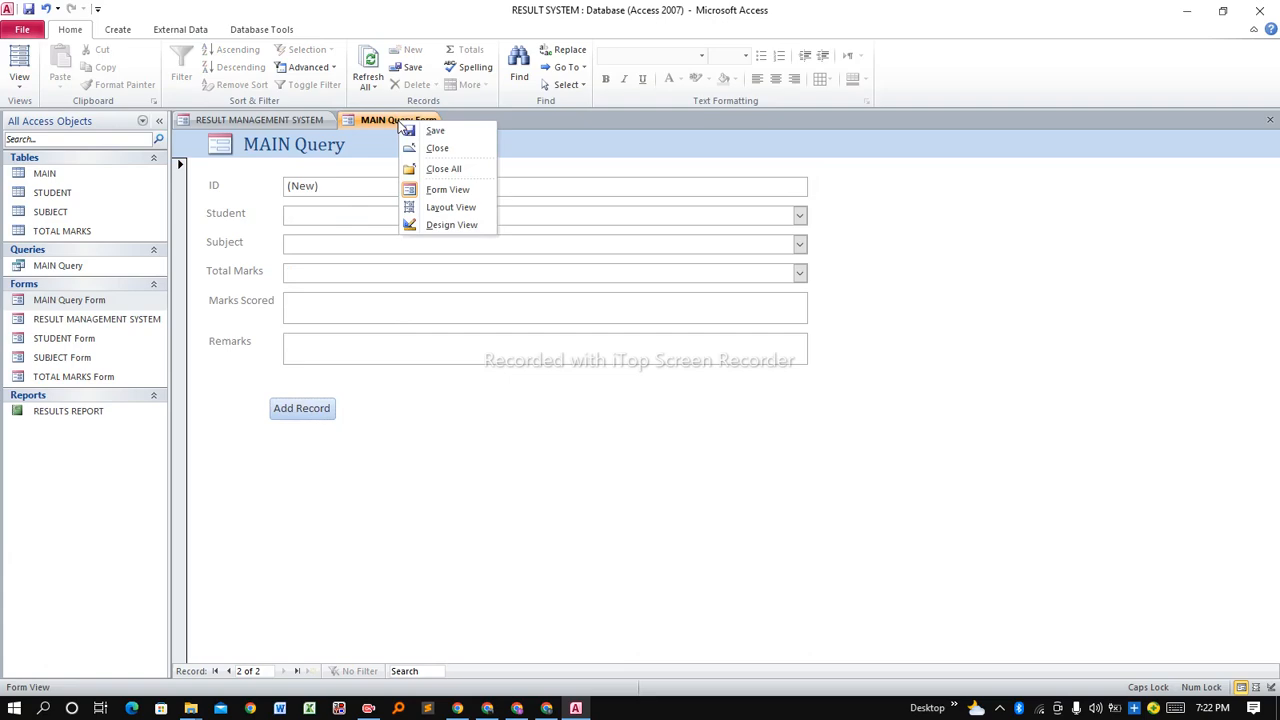
In Design View, add a button beside Add Record that opens RESULT MANAGEMENT SYSTEM.
left_click(451, 224)
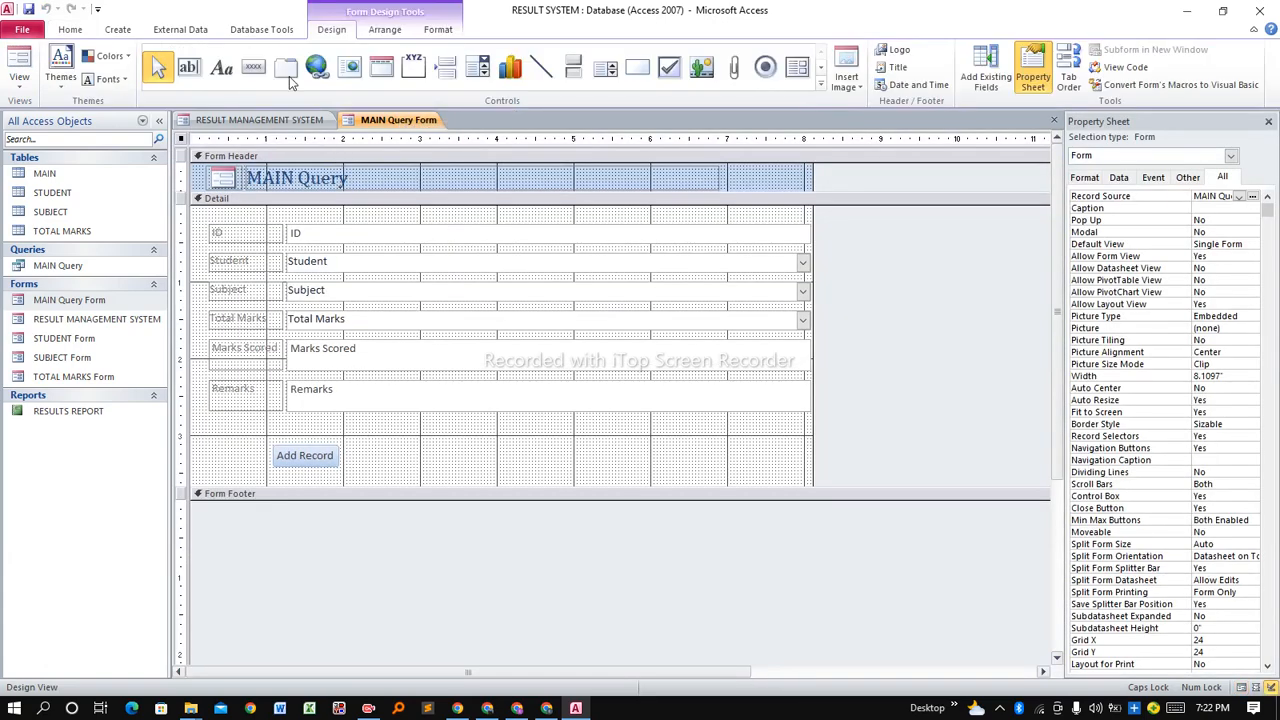
left_click(254, 67)
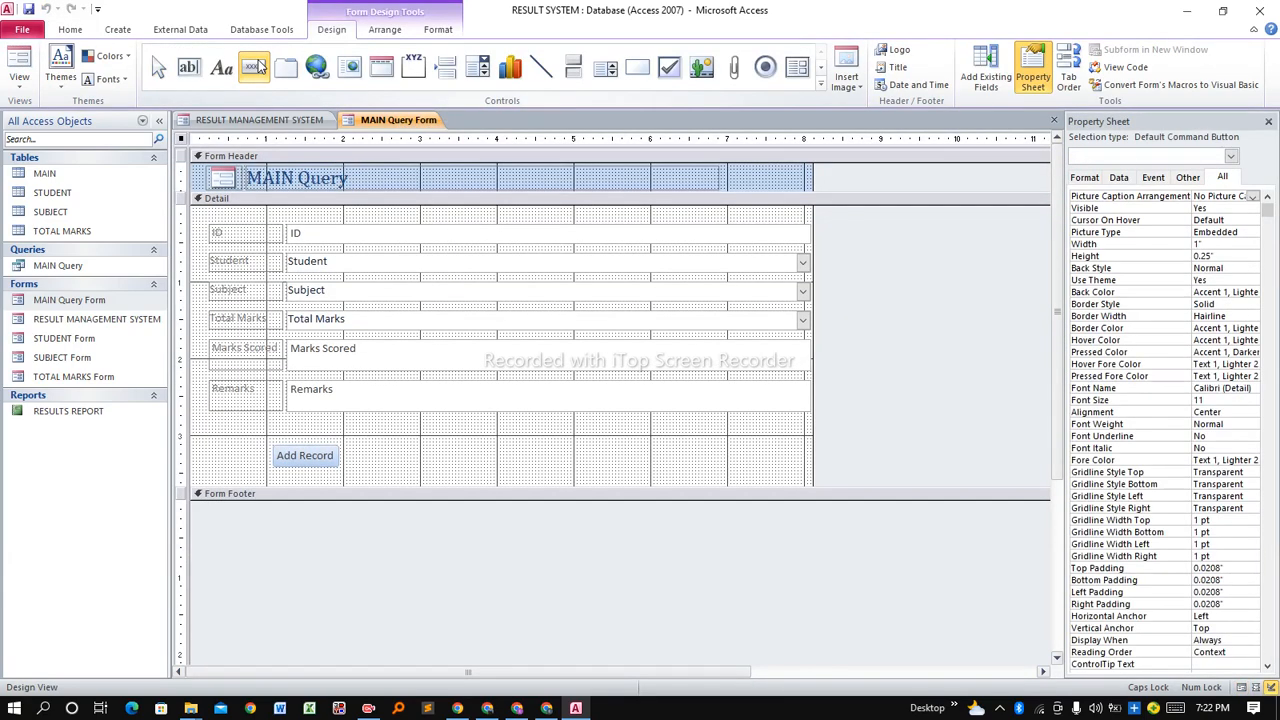
left_click(383, 457)
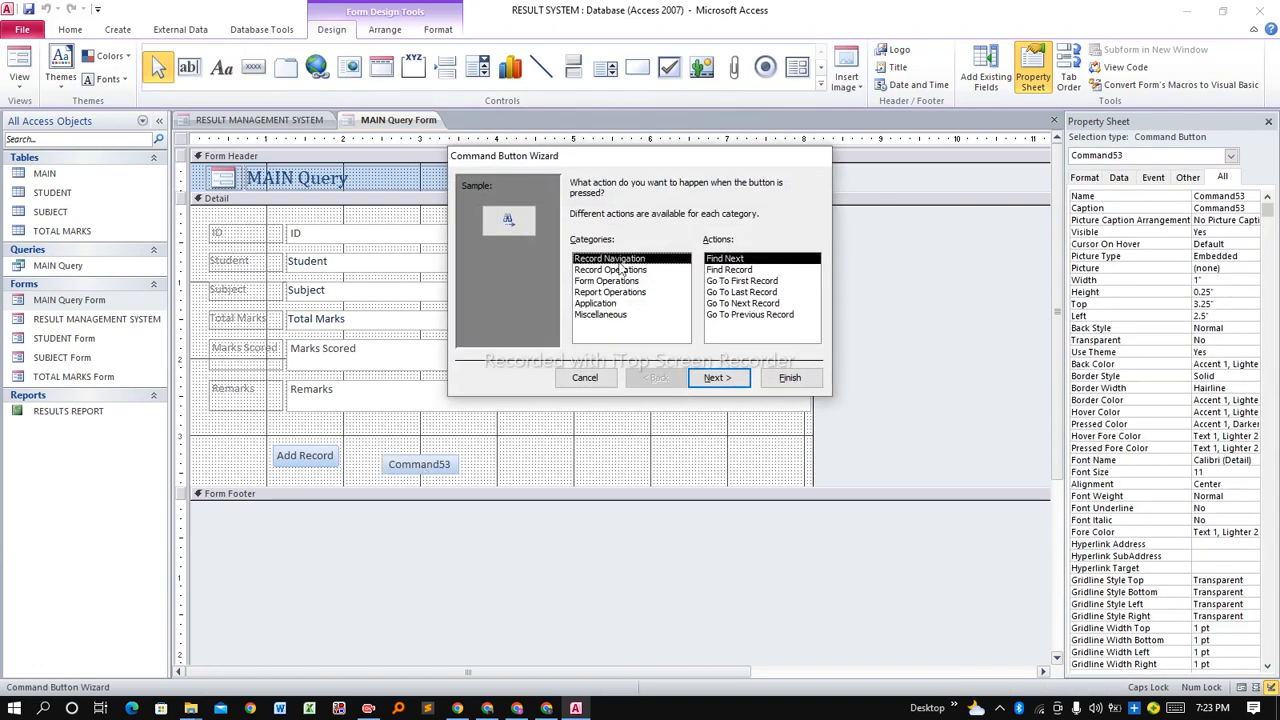
left_click(606, 281)
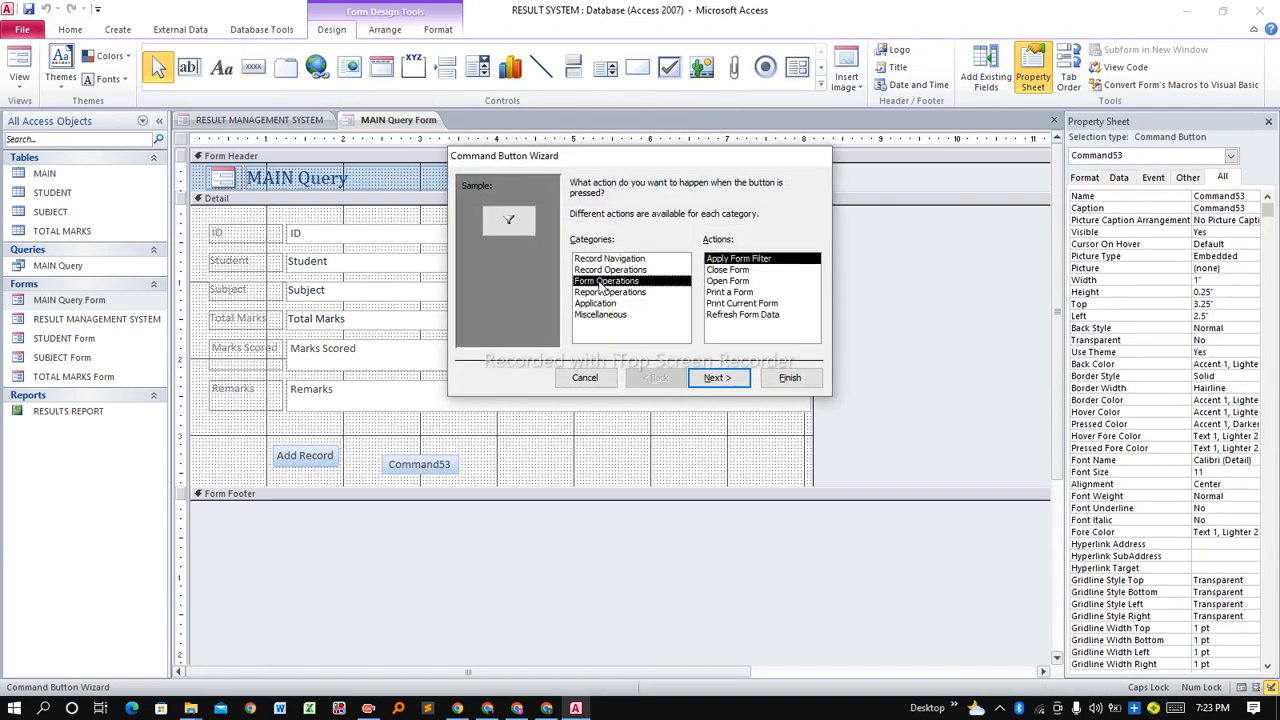
left_click(729, 282)
left_click(730, 378)
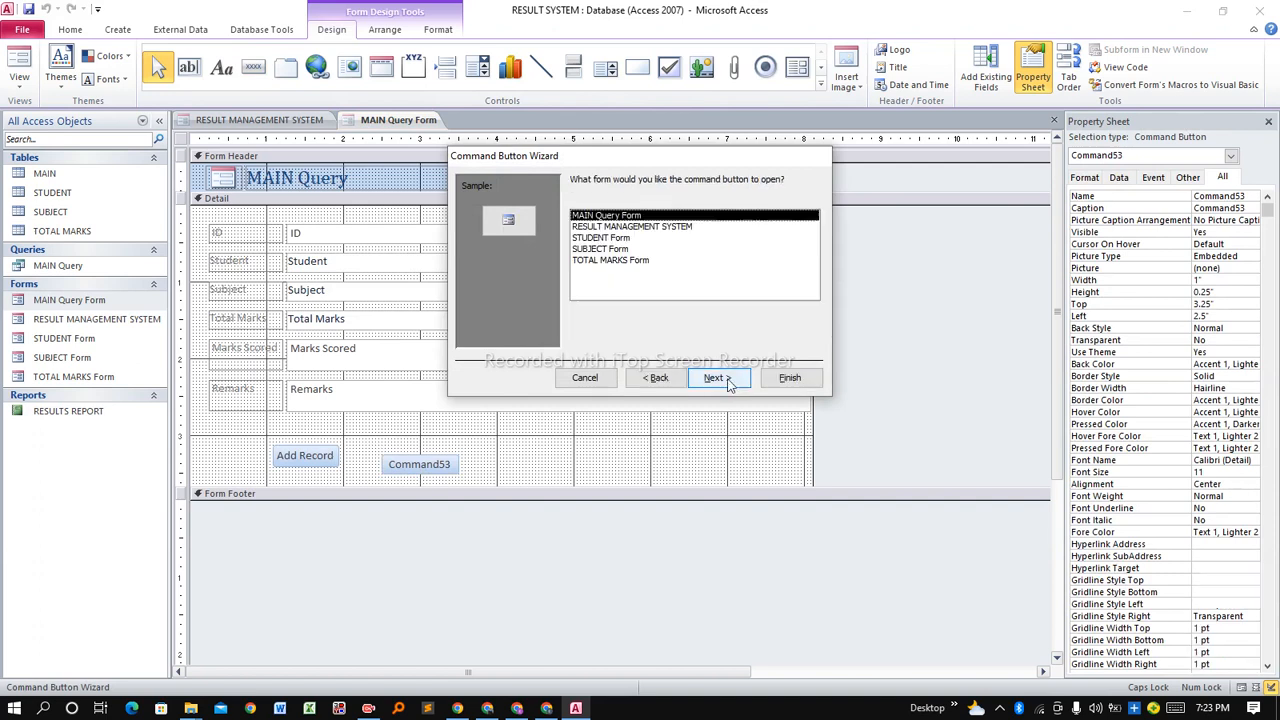
left_click(598, 227)
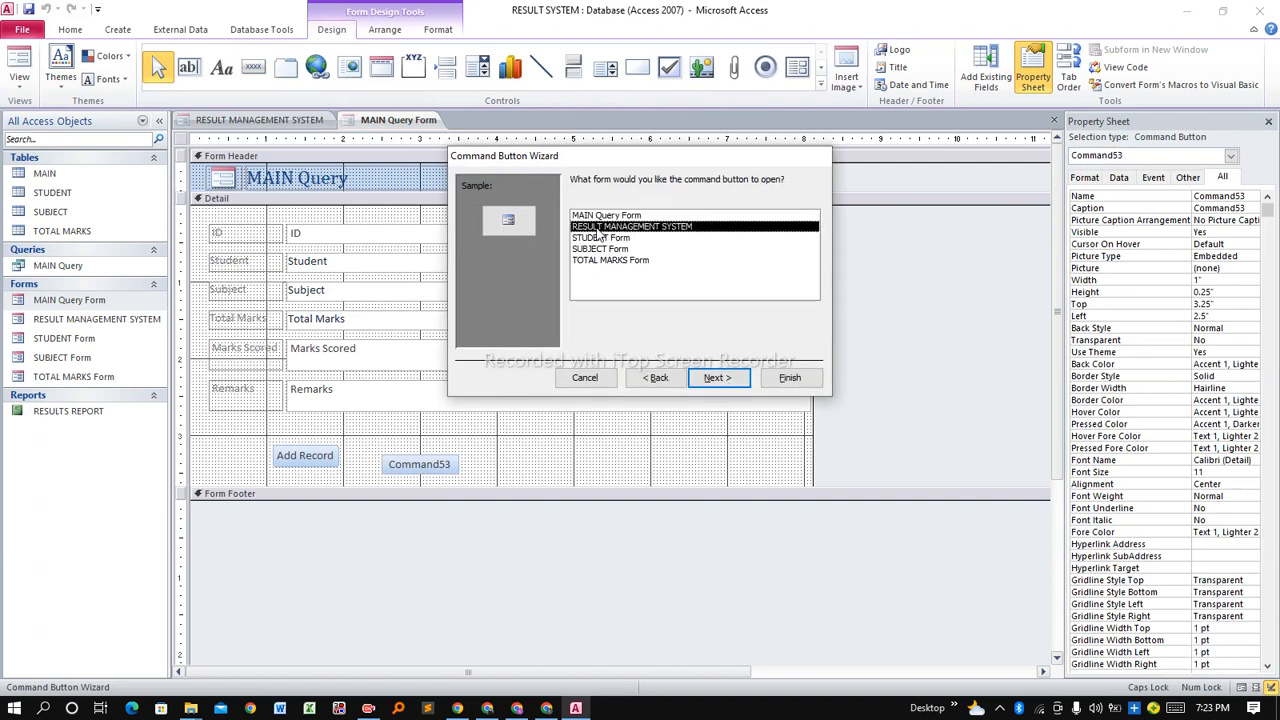
left_click(726, 377)
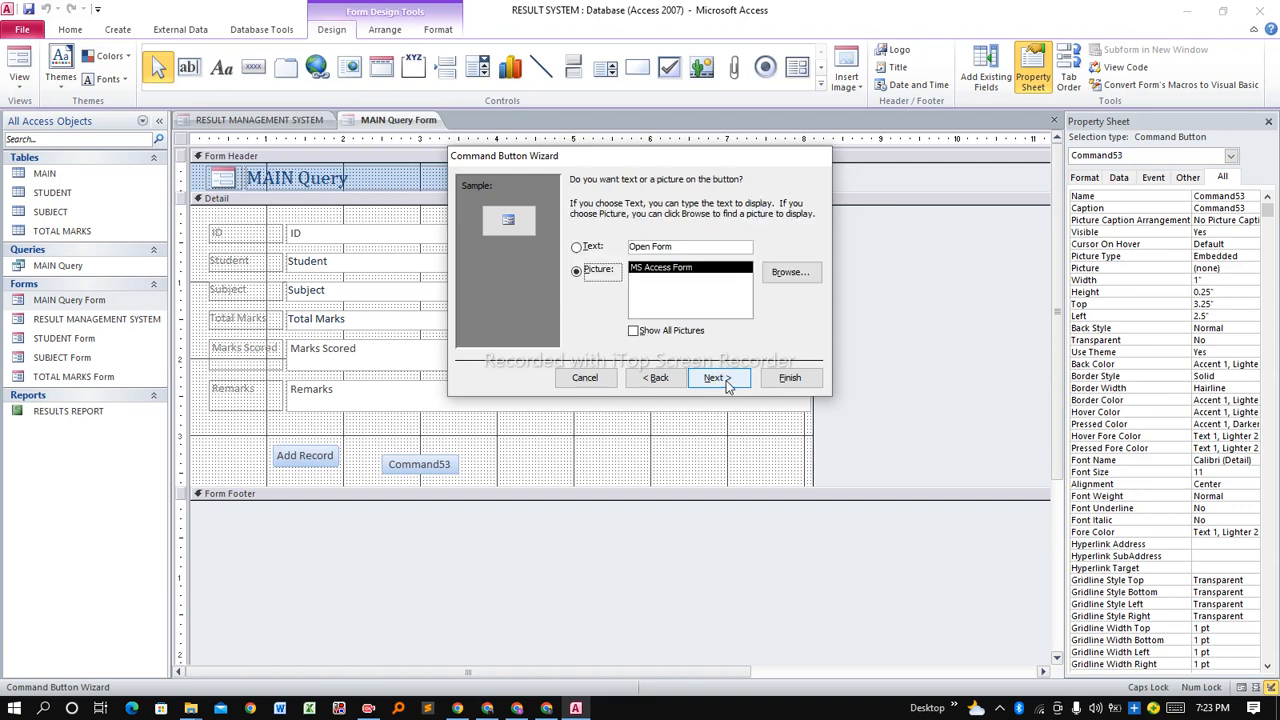
Give the new button the text caption 'Back' and finish the wizard.
left_click(594, 246)
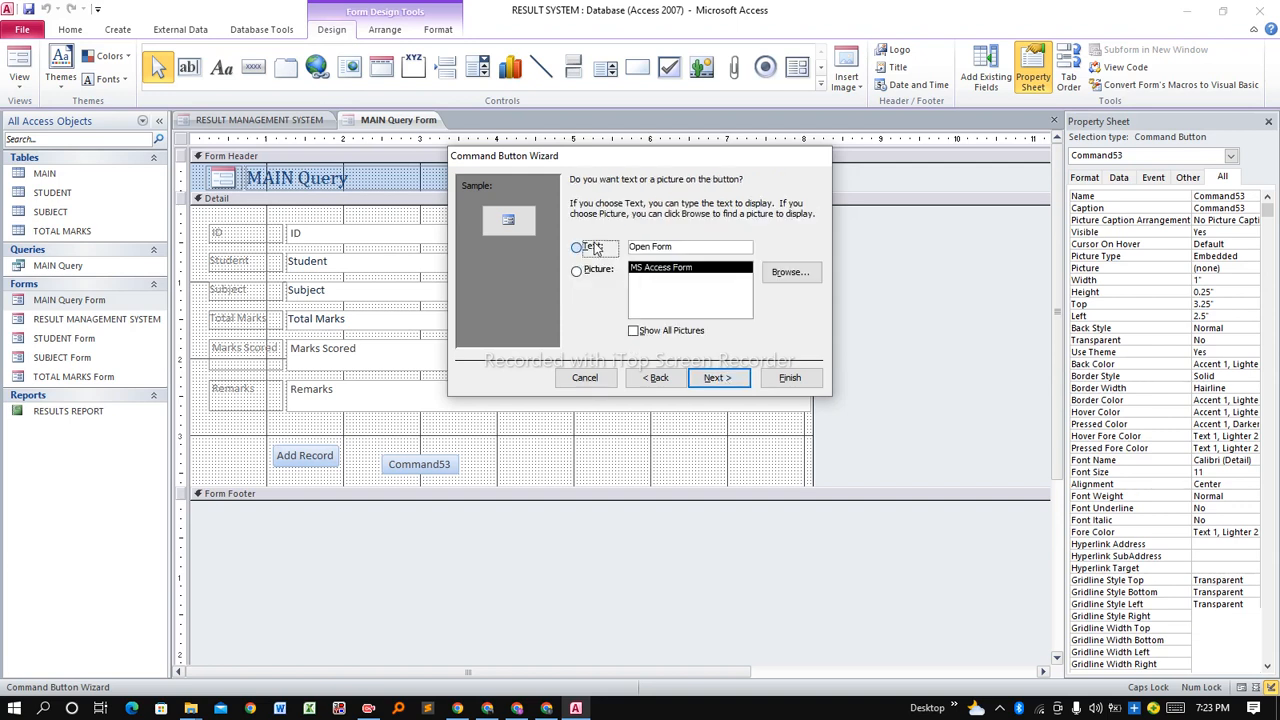
left_click_drag(679, 247, 627, 257)
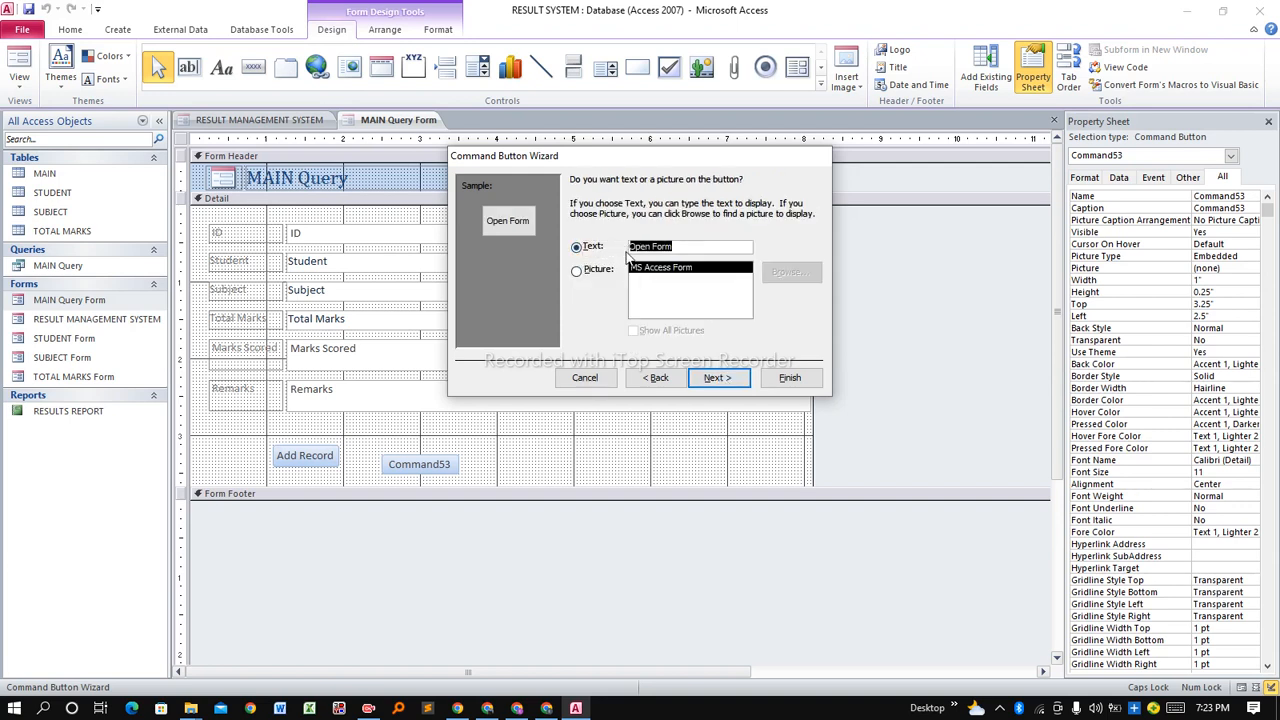
type("b")
key("BackSpace")
type("B")
key("Caps_Lock")
type("ack")
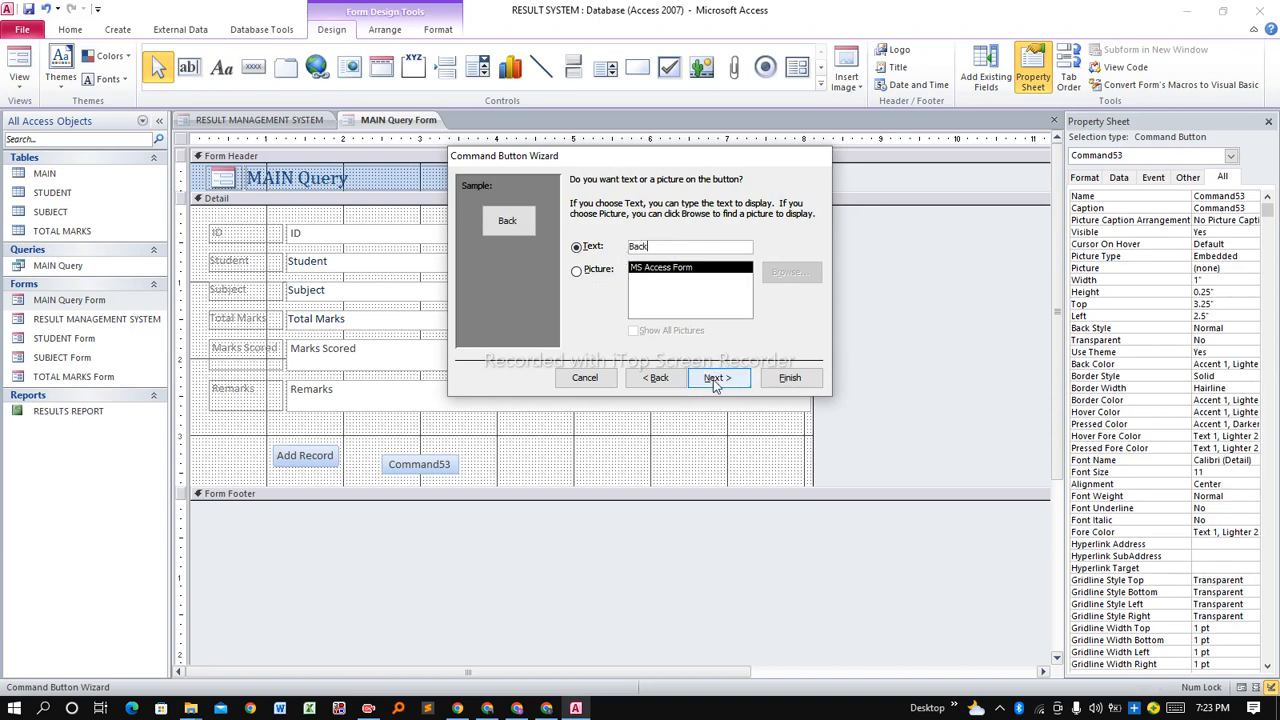
left_click(716, 380)
left_click(790, 378)
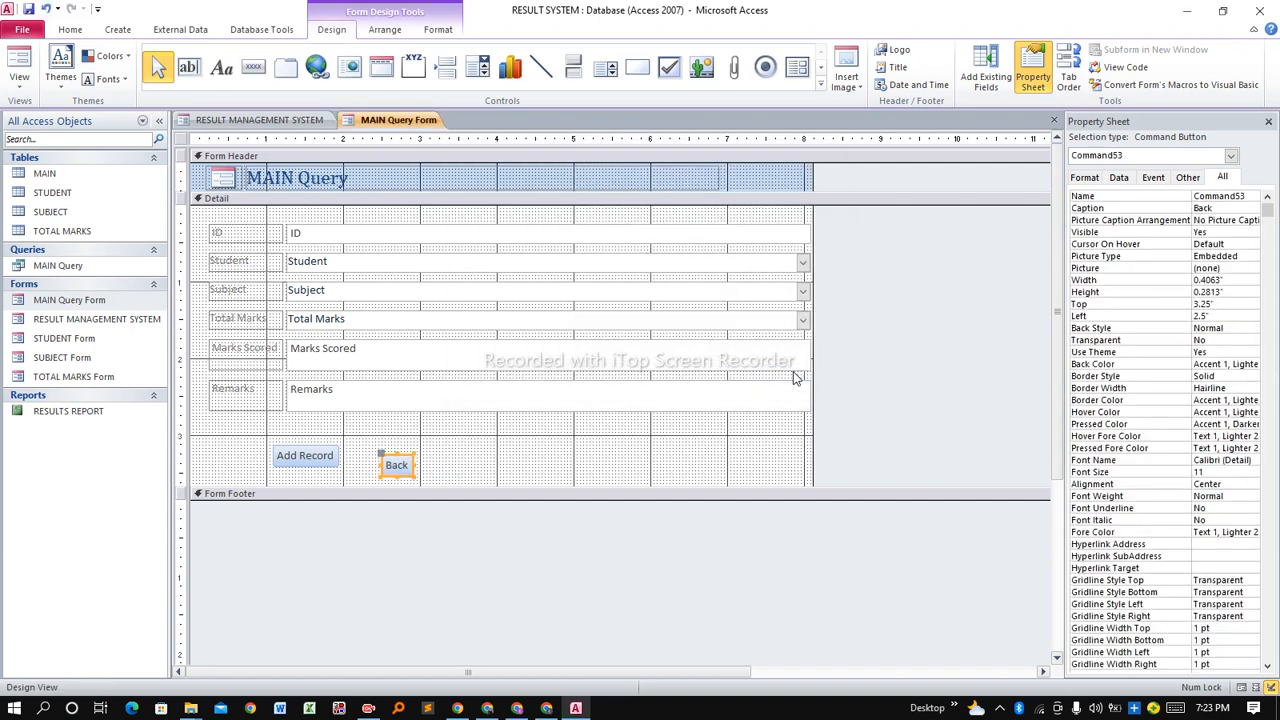
Nudge the Back button up and left so it lines up with Add Record.
key("Up")
key("Up")
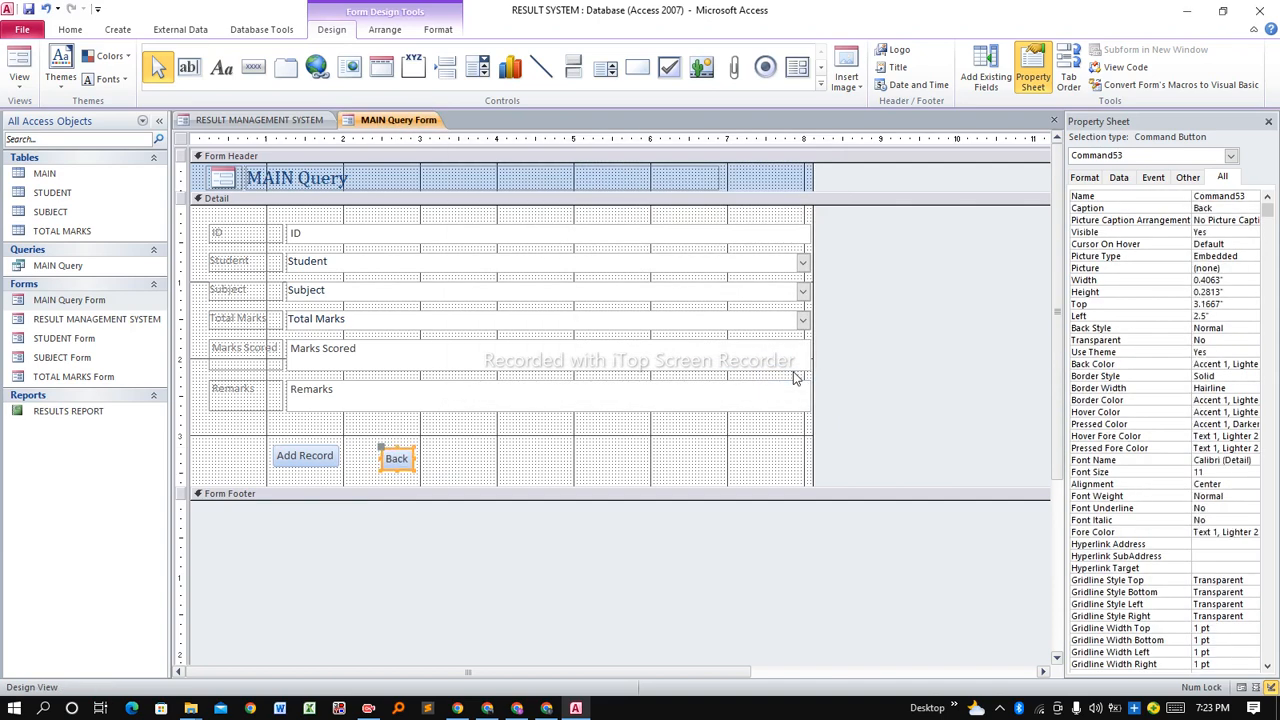
left_click(588, 471)
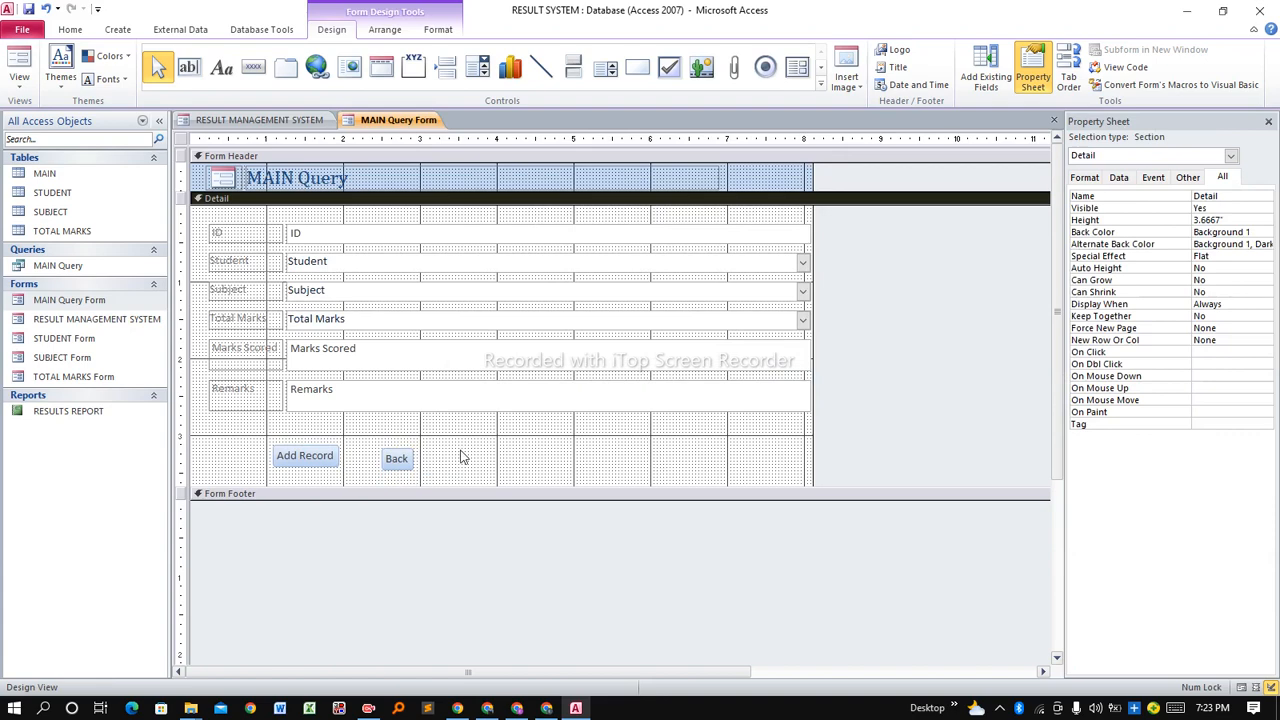
left_click(395, 460)
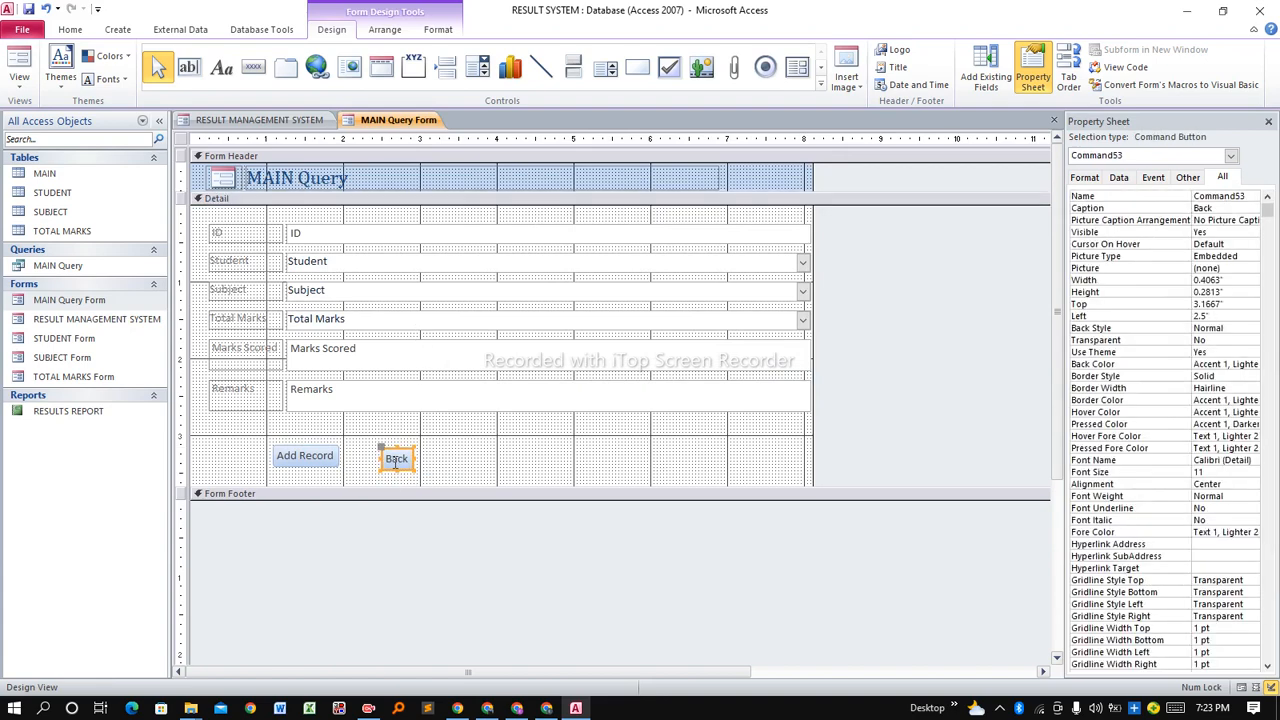
key("Up")
left_click(532, 464)
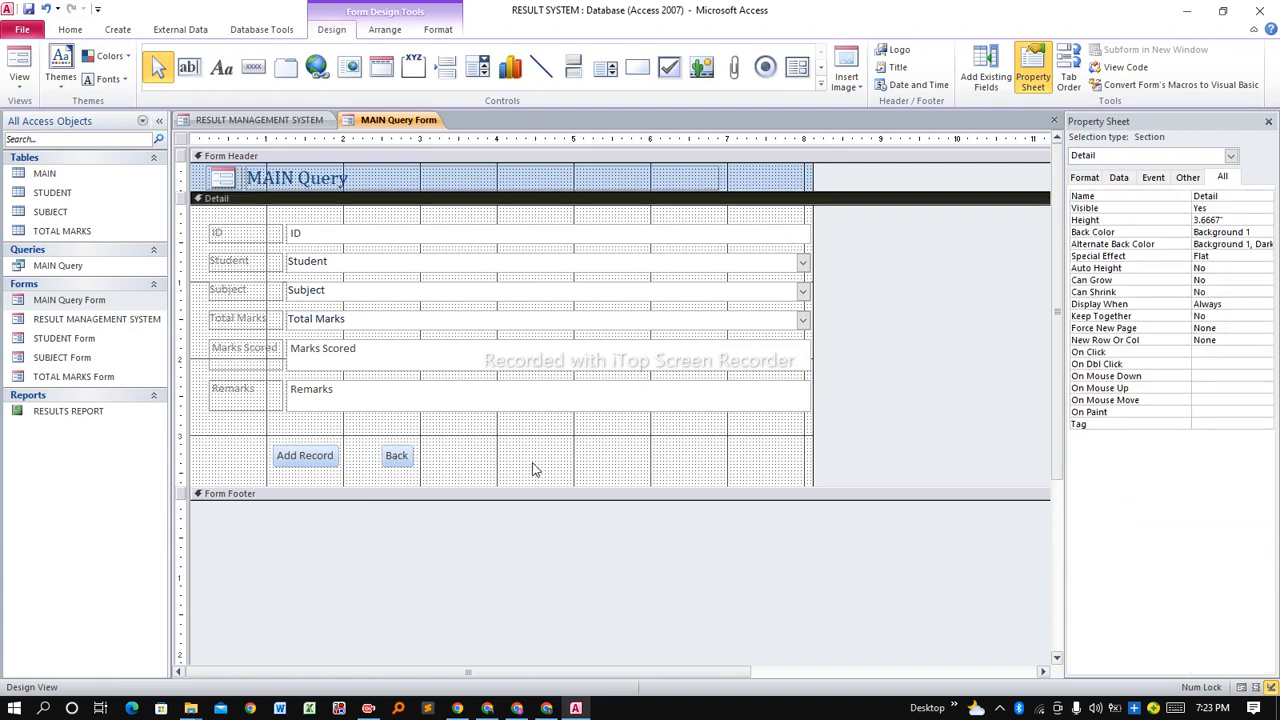
left_click(398, 448)
key("Left")
key("Left")
left_click_drag(398, 448, 399, 447)
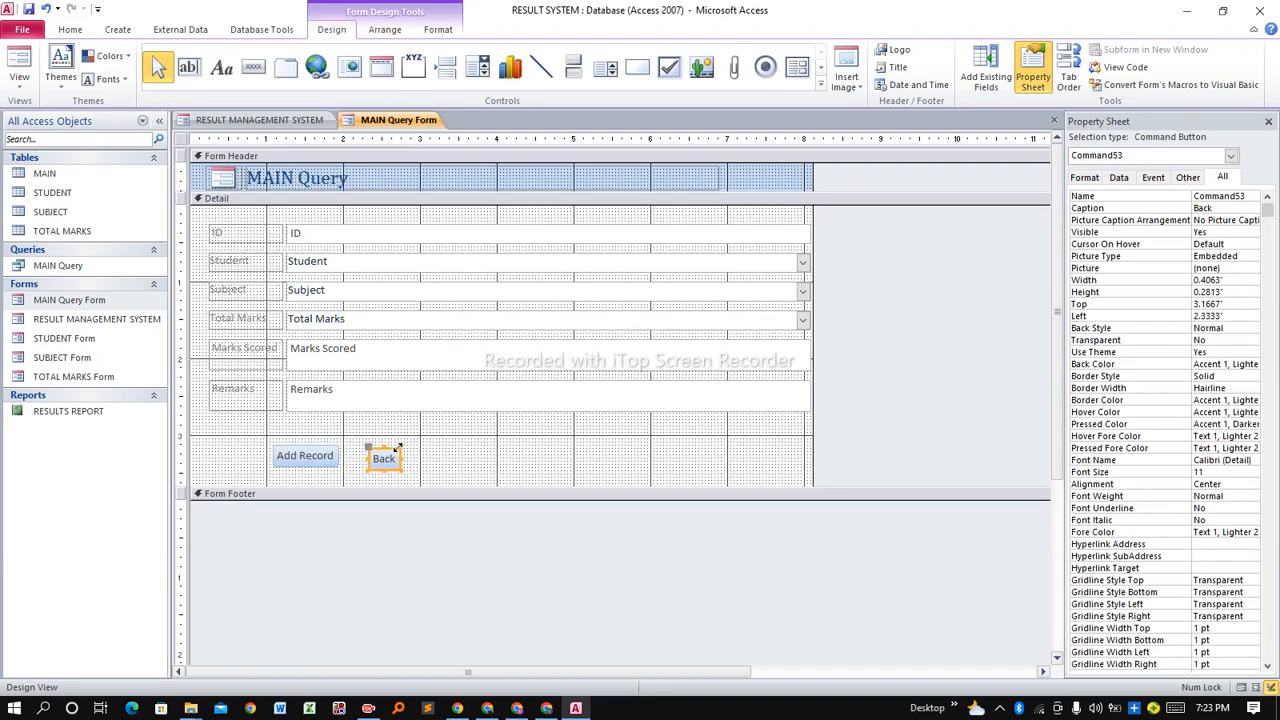
left_click(452, 468)
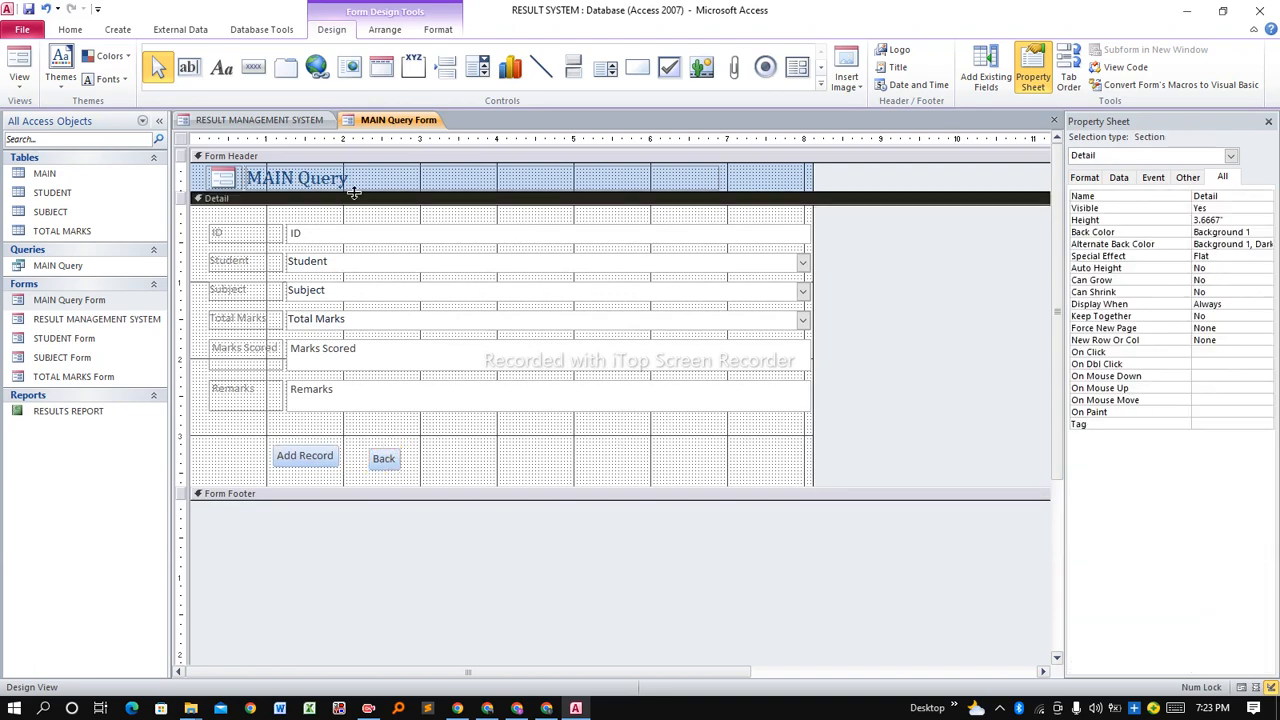
Save the MAIN Query Form design and switch to Form View.
right_click(386, 121)
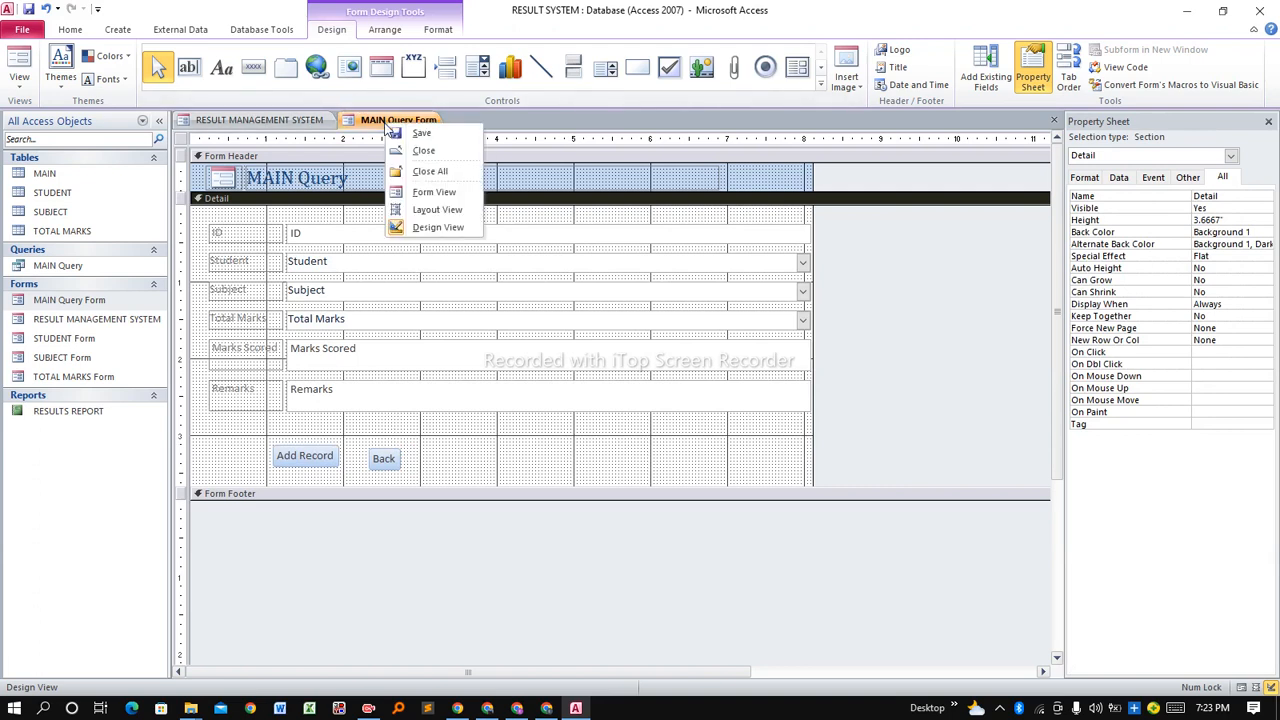
left_click(414, 132)
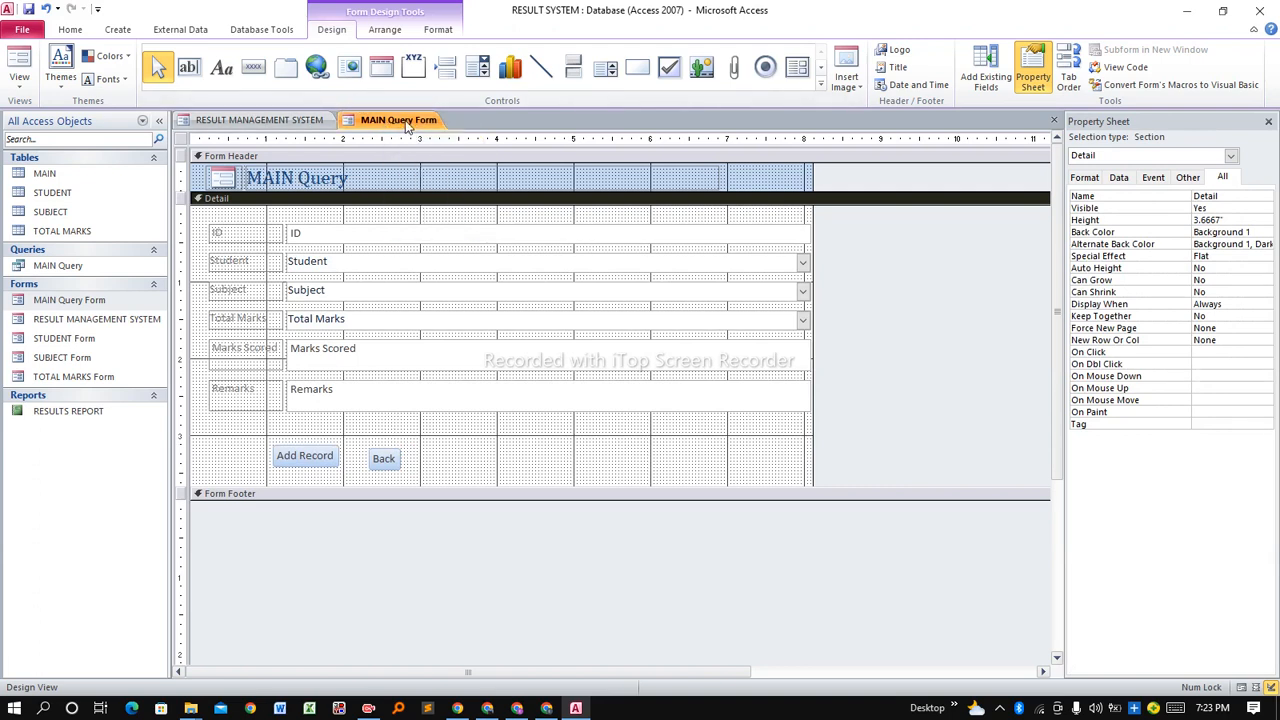
right_click(405, 124)
left_click(470, 190)
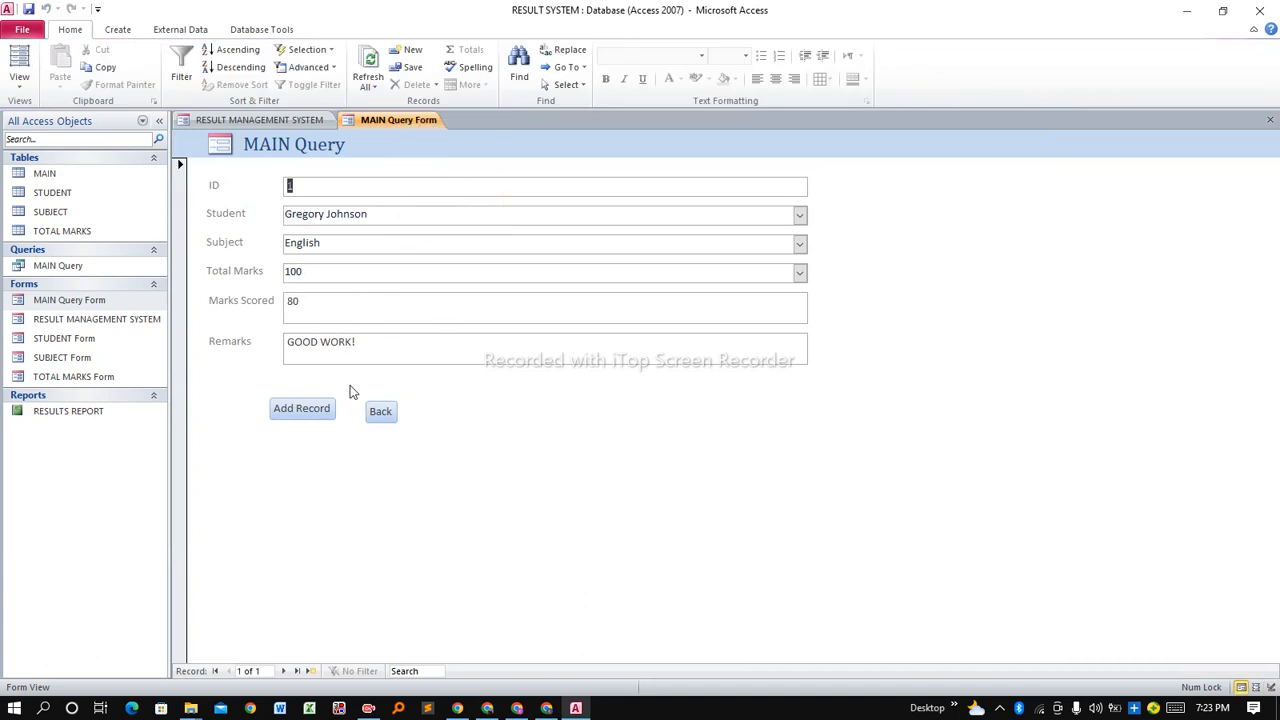
Test Add Record for a blank record, go Back to the menu, and open RESULTS REPORT.
left_click(303, 410)
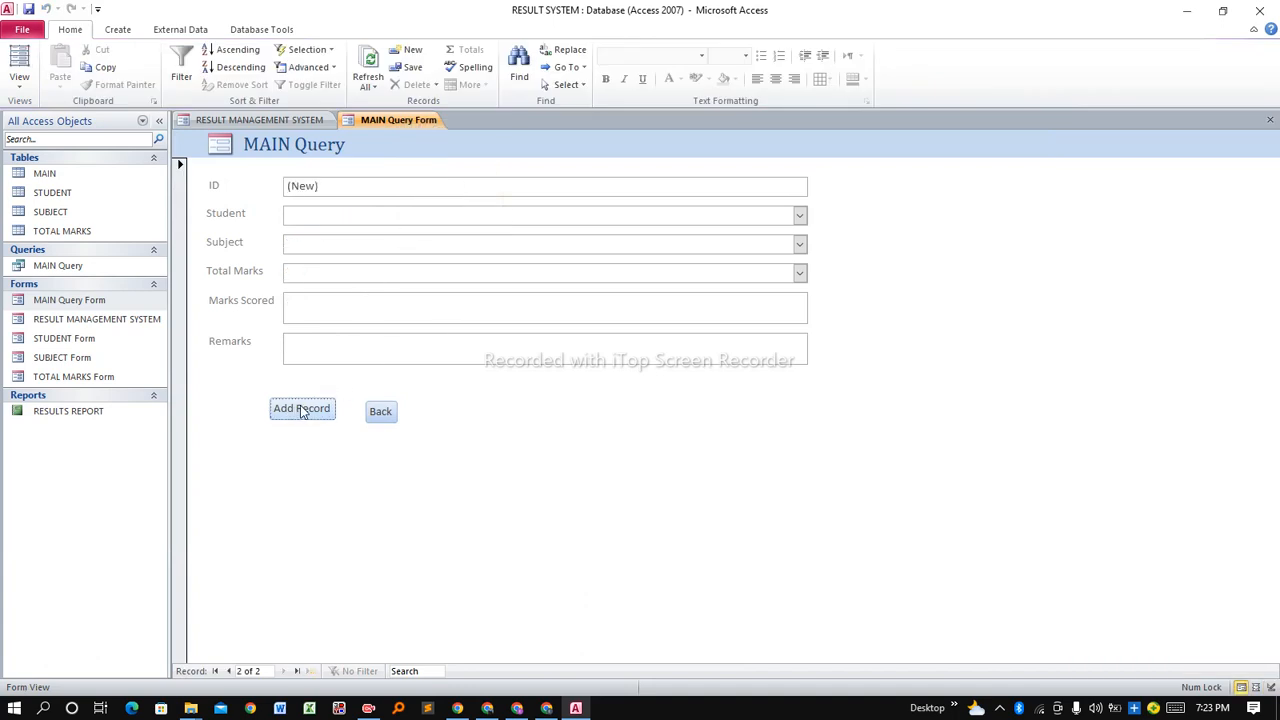
left_click(380, 412)
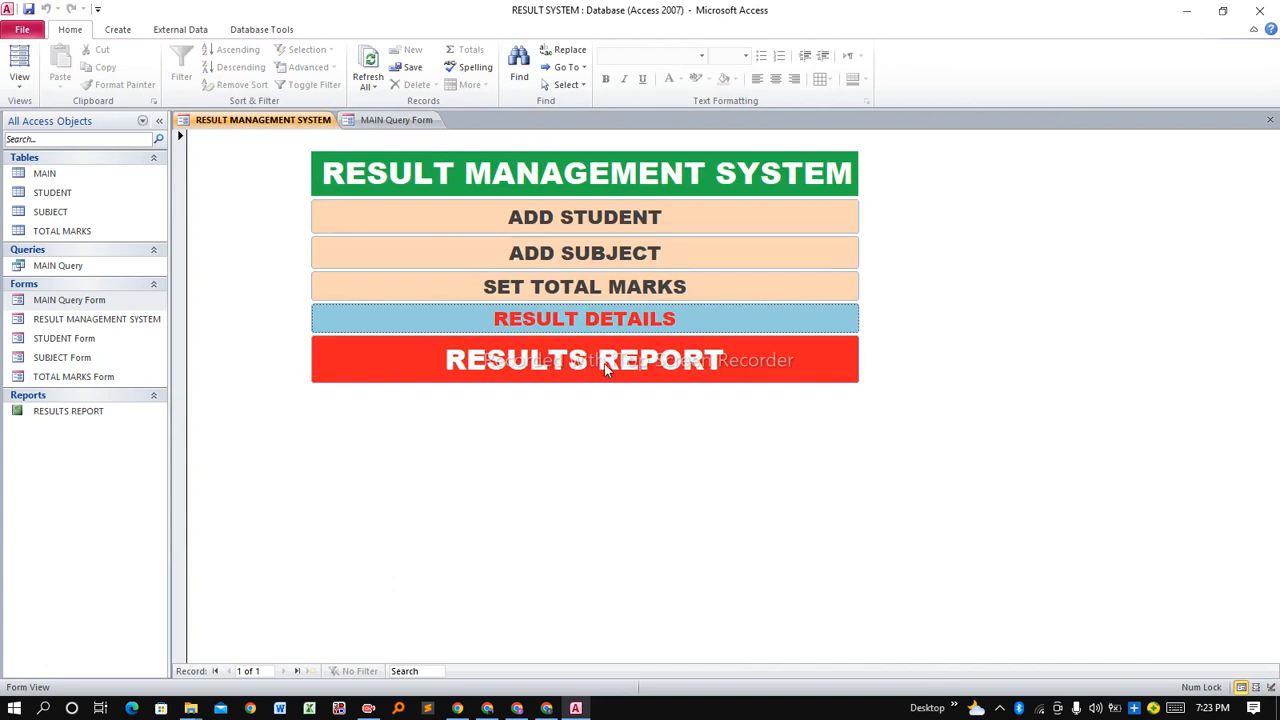
left_click(487, 362)
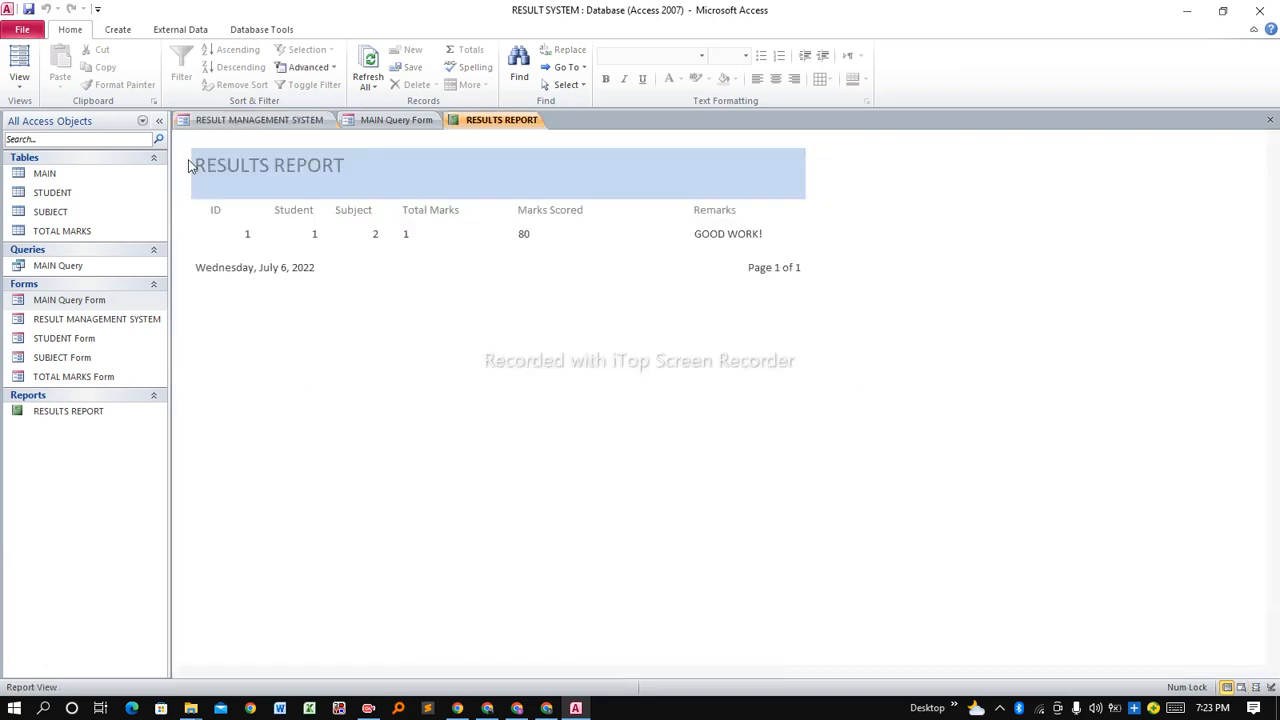
left_click(80, 376)
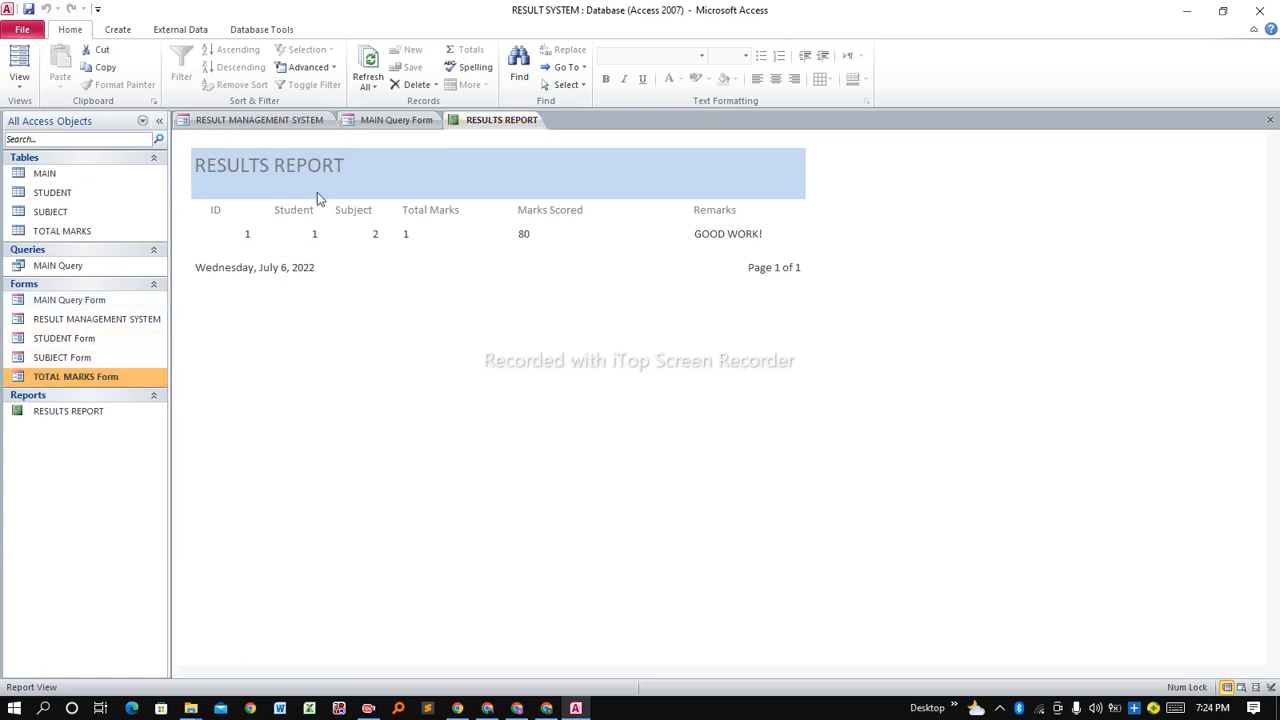
right_click(481, 121)
Close everything, reopen the RESULT MANAGEMENT SYSTEM menu, and collapse the Tables, Queries and Reports groups.
left_click(523, 168)
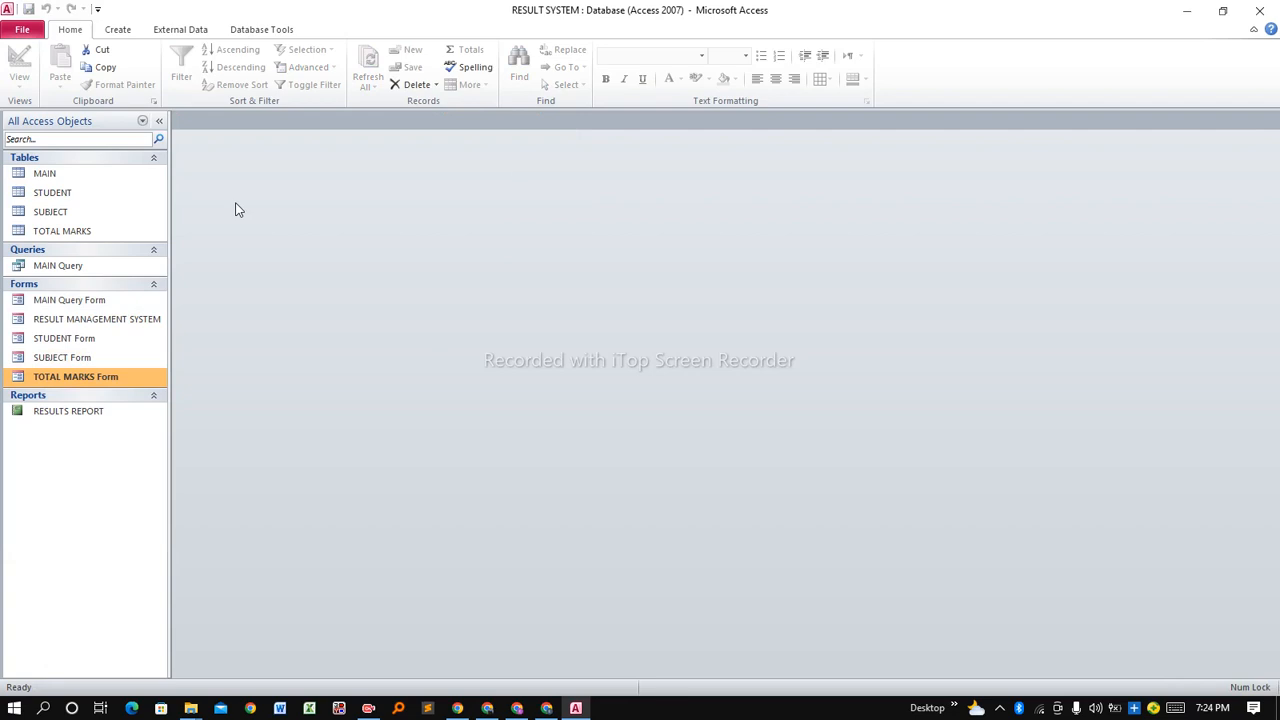
double_click(84, 322)
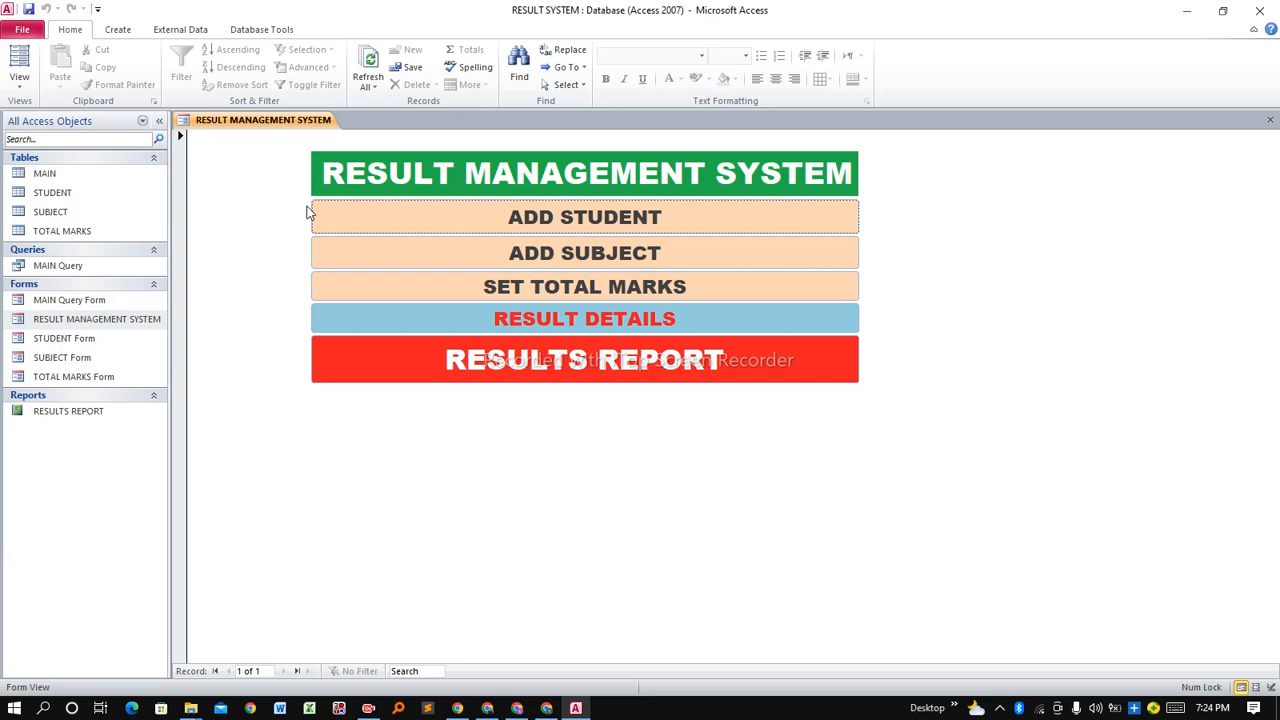
left_click(156, 157)
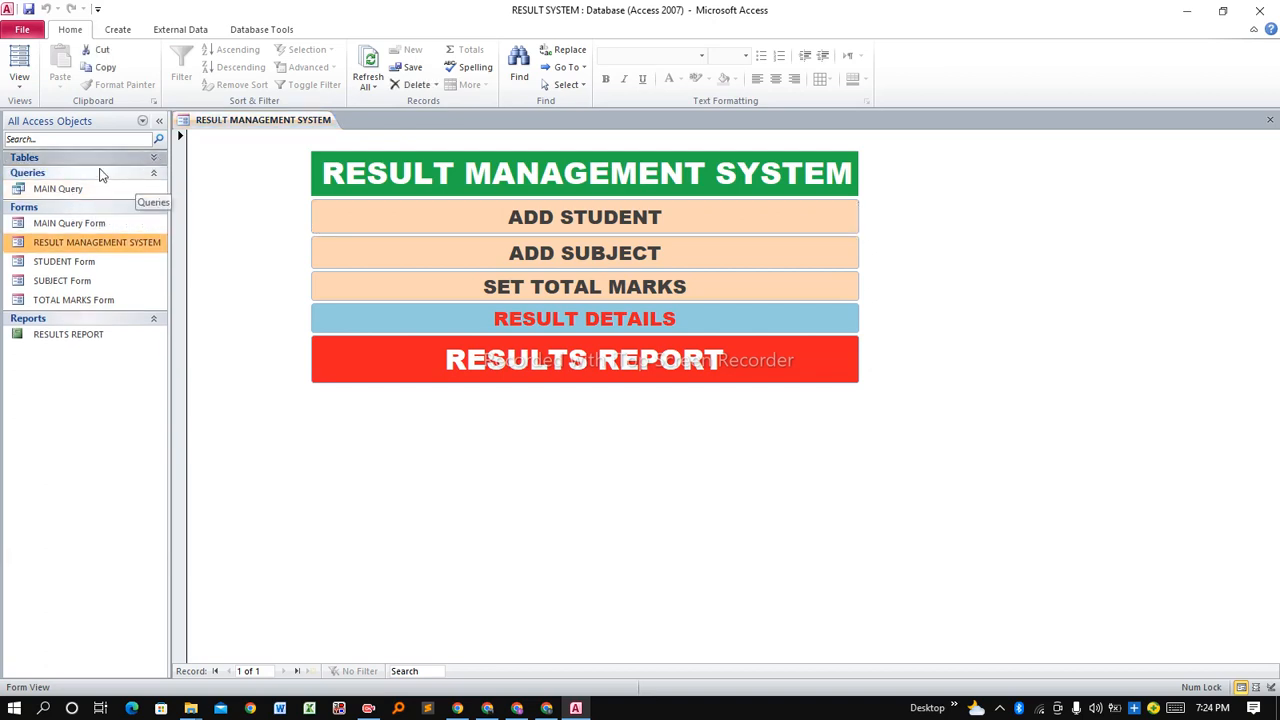
left_click(155, 175)
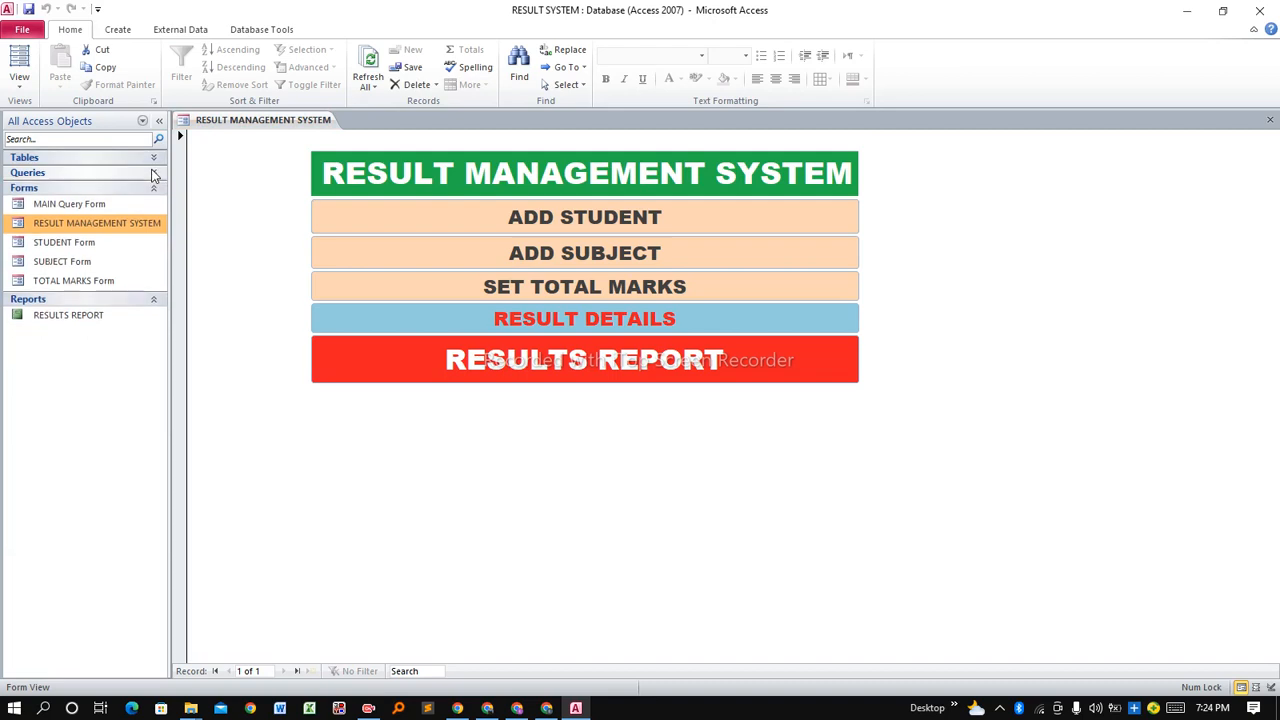
left_click(154, 299)
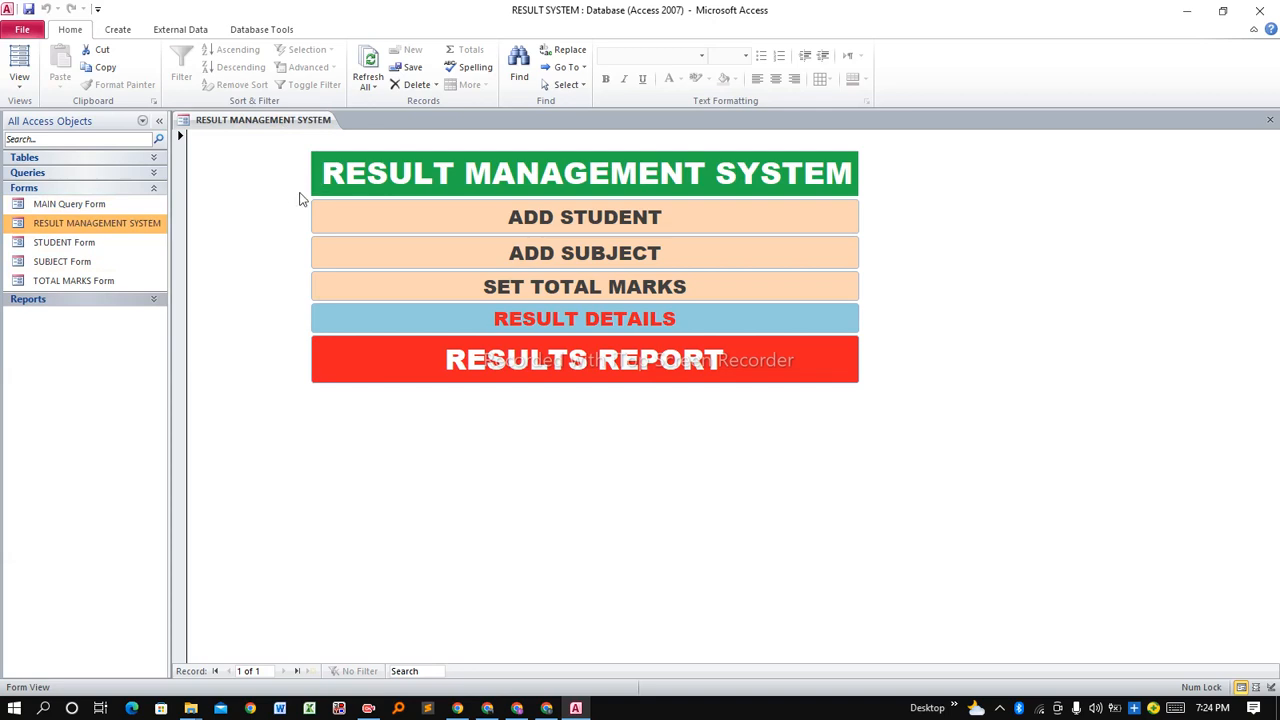
Dismiss the tab options and browse the five forms listed in the Navigation Pane.
right_click(257, 130)
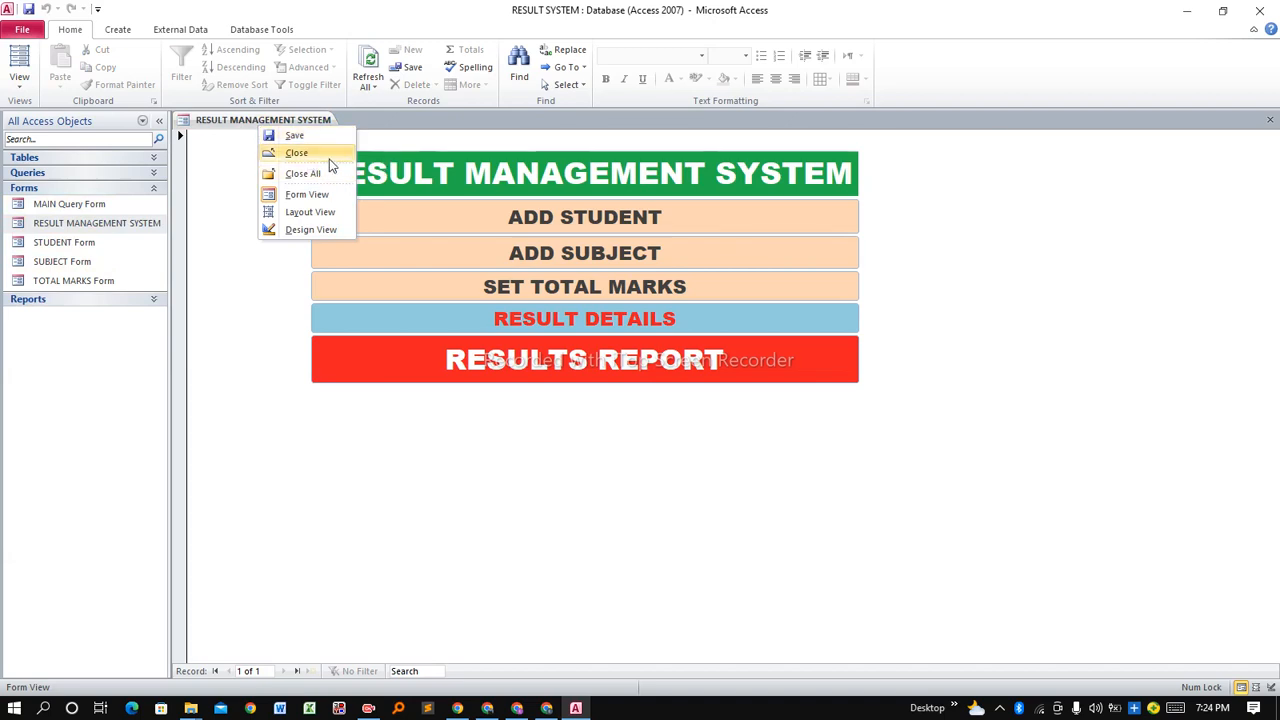
left_click(225, 160)
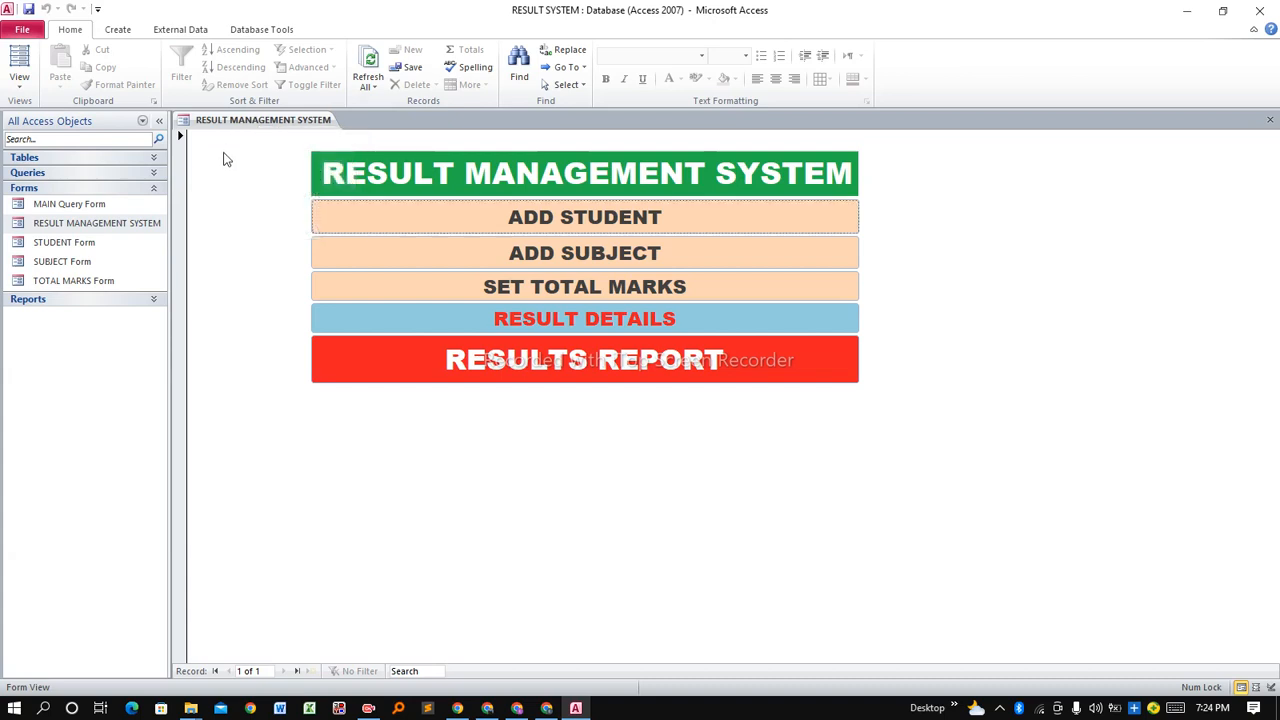
left_click(117, 208)
left_click(107, 224)
left_click(92, 240)
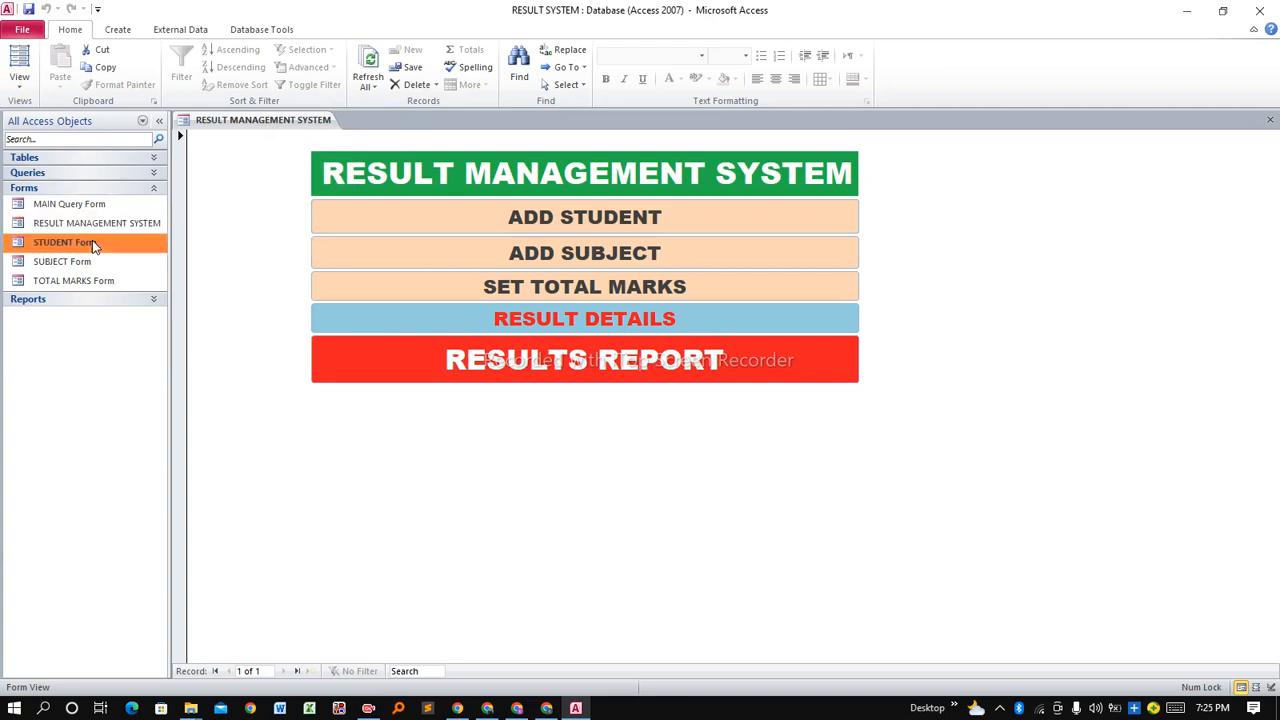
left_click(97, 266)
left_click(105, 281)
left_click(106, 261)
left_click(111, 242)
left_click(101, 224)
left_click(96, 208)
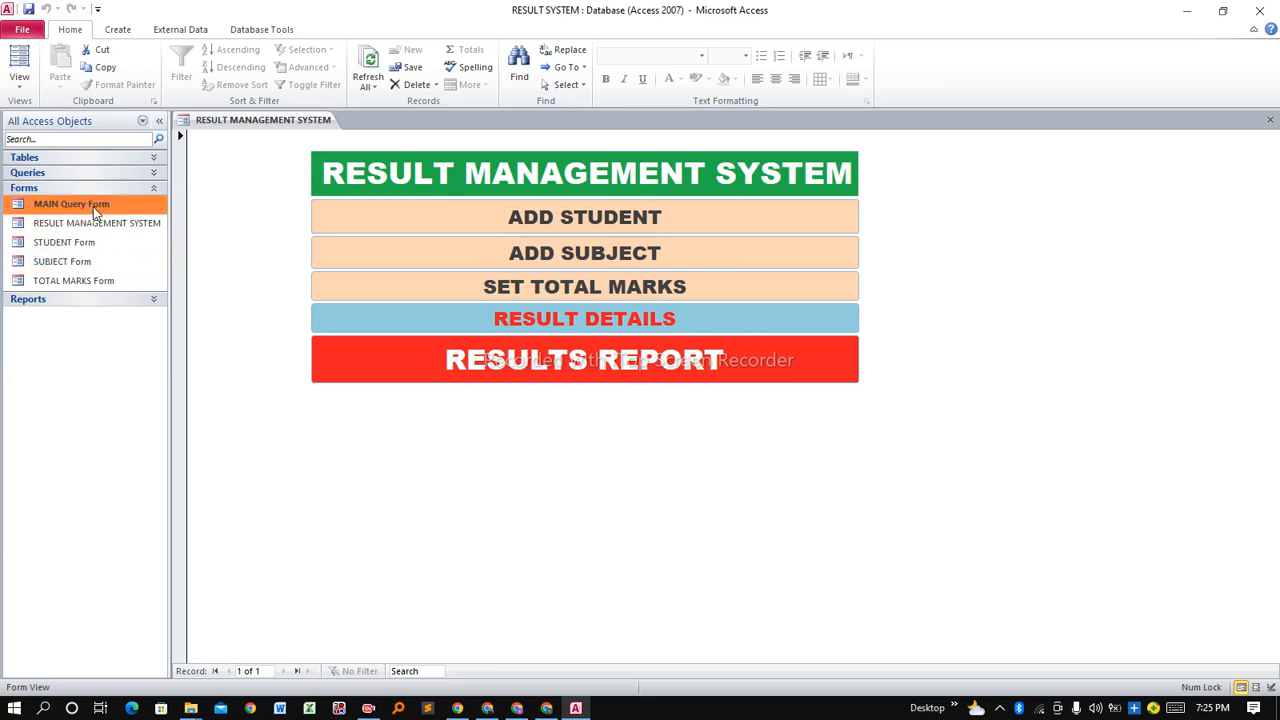
Browse the forms once more, then expand the Reports group to show RESULTS REPORT.
left_click(116, 223)
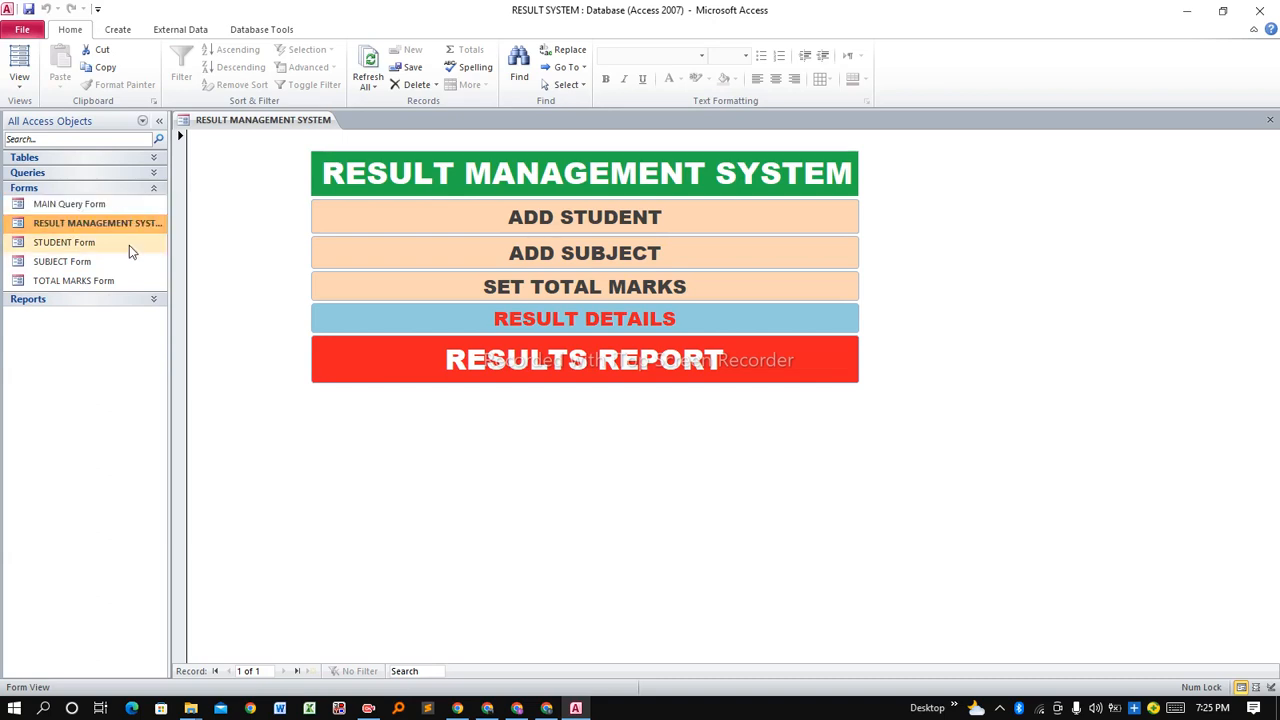
left_click(118, 244)
left_click(106, 264)
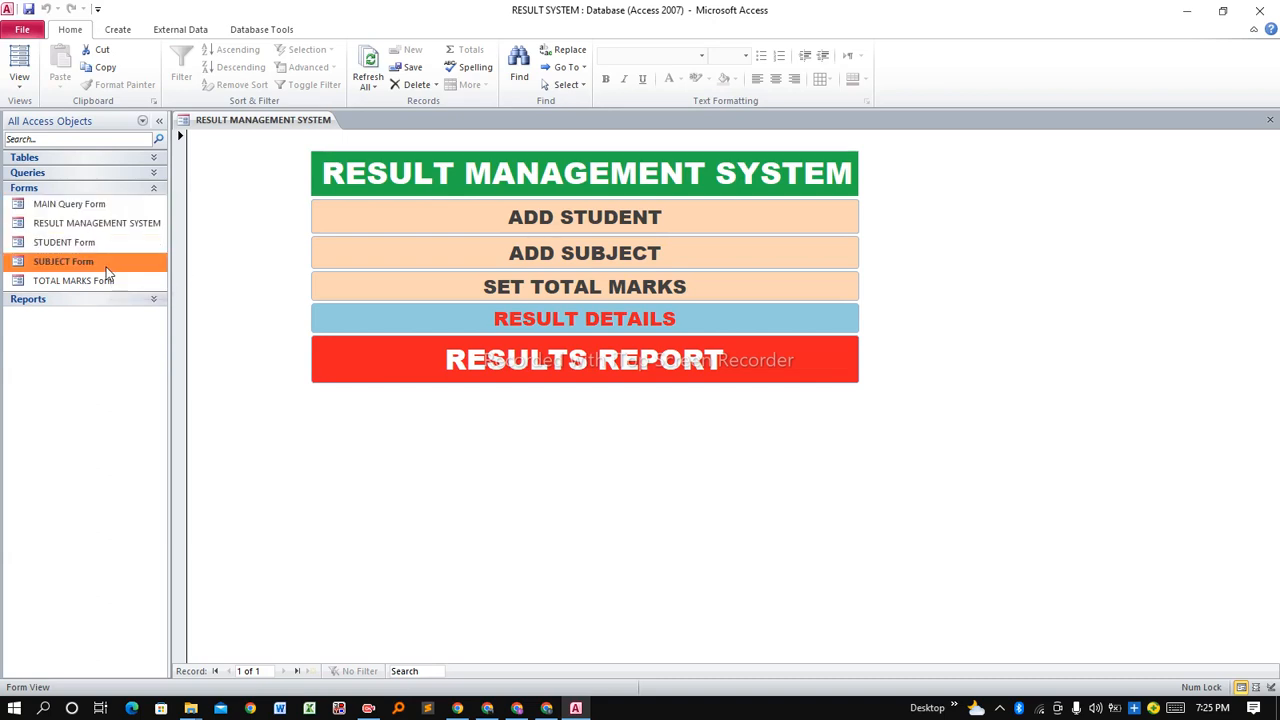
left_click(94, 279)
left_click(97, 259)
left_click(107, 245)
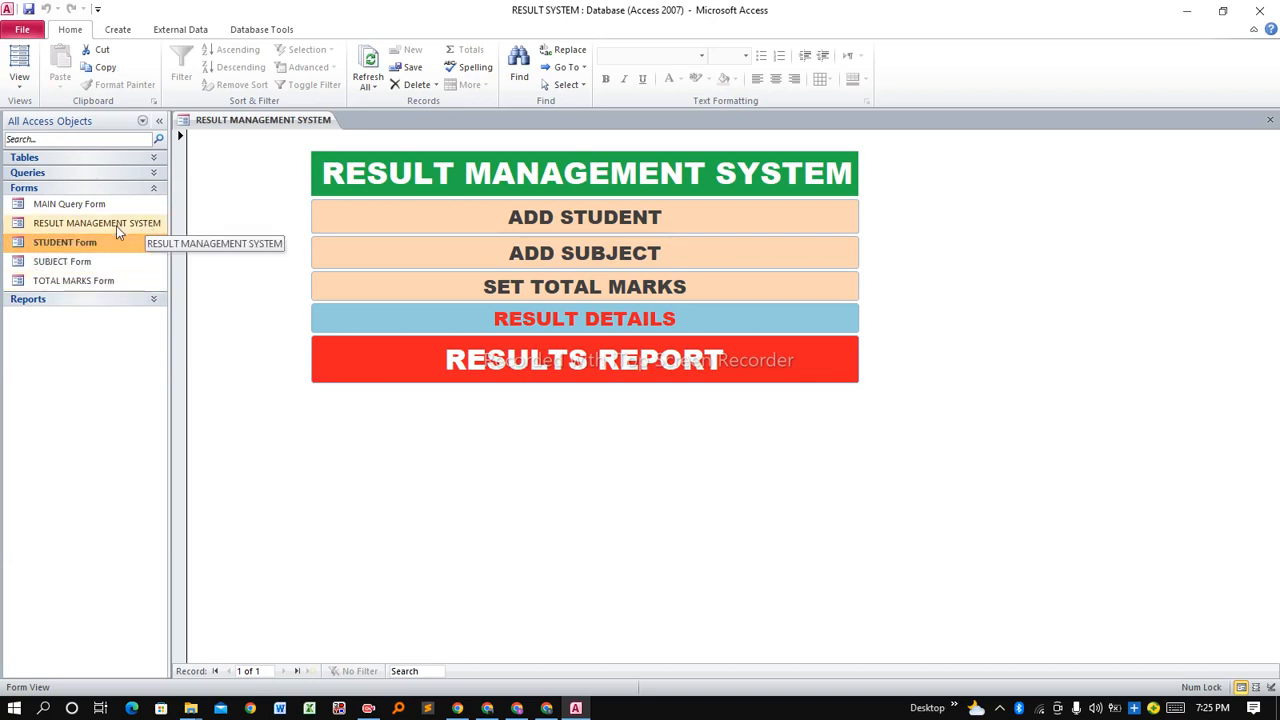
left_click(116, 225)
left_click(102, 205)
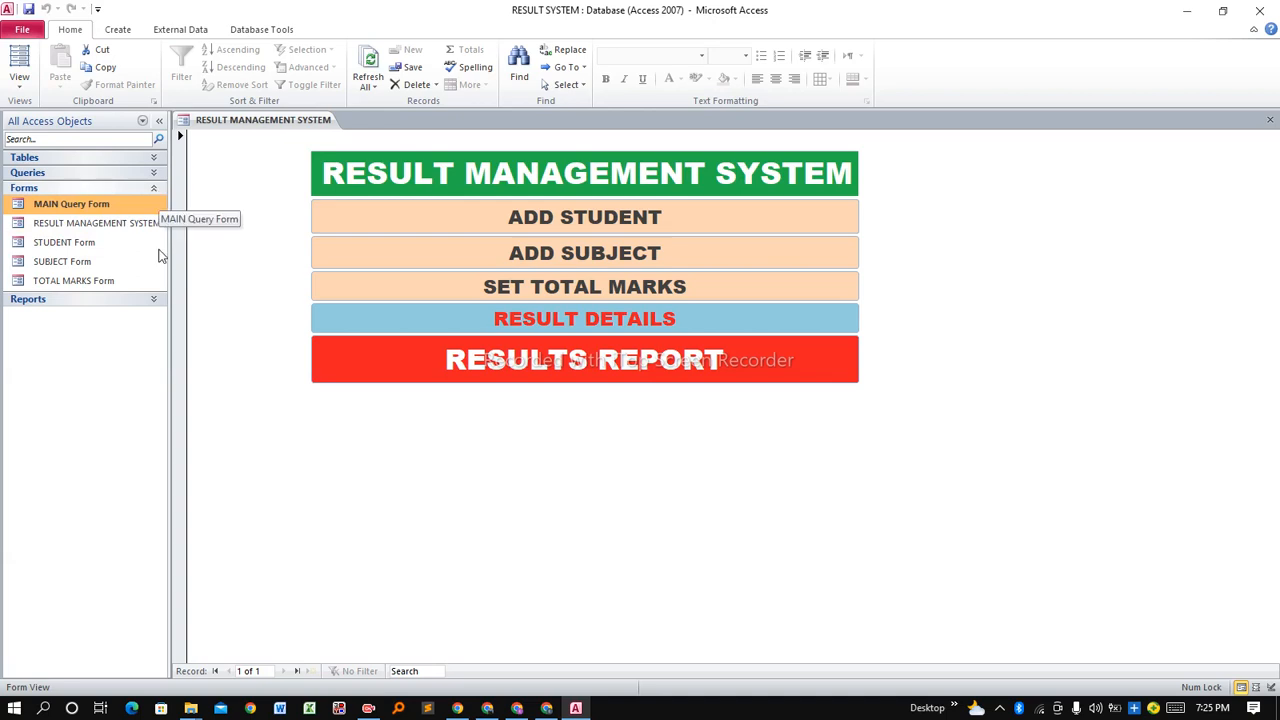
left_click(157, 298)
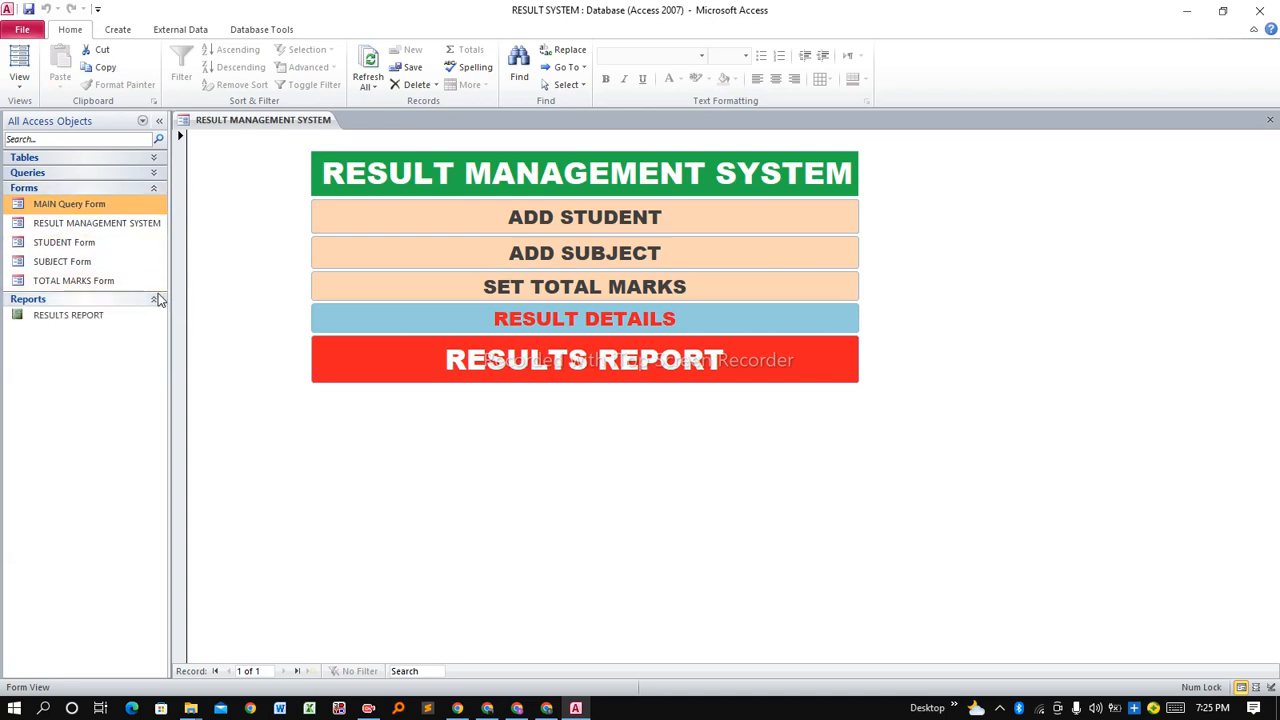